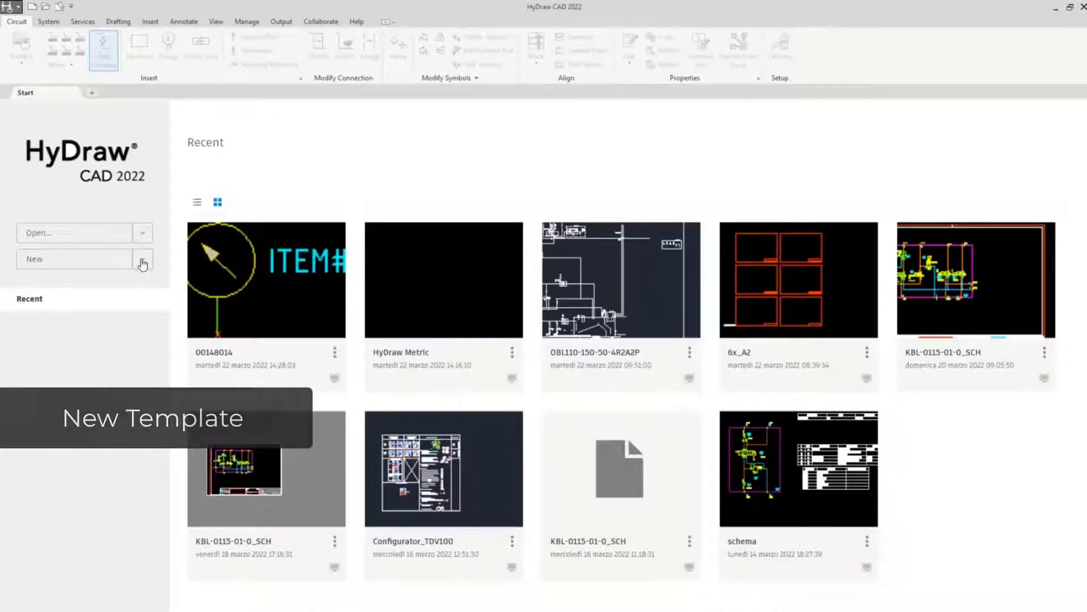
# Step: Create a new drawing from the HyDraw Metric.dwt template
pyautogui.click(143, 262)
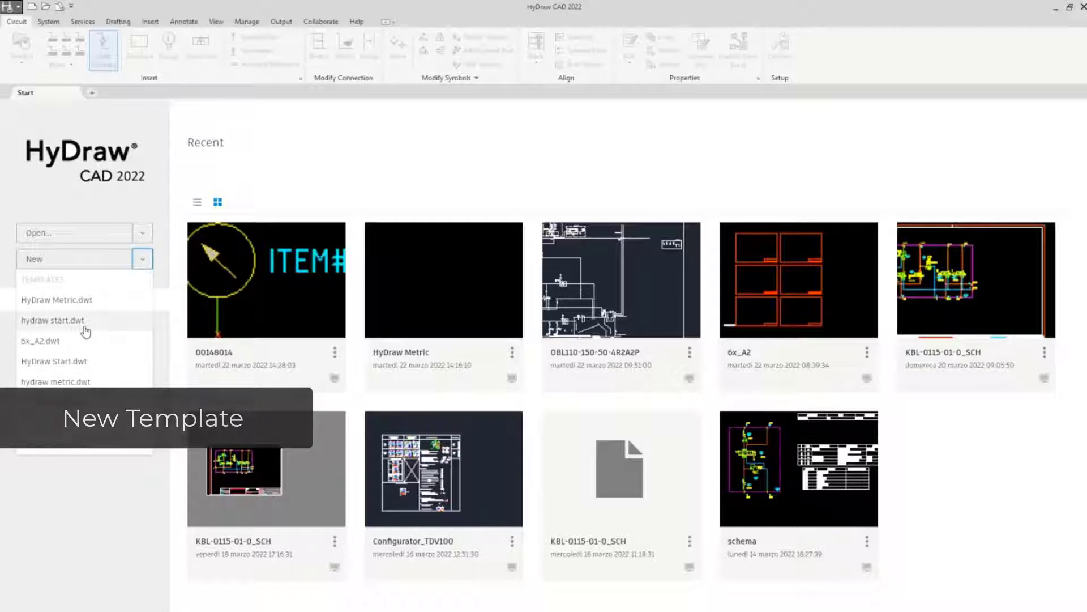
pyautogui.click(85, 301)
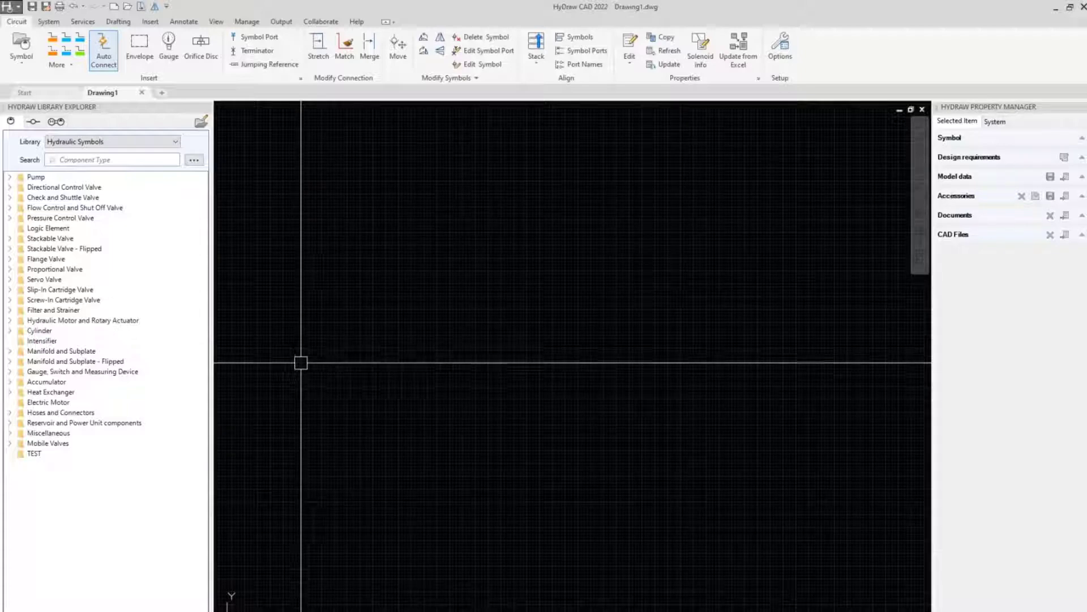
pyautogui.scroll(-1, 360, 332)
pyautogui.moveTo(372, 320); pyautogui.dragTo(626, 296, button='middle')
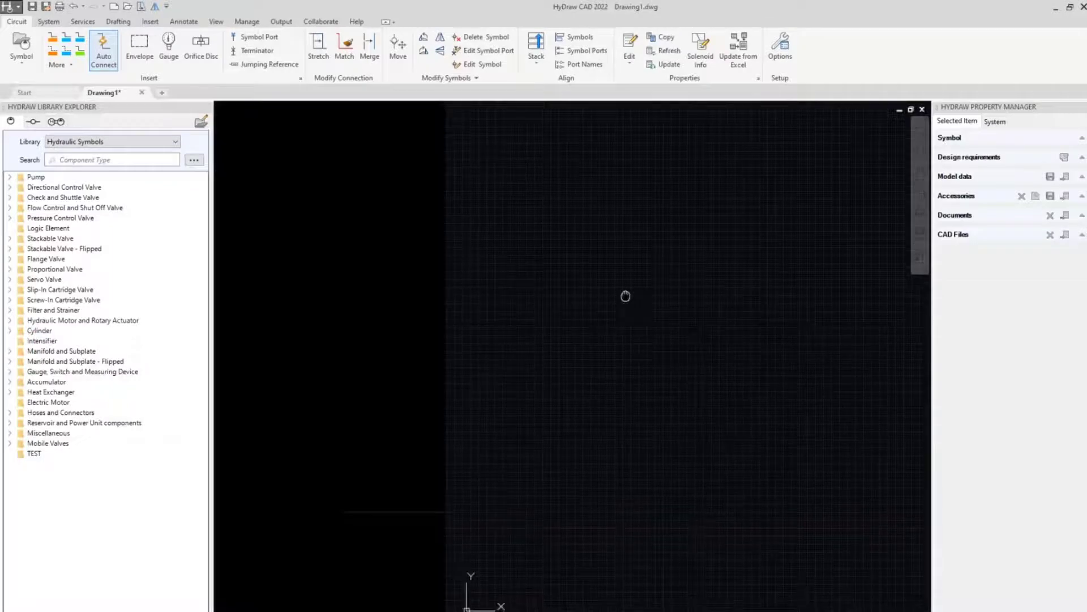
pyautogui.scroll(3, 534, 352)
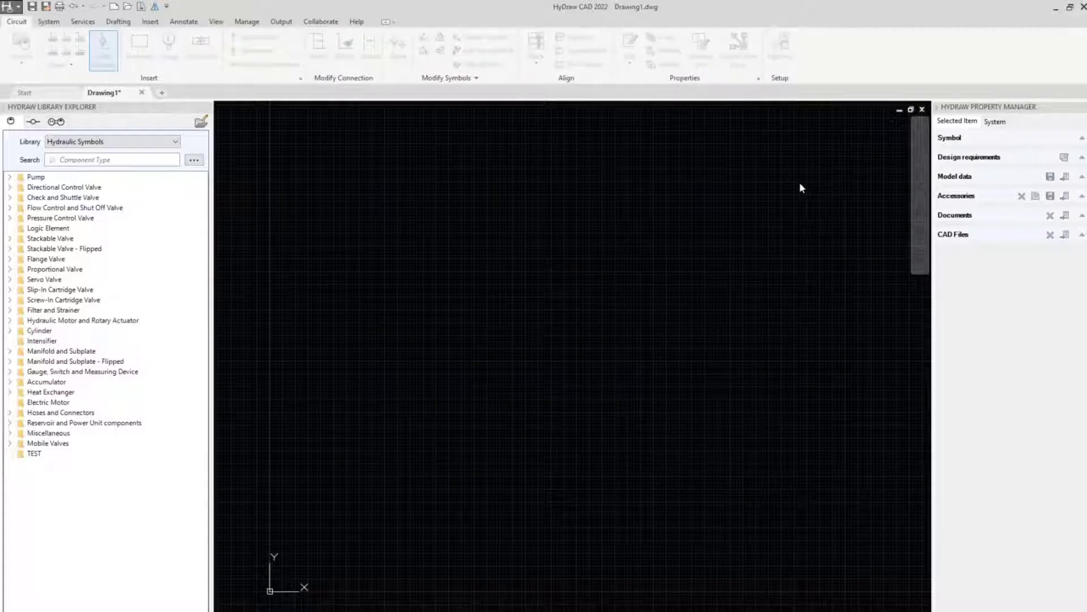
# Step: Review the Units, Connection, Item ID, Balloon Type and Miscellaneous pages of the document settings in HyDraw Options
pyautogui.moveTo(742, 146); pyautogui.dragTo(535, 142)
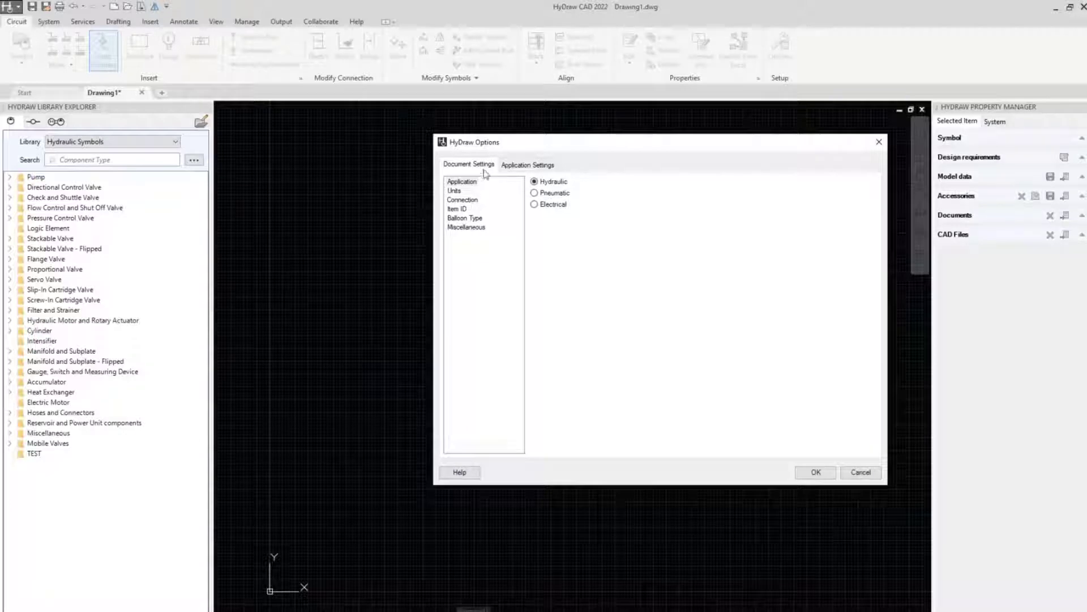
pyautogui.click(457, 192)
pyautogui.click(462, 200)
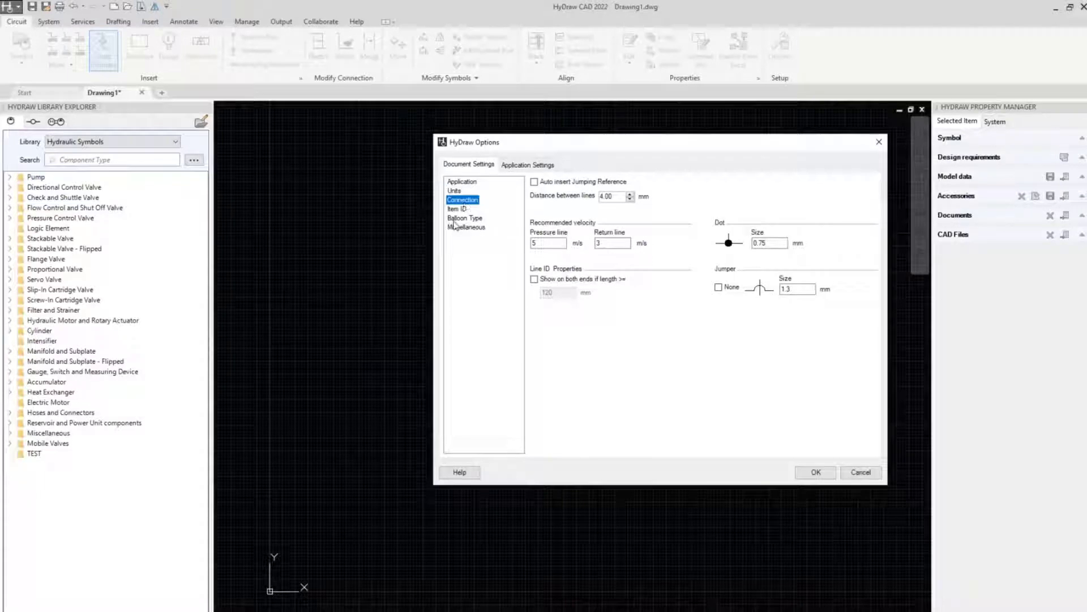
pyautogui.click(462, 209)
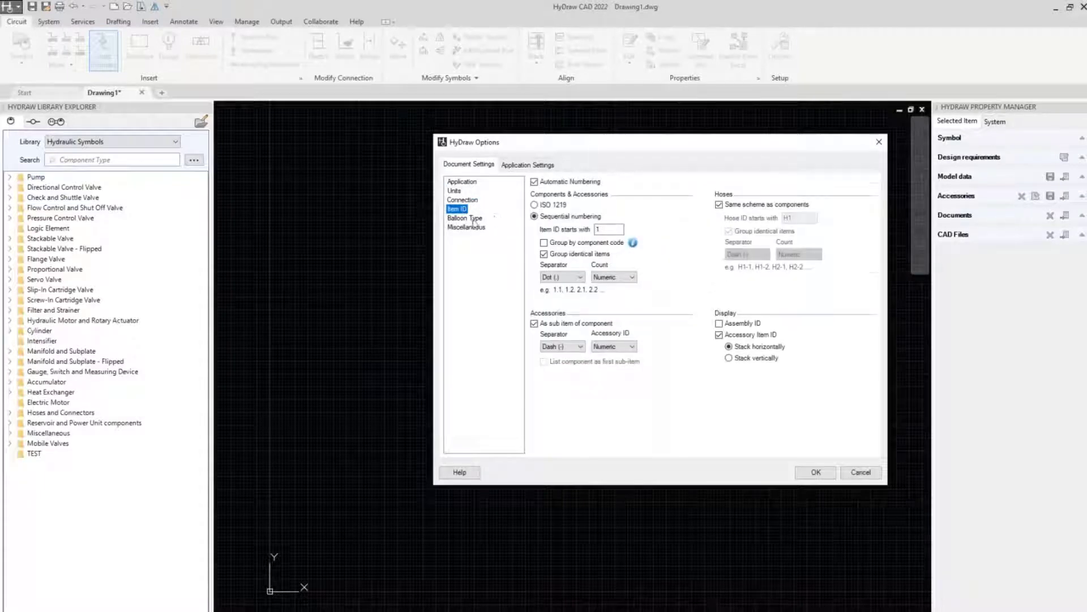
pyautogui.click(473, 219)
pyautogui.click(473, 228)
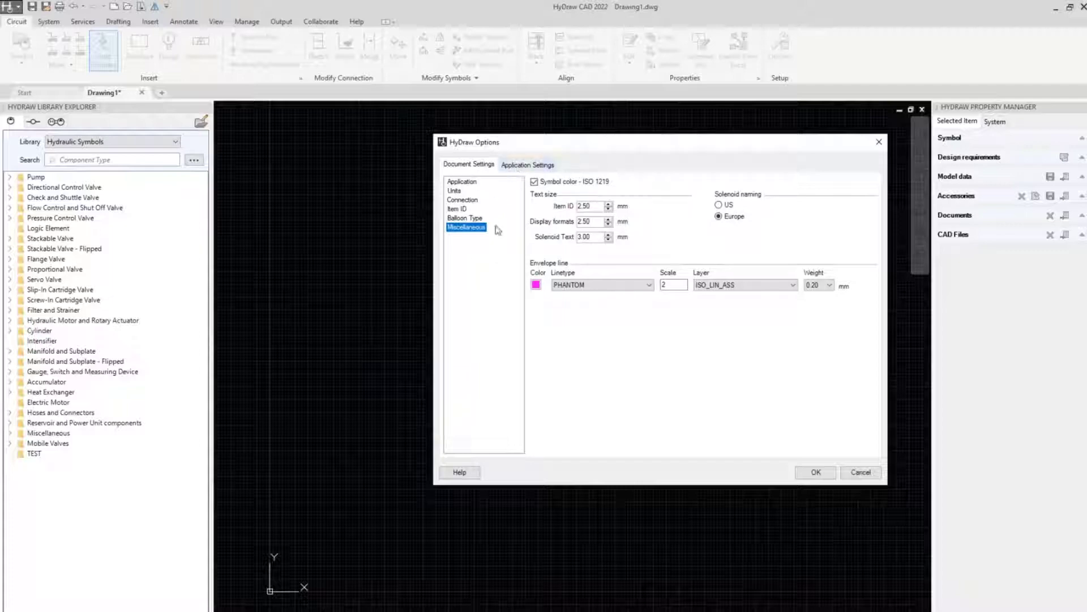
# Step: Review the Library Path and Drawing Template pages of the application settings, and accept the HyDraw options
pyautogui.click(521, 167)
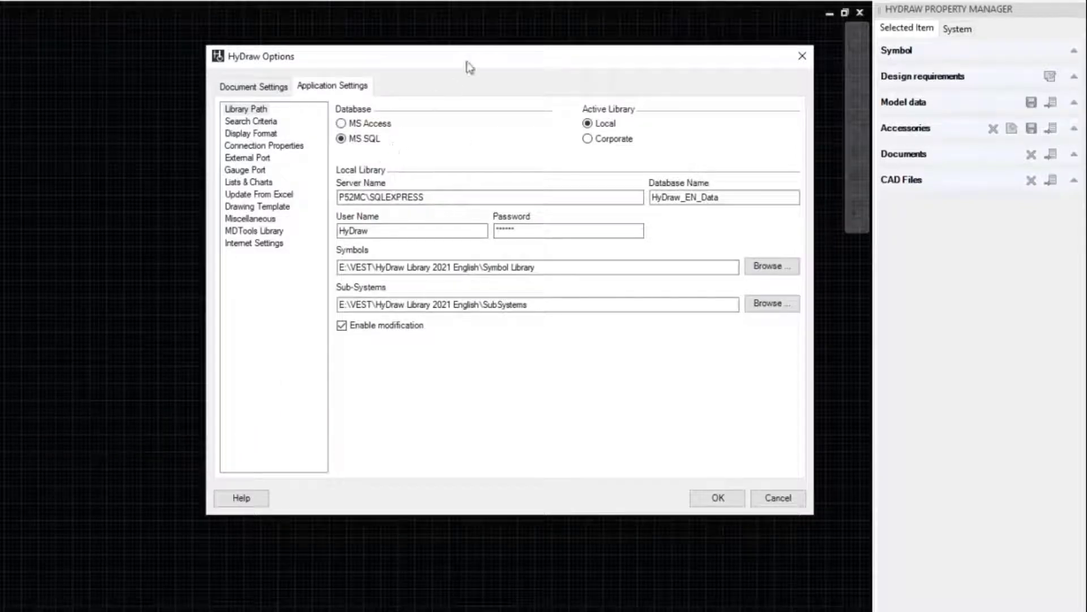
pyautogui.moveTo(467, 62); pyautogui.dragTo(379, 50)
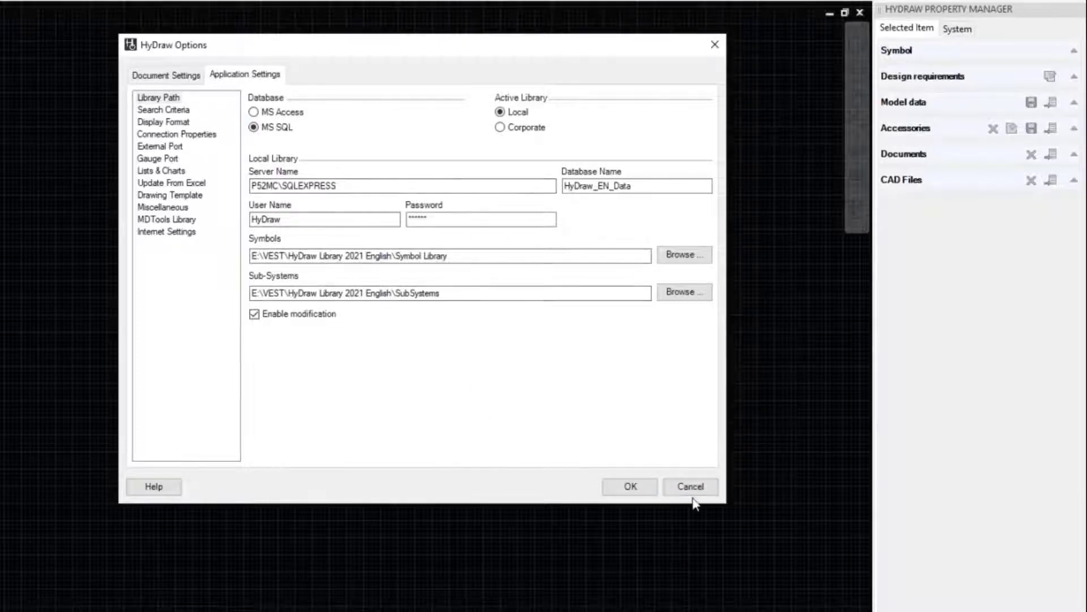
pyautogui.click(180, 195)
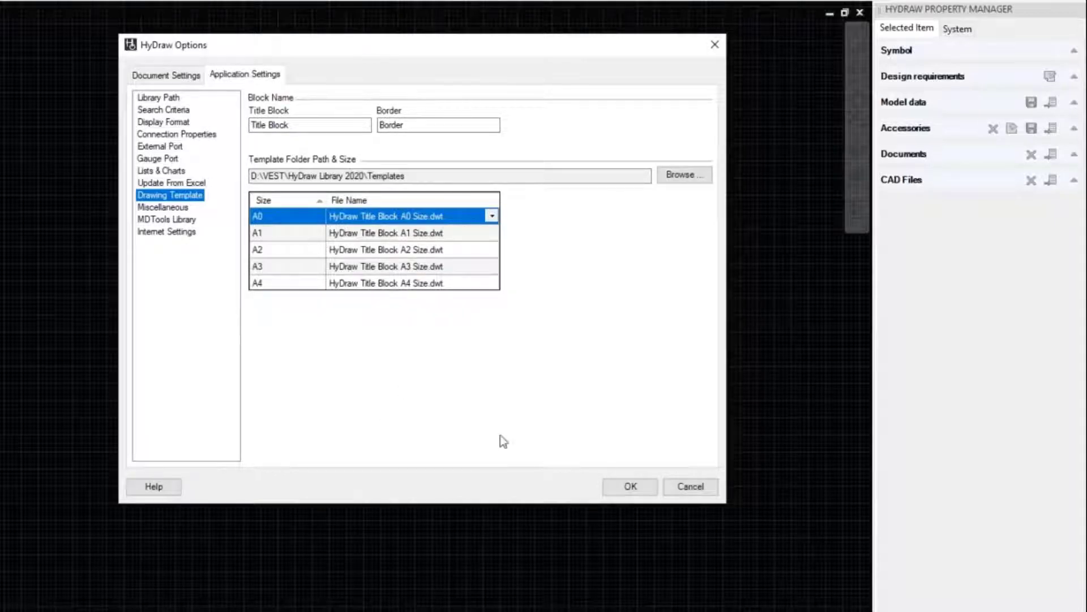
pyautogui.click(632, 494)
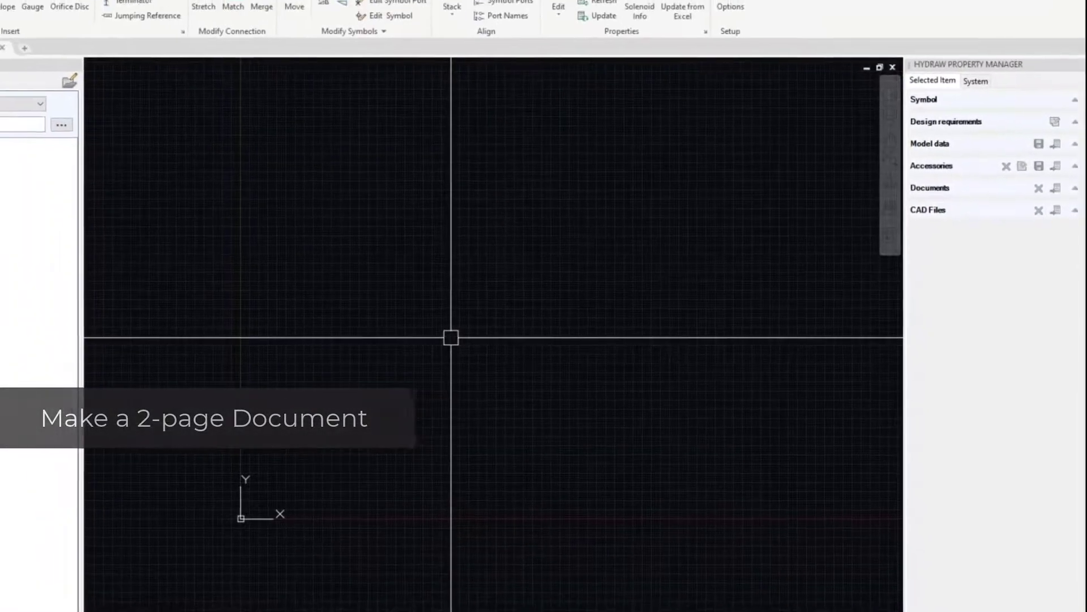
# Step: Insert the A3 size HyDraw title block into model space and turn off the grid display
pyautogui.moveTo(401, 375); pyautogui.dragTo(354, 340, button='middle')
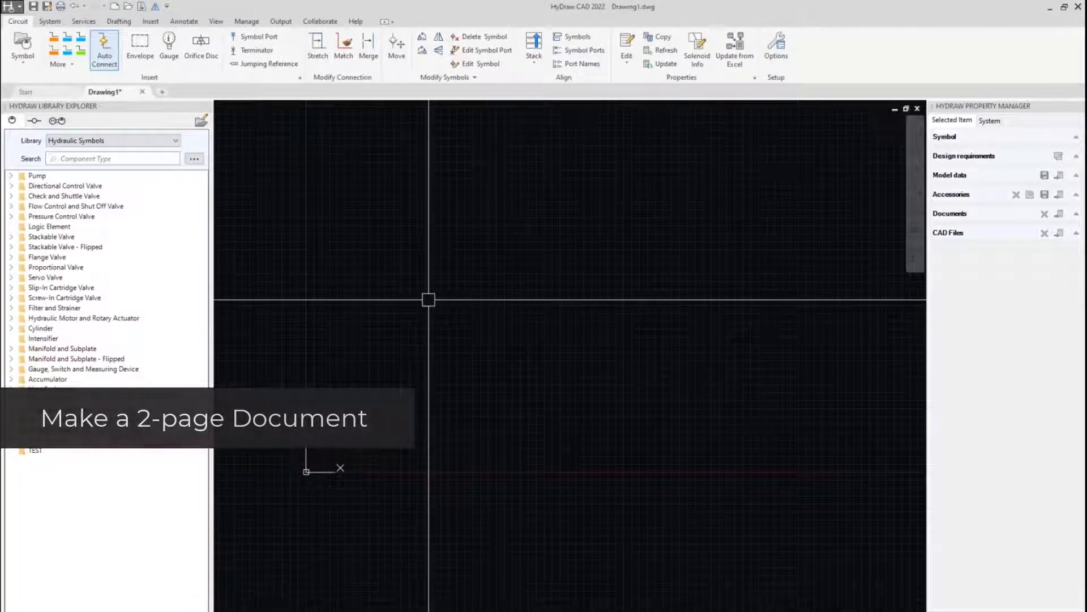
pyautogui.click(49, 23)
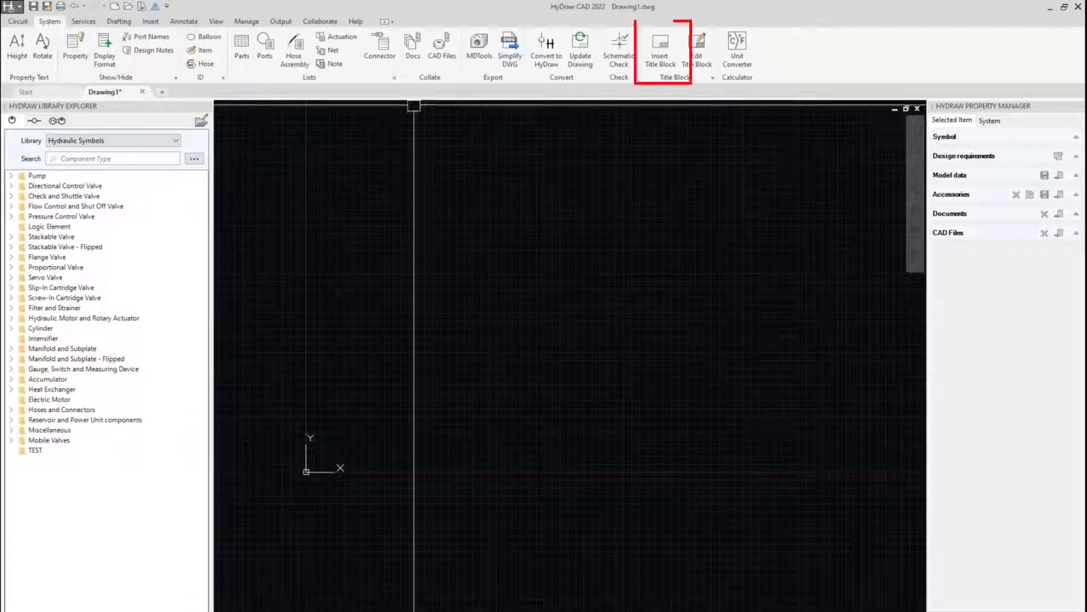
pyautogui.click(660, 48)
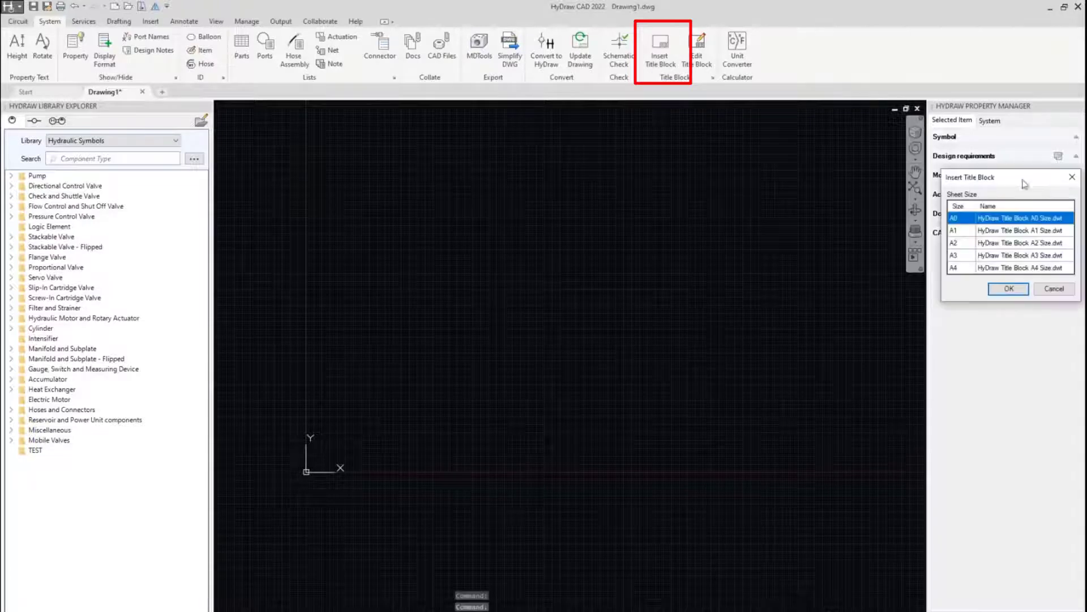
pyautogui.click(660, 238)
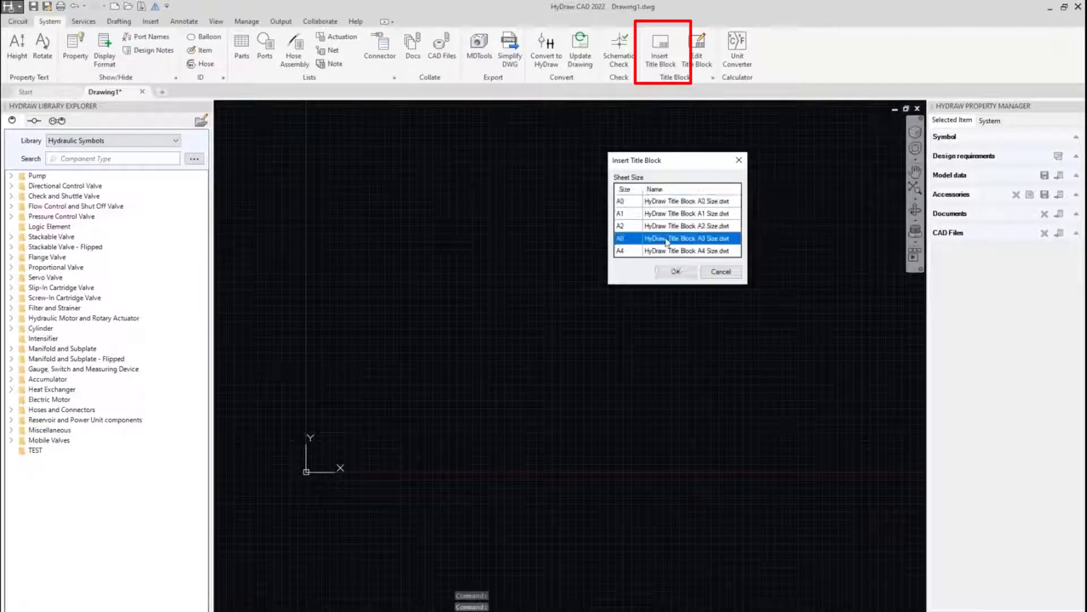
pyautogui.click(676, 272)
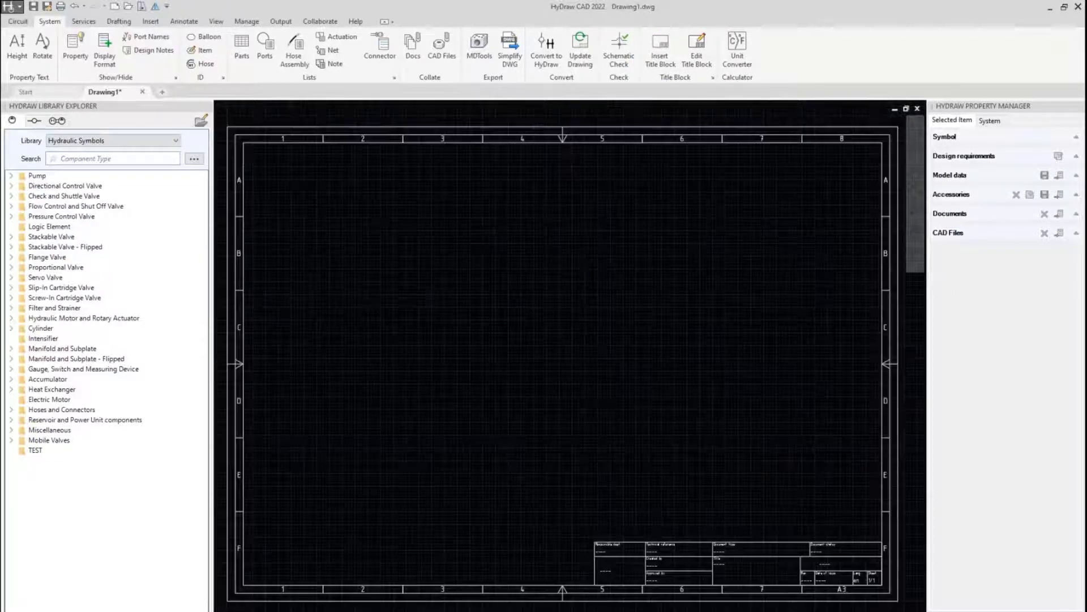
pyautogui.scroll(-2, 527, 401)
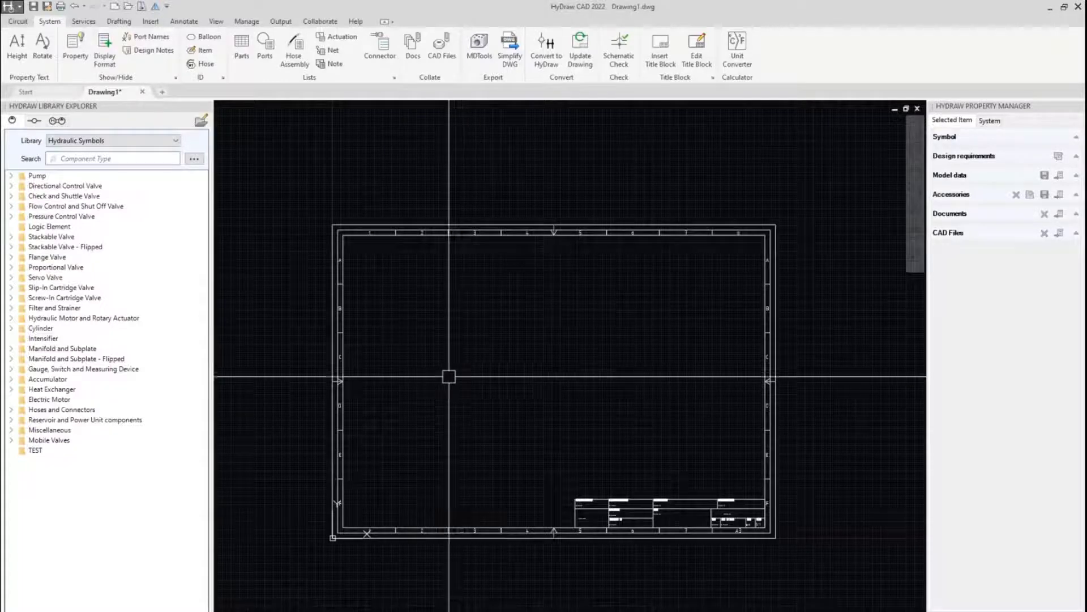
pyautogui.press('F7')
pyautogui.moveTo(337, 275); pyautogui.dragTo(323, 244, button='middle')
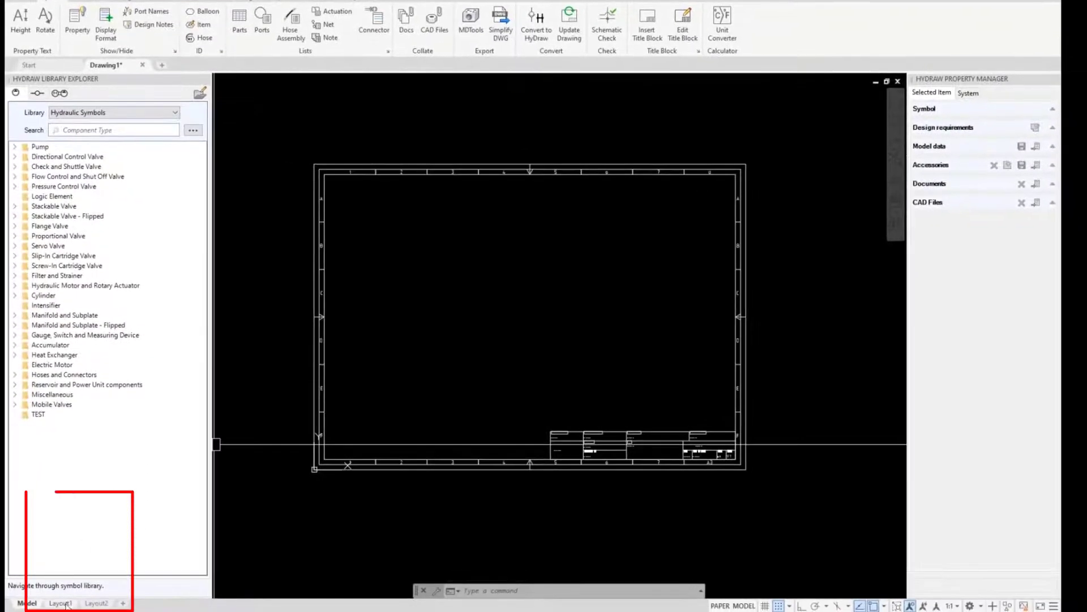
# Step: Delete Layout2 from the drawing and rename Layout1 to pag1
pyautogui.moveTo(62, 605)
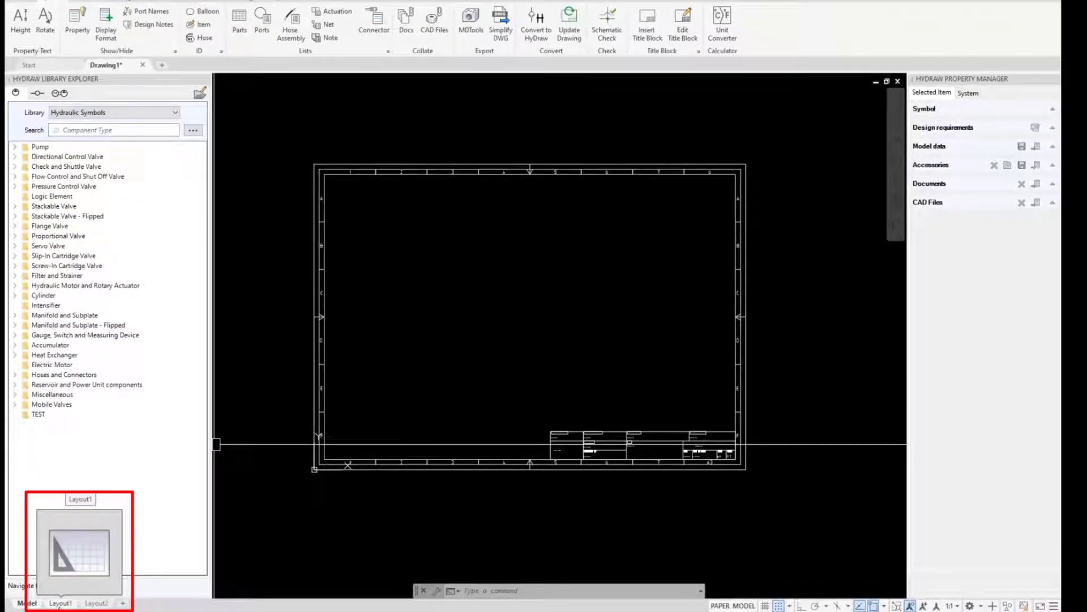
pyautogui.moveTo(95, 604)
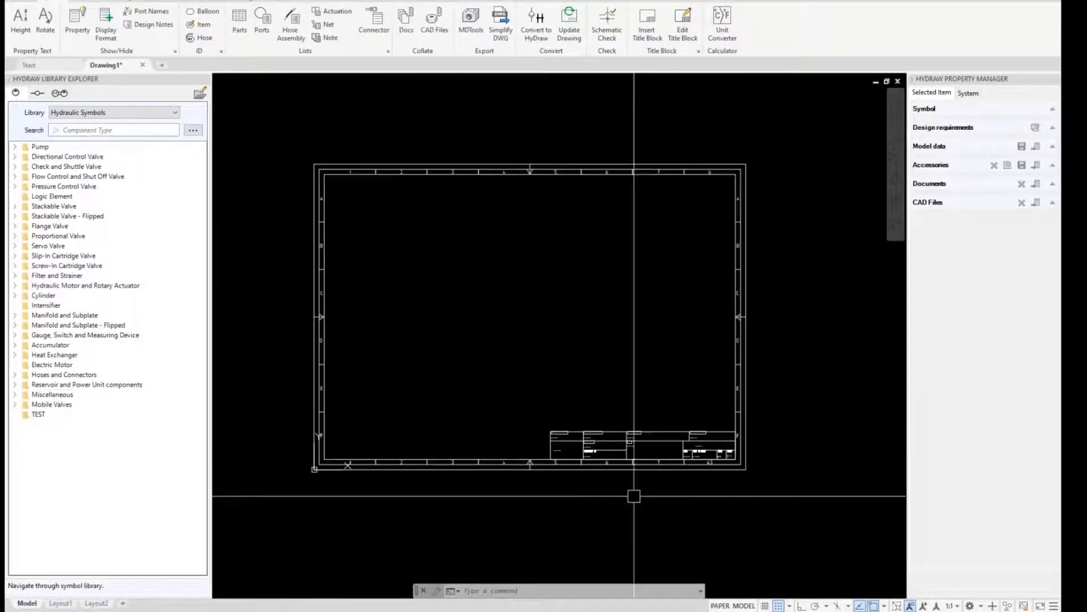
pyautogui.click(96, 604)
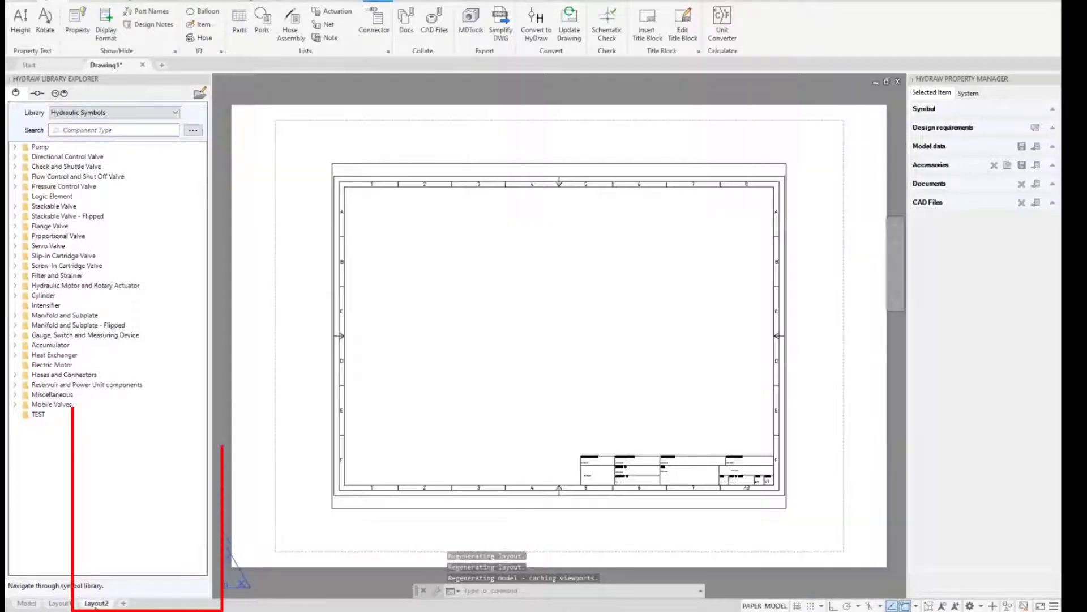
pyautogui.rightClick(95, 605)
pyautogui.click(163, 453)
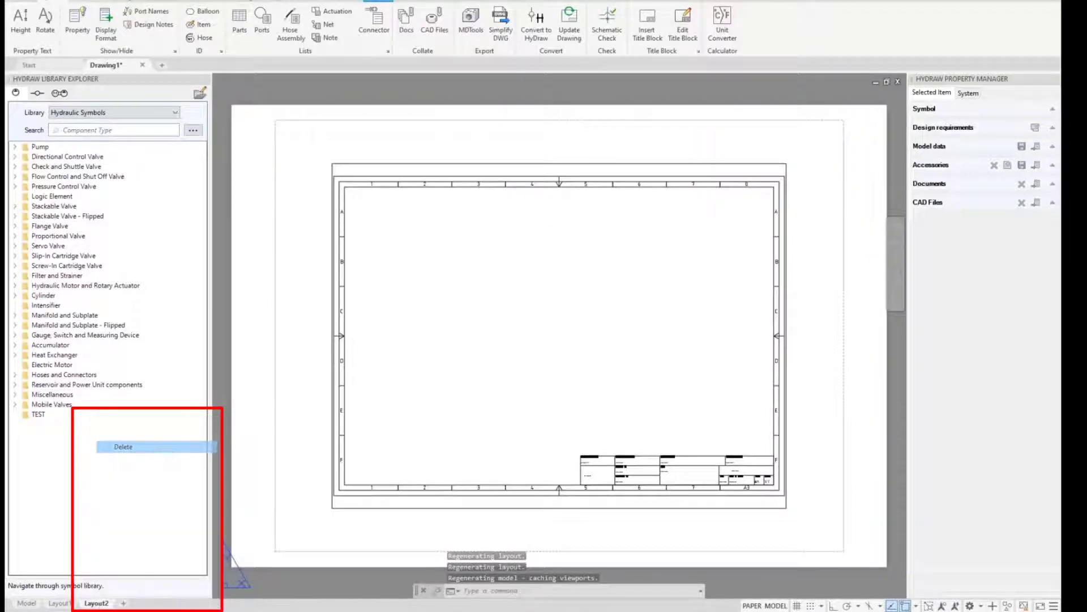
pyautogui.click(562, 339)
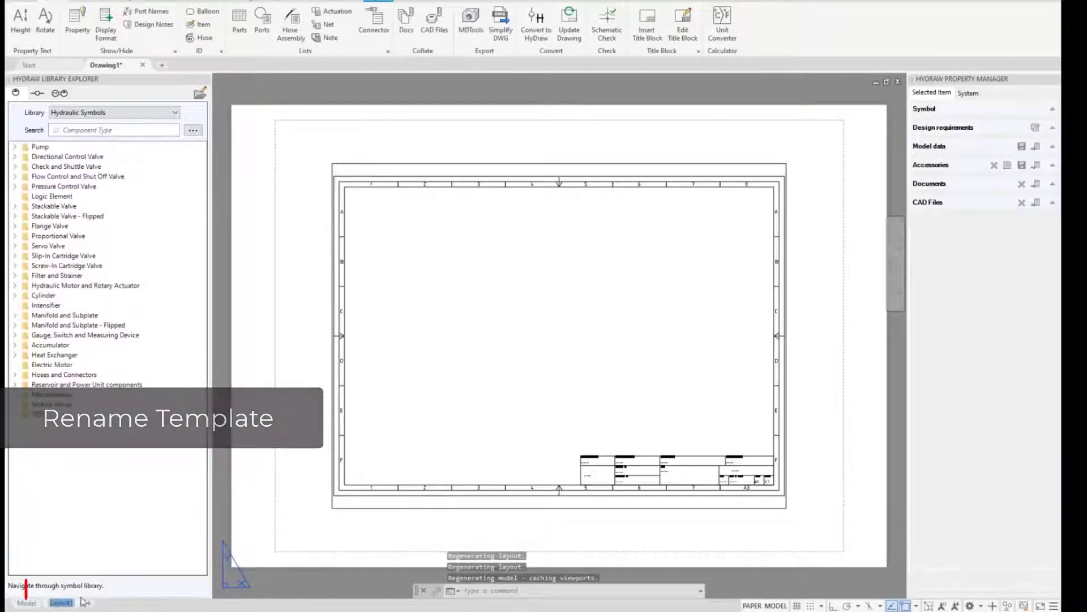
pyautogui.write('g1')
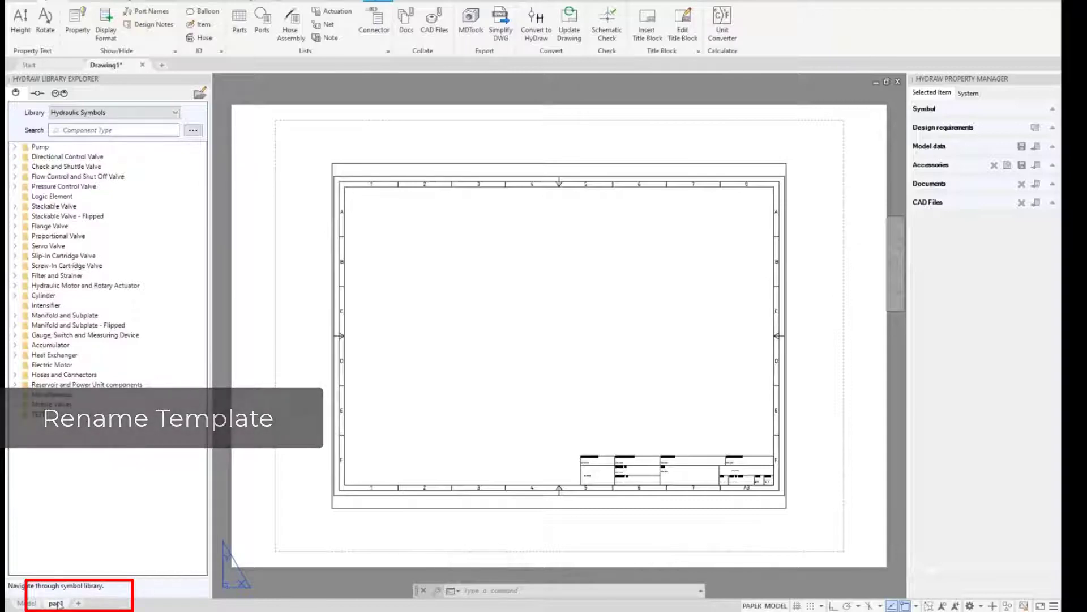
# Step: Select the viewport on the pag1 layout and delete it to leave the sheet empty
pyautogui.click(328, 545)
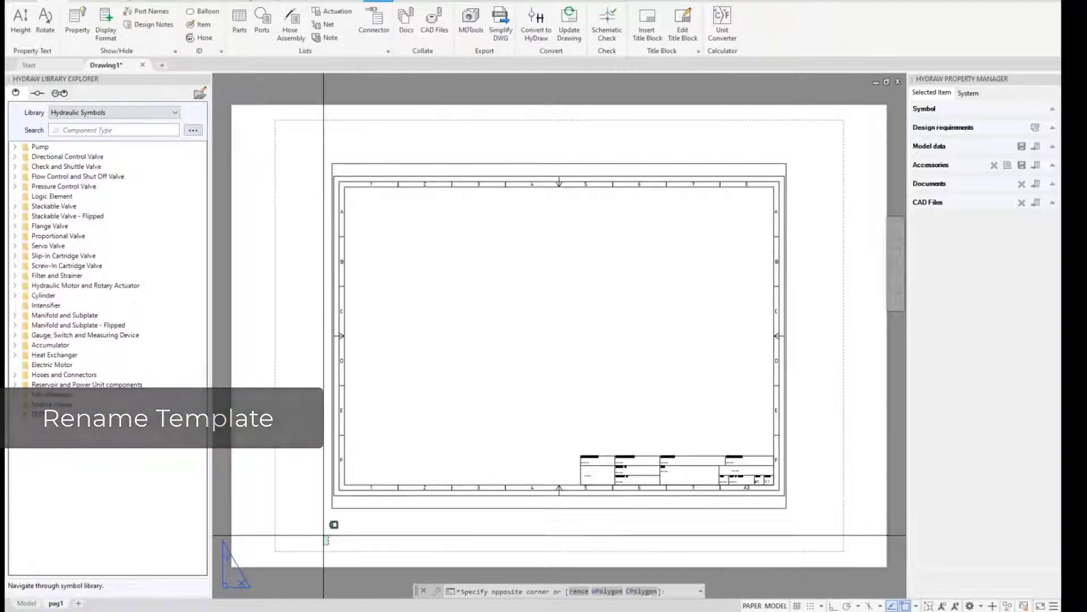
pyautogui.click(359, 502)
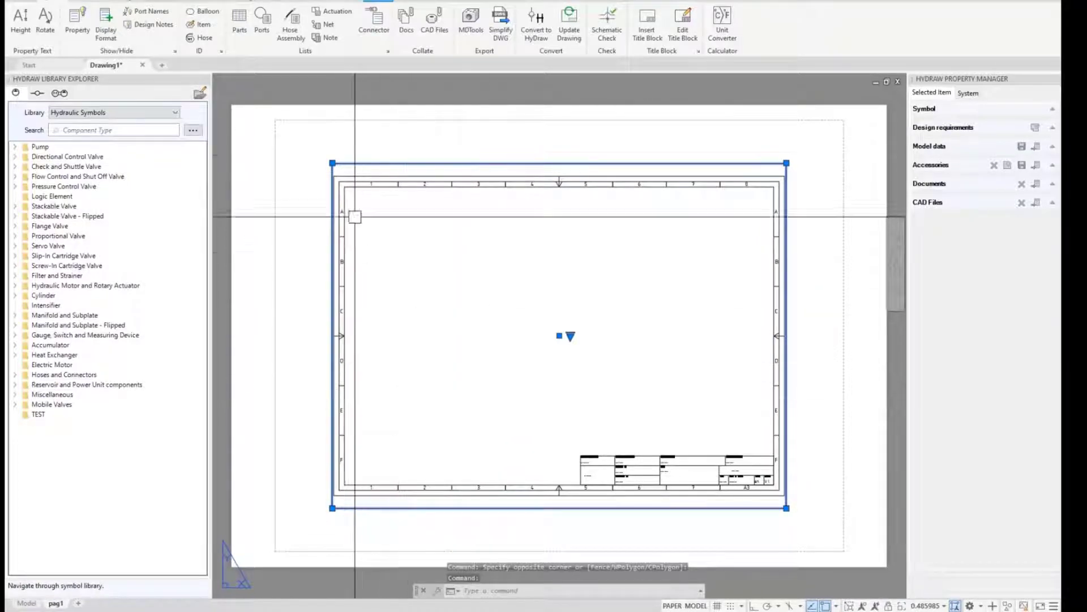
pyautogui.click(333, 163)
pyautogui.click(254, 144)
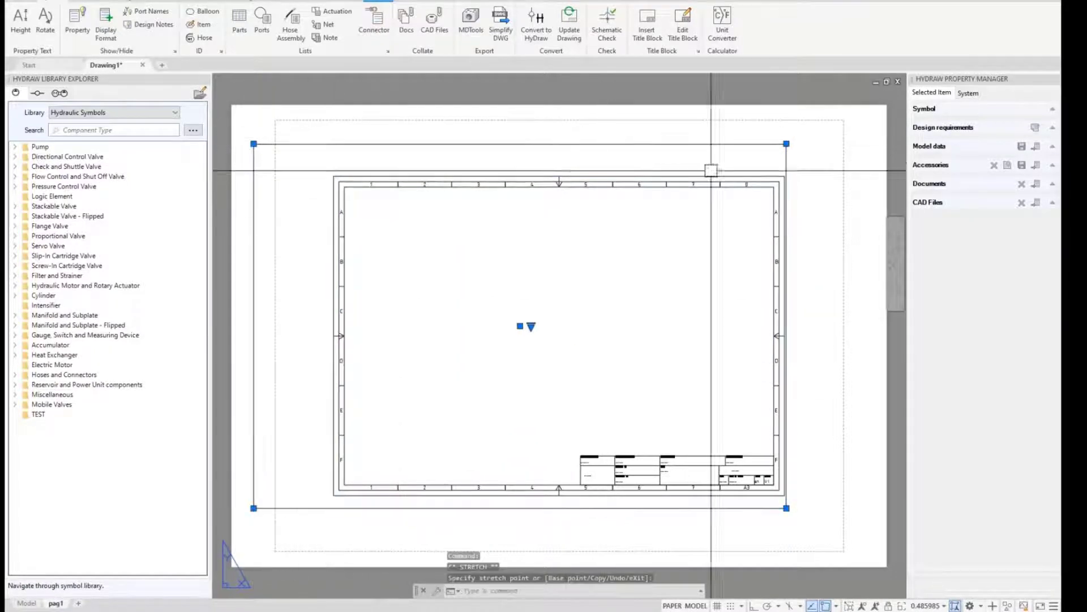
pyautogui.click(786, 144)
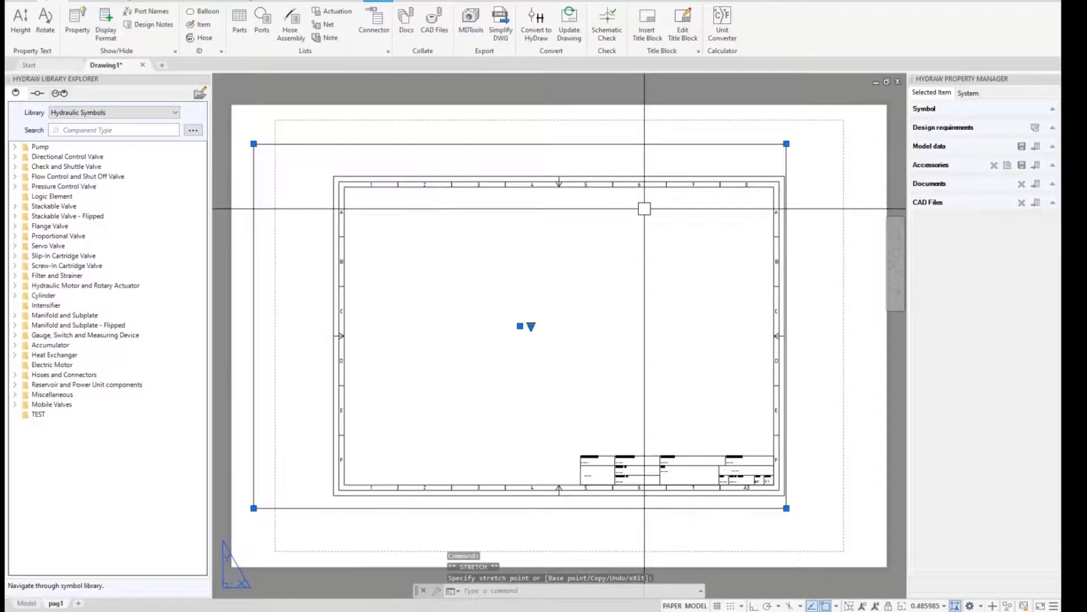
pyautogui.press('Delete')
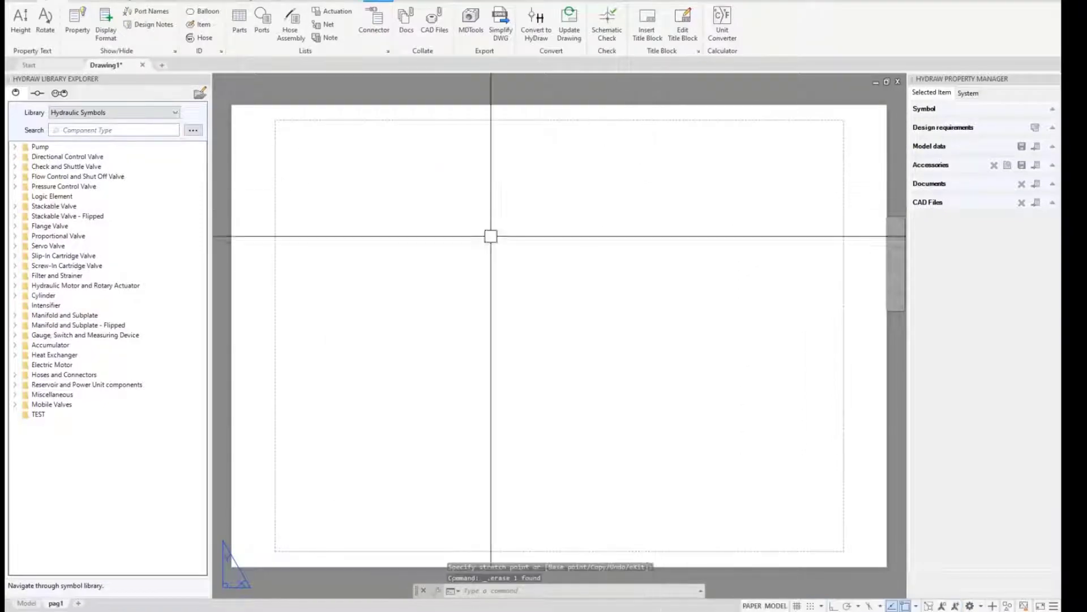
# Step: Modify the page setup of the pag1 layout to use the DWG To PDF.pc3 plotter
pyautogui.rightClick(54, 604)
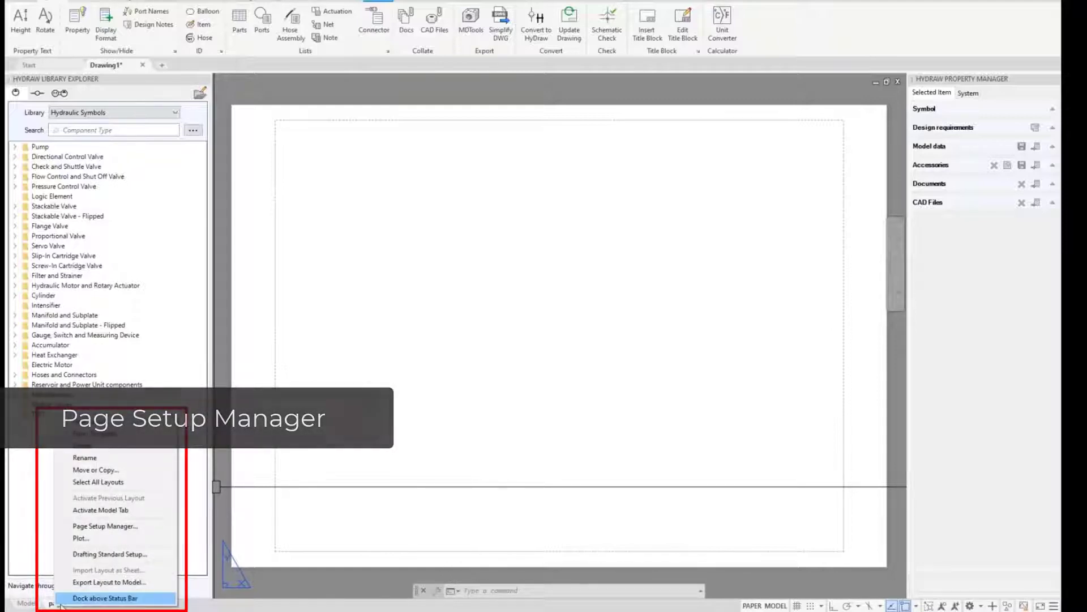
pyautogui.click(125, 527)
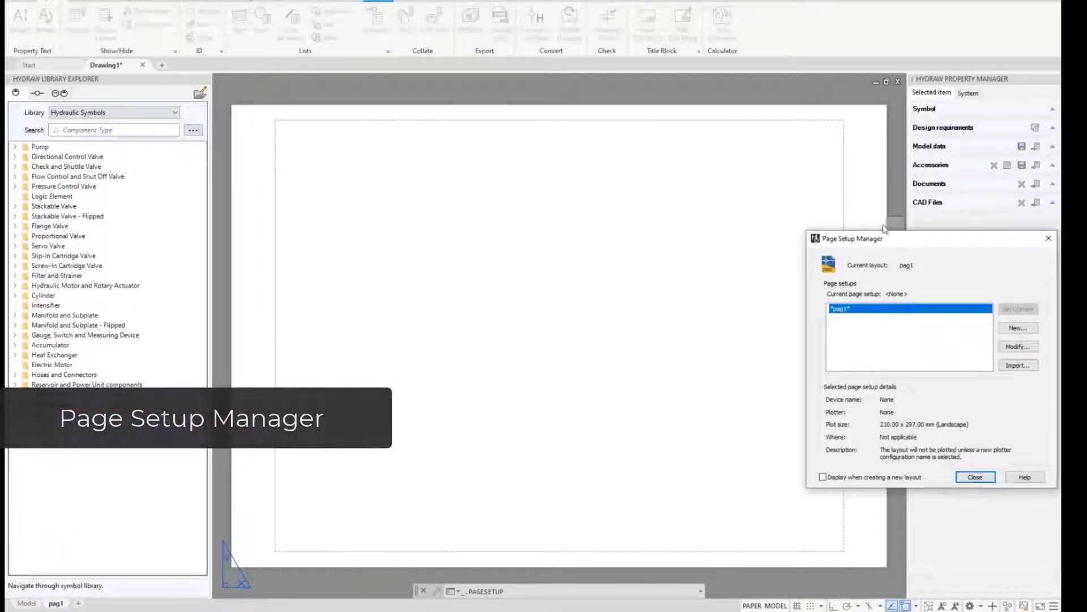
pyautogui.moveTo(907, 238); pyautogui.dragTo(670, 163)
pyautogui.click(787, 274)
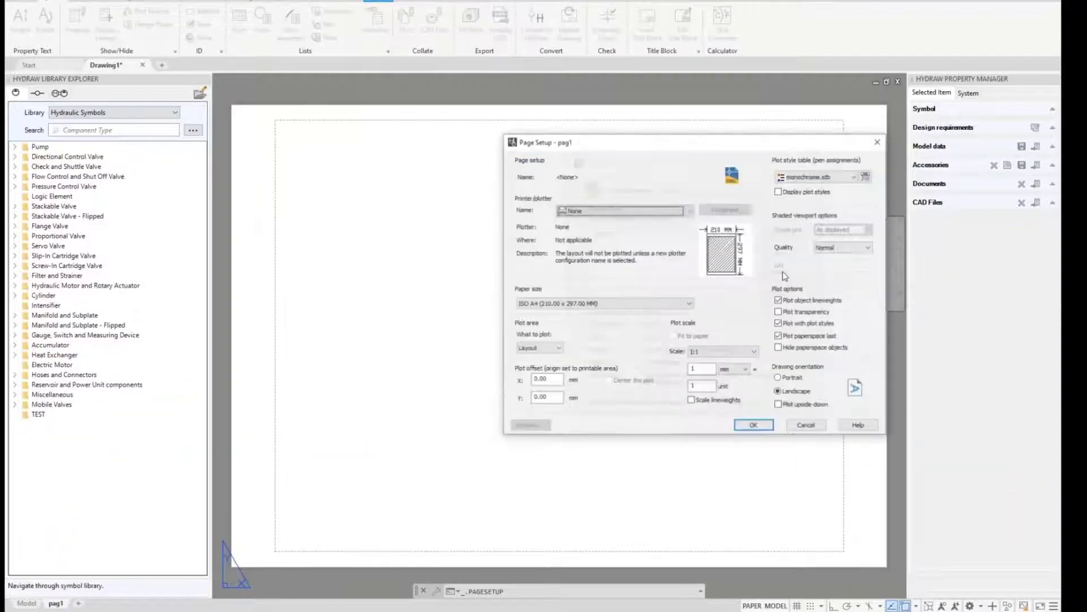
pyautogui.click(692, 210)
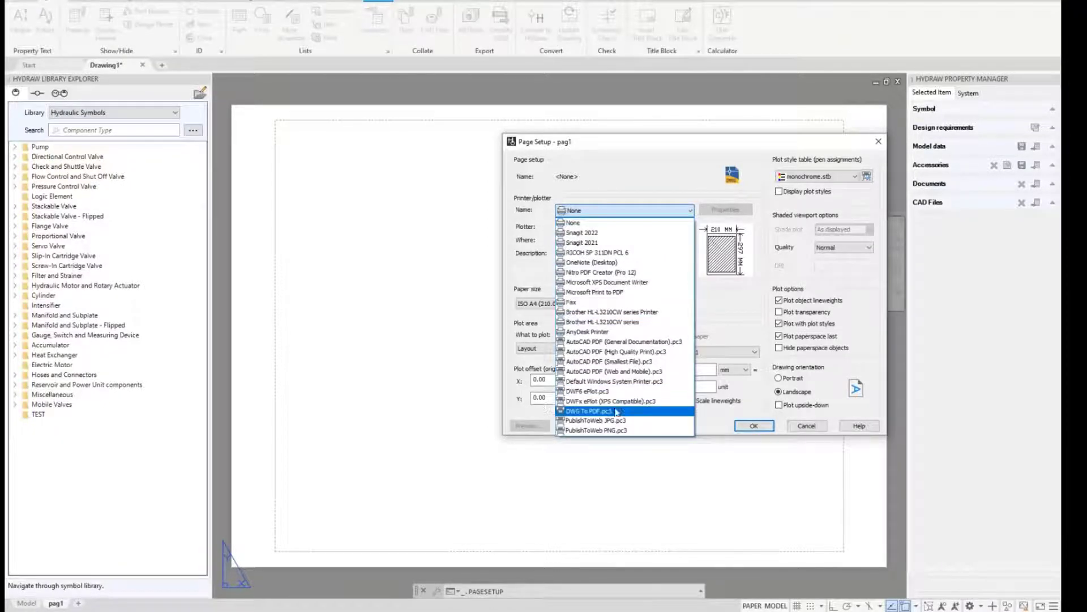
pyautogui.click(617, 412)
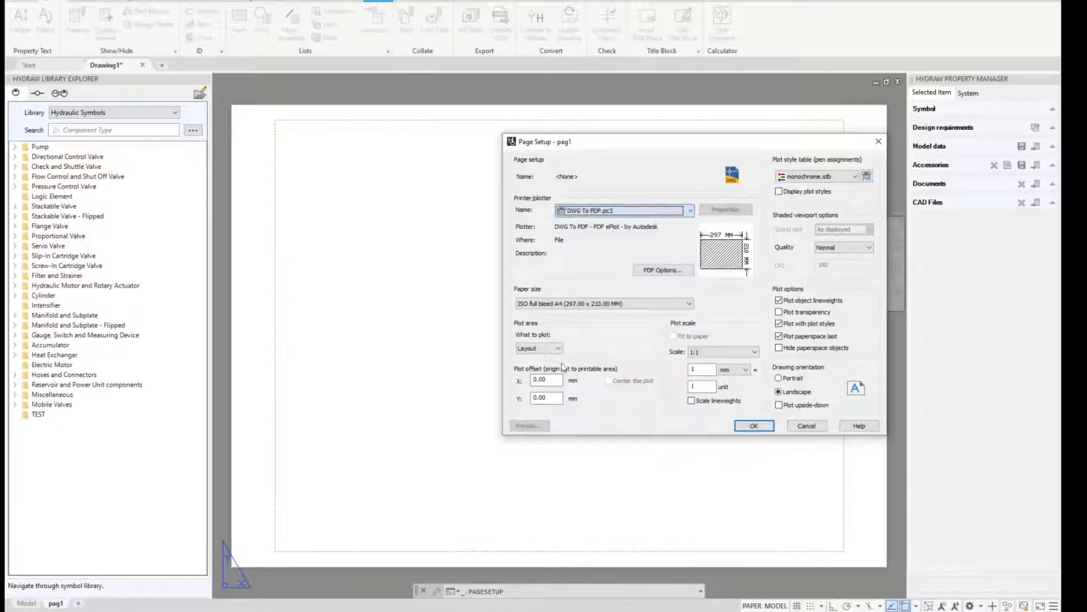
# Step: Filter the DWG To PDF plotter's paper sizes so that only ISO full bleed A4 through A0 are enabled
pyautogui.click(596, 305)
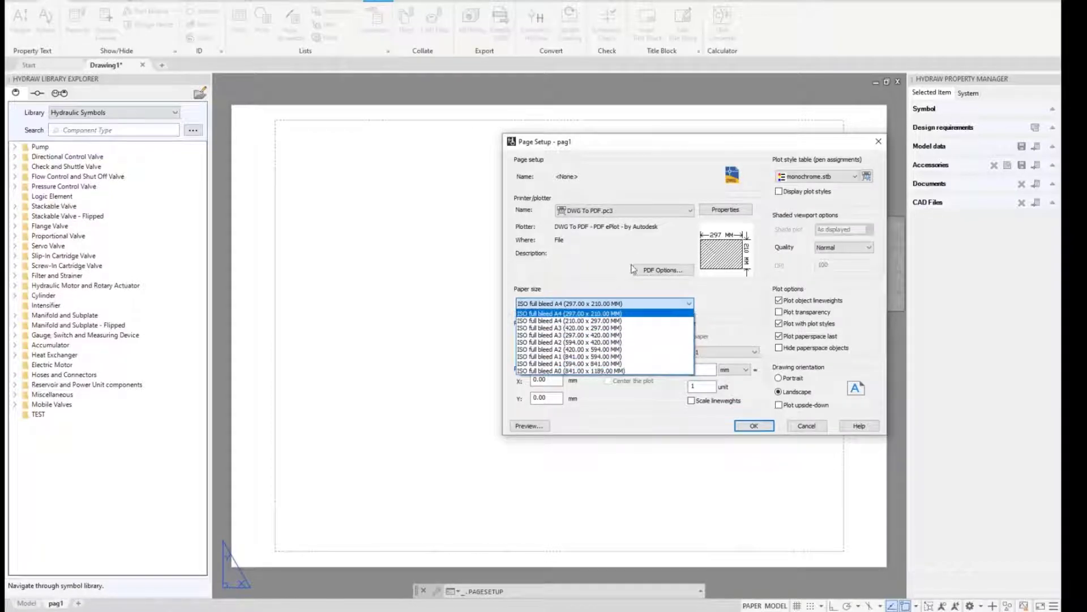
pyautogui.click(643, 245)
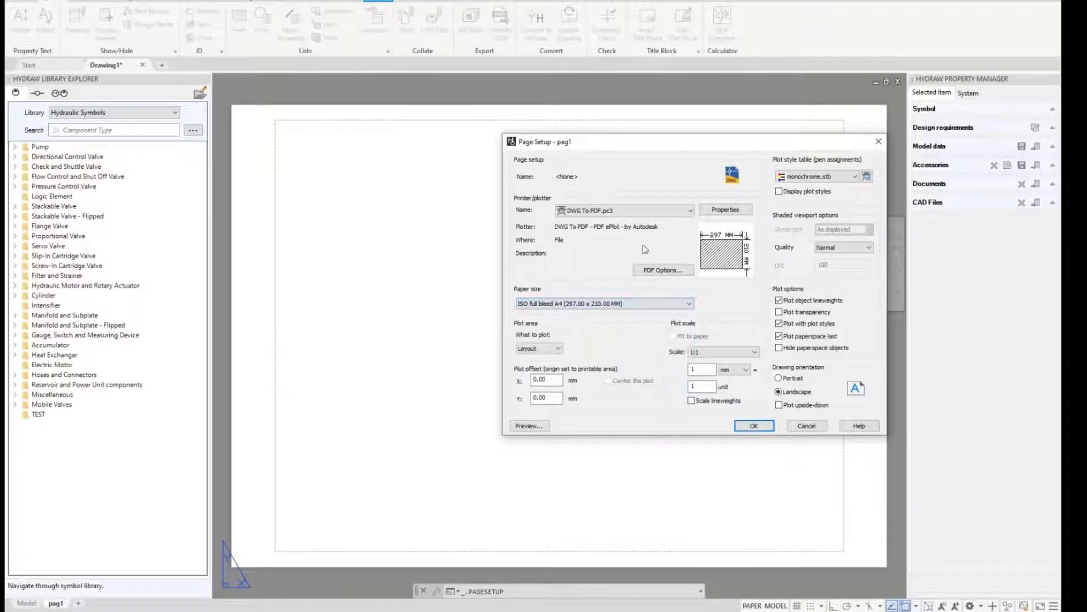
pyautogui.click(726, 214)
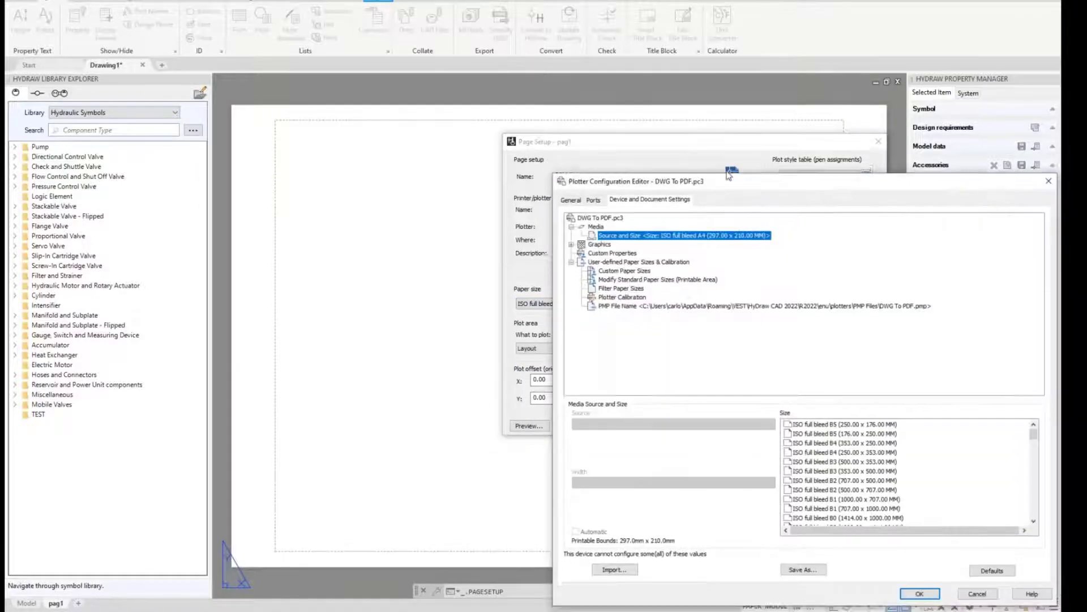
pyautogui.click(504, 179)
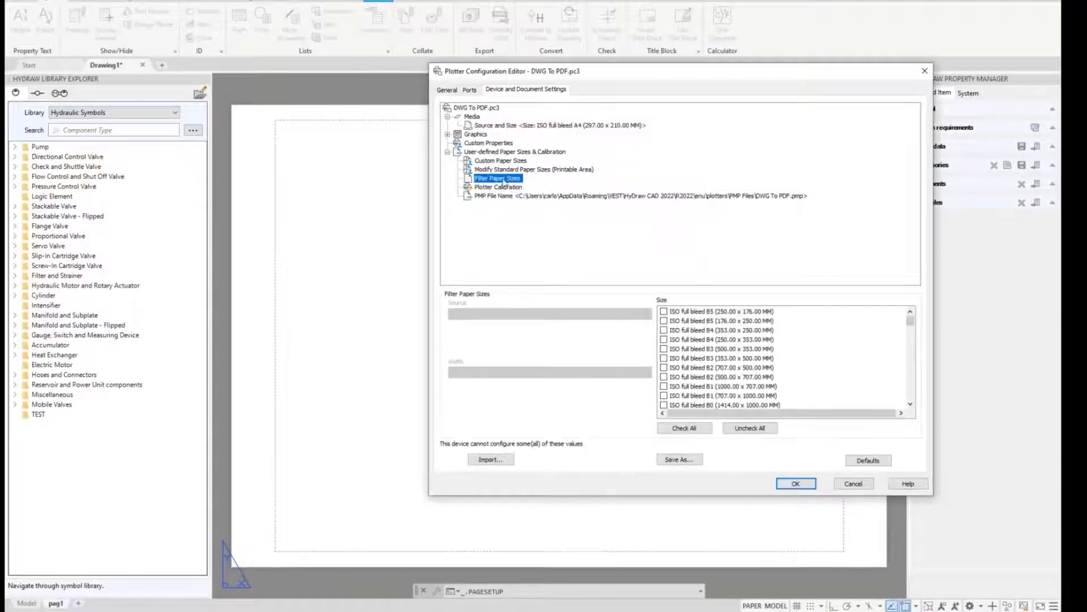
pyautogui.scroll(-3, 906, 328)
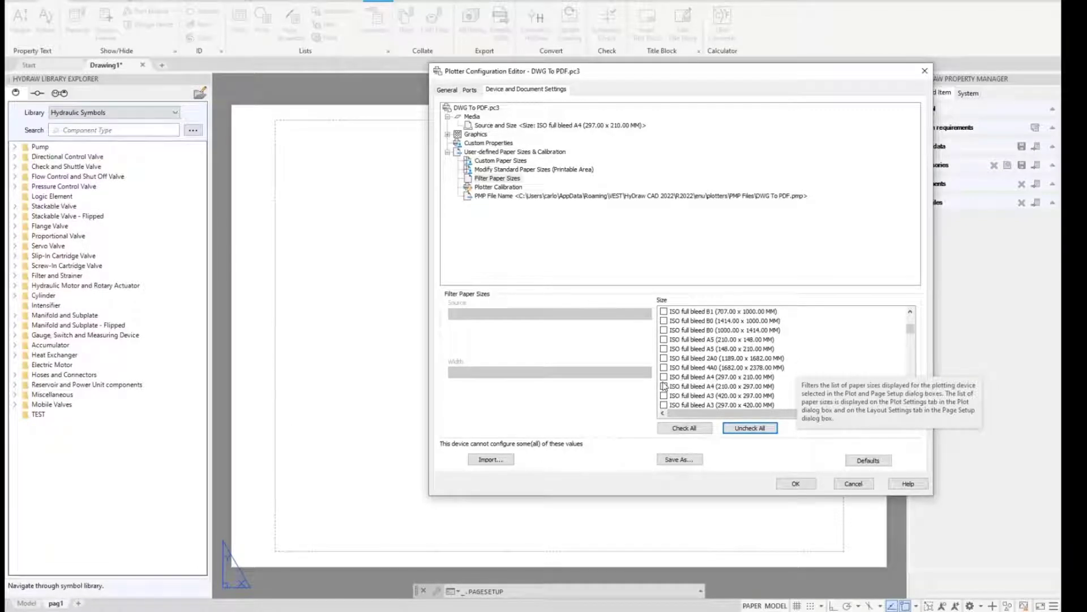
pyautogui.click(664, 386)
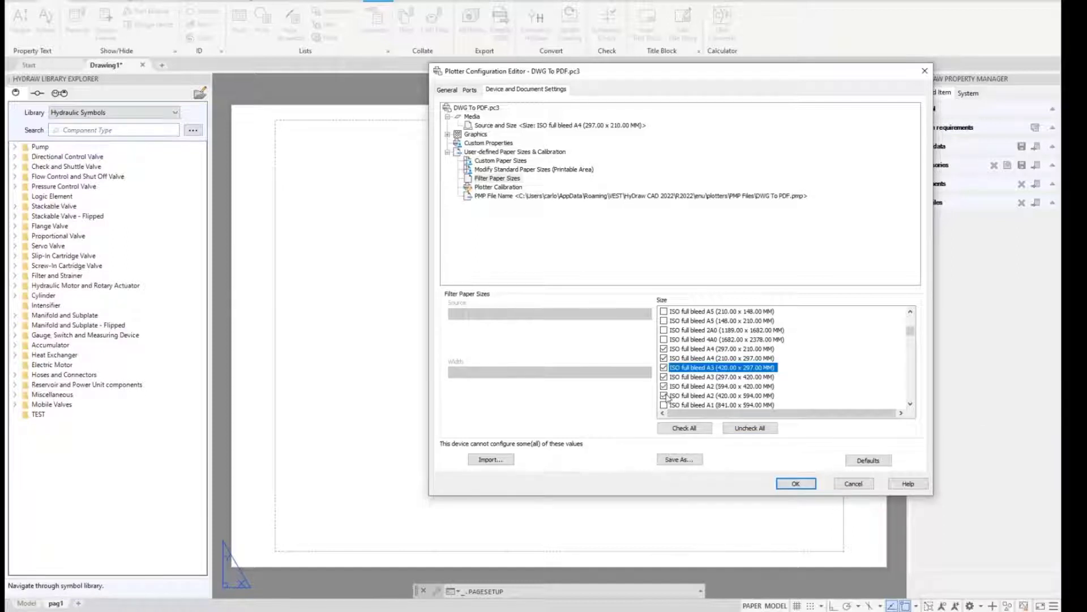
pyautogui.scroll(-1, 668, 398)
pyautogui.click(664, 377)
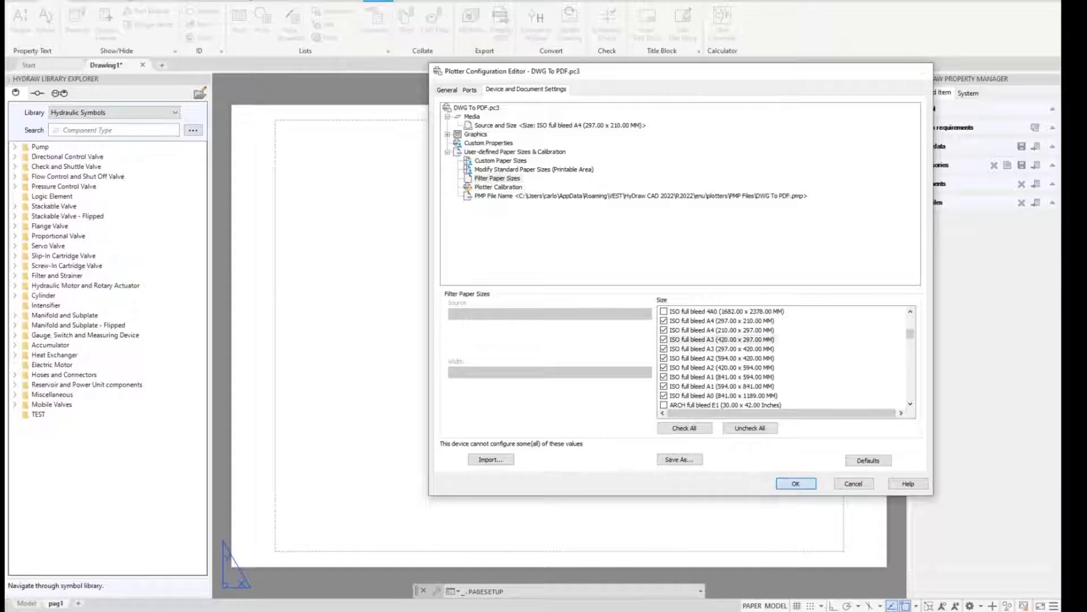
pyautogui.click(795, 483)
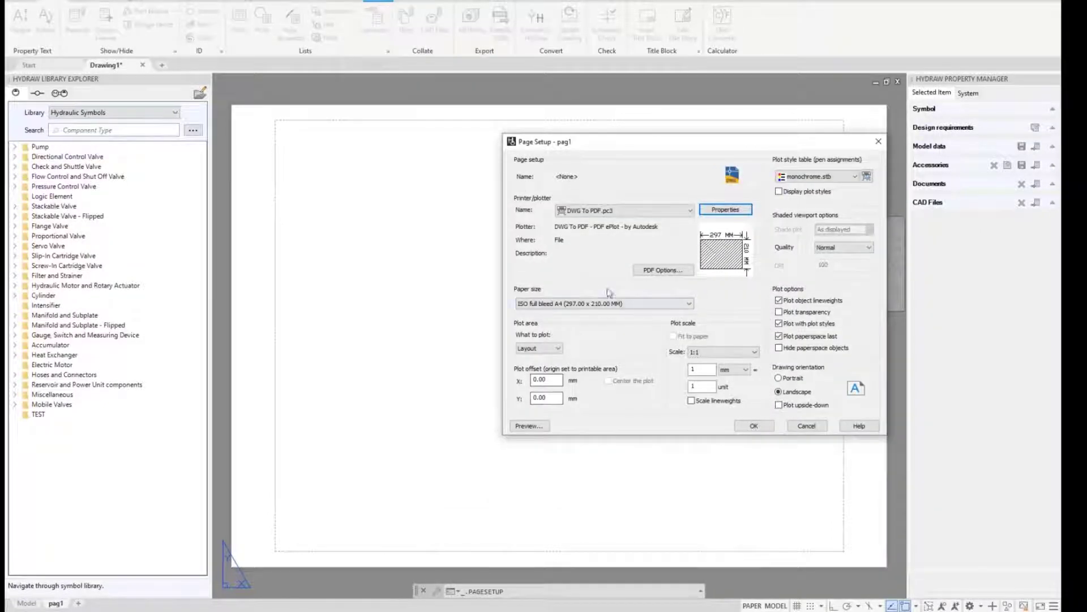
# Step: Set the pag1 paper size to ISO full bleed A3 (420.00 x 297.00 MM) and accept the page setup
pyautogui.click(617, 304)
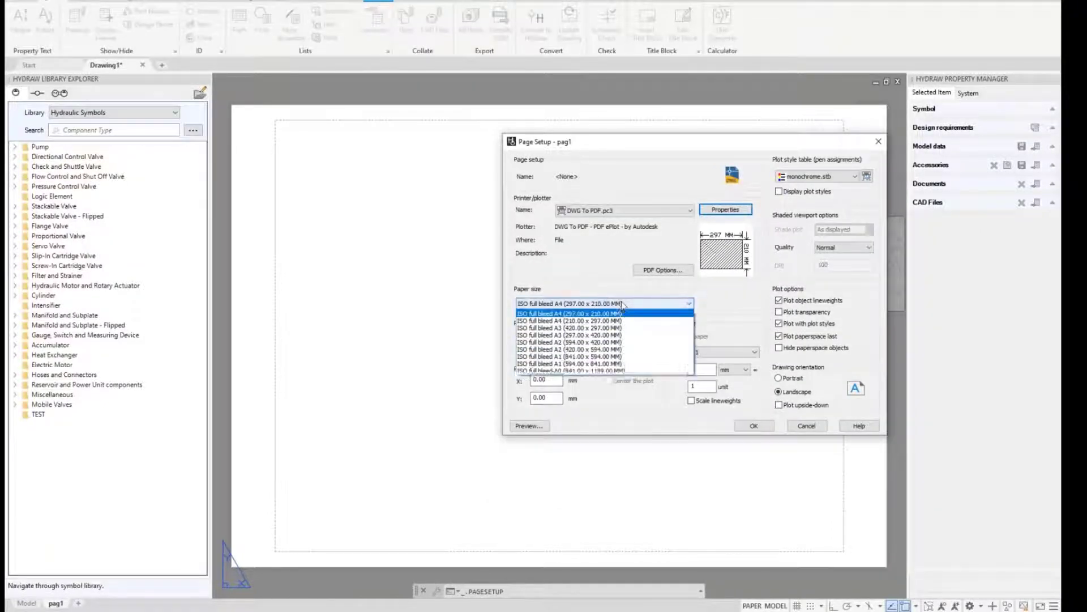
pyautogui.click(592, 328)
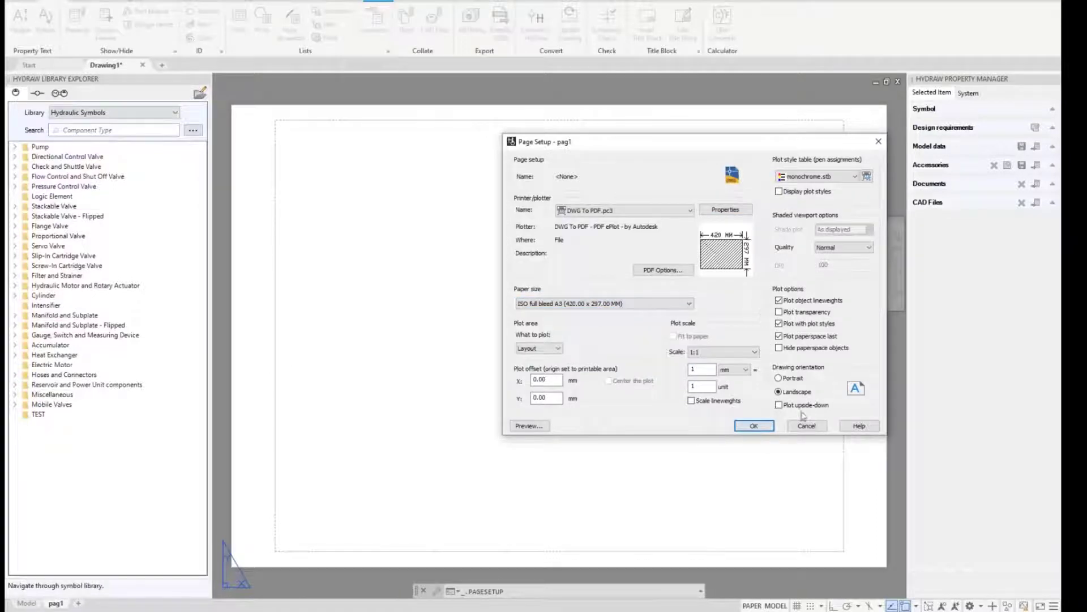
pyautogui.click(755, 426)
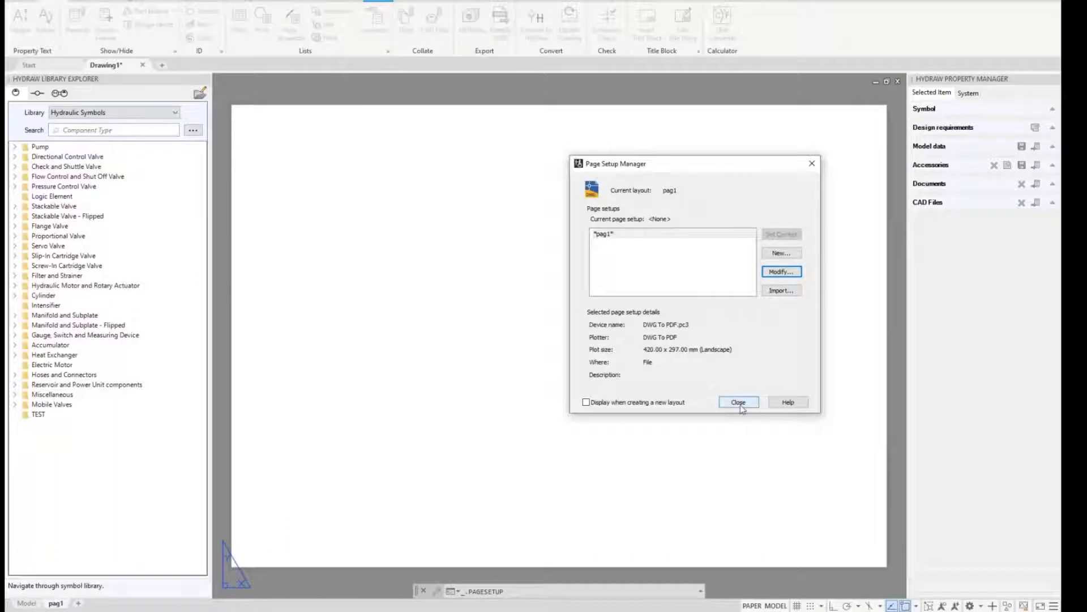
pyautogui.click(720, 402)
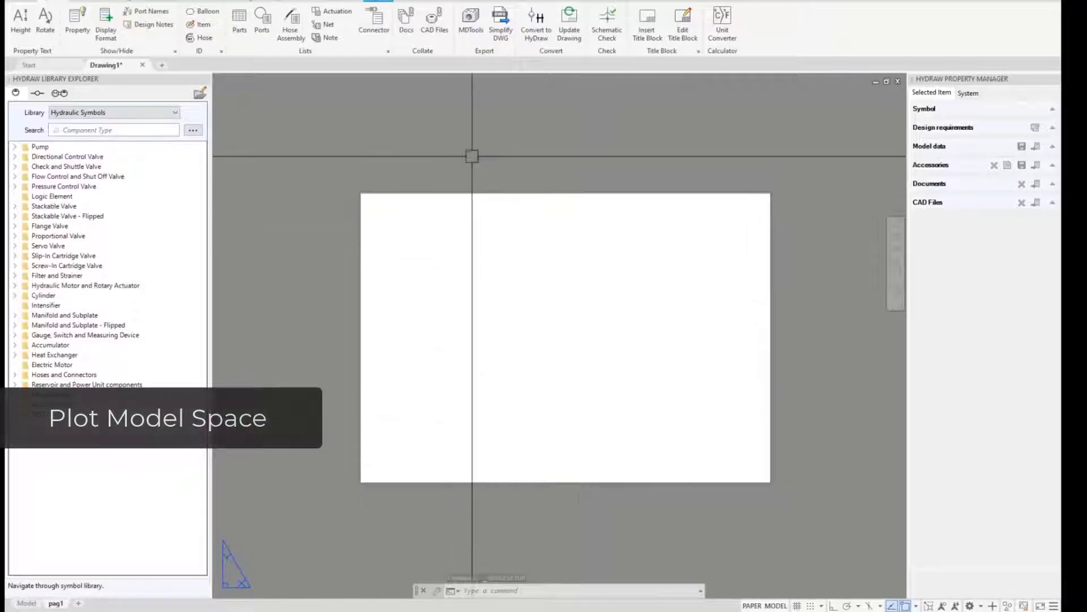
# Step: Insert a view of the whole model-space title block onto the pag1 sheet and set its viewport scale to 1:1
pyautogui.click(383, 1)
pyautogui.click(74, 22)
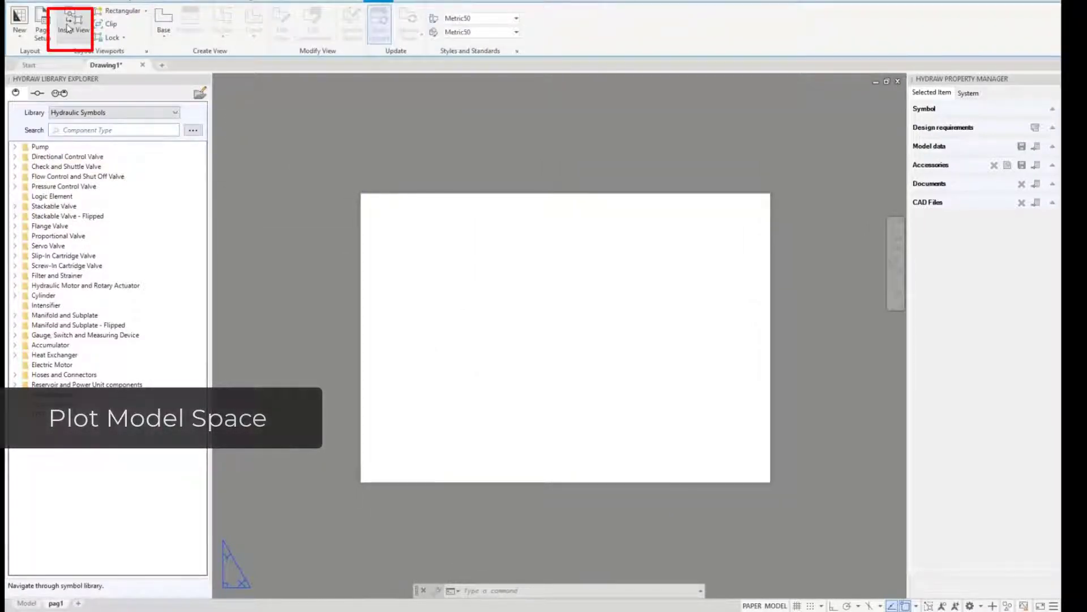
pyautogui.scroll(-2, 345, 294)
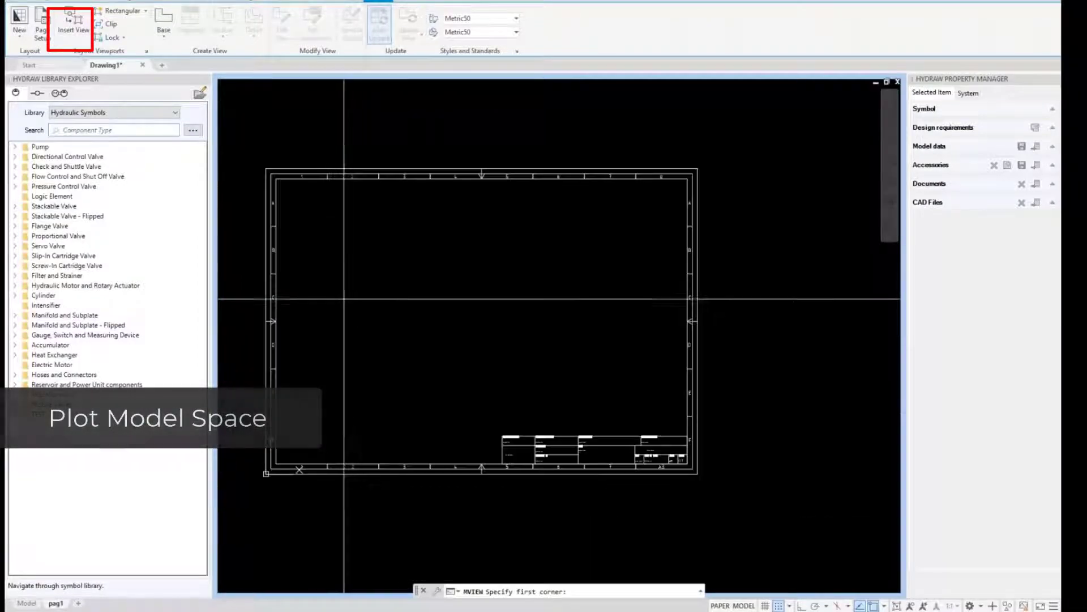
pyautogui.click(263, 169)
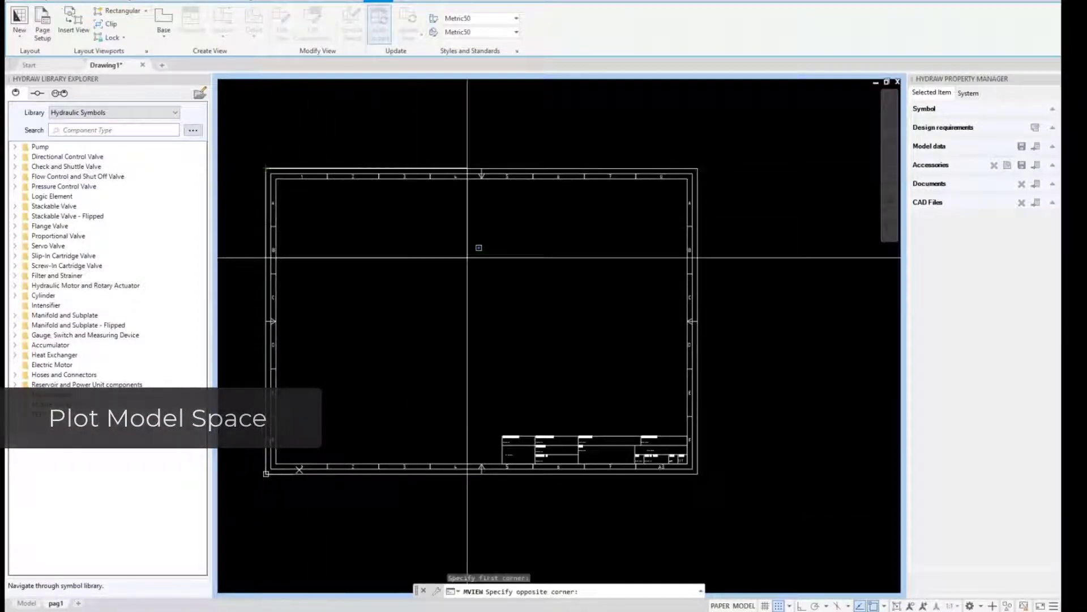
pyautogui.click(696, 473)
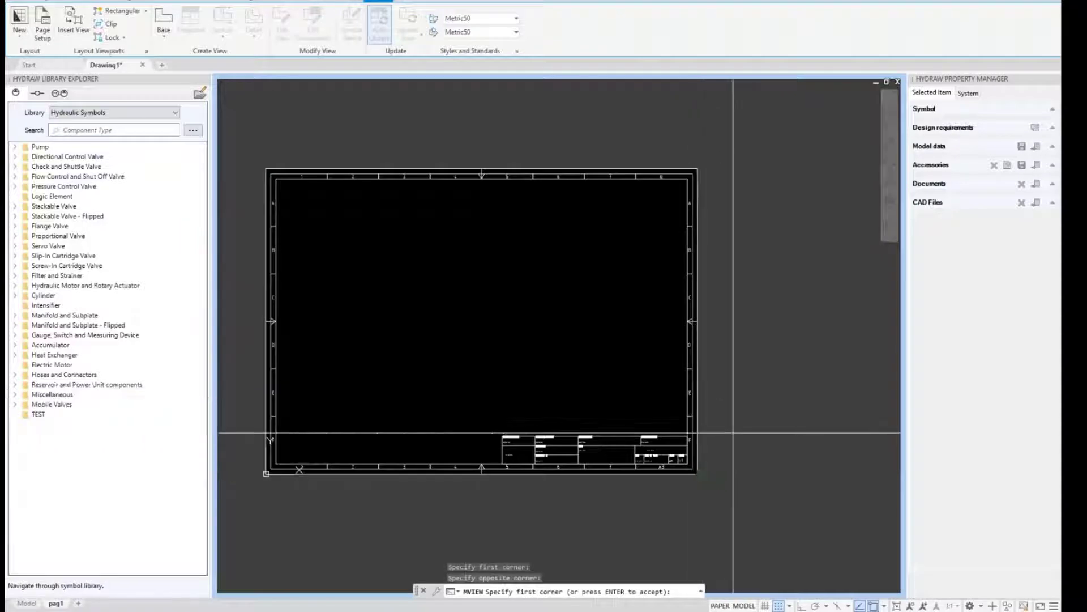
pyautogui.press('Return')
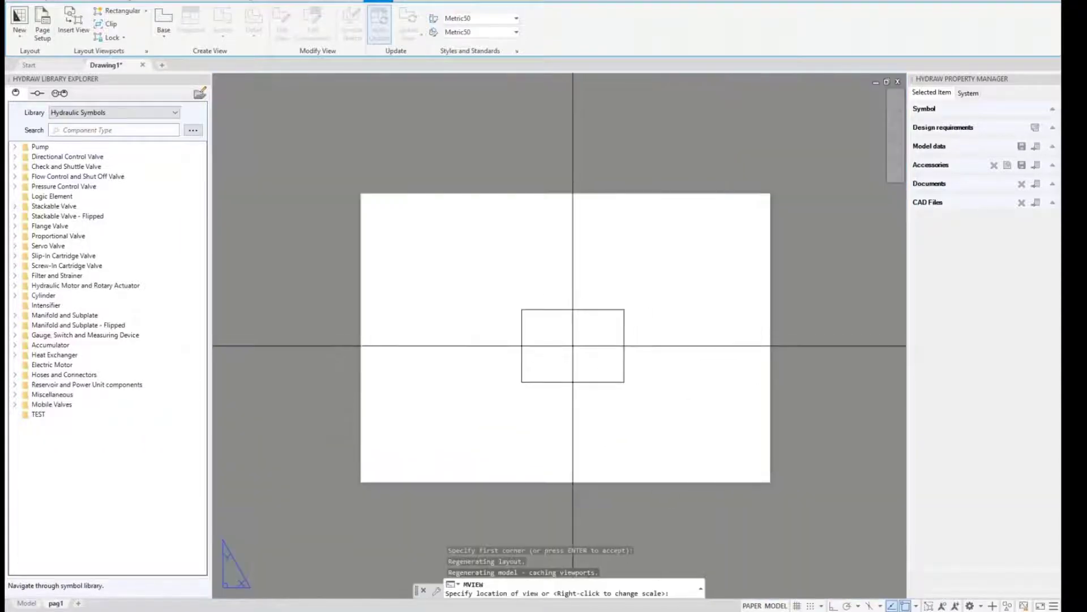
pyautogui.click(573, 317)
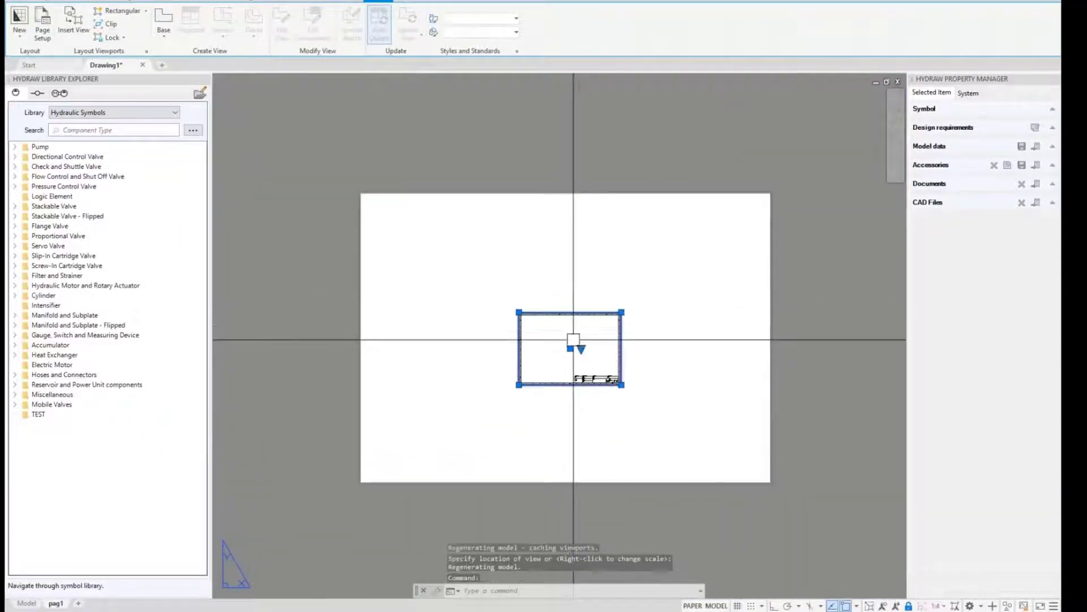
pyautogui.rightClick(579, 353)
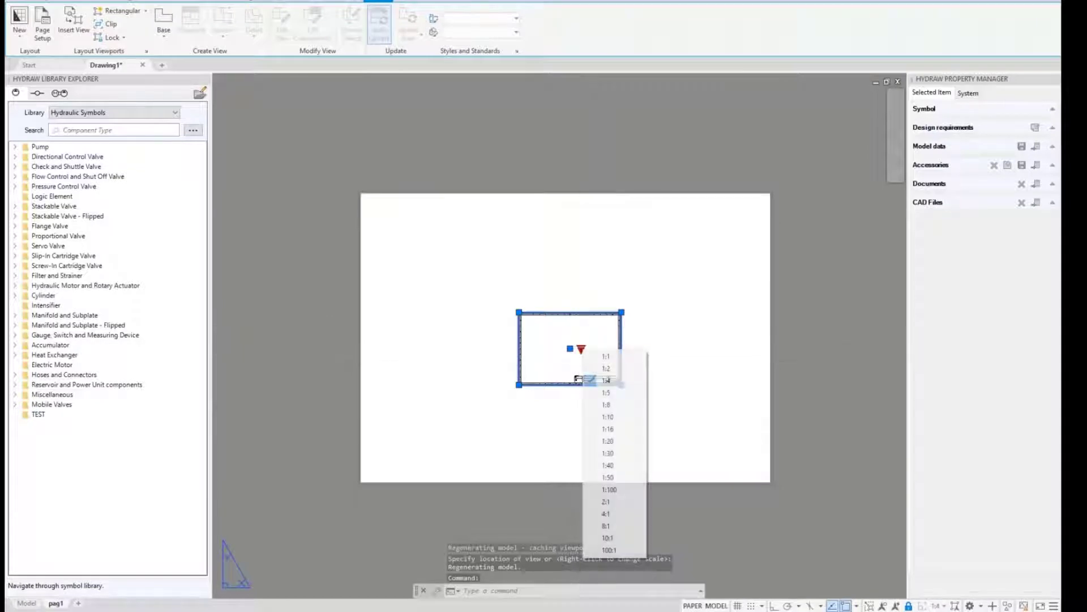
pyautogui.click(613, 356)
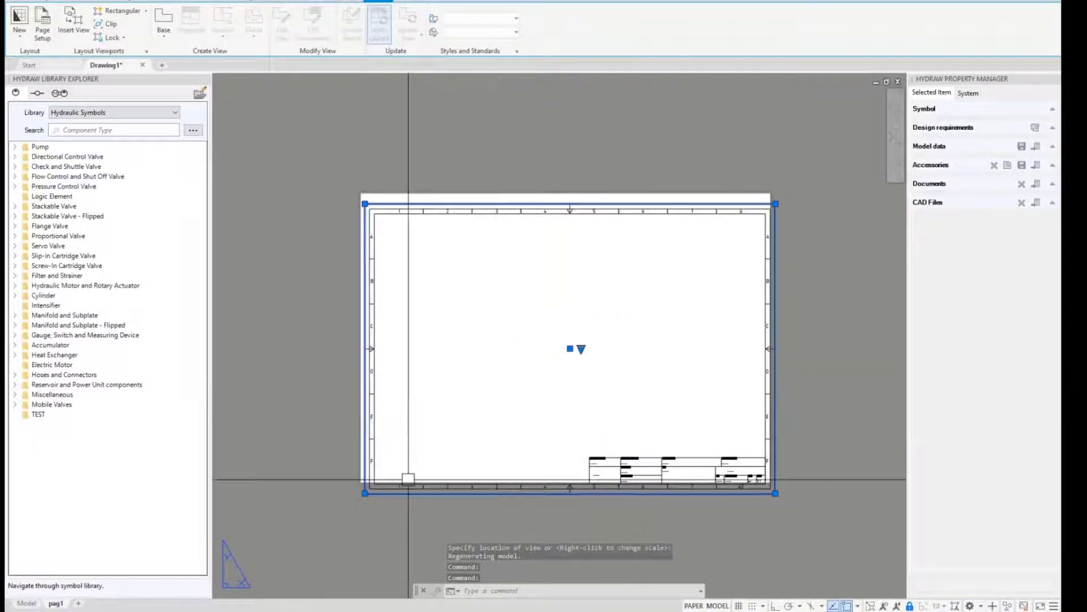
# Step: Move the title block viewport by its lower-left corner to 0,0 so it aligns with the sheet
pyautogui.rightClick(350, 430)
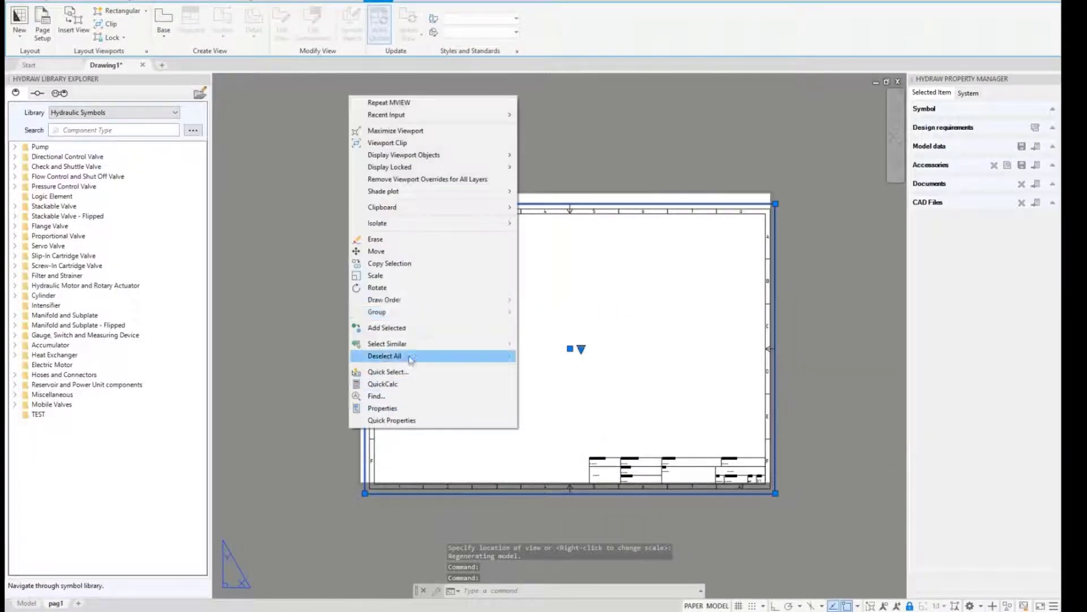
pyautogui.click(403, 255)
pyautogui.click(367, 492)
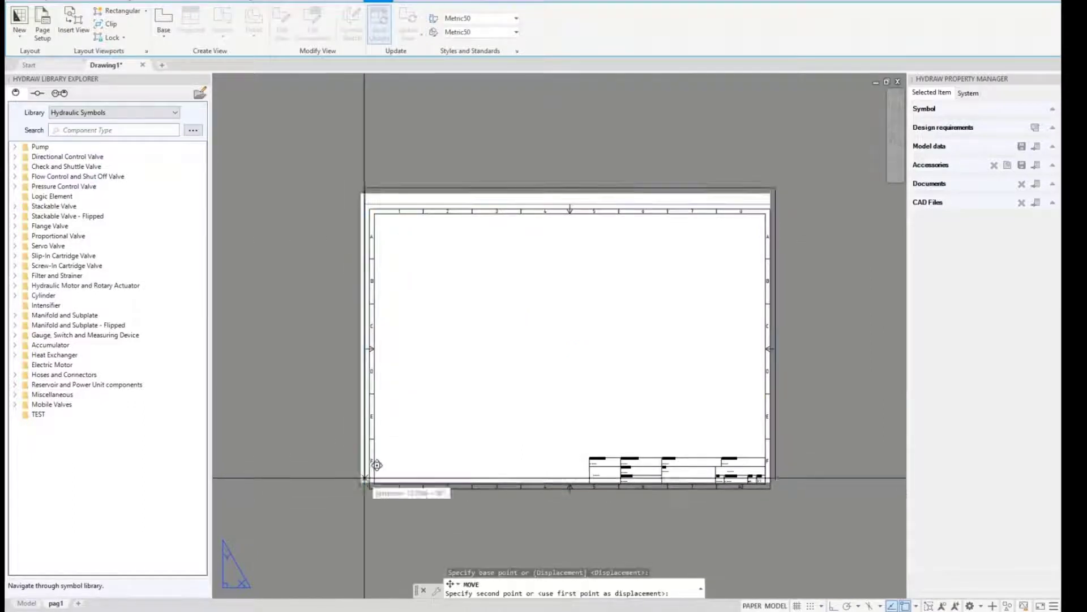
pyautogui.scroll(3, 371, 472)
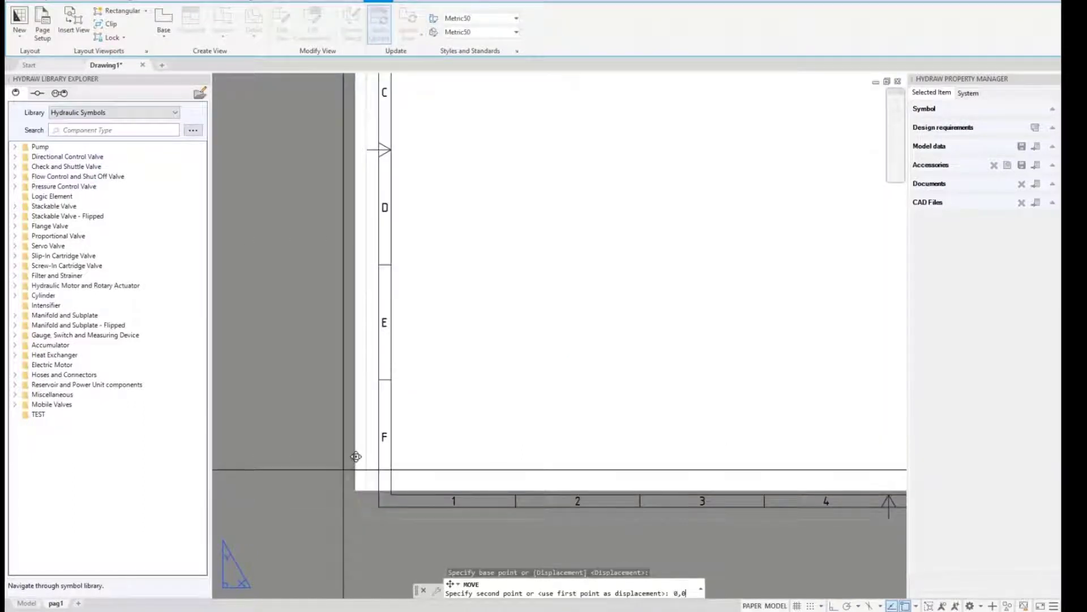
pyautogui.write('0,0')
pyautogui.press('Return')
pyautogui.scroll(-6, 340, 466)
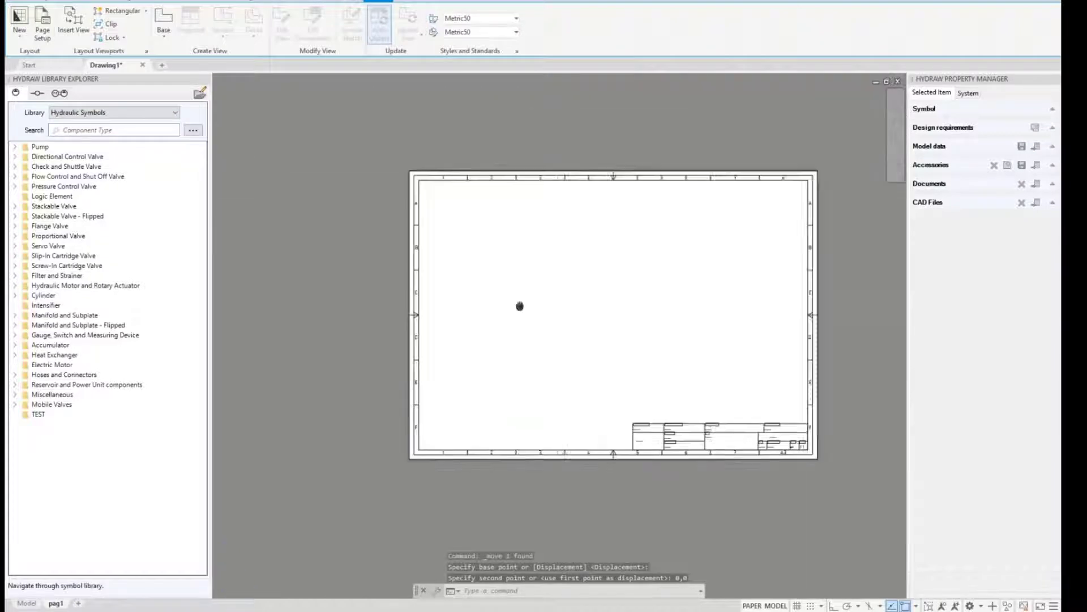
pyautogui.moveTo(520, 306); pyautogui.dragTo(463, 332, button='middle')
pyautogui.press('Escape')
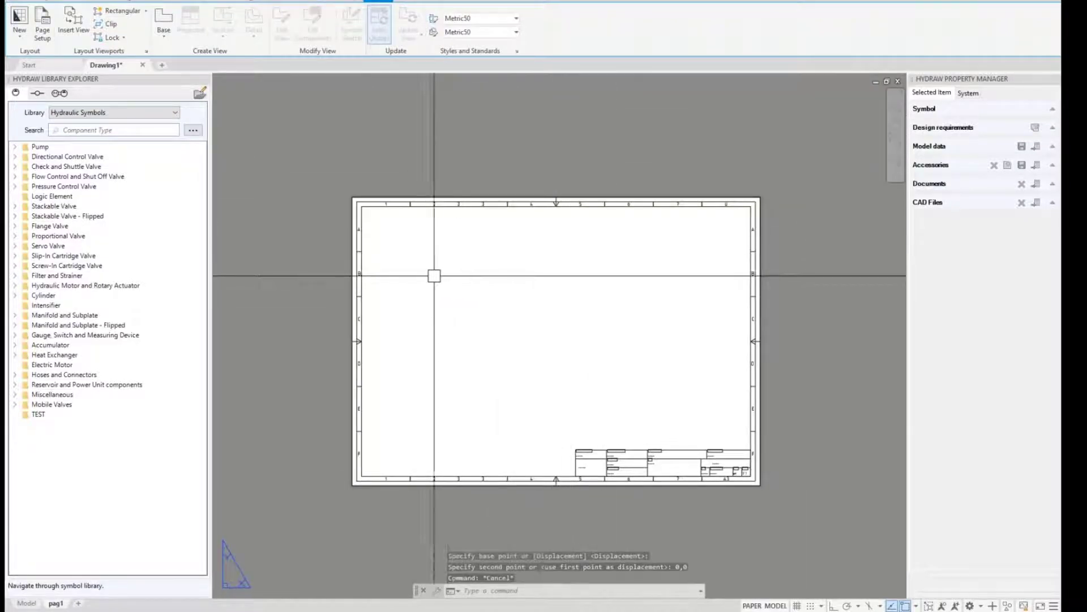
# Step: In model space, copy the whole title block horizontally by 500 from its upper-left corner with Ortho on
pyautogui.click(27, 603)
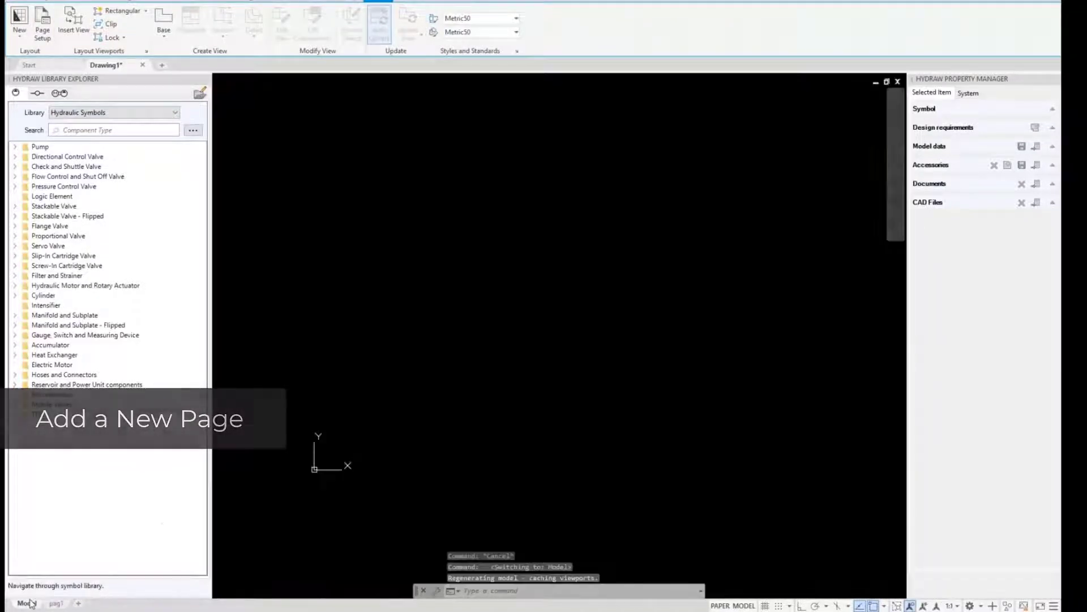
pyautogui.click(789, 487)
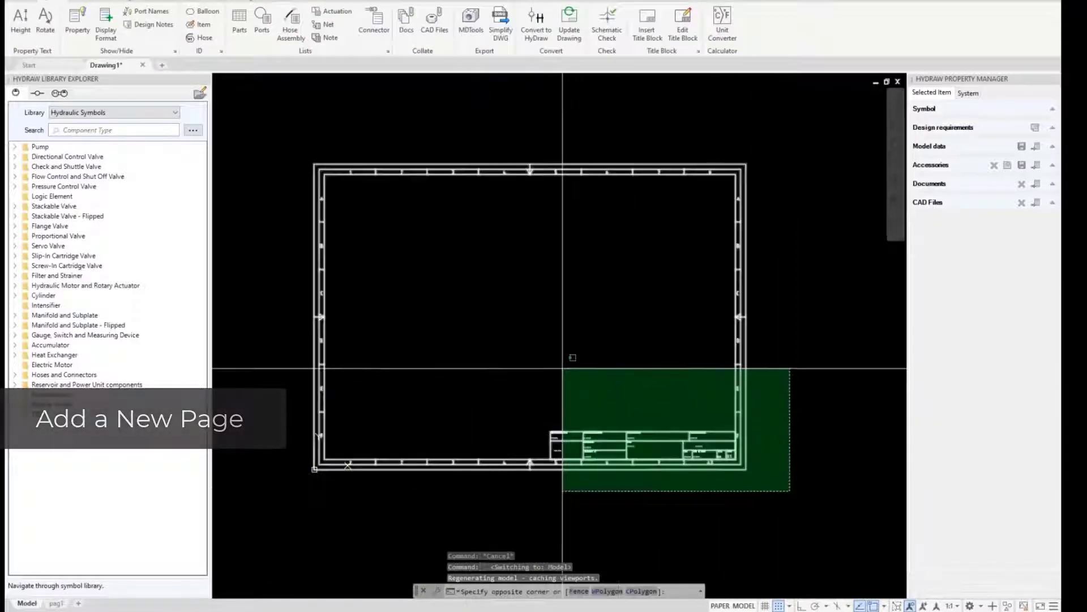
pyautogui.click(563, 369)
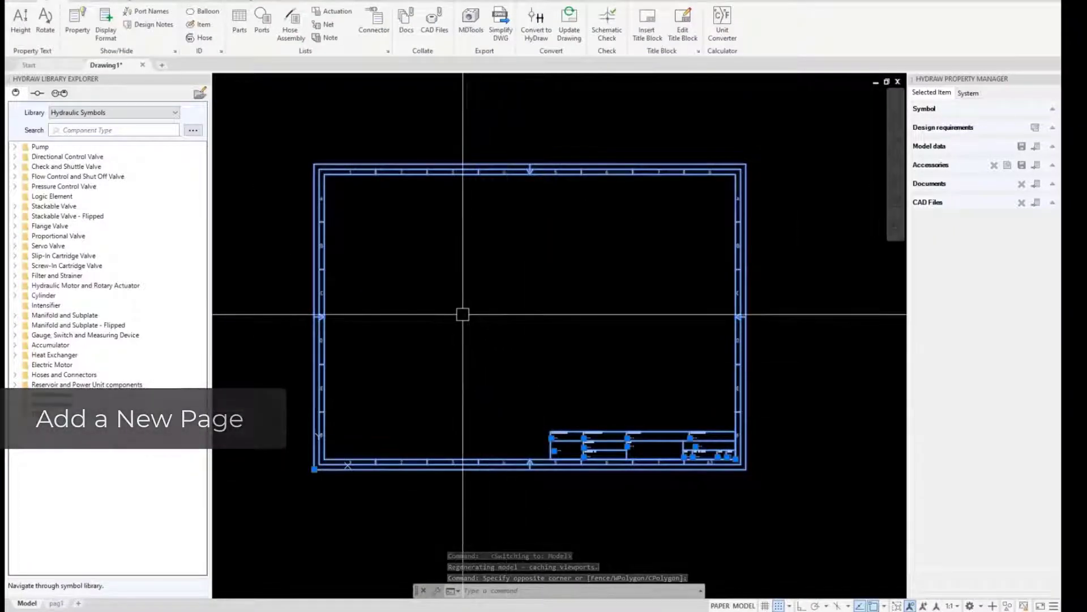
pyautogui.rightClick(462, 314)
pyautogui.click(503, 406)
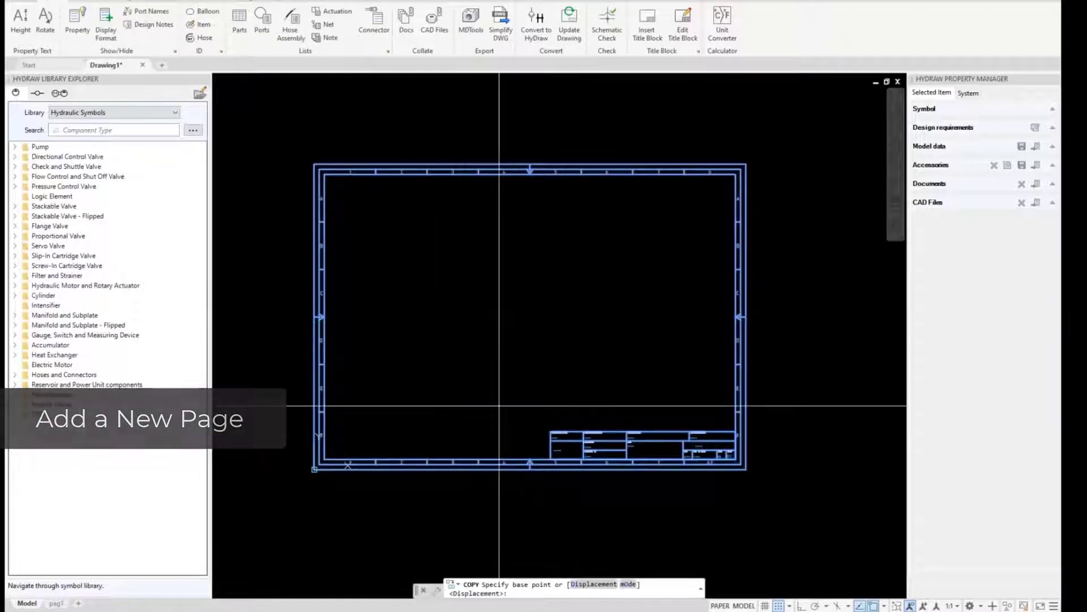
pyautogui.click(314, 165)
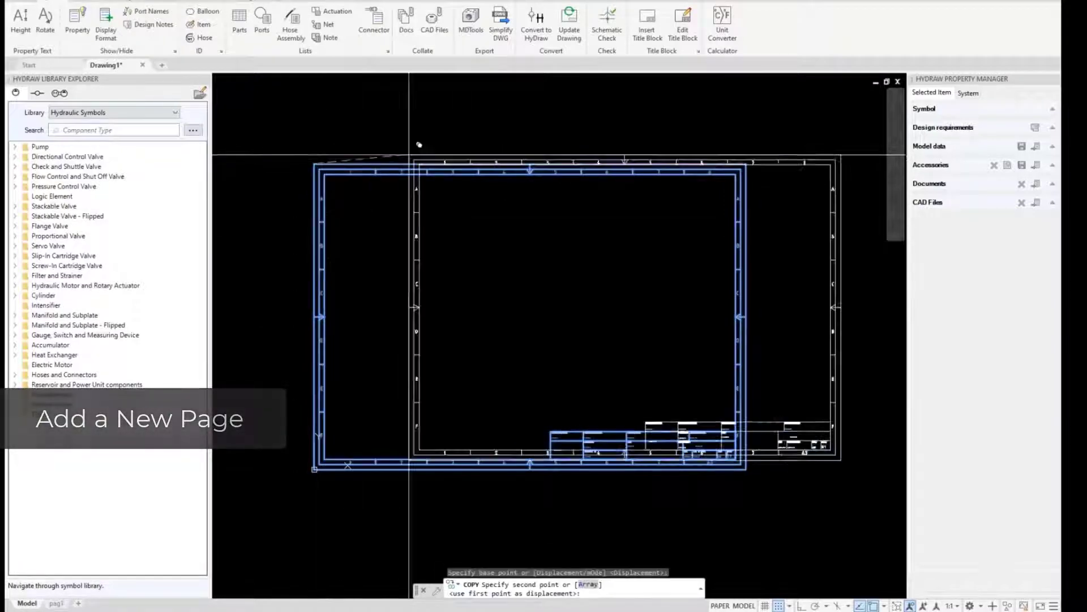
pyautogui.moveTo(790, 141); pyautogui.dragTo(589, 145, button='middle')
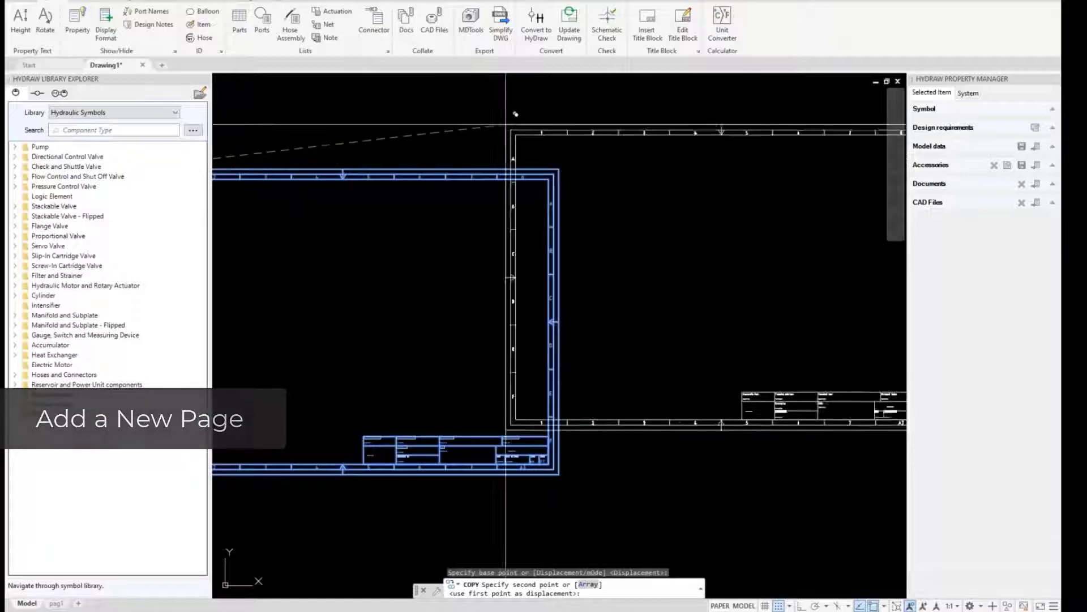
pyautogui.press('F8')
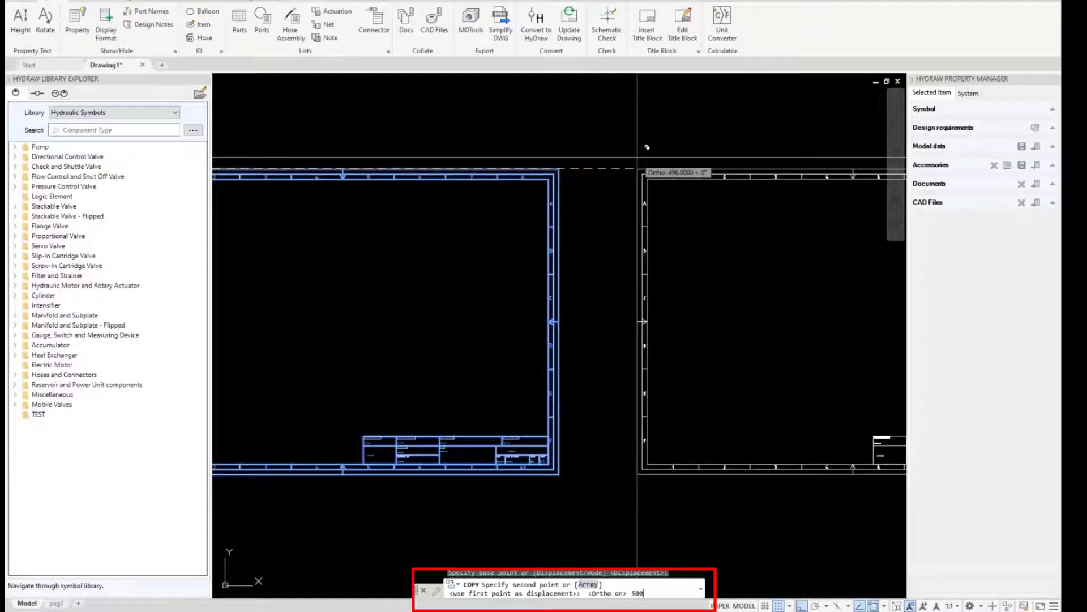
pyautogui.press('Return')
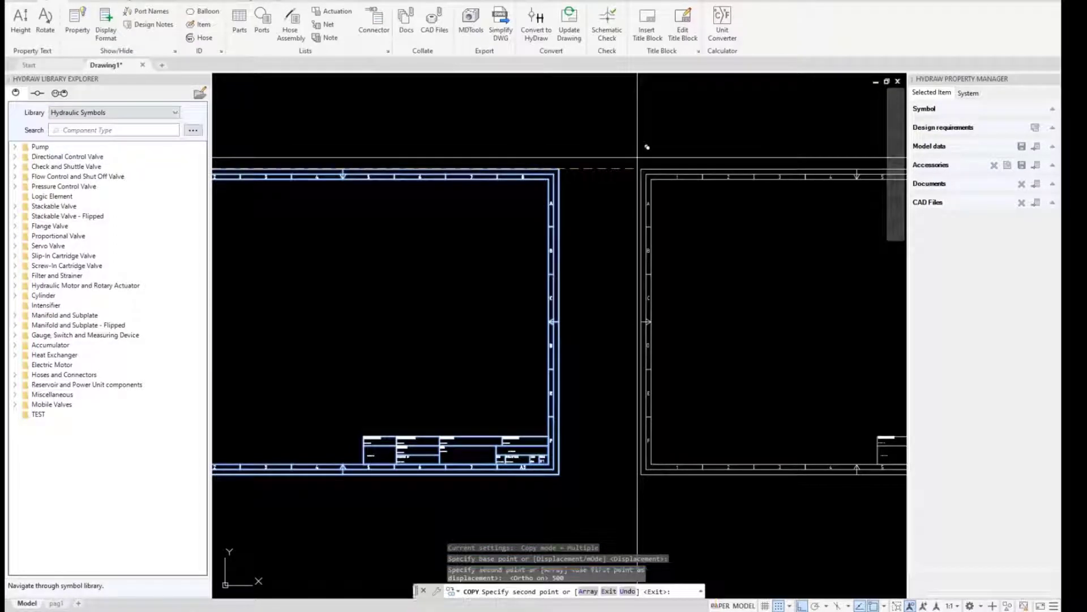
pyautogui.press('Escape')
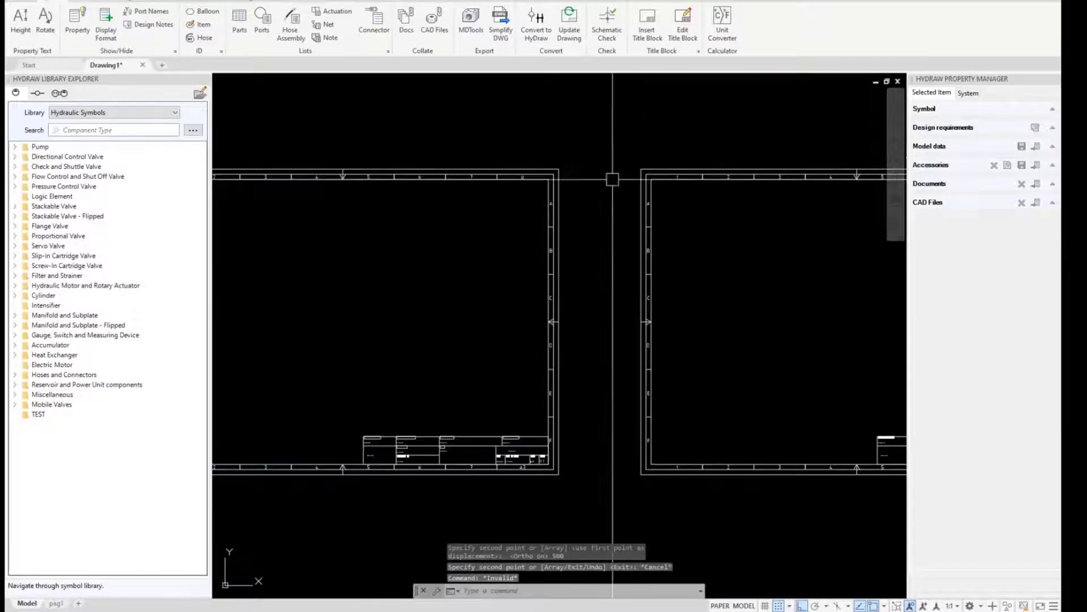
# Step: Set the sheet number attribute of the original title block to 1/2
pyautogui.scroll(-2, 623, 249)
pyautogui.moveTo(699, 281); pyautogui.dragTo(631, 290, button='middle')
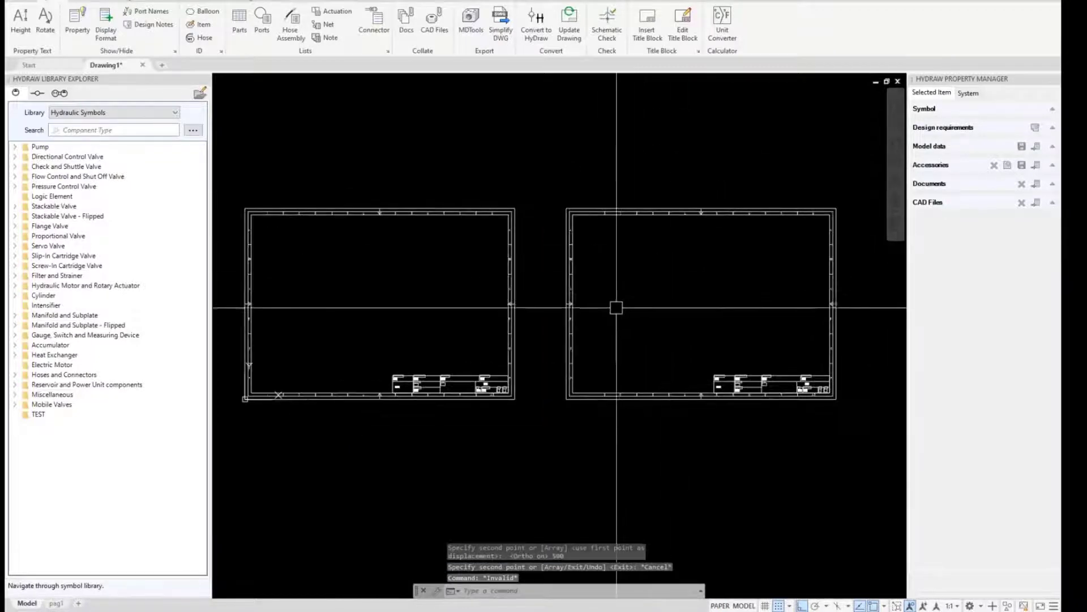
pyautogui.scroll(5, 498, 362)
pyautogui.doubleClick(442, 380)
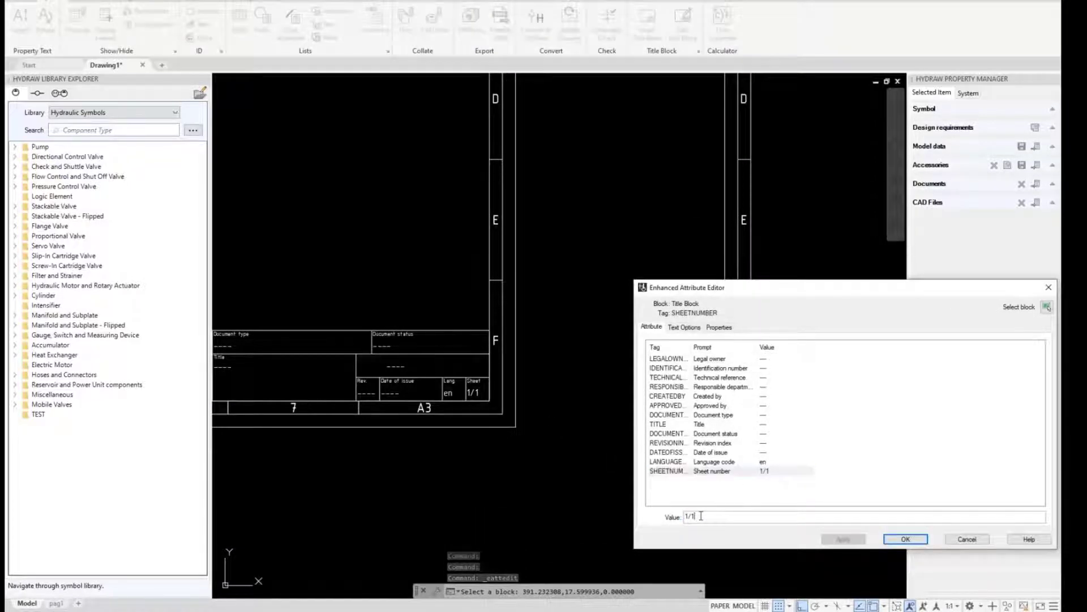
pyautogui.click(906, 539)
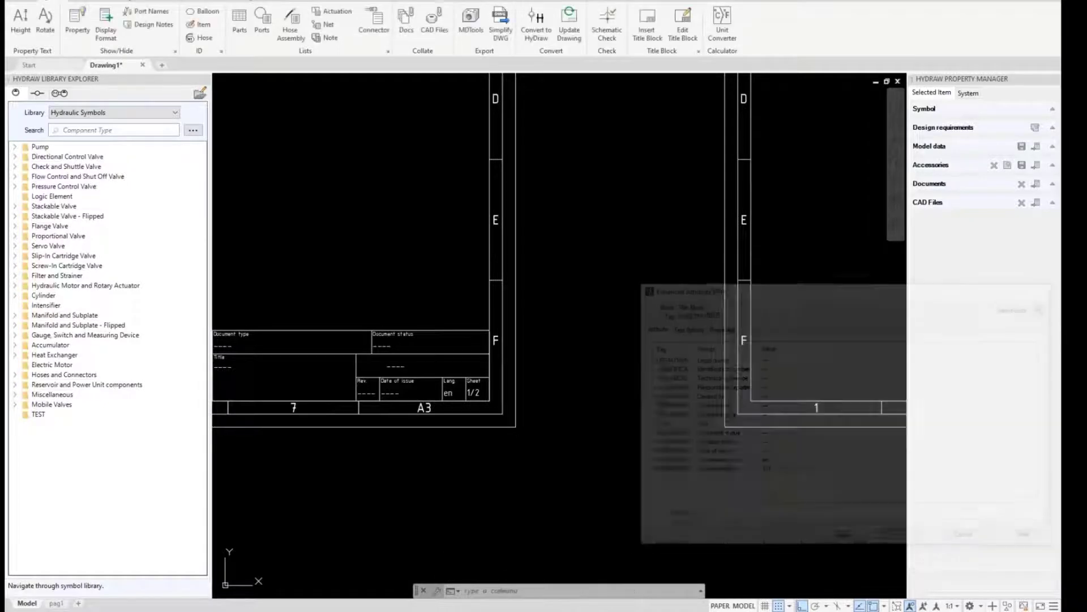
# Step: Set the sheet number attribute of the copied title block to 2/2
pyautogui.moveTo(480, 357); pyautogui.dragTo(823, 395, button='middle')
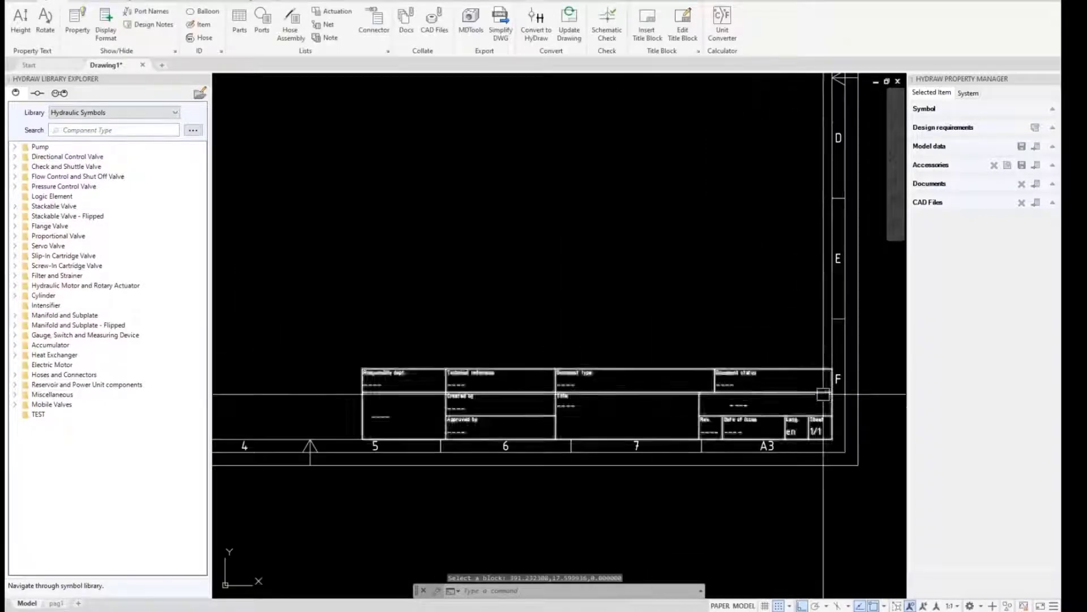
pyautogui.doubleClick(791, 432)
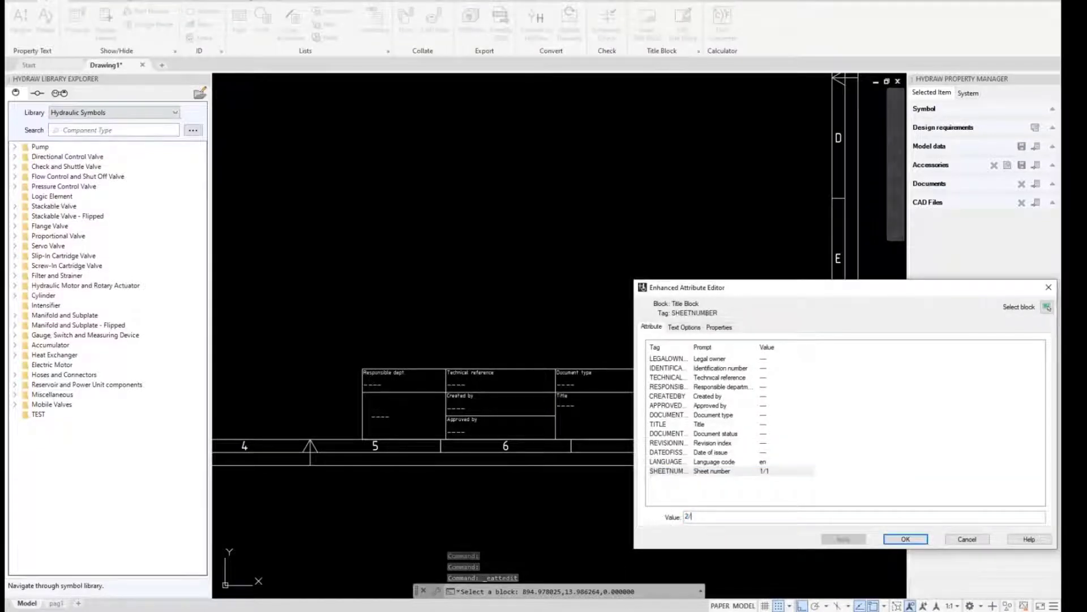
pyautogui.click(895, 541)
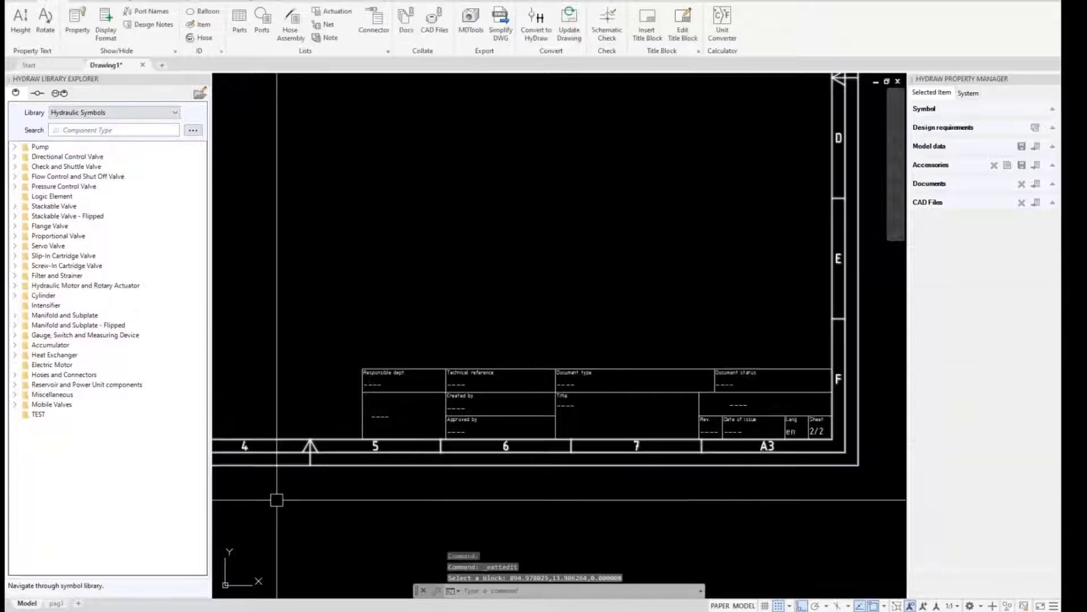
# Step: Create a copy of the pag1 layout at the end of the layouts and rename it pag2
pyautogui.scroll(-2, 276, 499)
pyautogui.moveTo(294, 456)
pyautogui.mouseDown(button='middle')
pyautogui.moveTo(566, 379)
pyautogui.moveTo(669, 404)
pyautogui.mouseUp(button='middle')
pyautogui.scroll(-1, 593, 374)
pyautogui.click(60, 604)
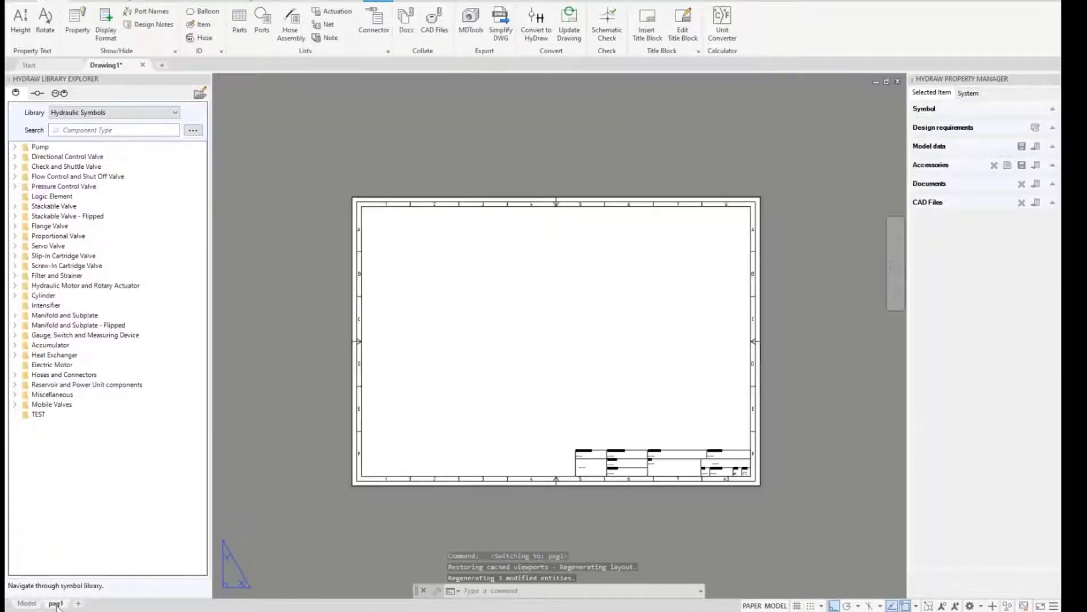
pyautogui.rightClick(57, 604)
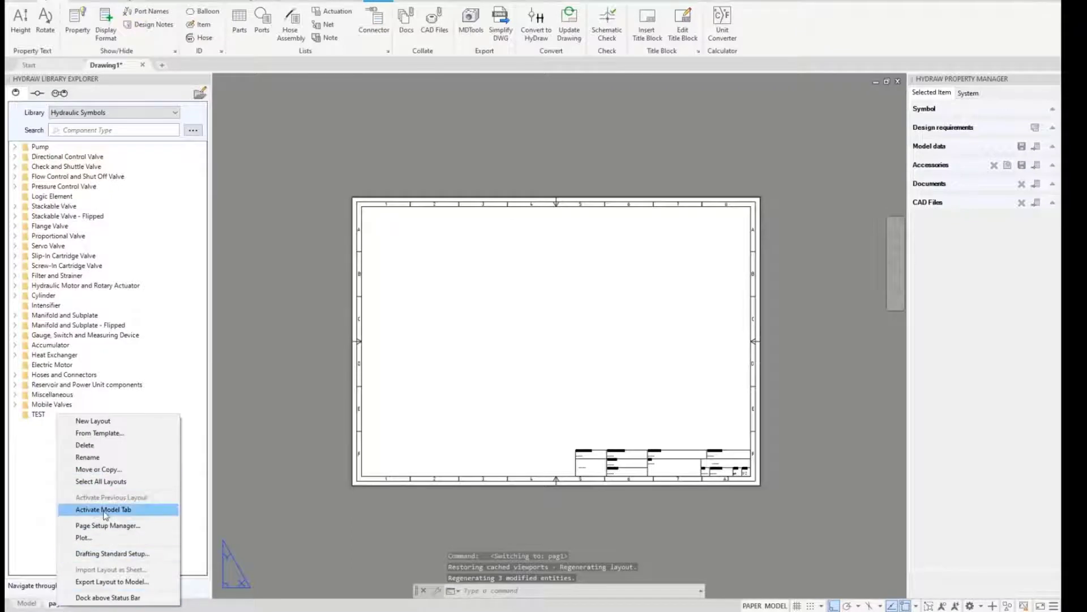
pyautogui.click(115, 469)
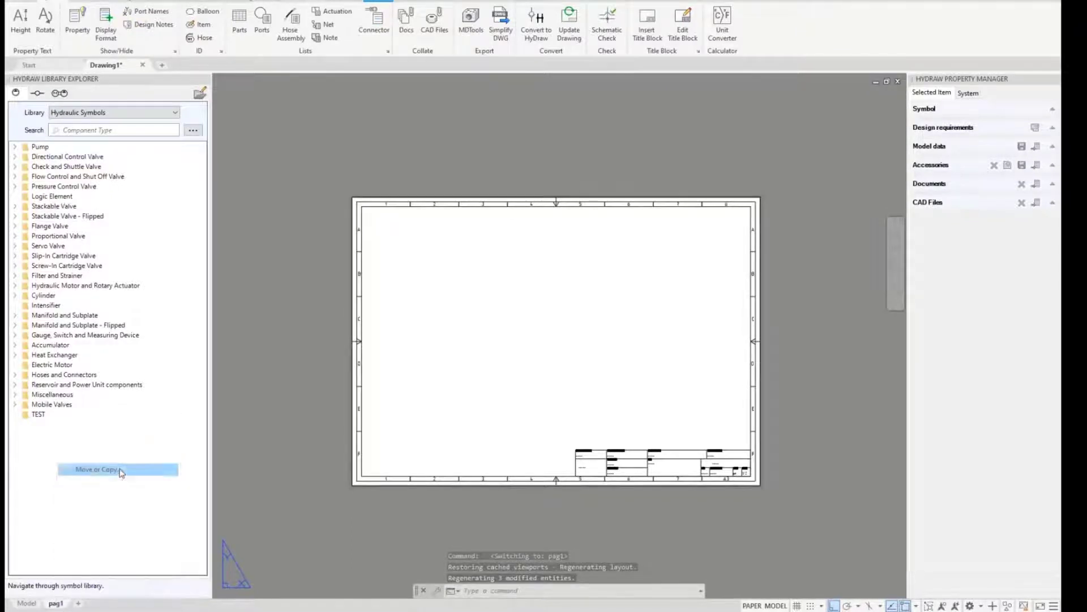
pyautogui.moveTo(896, 266); pyautogui.dragTo(764, 269)
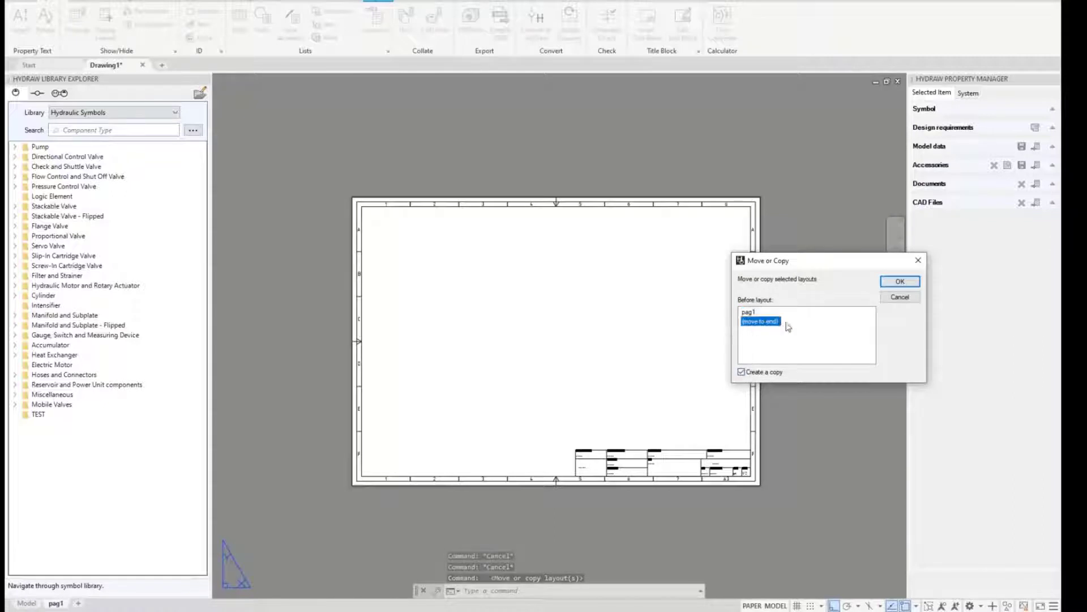
pyautogui.click(900, 282)
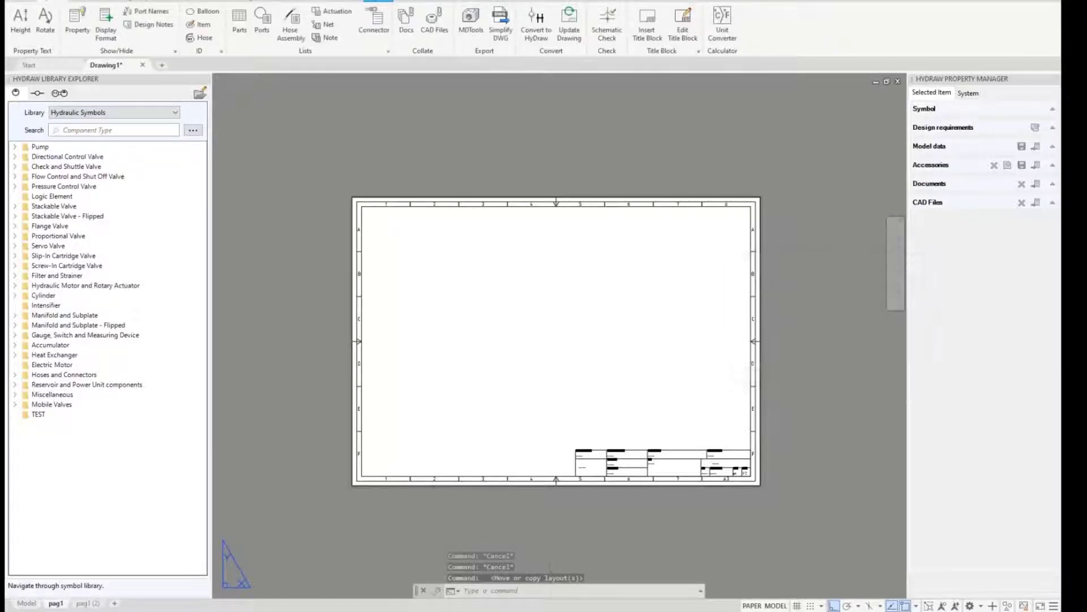
pyautogui.click(87, 604)
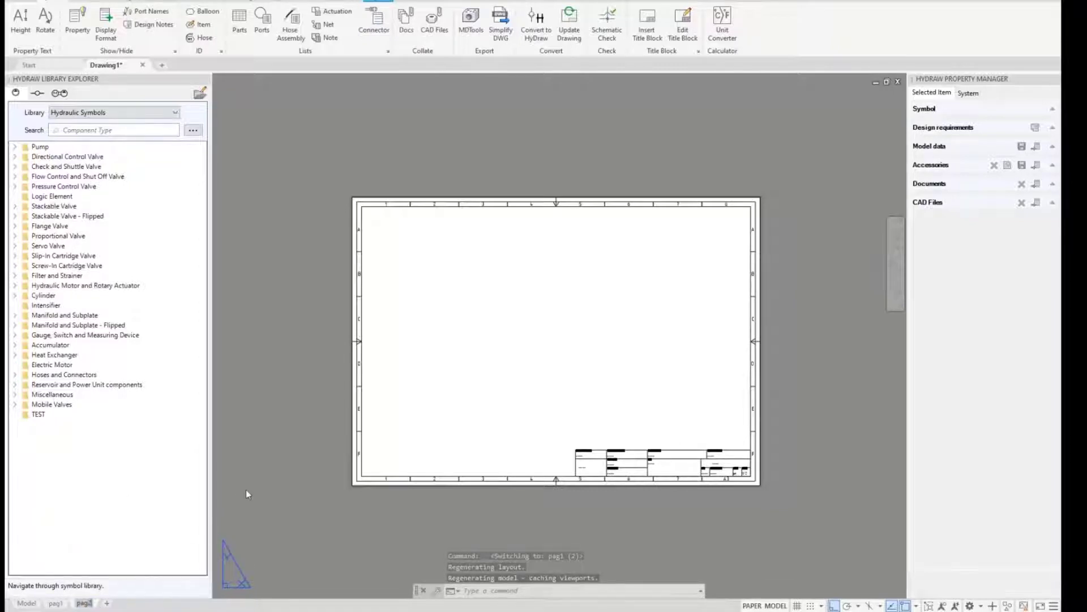
pyautogui.click(226, 583)
# Step: Delete the existing viewport on pag2 and insert a view of the second model-space title block onto the sheet
pyautogui.click(354, 454)
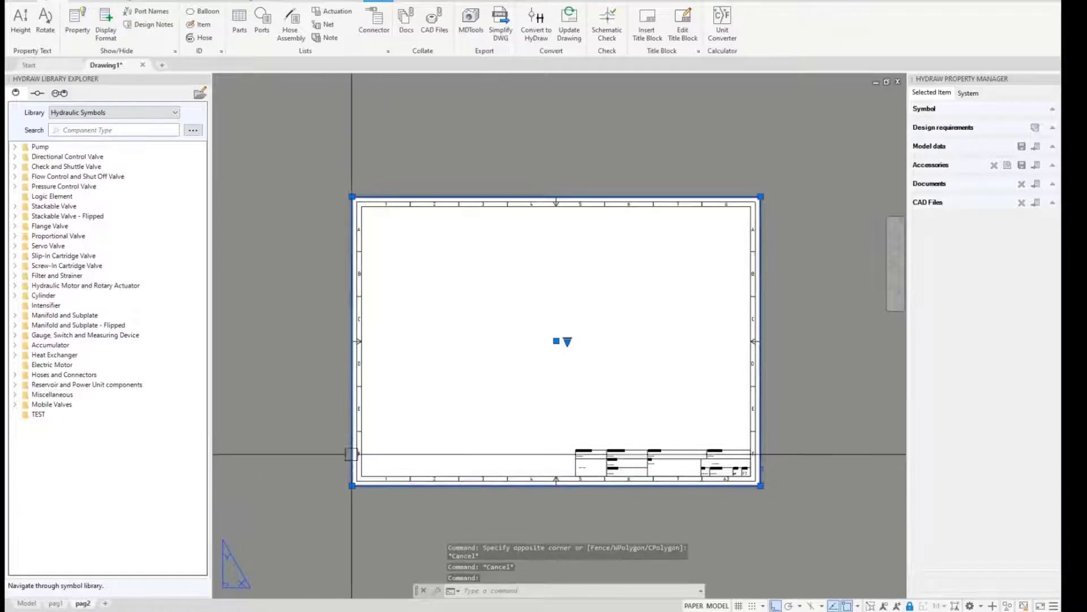
pyautogui.press('Delete')
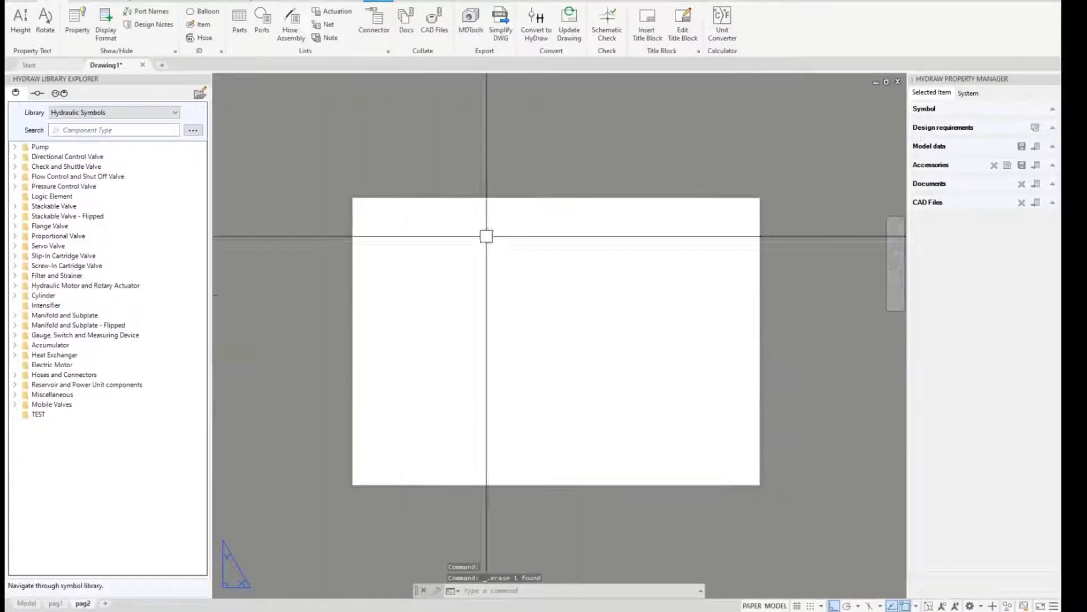
pyautogui.click(381, 1)
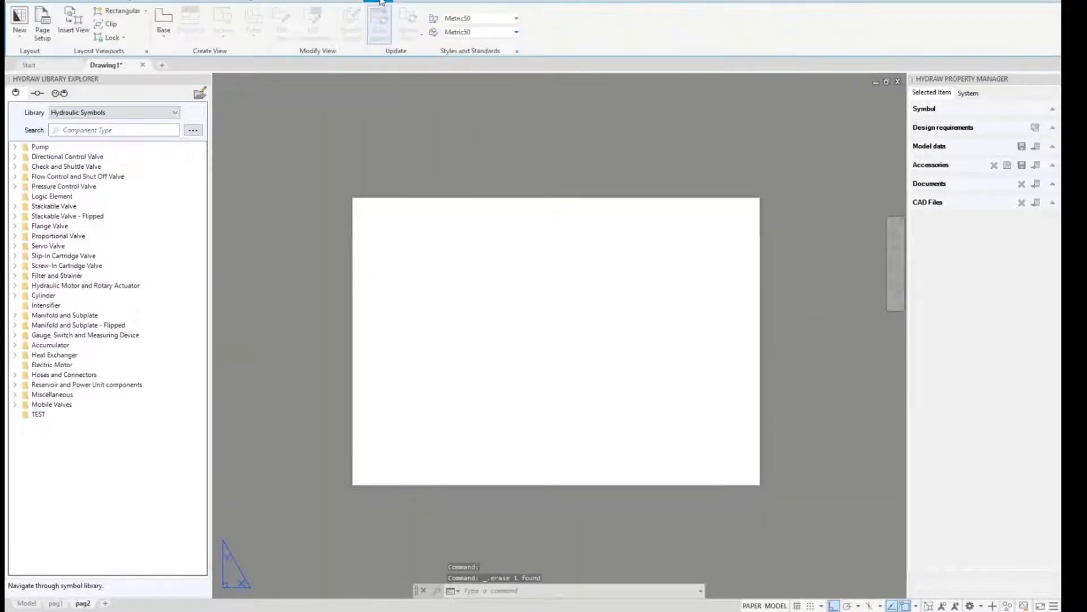
pyautogui.click(75, 21)
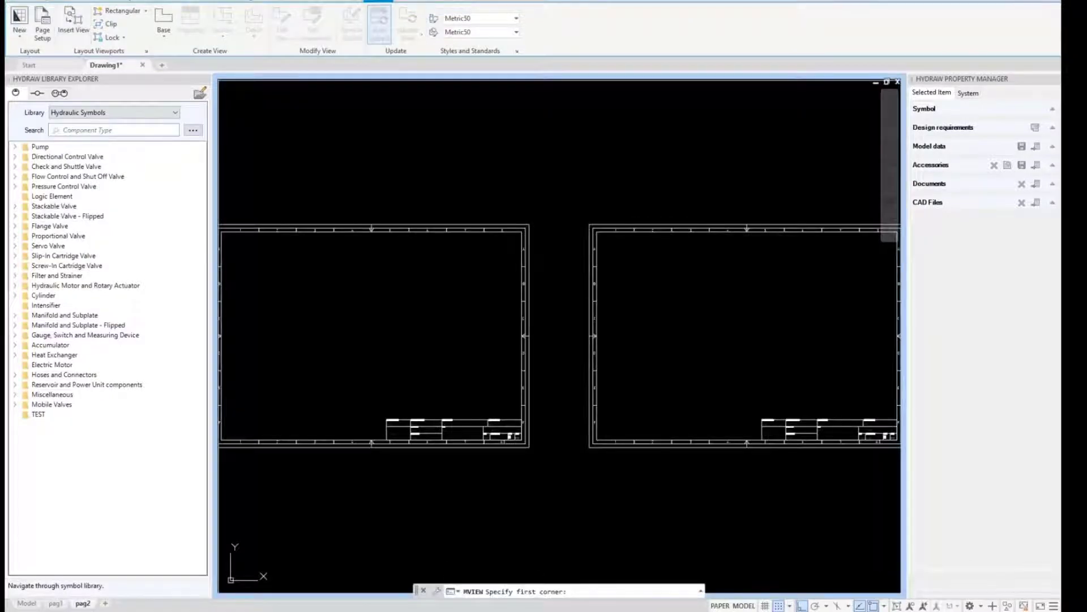
pyautogui.click(590, 224)
pyautogui.scroll(-2, 636, 406)
pyautogui.scroll(2, 752, 420)
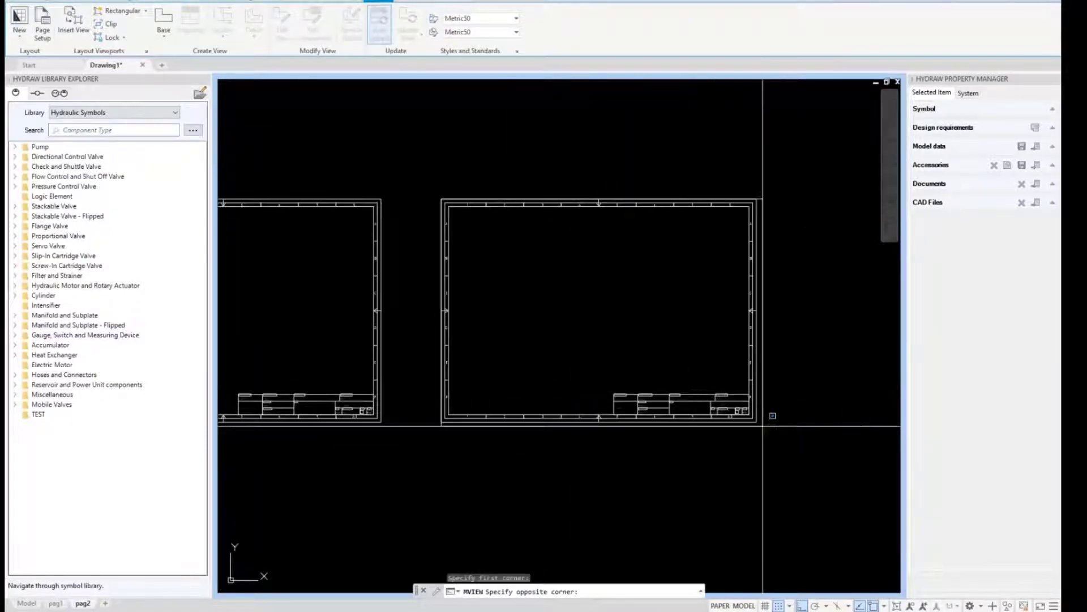
pyautogui.click(753, 419)
pyautogui.press('Return')
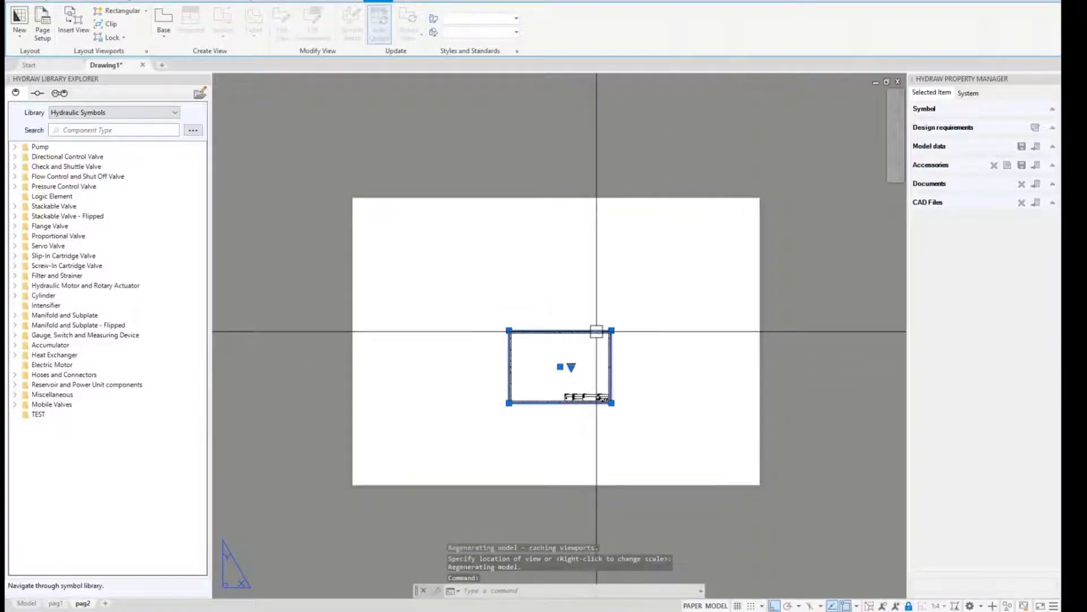
# Step: Set the scale of the new pag2 viewport to 1:1
pyautogui.rightClick(568, 367)
pyautogui.click(594, 376)
pyautogui.click(560, 367)
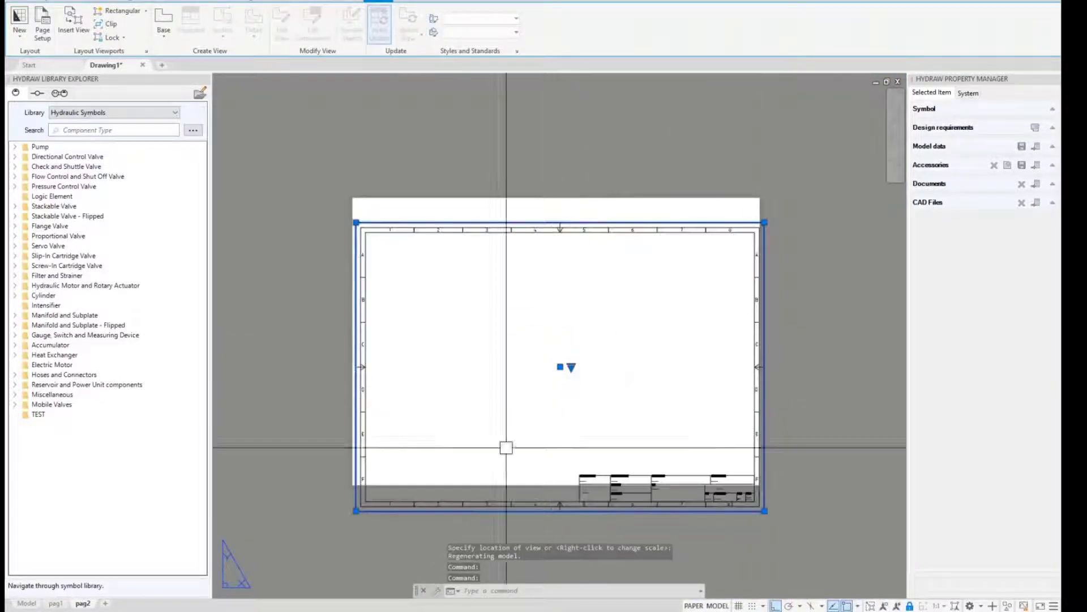
# Step: Move the pag2 viewport by its lower-left corner to 0,0 so it aligns with the sheet
pyautogui.rightClick(422, 471)
pyautogui.click(453, 303)
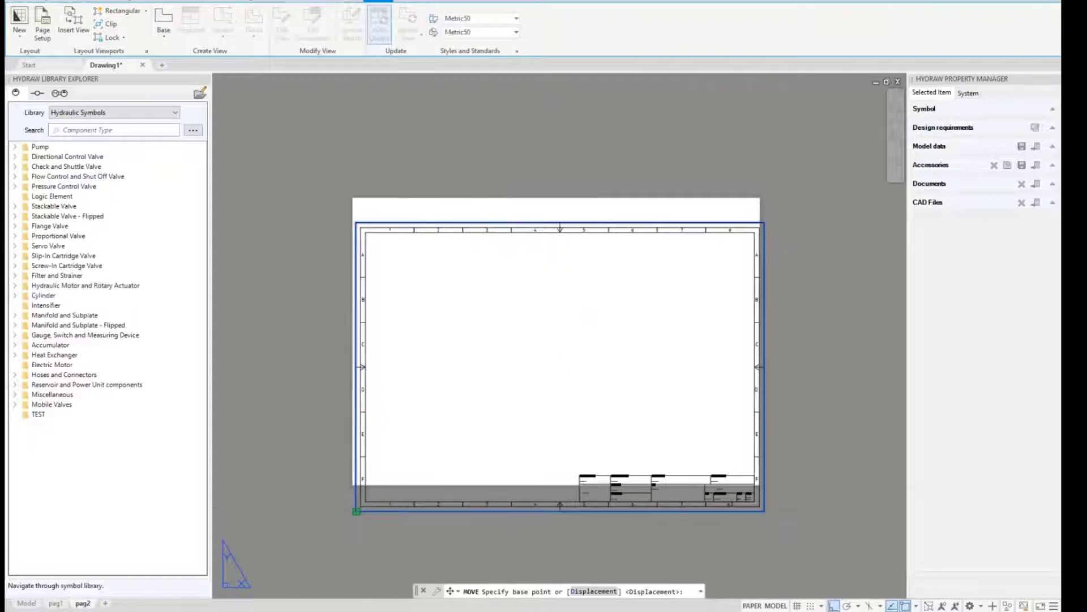
pyautogui.click(356, 511)
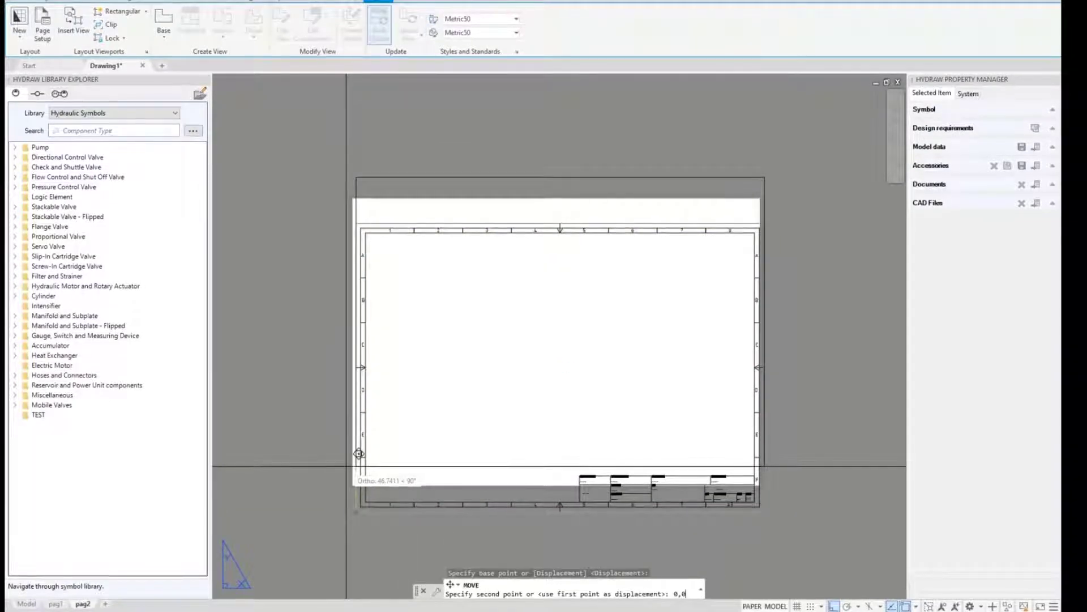
pyautogui.press('Return')
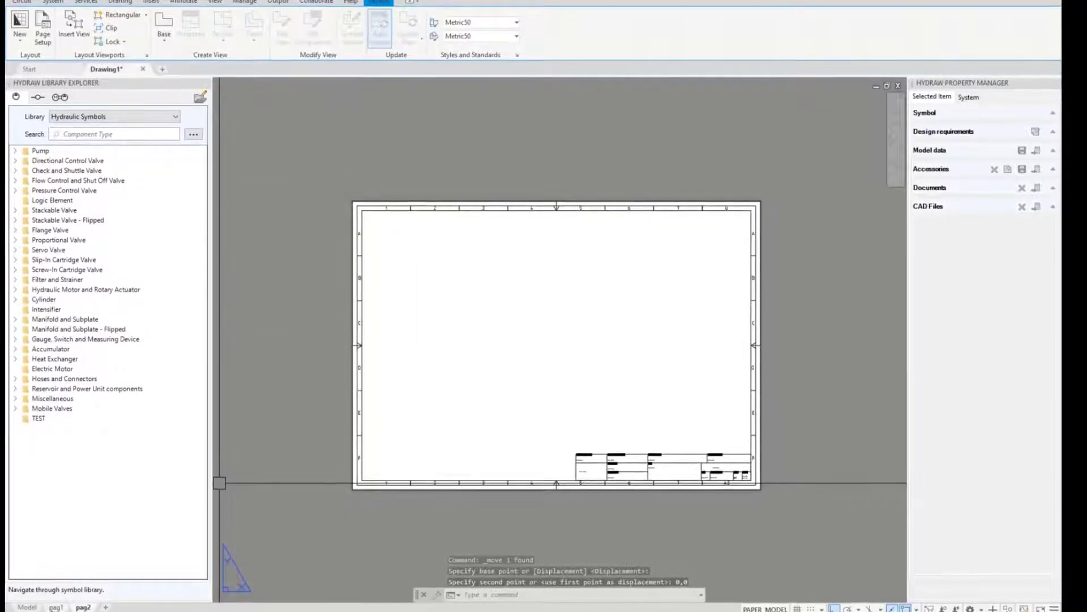
# Step: Return from the pag2 layout to model space and bring both A3 title blocks into view
pyautogui.click(83, 607)
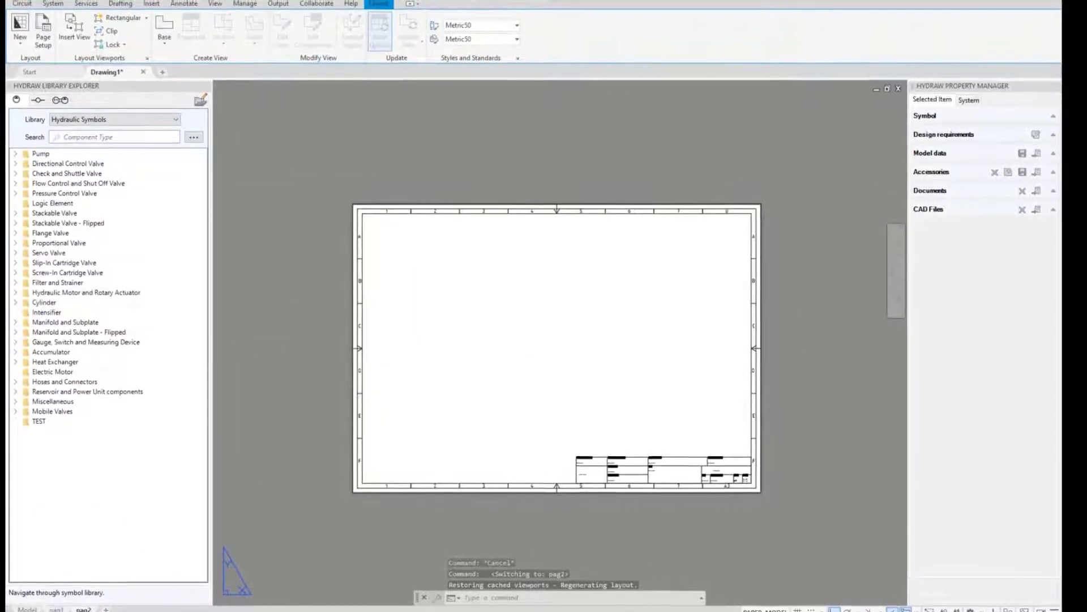
pyautogui.click(26, 609)
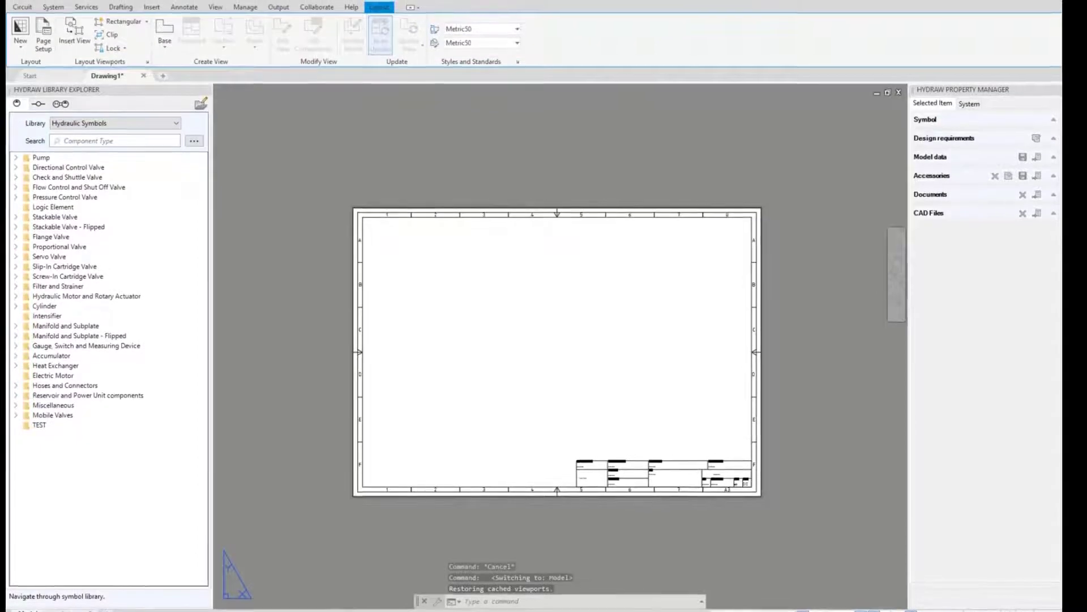
pyautogui.scroll(-1, 423, 472)
pyautogui.moveTo(458, 452); pyautogui.dragTo(668, 455, button='middle')
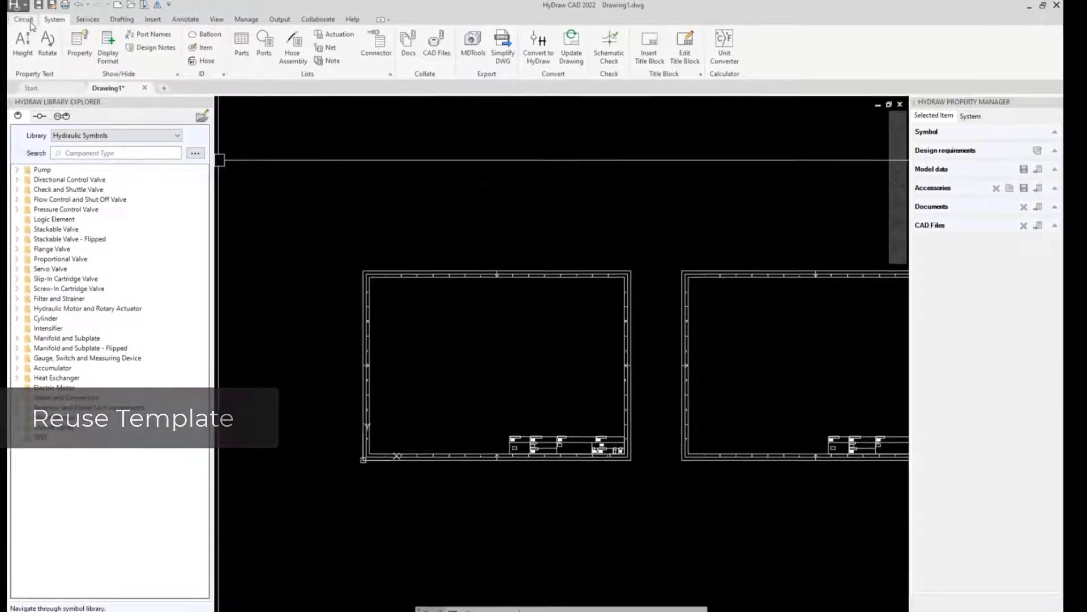
# Step: Save the drawing as a HyDraw Drawing Template (*.dwt) named 2xA3 in the Template folder, accepting the Metric template options
pyautogui.click(16, 6)
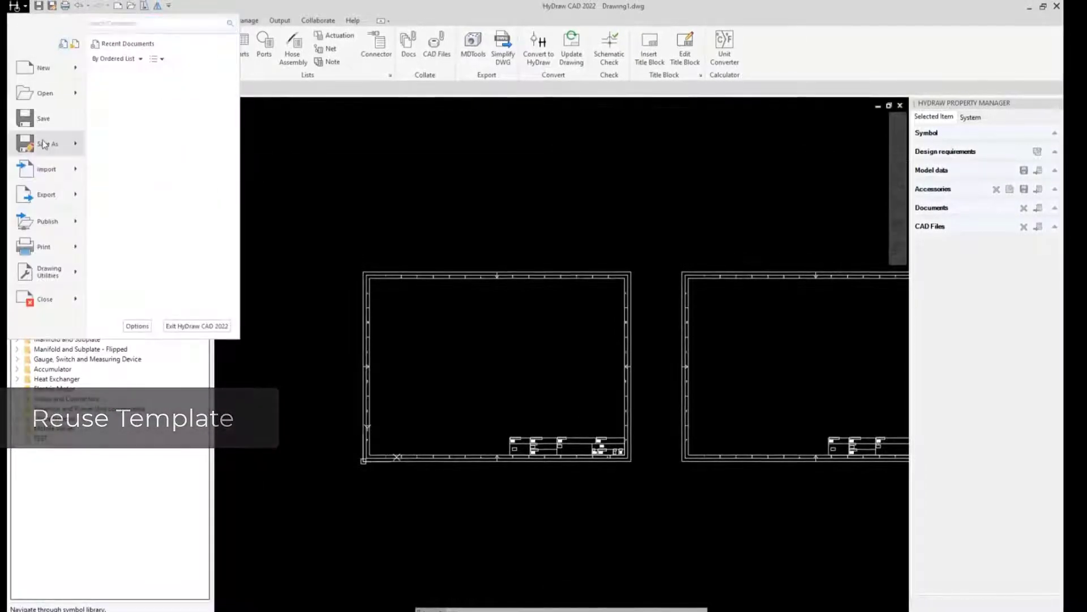
pyautogui.moveTo(44, 144)
pyautogui.click(179, 119)
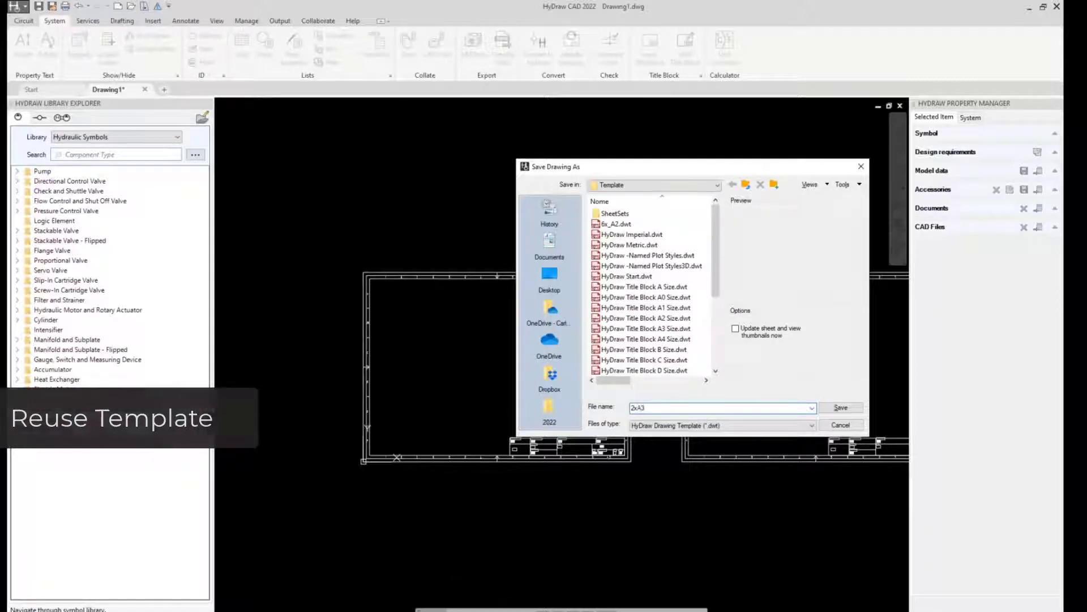
pyautogui.click(860, 408)
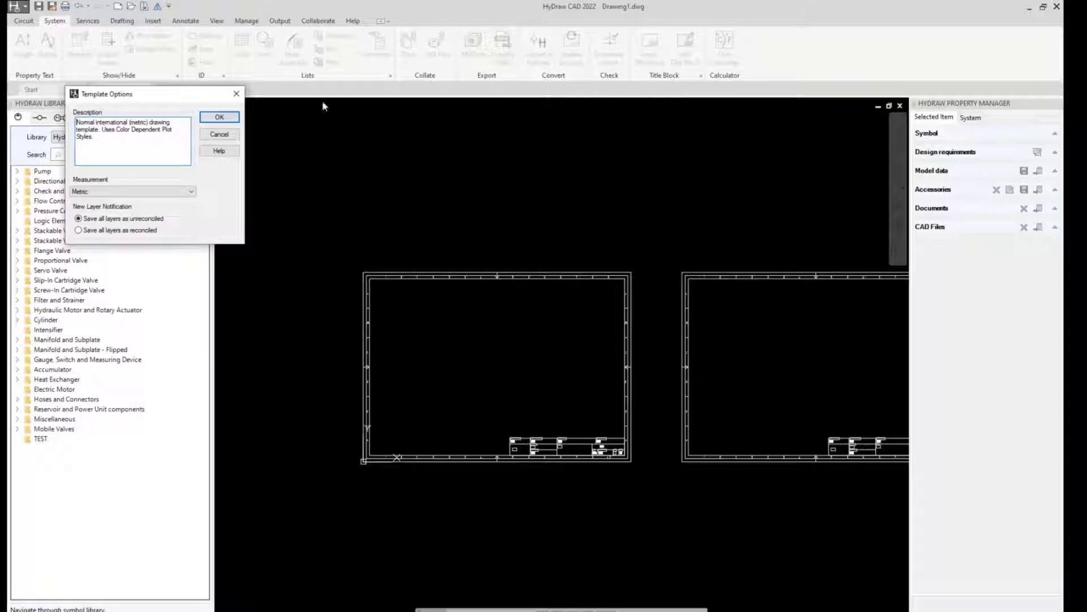
pyautogui.click(220, 117)
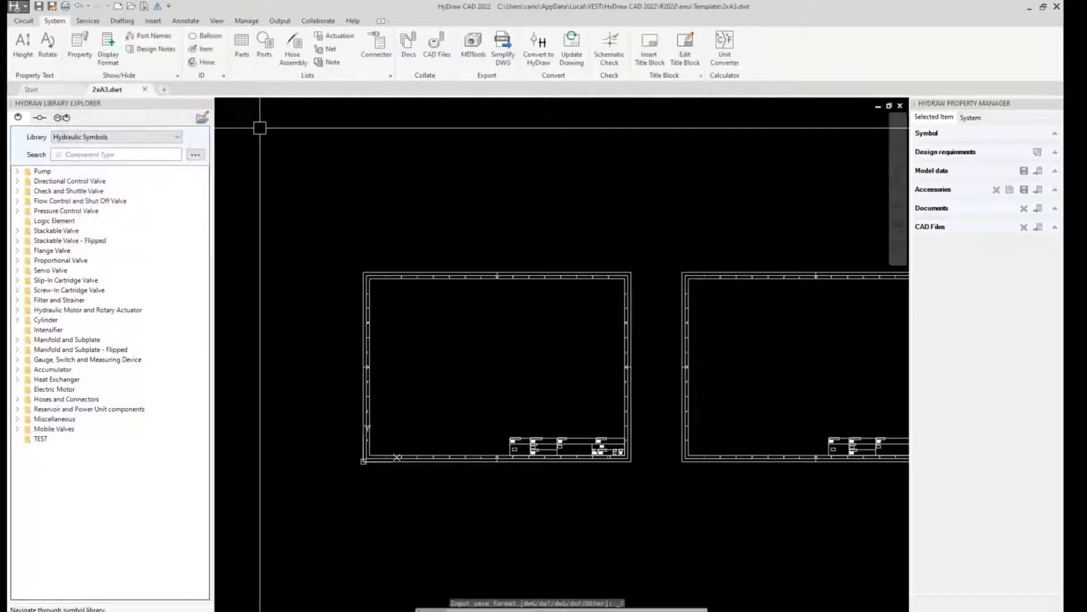
# Step: Insert the second Power Unit sub-system, exploded, into the lower-left area of the first A3 sheet
pyautogui.scroll(2, 420, 448)
pyautogui.scroll(2, 420, 449)
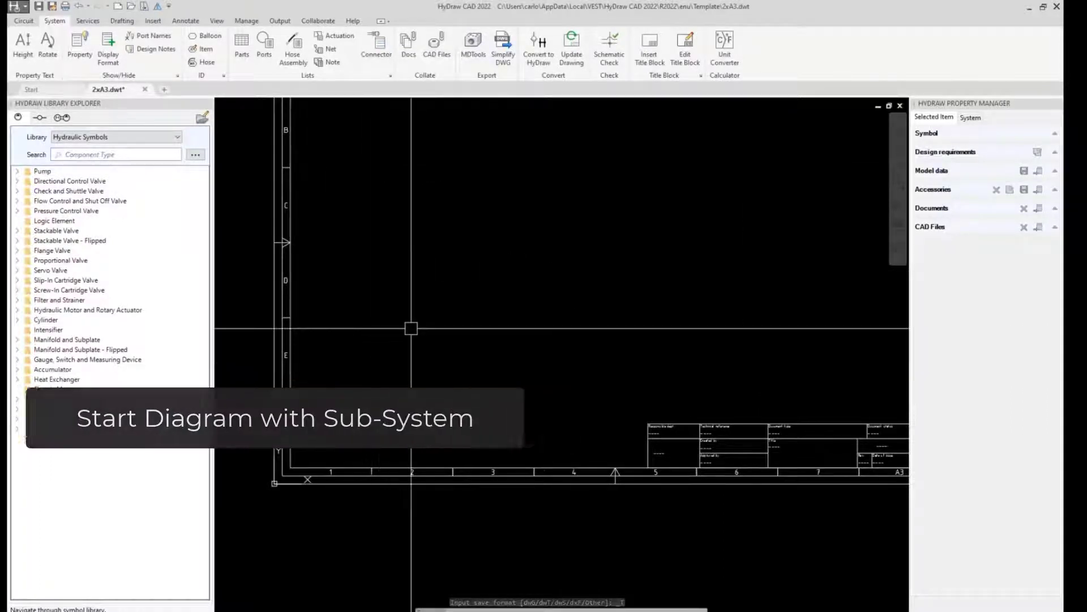
pyautogui.moveTo(431, 277)
pyautogui.mouseDown(button='middle')
pyautogui.moveTo(408, 306)
pyautogui.moveTo(417, 337)
pyautogui.mouseUp(button='middle')
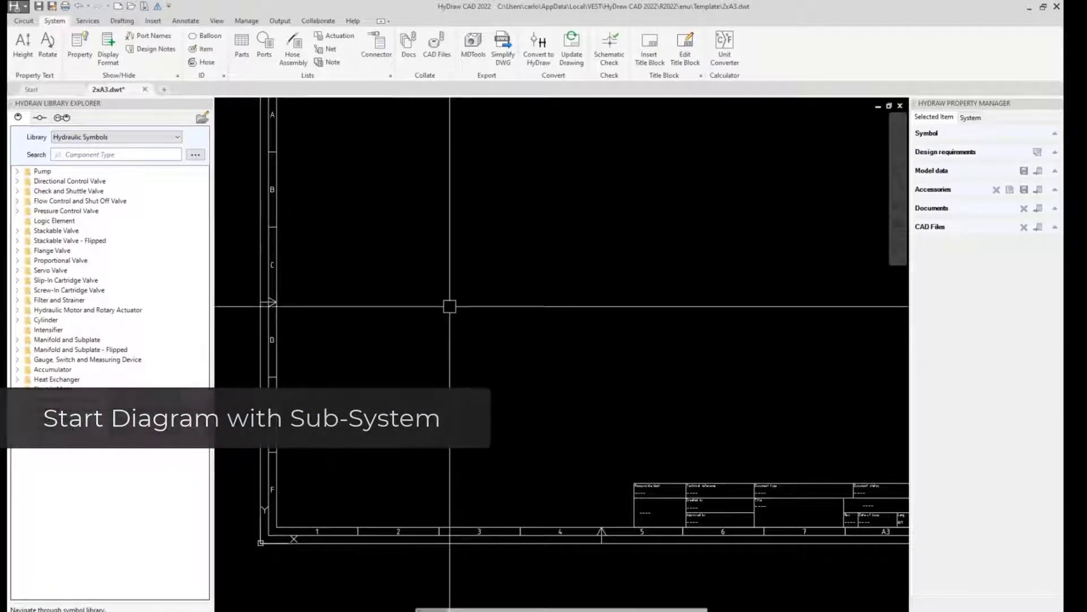
pyautogui.click(63, 117)
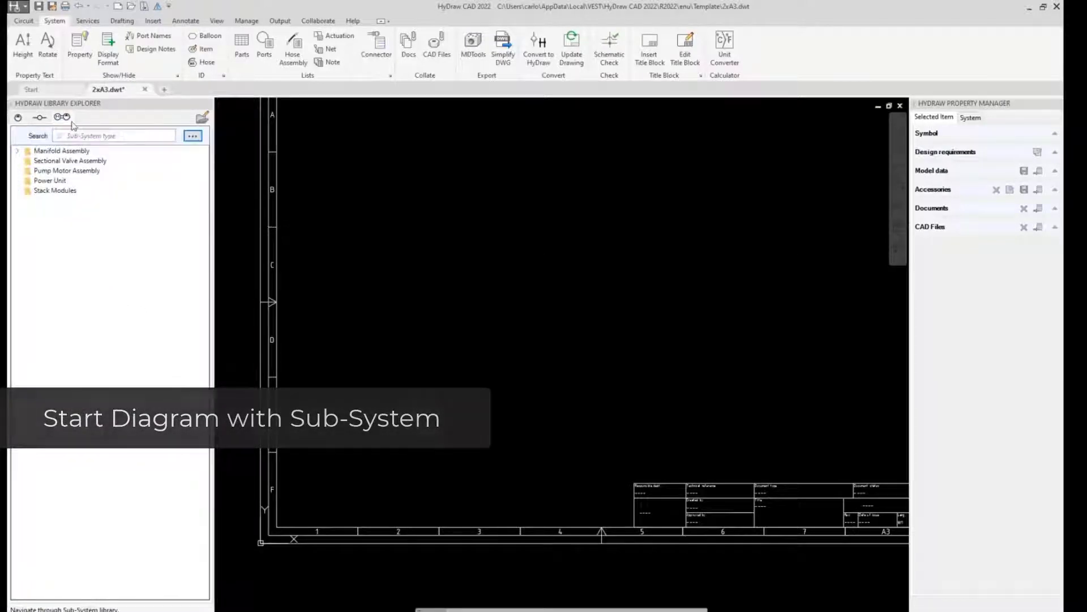
pyautogui.doubleClick(51, 181)
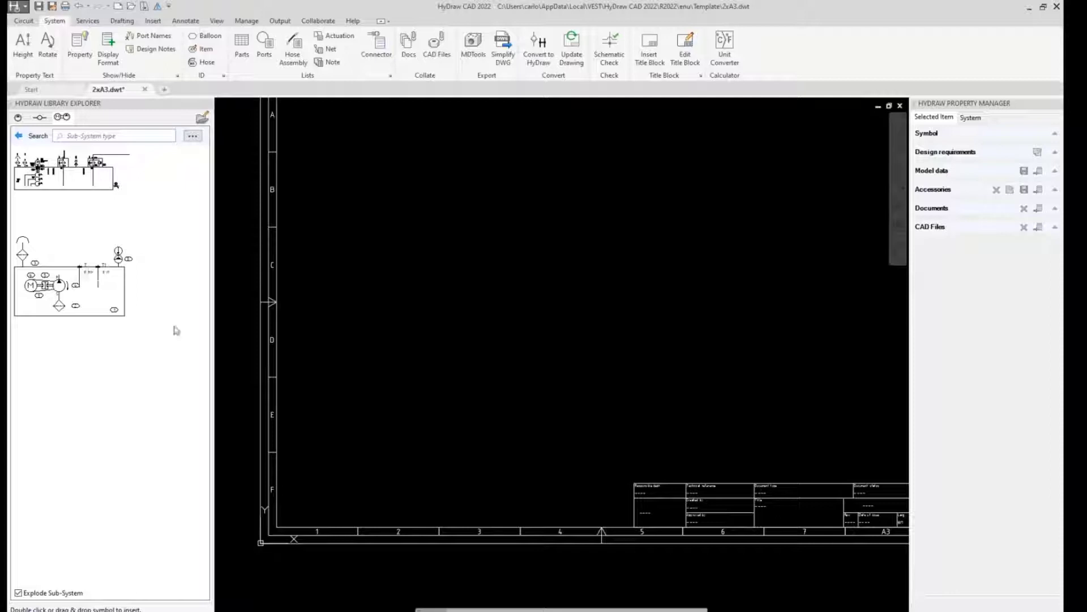
pyautogui.click(74, 304)
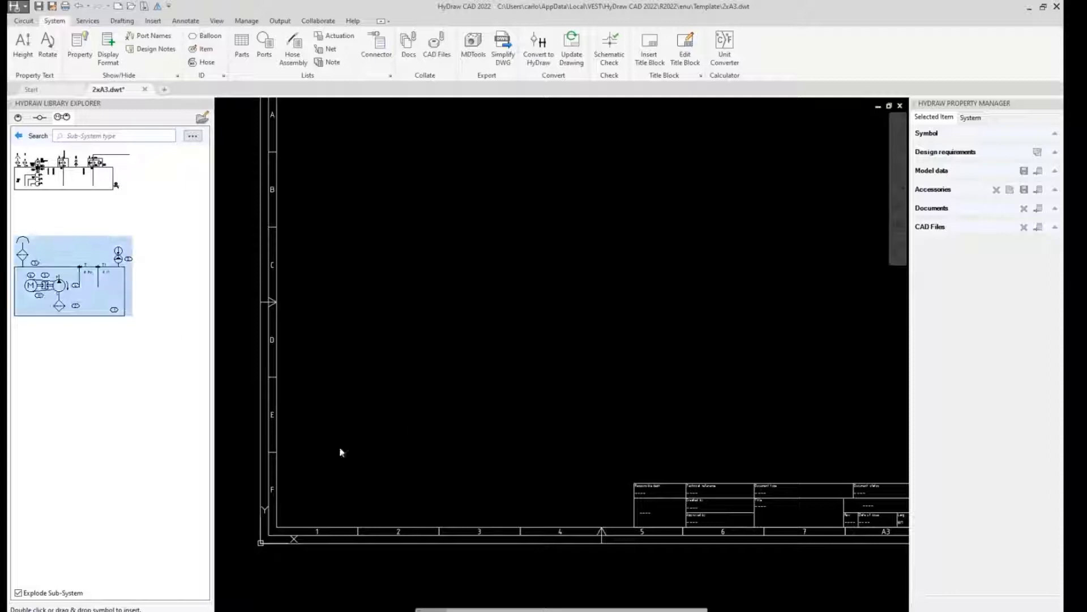
pyautogui.scroll(1, 345, 476)
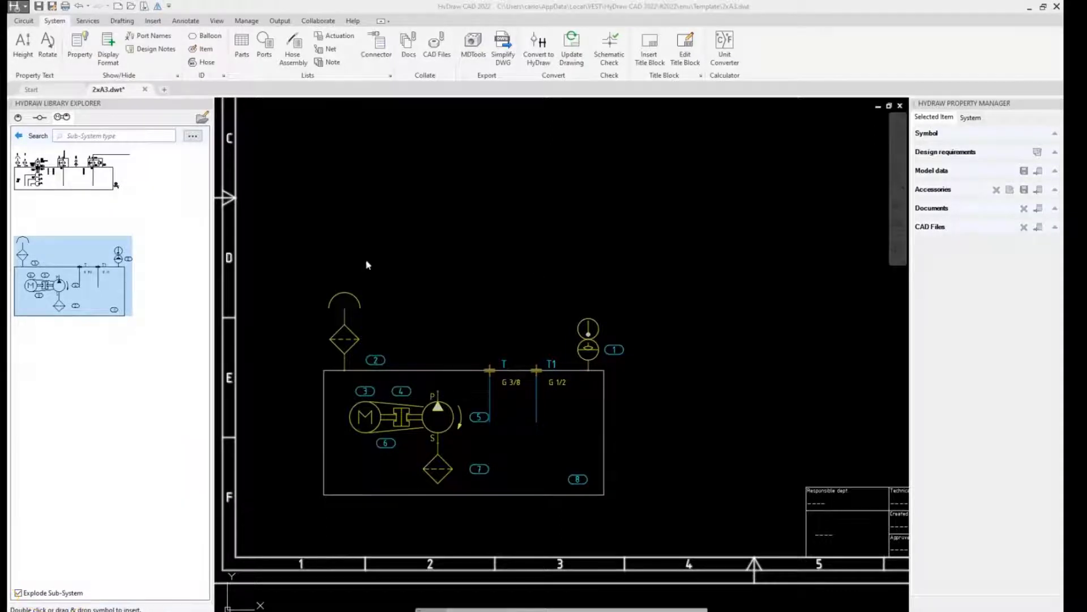
pyautogui.click(469, 281)
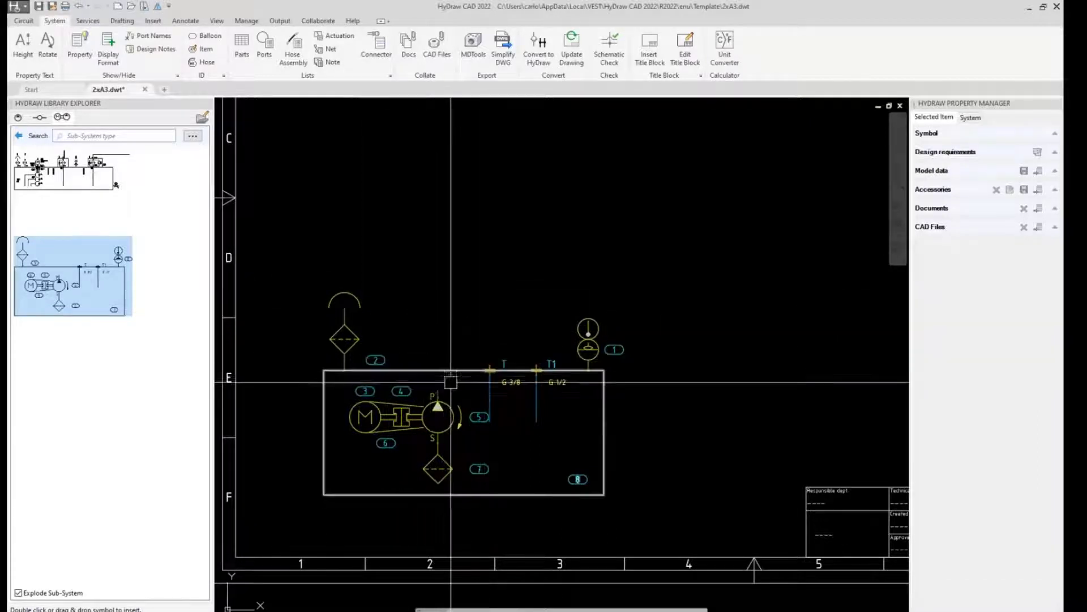
# Step: Stretch the reservoir rectangle of the power unit horizontally so its right edge lies well beyond the level gauge
pyautogui.click(454, 381)
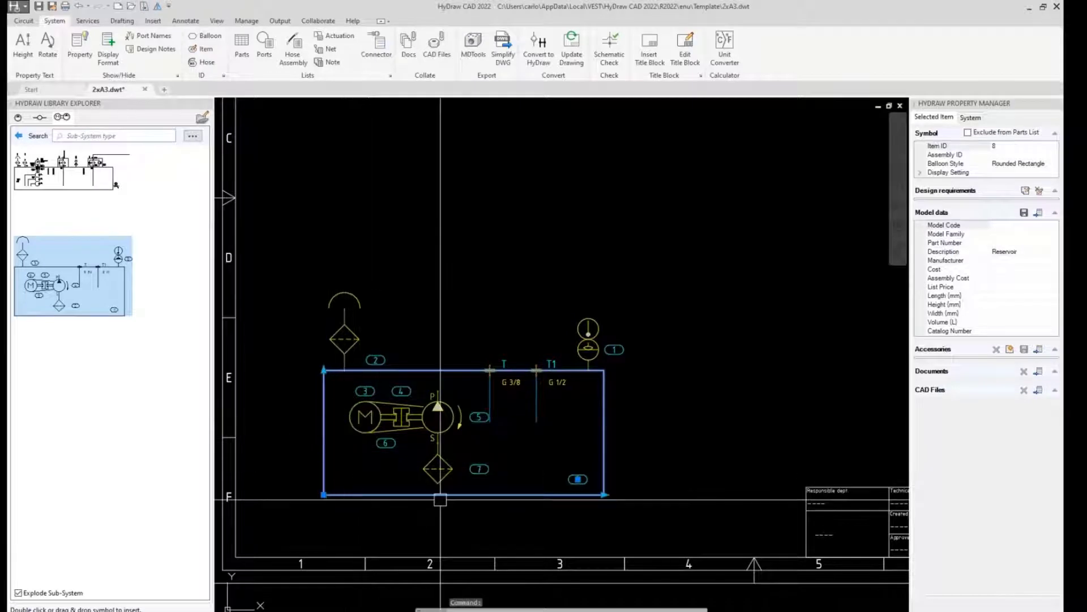
pyautogui.scroll(2, 603, 497)
pyautogui.click(603, 497)
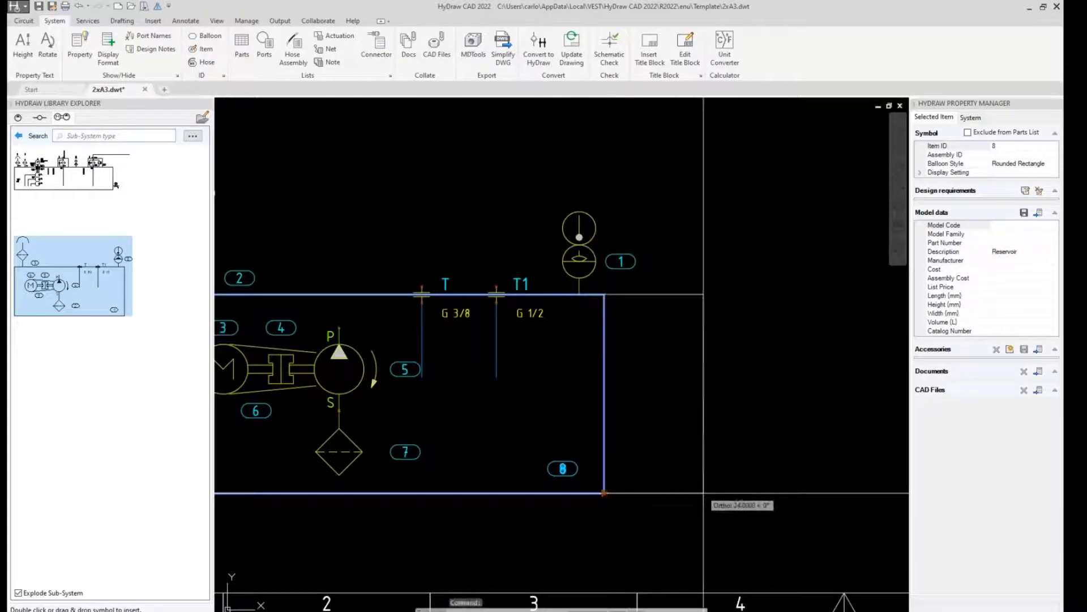
pyautogui.click(803, 485)
pyautogui.scroll(-2, 803, 485)
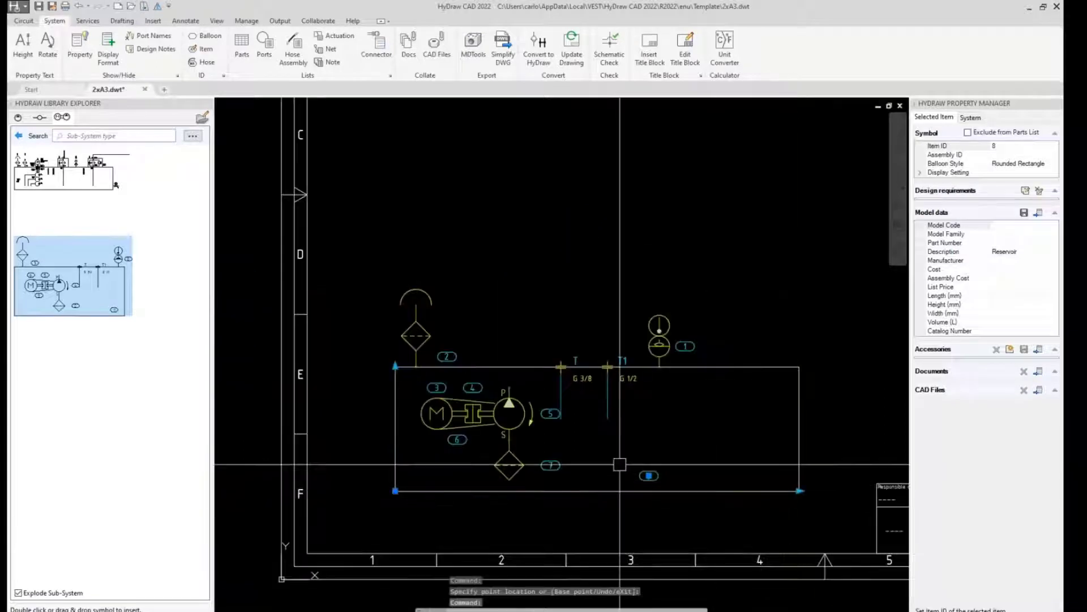
pyautogui.press('Escape')
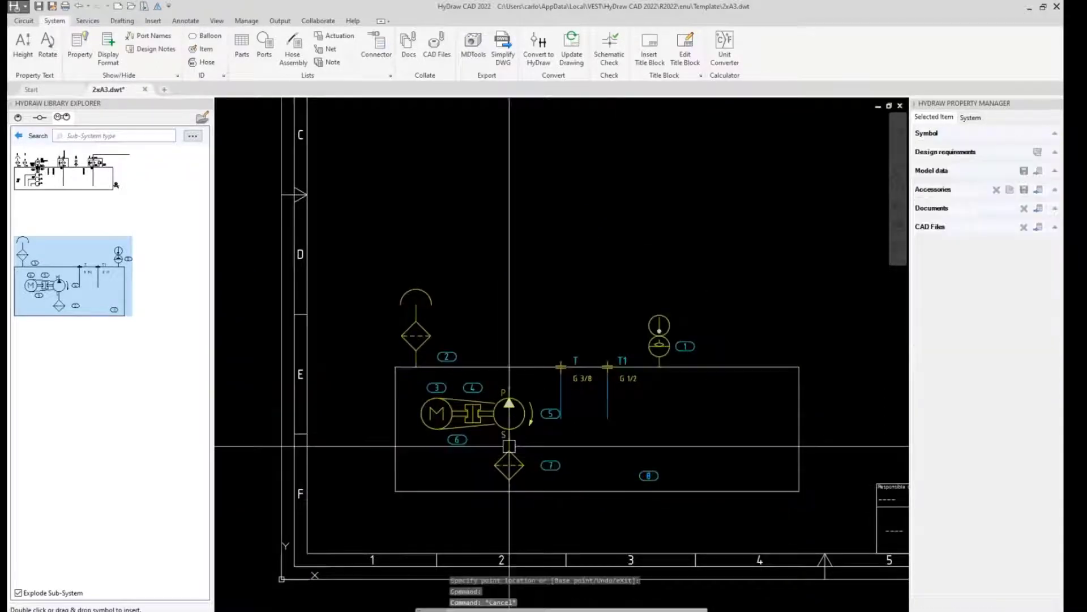
# Step: Turn object snap off and shorten the reservoir horizontally so its right edge ends just past the level gauge
pyautogui.click(406, 367)
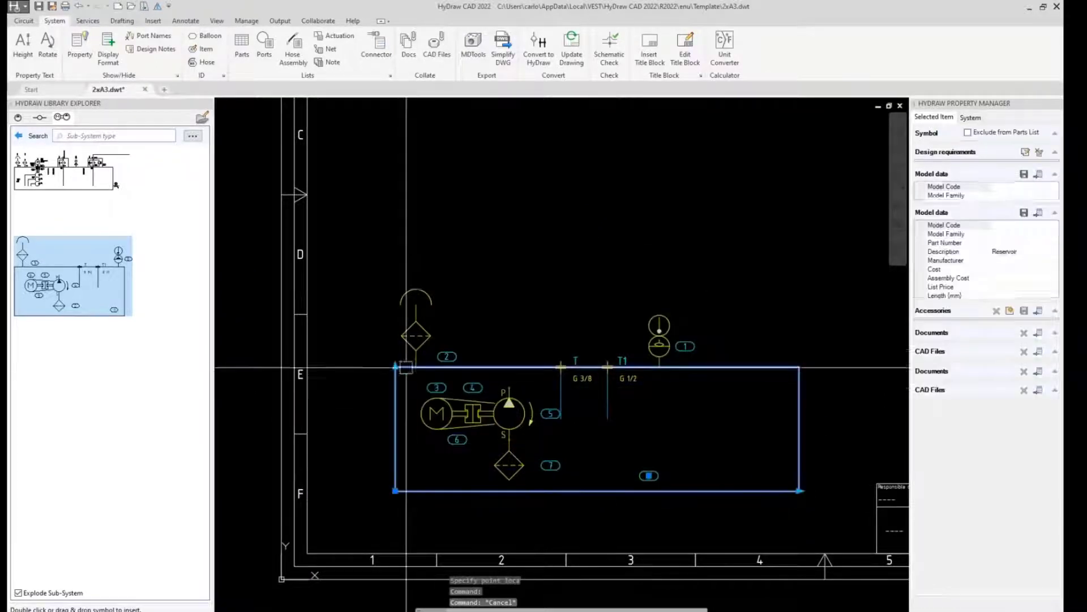
pyautogui.click(799, 491)
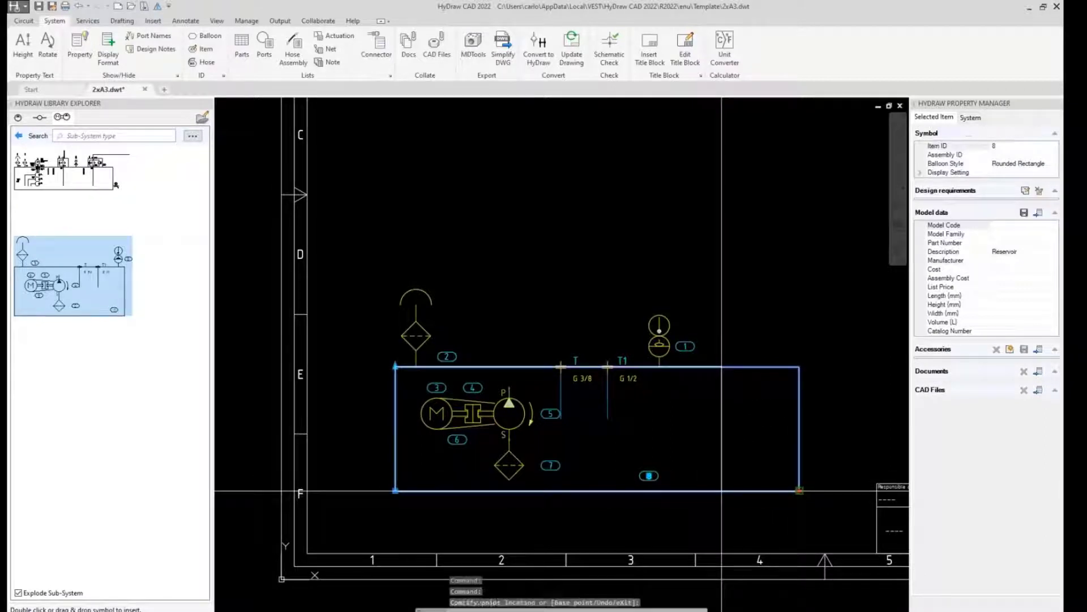
pyautogui.click(799, 490)
pyautogui.press('F3')
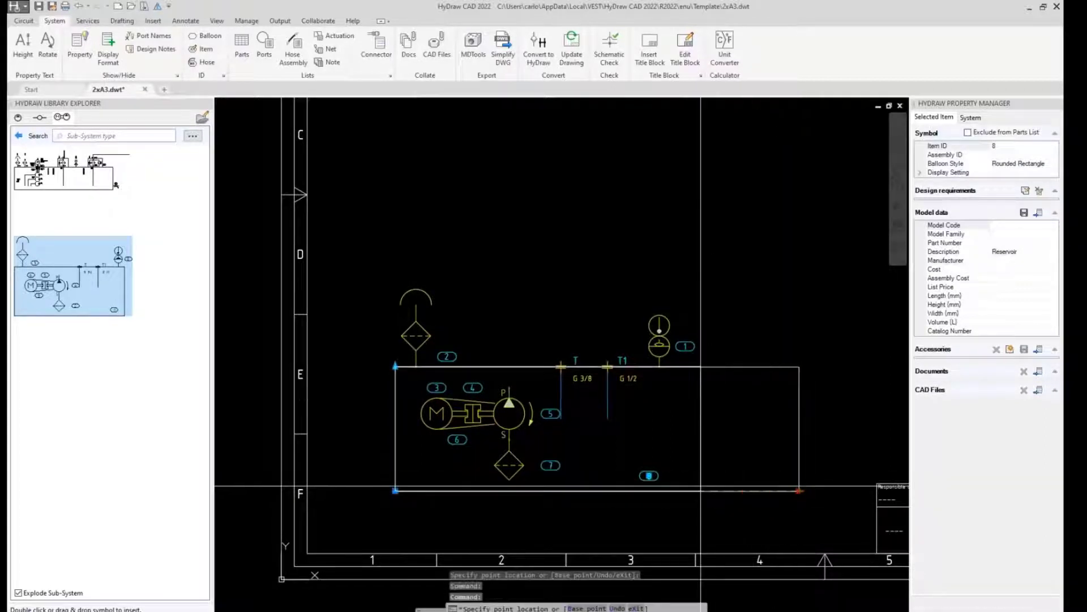
pyautogui.click(701, 490)
pyautogui.press('Escape')
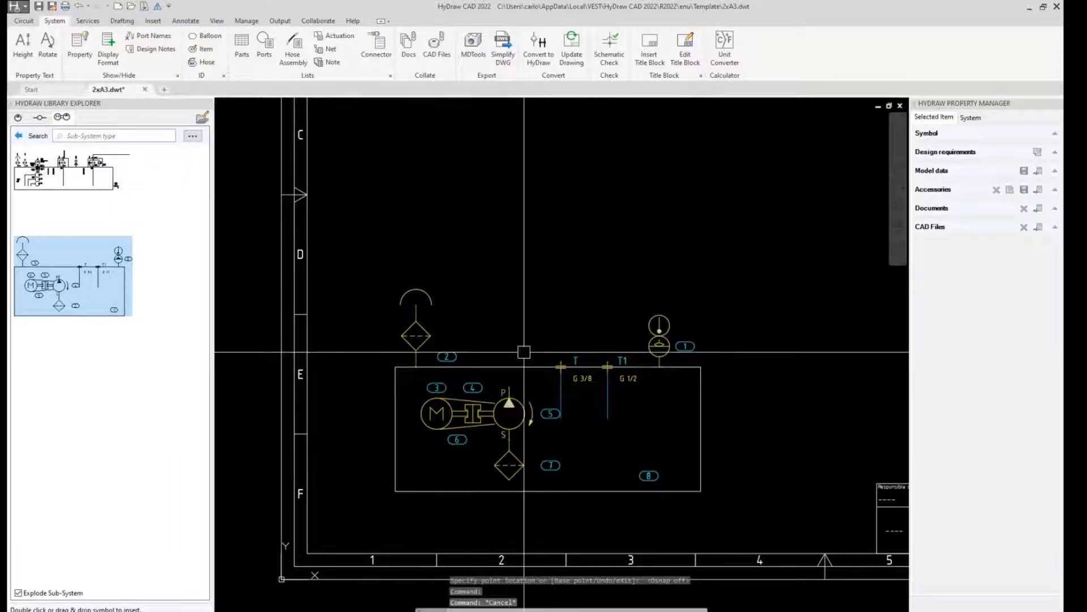
# Step: Examine the external port T on the reservoir's upper edge and its port data
pyautogui.moveTo(524, 351); pyautogui.dragTo(444, 381, button='middle')
pyautogui.click(454, 396)
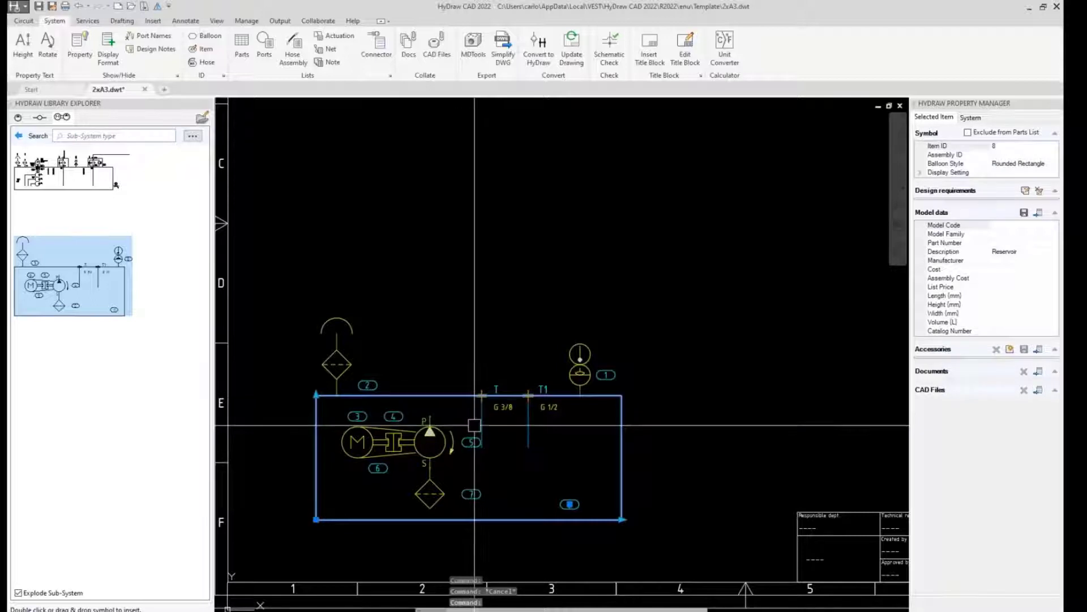
pyautogui.scroll(3, 476, 400)
pyautogui.press('Escape')
pyautogui.scroll(4, 465, 402)
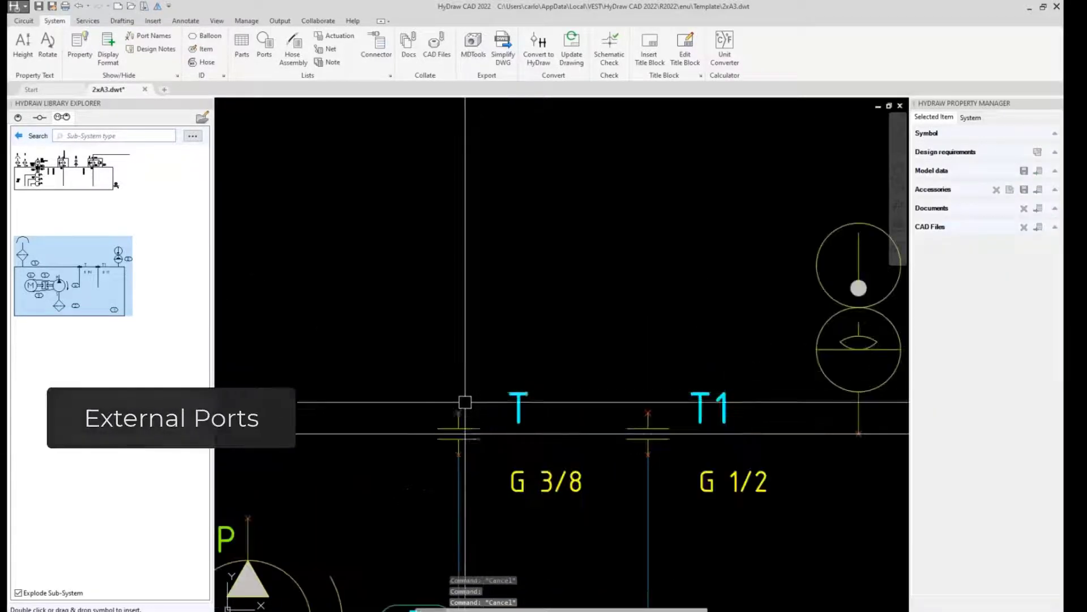
pyautogui.click(460, 432)
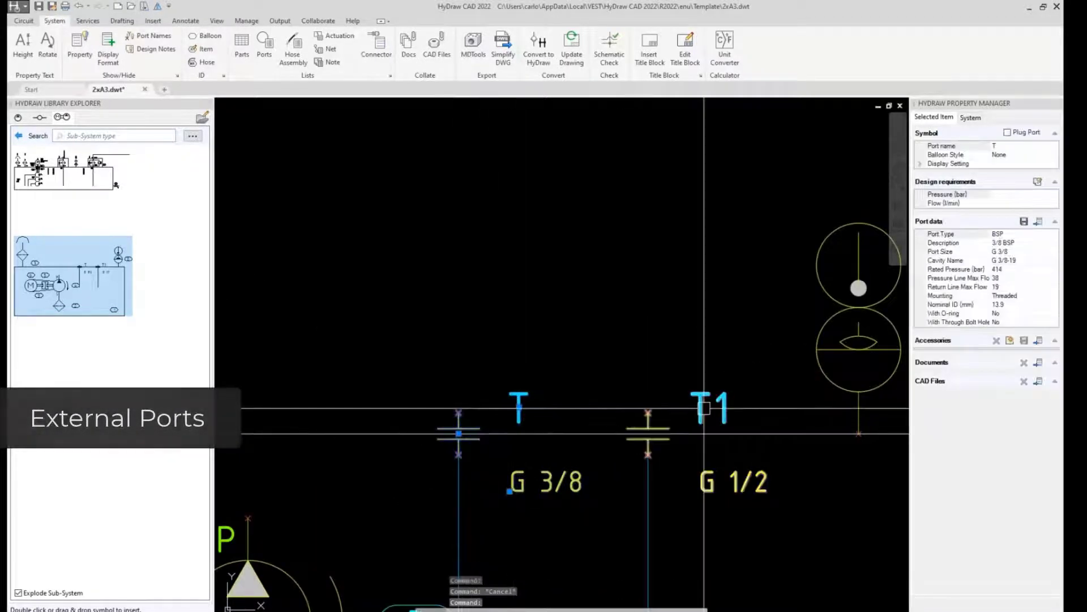
pyautogui.scroll(-2, 652, 425)
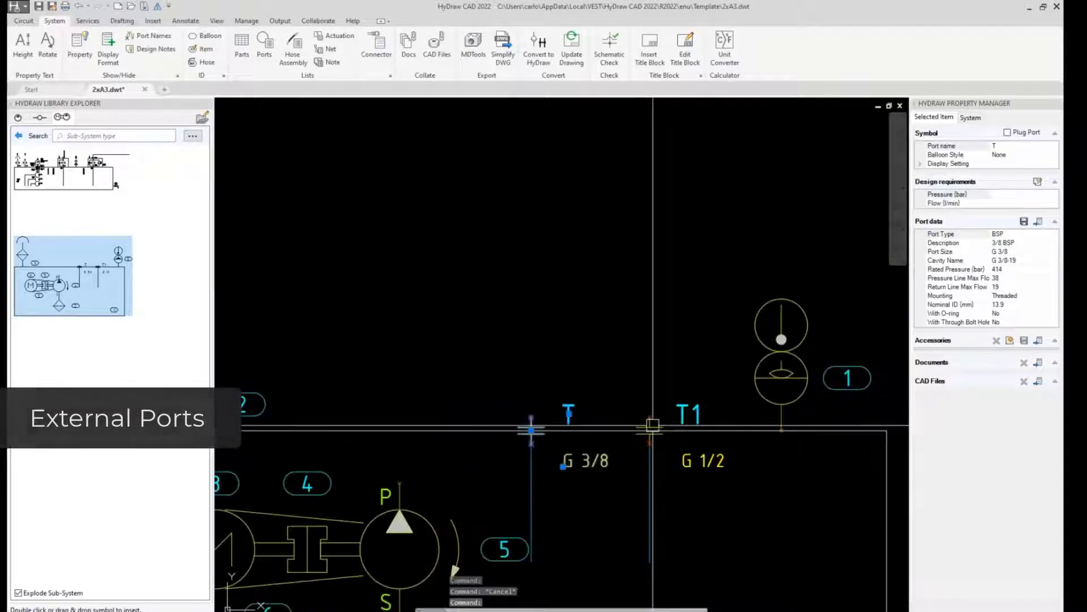
pyautogui.scroll(3, 536, 428)
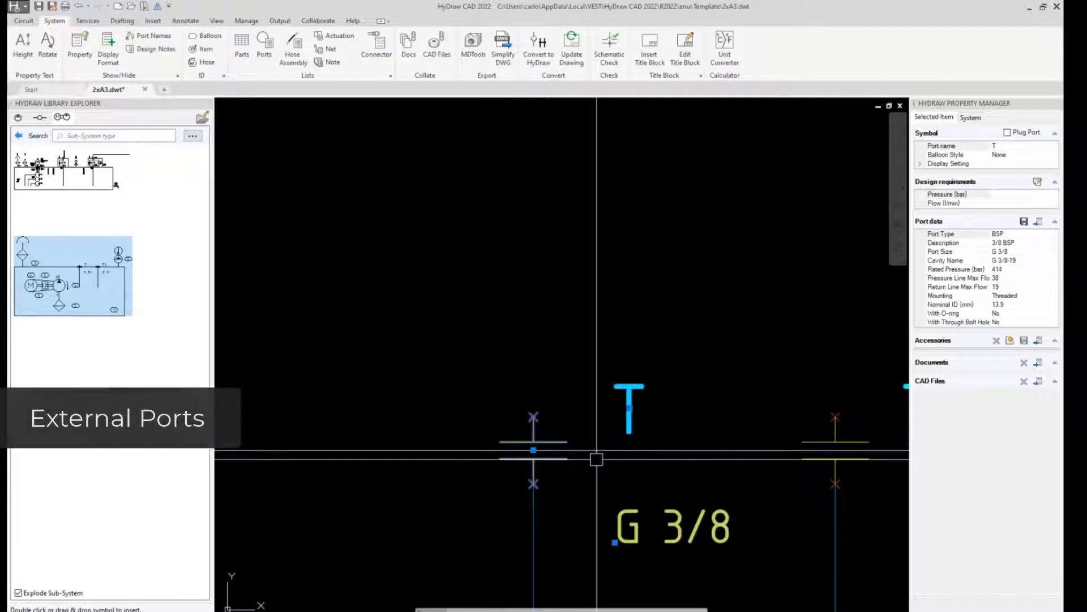
# Step: Show the external port library and review the External Port symbols in the HyDraw application settings using the YO command
pyautogui.click(40, 120)
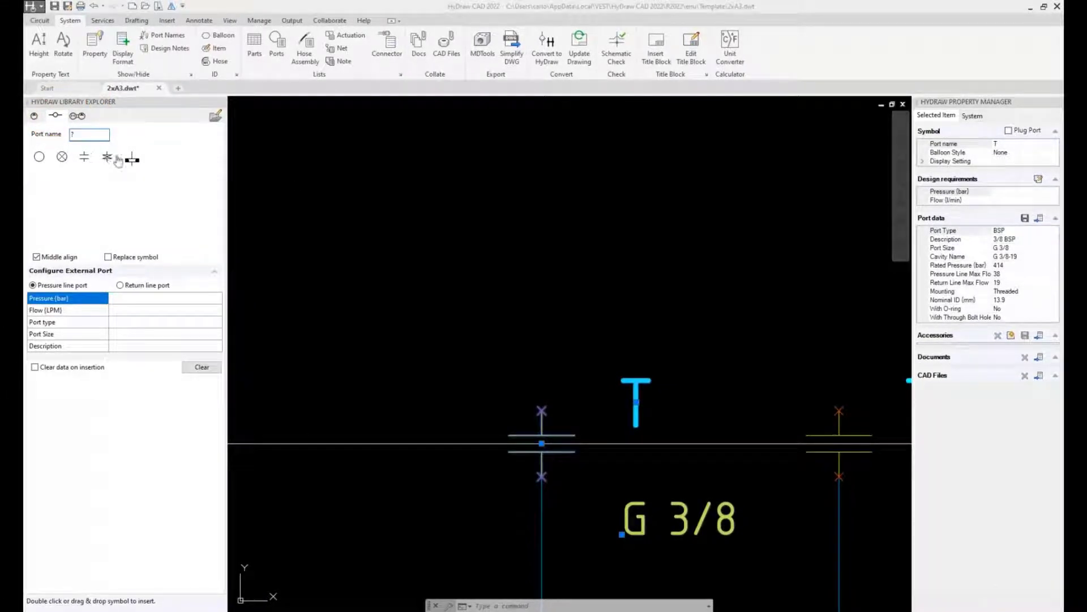
pyautogui.click(610, 154)
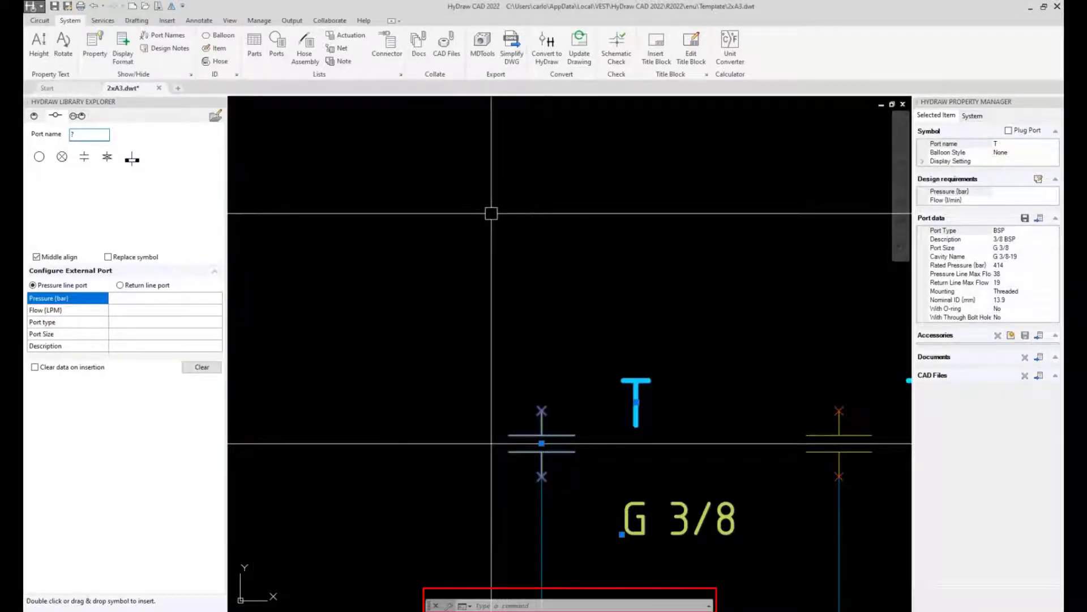
pyautogui.write('YD')
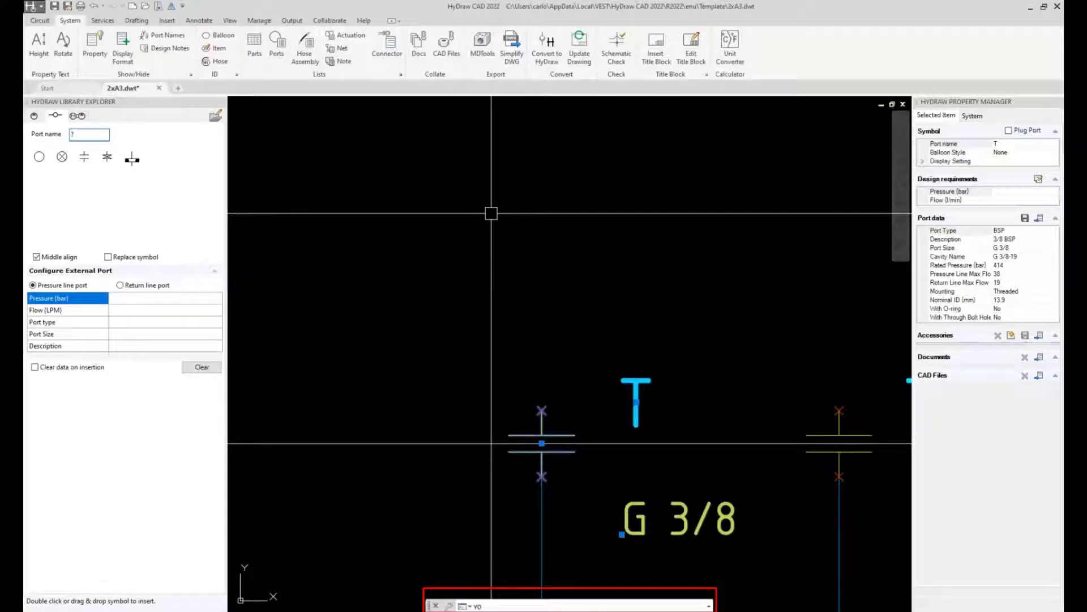
pyautogui.press('Return')
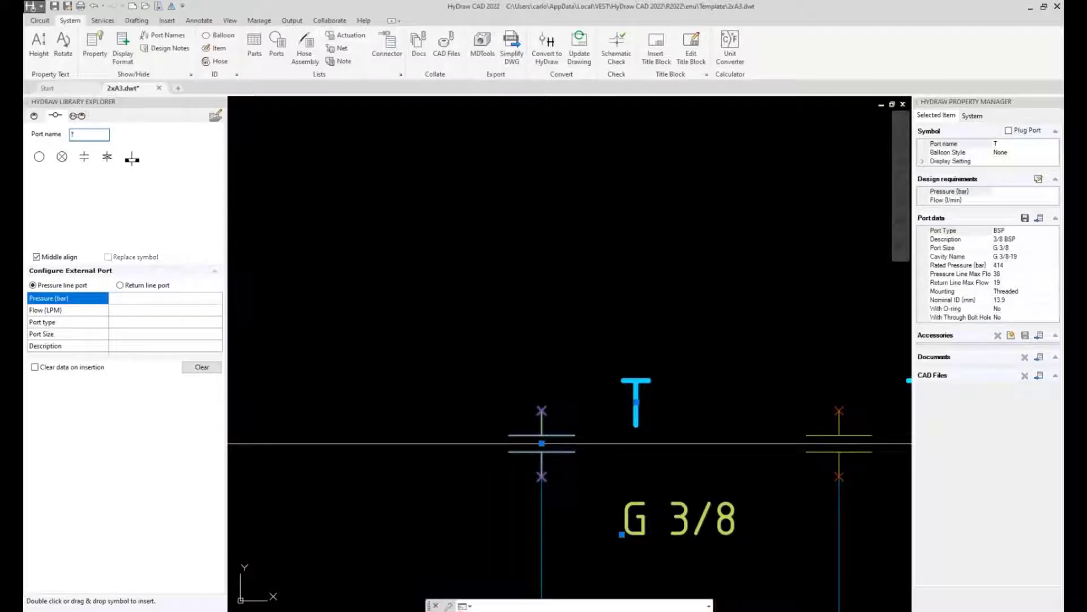
pyautogui.click(481, 150)
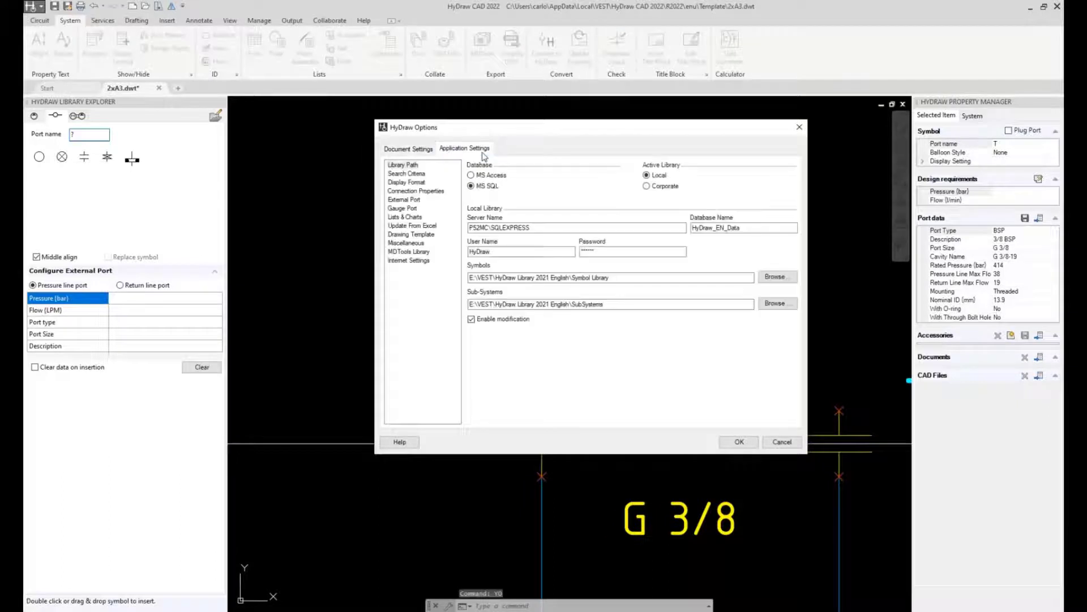
pyautogui.click(409, 200)
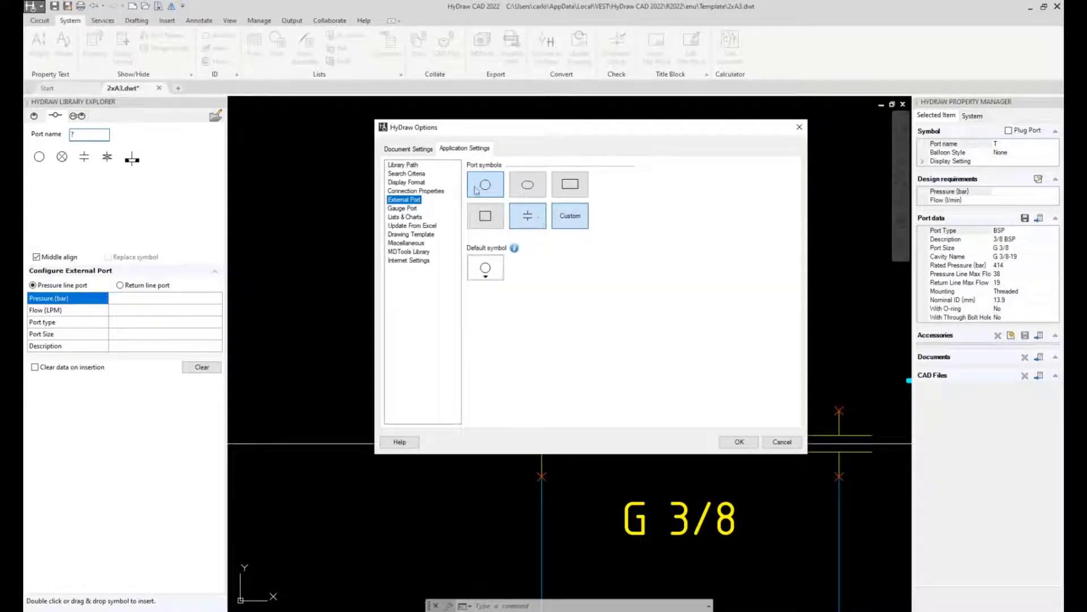
pyautogui.click(780, 441)
pyautogui.scroll(-2, 522, 437)
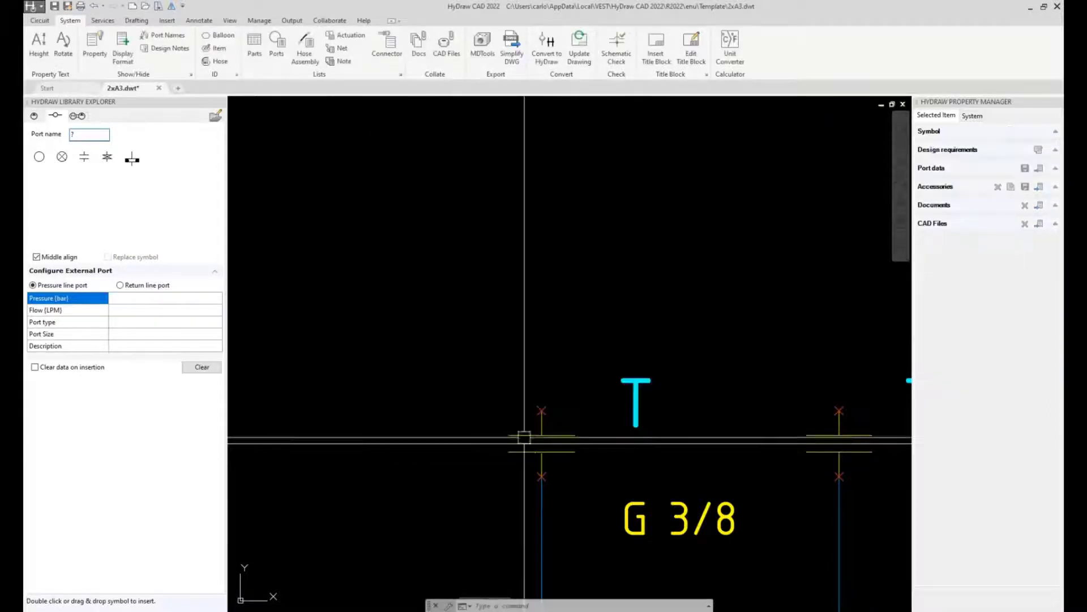
pyautogui.scroll(2, 826, 427)
pyautogui.moveTo(826, 427); pyautogui.dragTo(670, 322, button='middle')
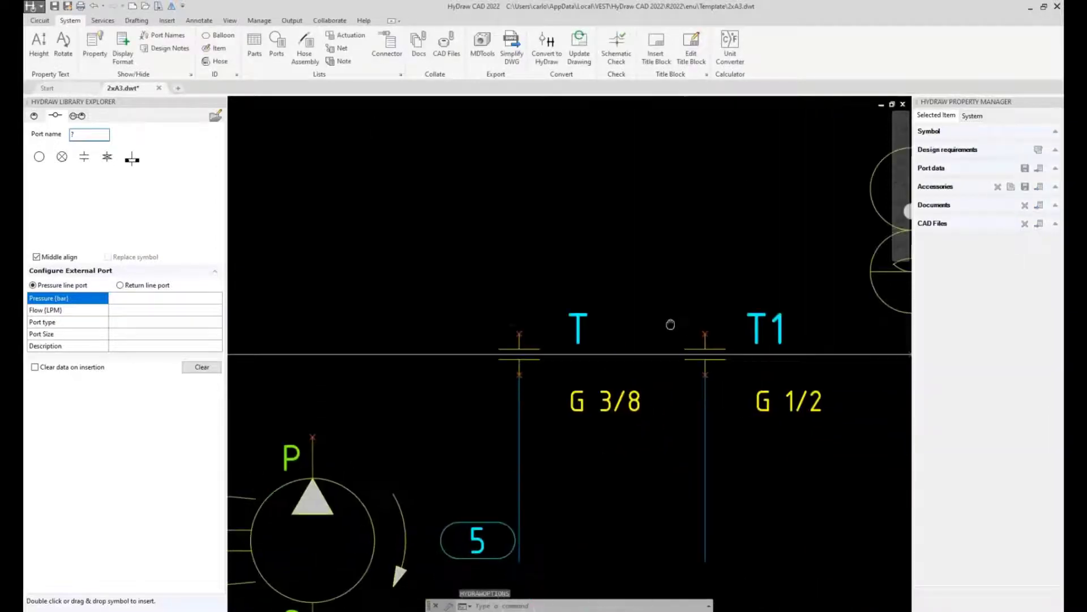
# Step: Configure an external port named T2 with port type BSP and port size G 1/2
pyautogui.scroll(-2, 544, 307)
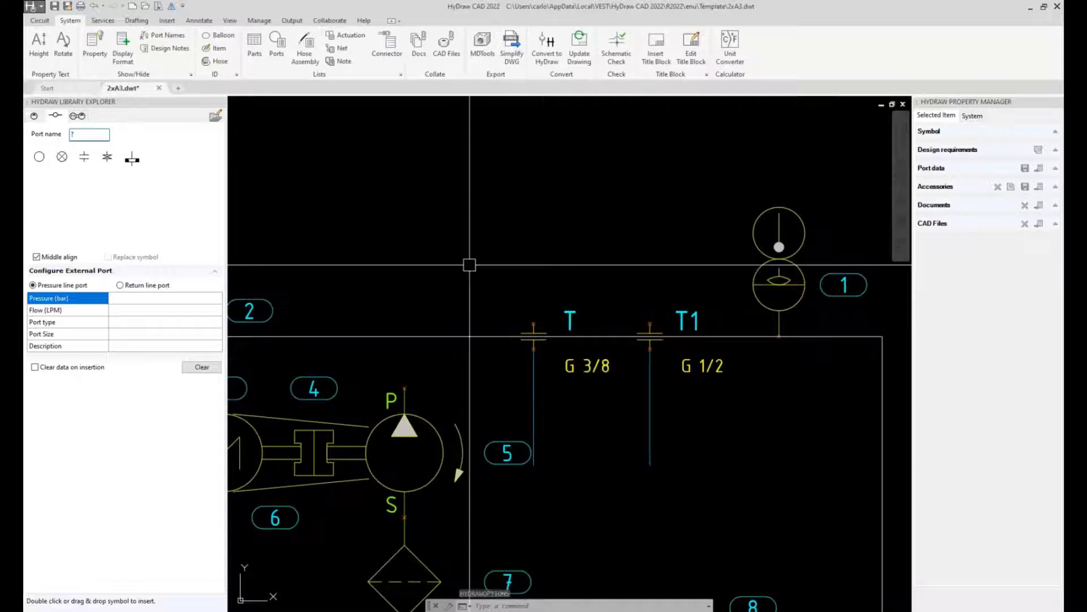
pyautogui.scroll(-2, 544, 198)
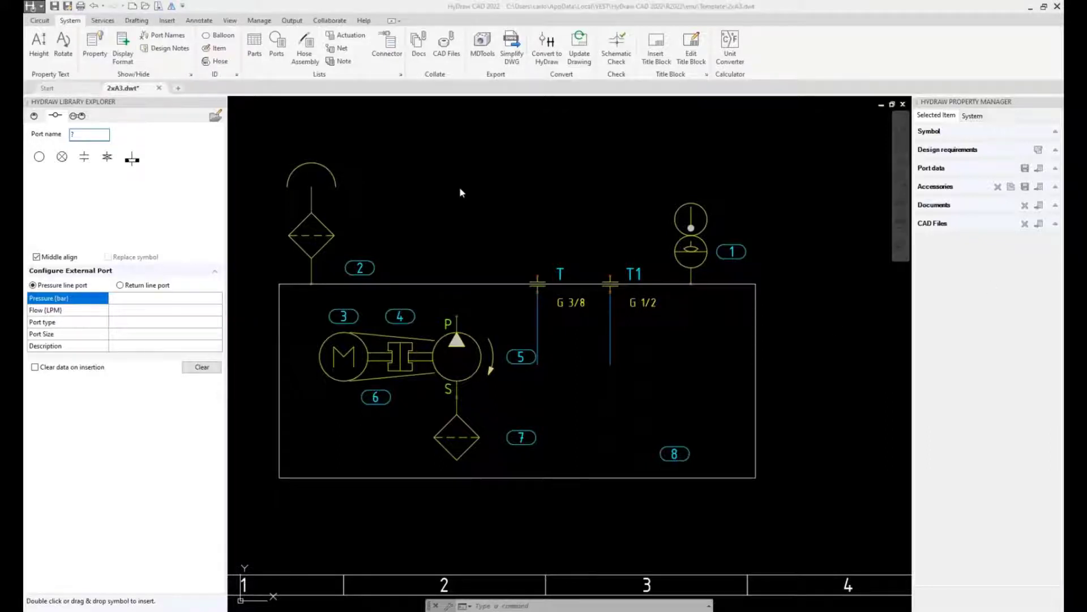
pyautogui.scroll(-2, 532, 281)
pyautogui.scroll(4, 507, 335)
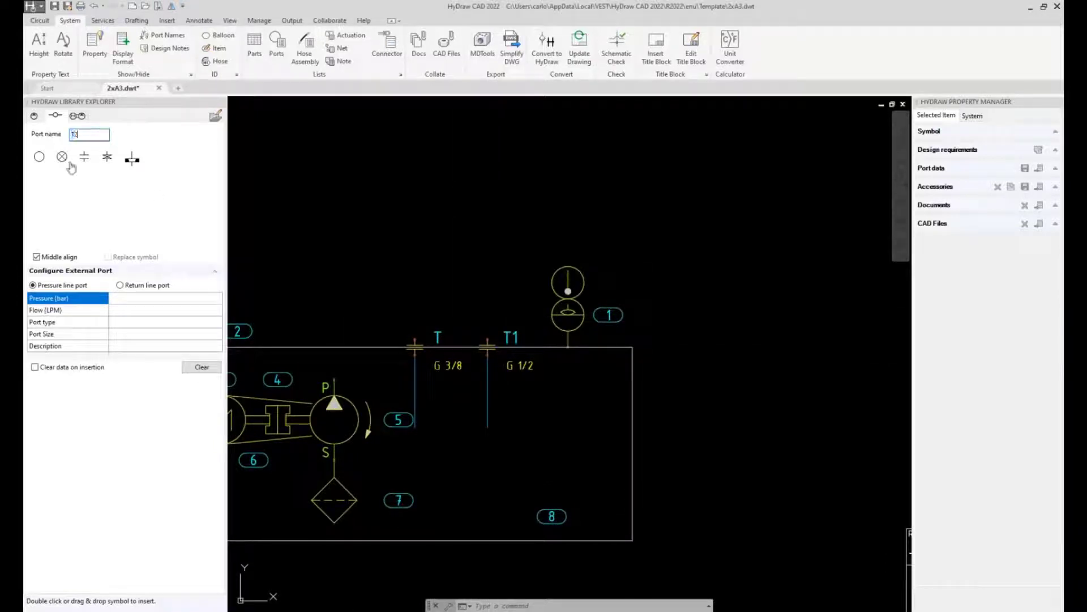
pyautogui.click(163, 323)
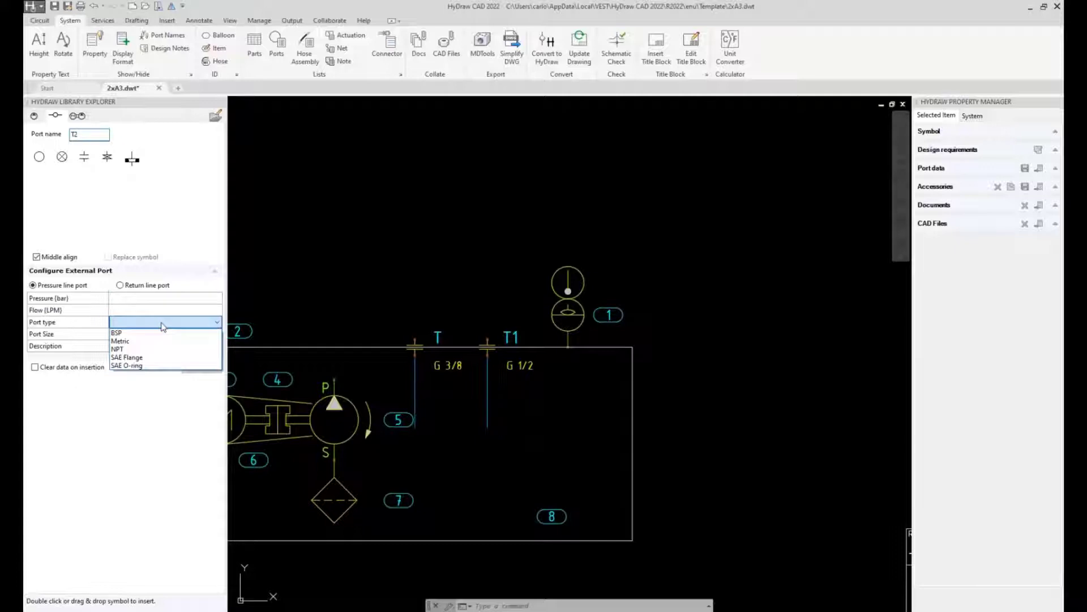
pyautogui.click(148, 333)
pyautogui.click(151, 335)
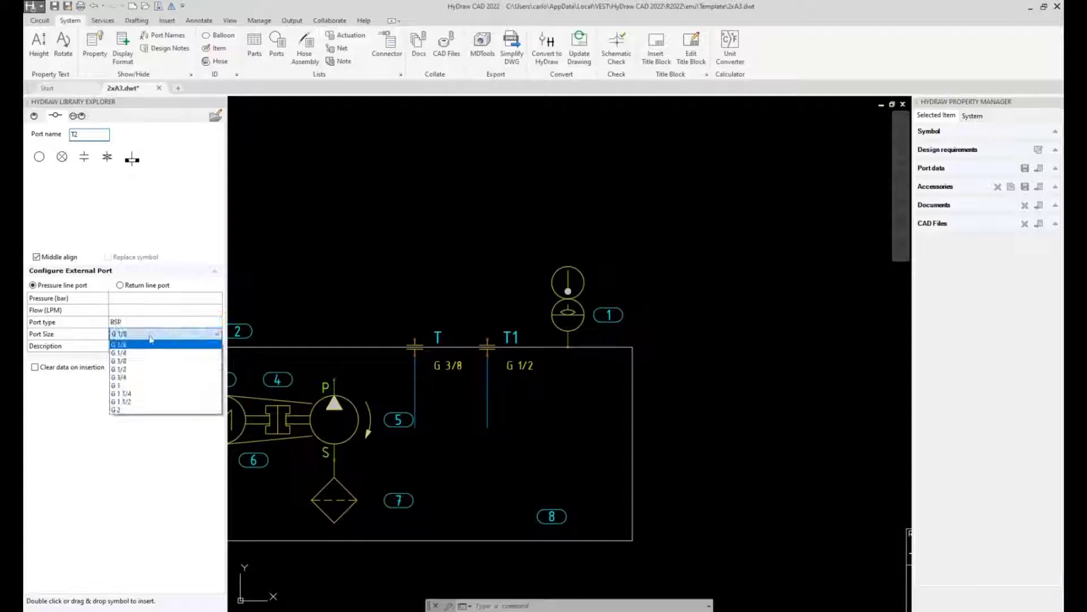
pyautogui.click(137, 369)
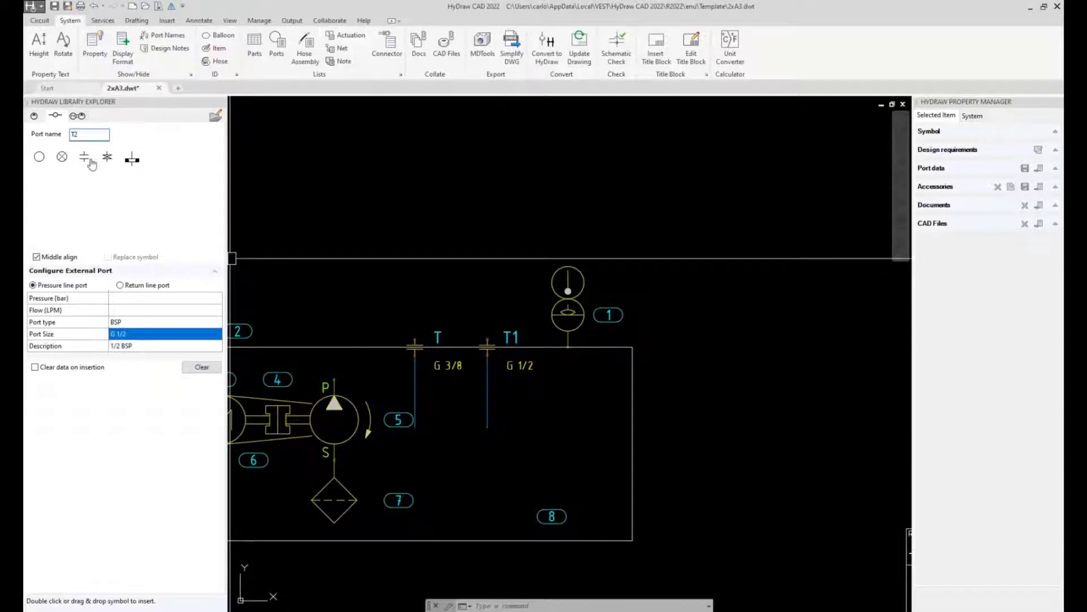
# Step: Insert external port T2 on the reservoir's upper edge, between the level gauge and the right corner
pyautogui.doubleClick(85, 158)
pyautogui.scroll(2, 606, 346)
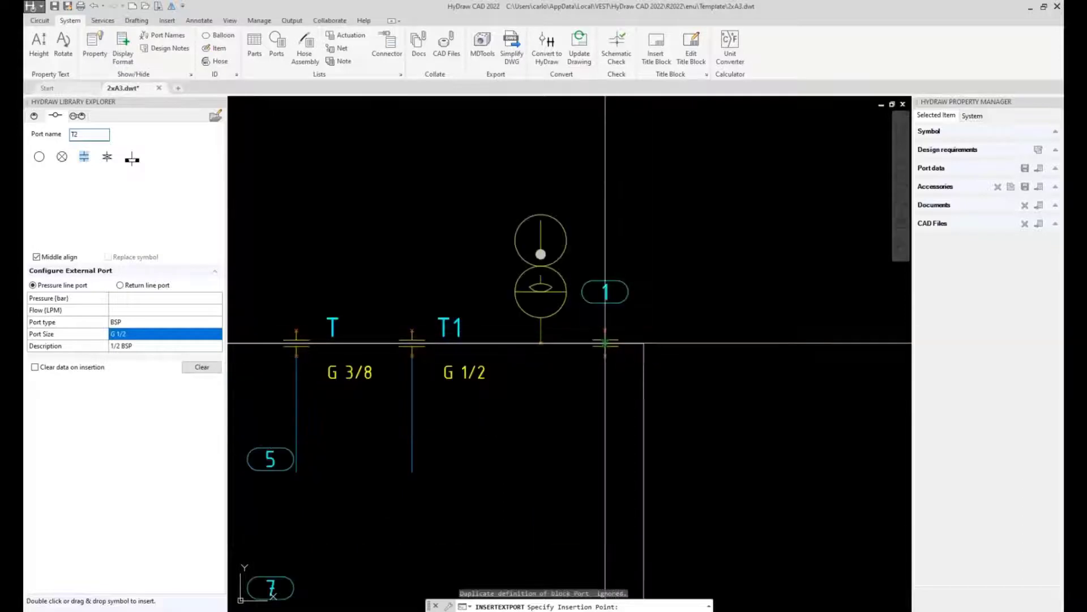
pyautogui.click(605, 343)
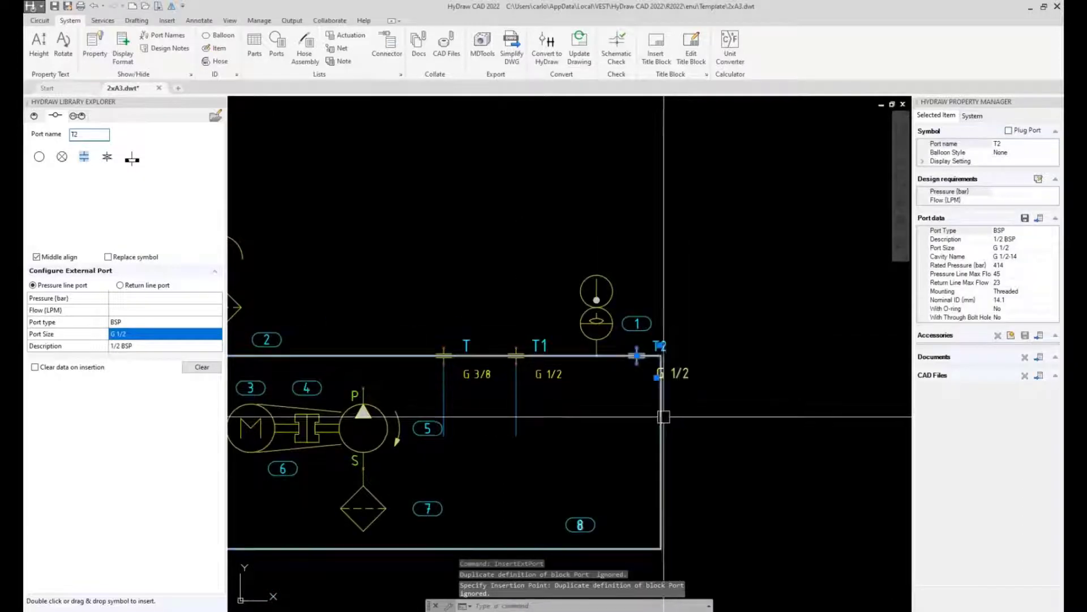
# Step: Stretch the reservoir horizontally so its right edge lies well beyond port T2
pyautogui.click(637, 355)
pyautogui.click(661, 357)
pyautogui.click(661, 550)
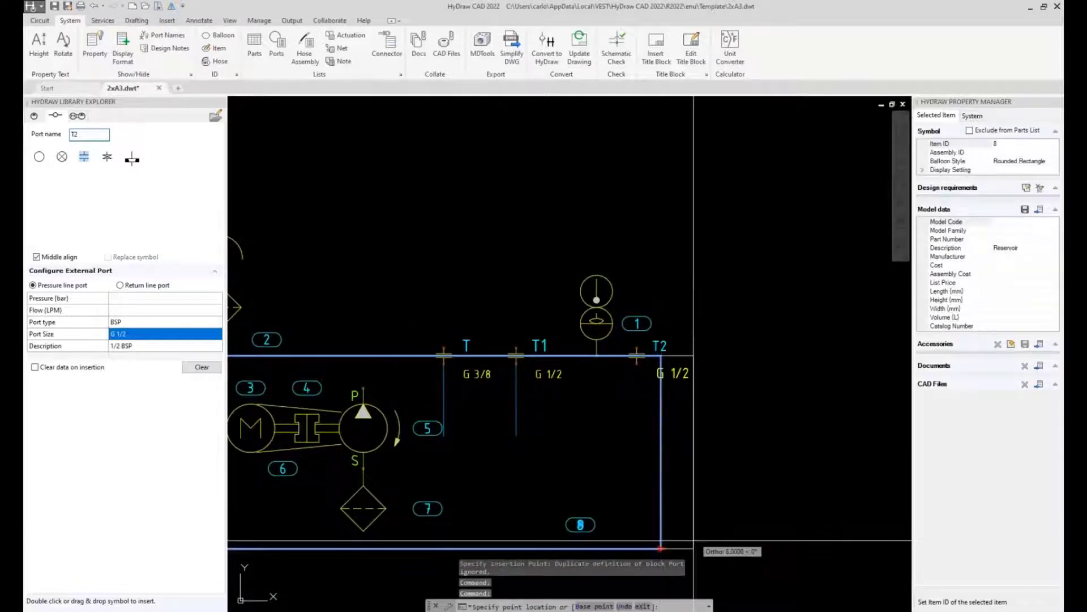
pyautogui.click(765, 548)
pyautogui.scroll(-2, 658, 442)
pyautogui.scroll(2, 660, 377)
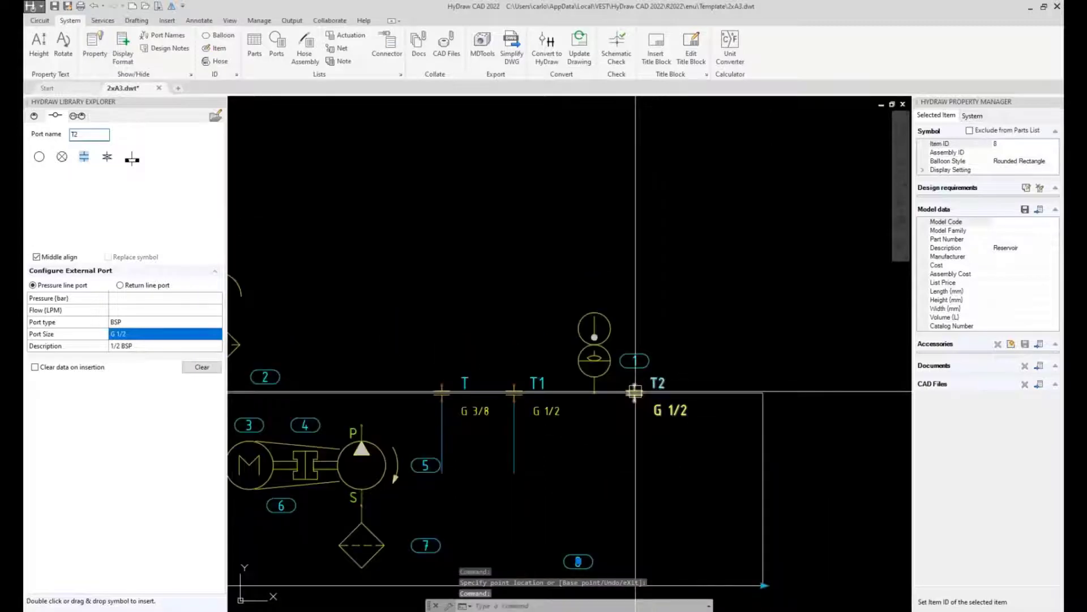
# Step: Move port T2 along the reservoir's upper edge to about midway between the level gauge and the right corner
pyautogui.click(635, 388)
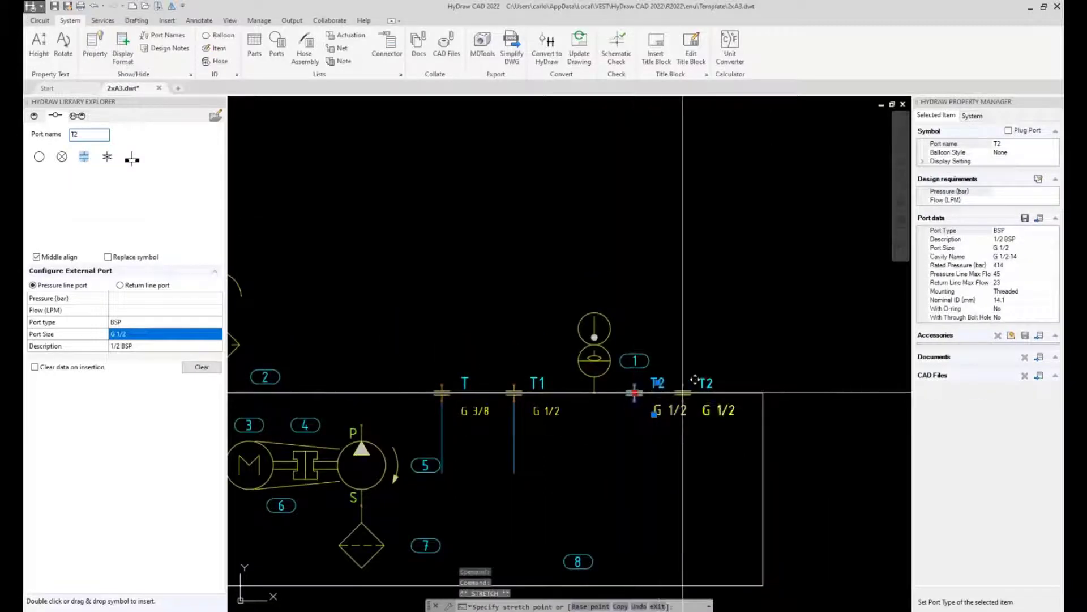
pyautogui.press('Escape')
pyautogui.press('Escape')
pyautogui.scroll(-3, 687, 380)
pyautogui.scroll(2, 683, 266)
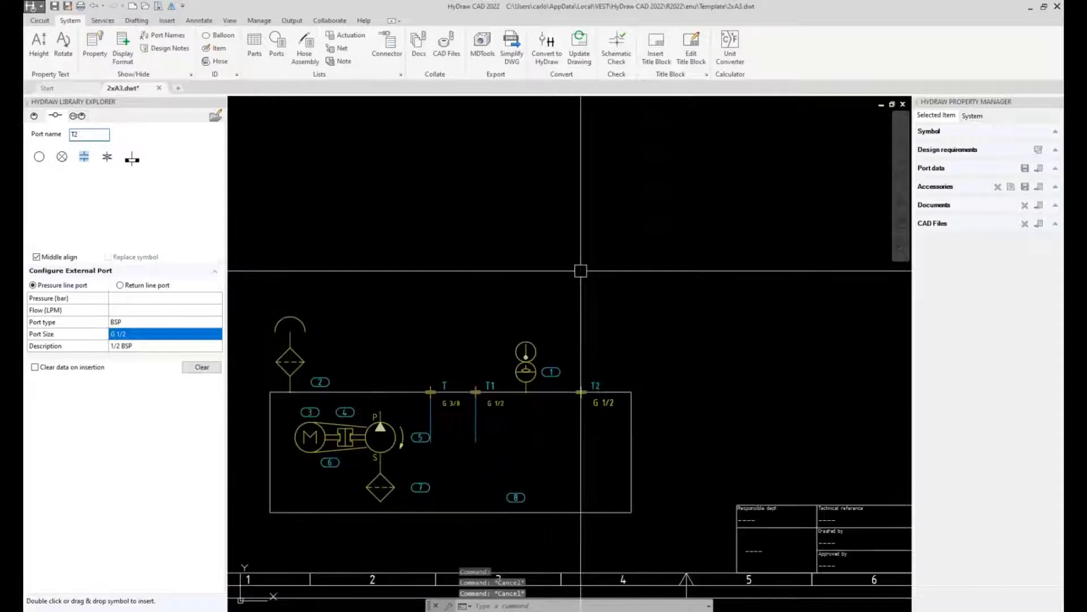
# Step: Open the sight level gauge symbol, item 1, in Edit Symbol mode
pyautogui.scroll(2, 527, 357)
pyautogui.click(523, 355)
pyautogui.scroll(2, 523, 355)
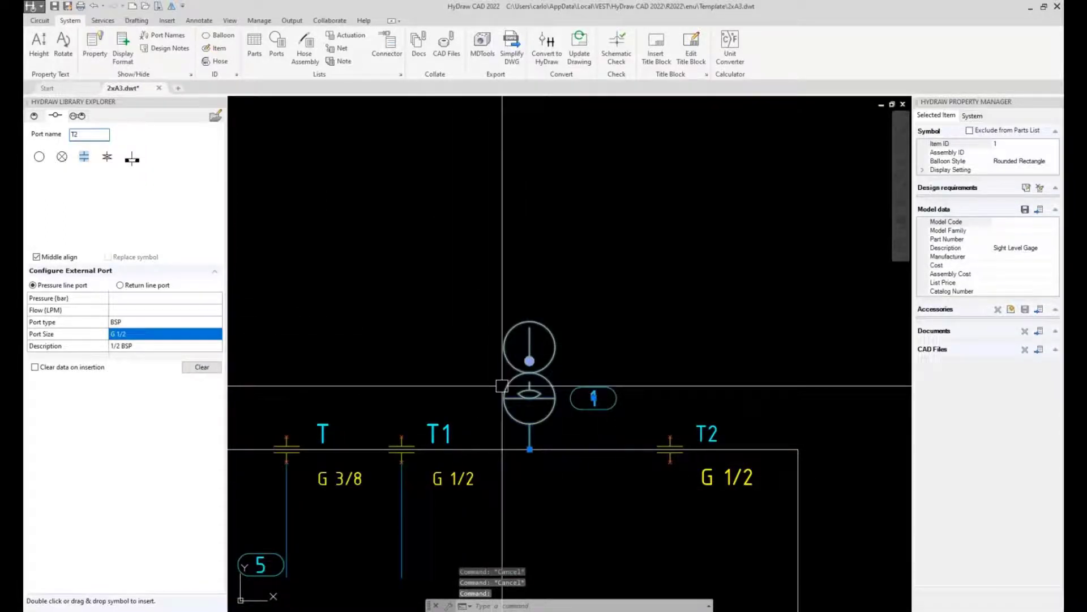
pyautogui.moveTo(529, 365); pyautogui.dragTo(577, 305, button='middle')
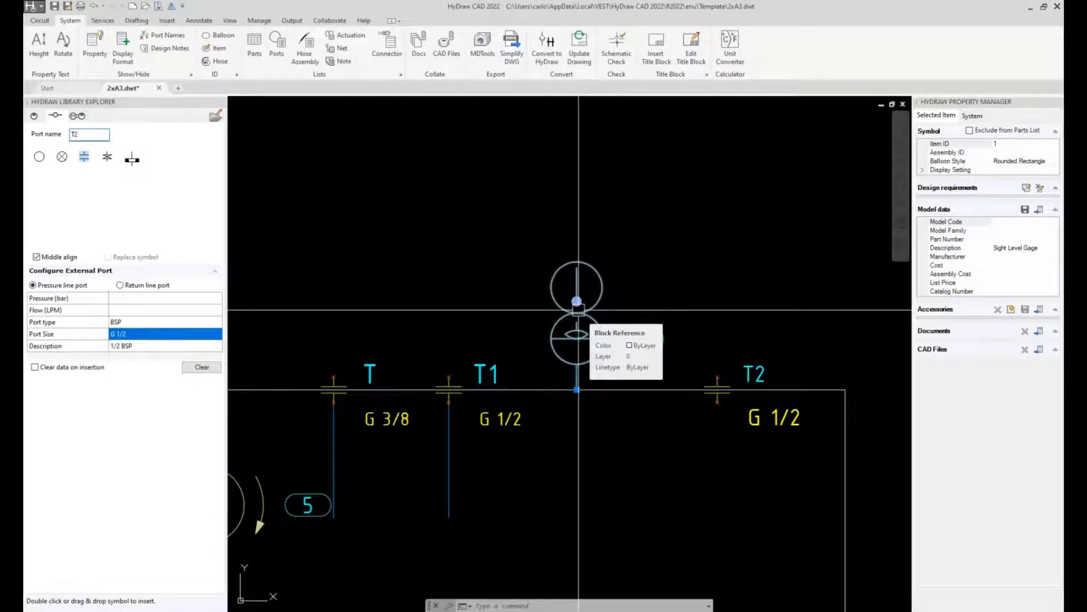
pyautogui.click(578, 310)
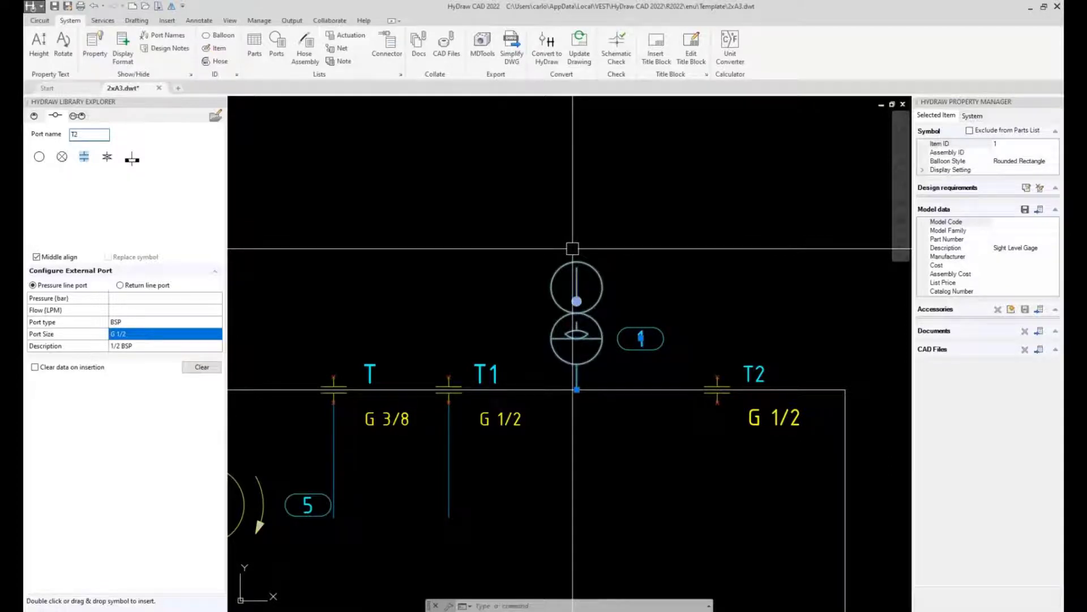
pyautogui.rightClick(578, 314)
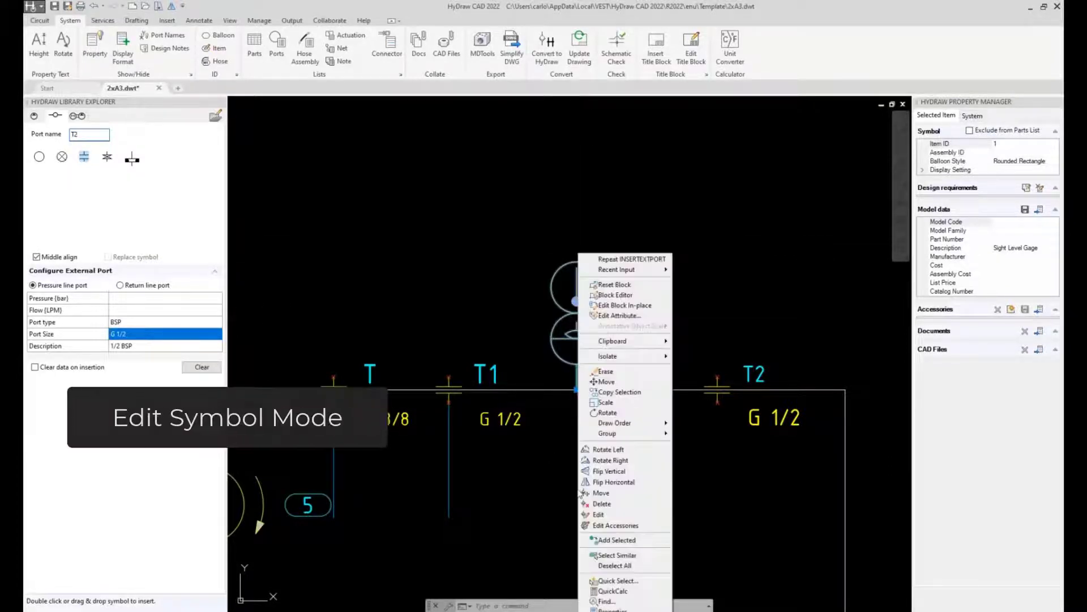
pyautogui.click(614, 518)
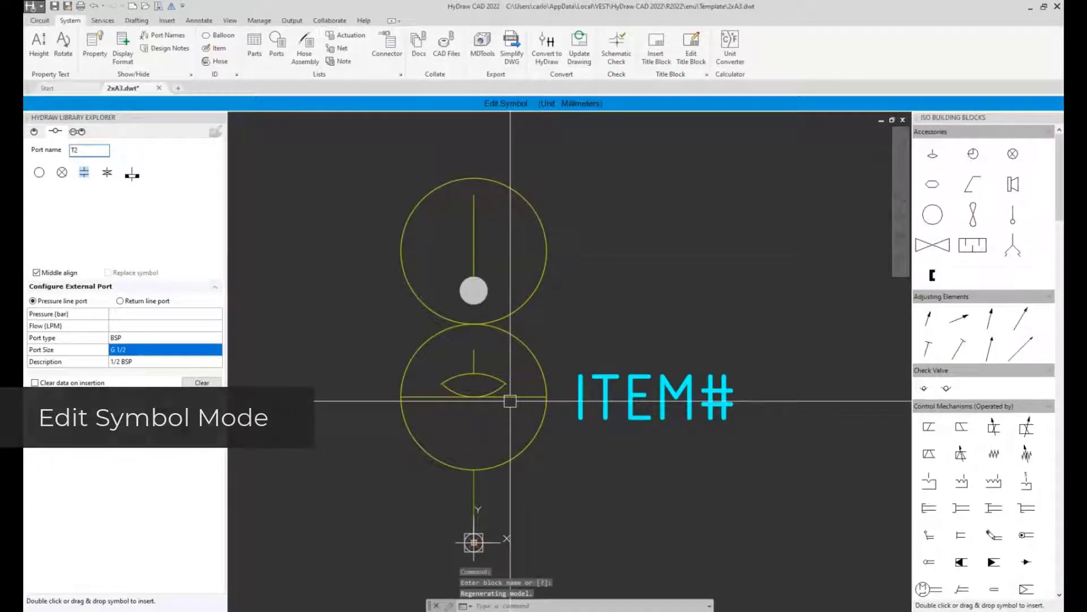
# Step: Erase the lower gauge circle with its contents and stem, plus the upper circle, from the symbol, keeping the thermometer element
pyautogui.click(568, 461)
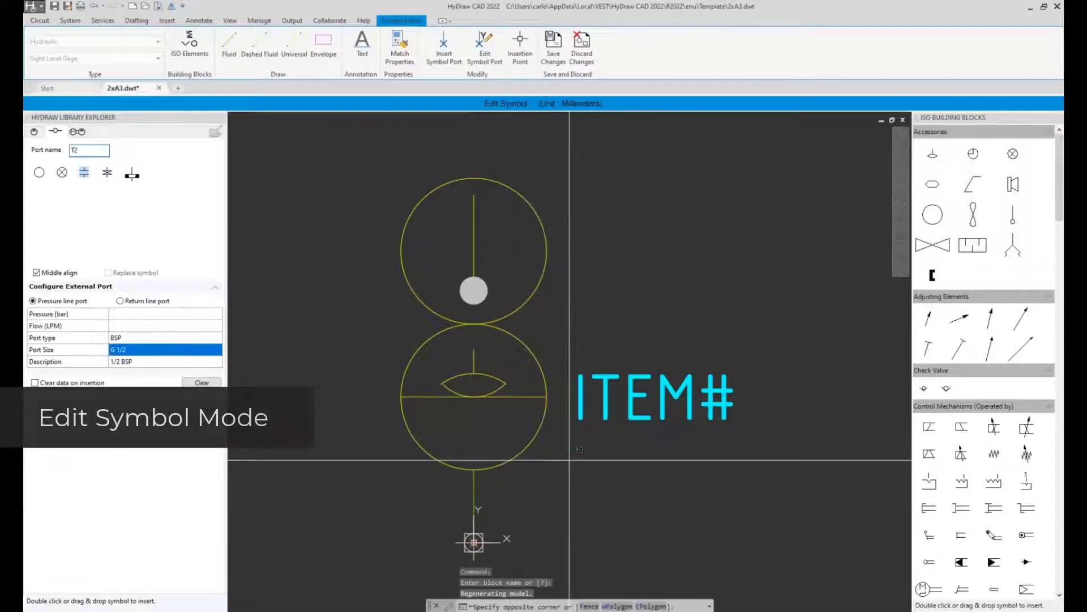
pyautogui.click(510, 500)
pyautogui.click(566, 473)
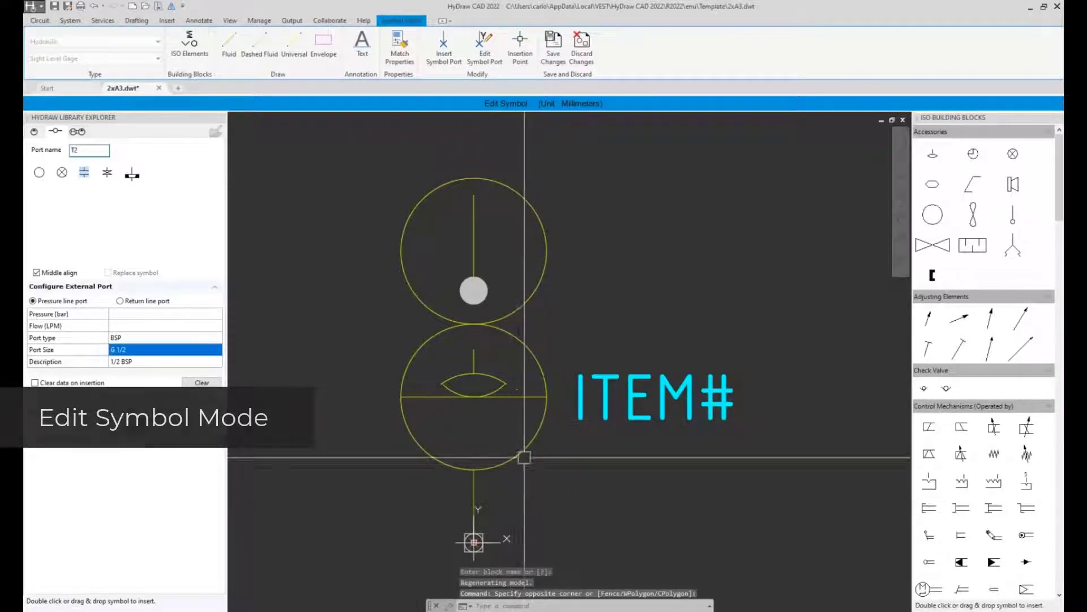
pyautogui.click(380, 358)
pyautogui.press('Delete')
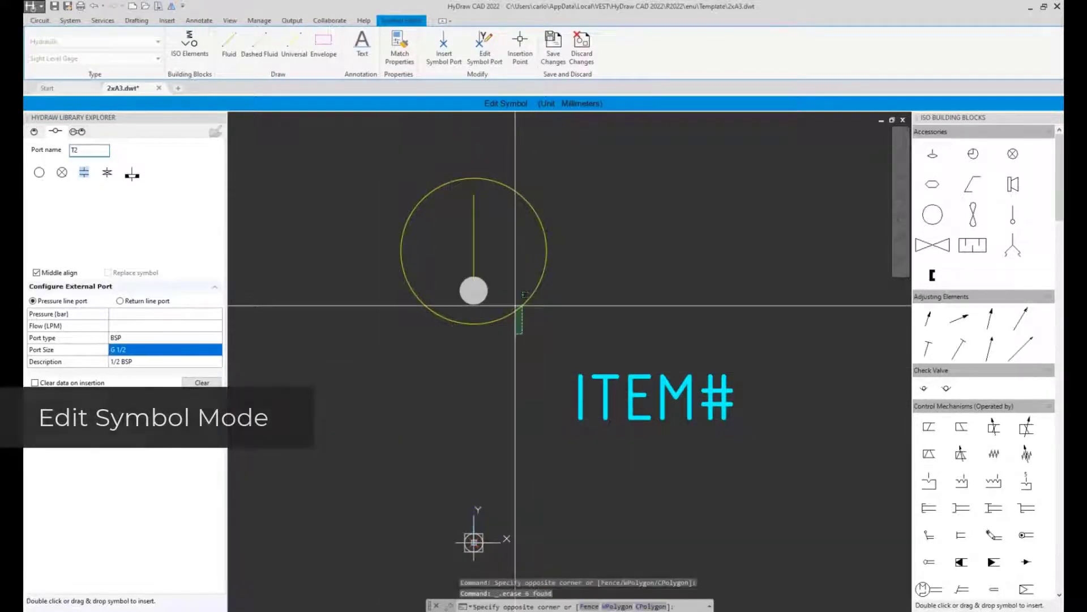
pyautogui.moveTo(487, 471)
pyautogui.mouseDown(button='middle')
pyautogui.moveTo(491, 325)
pyautogui.moveTo(466, 396)
pyautogui.mouseUp(button='middle')
pyautogui.click(452, 345)
pyautogui.click(483, 408)
pyautogui.press('Delete')
# Step: Draw a tall, narrow rectangle around the thermometer element and the origin, and assign it to layer ISO_LIN_UNI
pyautogui.scroll(-2, 510, 309)
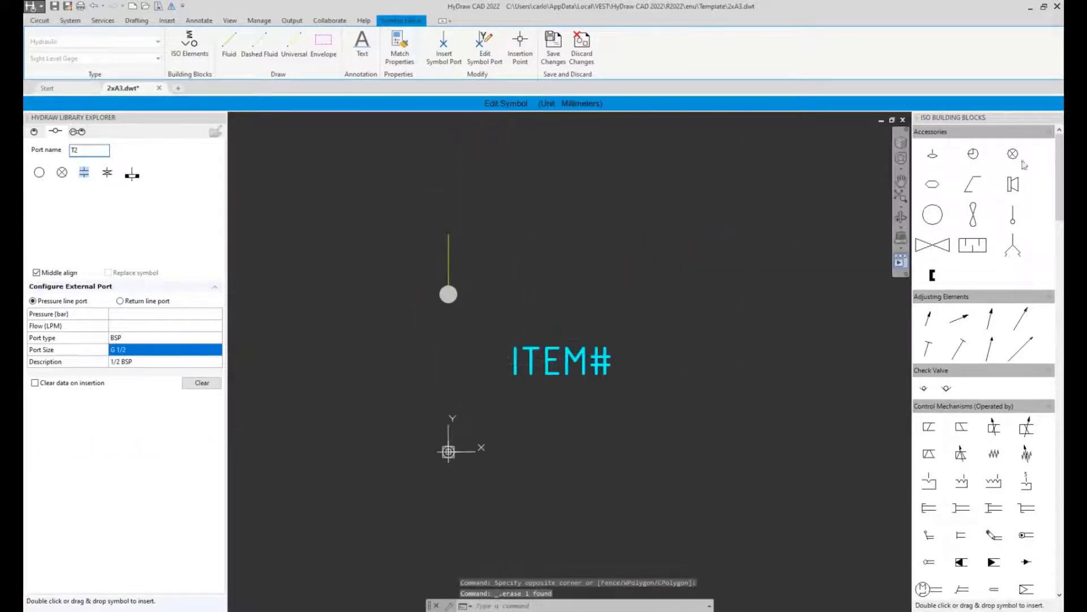
pyautogui.moveTo(1061, 150)
pyautogui.mouseDown()
pyautogui.moveTo(1060, 422)
pyautogui.moveTo(1060, 156)
pyautogui.mouseUp()
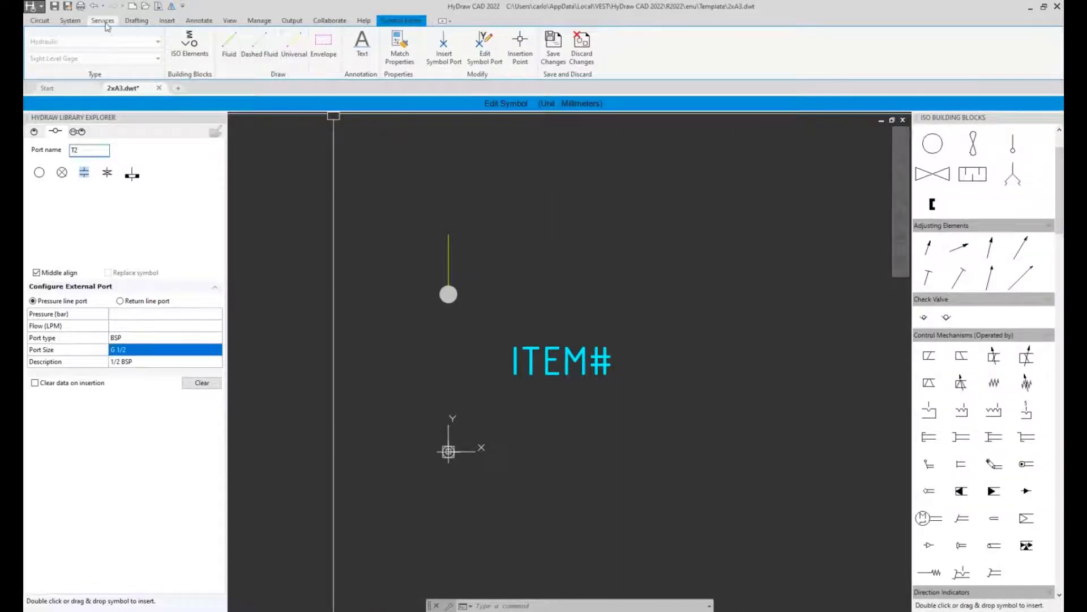
pyautogui.click(137, 20)
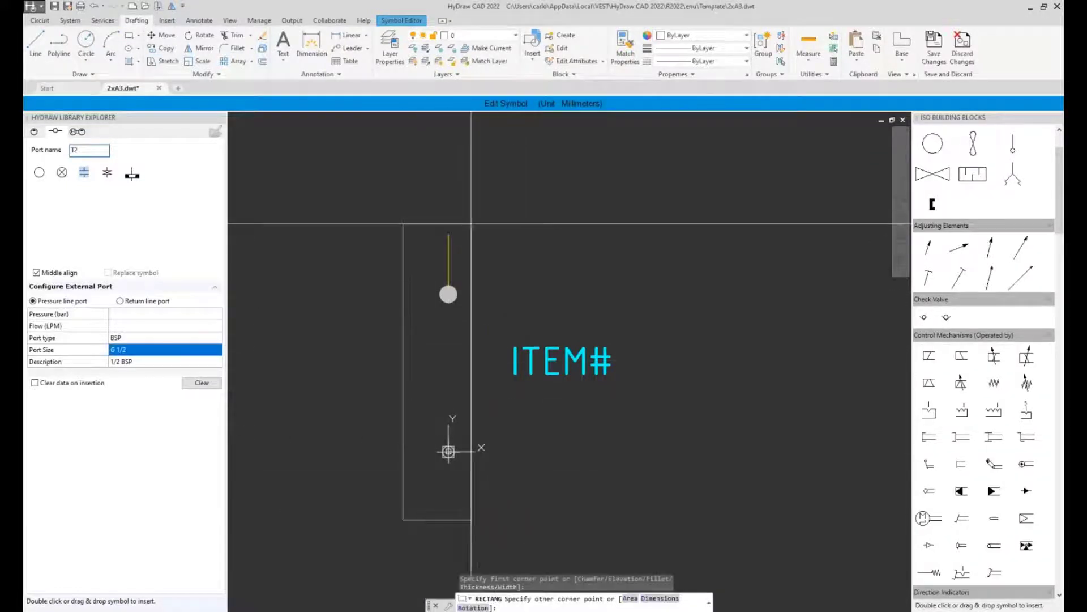
pyautogui.click(494, 201)
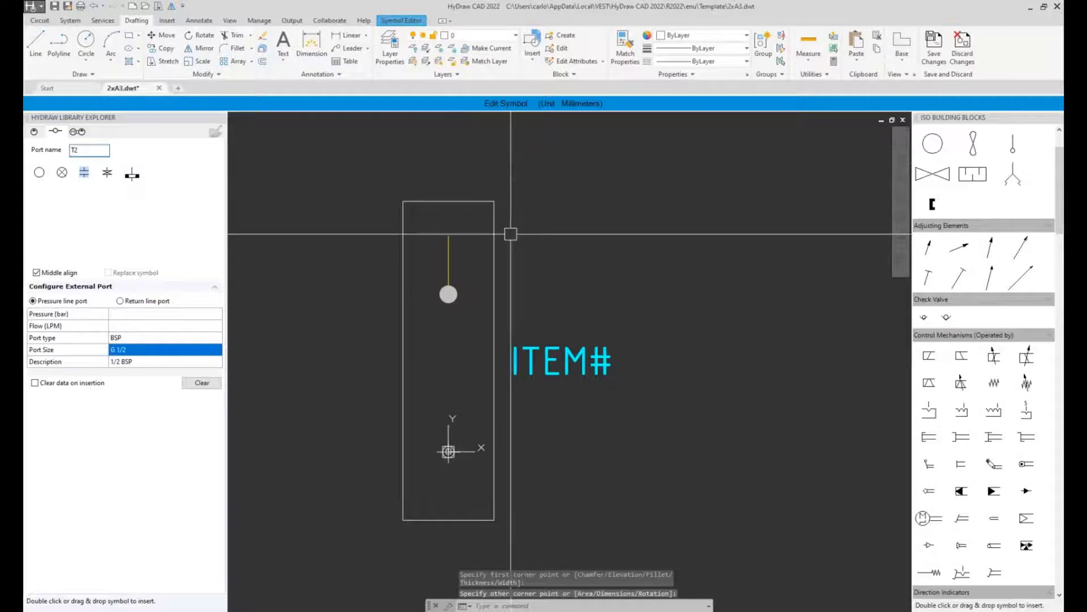
pyautogui.click(515, 35)
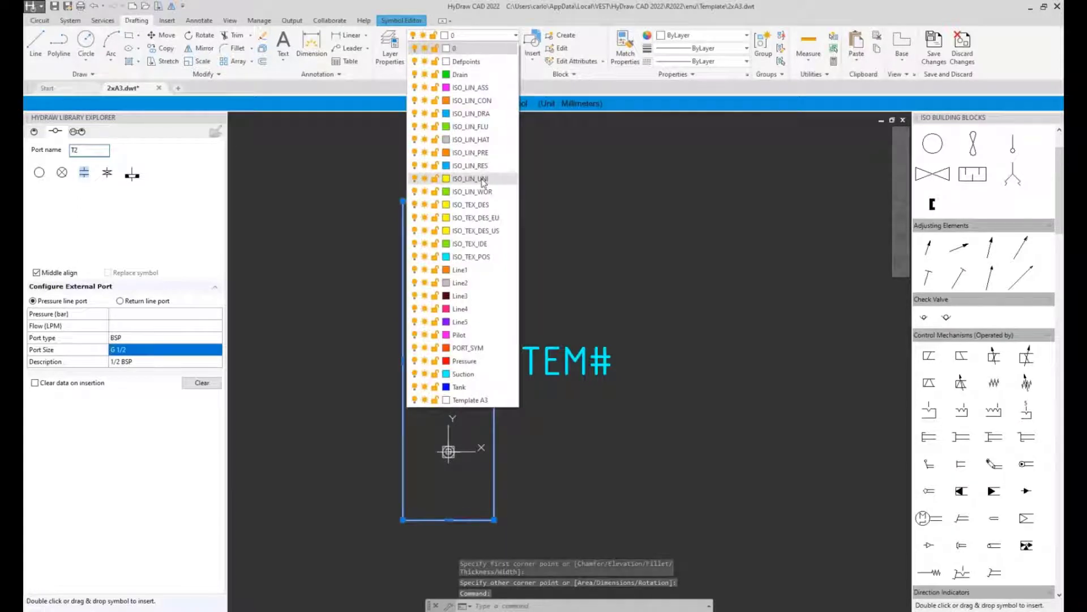
pyautogui.click(482, 179)
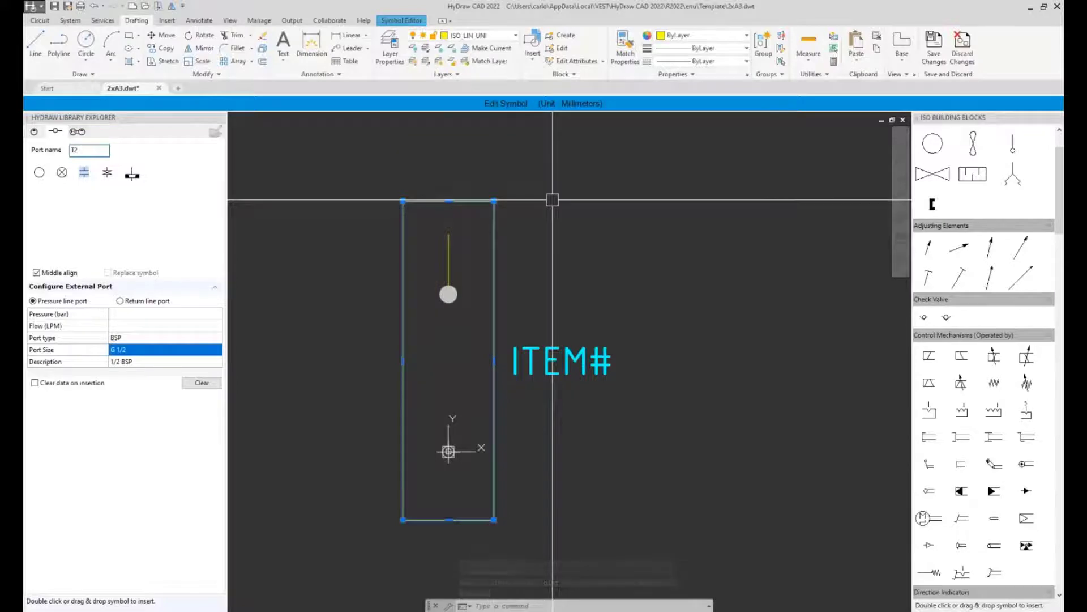
pyautogui.press('Escape')
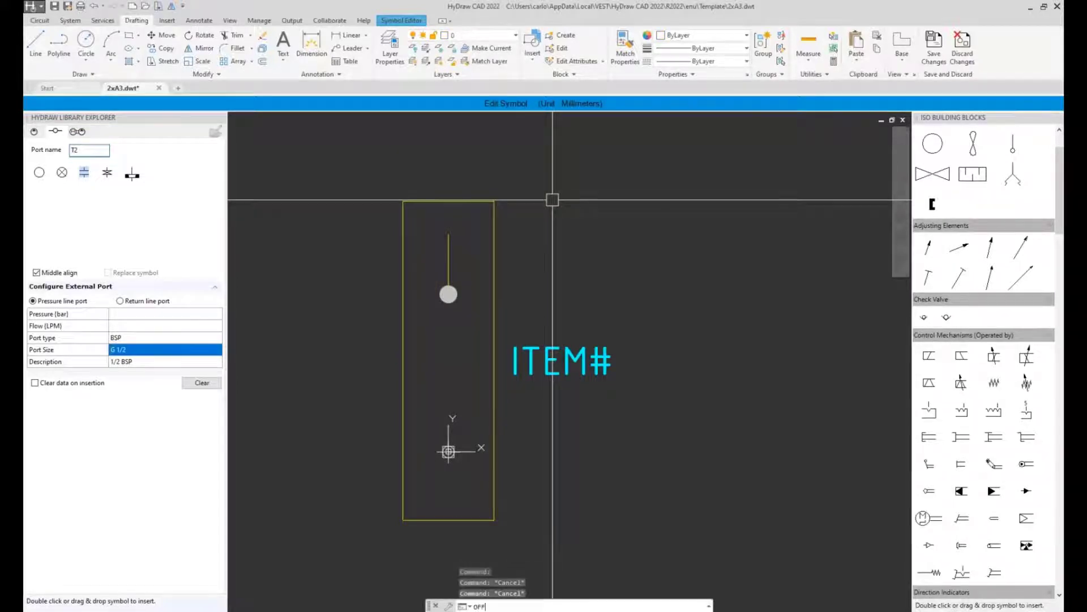
# Step: Offset the rectangle inward by a distance of 1
pyautogui.write('OFF')
pyautogui.press('Return')
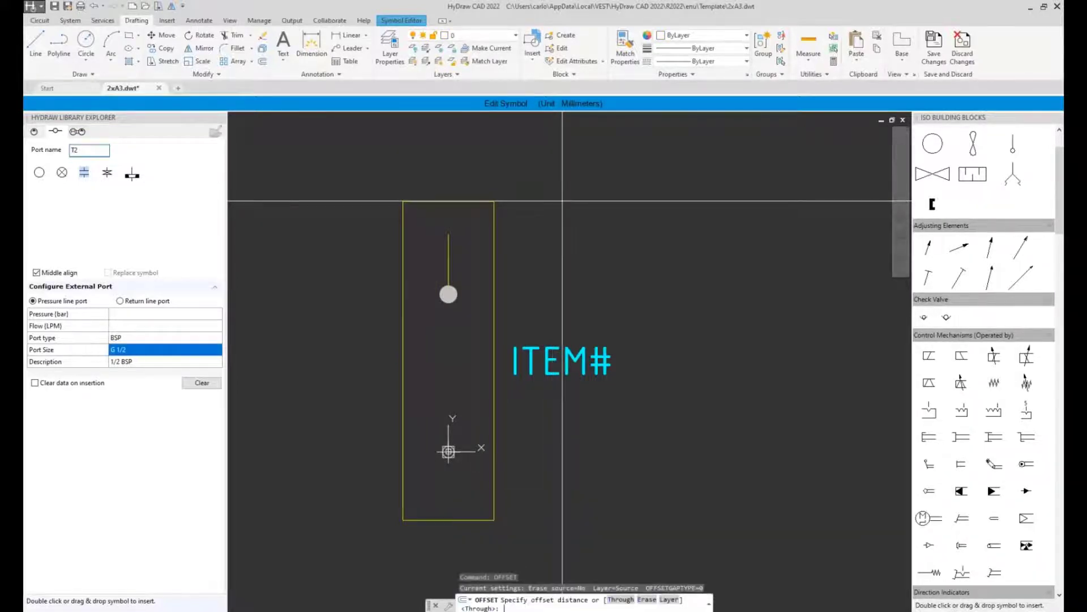
pyautogui.press('Return')
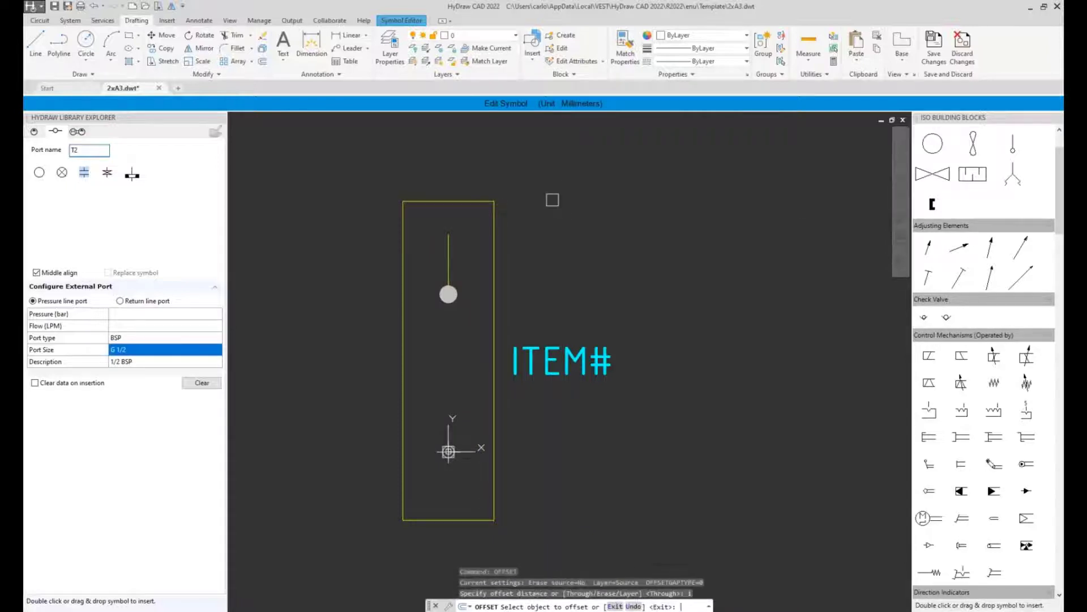
pyautogui.click(494, 222)
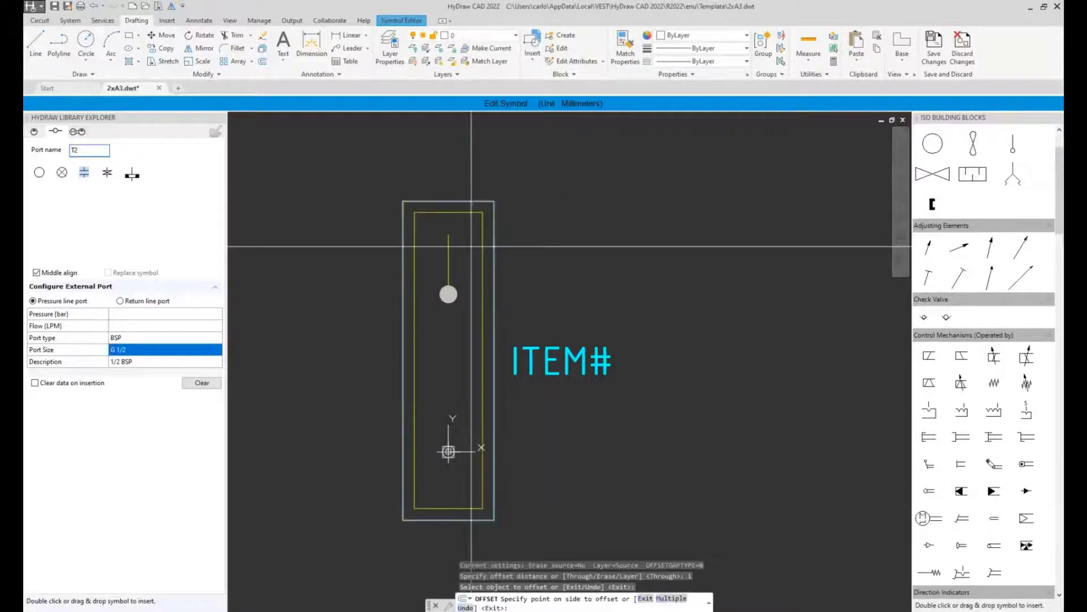
pyautogui.click(483, 273)
pyautogui.press('Escape')
# Step: Move the thermometer element straight down inside the rectangles so its bulb sits at the symbol's origin
pyautogui.scroll(2, 469, 342)
pyautogui.moveTo(469, 376); pyautogui.dragTo(408, 215)
pyautogui.rightClick(408, 215)
pyautogui.click(445, 309)
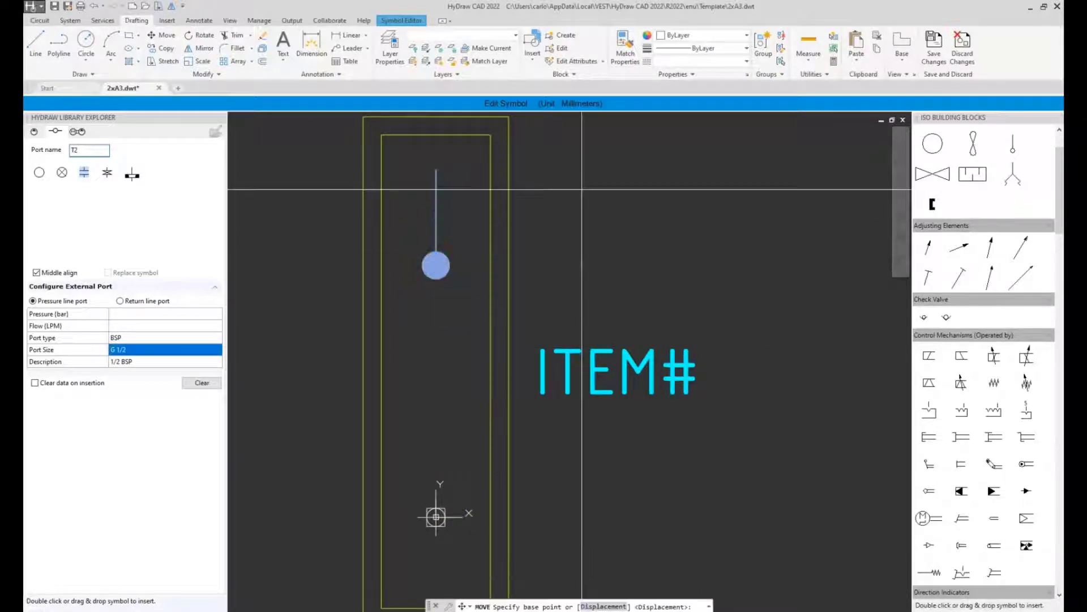
pyautogui.click(582, 182)
pyautogui.click(558, 431)
pyautogui.scroll(-5, 555, 301)
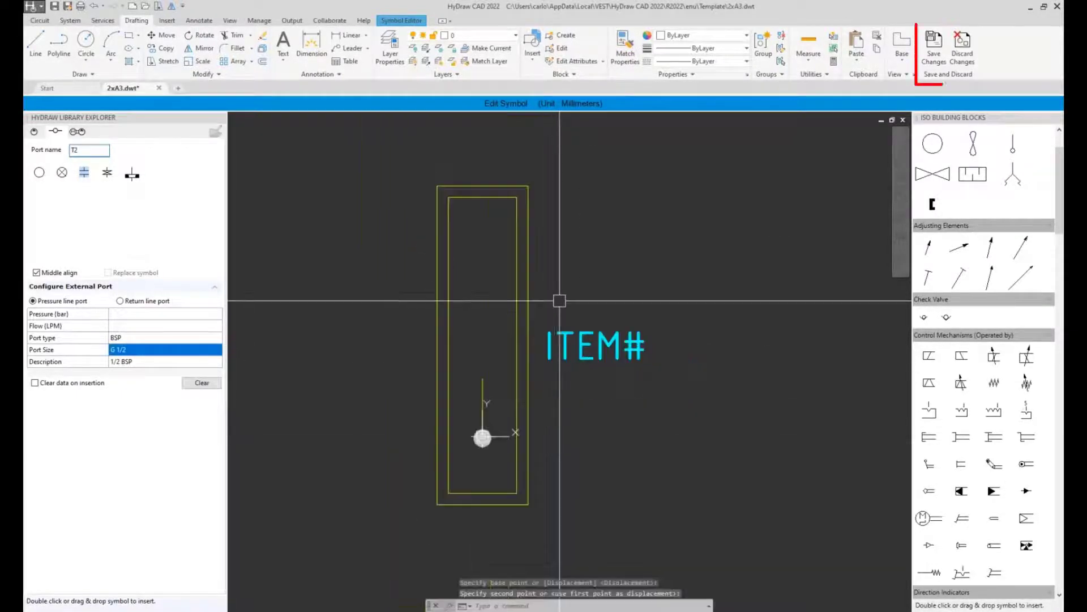
# Step: Save the symbol changes, return to the diagram and select the redrawn level gauge
pyautogui.press('Escape')
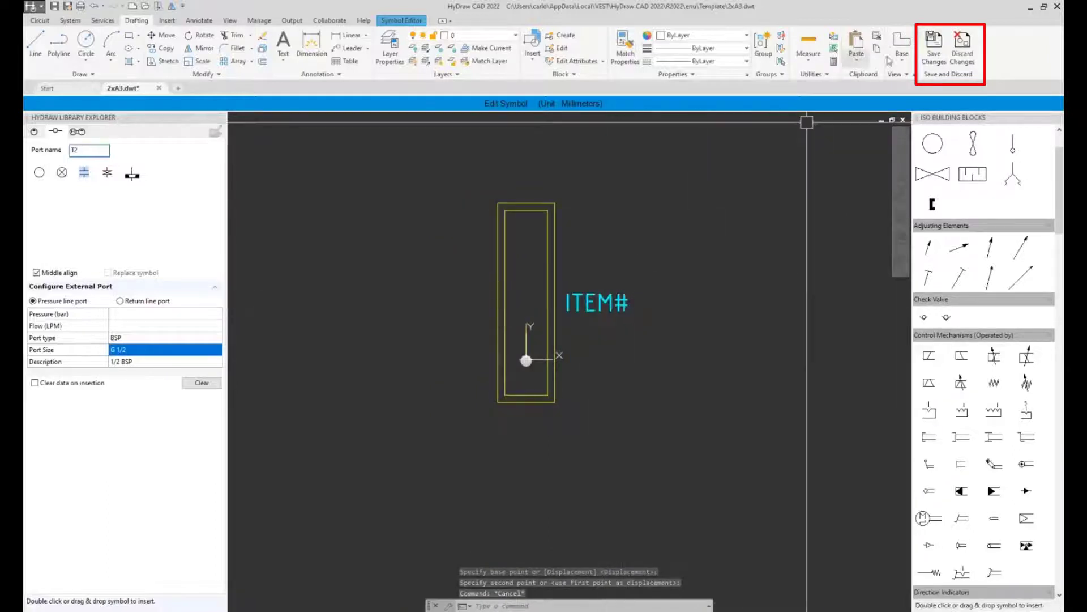
pyautogui.click(935, 44)
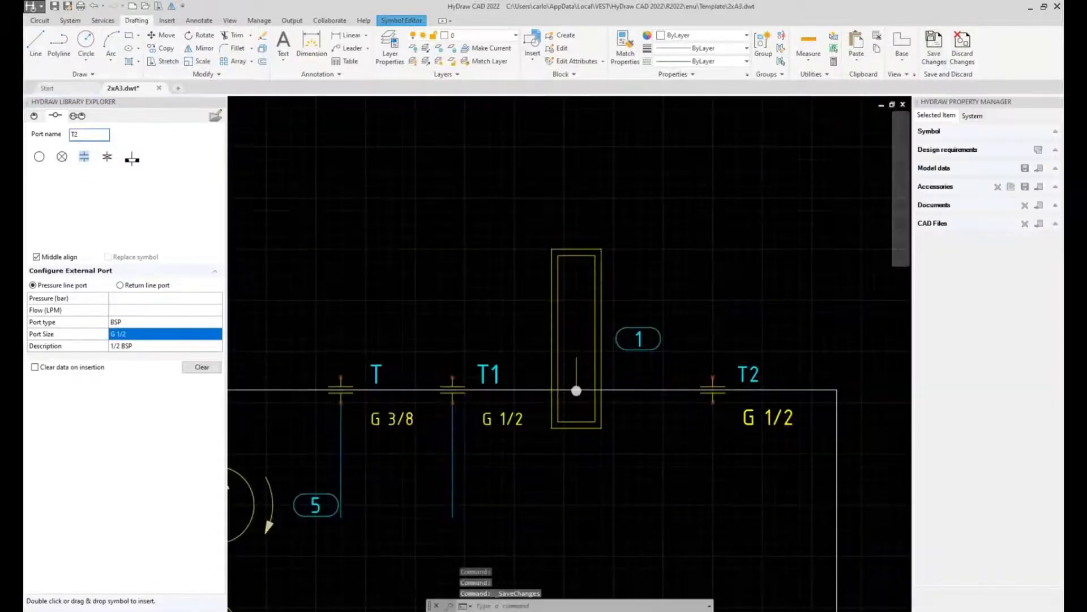
pyautogui.click(577, 387)
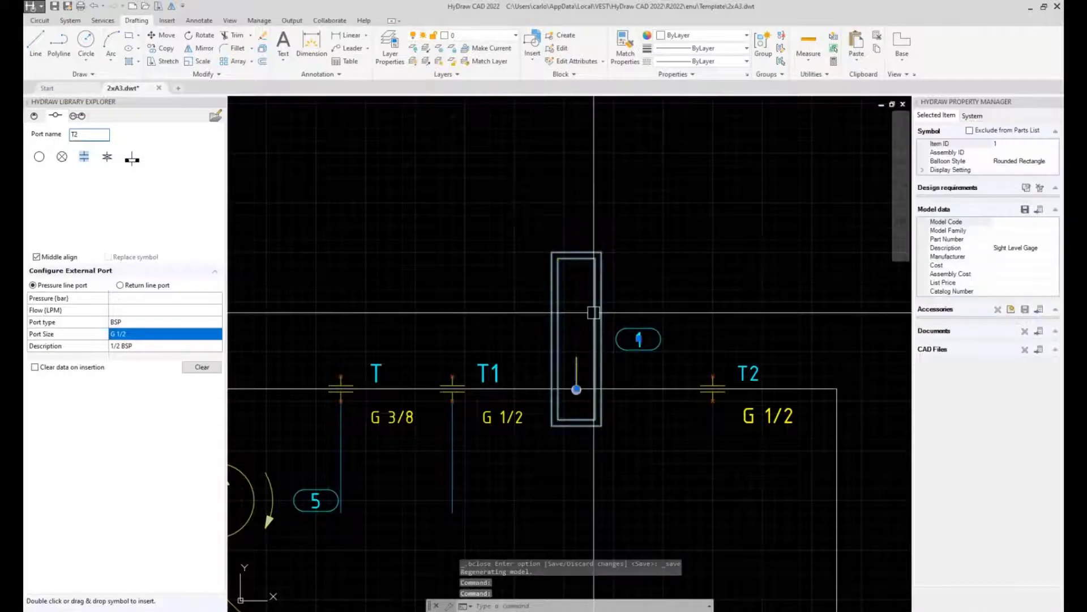
# Step: Move the level gauge inside the tank rectangle, directly below port T2, and deselect it
pyautogui.click(577, 388)
pyautogui.moveTo(687, 485); pyautogui.dragTo(606, 194, button='middle')
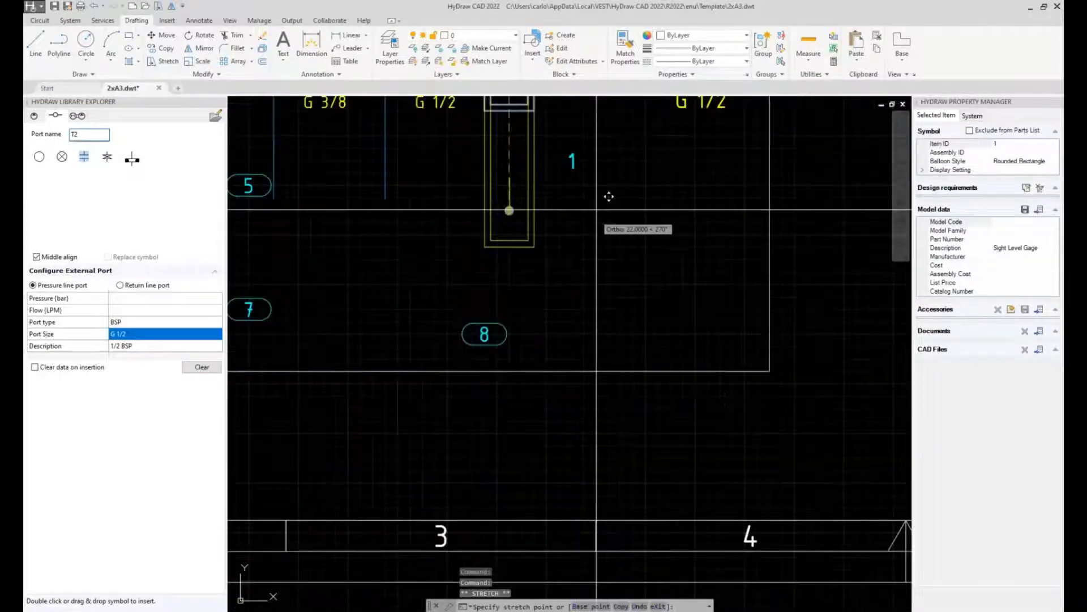
pyautogui.press('F9')
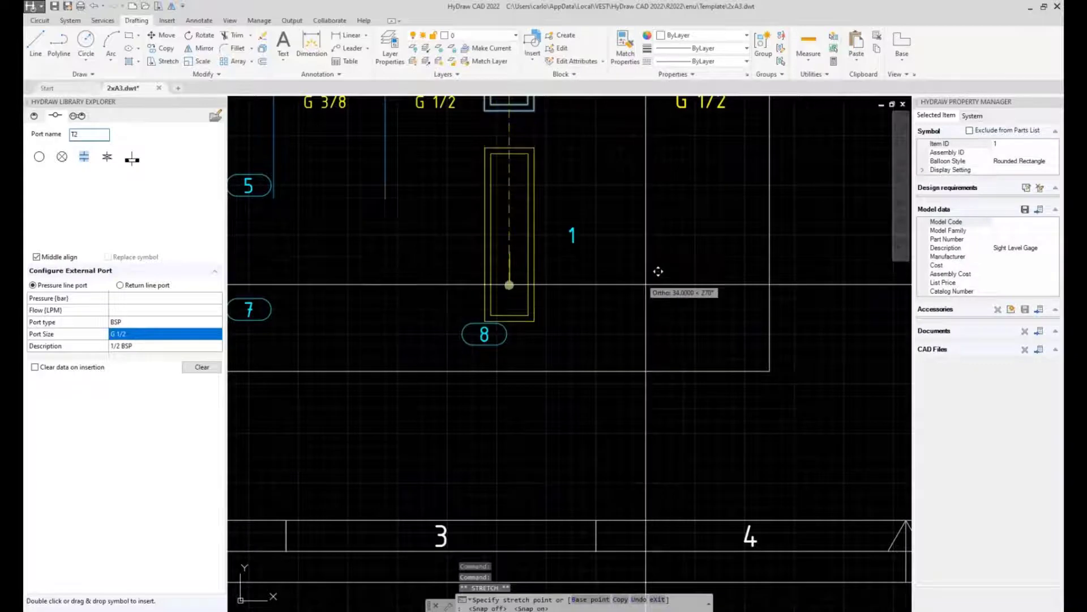
pyautogui.press('F8')
pyautogui.click(645, 285)
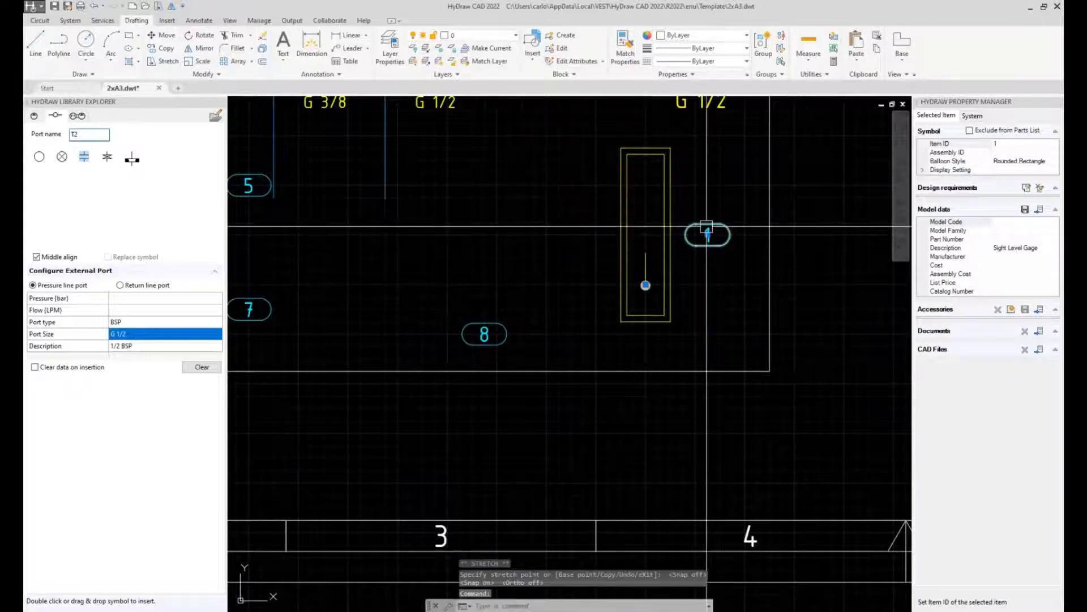
pyautogui.scroll(-2, 671, 251)
pyautogui.scroll(-1, 670, 251)
pyautogui.press('Escape')
pyautogui.press('Escape')
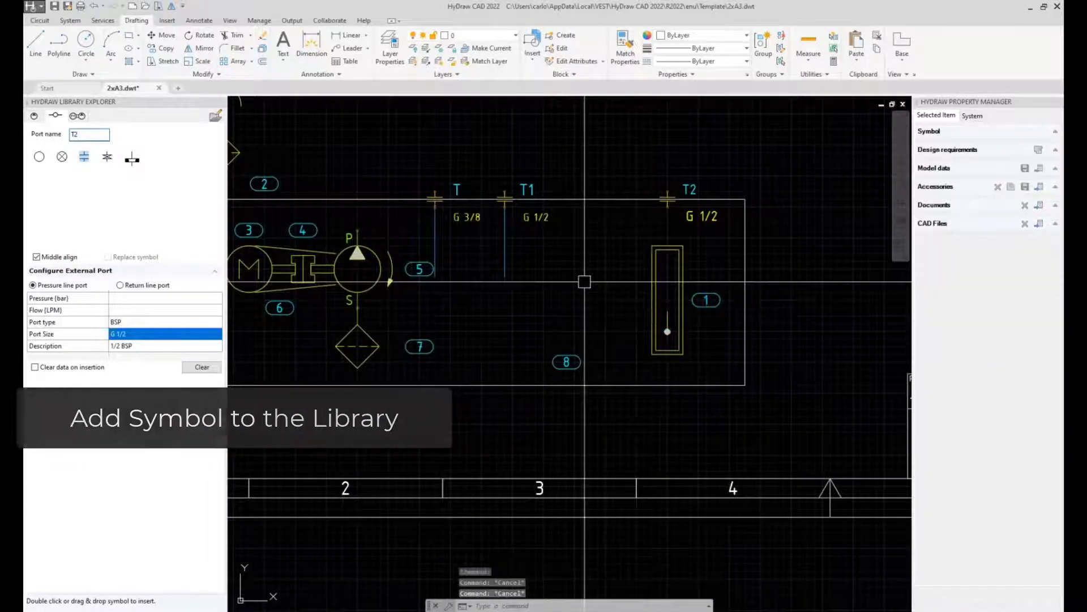
# Step: Add the redrawn level gauge symbol to the TEST folder of the Hydraulic Symbols library
pyautogui.scroll(-2, 586, 282)
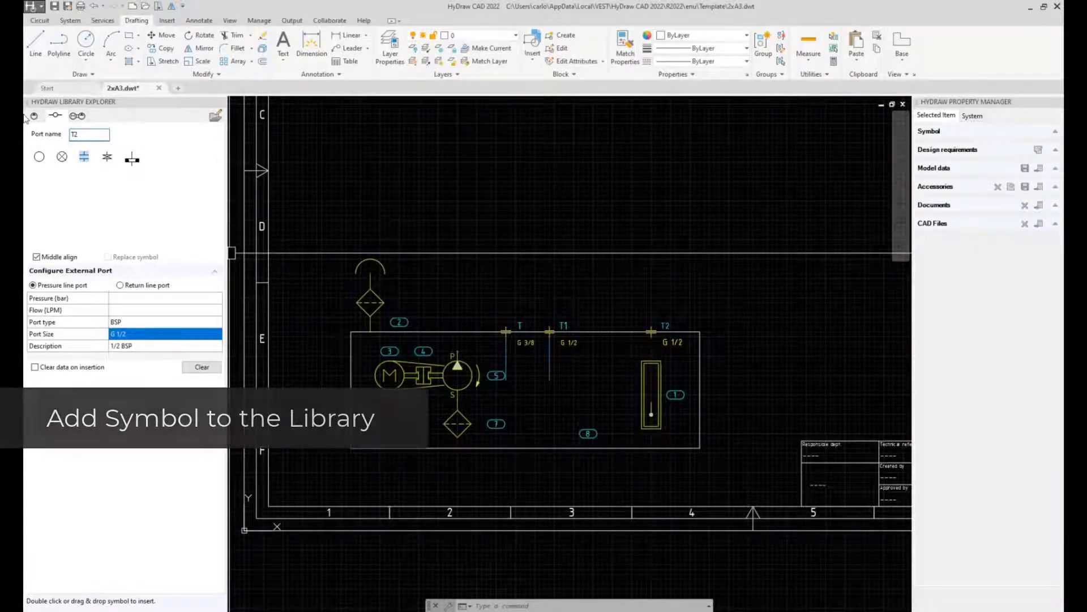
pyautogui.click(32, 117)
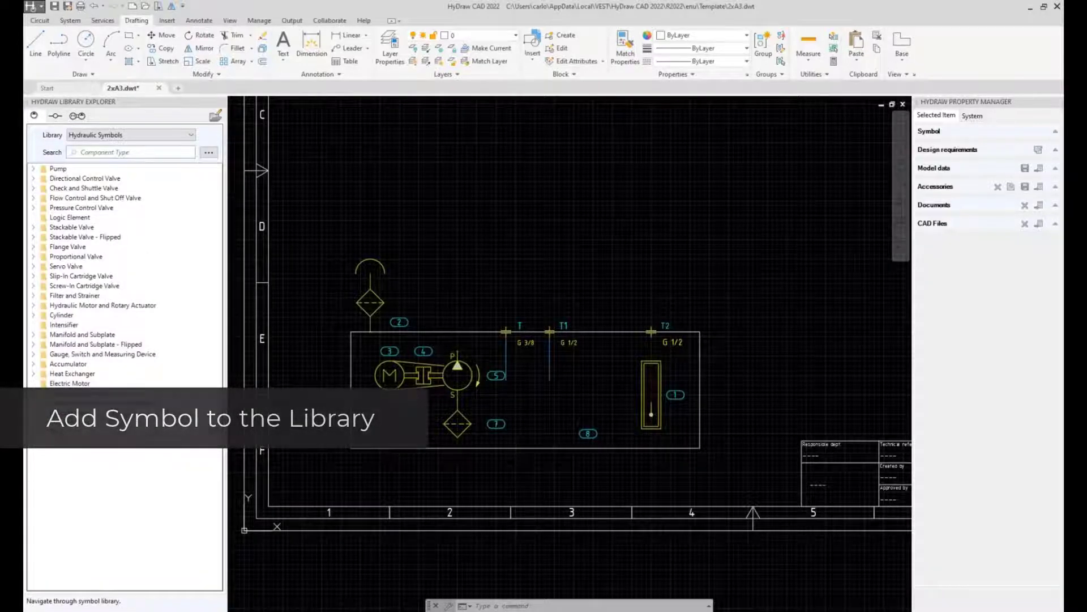
pyautogui.click(56, 433)
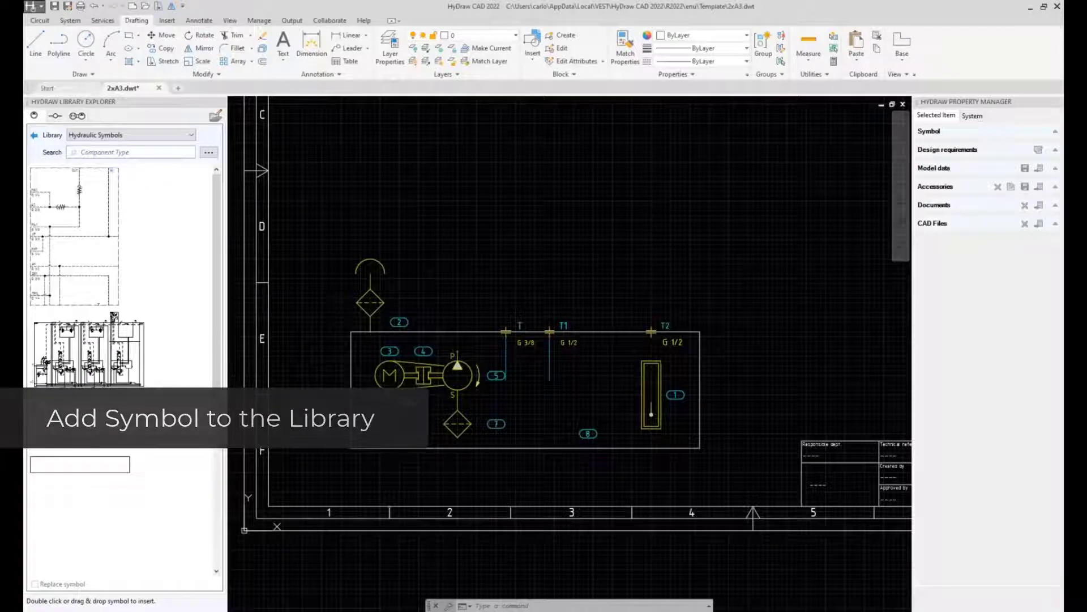
pyautogui.click(216, 118)
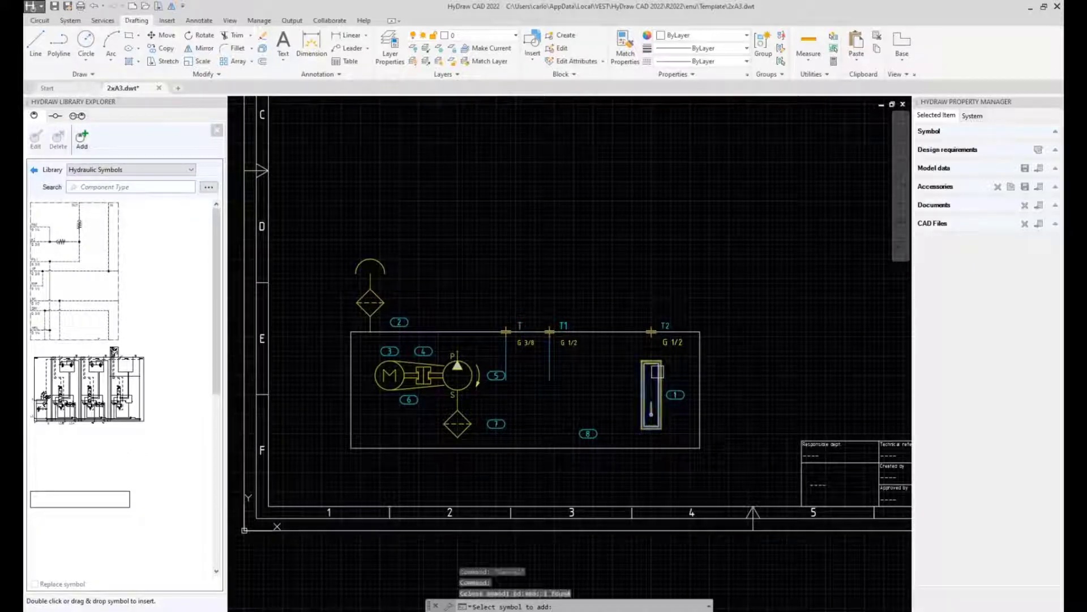
pyautogui.press('Return')
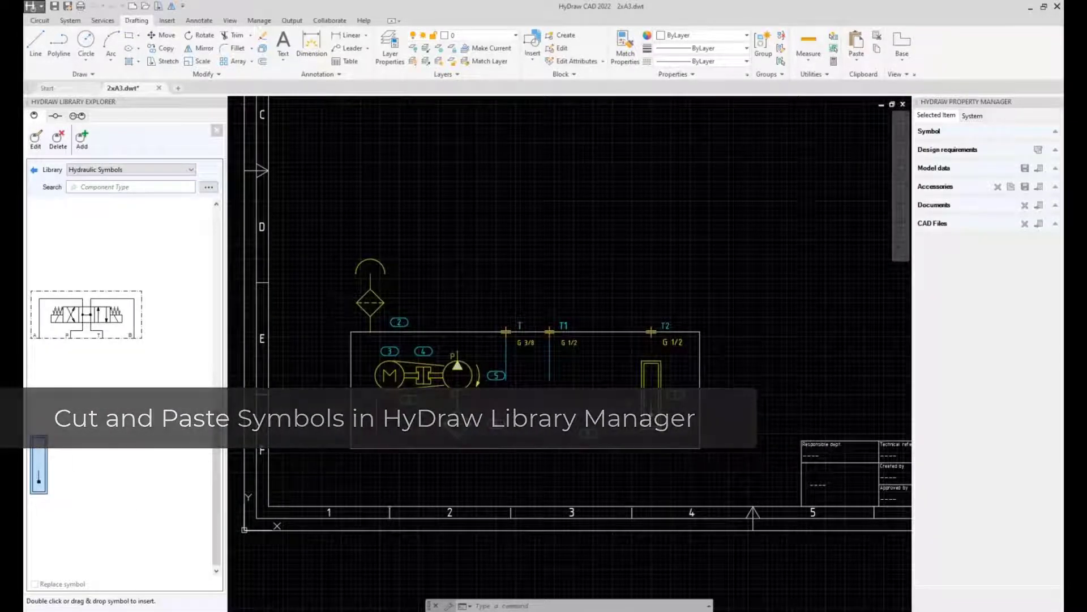
# Step: Switch to HyDraw Library Manager and cut the level gauge symbol from the TEST folder of the component symbols
pyautogui.moveTo(689, 603)
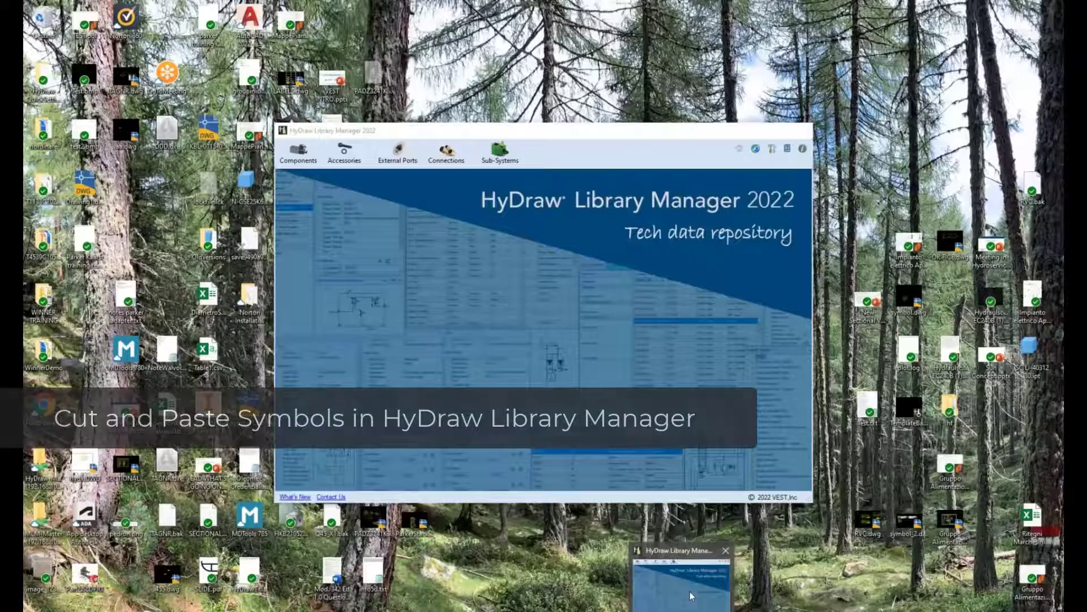
pyautogui.click(691, 596)
pyautogui.click(779, 134)
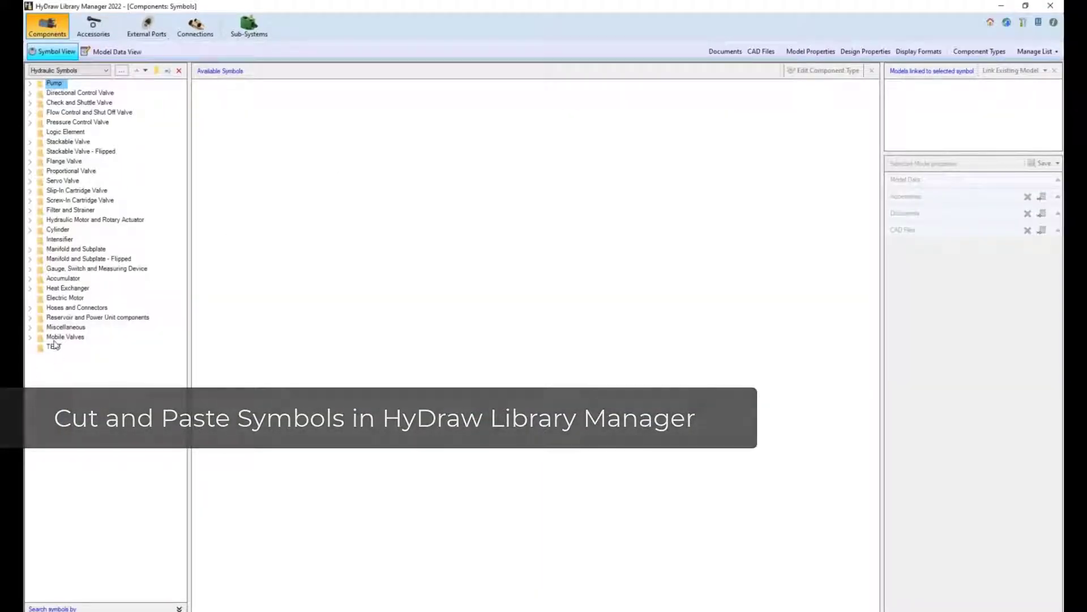
pyautogui.click(55, 347)
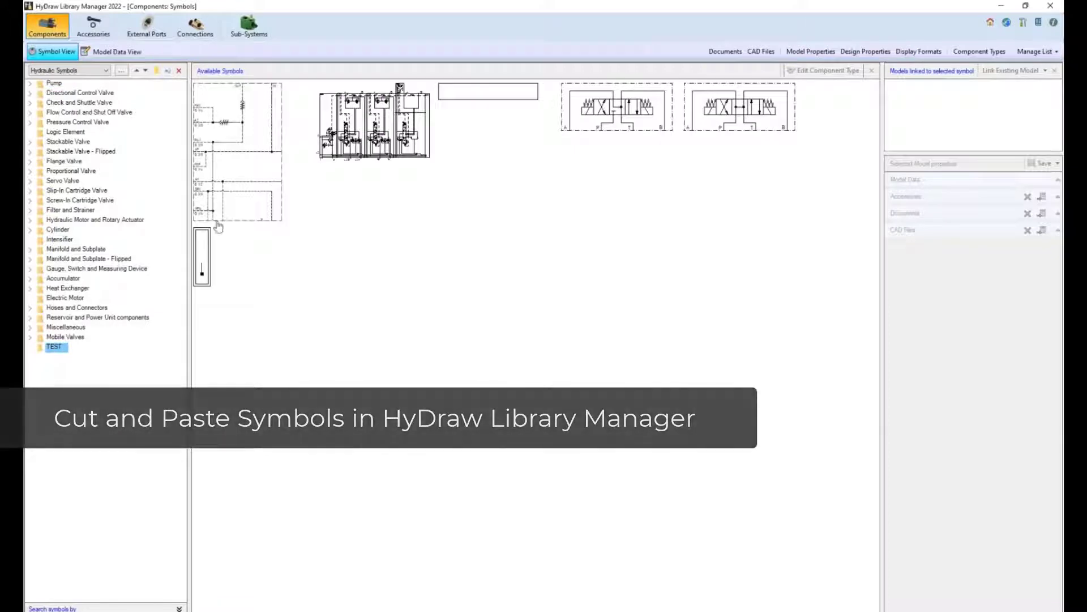
pyautogui.click(203, 256)
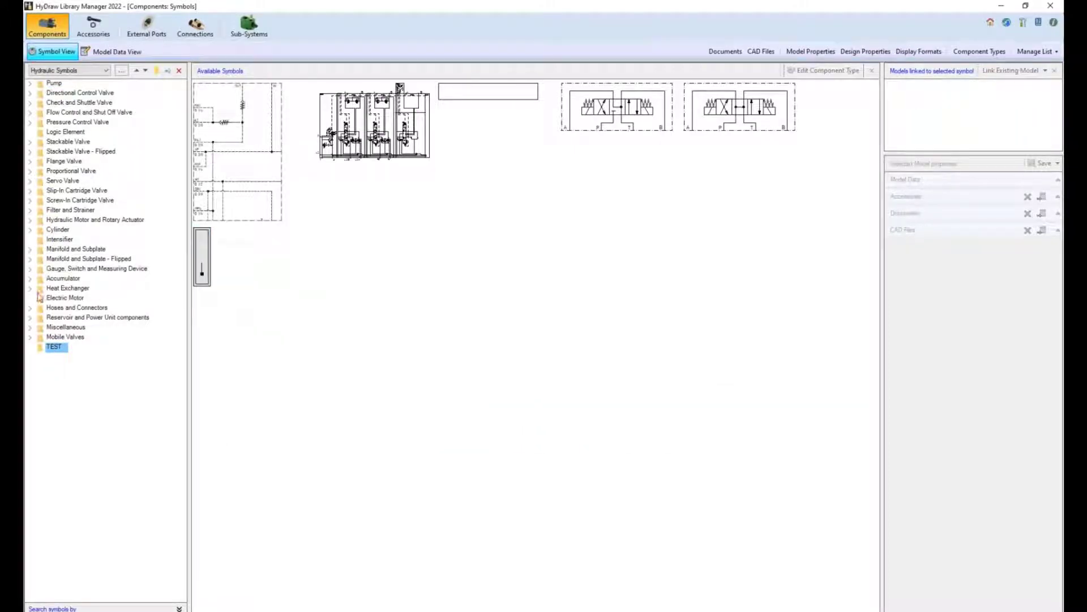
# Step: Paste the level gauge symbol into Fluid Level Indicator under Gauge, Switch and Measuring Device and move it to the first position
pyautogui.doubleClick(36, 270)
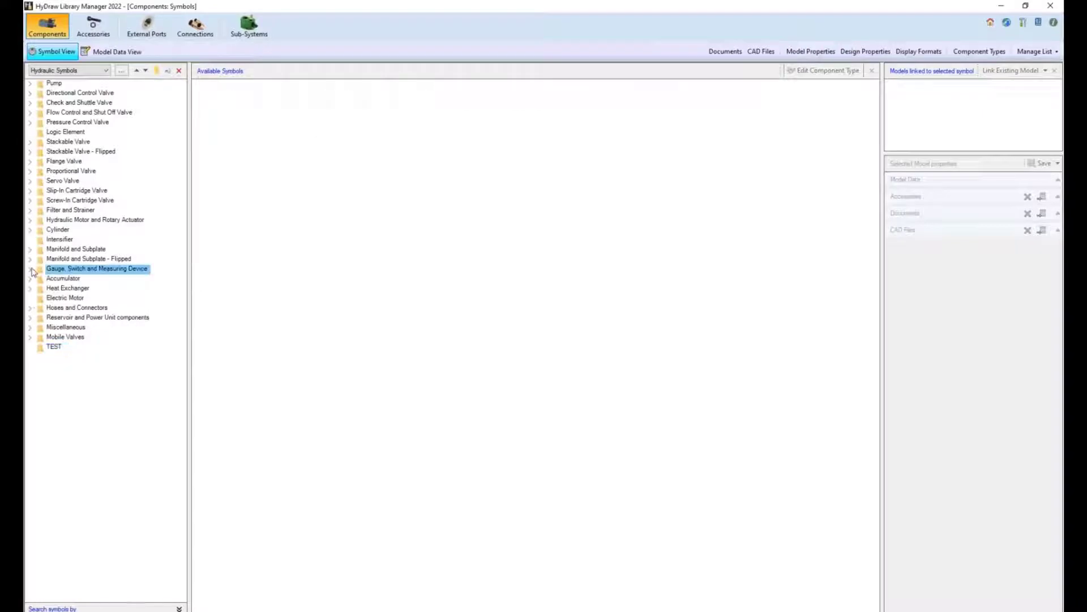
pyautogui.click(85, 317)
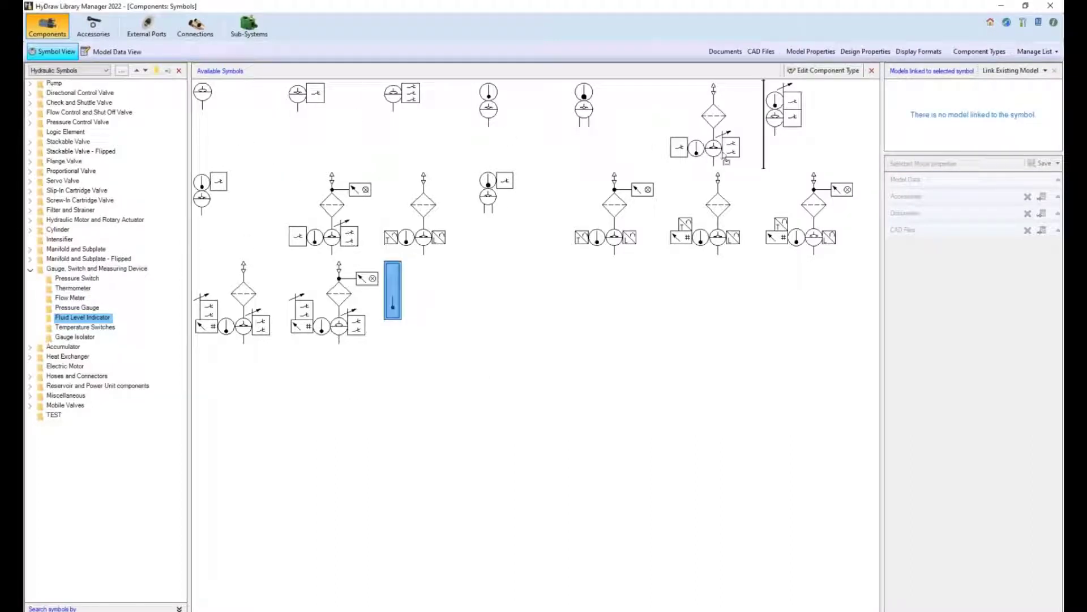
pyautogui.moveTo(291, 124); pyautogui.dragTo(290, 93)
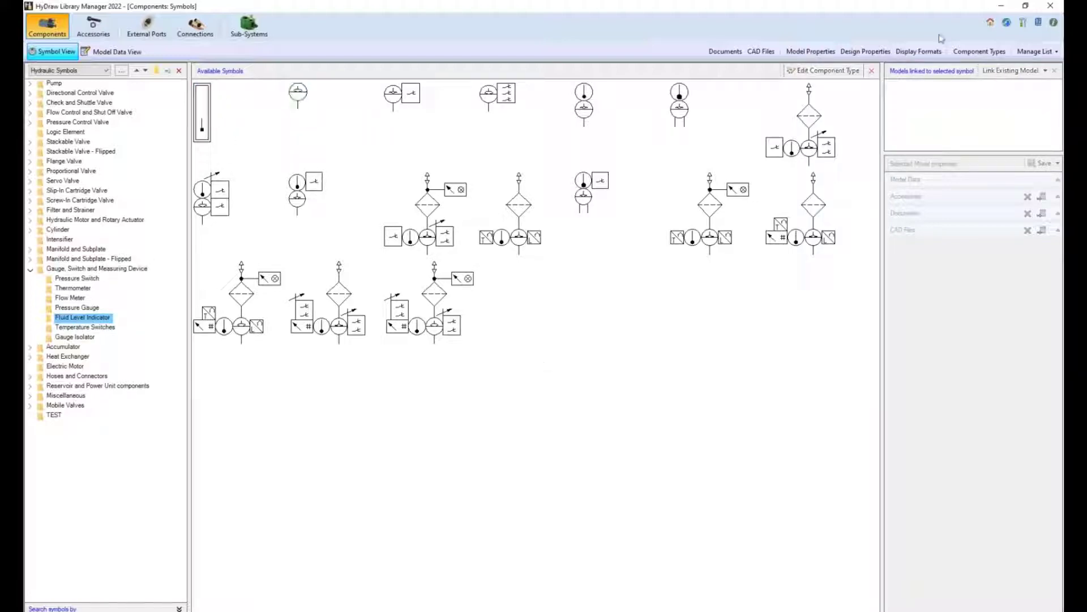
pyautogui.click(992, 24)
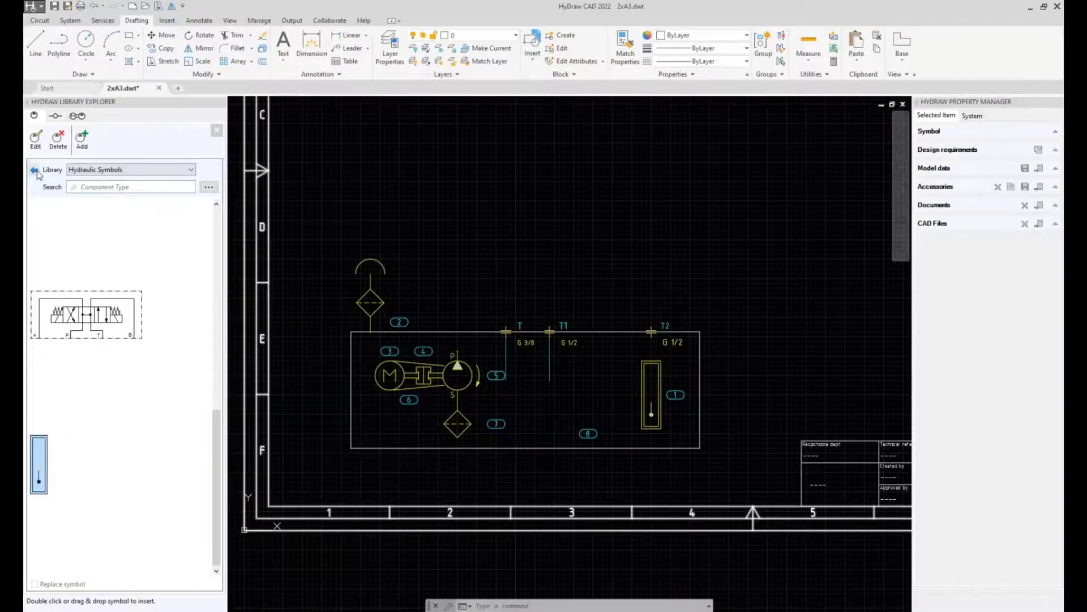
# Step: Return to HyDraw CAD and check the Fluid Level Indicator symbols for the relocated level gauge
pyautogui.click(35, 171)
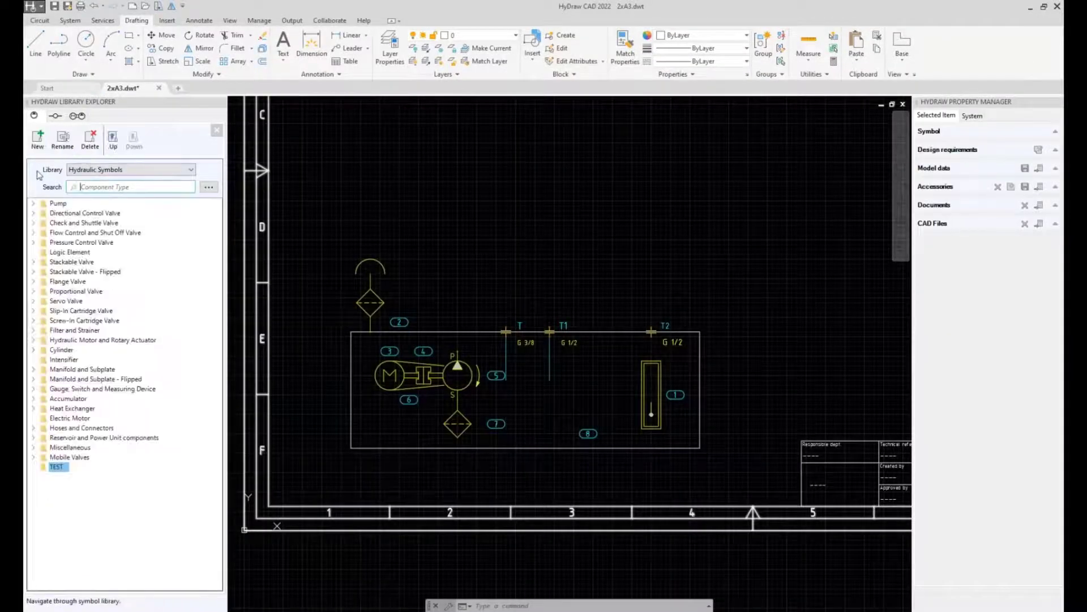
pyautogui.click(33, 390)
pyautogui.doubleClick(89, 438)
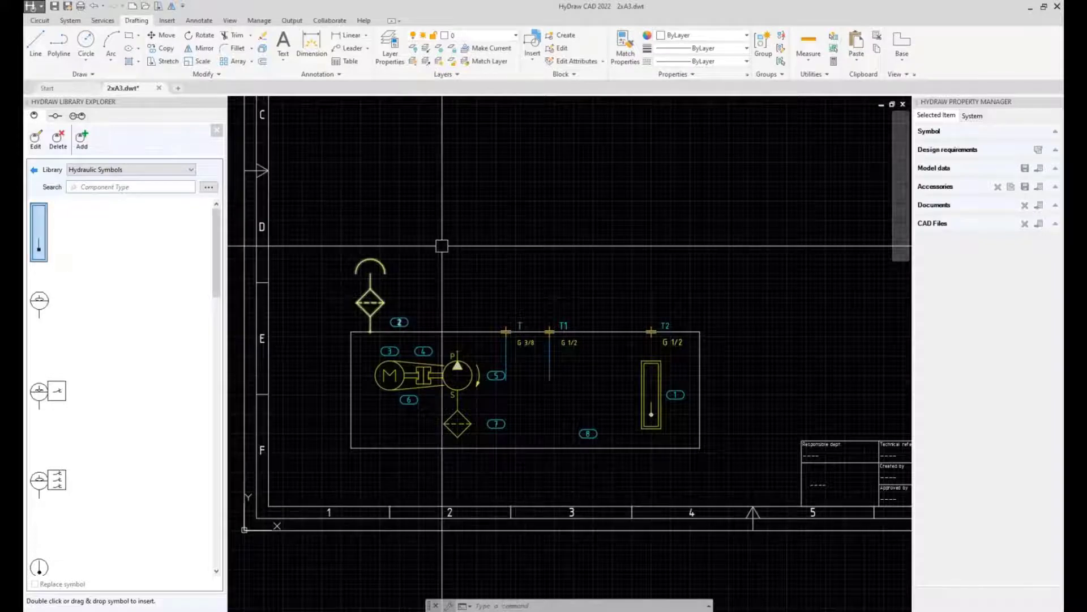
pyautogui.moveTo(217, 222); pyautogui.dragTo(215, 248)
pyautogui.scroll(3, 199, 250)
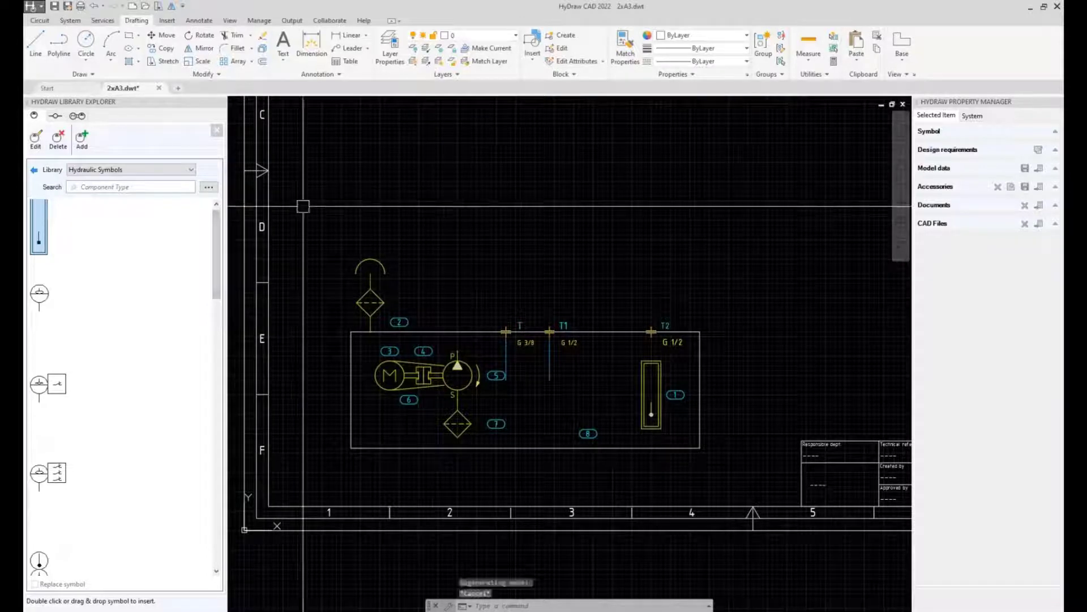
# Step: Leave library editing and open the advanced component search for hydraulic components on FluidPowerTools.com
pyautogui.scroll(-2, 498, 260)
pyautogui.moveTo(498, 260)
pyautogui.mouseDown(button='middle')
pyautogui.moveTo(510, 242)
pyautogui.moveTo(413, 286)
pyautogui.mouseUp(button='middle')
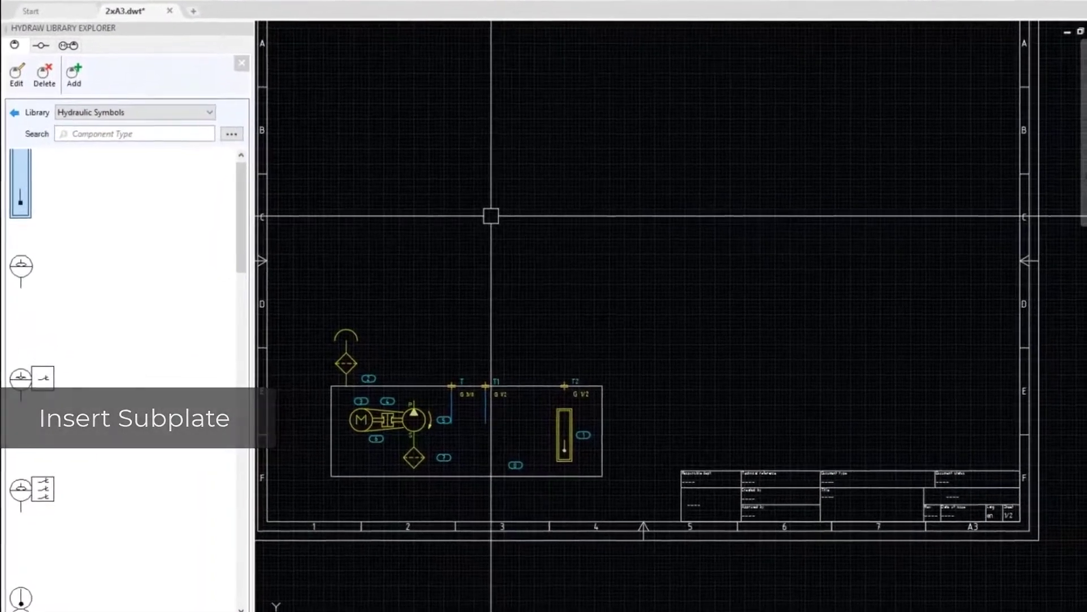
pyautogui.click(251, 49)
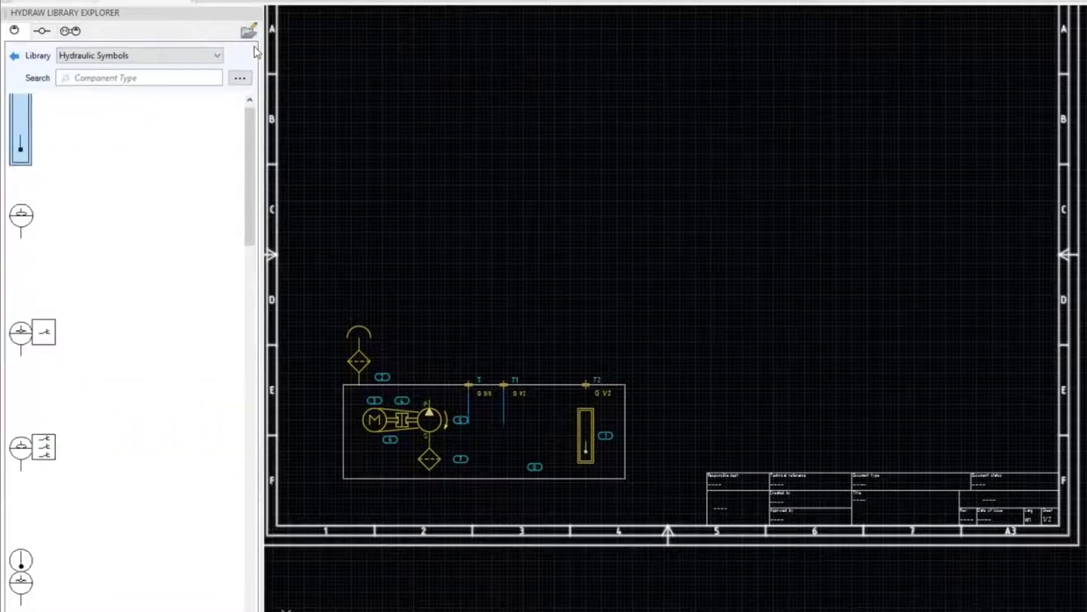
pyautogui.click(240, 79)
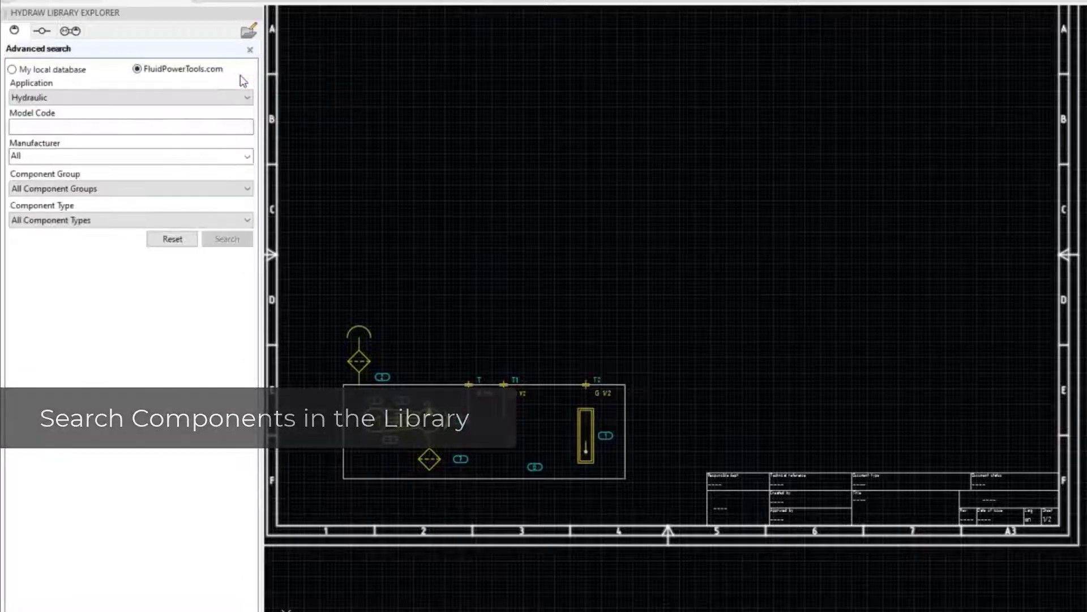
pyautogui.click(247, 157)
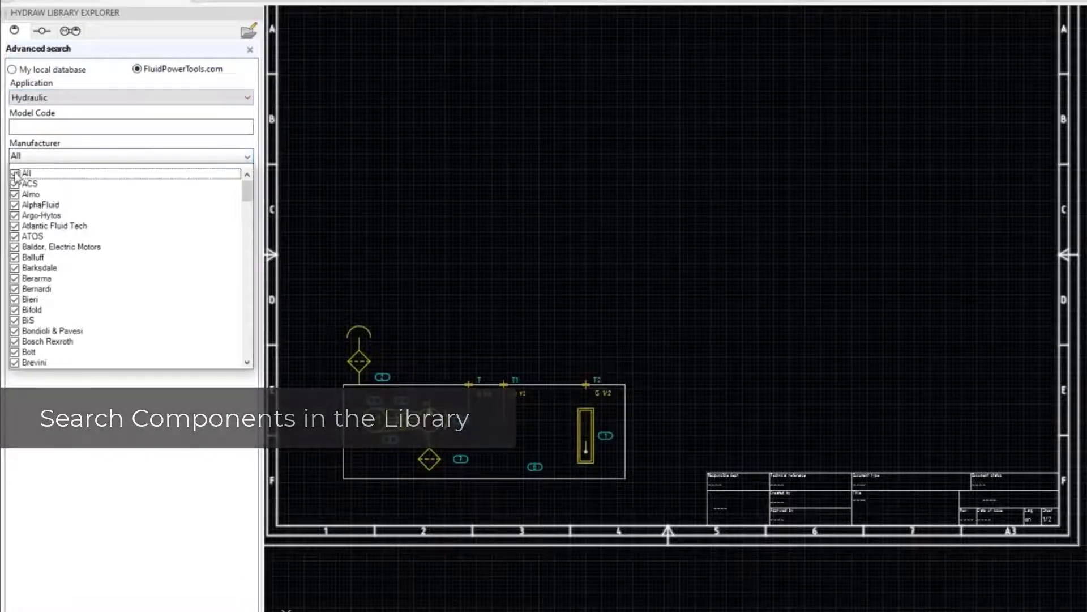
pyautogui.click(156, 54)
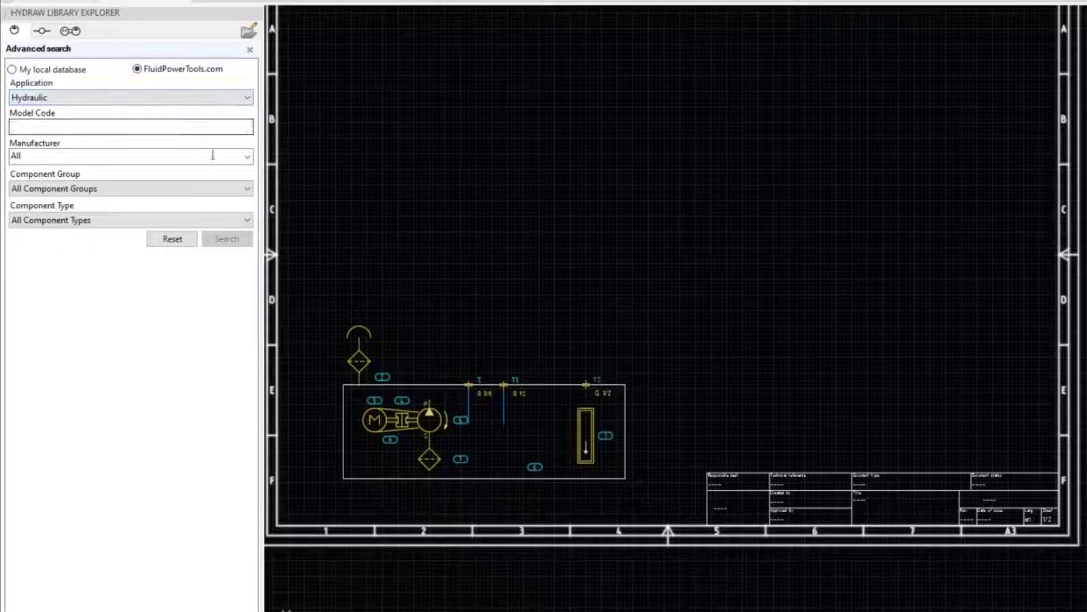
# Step: Restrict the manufacturer filter to Eurofluid only and run the component search
pyautogui.click(248, 156)
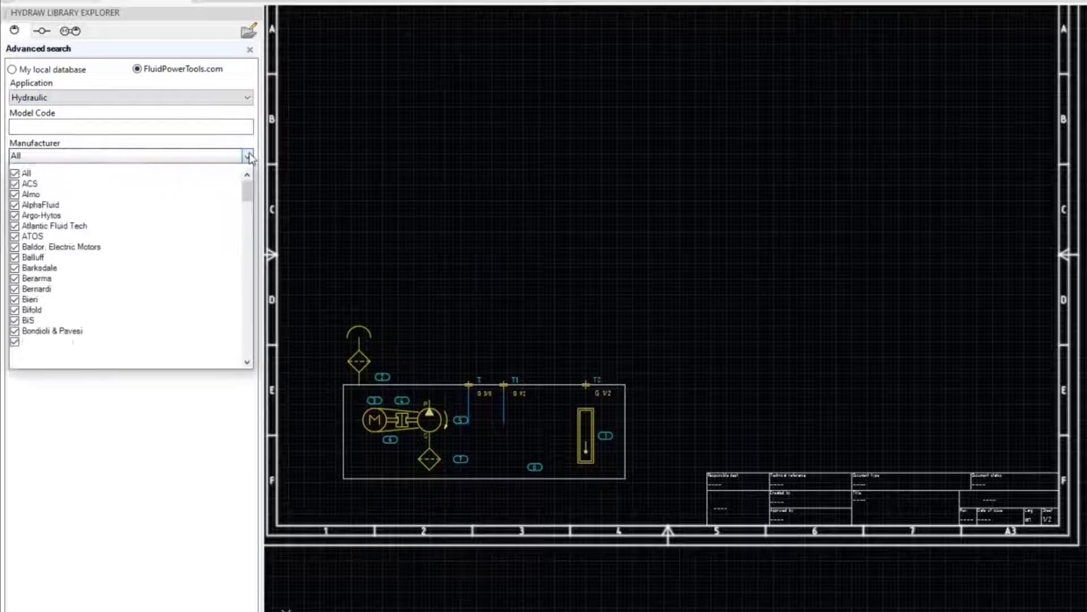
pyautogui.click(15, 174)
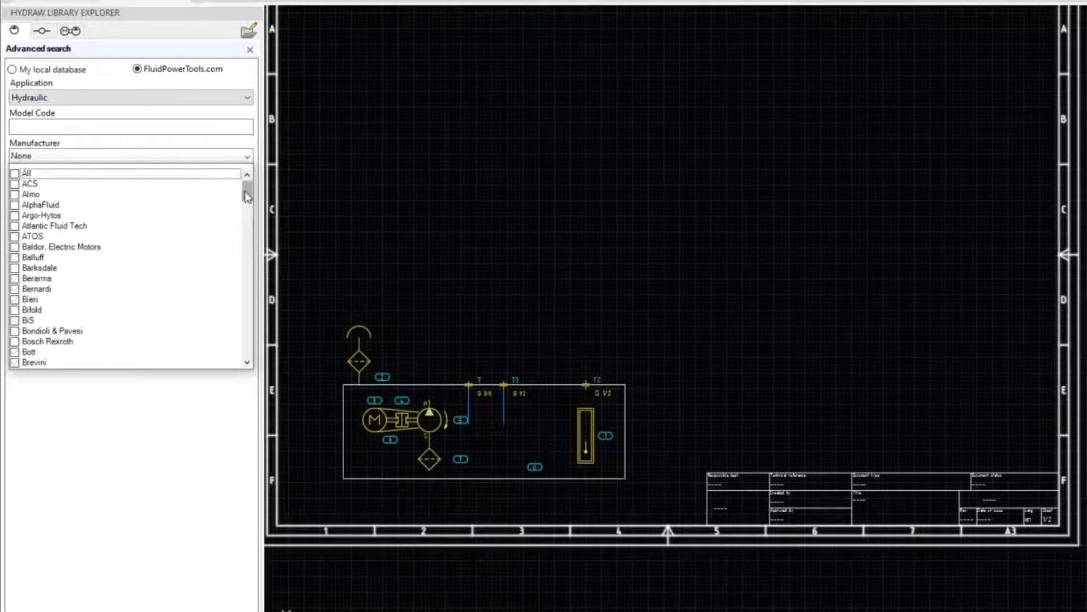
pyautogui.scroll(-20, 247, 197)
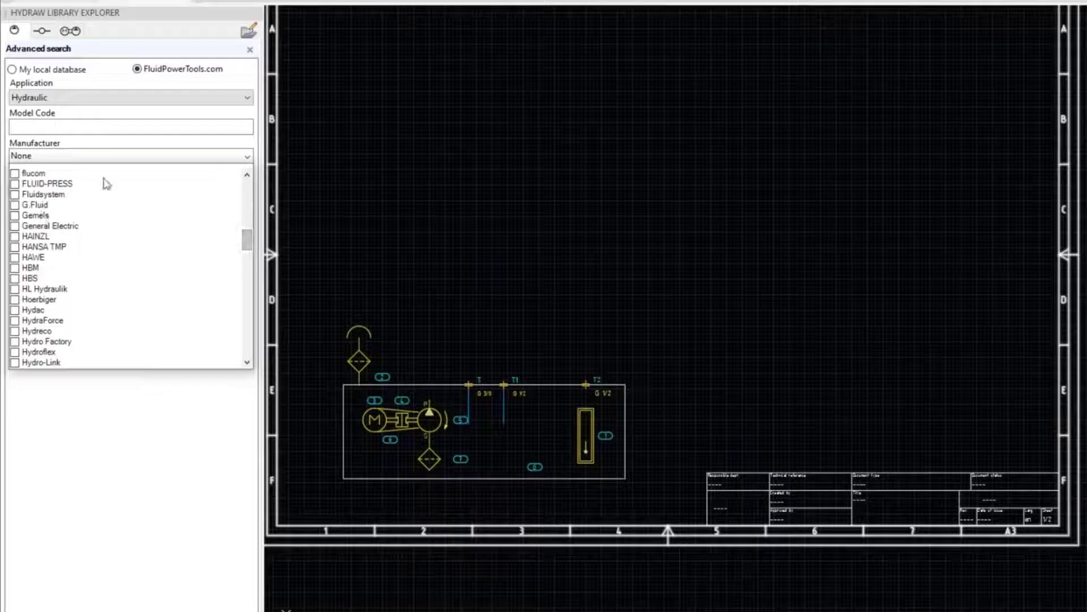
pyautogui.scroll(1, 85, 195)
pyautogui.click(14, 179)
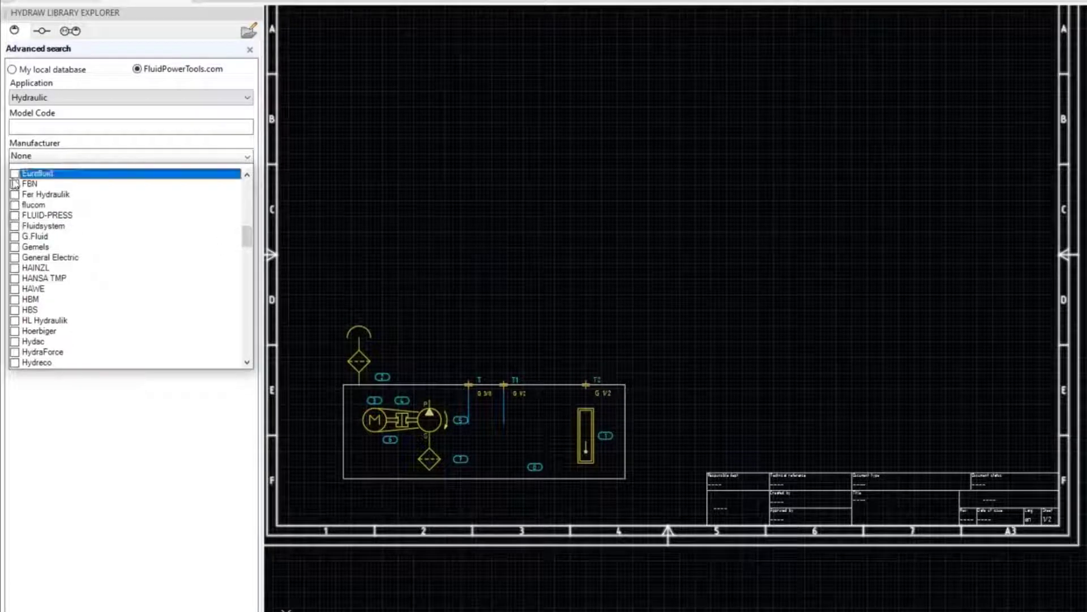
pyautogui.click(117, 424)
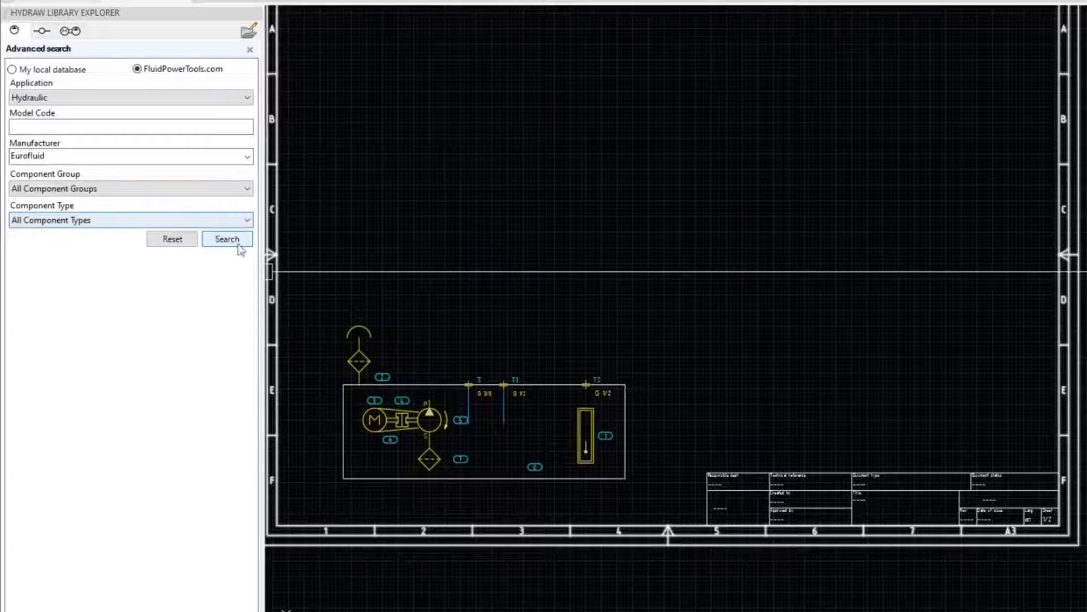
pyautogui.click(227, 239)
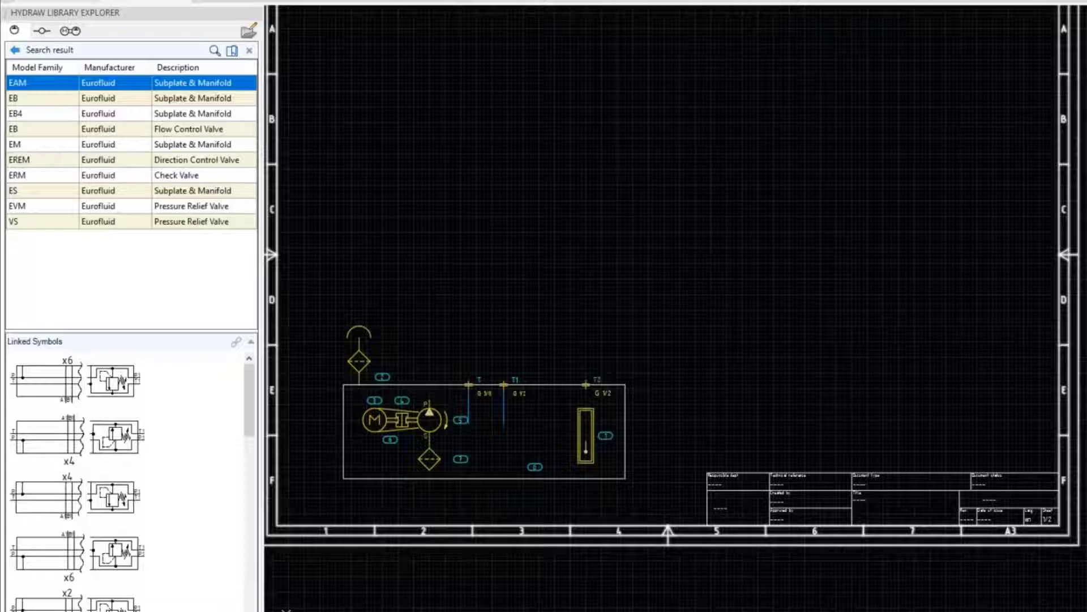
# Step: Insert the x2 subplate symbol of the Eurofluid EM family into the diagram above the tank
pyautogui.click(15, 145)
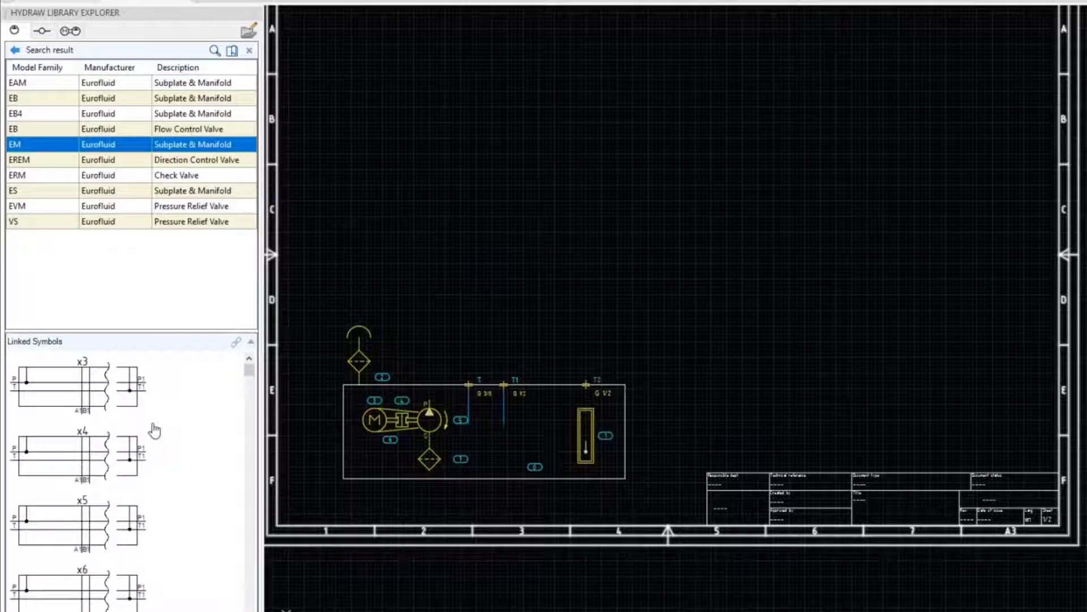
pyautogui.scroll(-2, 155, 431)
pyautogui.click(120, 543)
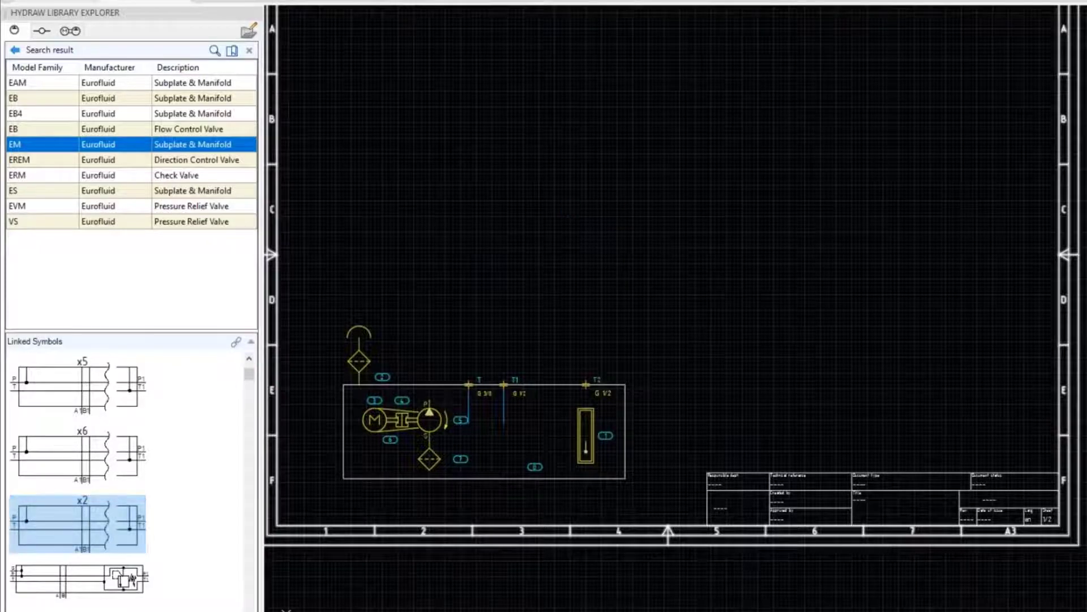
pyautogui.scroll(4, 589, 232)
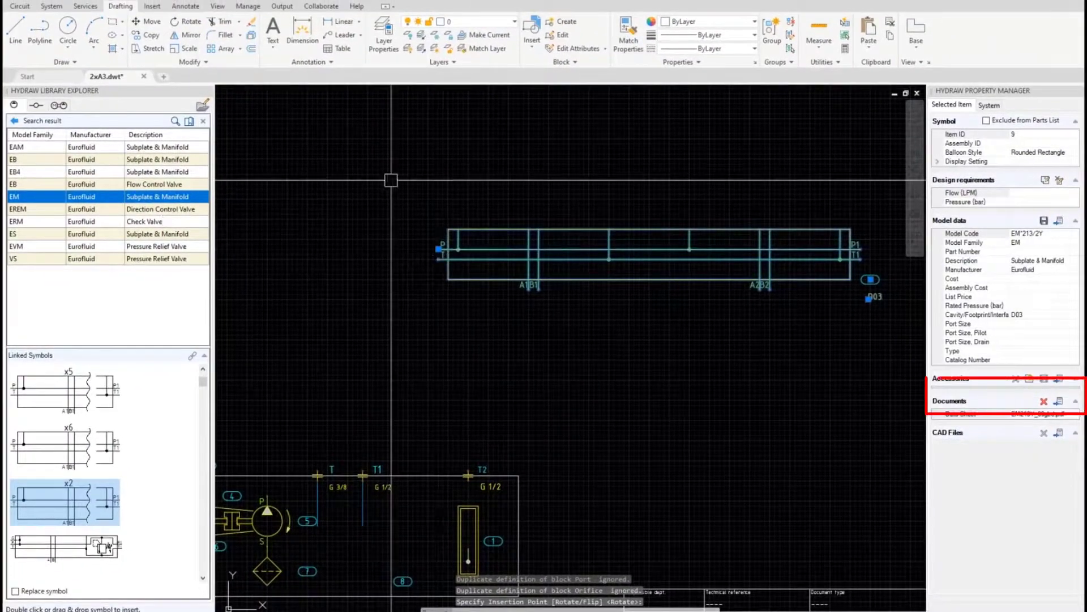
# Step: View the EM213Y_09gbd.pdf data sheet linked to the inserted subplate and return to the drawing
pyautogui.click(984, 415)
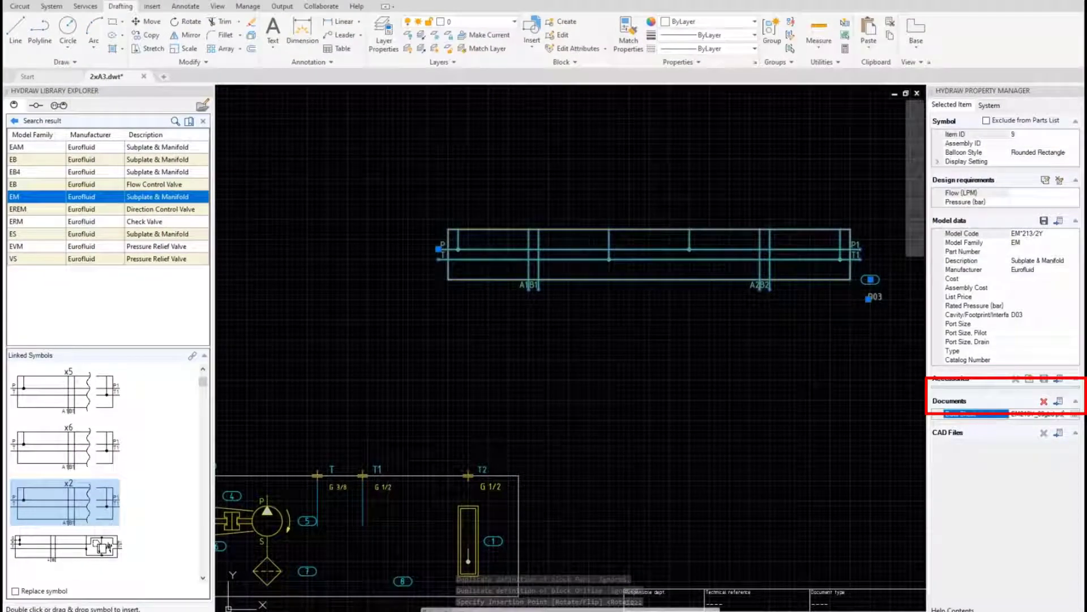
pyautogui.click(1075, 414)
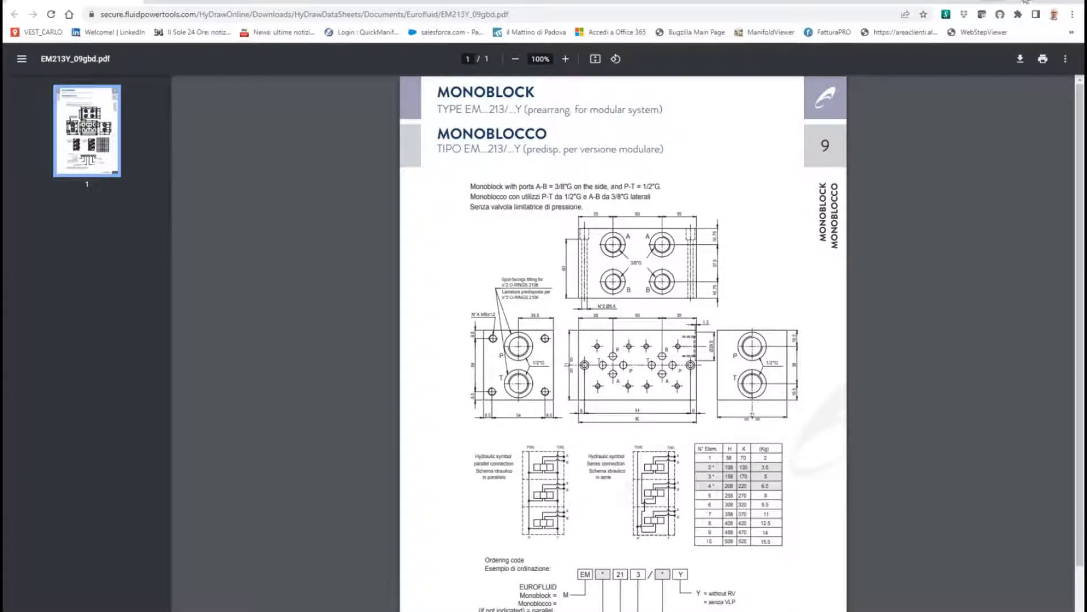
pyautogui.click(1025, 1)
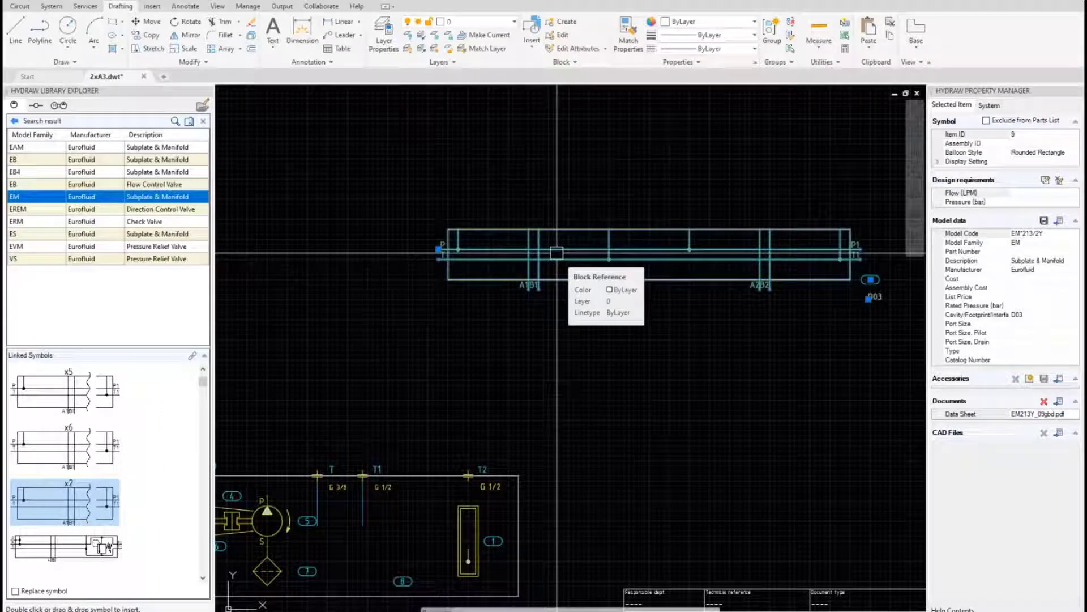
# Step: Open the subplate symbol for editing and move ports A1 and B1 outward, away from their vertical lines on either side
pyautogui.rightClick(519, 253)
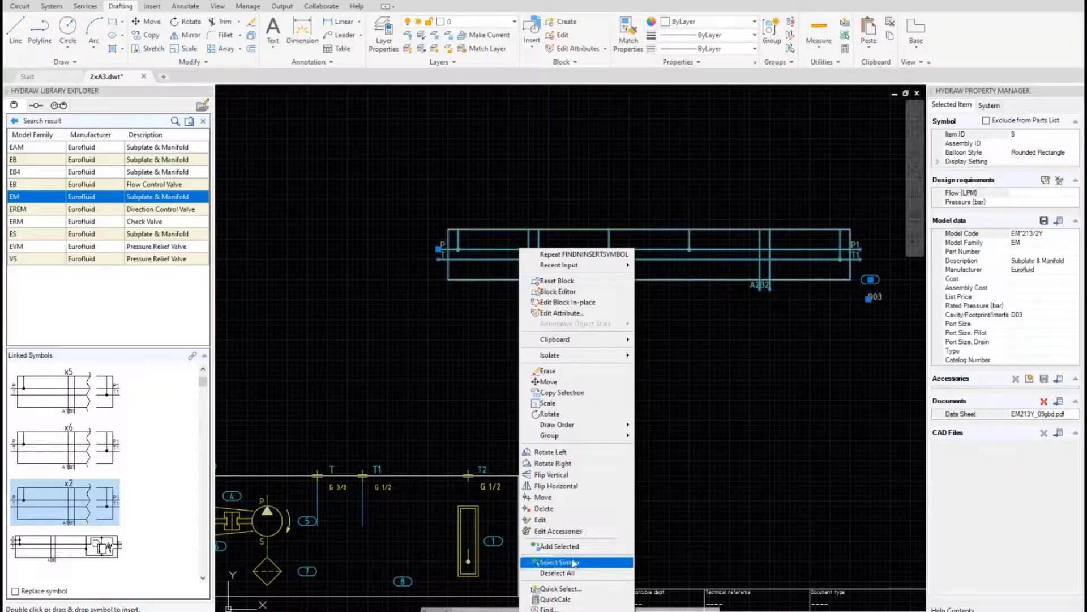
pyautogui.click(560, 522)
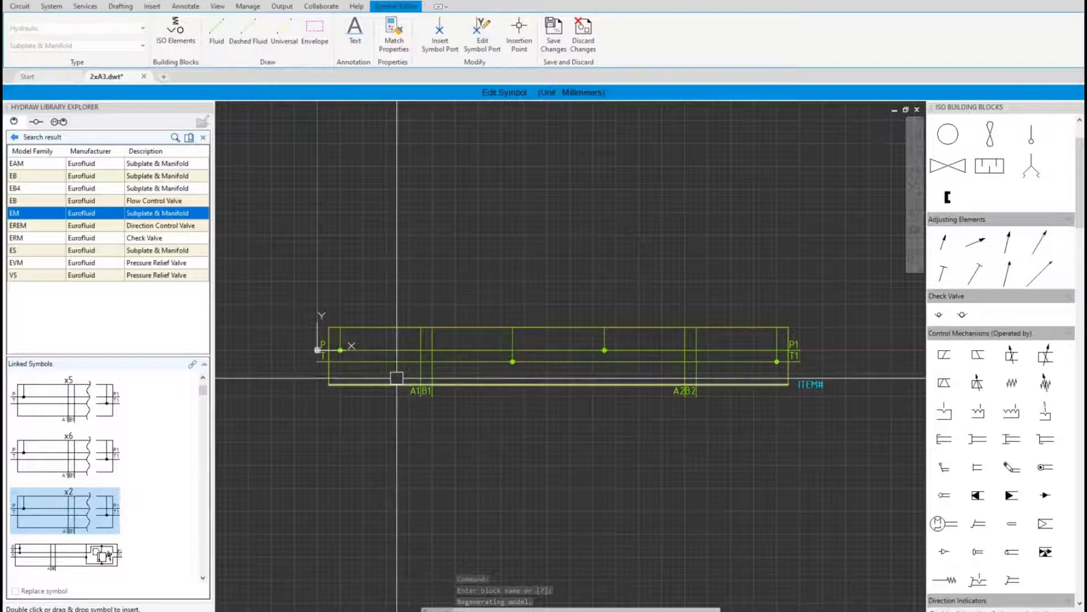
pyautogui.scroll(4, 396, 377)
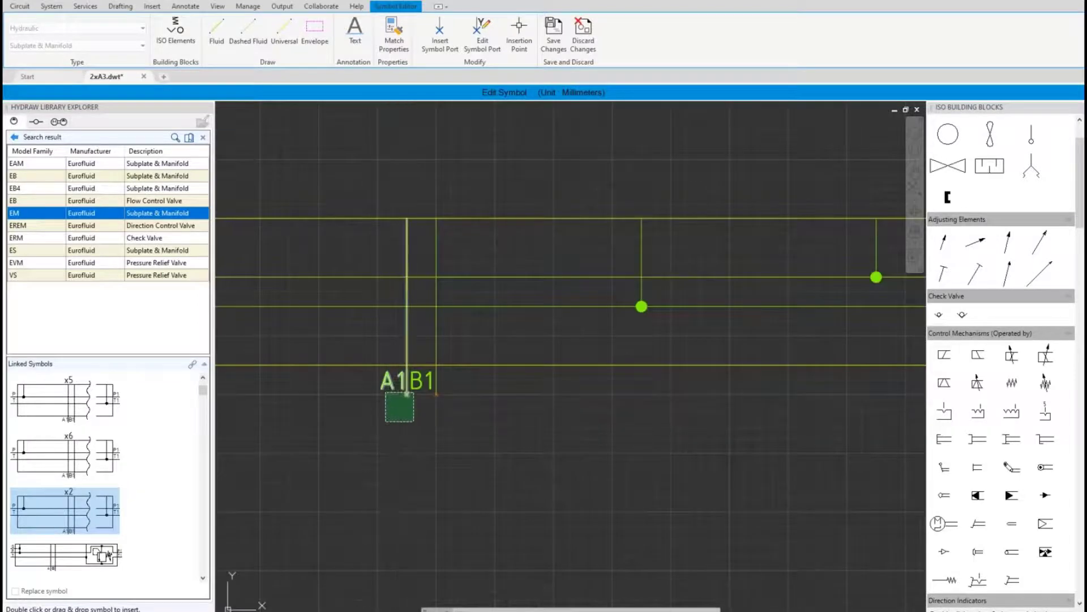
pyautogui.press('Escape')
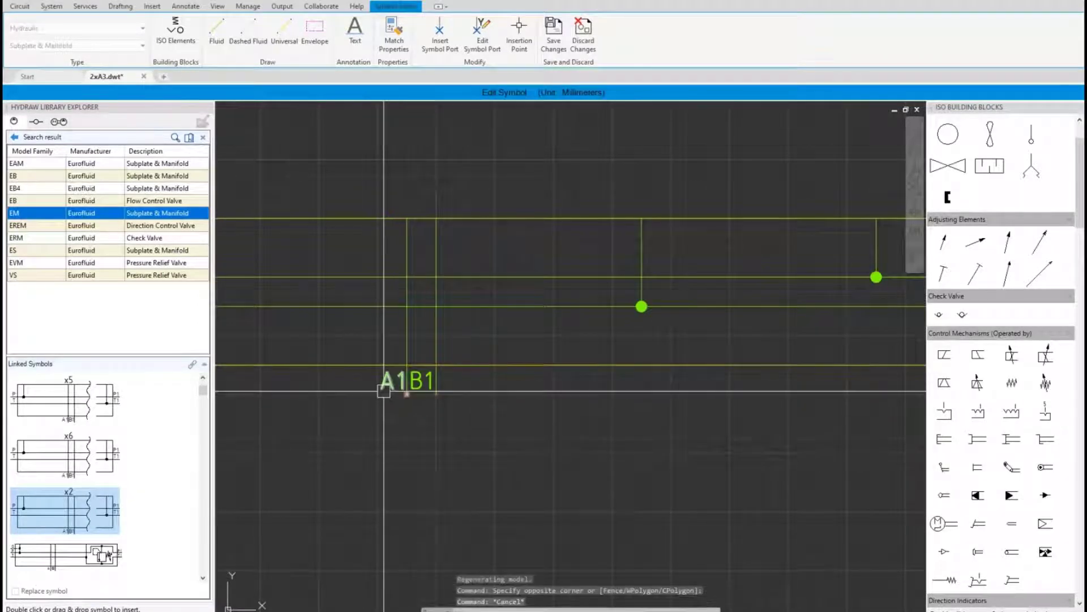
pyautogui.click(383, 391)
pyautogui.click(379, 388)
pyautogui.click(320, 389)
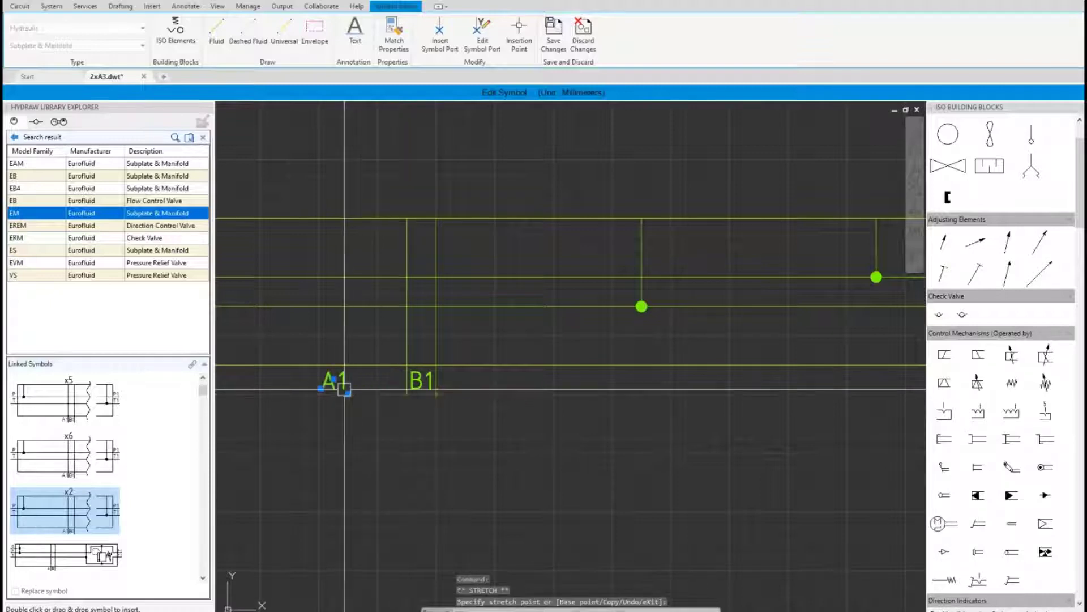
pyautogui.click(422, 385)
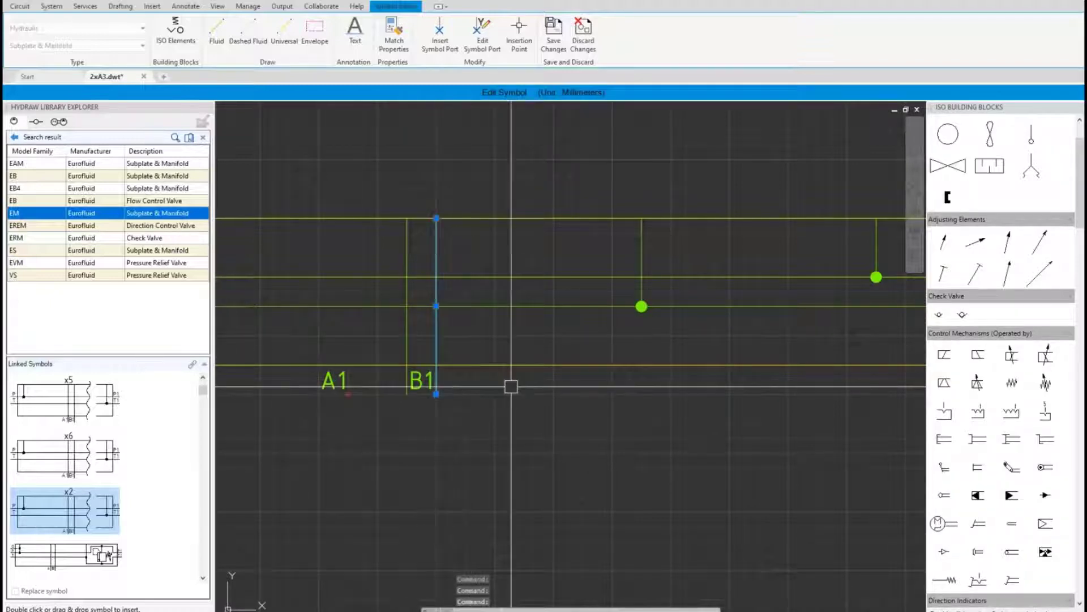
pyautogui.click(436, 394)
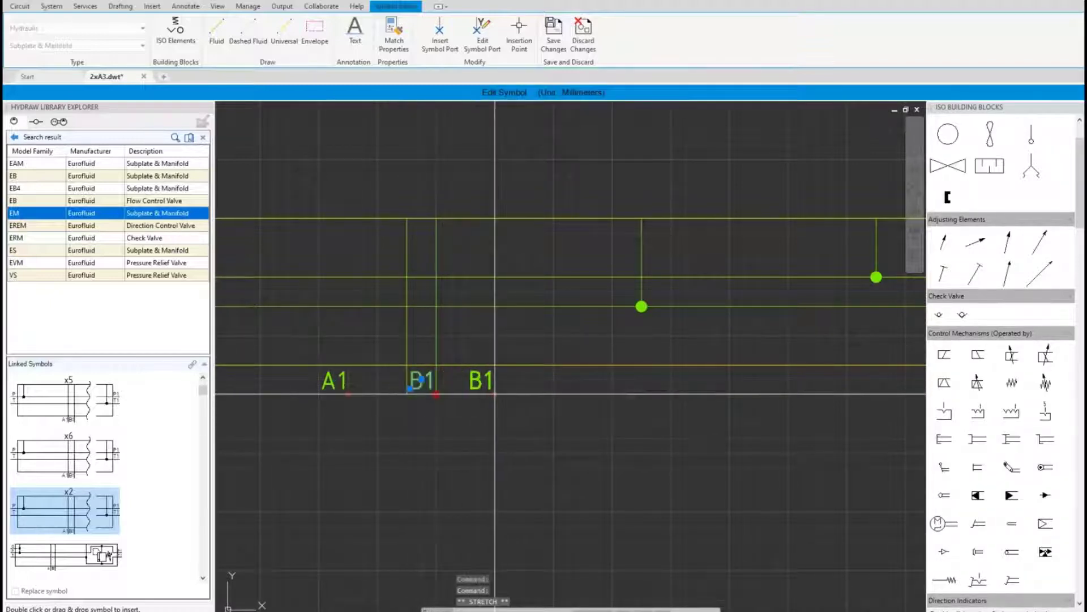
pyautogui.click(494, 394)
pyautogui.press('Escape')
# Step: Shorten the two vertical A1 and B1 lines so both end just above the subplate's lower edge
pyautogui.click(456, 411)
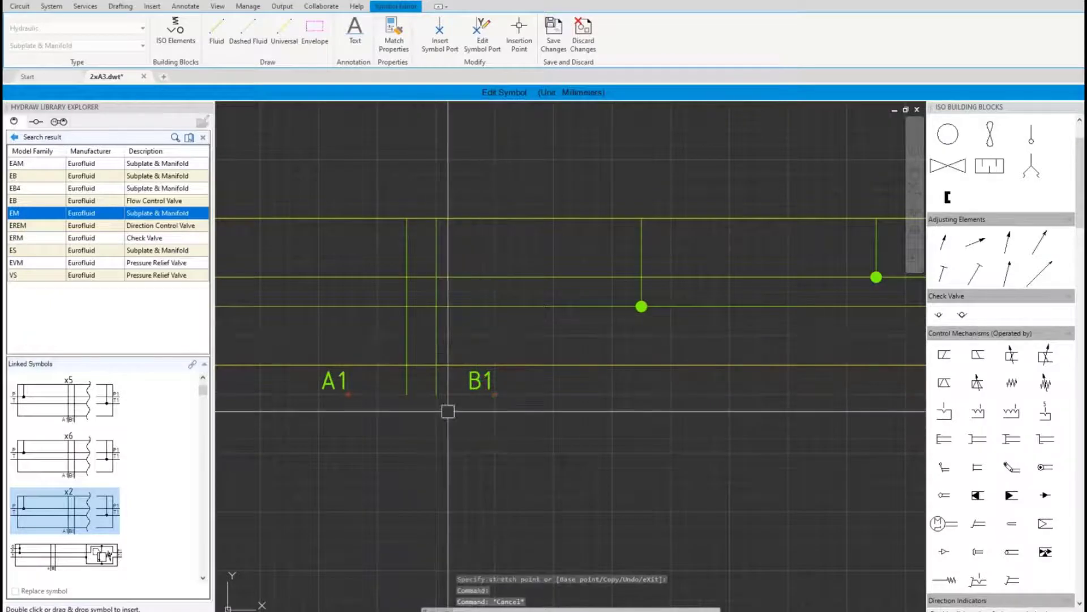
pyautogui.click(392, 389)
pyautogui.click(407, 389)
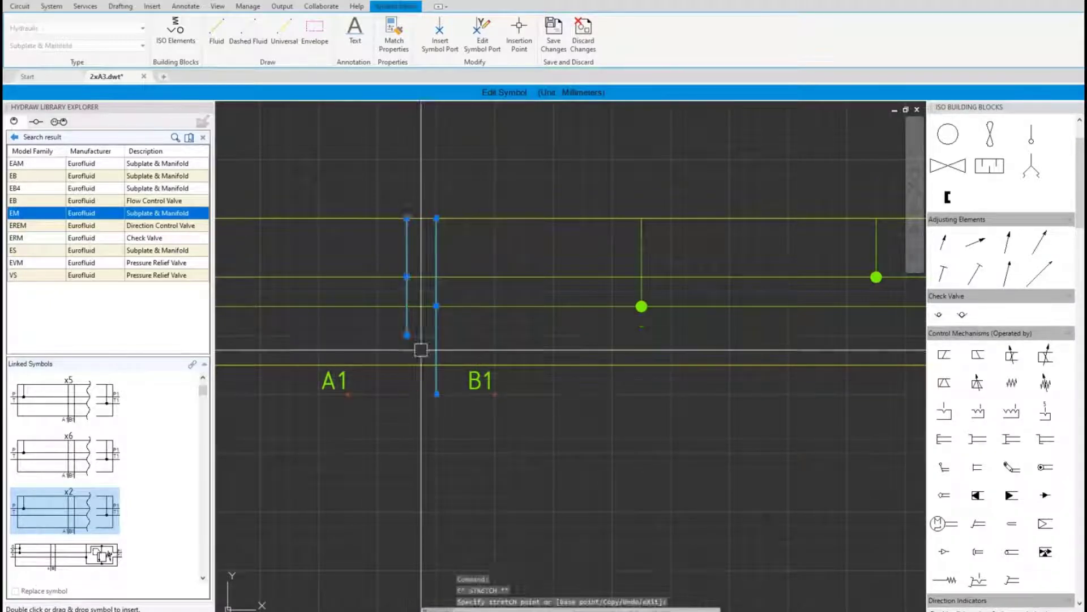
pyautogui.click(437, 393)
pyautogui.click(436, 335)
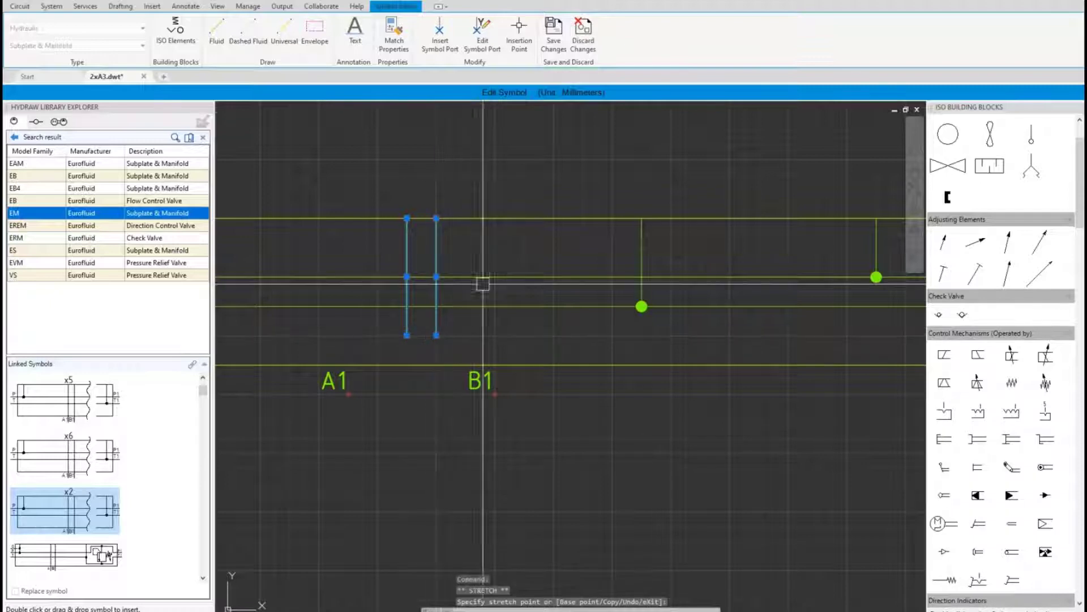
# Step: Draw stepped fluid lines joining relocated ports A1 and B1 to their shortened vertical lines, trimming the A1 line's overshoot to the corner
pyautogui.click(216, 31)
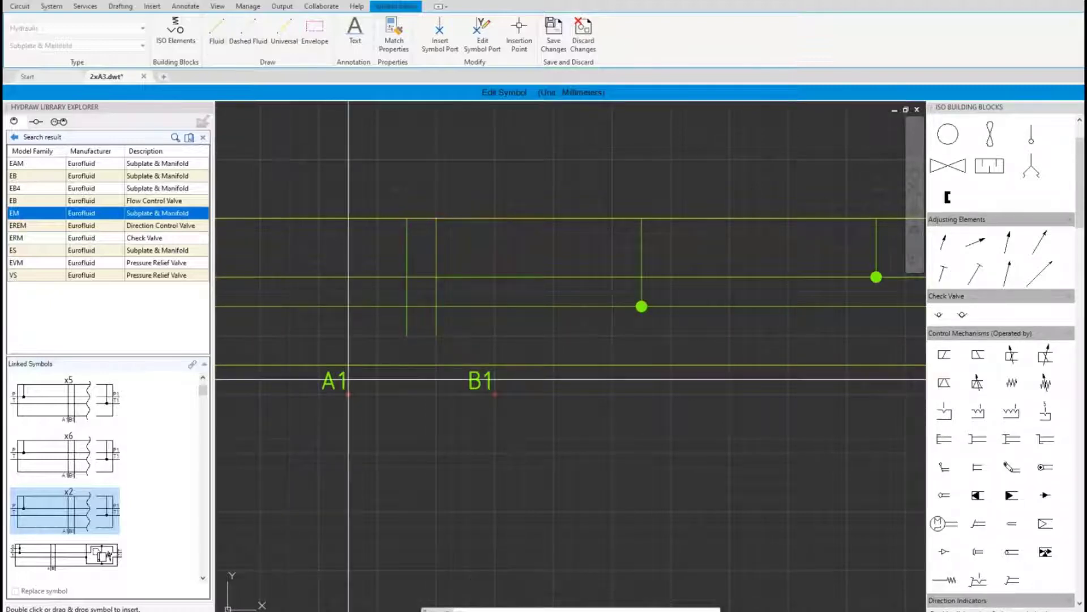
pyautogui.click(348, 321)
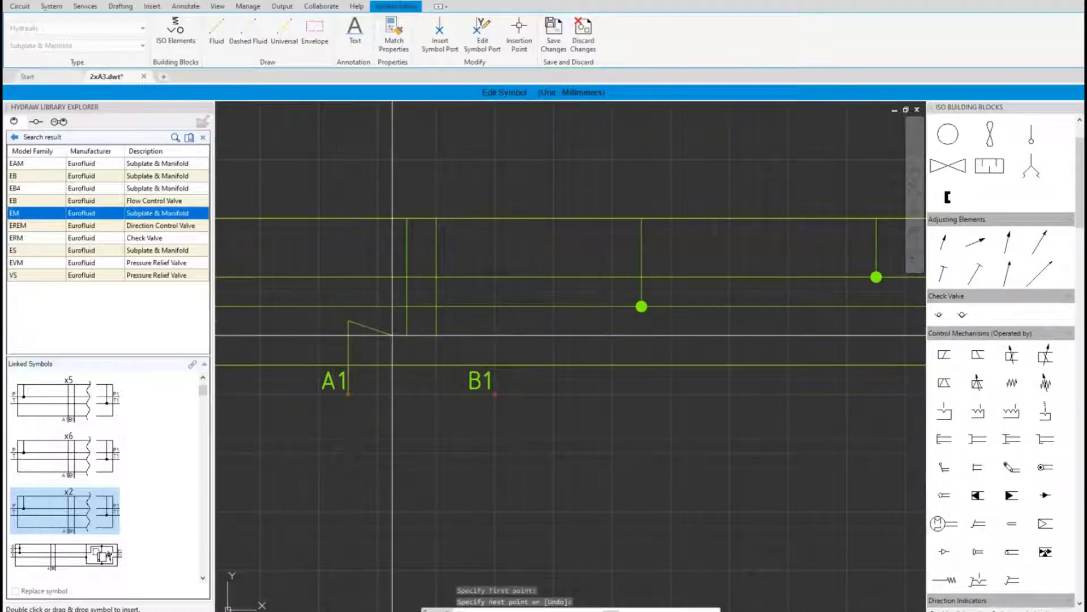
pyautogui.press('Return')
pyautogui.press('Return')
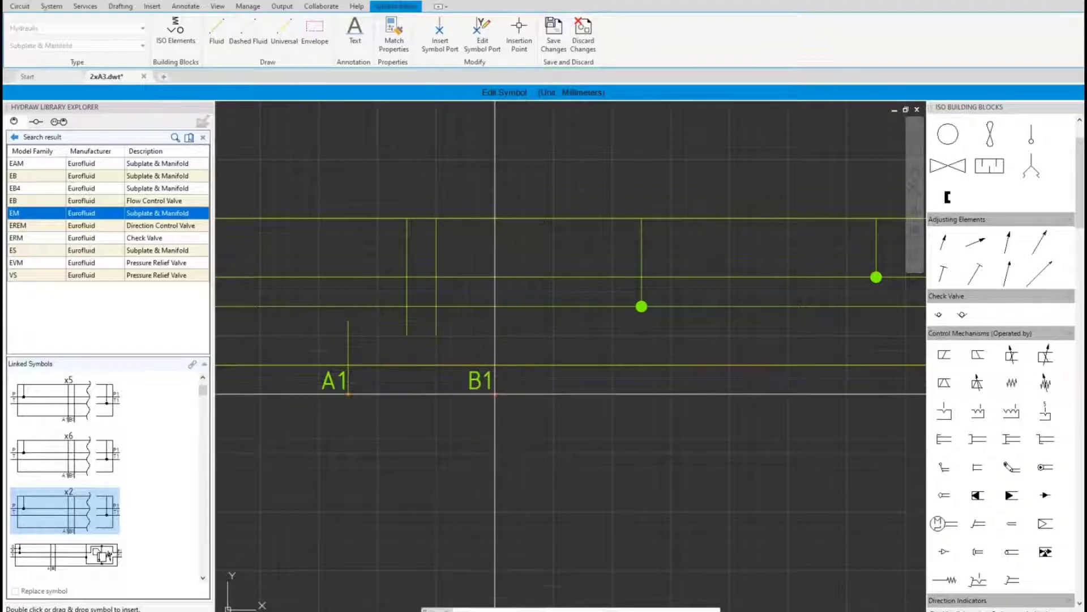
pyautogui.click(436, 335)
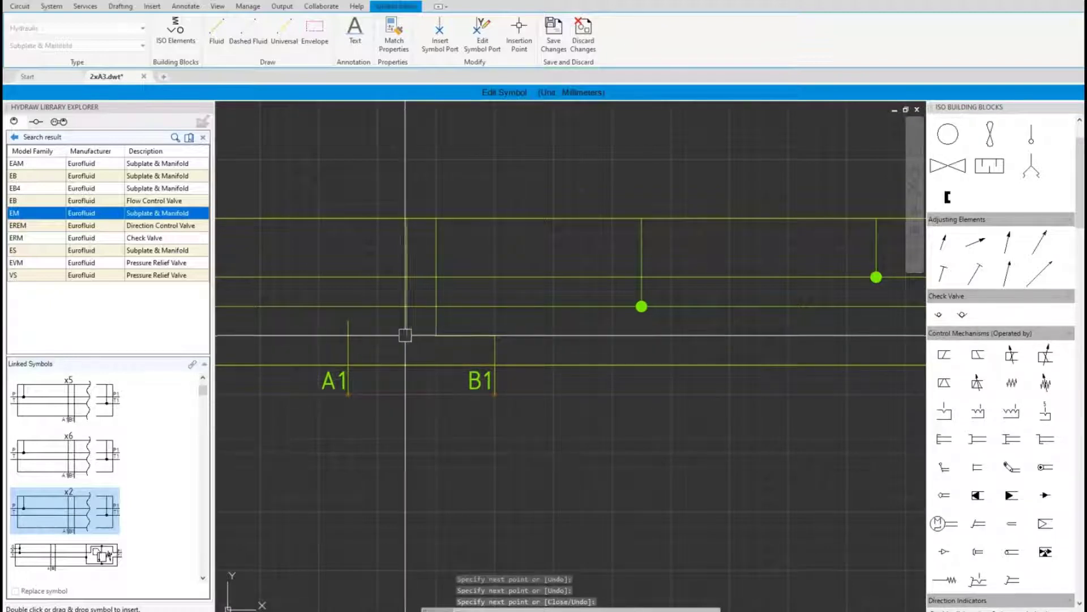
pyautogui.click(348, 335)
pyautogui.click(348, 321)
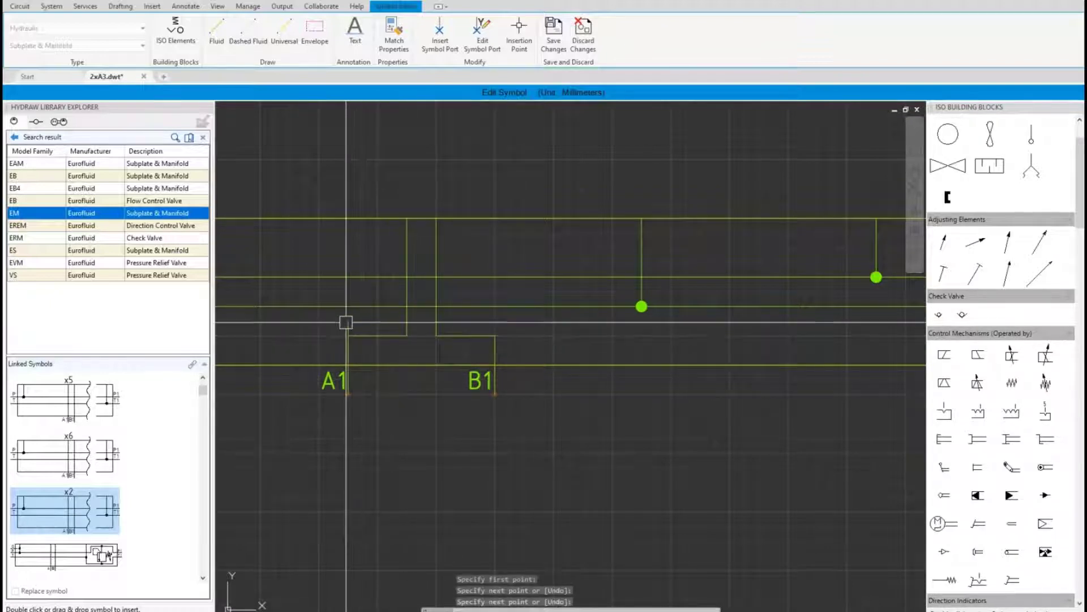
pyautogui.press('Return')
pyautogui.click(348, 321)
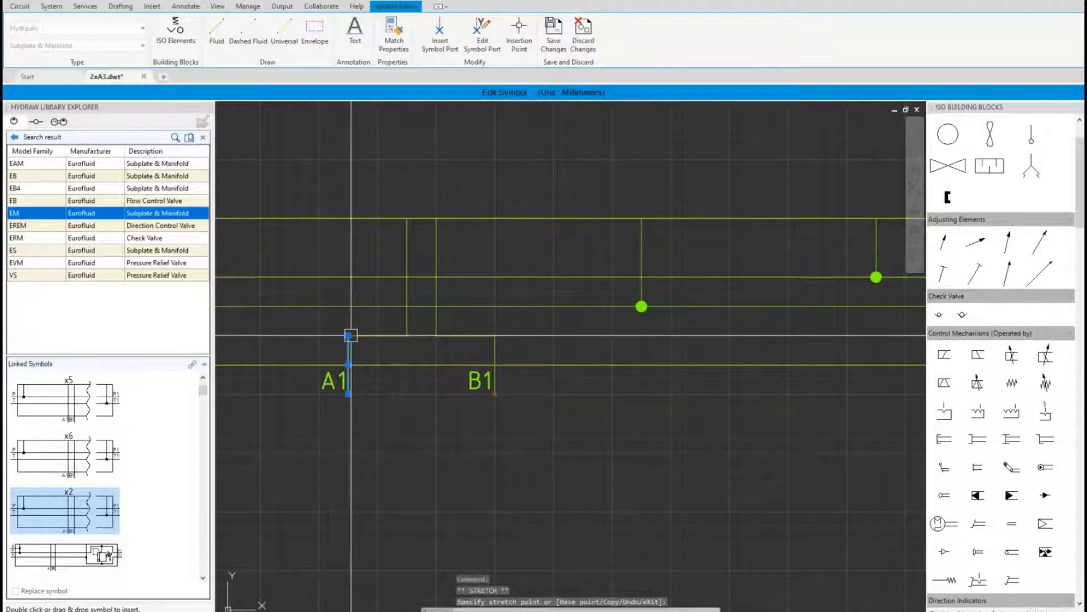
pyautogui.scroll(-3, 348, 321)
pyautogui.moveTo(430, 308); pyautogui.dragTo(544, 285, button='middle')
pyautogui.press('Escape')
pyautogui.press('Escape')
# Step: Delete the two straight vertical lines leading to ports A2 and B2
pyautogui.scroll(-2, 658, 313)
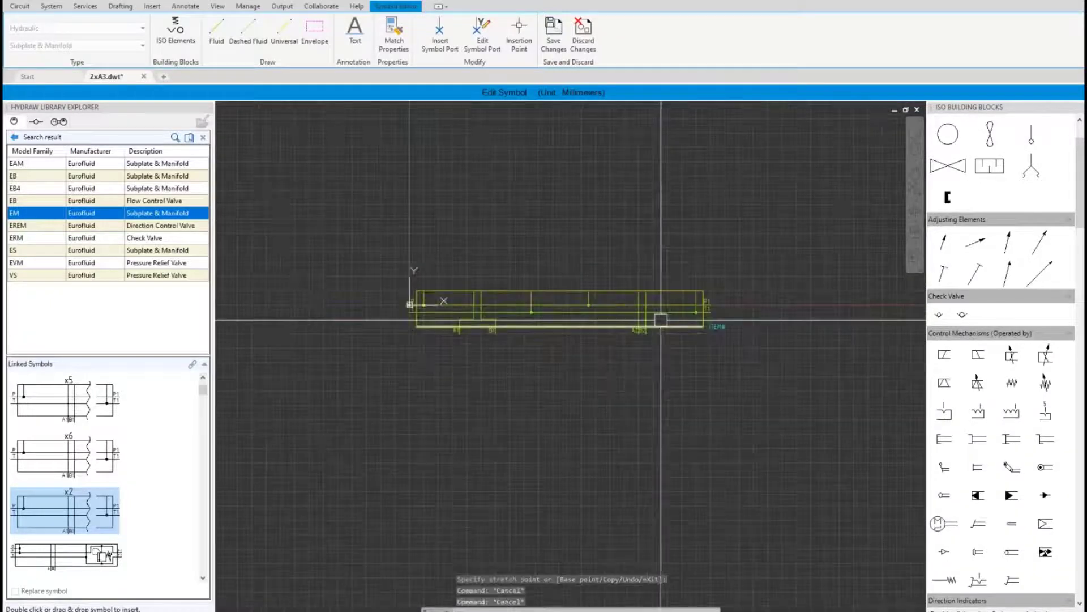
pyautogui.scroll(4, 660, 318)
pyautogui.click(582, 310)
pyautogui.click(633, 318)
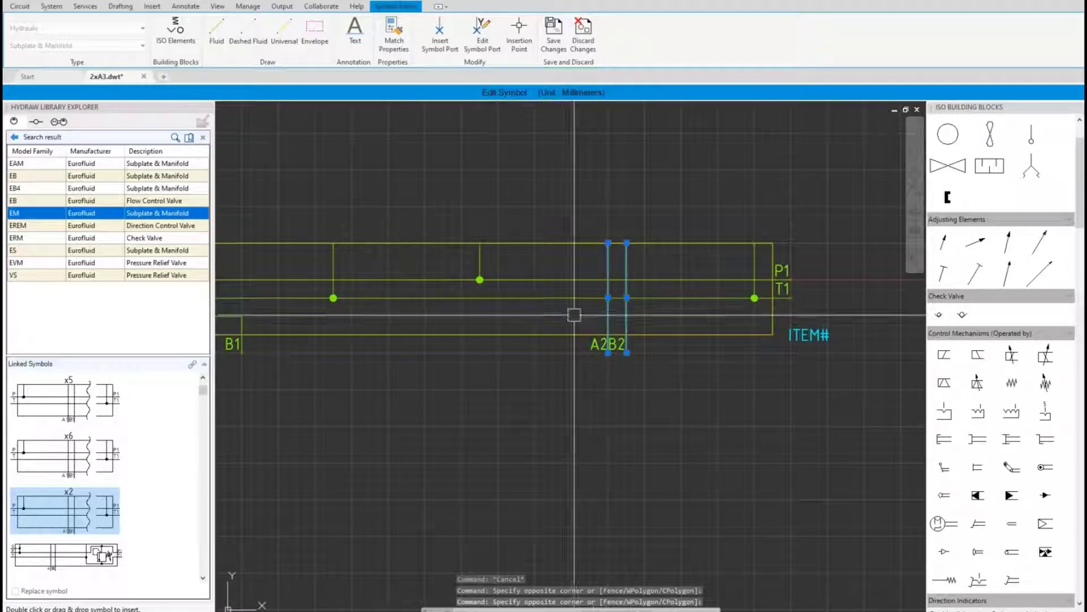
pyautogui.press('Delete')
# Step: Copy the stepped A1 and B1 fluid lines to the A2 and B2 station, aligned with the subplate's upper edge
pyautogui.scroll(-2, 495, 304)
pyautogui.scroll(2, 389, 329)
pyautogui.click(375, 315)
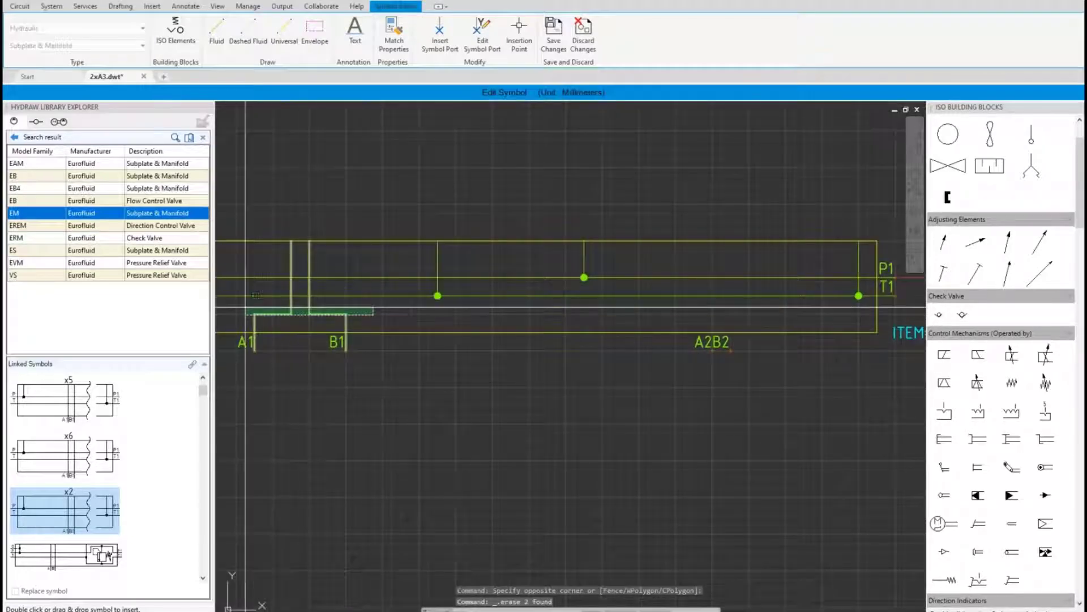
pyautogui.click(245, 309)
pyautogui.rightClick(260, 279)
pyautogui.click(303, 391)
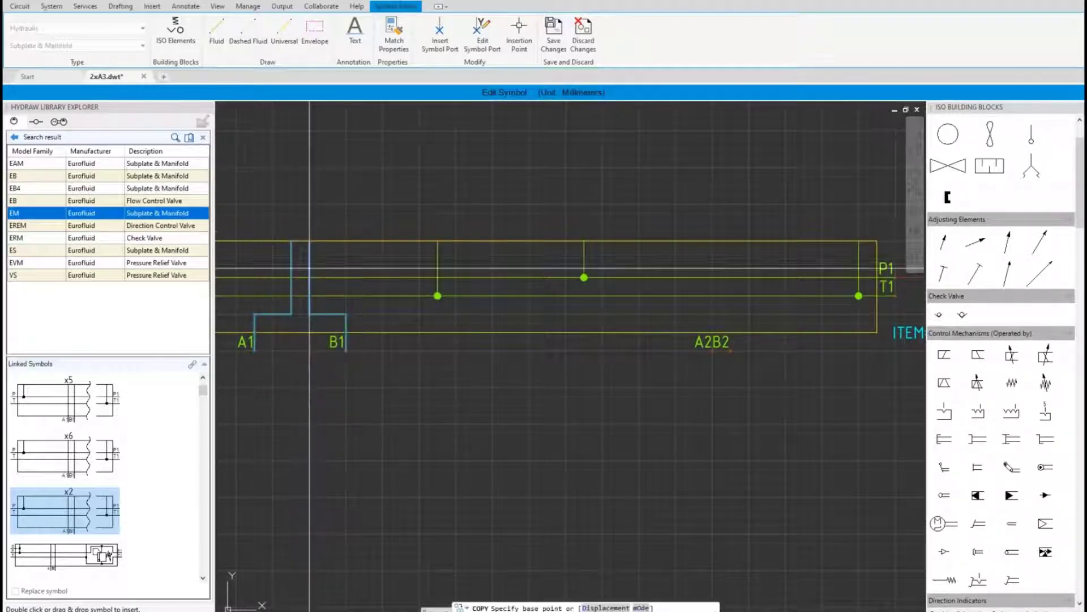
pyautogui.click(309, 241)
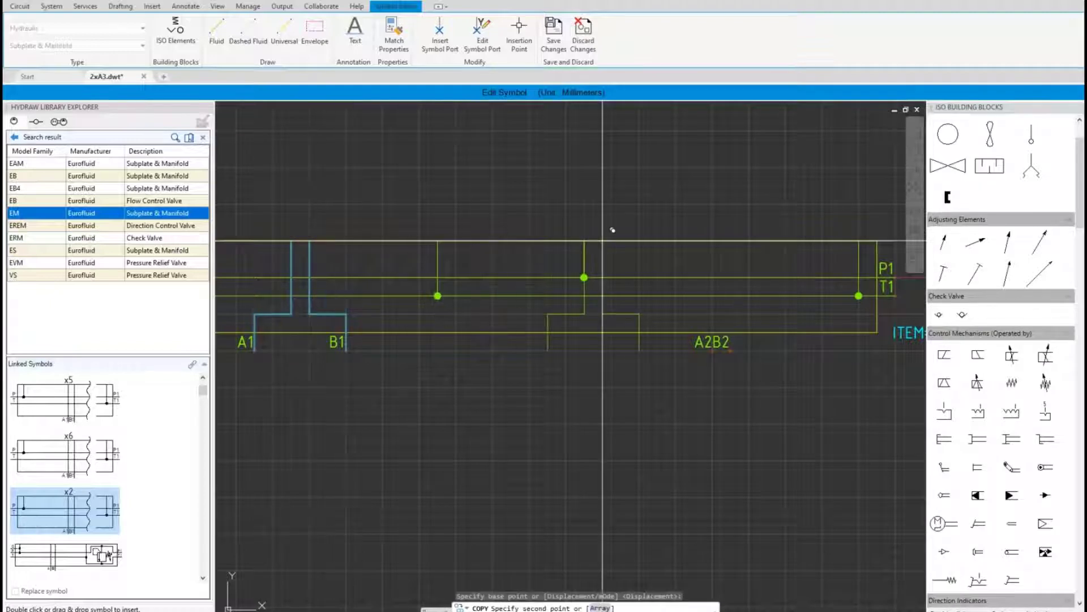
pyautogui.click(731, 241)
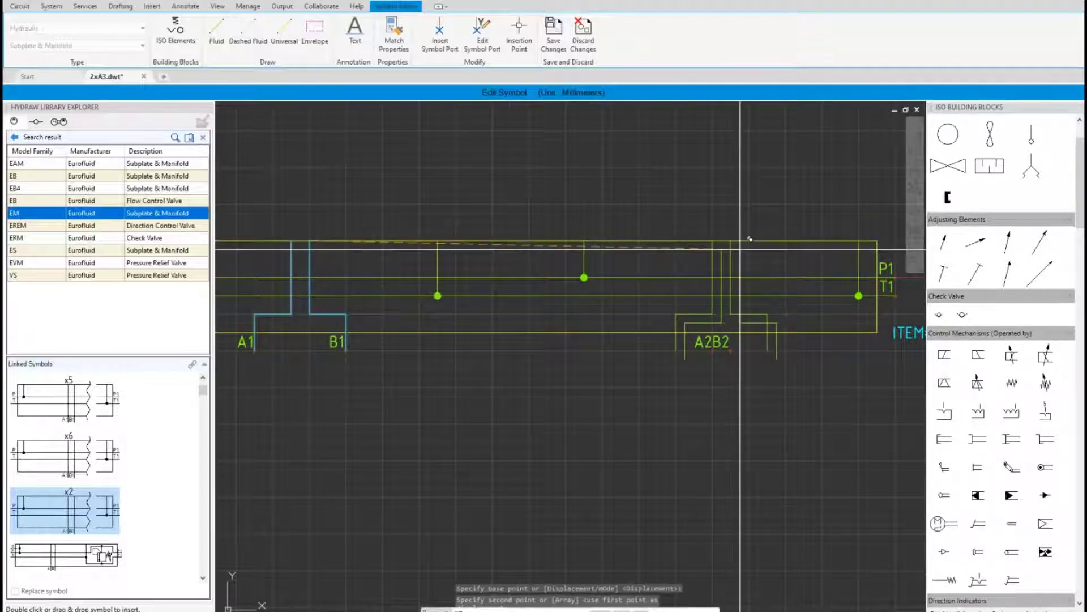
pyautogui.press('Escape')
# Step: Move ports B2 and A2 outward onto the lower ends of the copied stepped lines
pyautogui.click(728, 341)
pyautogui.scroll(1, 728, 341)
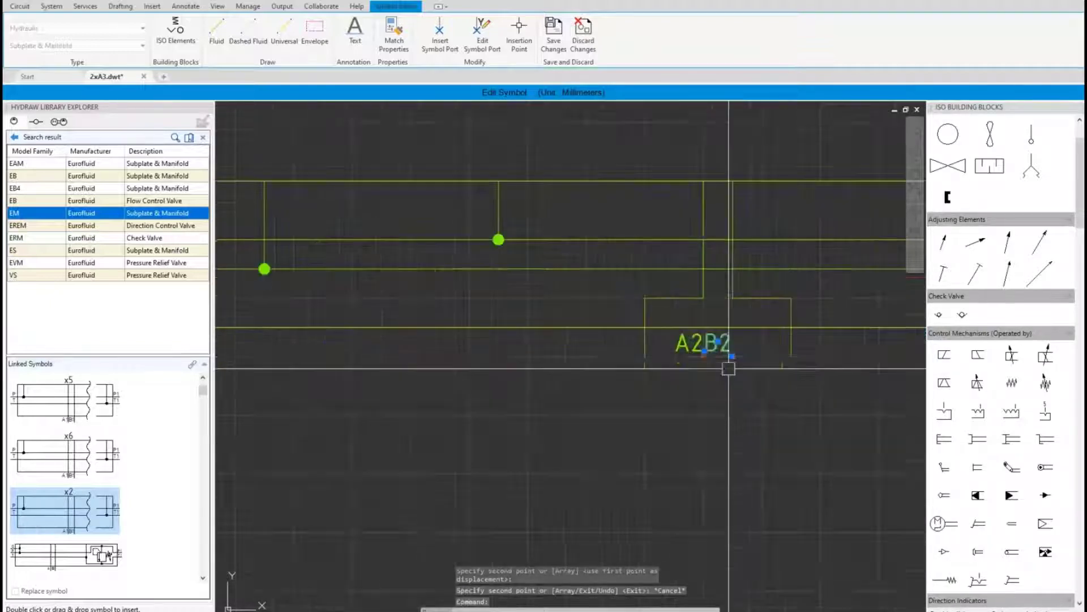
pyautogui.click(734, 355)
pyautogui.click(791, 355)
pyautogui.press('Escape')
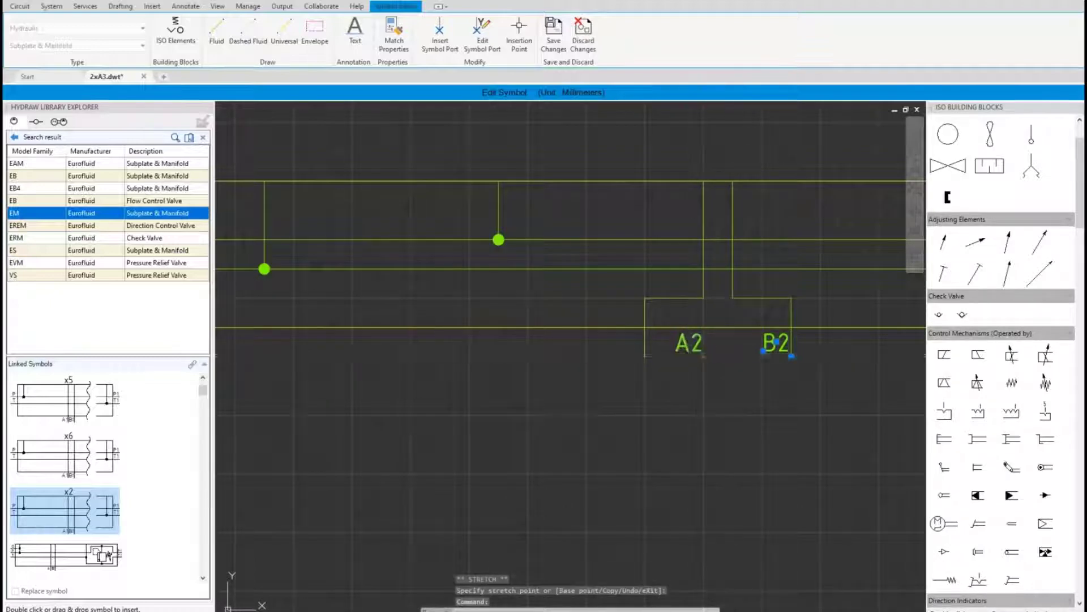
pyautogui.click(700, 347)
pyautogui.click(703, 356)
pyautogui.click(646, 349)
pyautogui.scroll(-2, 646, 349)
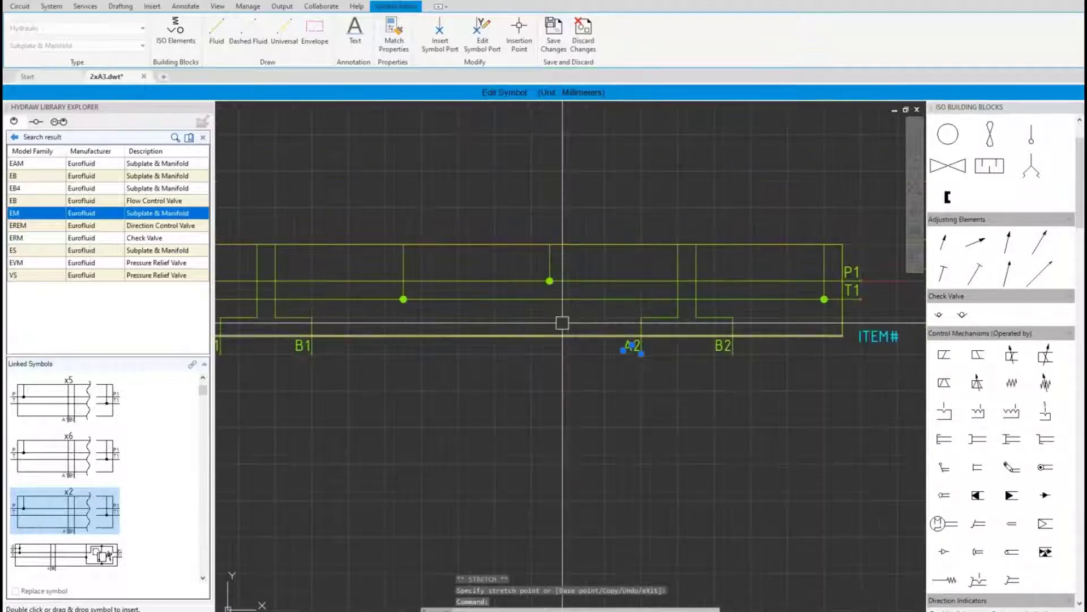
pyautogui.press('Escape')
pyautogui.moveTo(493, 323); pyautogui.dragTo(614, 308, button='middle')
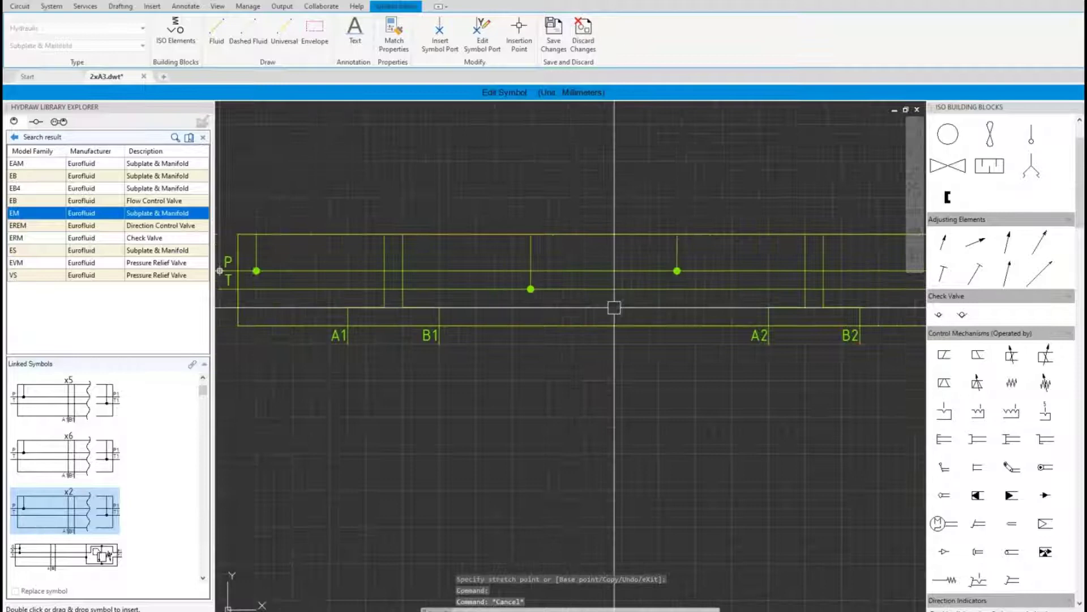
# Step: Assign the subplate's horizontal T line to the ISO_LIN_RES layer
pyautogui.click(300, 289)
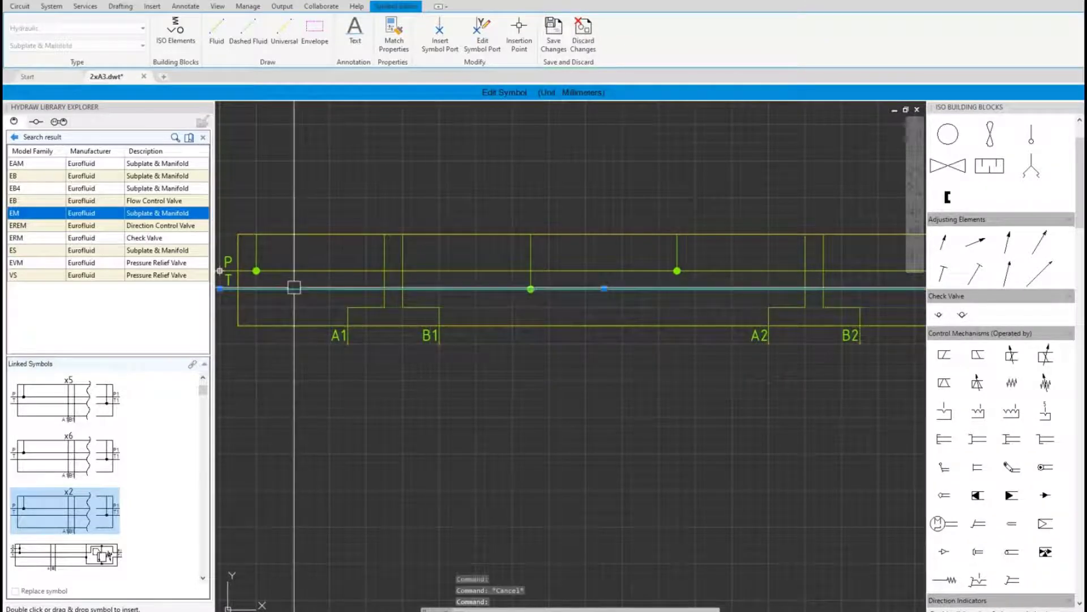
pyautogui.click(127, 11)
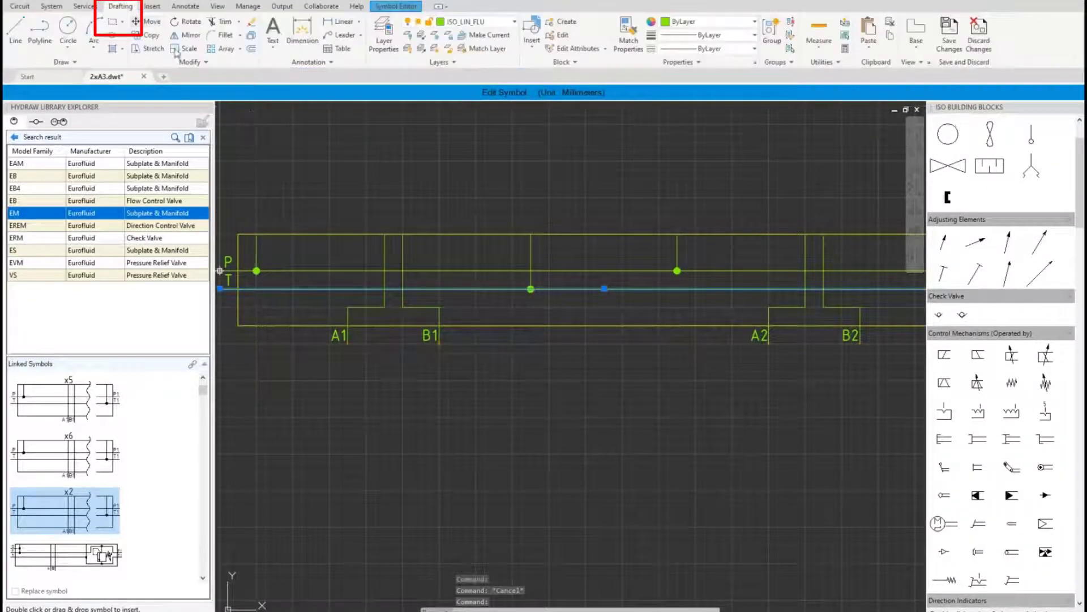
pyautogui.click(514, 22)
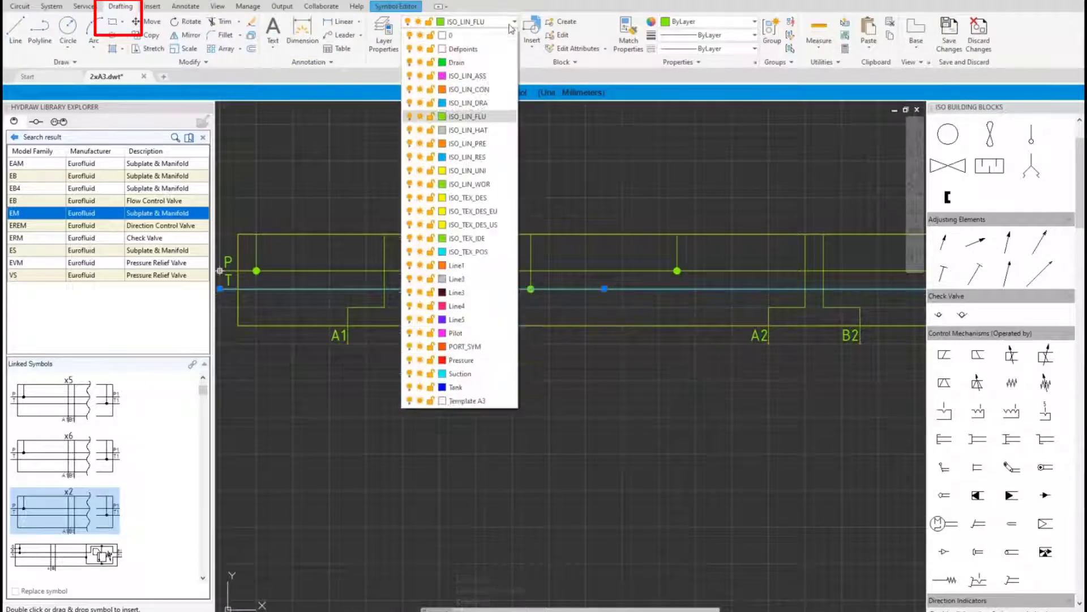
pyautogui.click(125, 12)
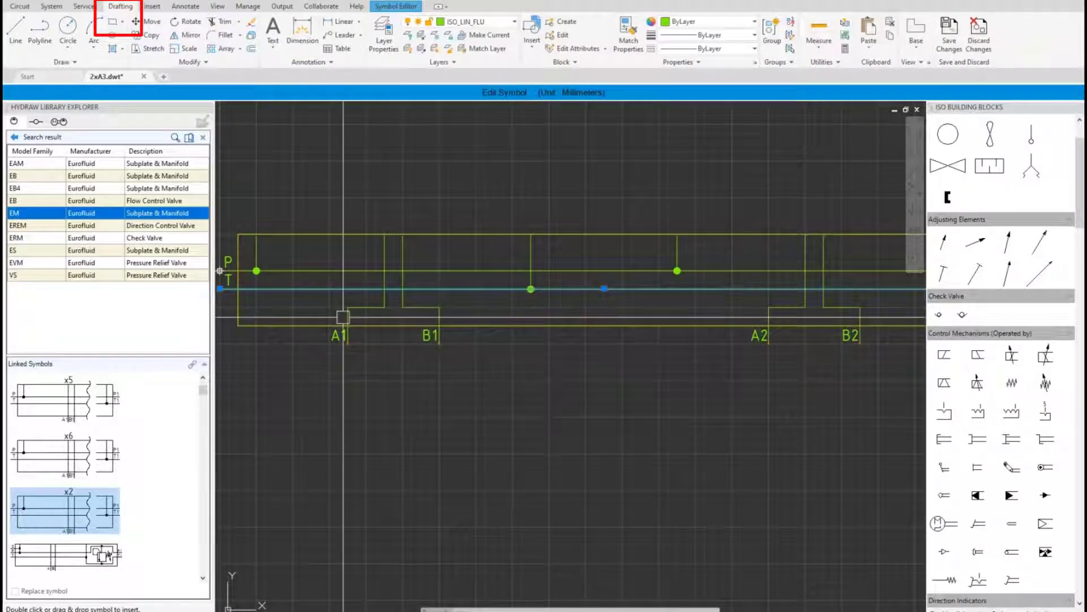
pyautogui.click(512, 23)
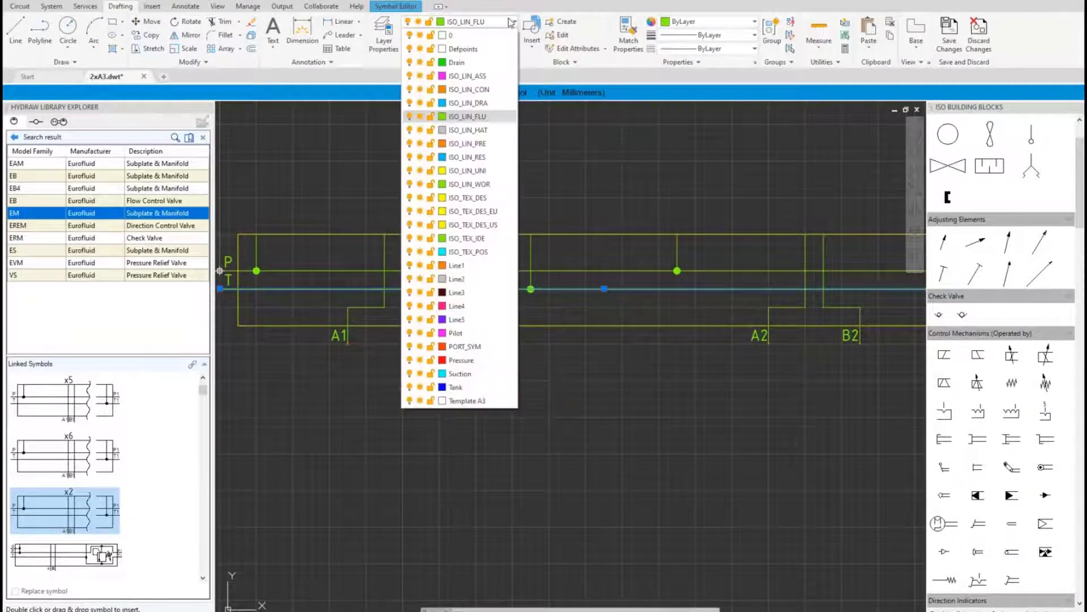
pyautogui.click(491, 162)
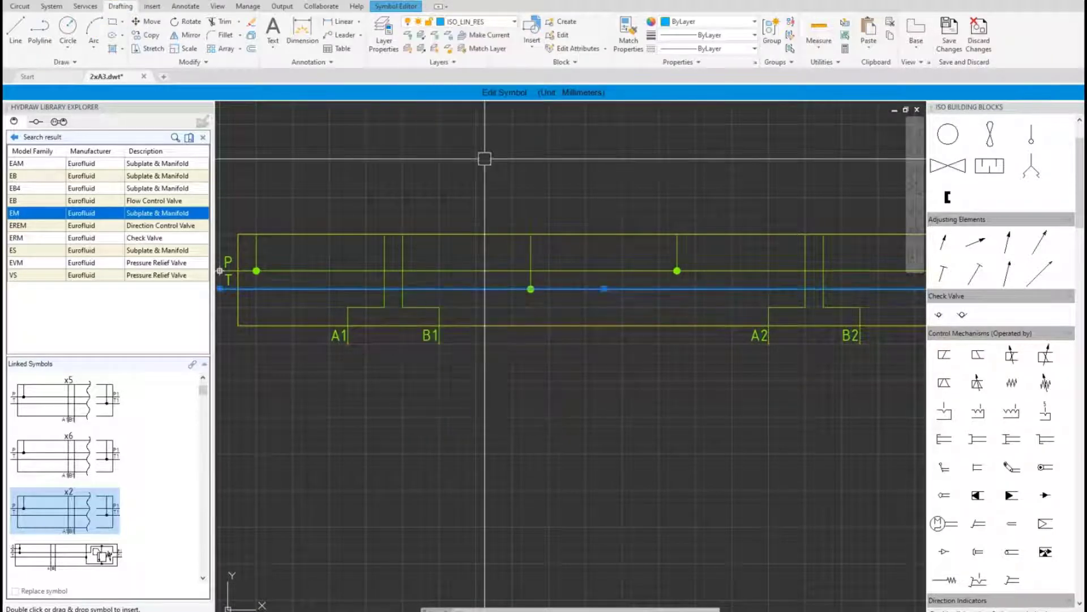
# Step: Match the subplate's two vertical T branch lines to the properties of the horizontal T line
pyautogui.click(629, 41)
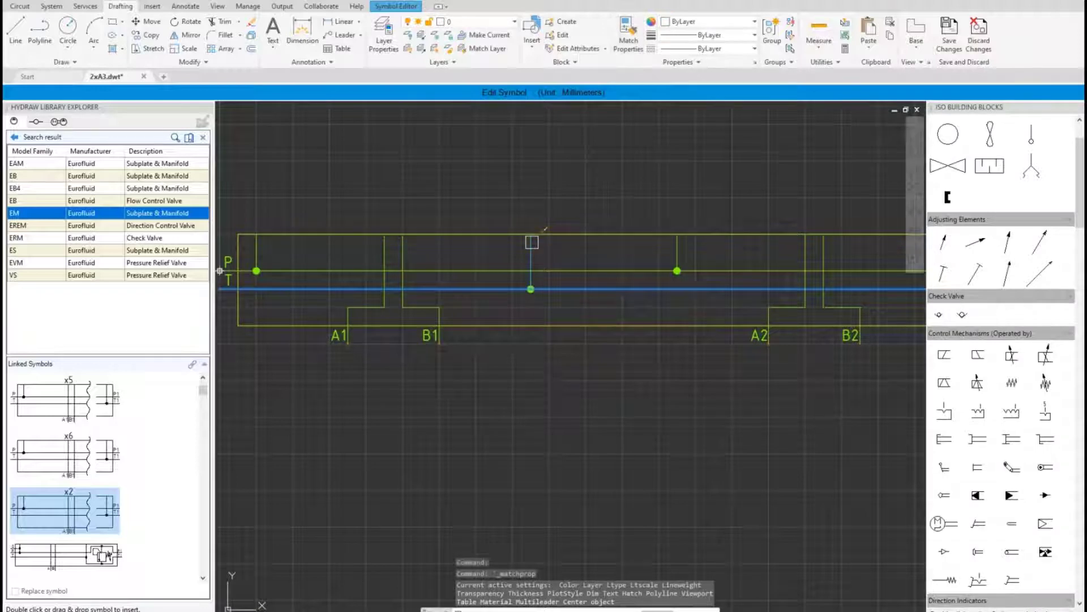
pyautogui.click(530, 240)
pyautogui.moveTo(719, 249); pyautogui.dragTo(552, 269, button='middle')
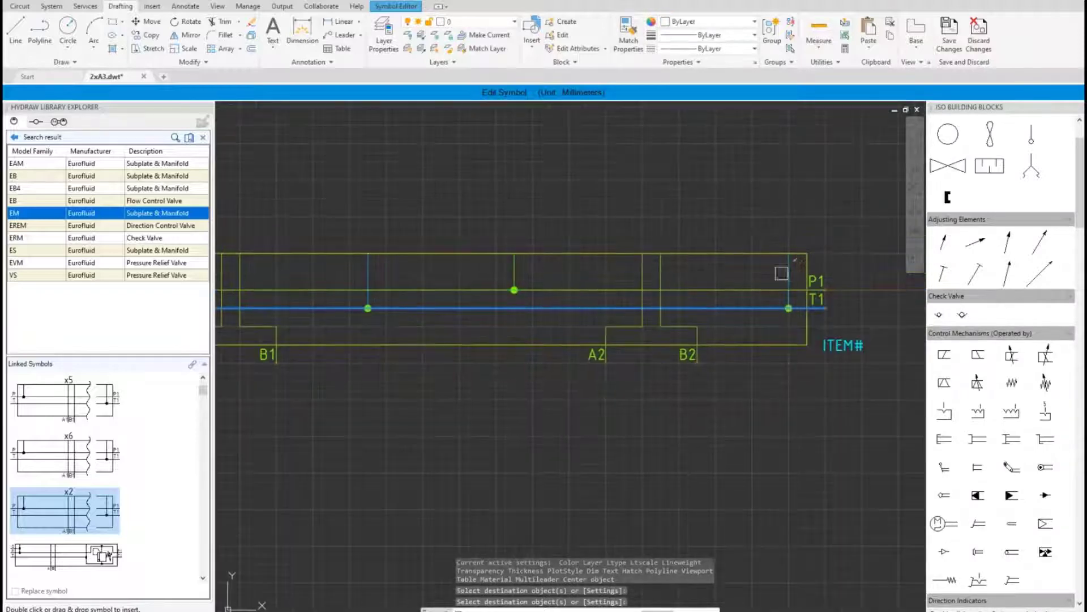
pyautogui.scroll(-1, 721, 280)
pyautogui.press('Return')
# Step: Assign the subplate's horizontal P line to the ISO_LIN_PRE layer
pyautogui.click(709, 286)
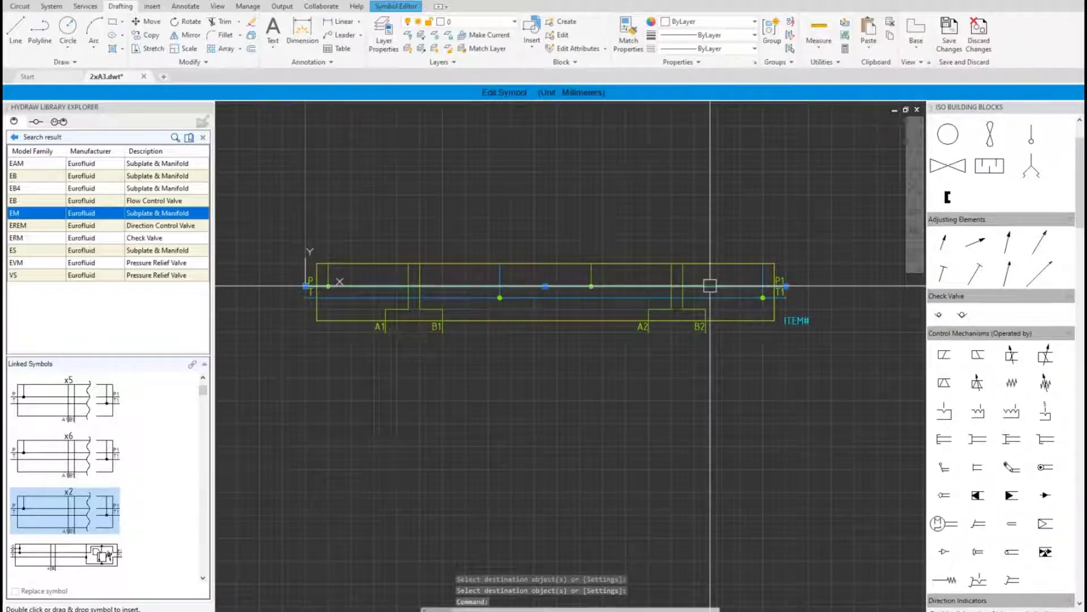
pyautogui.click(482, 23)
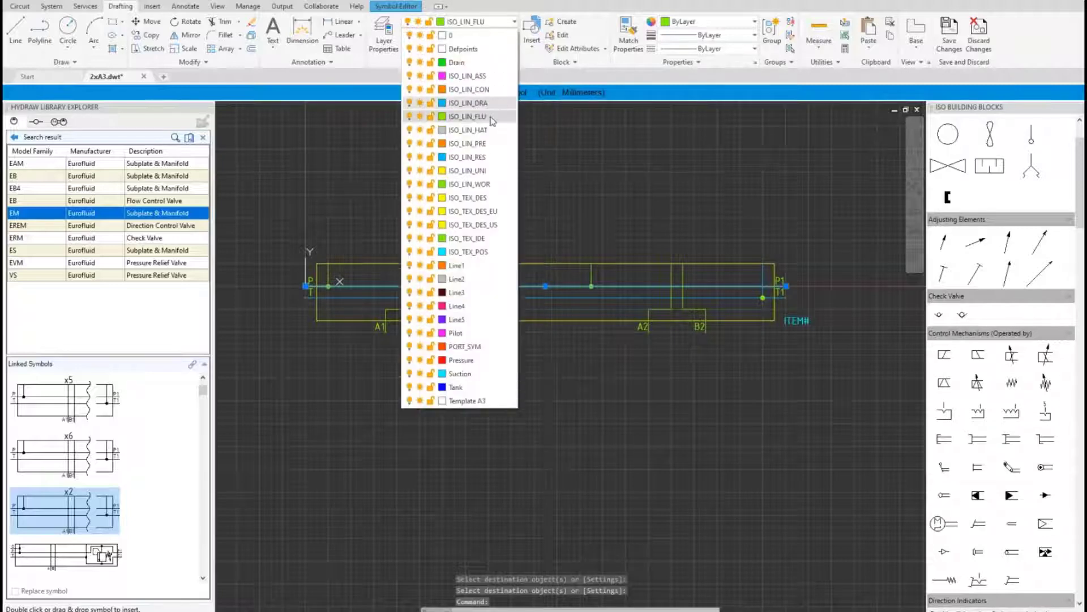
pyautogui.click(477, 143)
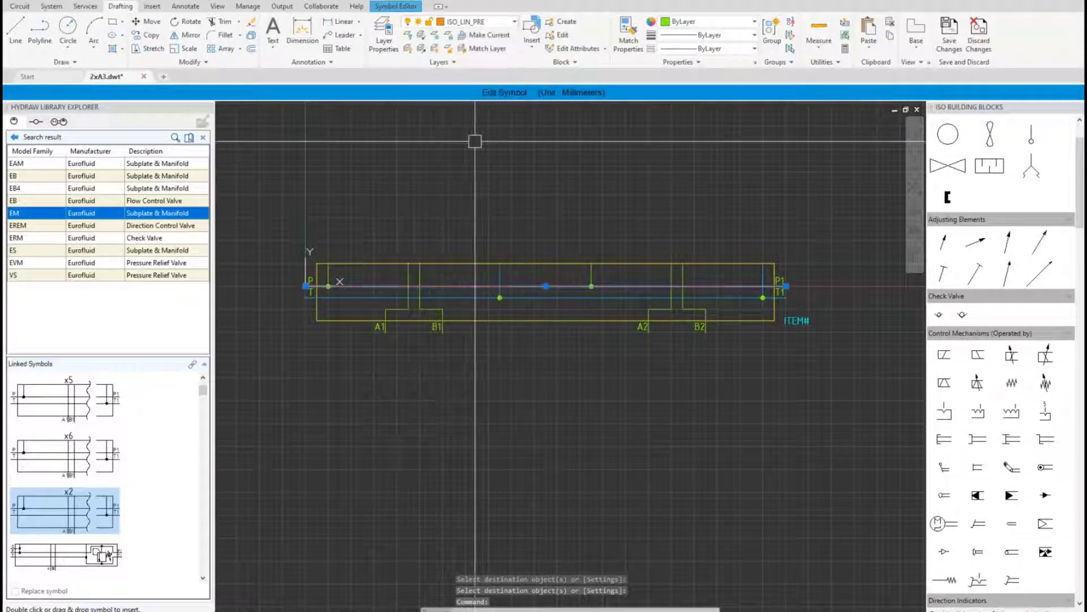
# Step: Match the two short vertical P branch lines to the properties of the horizontal P line
pyautogui.click(629, 31)
pyautogui.scroll(2, 591, 261)
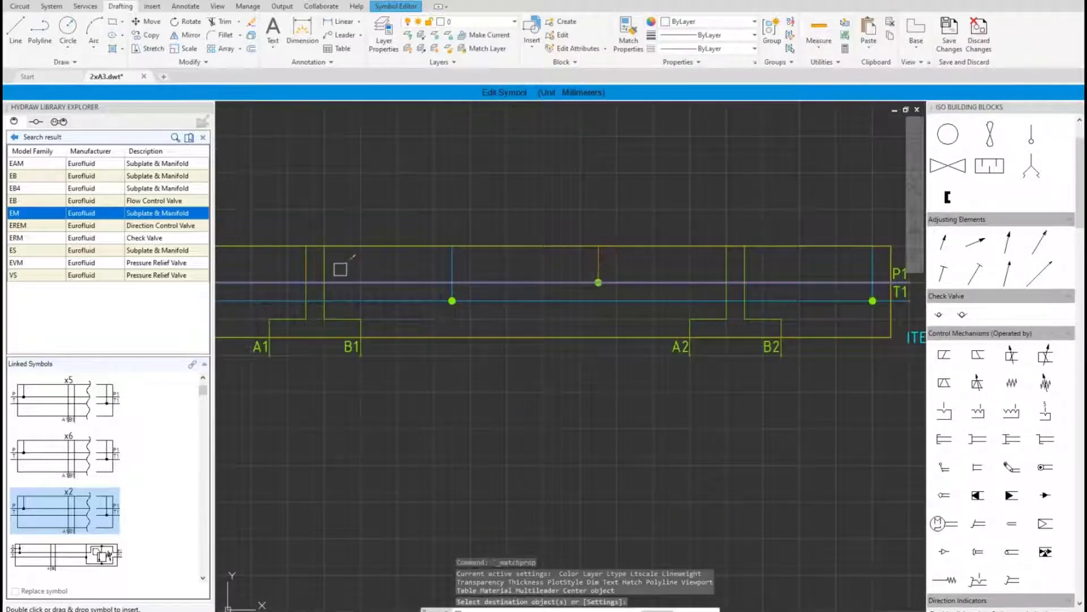
pyautogui.moveTo(341, 269); pyautogui.dragTo(561, 253, button='middle')
pyautogui.click(419, 238)
pyautogui.scroll(-1, 420, 259)
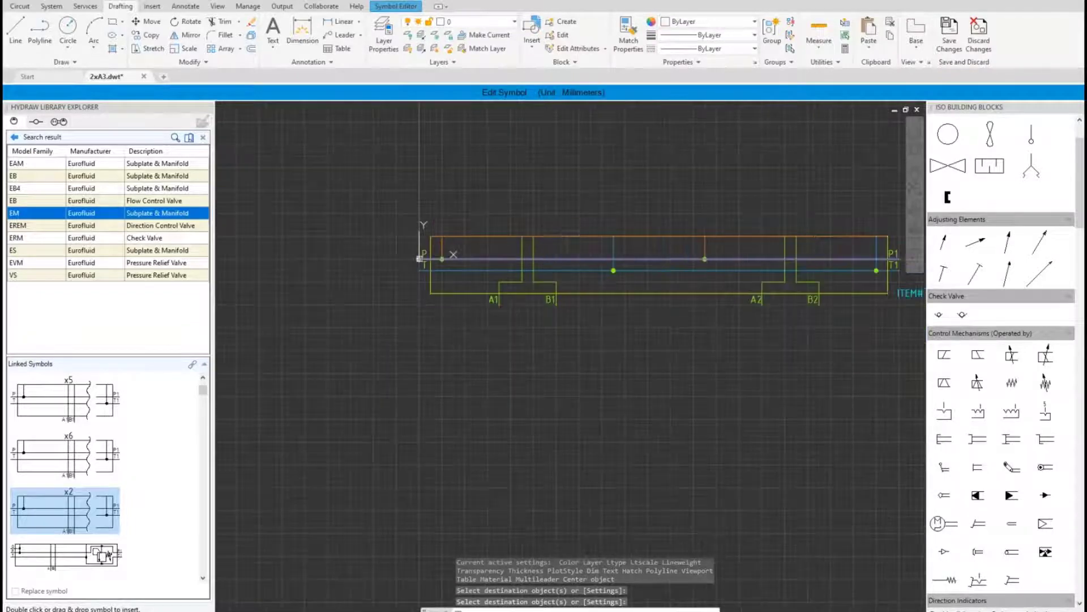
pyautogui.click(419, 259)
pyautogui.scroll(-1, 563, 235)
pyautogui.scroll(1, 561, 244)
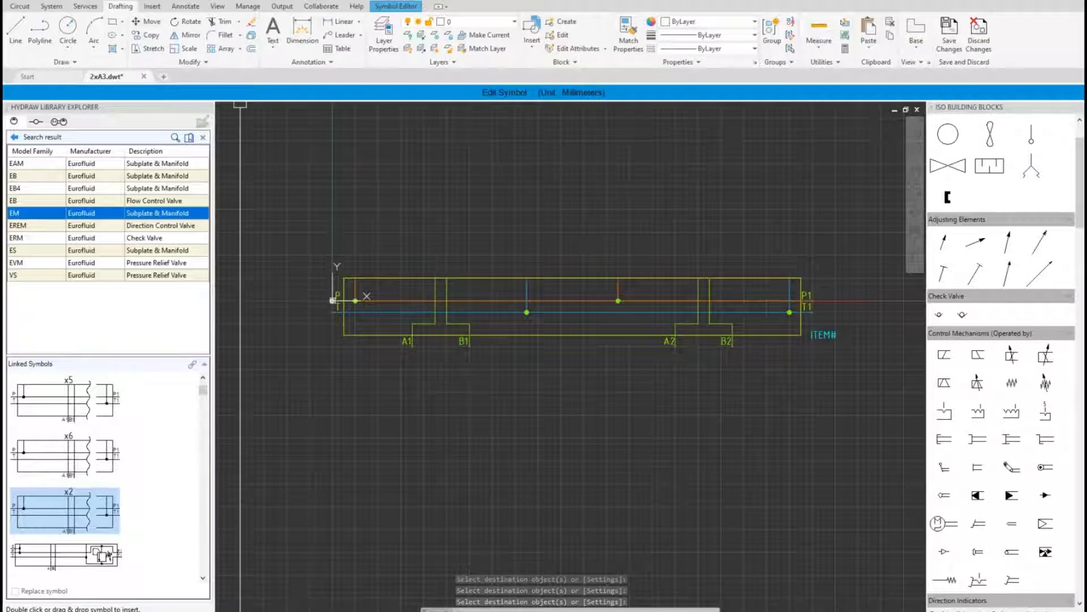
# Step: Stretch the subplate's lower part downward, including the T line, lower edge and A/B ports, to widen the gap between P and T
pyautogui.click(872, 401)
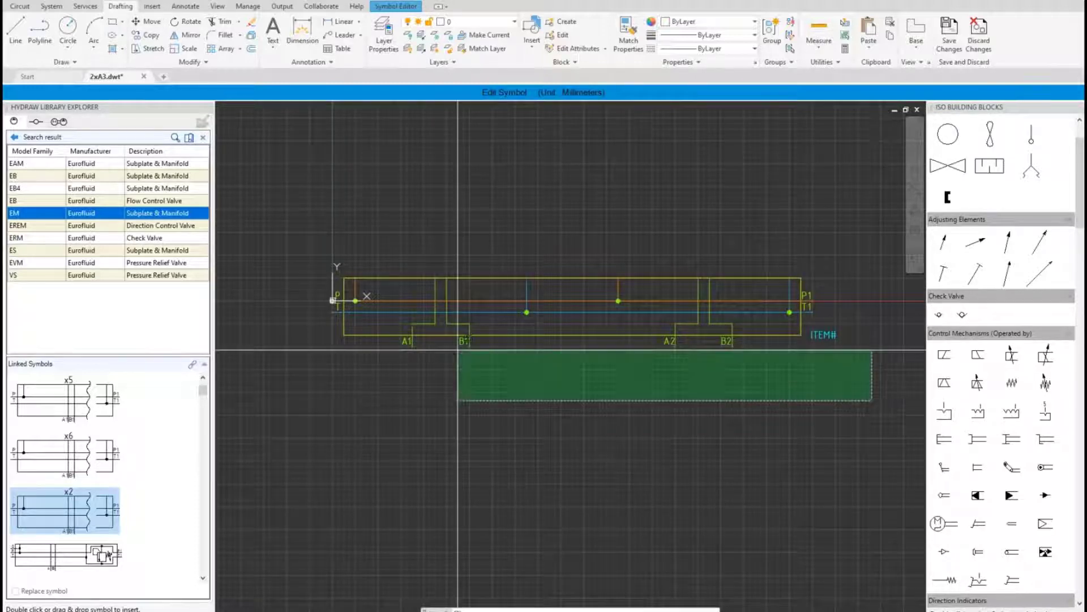
pyautogui.click(296, 308)
pyautogui.press('Return')
pyautogui.click(293, 329)
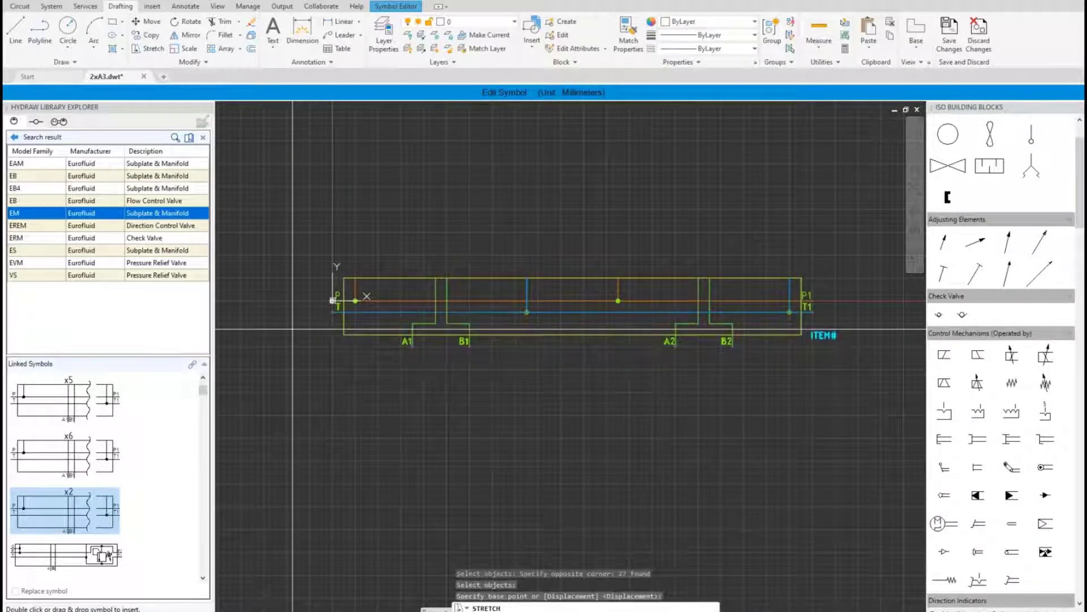
pyautogui.click(334, 346)
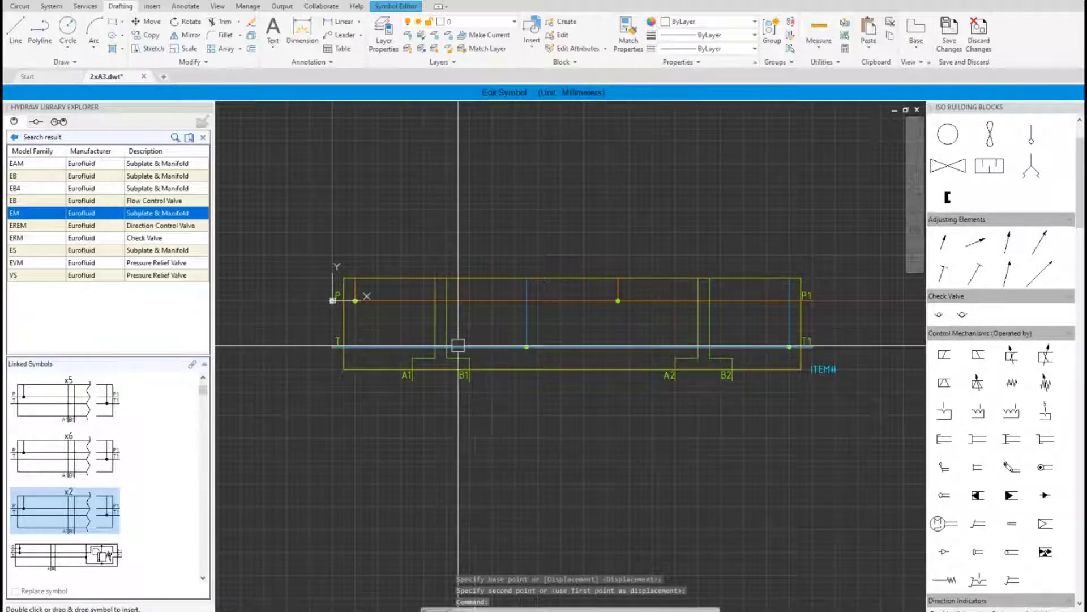
# Step: Stretch the horizontal steps of the A1, B1, A2 and B2 lines upward to just above the T line
pyautogui.scroll(1, 673, 356)
pyautogui.write('s')
pyautogui.press('Return')
pyautogui.click(798, 362)
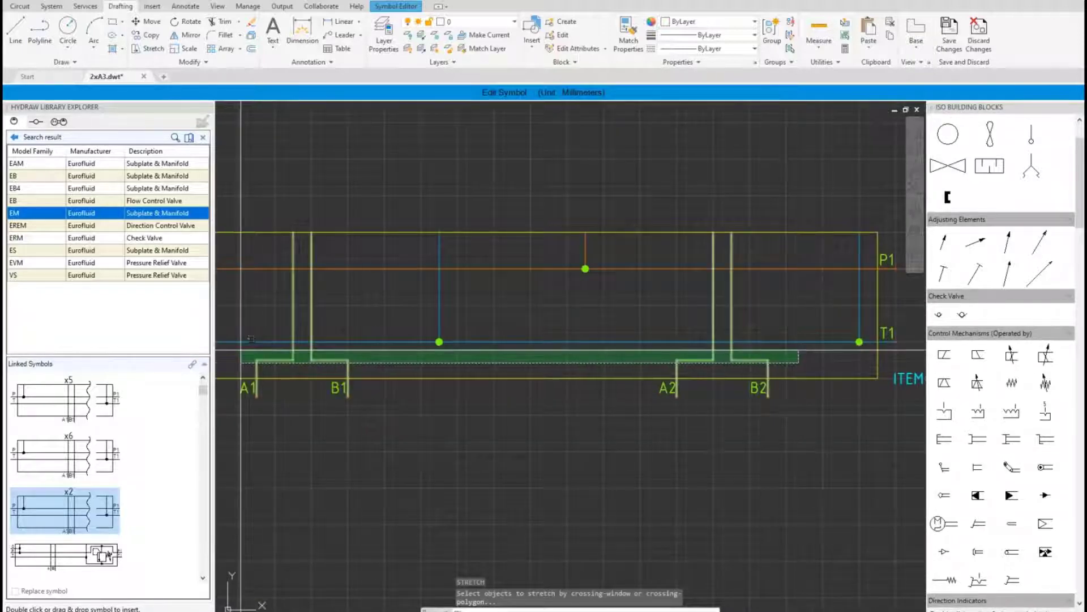
pyautogui.click(244, 349)
pyautogui.press('Return')
pyautogui.click(244, 360)
pyautogui.click(242, 330)
pyautogui.scroll(-3, 351, 340)
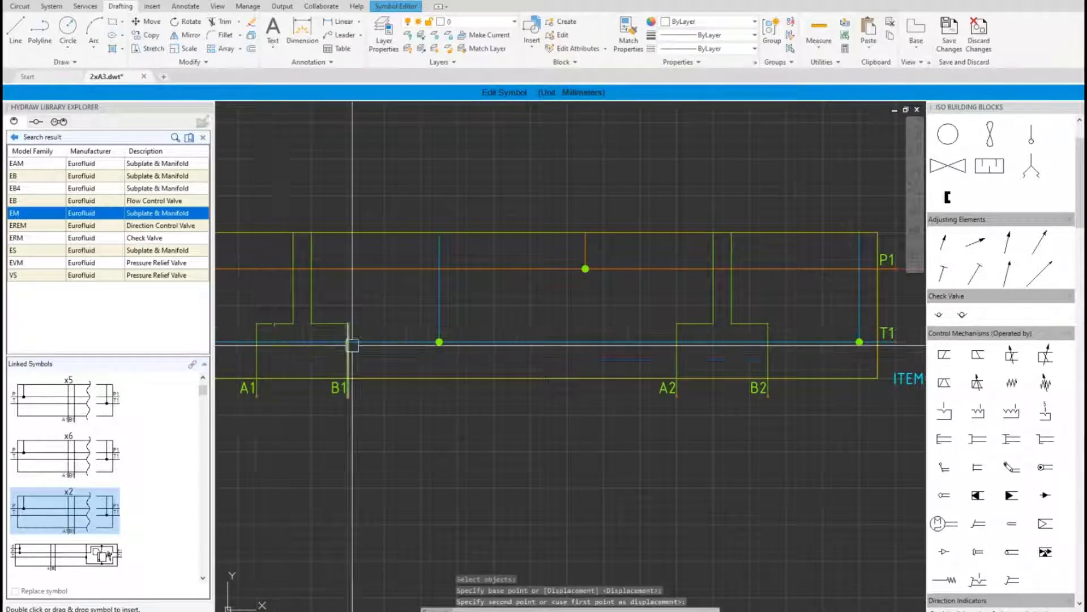
# Step: Stretch the subplate's lower edge upward with the A and B ports and the item label, closer to the T line
pyautogui.write('s')
pyautogui.press('Return')
pyautogui.click(764, 404)
pyautogui.moveTo(423, 376); pyautogui.dragTo(538, 340, button='middle')
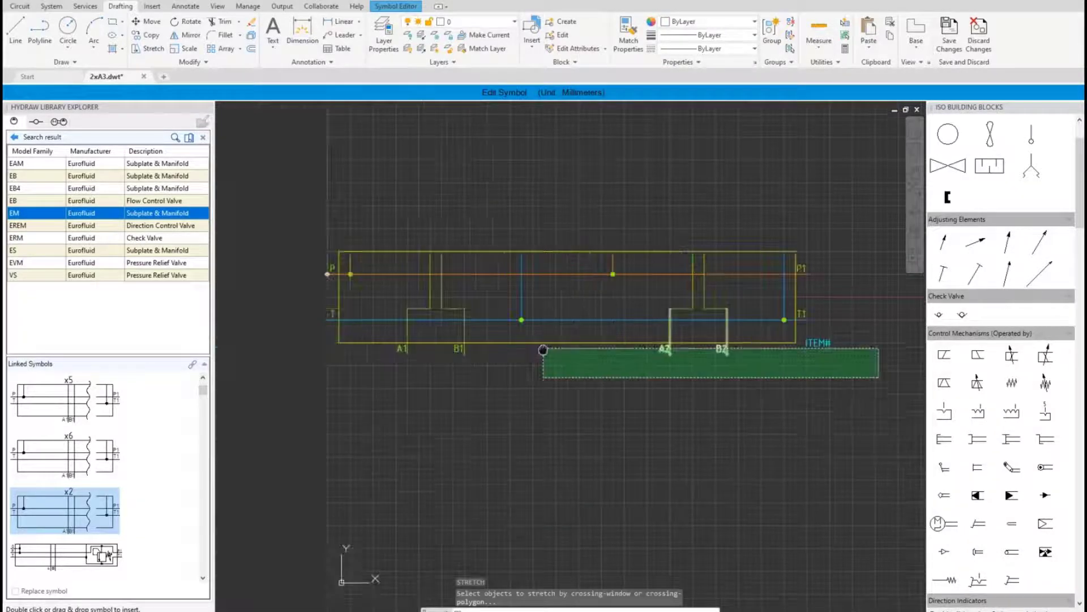
pyautogui.click(306, 371)
pyautogui.press('Return')
pyautogui.doubleClick(305, 371)
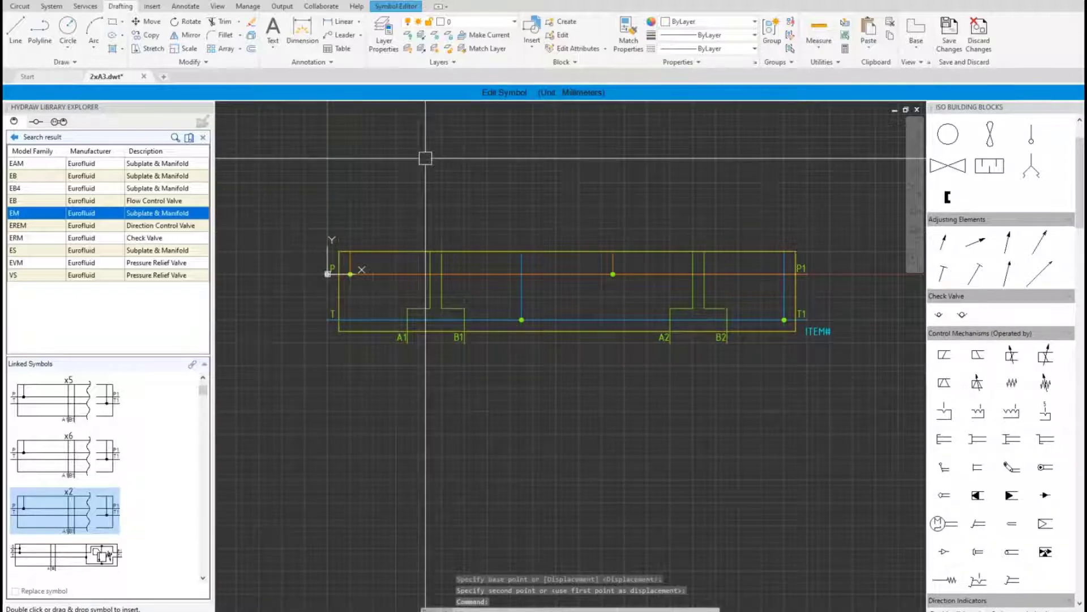
# Step: Stretch the subplate's upper edge and the vertical line ends downward, closer to the P line
pyautogui.click(152, 49)
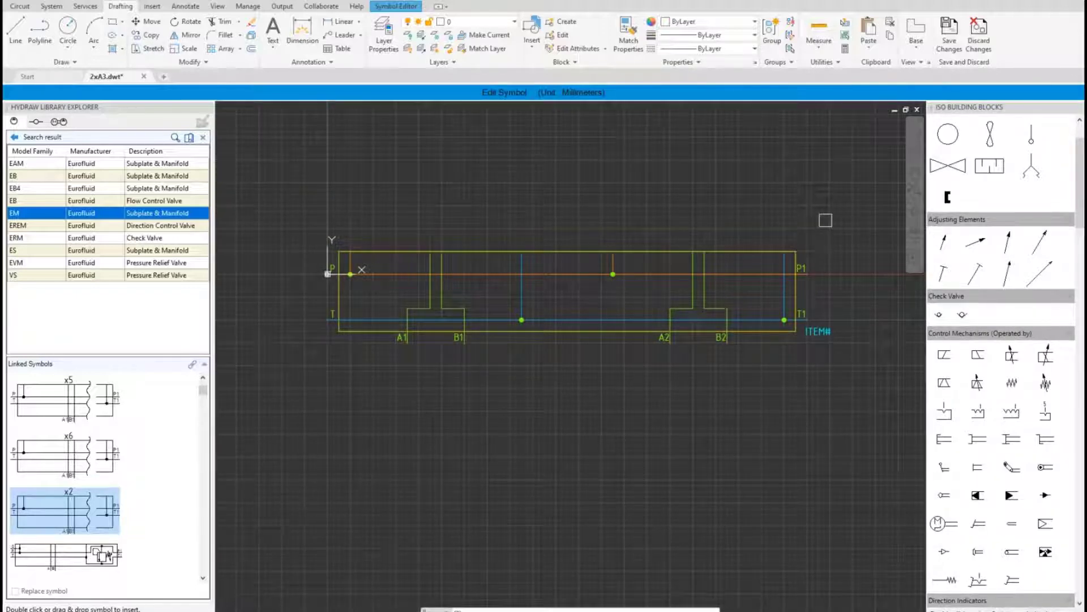
pyautogui.click(825, 220)
pyautogui.click(317, 262)
pyautogui.press('Return')
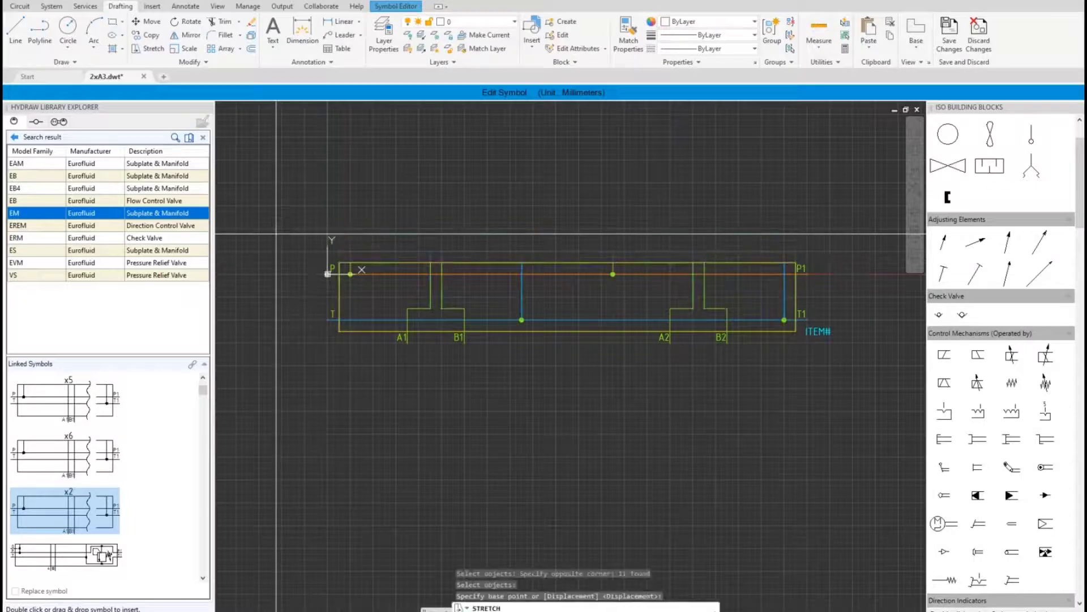
pyautogui.click(275, 233)
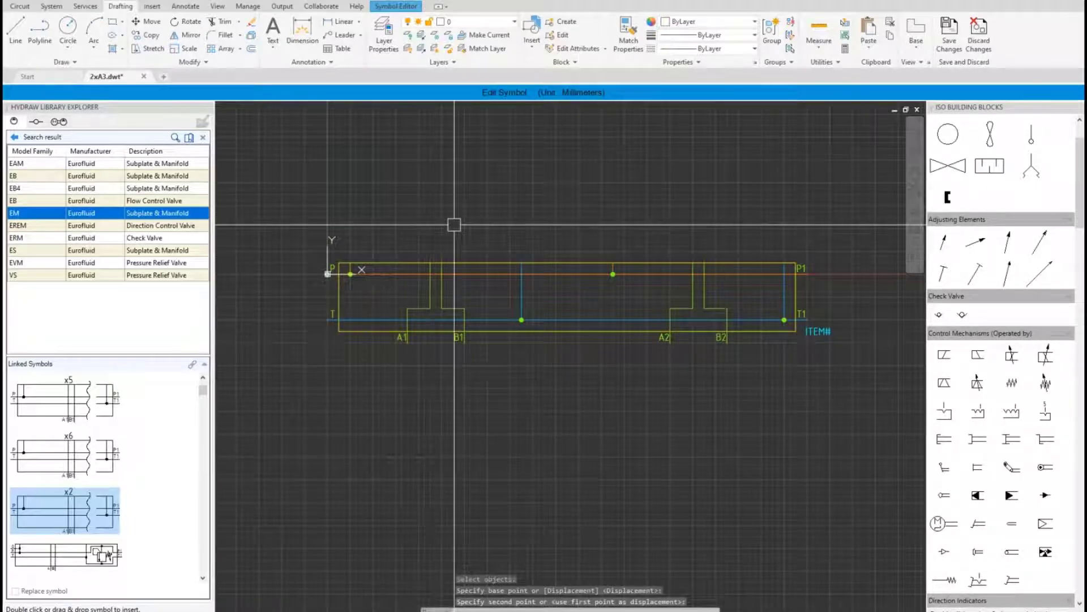
# Step: Save the symbol changes and flip the subplate vertically in the drawing so ports A and B face upward
pyautogui.scroll(-3, 627, 207)
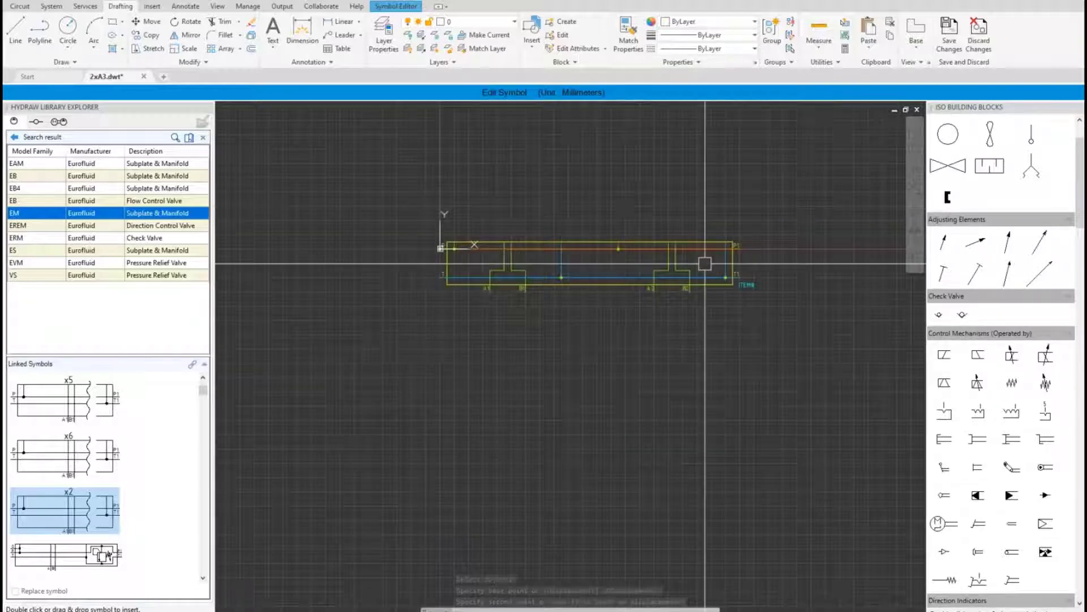
pyautogui.click(950, 30)
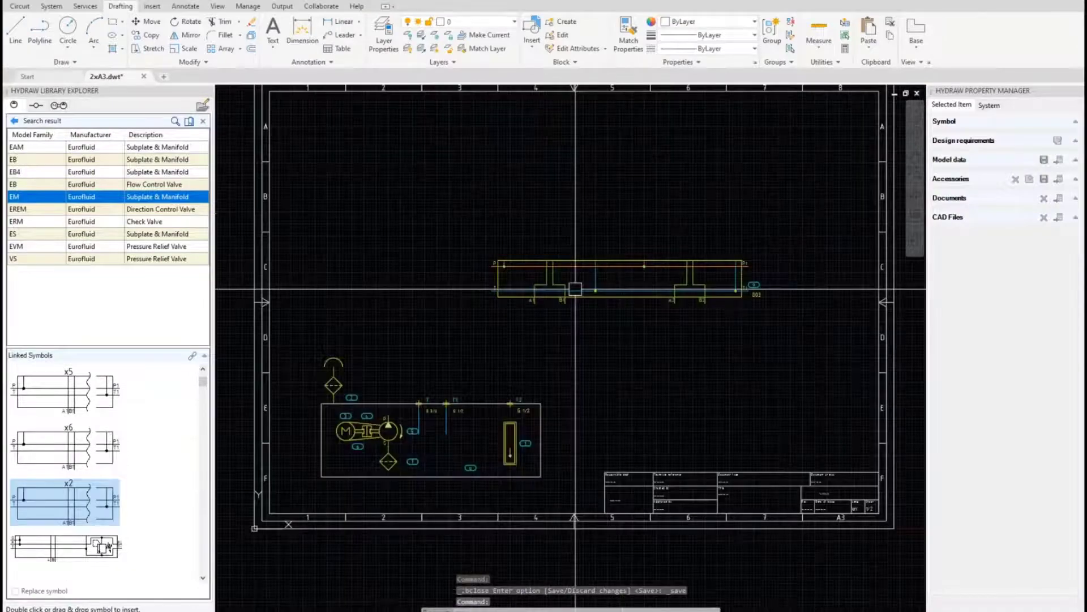
pyautogui.click(613, 245)
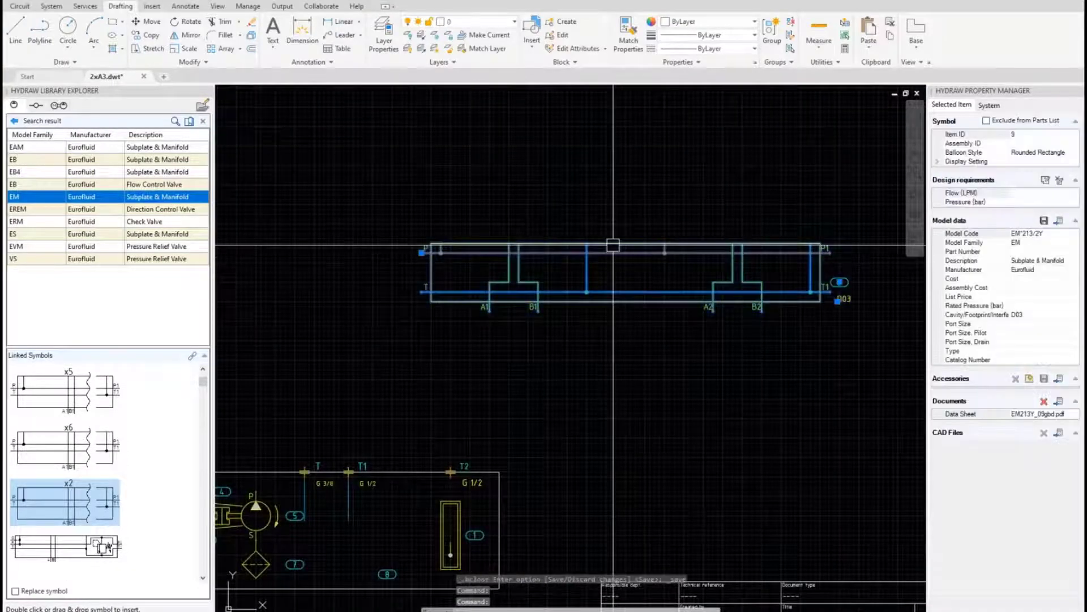
pyautogui.rightClick(613, 245)
pyautogui.click(644, 471)
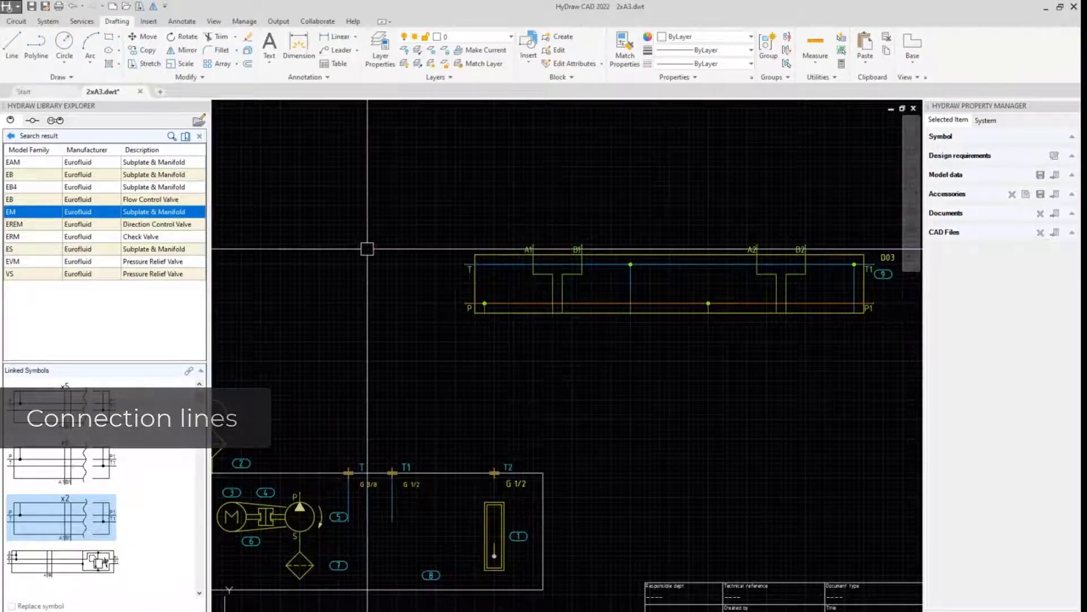
# Step: Draw a pressure connection line from the subplate's P port to the pump's P port
pyautogui.click(15, 21)
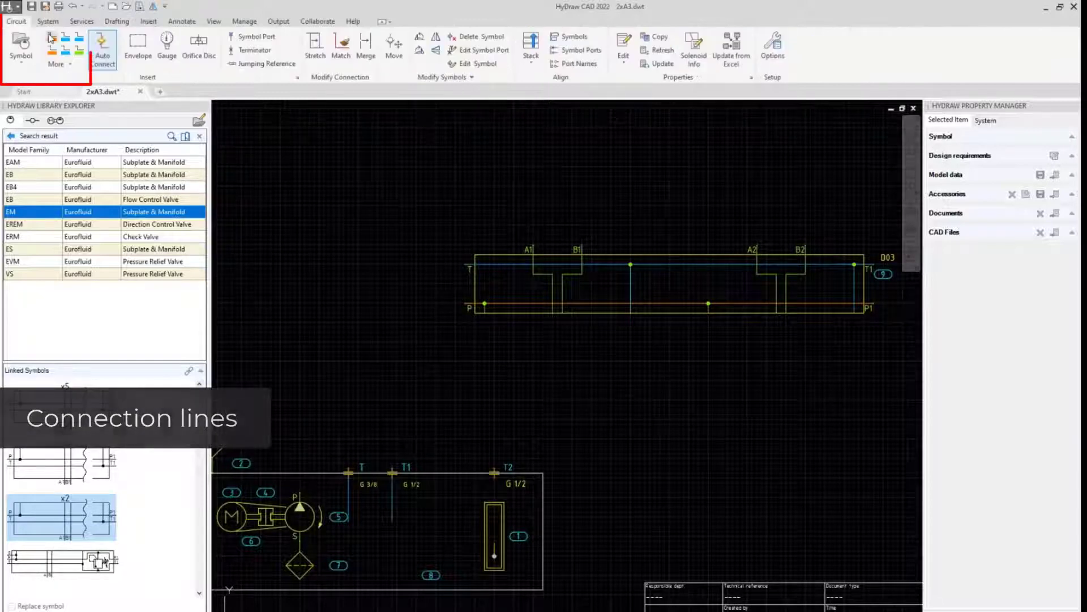
pyautogui.click(467, 304)
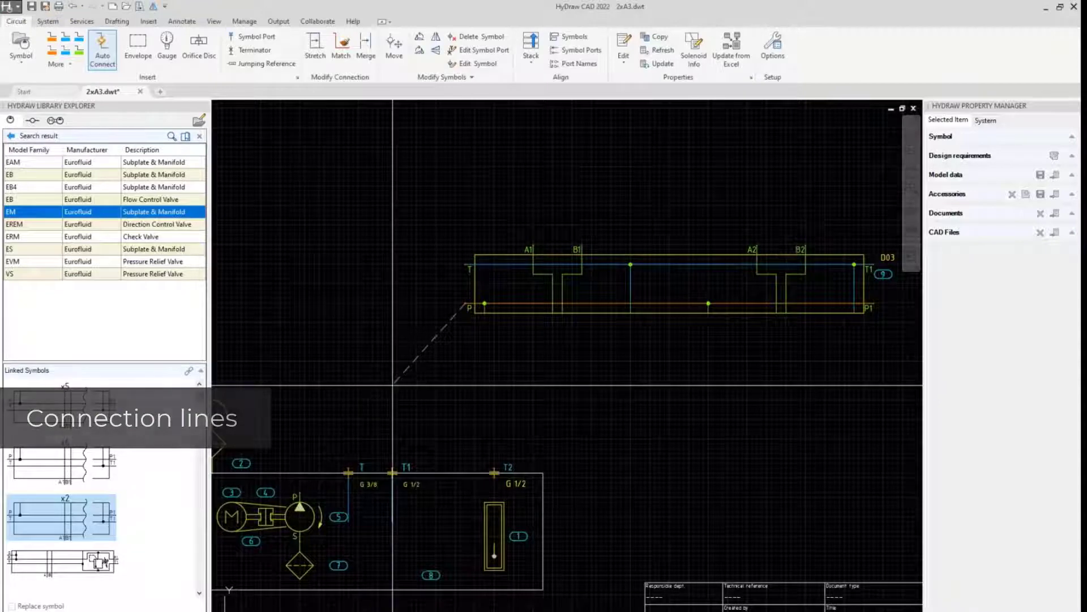
pyautogui.click(300, 491)
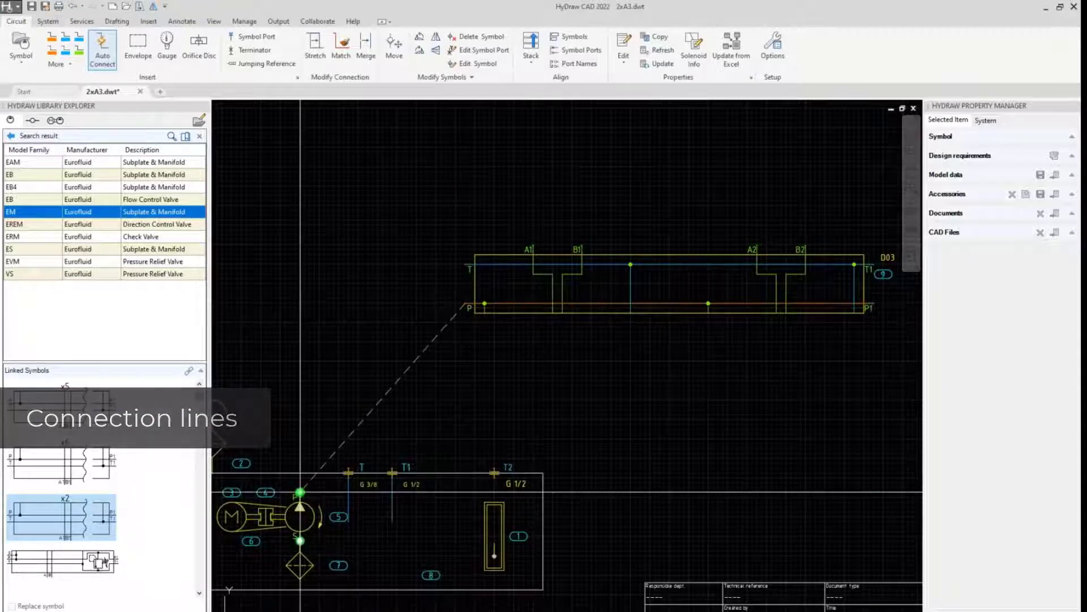
pyautogui.scroll(-3, 453, 317)
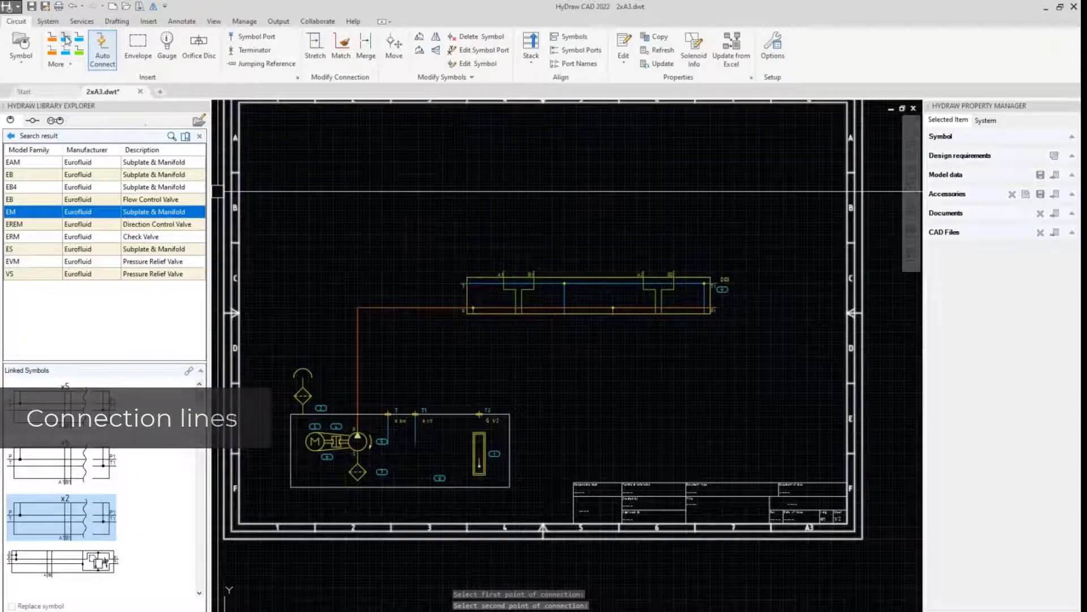
# Step: Draw a return connection line from the subplate's T port to tank port T
pyautogui.click(67, 40)
pyautogui.scroll(2, 446, 300)
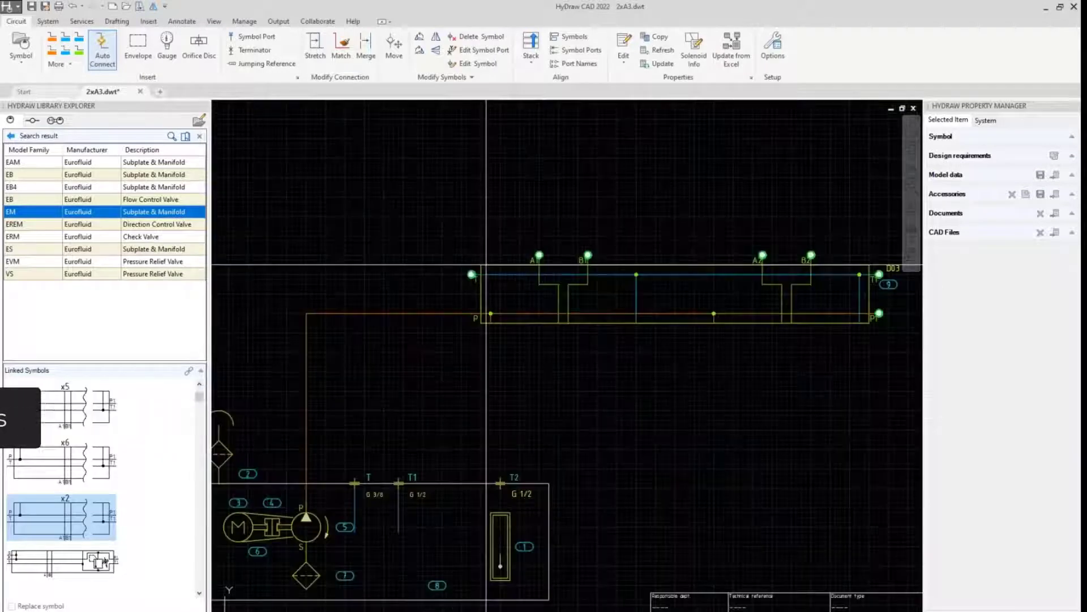
pyautogui.click(471, 274)
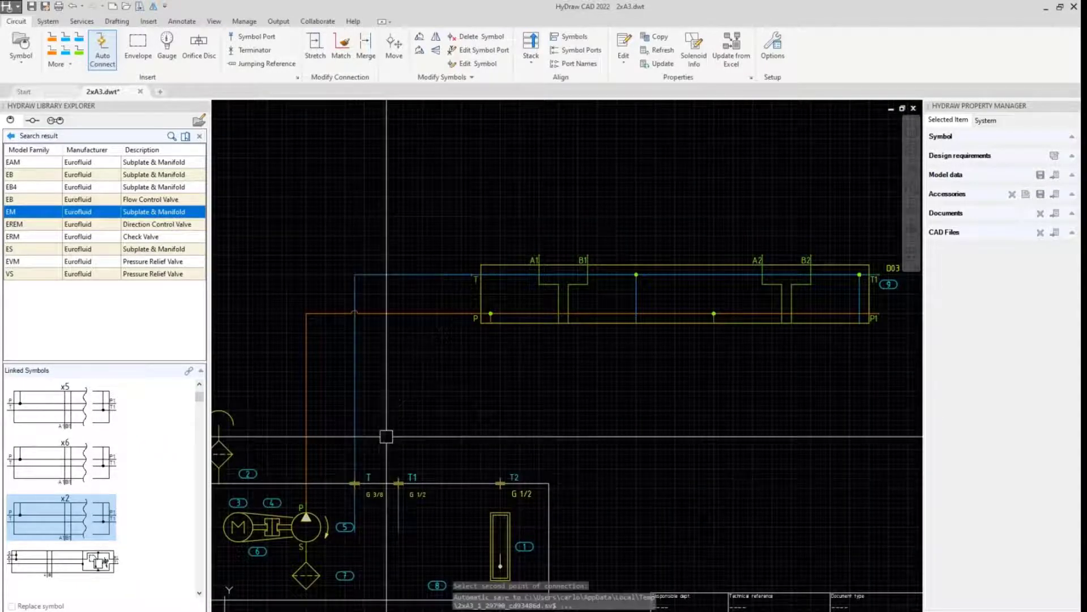
pyautogui.press('Escape')
pyautogui.moveTo(645, 312); pyautogui.dragTo(567, 327, button='middle')
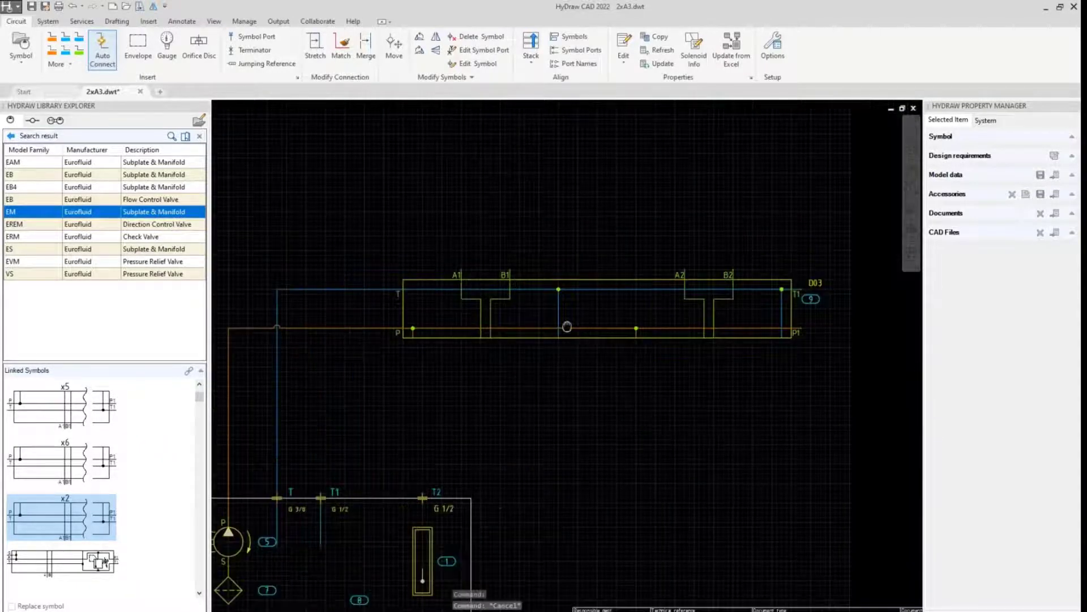
pyautogui.scroll(2, 567, 326)
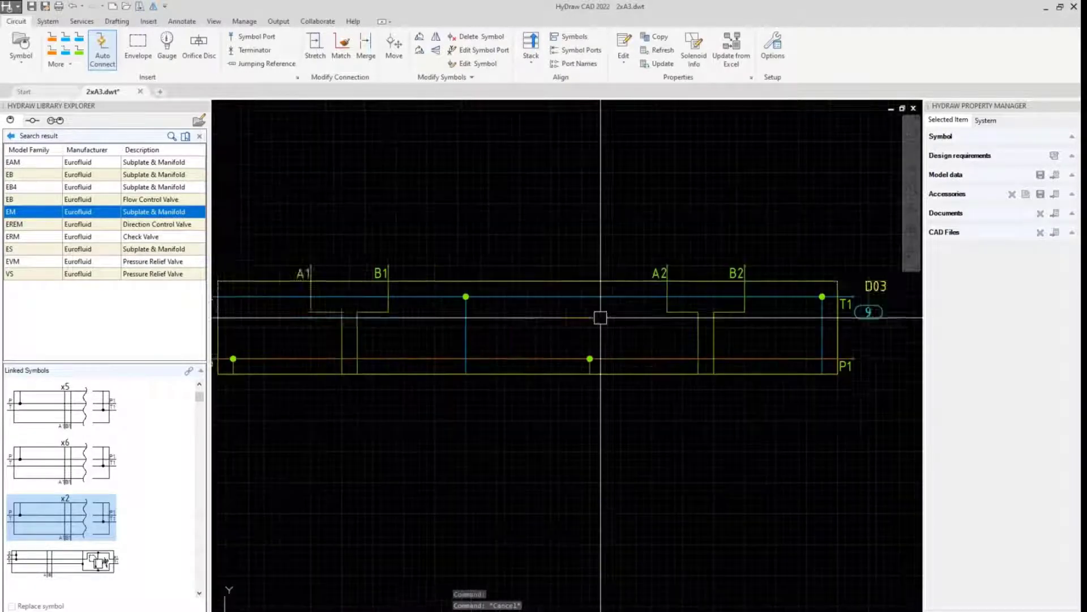
pyautogui.moveTo(531, 354); pyautogui.dragTo(603, 350, button='middle')
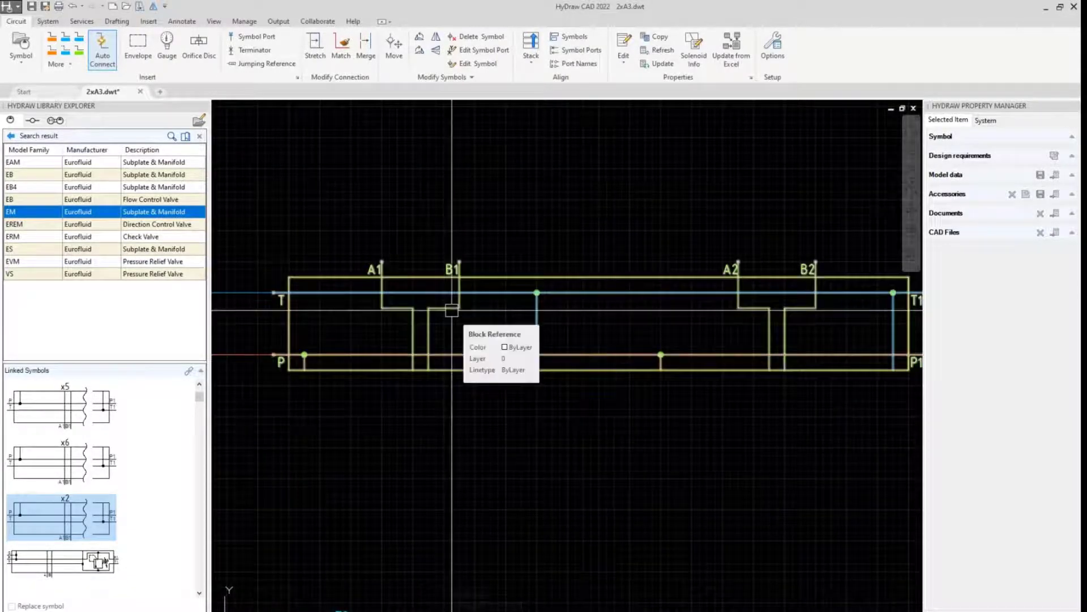
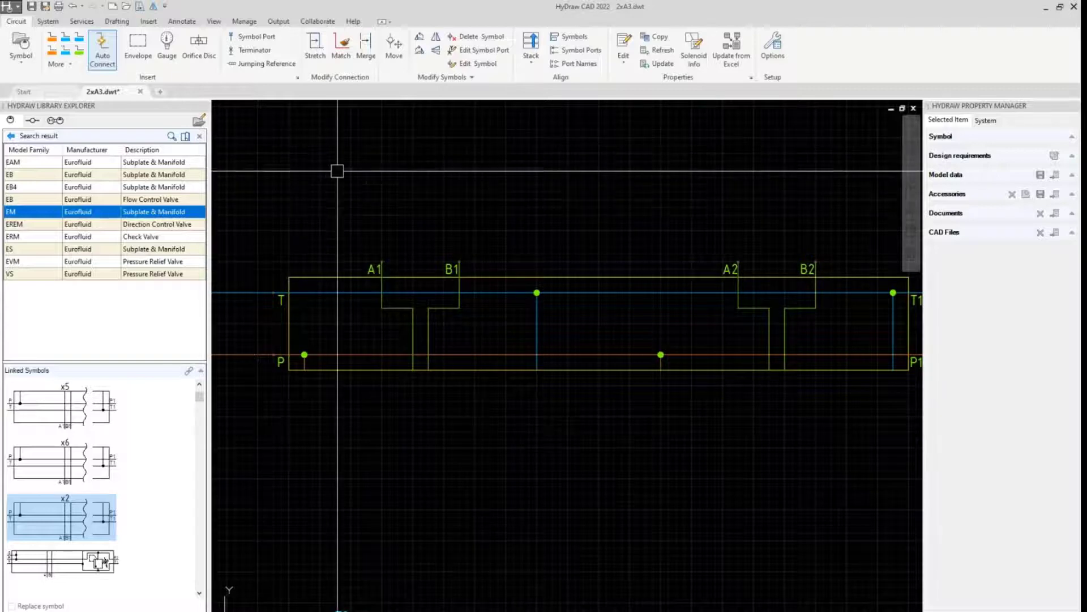
# Step: Set up an advanced FluidPowerTools.com component search for model code VS-30, limited to the manufacturer Bosch Rexroth
pyautogui.click(201, 138)
pyautogui.click(191, 162)
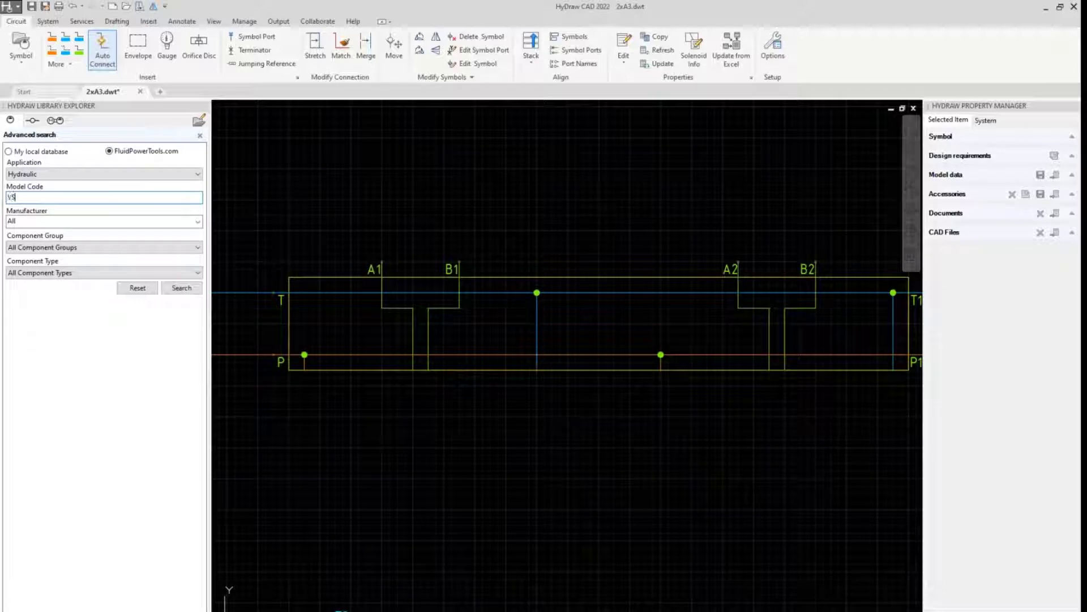
pyautogui.click(202, 222)
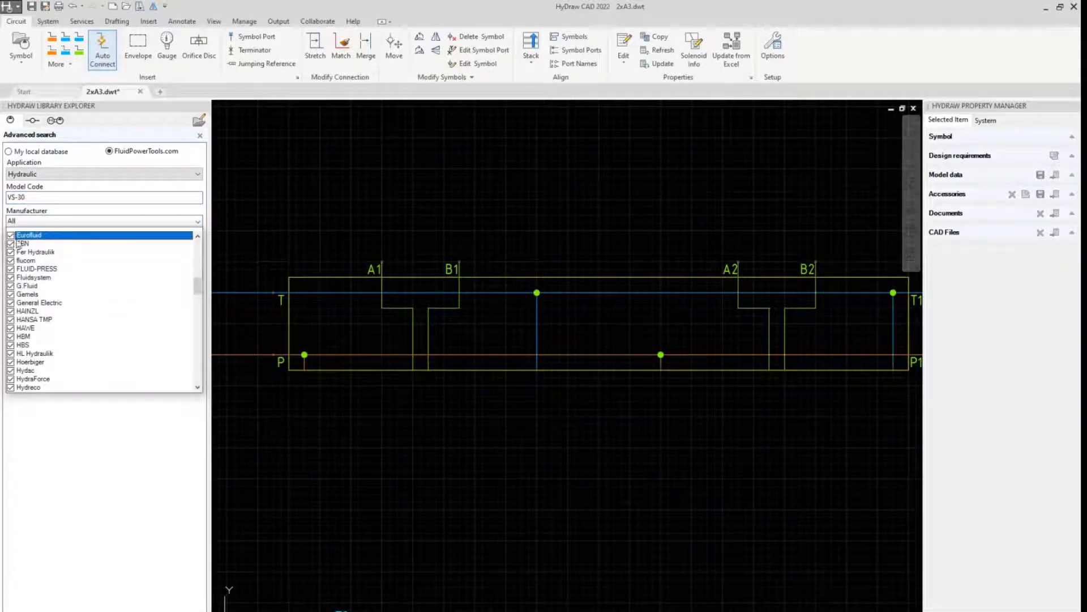
pyautogui.scroll(10, 17, 241)
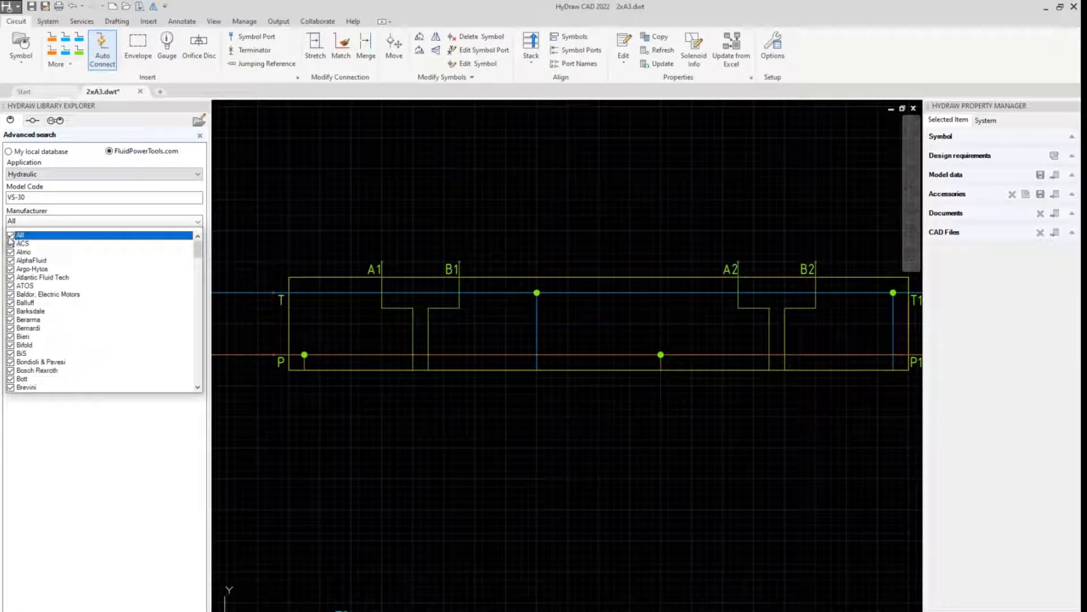
pyautogui.scroll(-1, 18, 322)
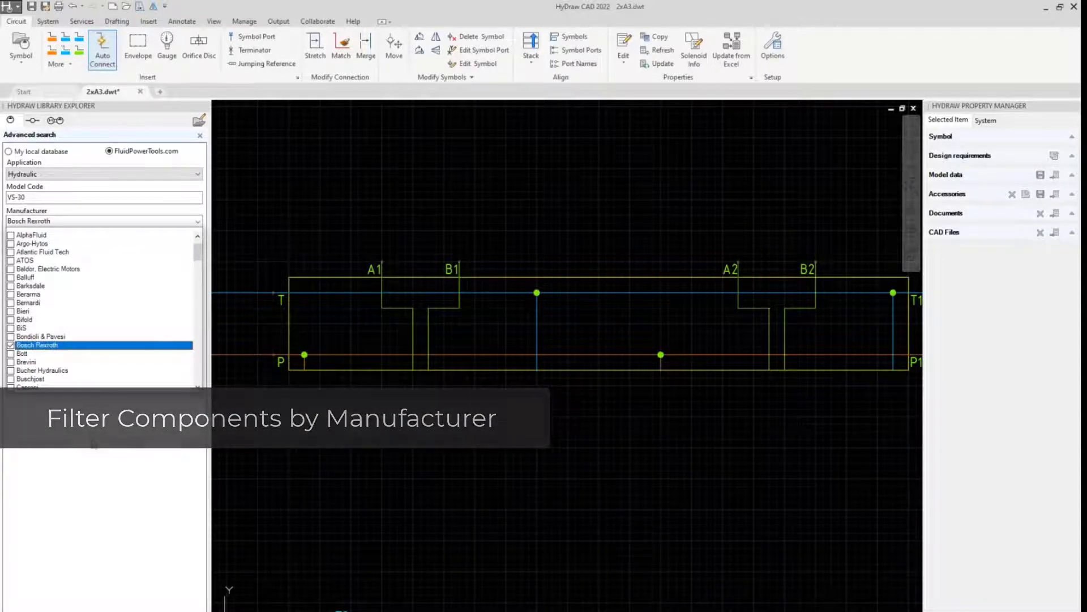
pyautogui.click(17, 345)
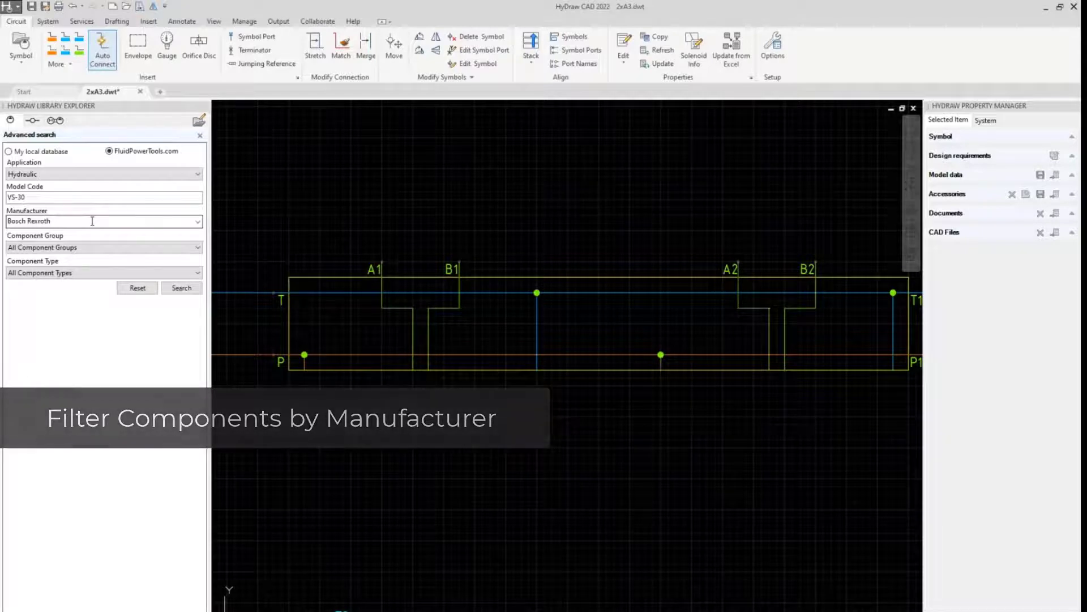
pyautogui.click(197, 222)
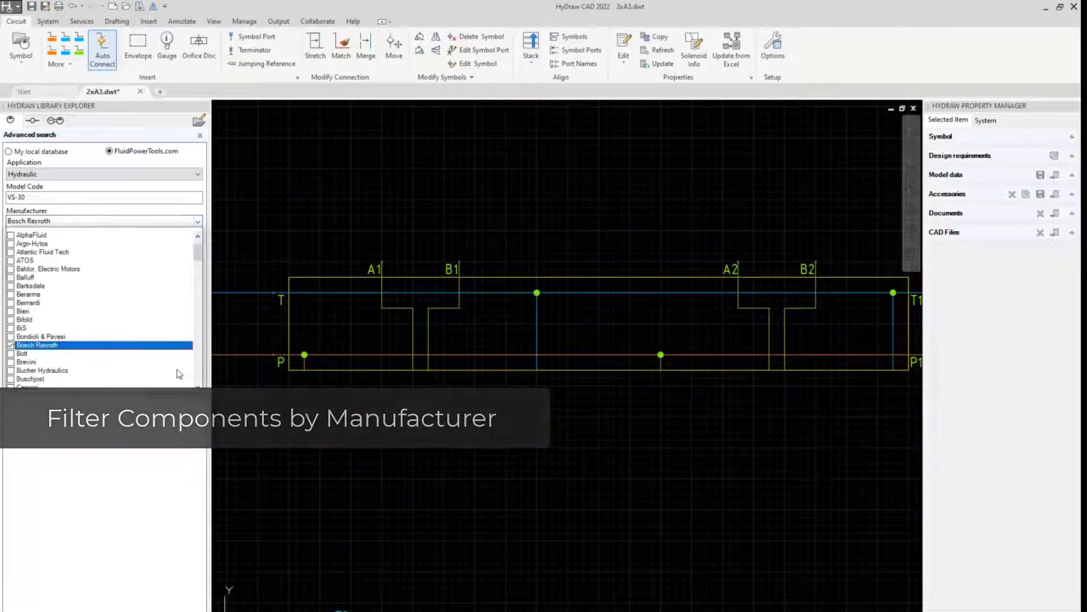
pyautogui.click(308, 196)
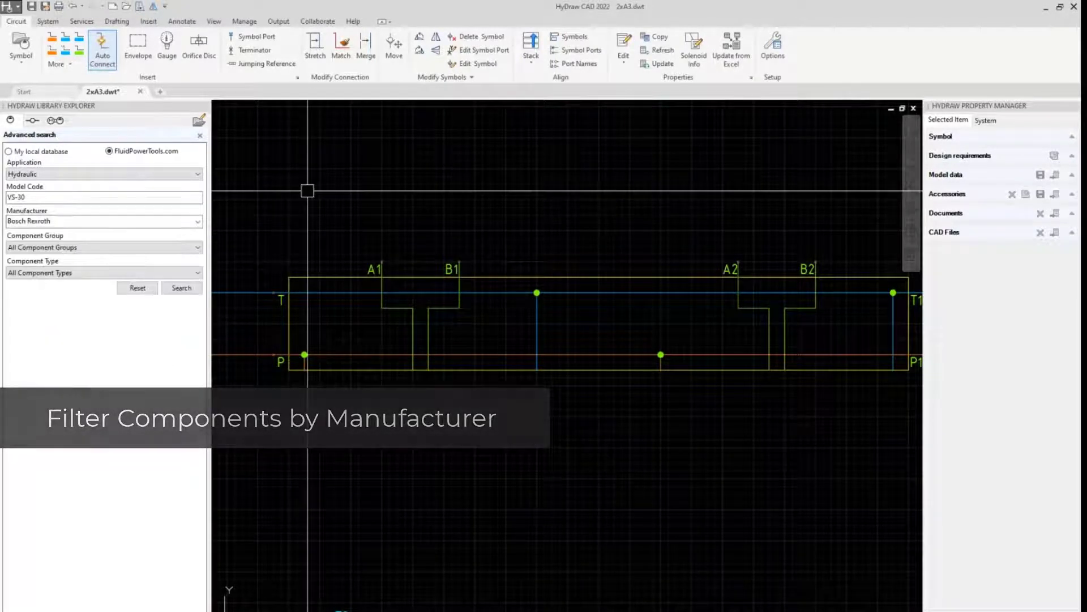
# Step: Look through the manufacturer list in the FluidPowerTools.com Data Access Settings and cancel without changing it
pyautogui.click(83, 22)
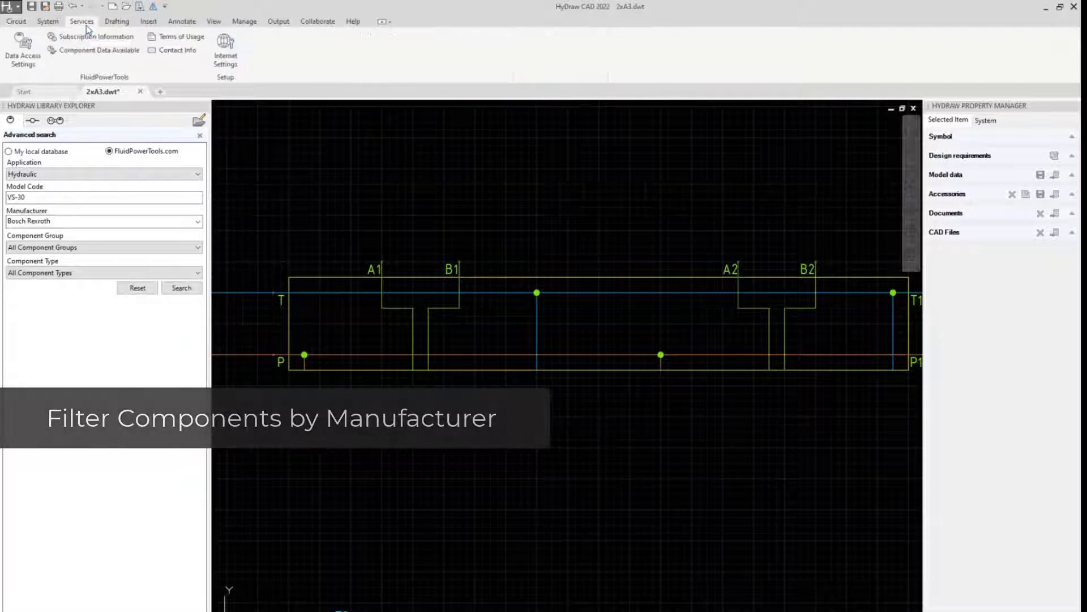
pyautogui.click(21, 57)
pyautogui.moveTo(959, 278); pyautogui.dragTo(543, 113)
pyautogui.moveTo(630, 156); pyautogui.dragTo(634, 202)
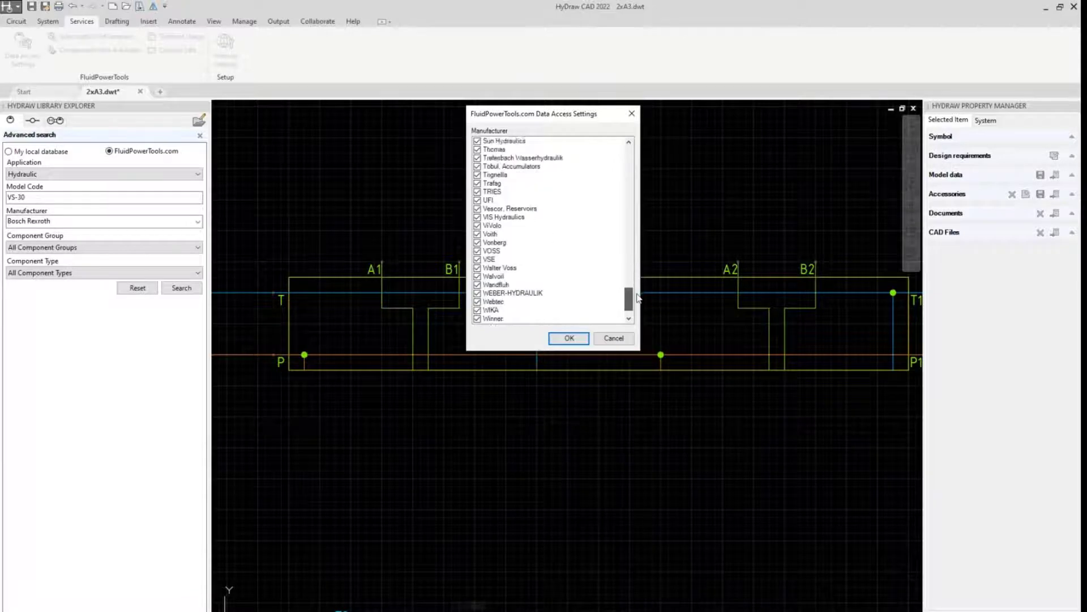
pyautogui.moveTo(629, 305); pyautogui.dragTo(537, 151)
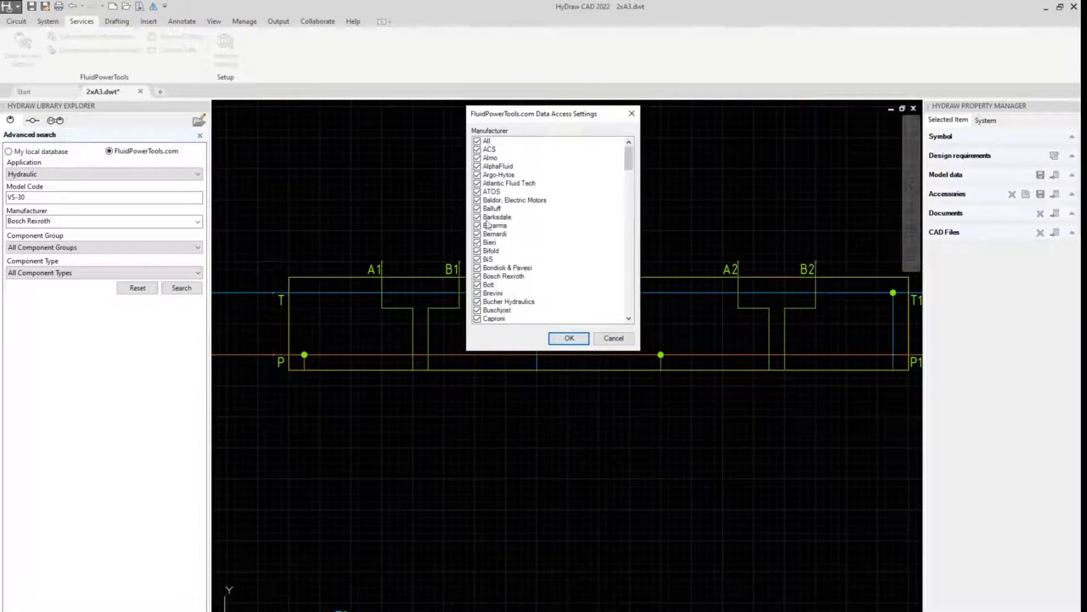
pyautogui.click(620, 342)
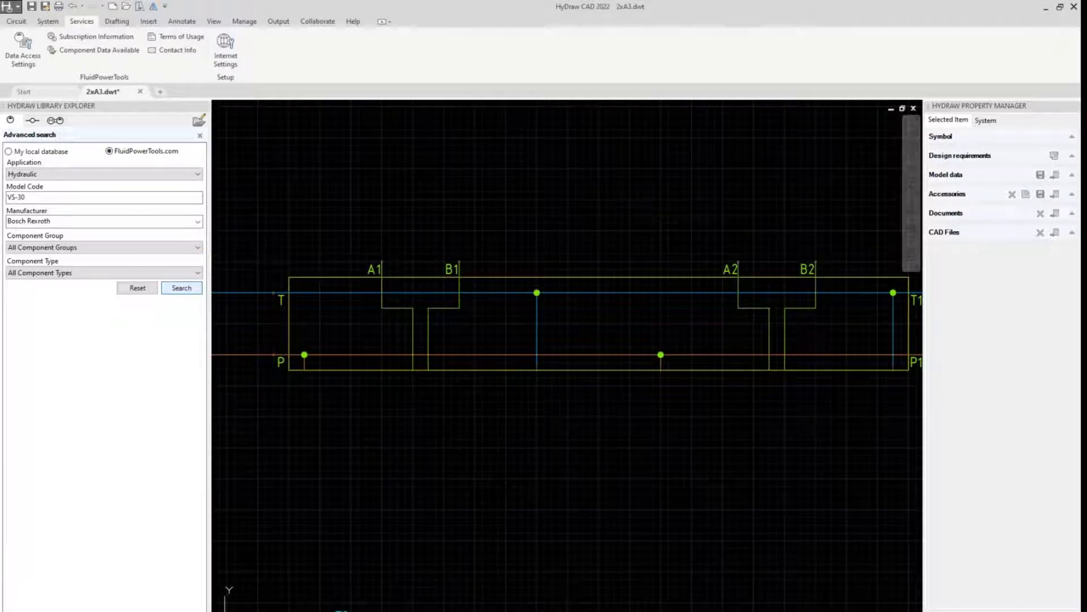
# Step: Run the search and insert the Bosch Rexroth VS-30 pressure relief valve inside the subplate's left end, with port 1 on the P line
pyautogui.click(182, 287)
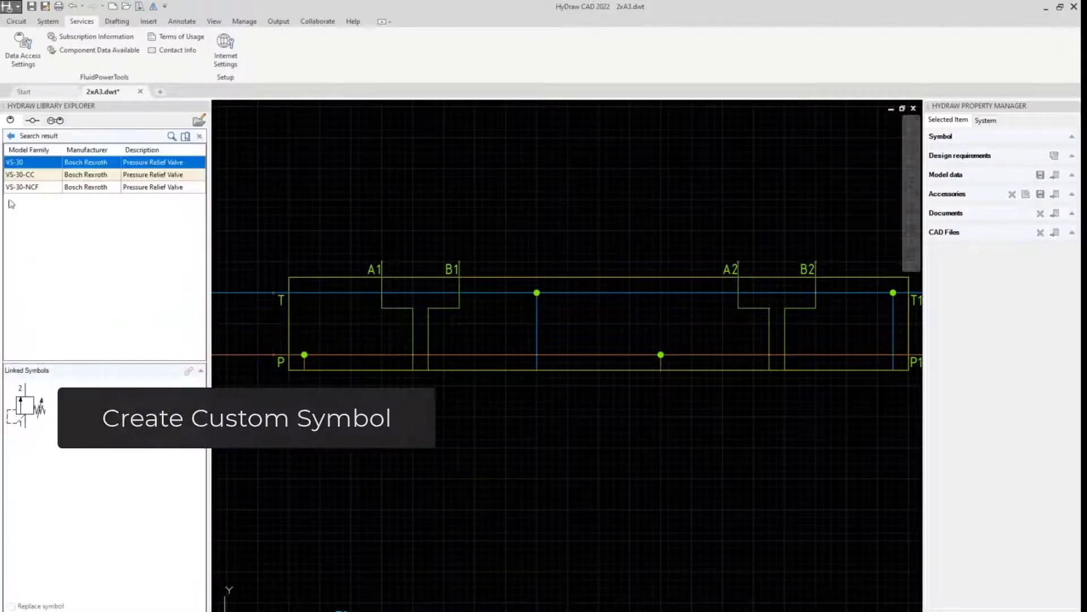
pyautogui.click(22, 396)
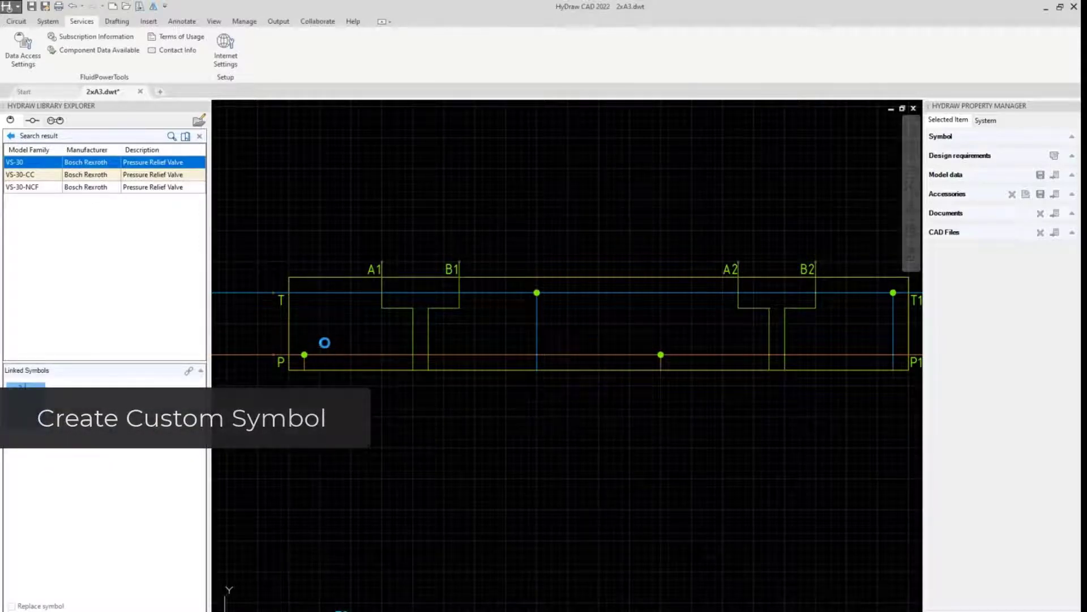
pyautogui.scroll(1, 326, 351)
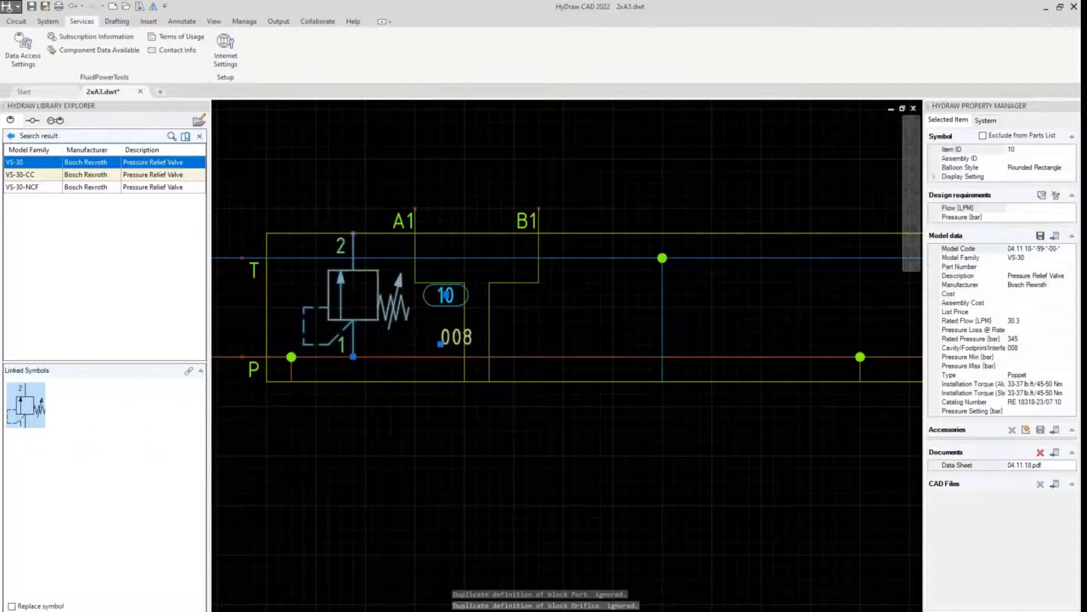
pyautogui.scroll(-2, 381, 337)
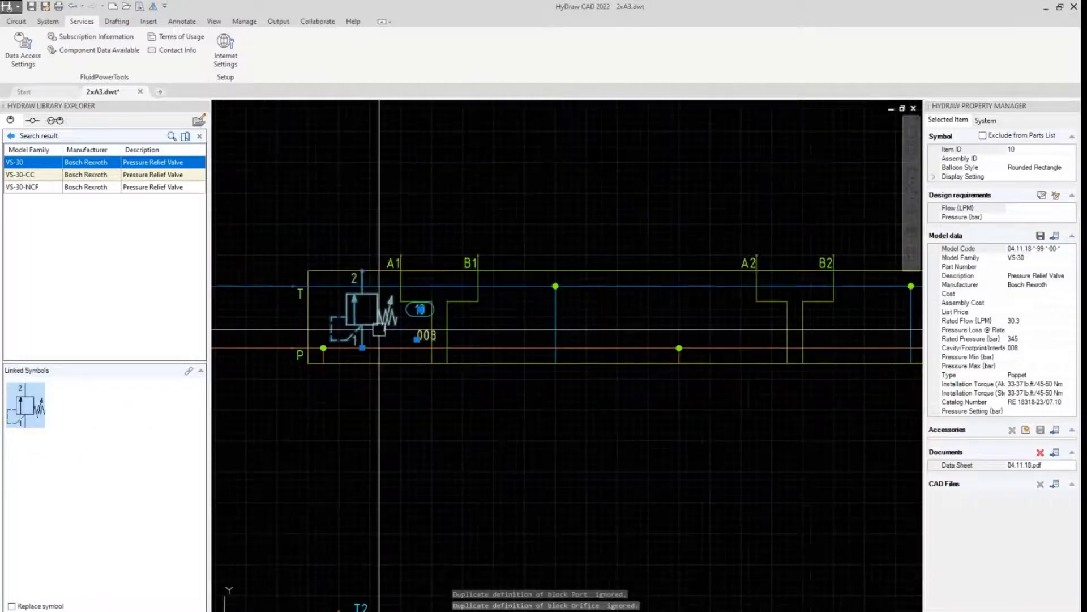
pyautogui.press('Escape')
pyautogui.scroll(-1, 406, 252)
pyautogui.scroll(2, 397, 270)
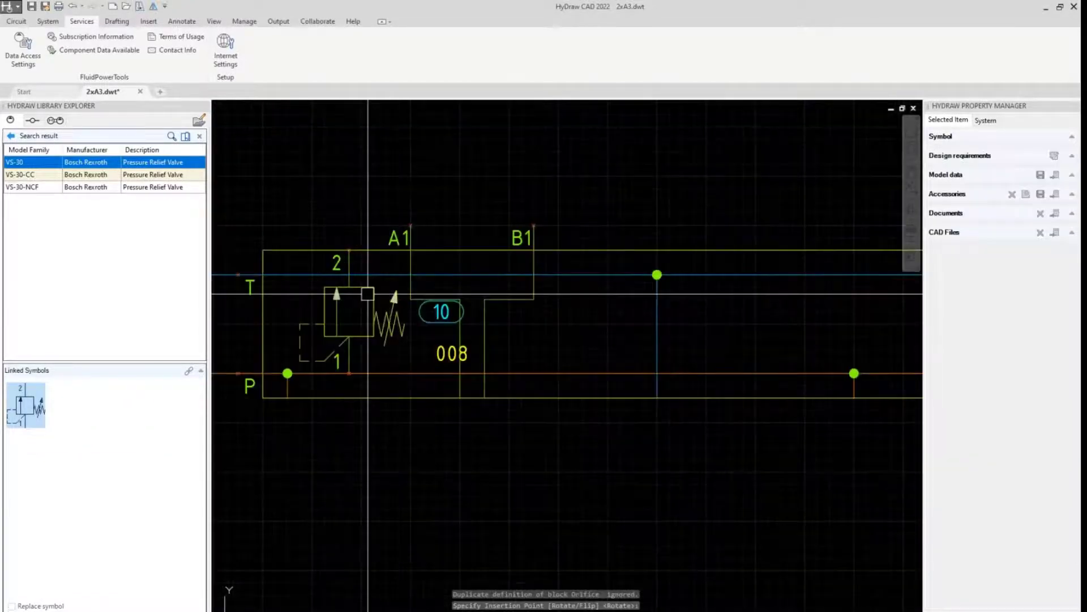
pyautogui.scroll(-3, 368, 294)
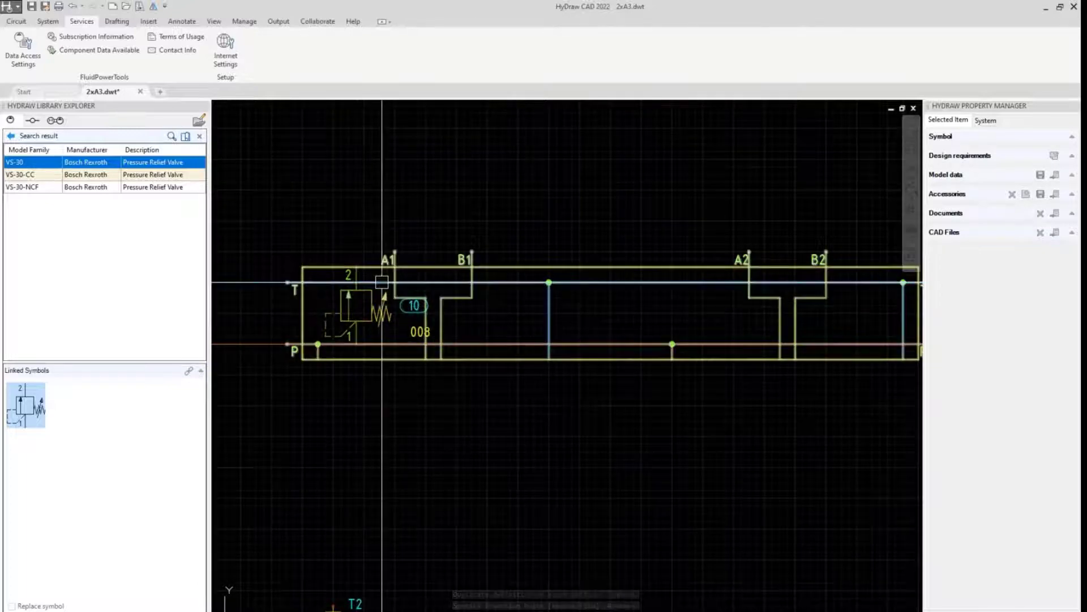
# Step: Open the relief valve symbol for editing, delete ports 2 and 1, and shorten the upper connection line
pyautogui.click(367, 294)
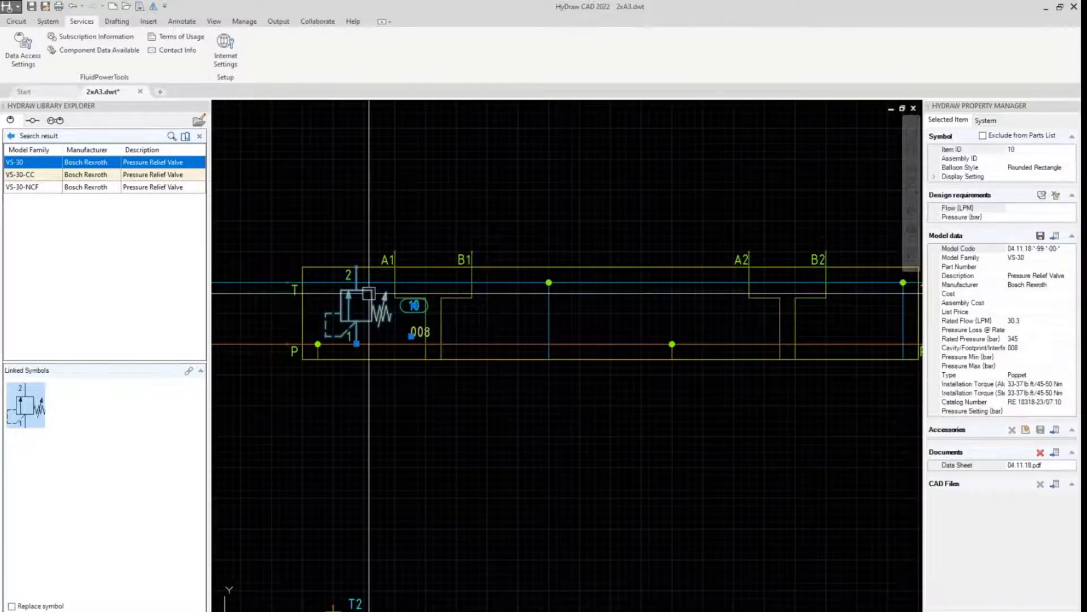
pyautogui.rightClick(370, 264)
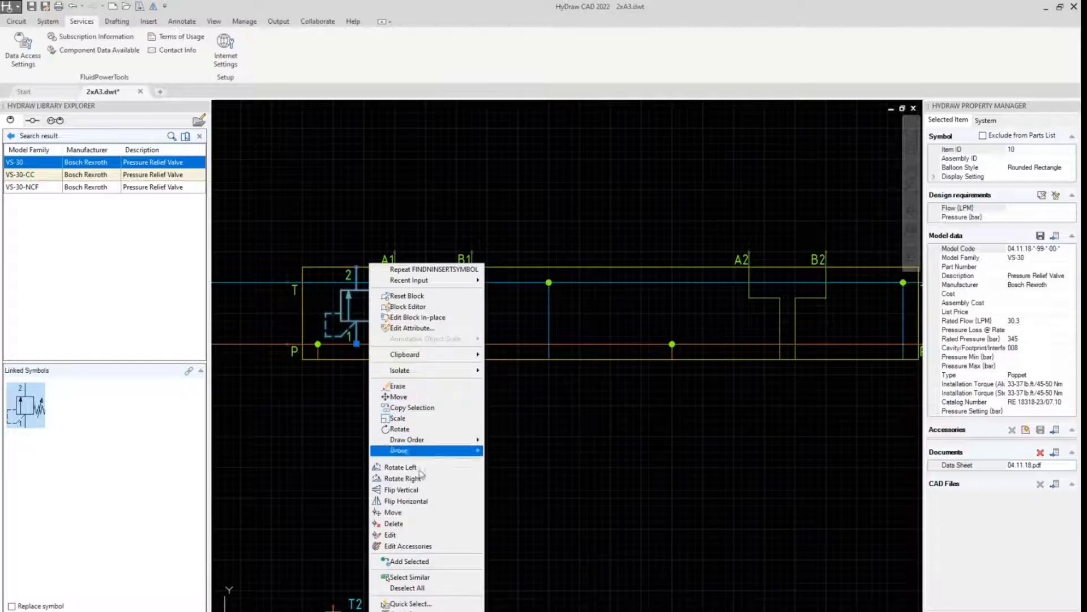
pyautogui.click(394, 536)
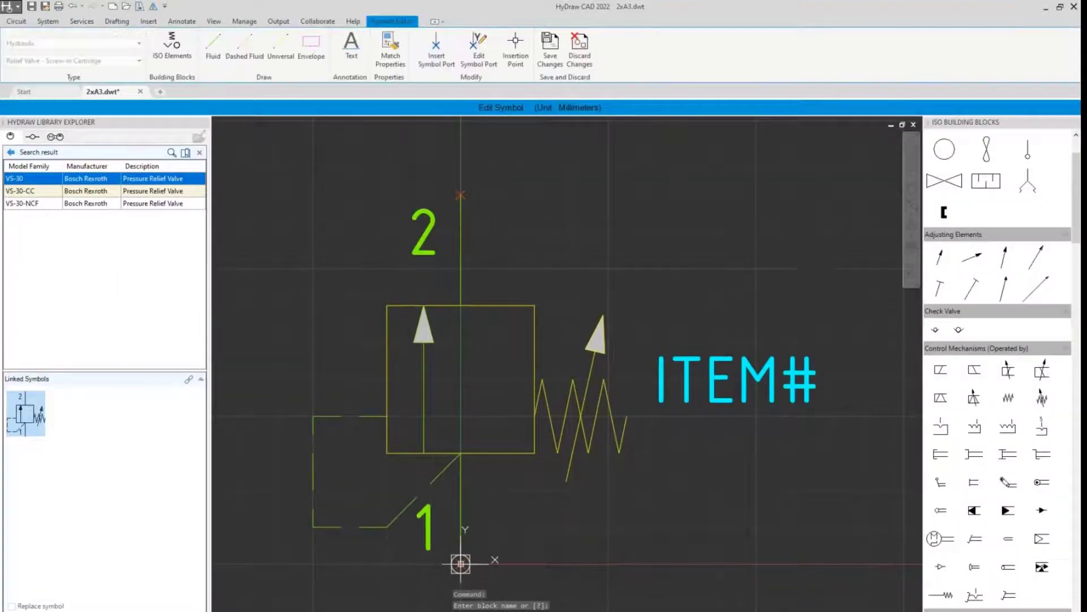
pyautogui.press('Delete')
pyautogui.moveTo(510, 229); pyautogui.dragTo(453, 180)
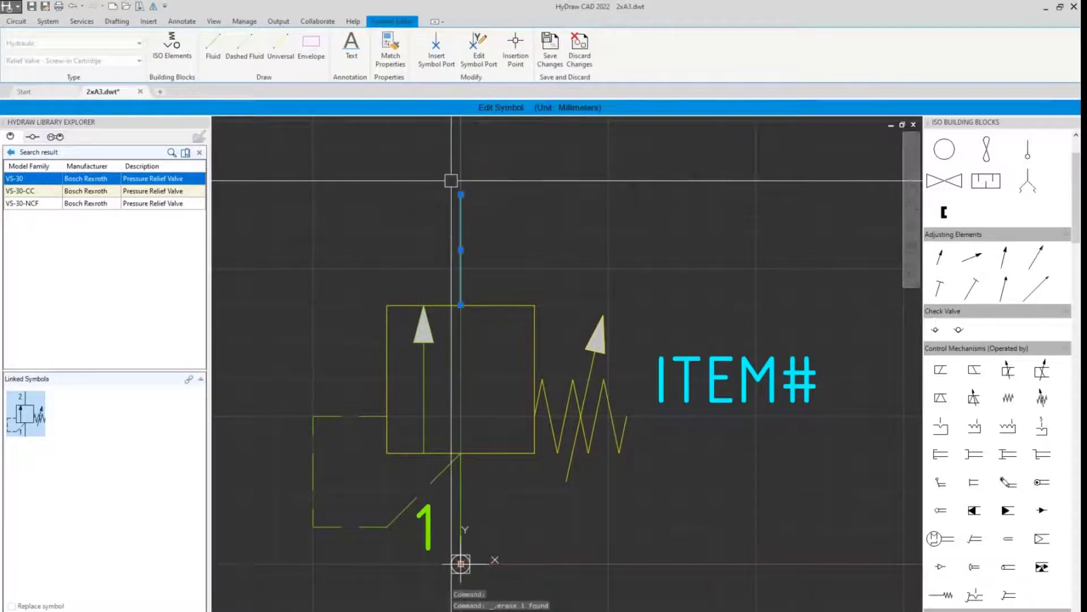
pyautogui.click(464, 194)
pyautogui.click(444, 268)
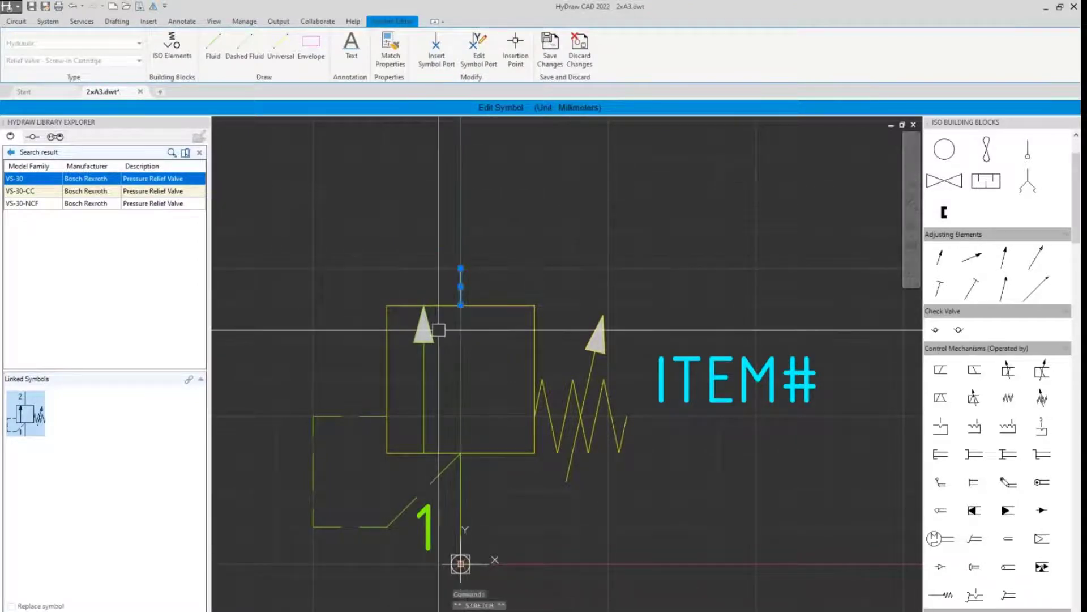
pyautogui.press('Escape')
pyautogui.click(428, 517)
pyautogui.press('Delete')
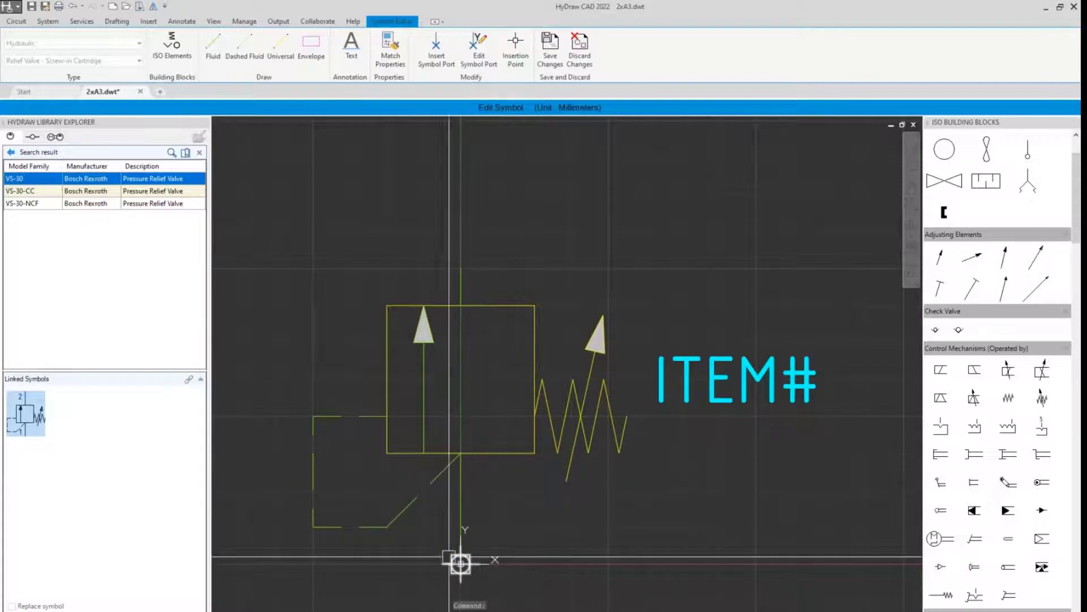
# Step: Place large filled junction dots at the upper and lower line ends of the valve symbol and save the symbol changes
pyautogui.moveTo(1075, 192); pyautogui.dragTo(1078, 343)
pyautogui.scroll(-10, 1014, 306)
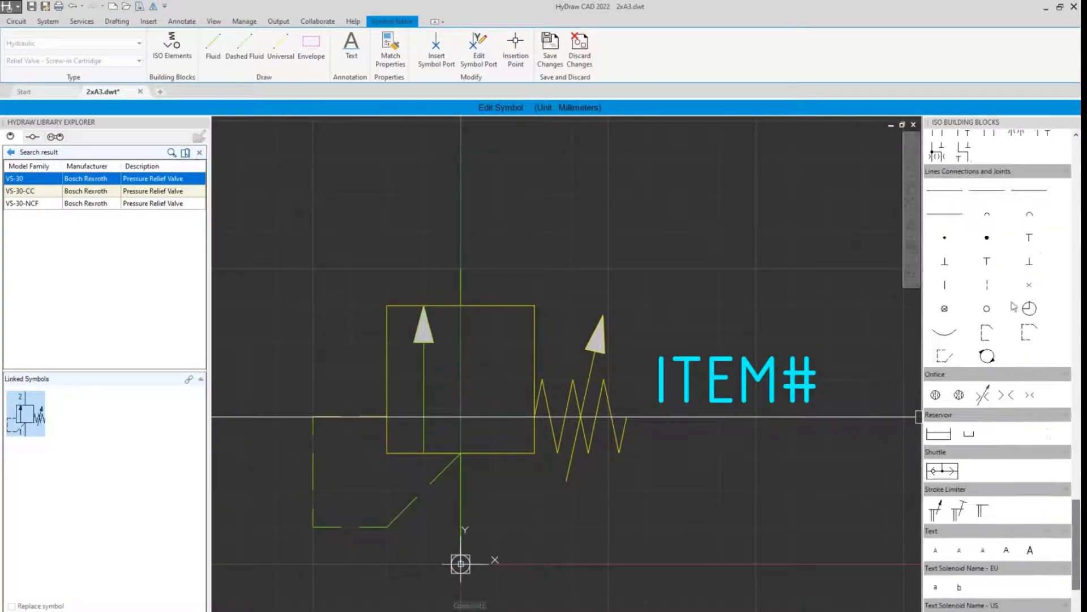
pyautogui.click(987, 239)
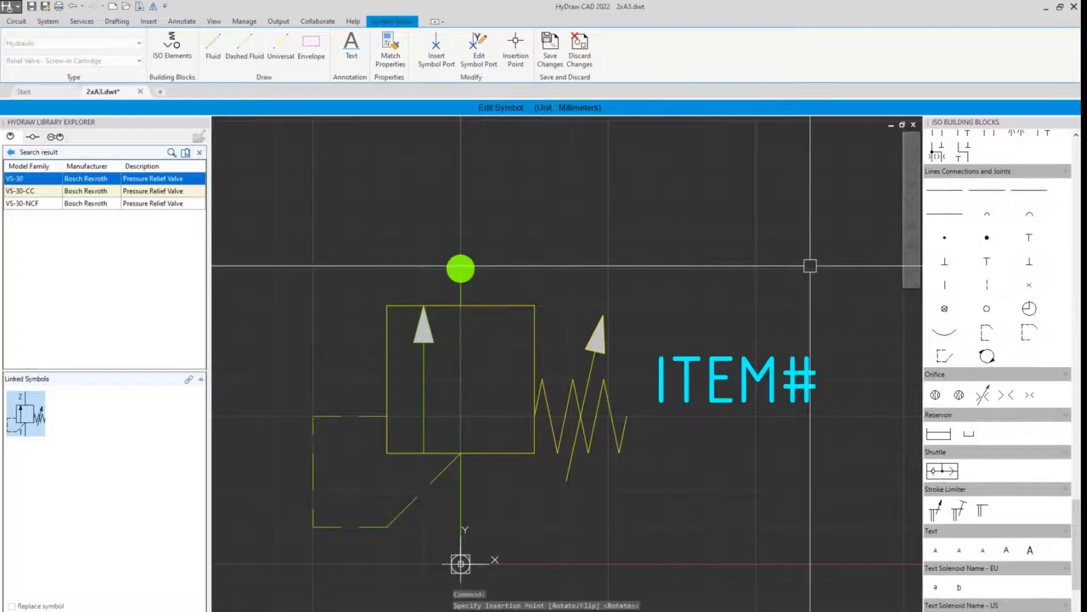
pyautogui.click(460, 563)
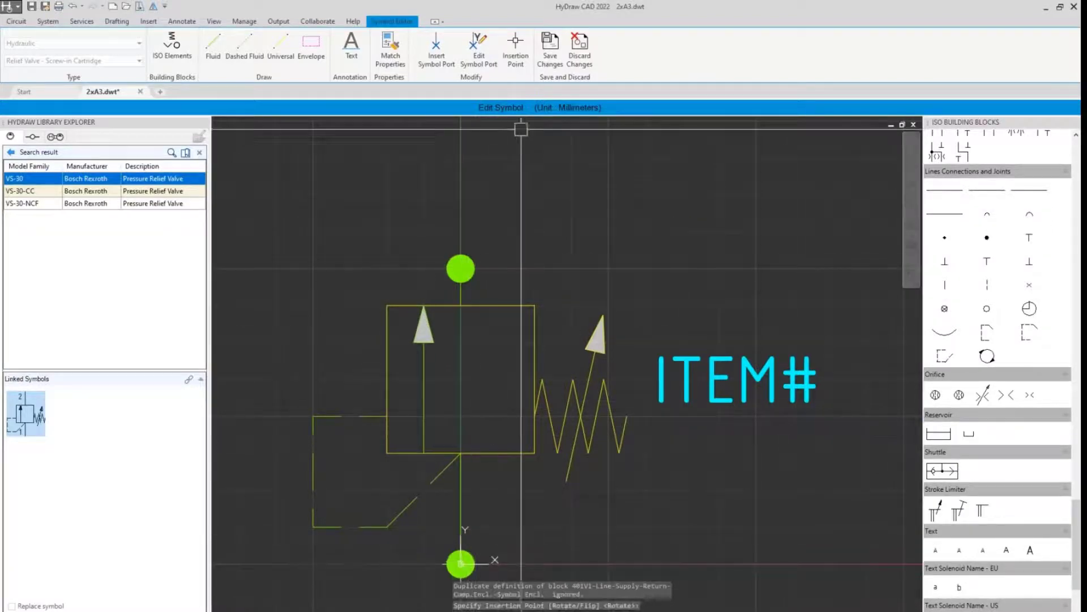
pyautogui.click(555, 51)
pyautogui.click(601, 80)
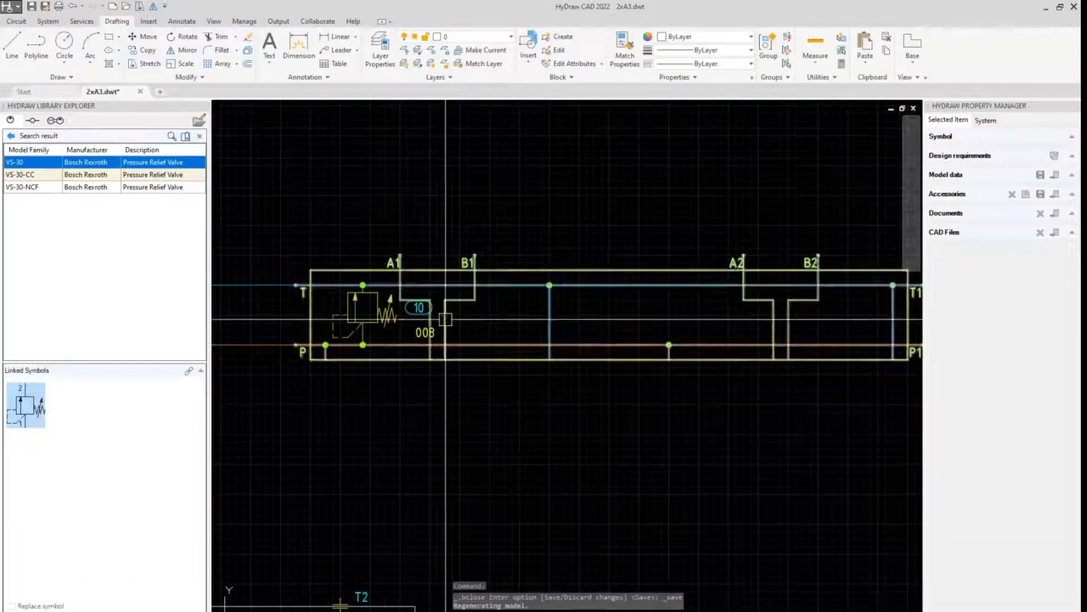
# Step: Move the relief valve's 008 cavity label closer beneath its spring and its item balloon to the valve's left side
pyautogui.scroll(3, 407, 337)
pyautogui.click(403, 339)
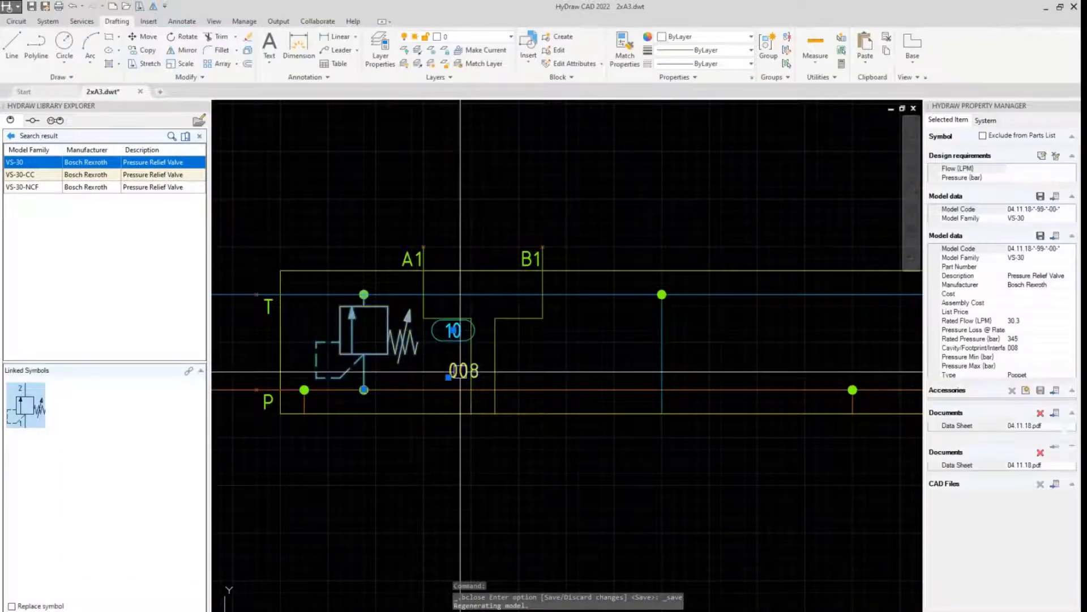
pyautogui.click(448, 377)
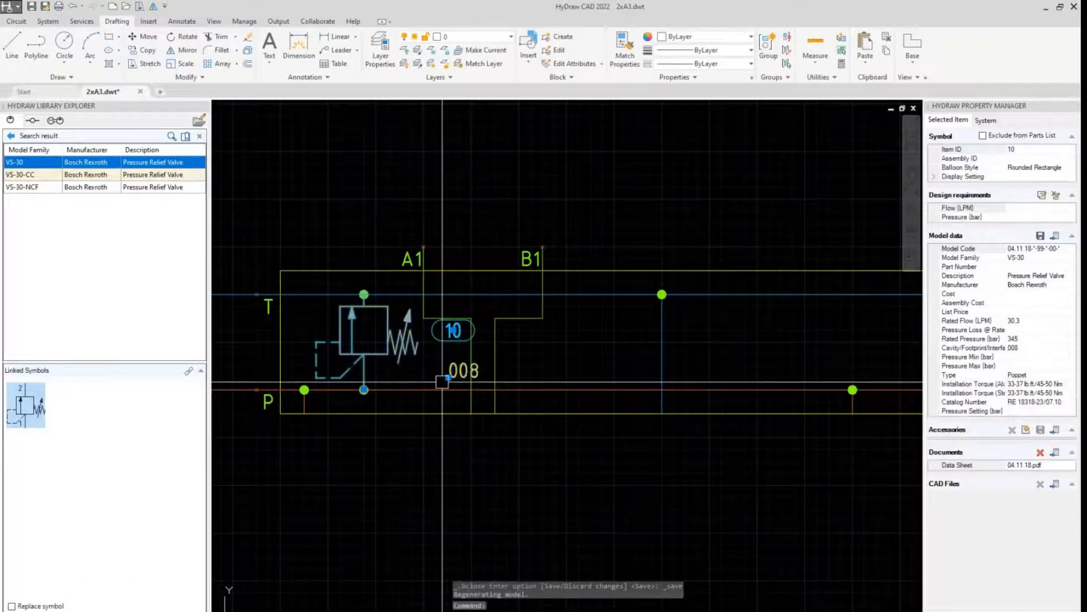
pyautogui.click(376, 377)
pyautogui.click(453, 330)
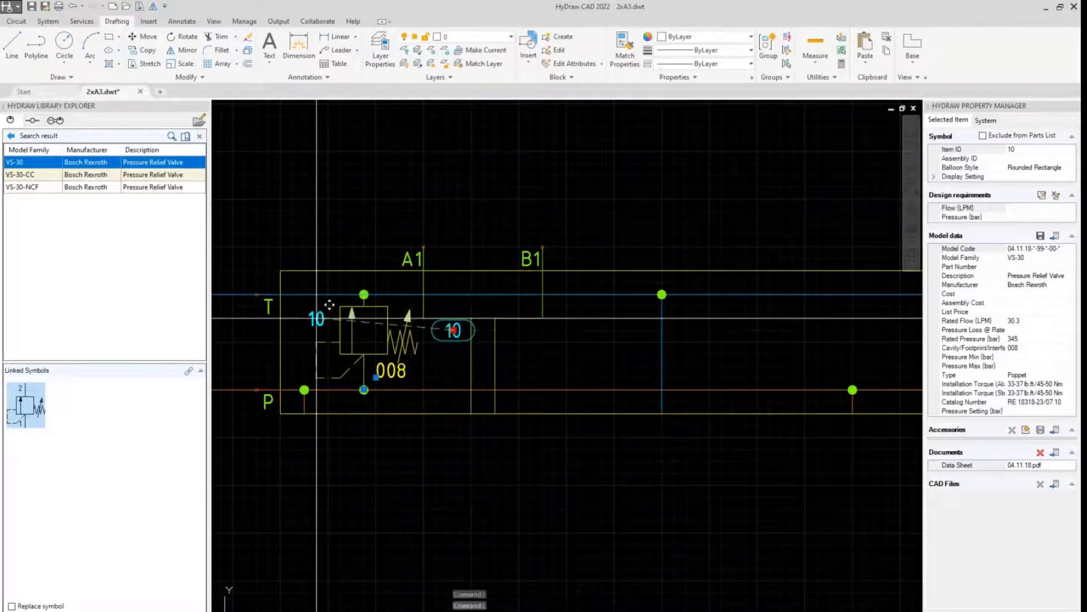
pyautogui.scroll(-1, 364, 293)
pyautogui.press('Escape')
pyautogui.scroll(-1, 419, 291)
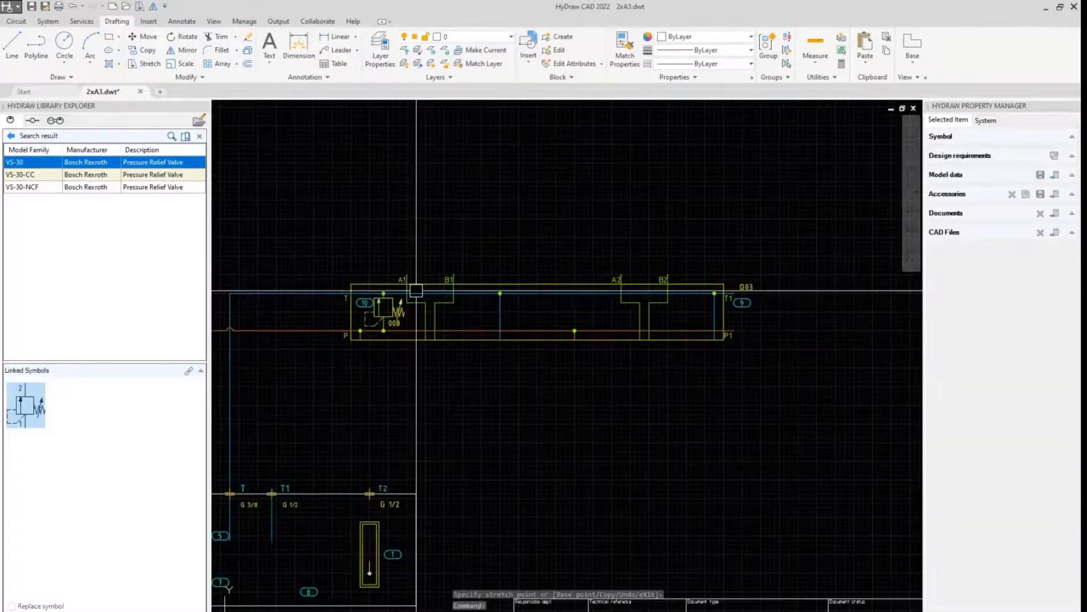
pyautogui.press('Escape')
# Step: Move the Eurofluid subplate's item balloon from beside its right end to just above its upper-left corner
pyautogui.click(571, 291)
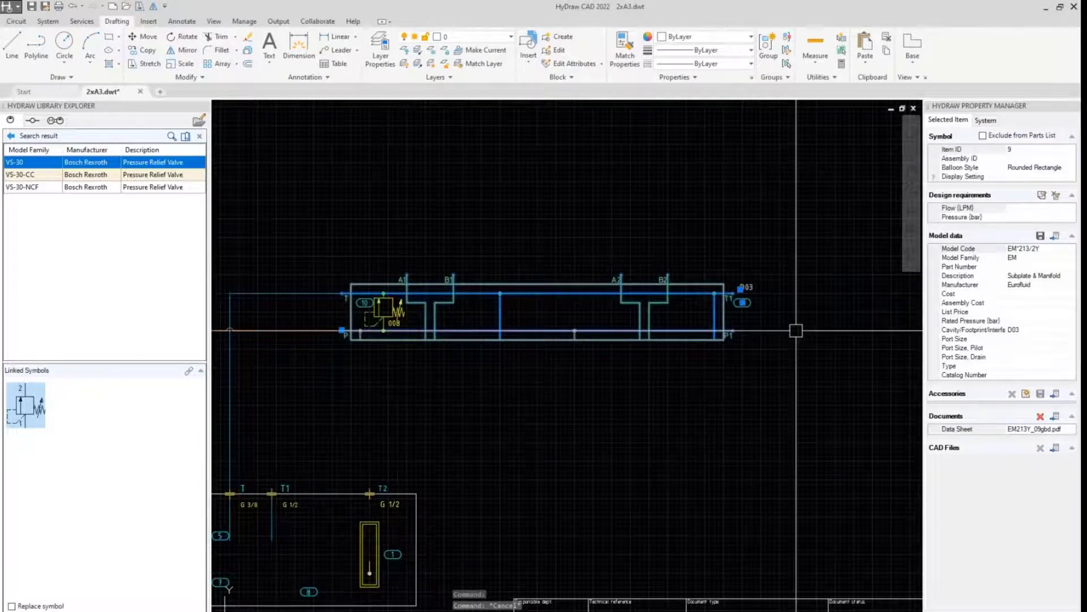
pyautogui.scroll(2, 405, 320)
pyautogui.scroll(-1, 699, 306)
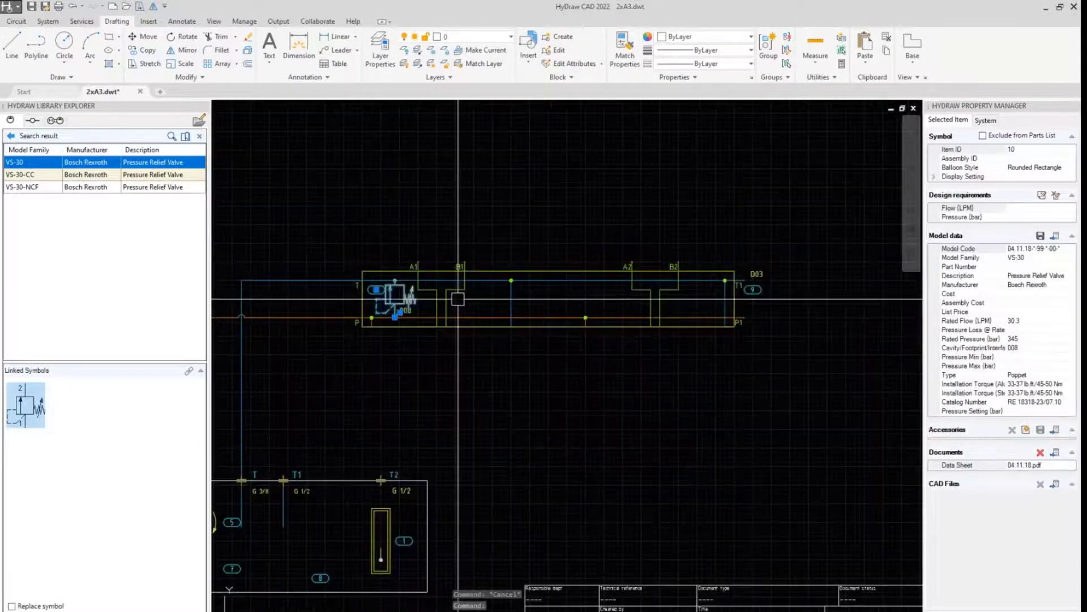
pyautogui.scroll(3, 699, 306)
pyautogui.click(758, 290)
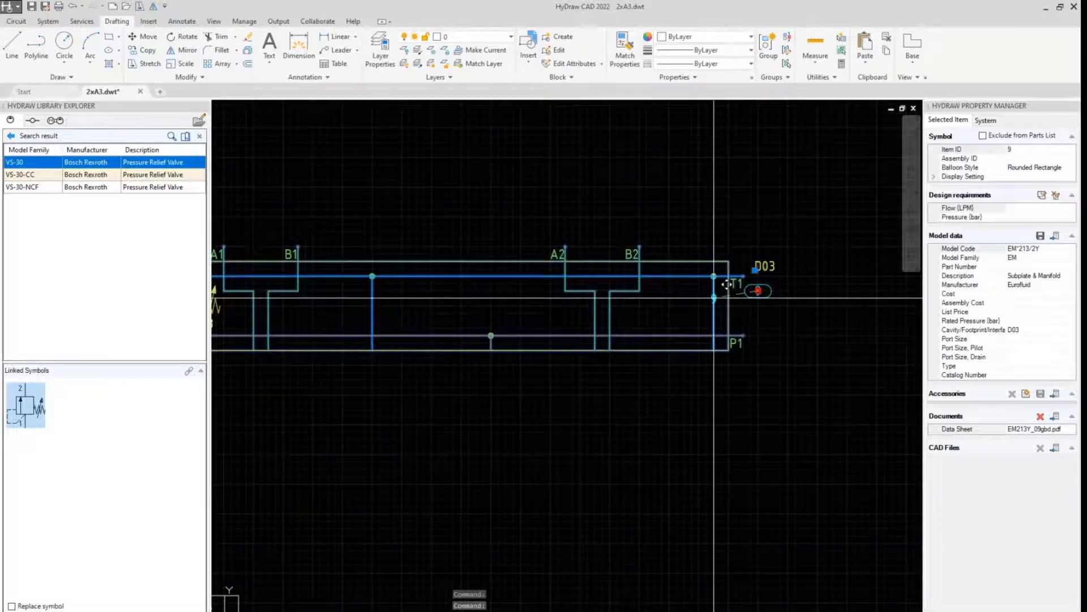
pyautogui.moveTo(490, 290); pyautogui.dragTo(631, 287, button='middle')
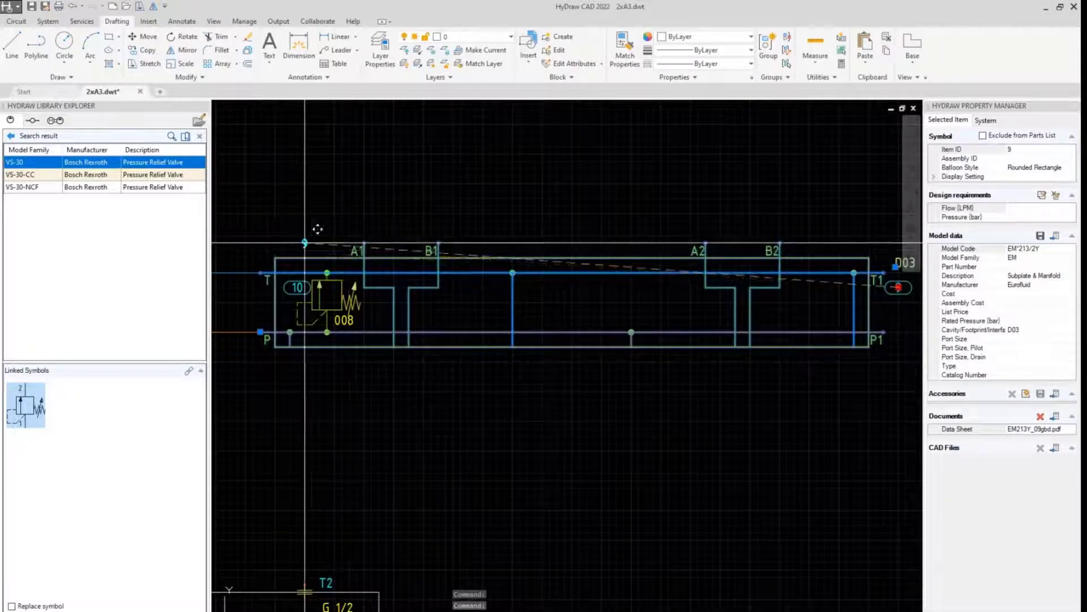
pyautogui.click(290, 242)
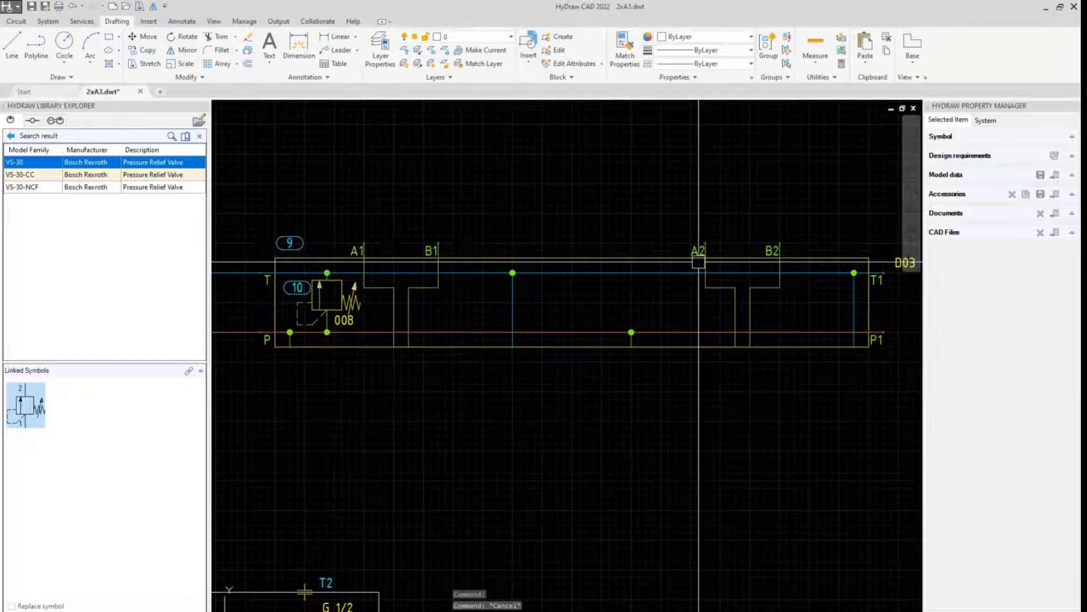
pyautogui.scroll(-2, 537, 379)
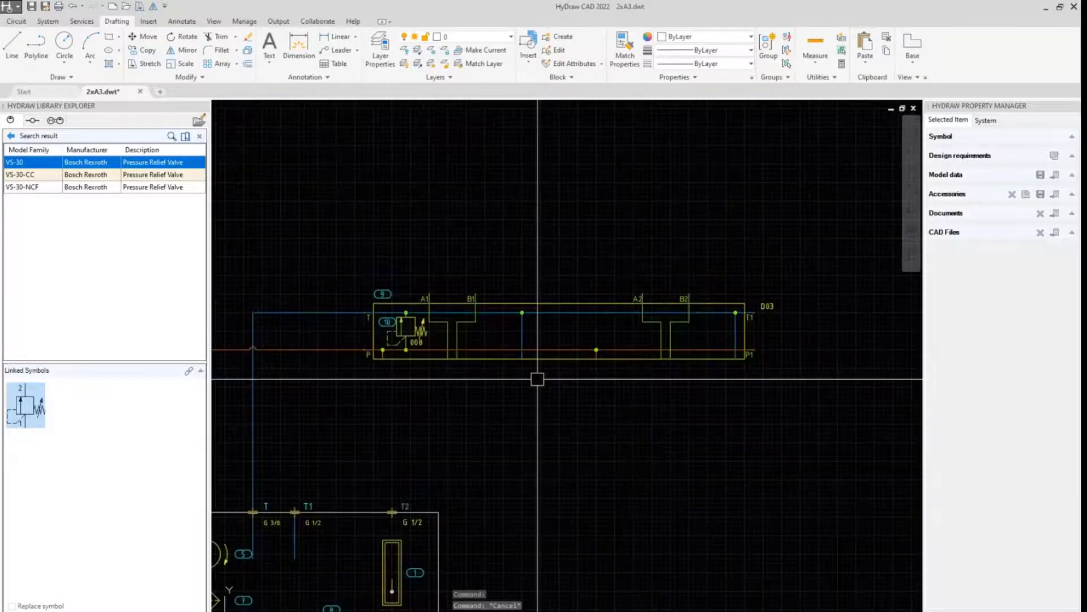
# Step: Insert the x2 multi-station D03 flipped subplate with built-in relief valve below the existing subplate, aligned with its left end
pyautogui.click(10, 137)
pyautogui.click(200, 136)
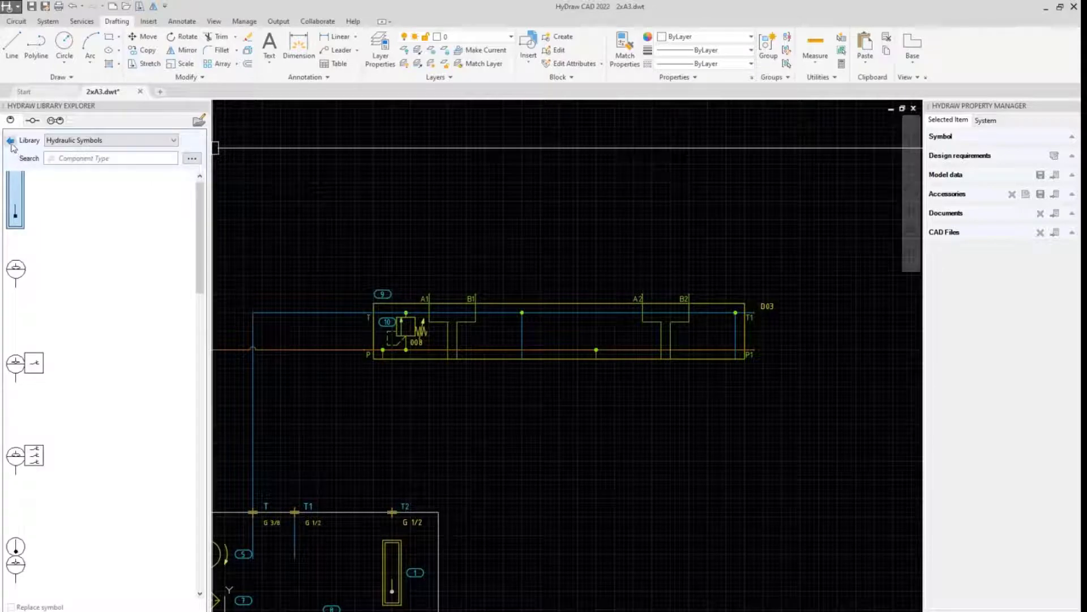
pyautogui.click(10, 140)
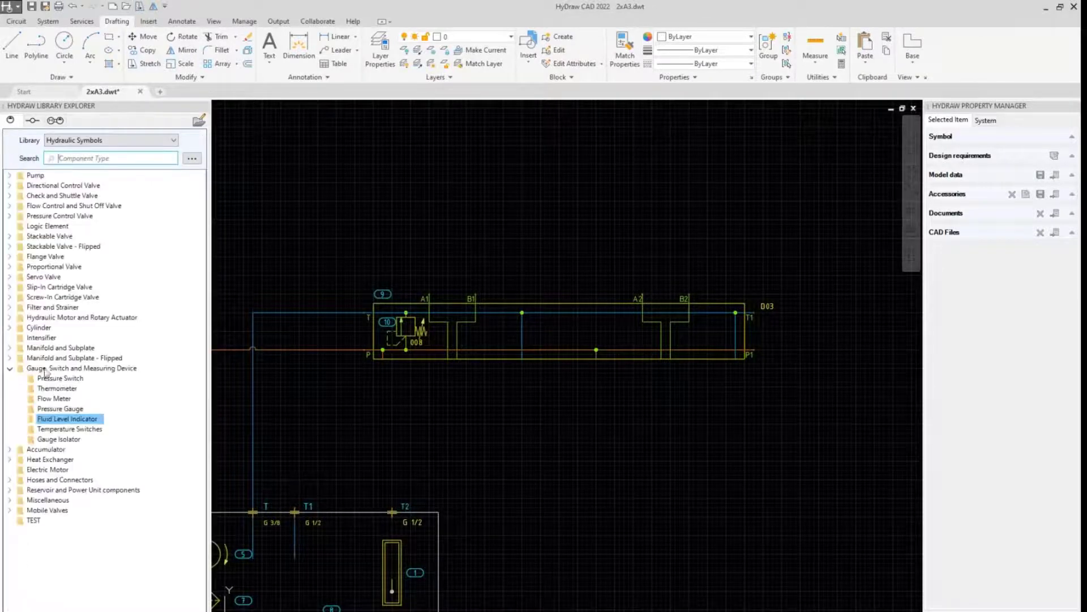
pyautogui.click(9, 358)
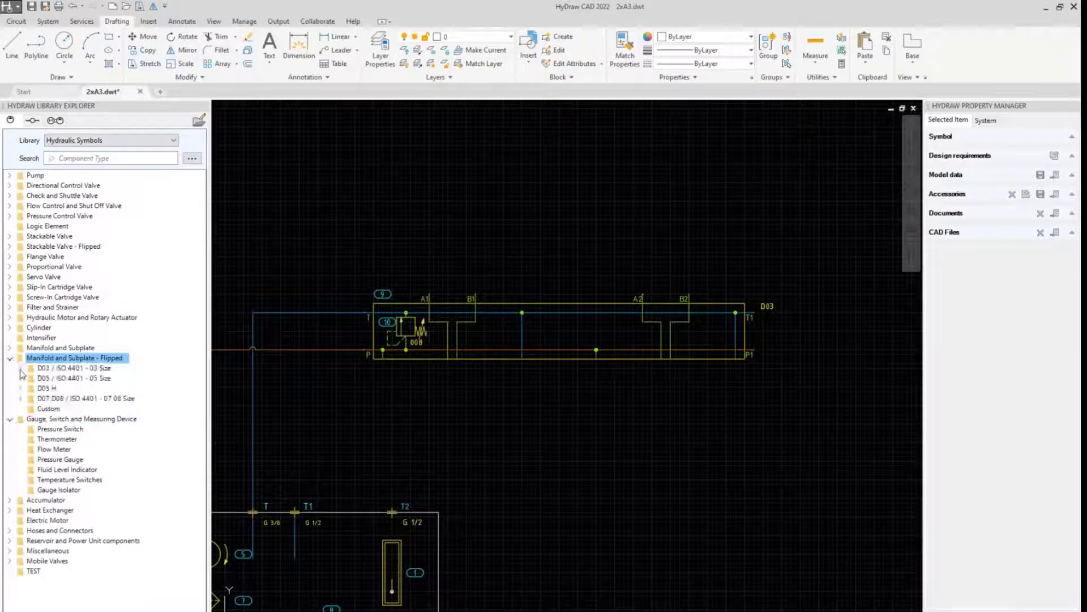
pyautogui.click(21, 369)
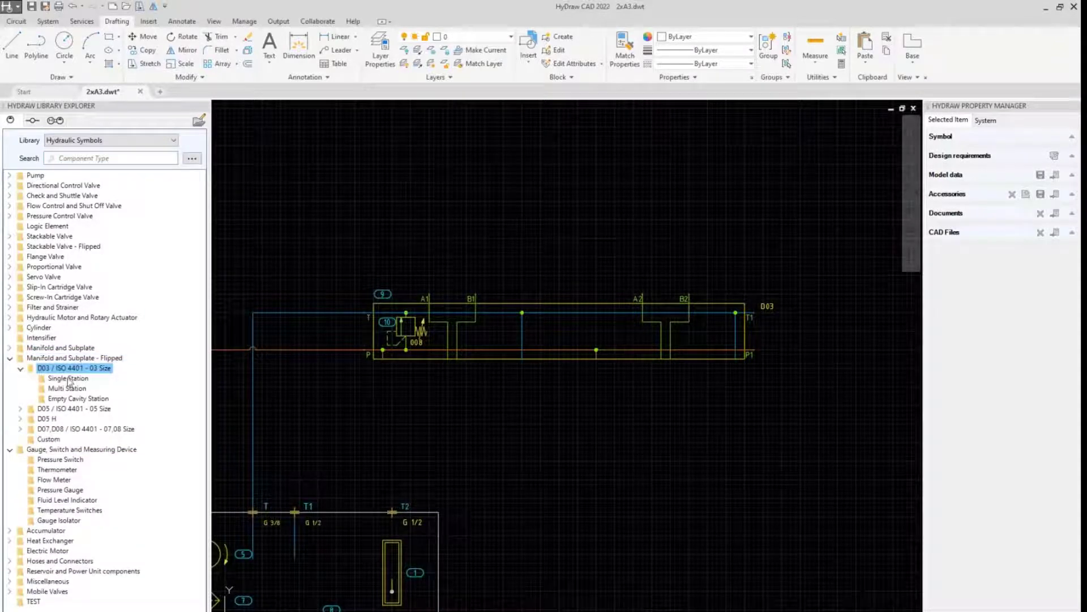
pyautogui.click(68, 389)
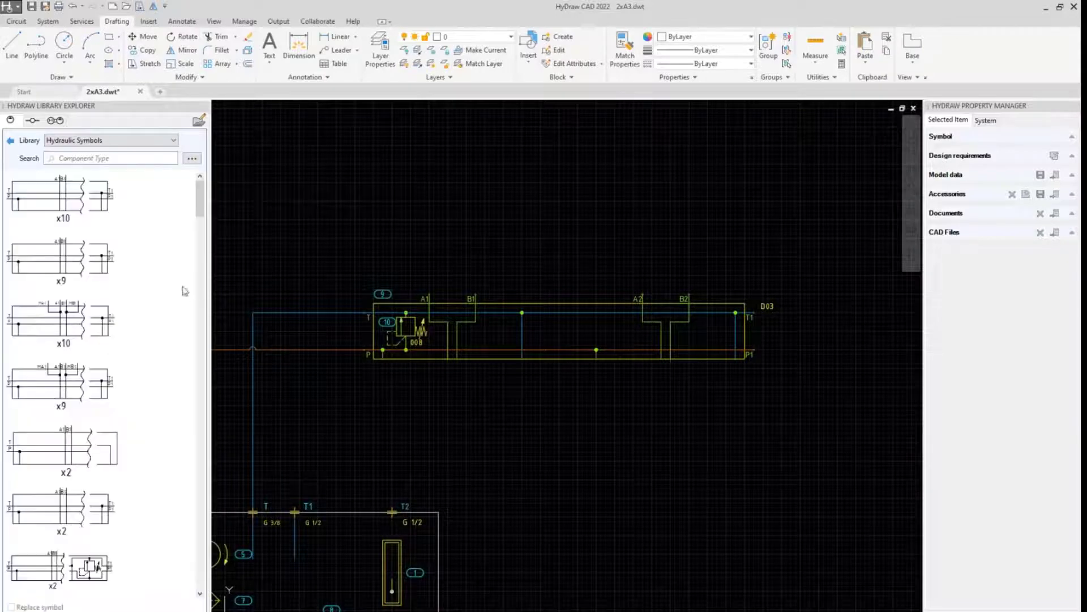
pyautogui.click(80, 581)
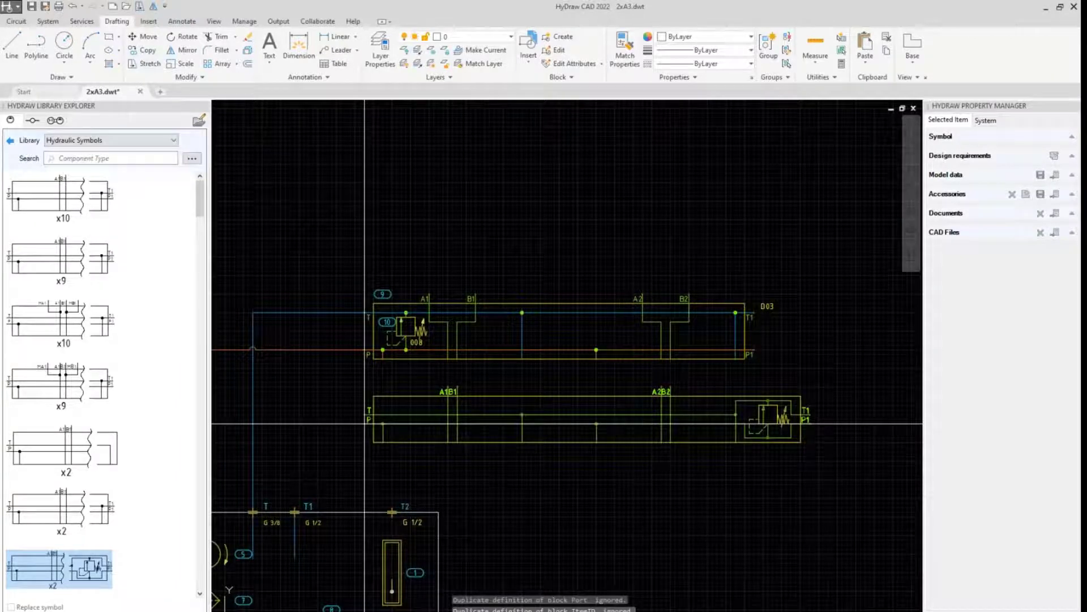
pyautogui.click(365, 423)
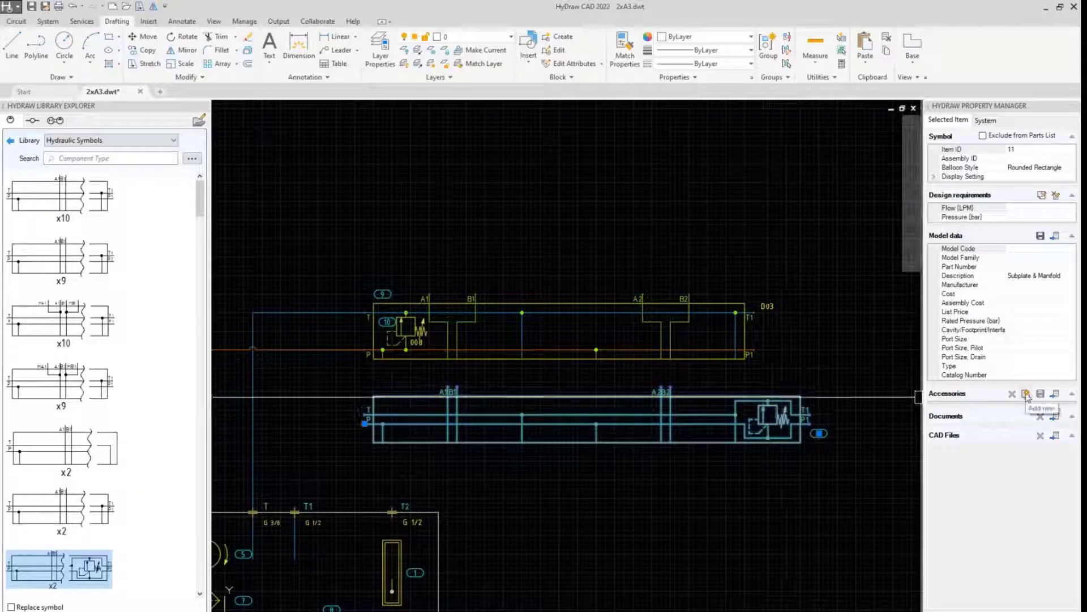
# Step: Save the VS-30 relief valve's model data to the HyDraw library
pyautogui.click(408, 324)
pyautogui.scroll(4, 408, 324)
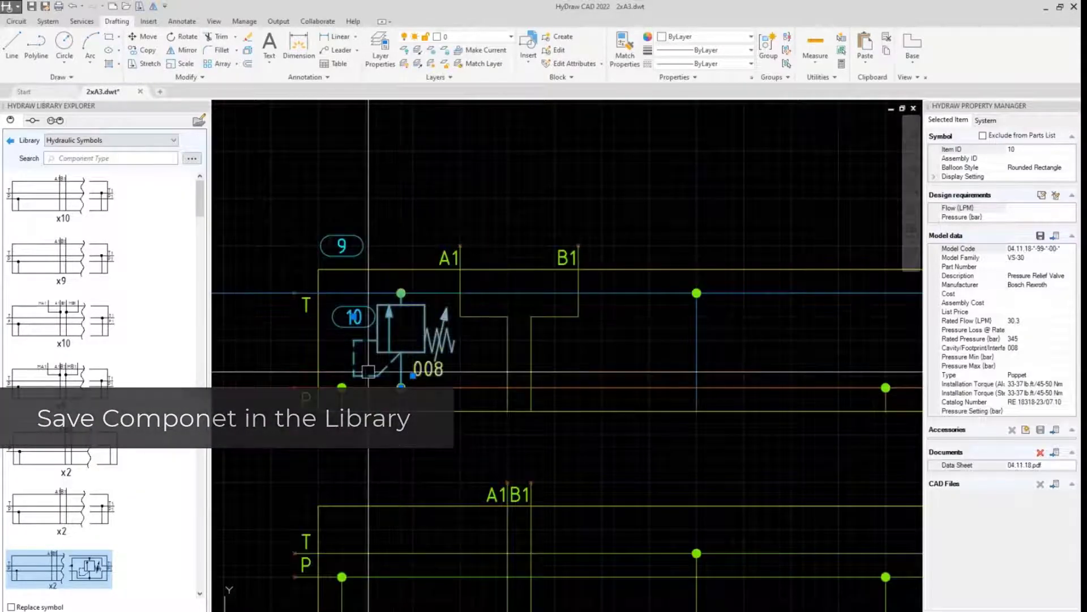
pyautogui.click(1041, 235)
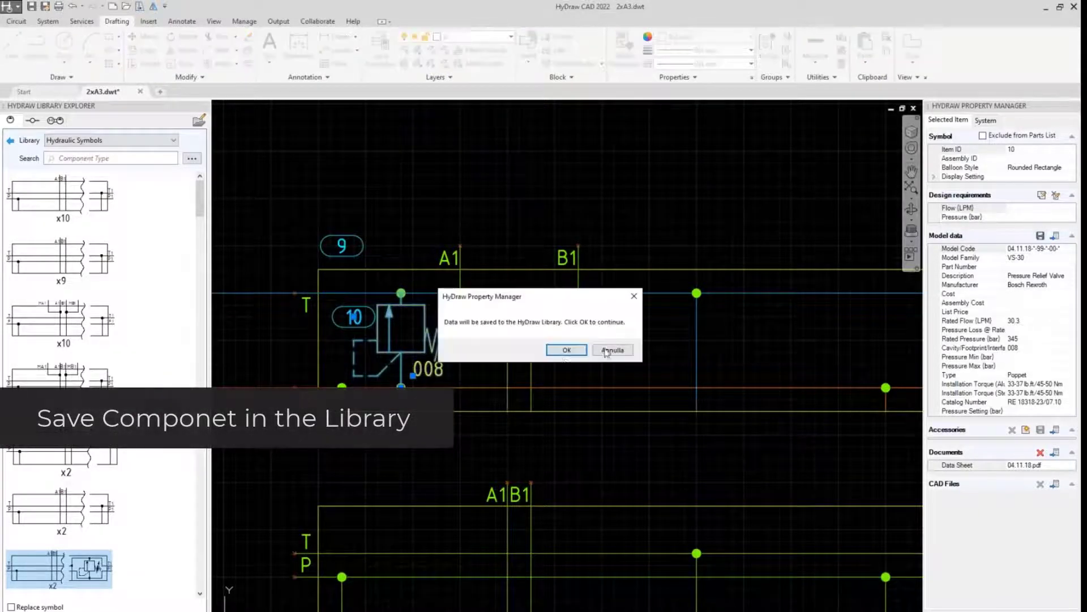
pyautogui.click(567, 349)
pyautogui.scroll(-2, 513, 435)
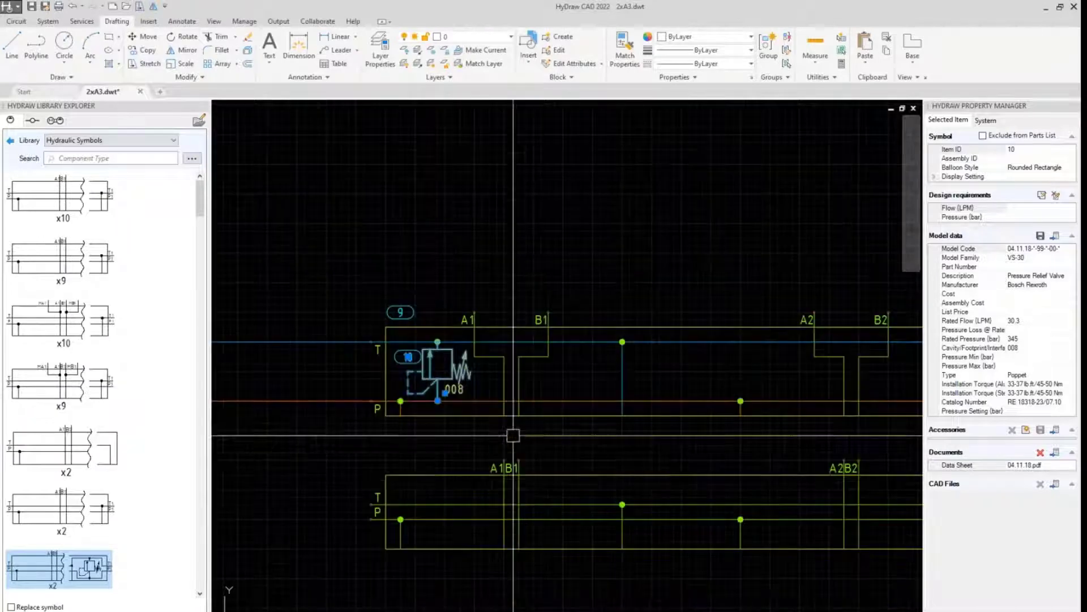
# Step: Open the library accessory selection for the lower subplate and search all component types and manufacturers with components used as accessories
pyautogui.moveTo(593, 475); pyautogui.dragTo(441, 349, button='middle')
pyautogui.press('Escape')
pyautogui.click(525, 349)
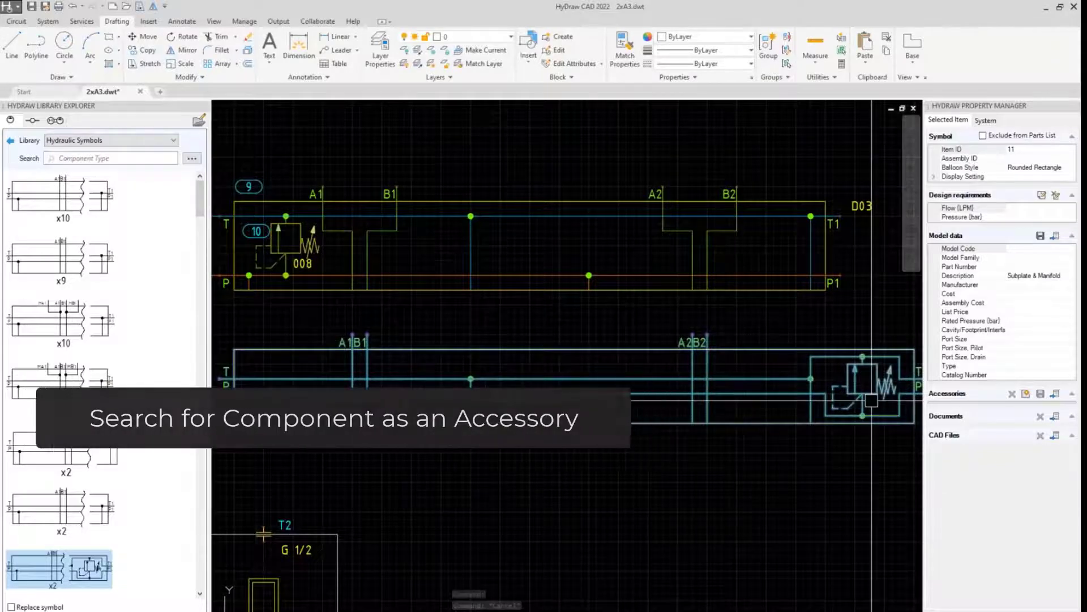
pyautogui.click(1055, 394)
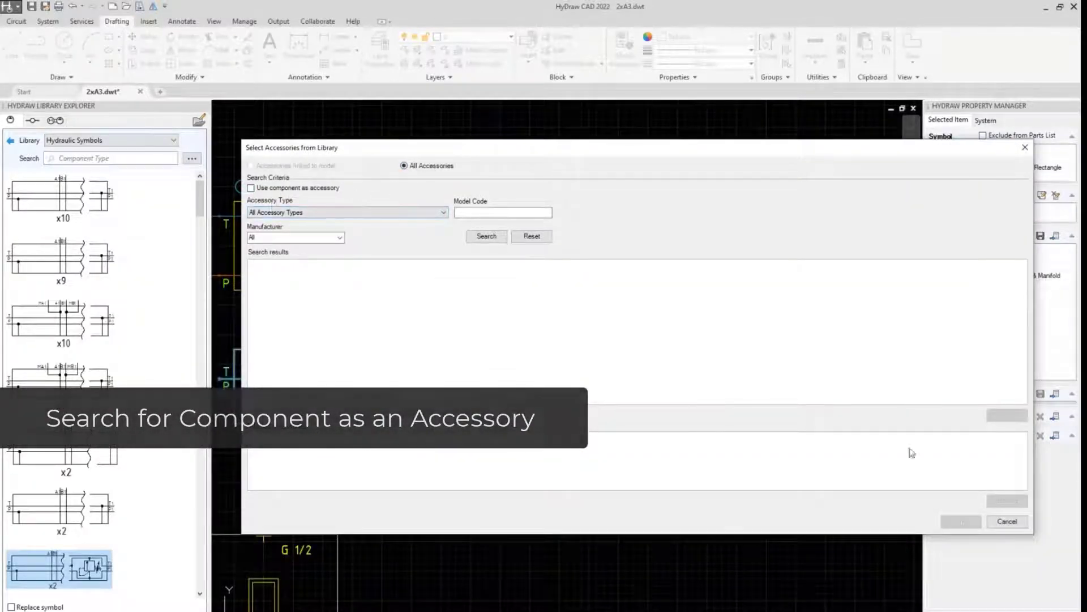
pyautogui.click(501, 240)
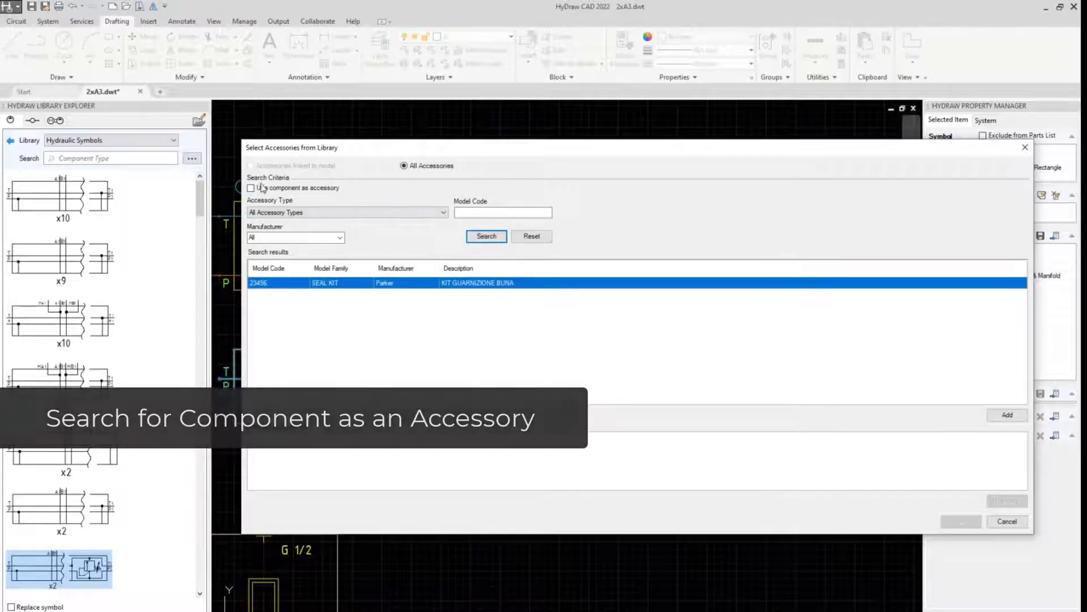
pyautogui.click(251, 188)
pyautogui.click(485, 237)
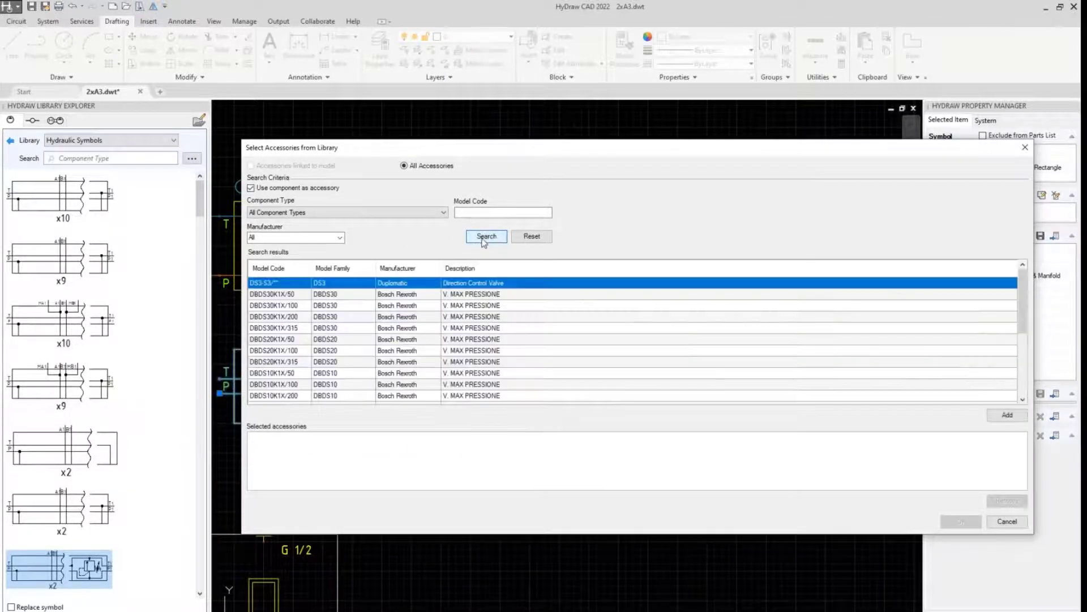
# Step: Add the Bosch Rexroth VS-30 pressure relief valve to the lower subplate as an accessory and accept the selection
pyautogui.scroll(-5, 289, 313)
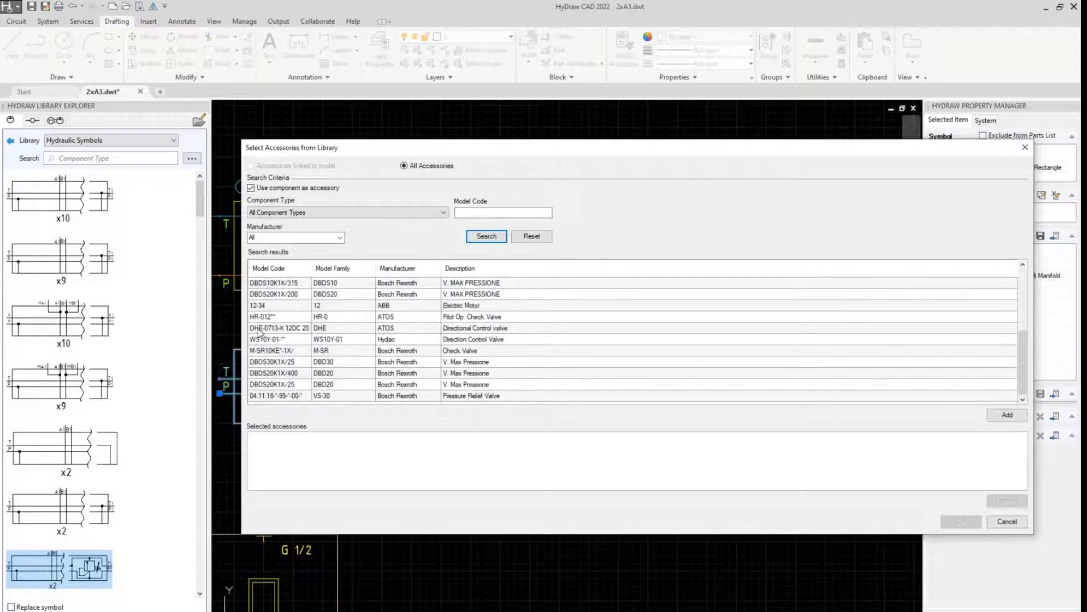
pyautogui.click(288, 395)
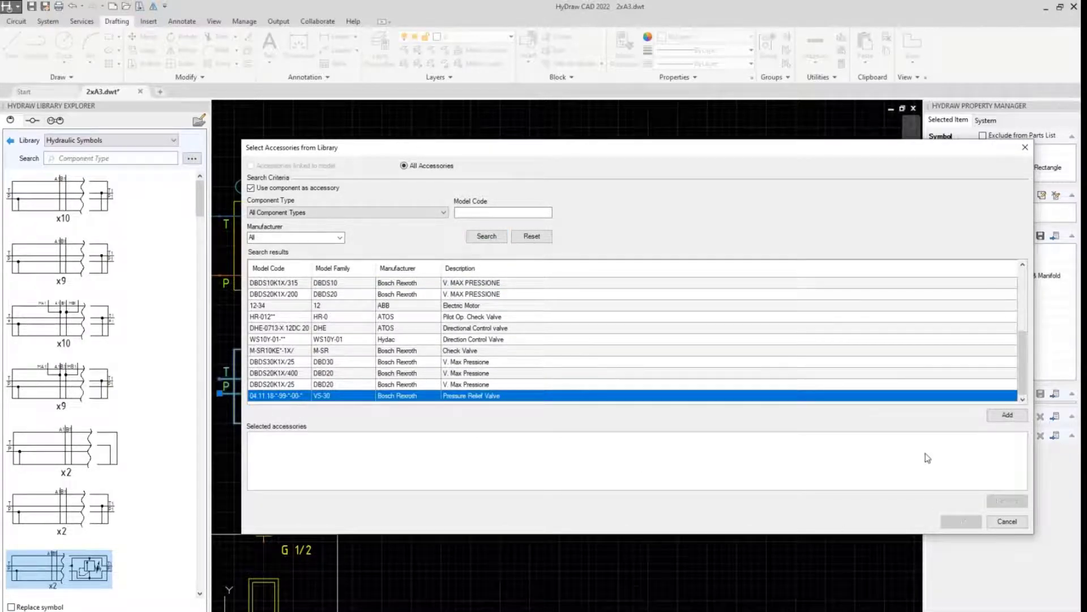
pyautogui.click(1007, 415)
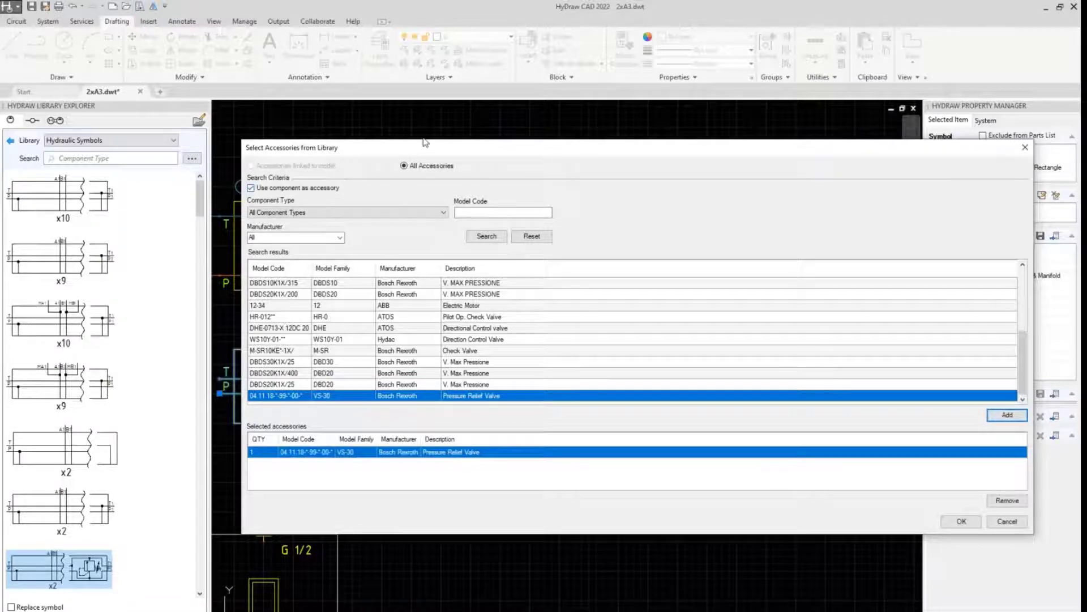
pyautogui.moveTo(403, 152); pyautogui.dragTo(338, 99)
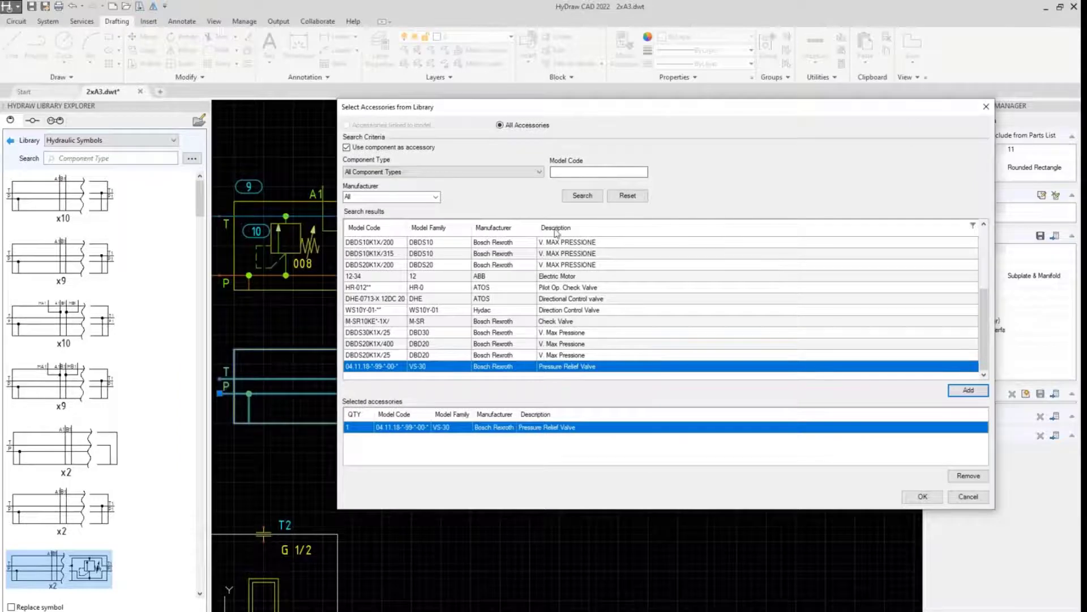
pyautogui.moveTo(982, 305); pyautogui.dragTo(982, 237)
pyautogui.click(575, 290)
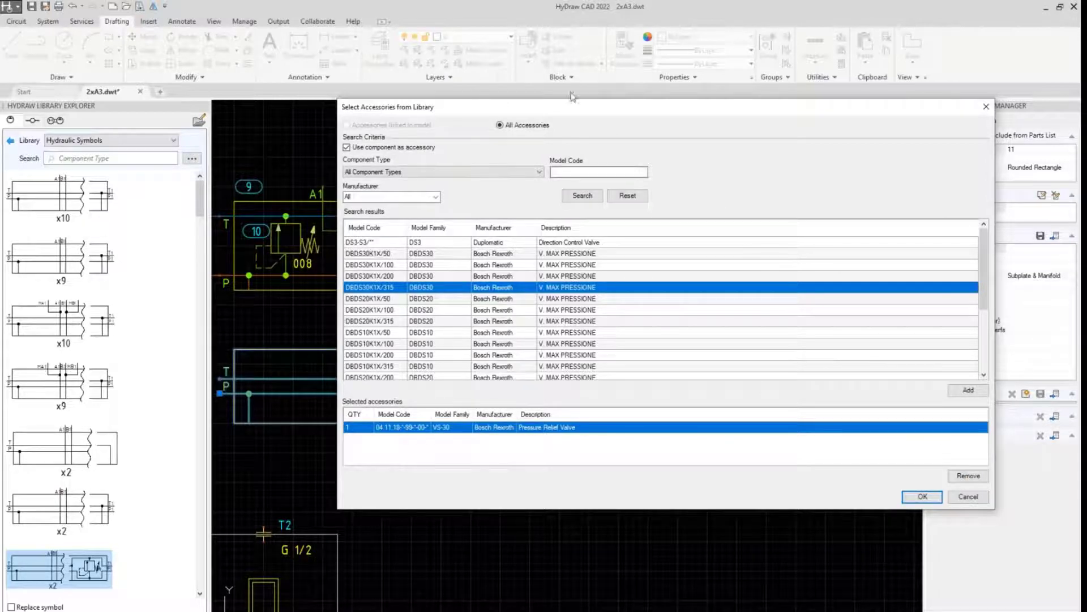
pyautogui.click(923, 496)
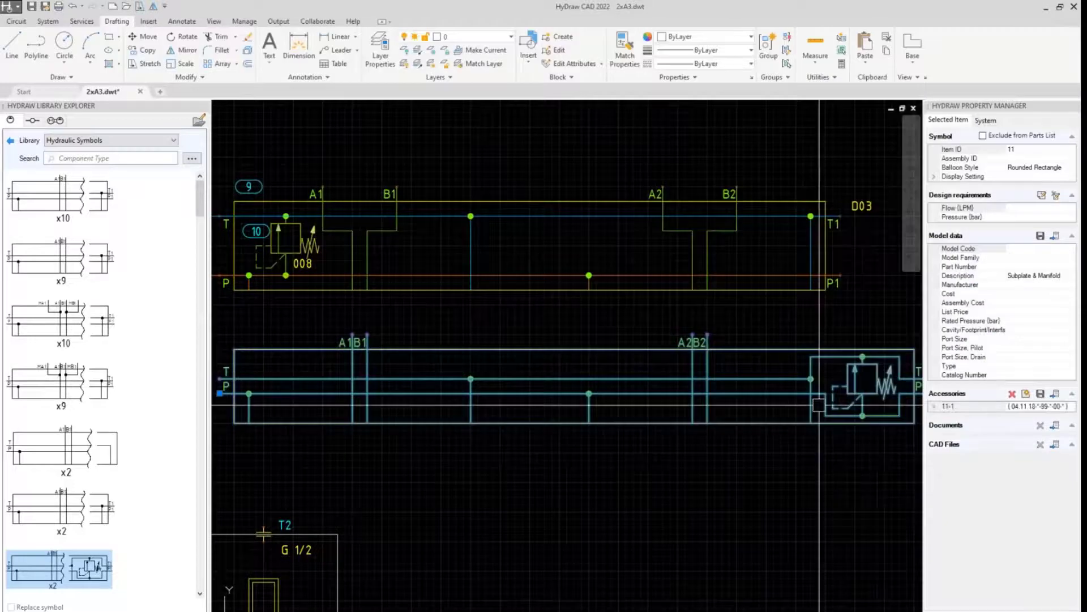
# Step: Examine the lower subplate's item and accessory balloons and compare them with the upper subplate and its separately placed relief valve
pyautogui.scroll(2, 778, 392)
pyautogui.scroll(2, 573, 404)
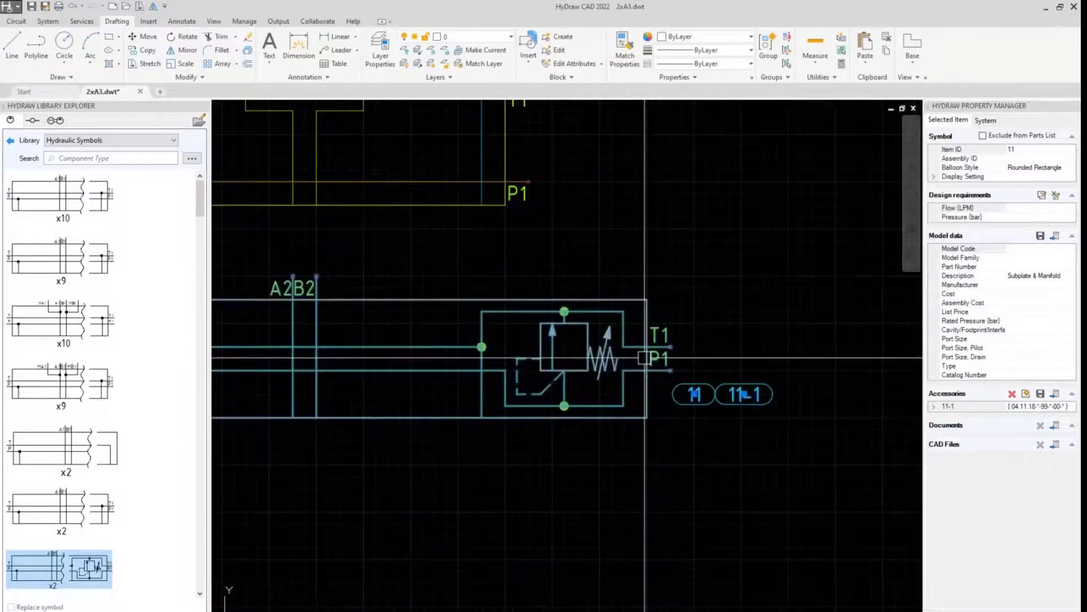
pyautogui.scroll(-4, 574, 404)
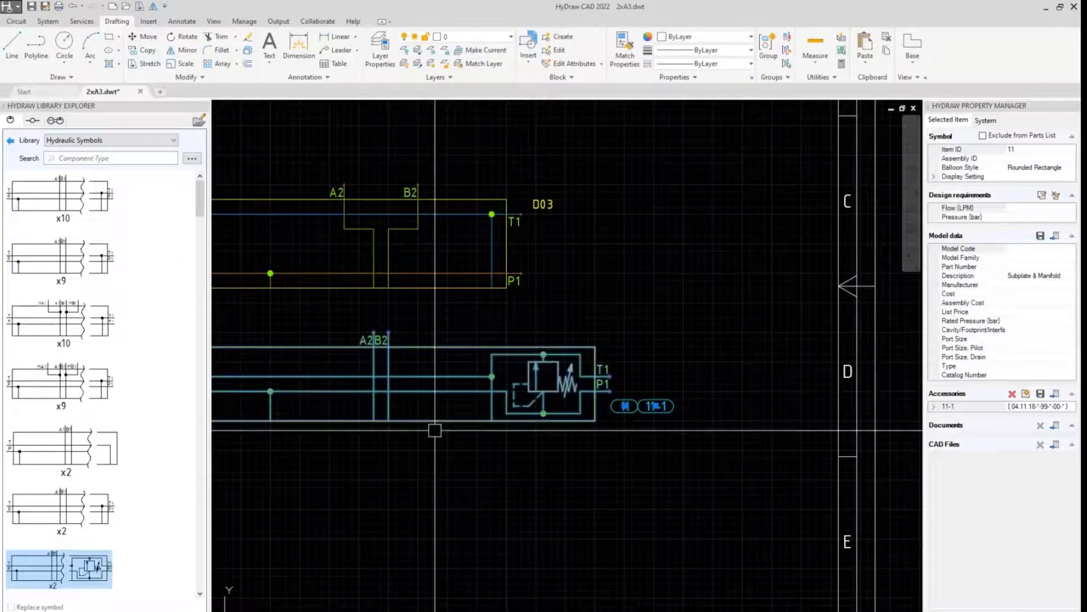
pyautogui.scroll(2, 628, 443)
pyautogui.scroll(-3, 628, 444)
pyautogui.press('Escape')
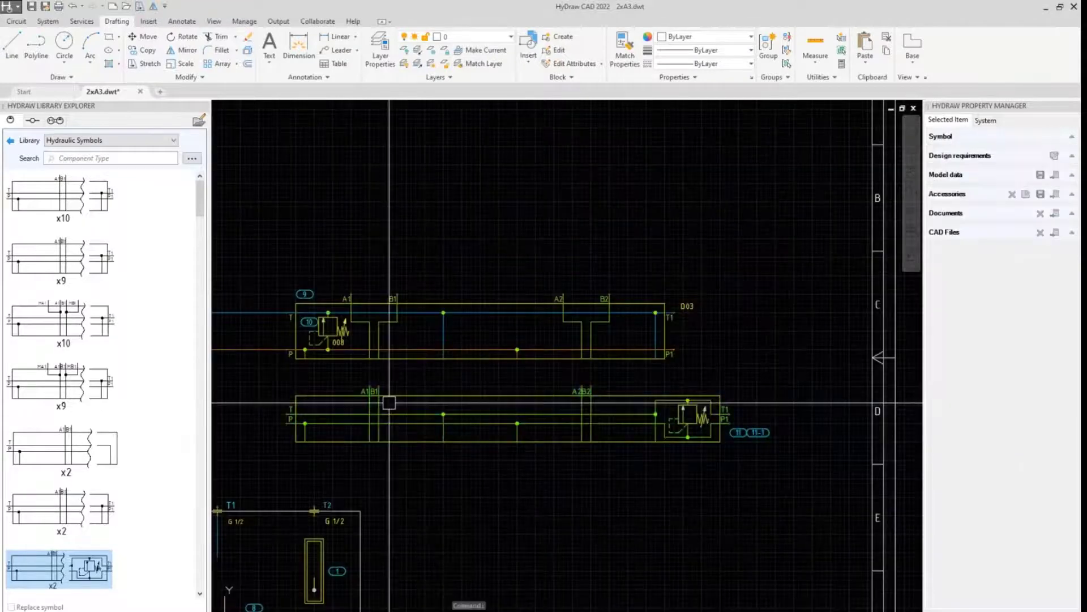
pyautogui.scroll(1, 445, 340)
pyautogui.click(445, 331)
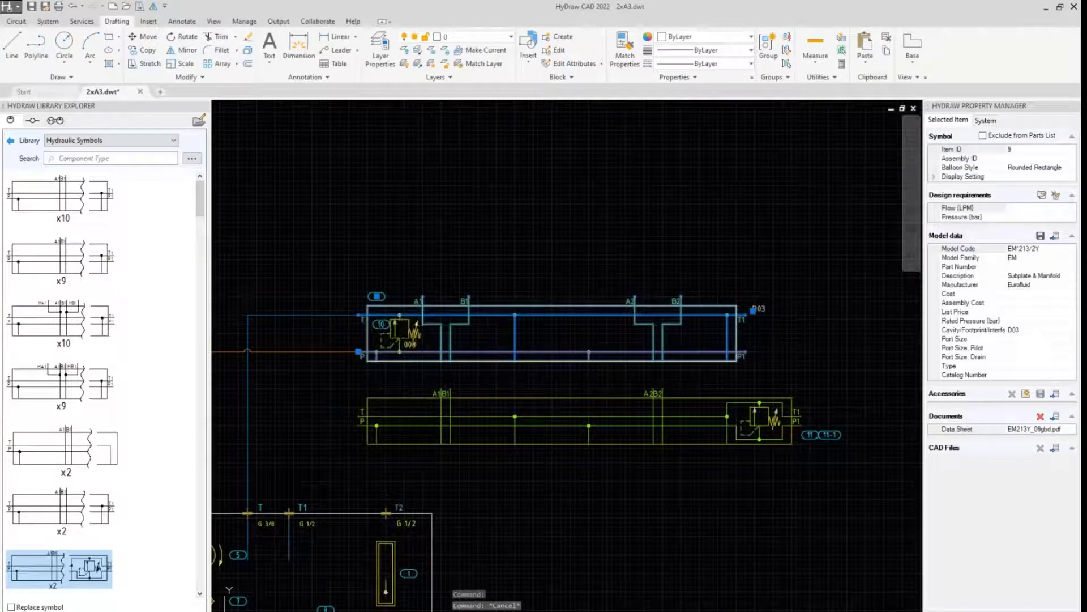
pyautogui.click(397, 328)
pyautogui.click(332, 261)
pyautogui.click(745, 363)
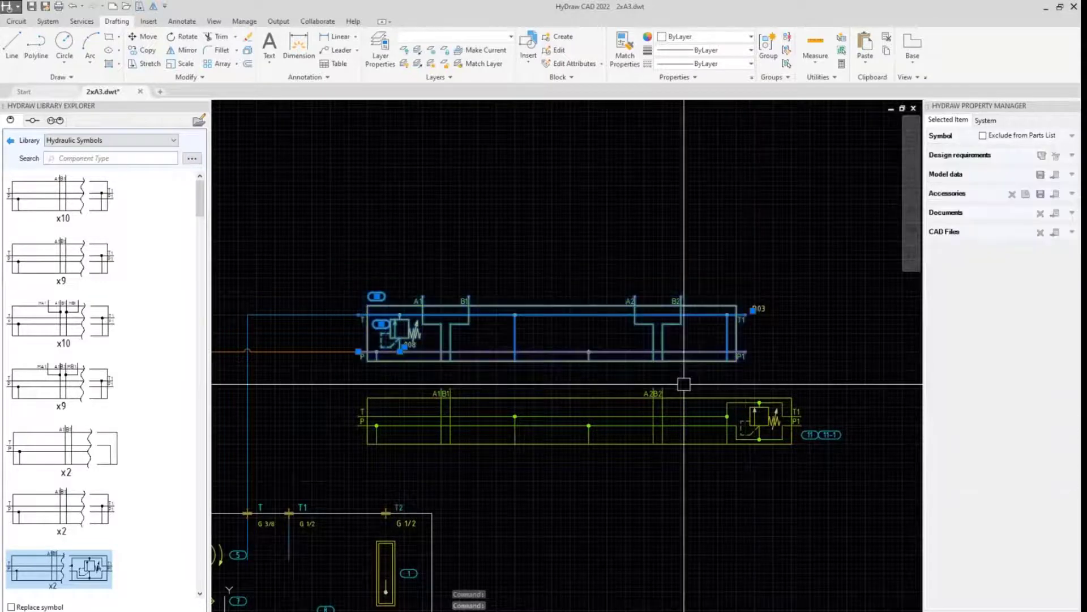
# Step: Delete the lower subplate with the built-in relief valve, together with its item balloons
pyautogui.click(674, 397)
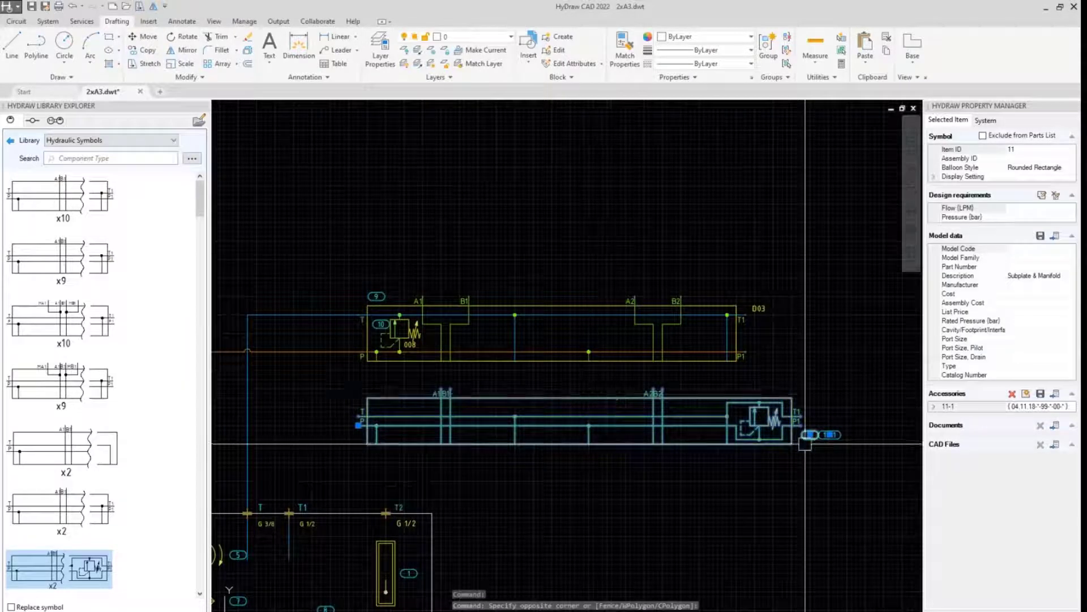
pyautogui.press('Escape')
pyautogui.click(866, 471)
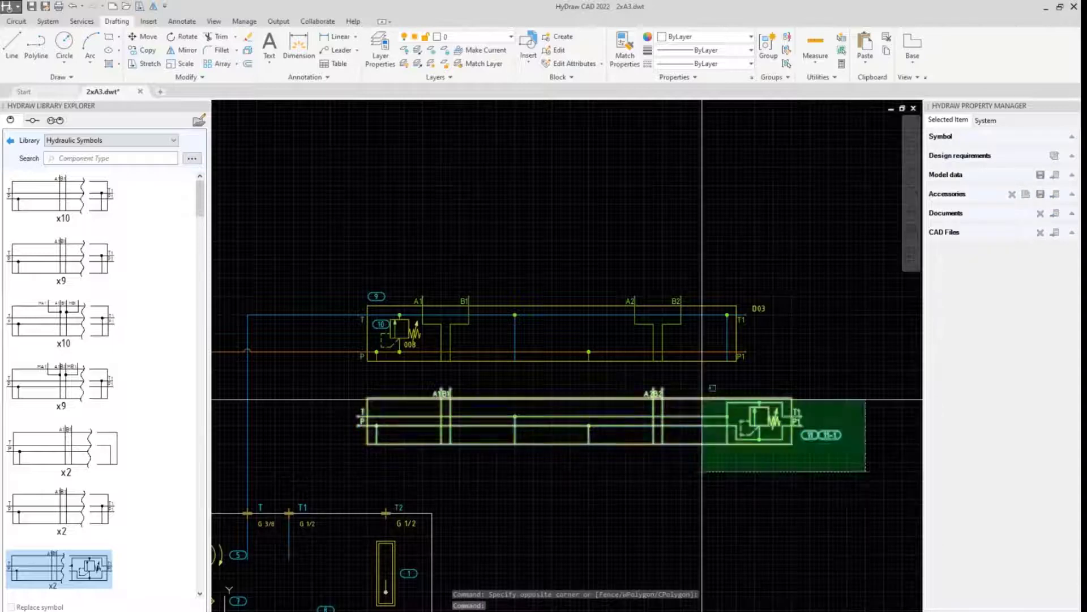
pyautogui.click(357, 387)
pyautogui.press('Delete')
# Step: Examine the model data and data sheet of the pressure relief valve placed in the subplate
pyautogui.scroll(2, 408, 331)
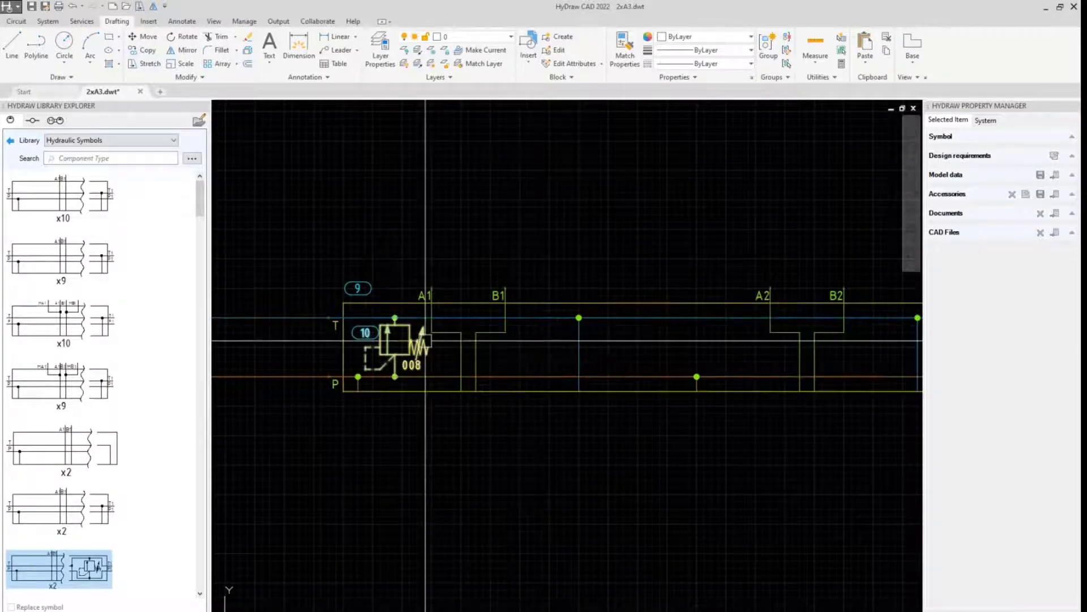
pyautogui.click(391, 345)
pyautogui.scroll(-2, 403, 341)
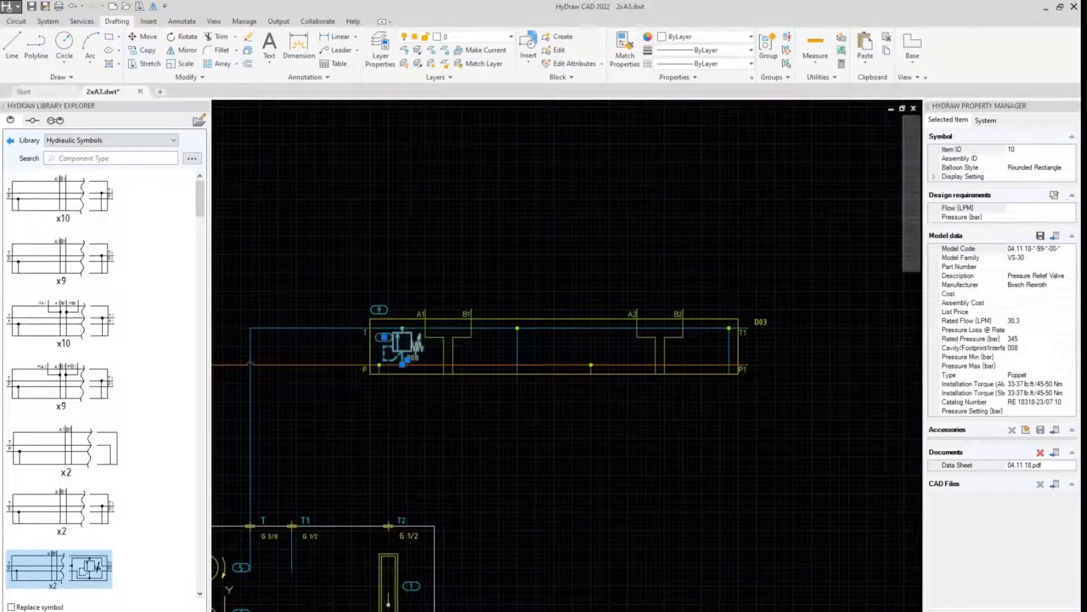
pyautogui.press('Escape')
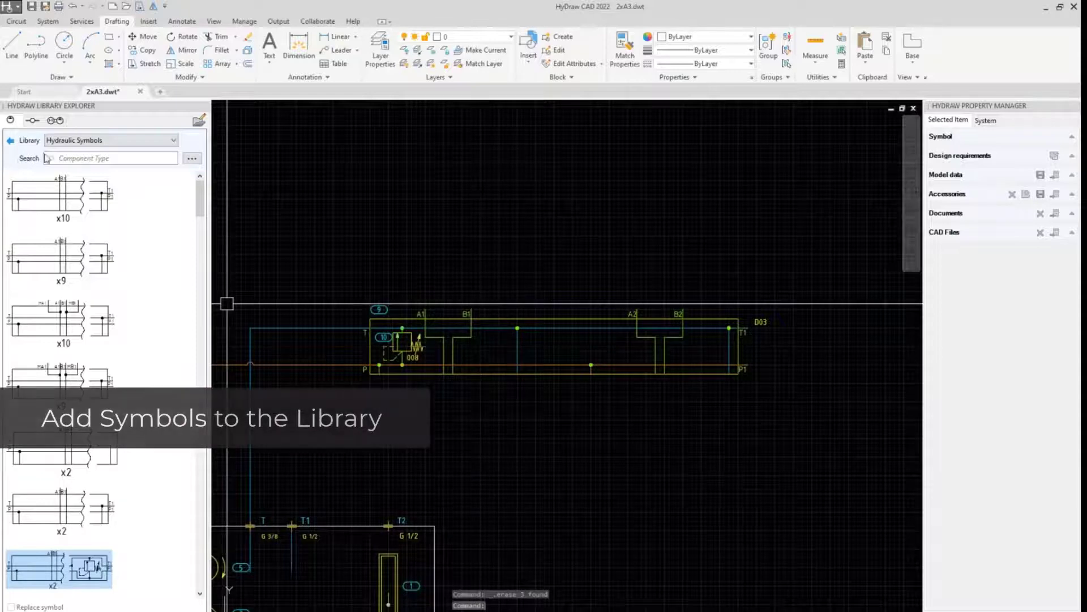
# Step: Add the two-station subplate and the pressure relief valve as new symbols to the TEST folder of the Hydraulic Symbols library
pyautogui.click(13, 141)
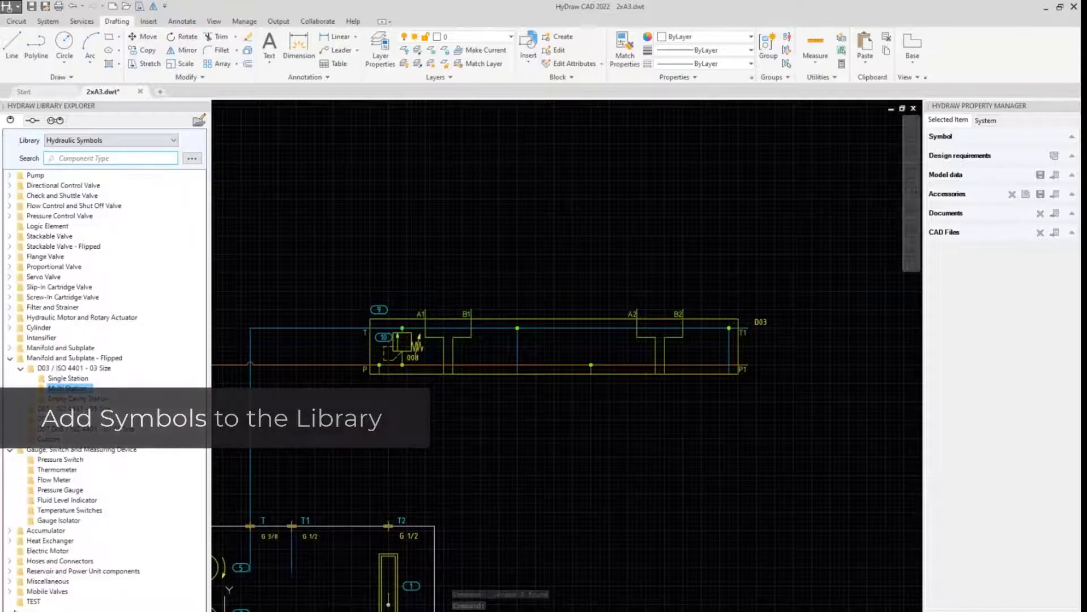
pyautogui.click(34, 602)
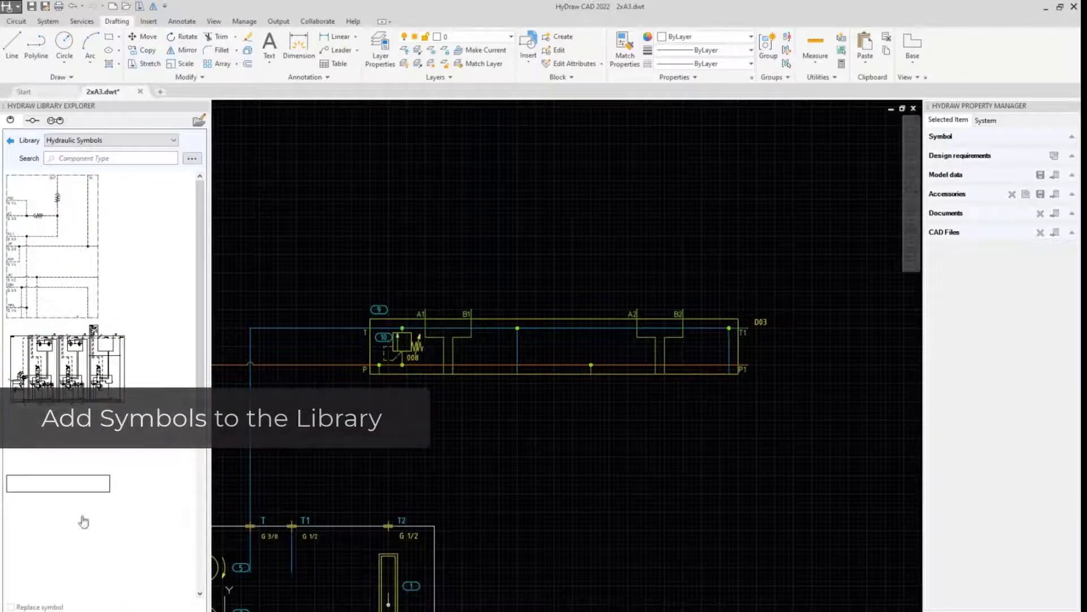
pyautogui.click(199, 120)
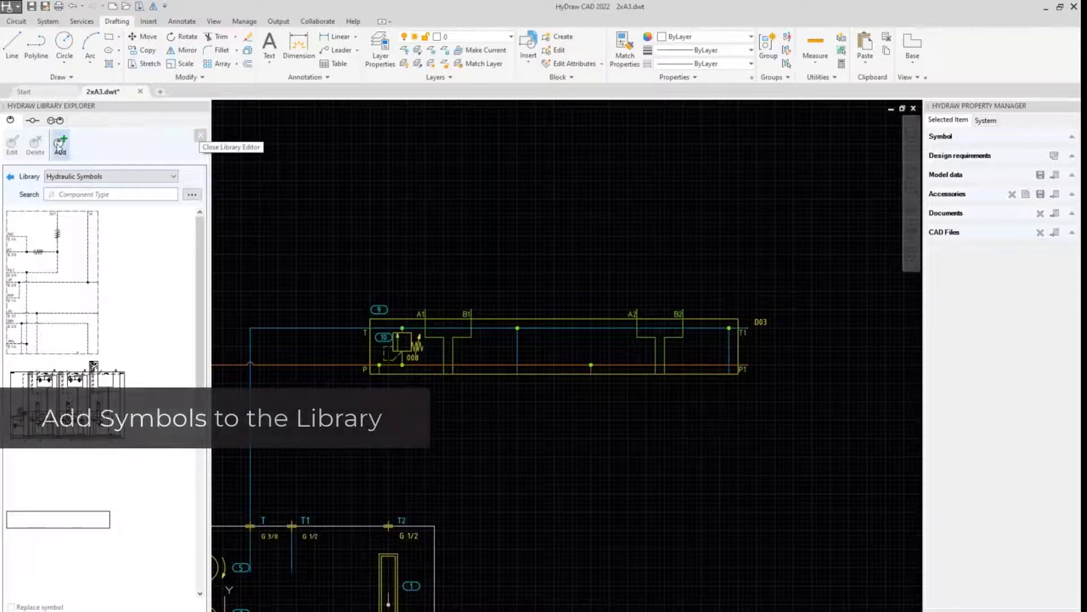
pyautogui.click(60, 146)
pyautogui.click(549, 317)
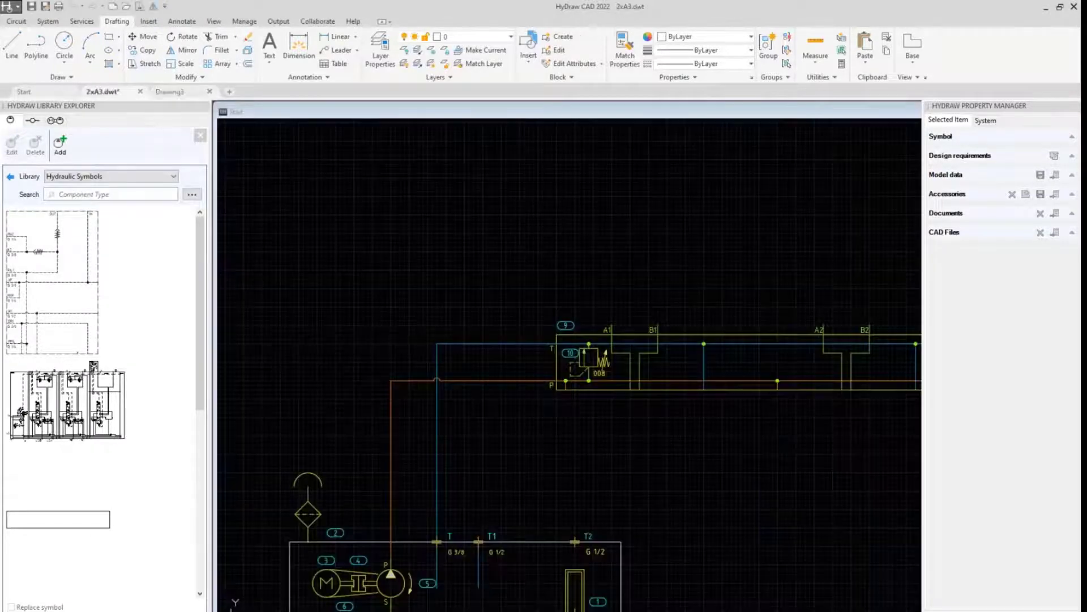
pyautogui.click(67, 461)
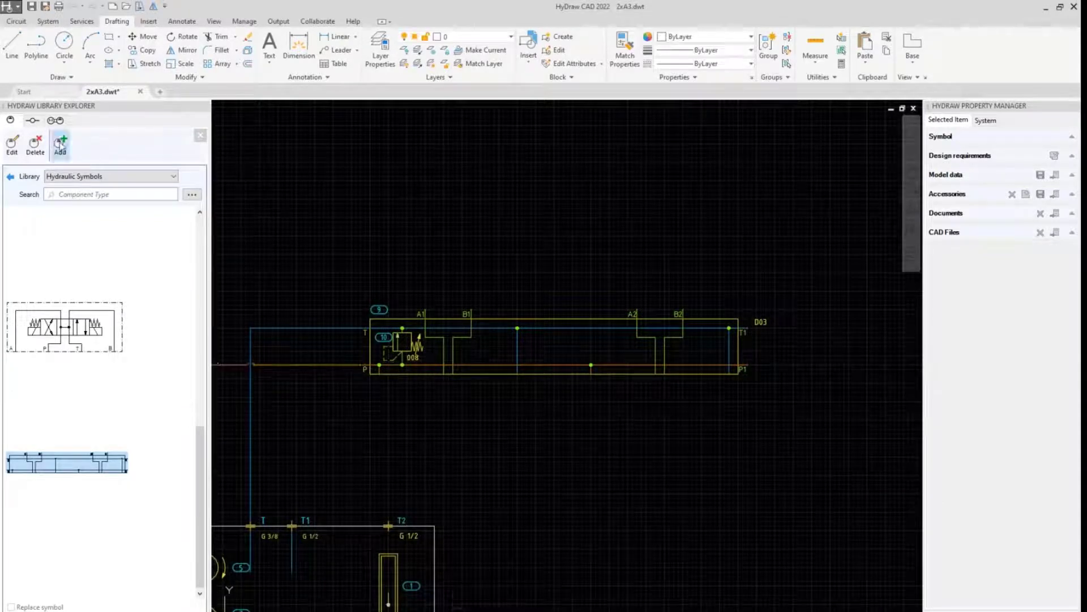
pyautogui.click(404, 345)
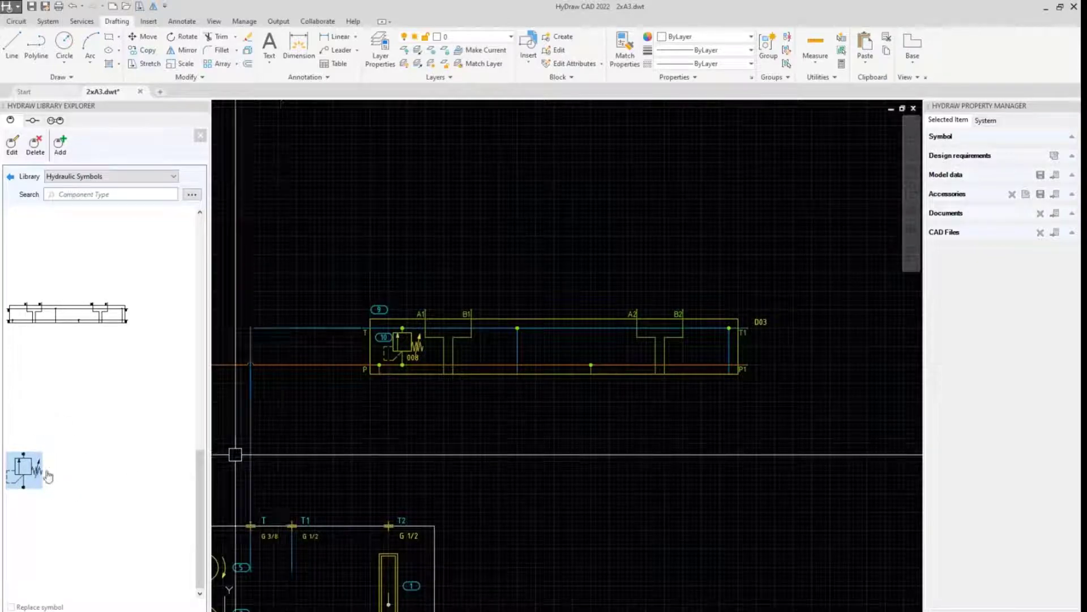
pyautogui.moveTo(333, 419); pyautogui.dragTo(491, 340, button='middle')
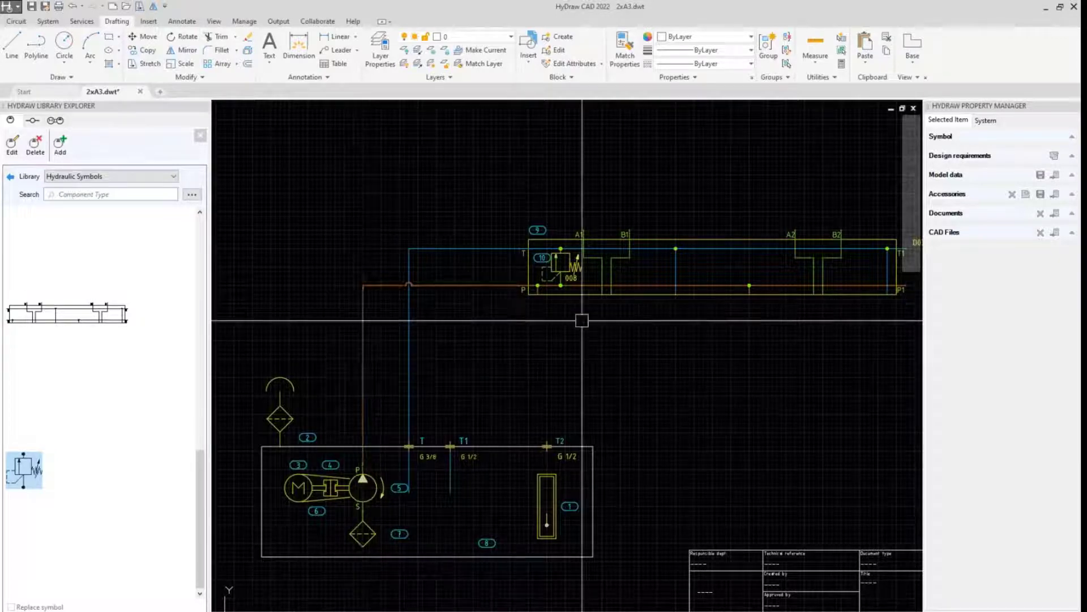
pyautogui.moveTo(631, 332)
pyautogui.mouseDown(button='middle')
pyautogui.moveTo(575, 371)
pyautogui.moveTo(585, 348)
pyautogui.mouseUp(button='middle')
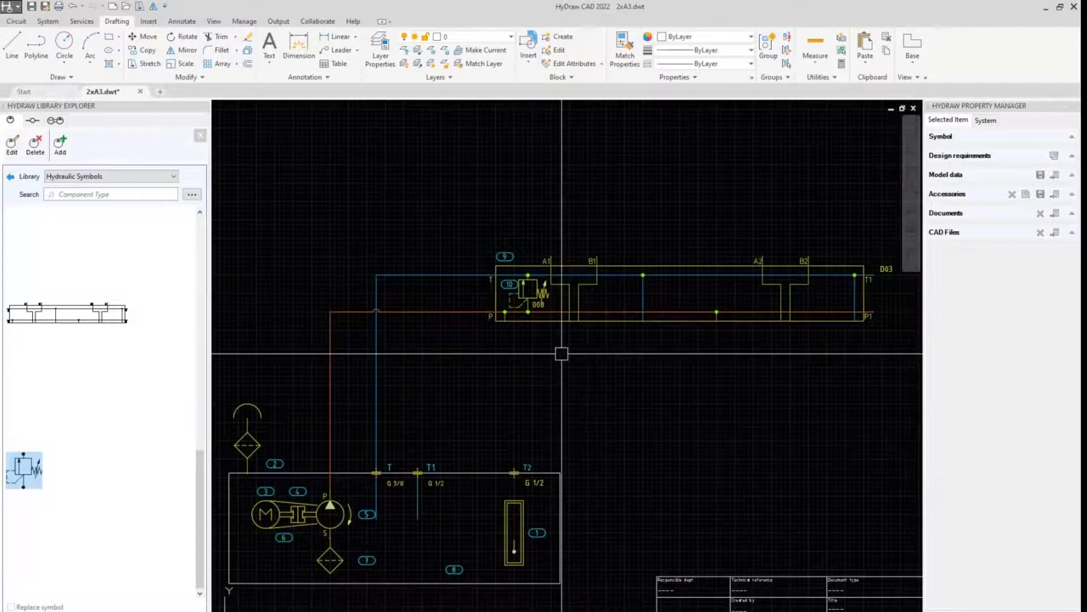
pyautogui.scroll(-3, 561, 354)
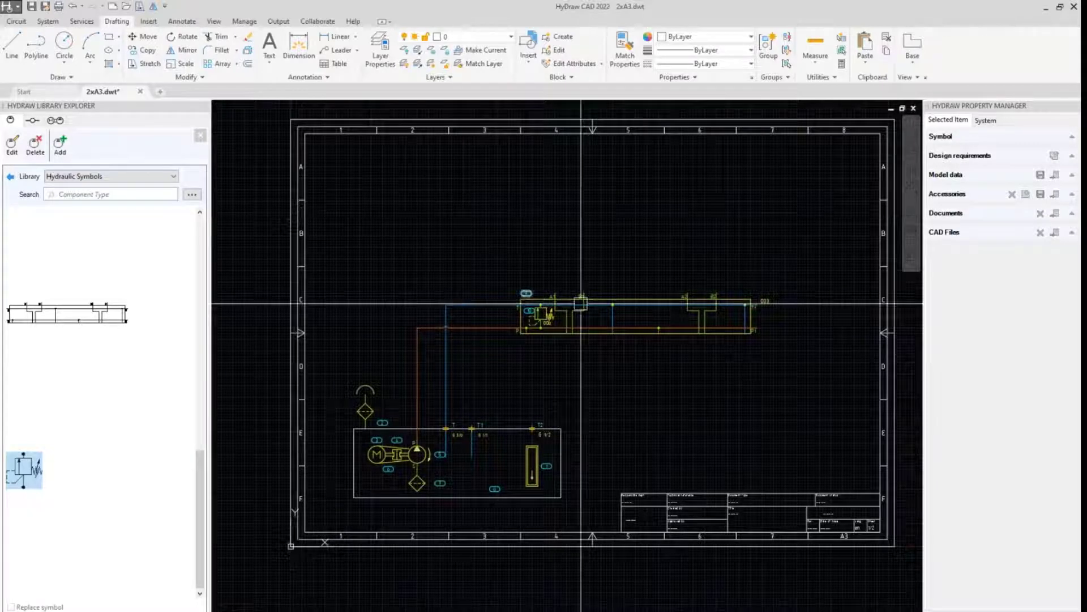
pyautogui.scroll(2, 546, 359)
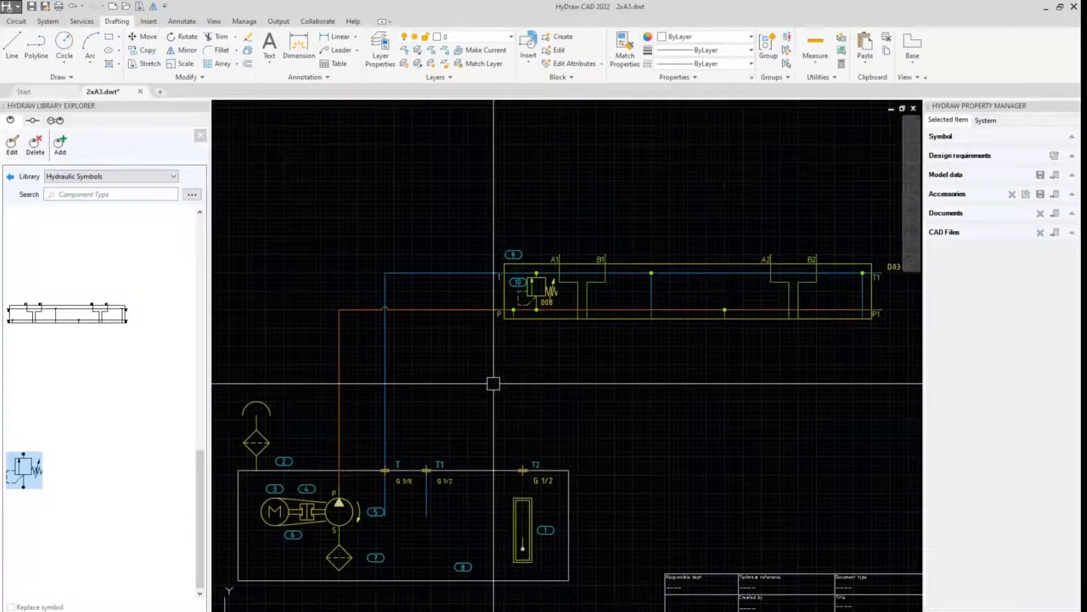
# Step: Search the FluidPowerTools.com database for hydraulic model code Z2S6 with all manufacturers and component types
pyautogui.click(192, 194)
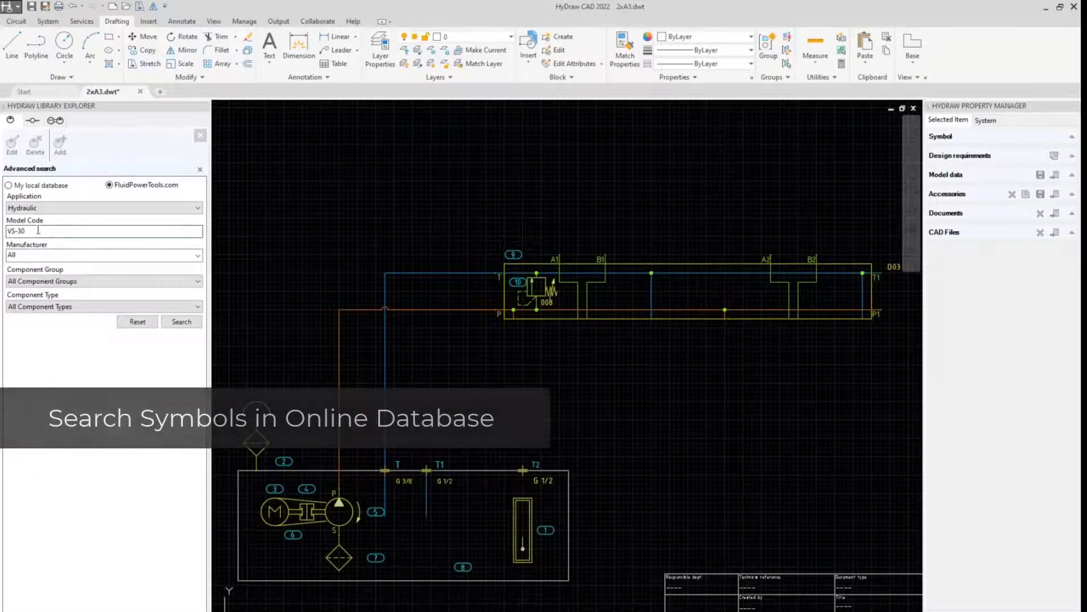
pyautogui.press('BackSpace')
pyautogui.press('BackSpace')
pyautogui.press('BackSpace')
pyautogui.press('BackSpace')
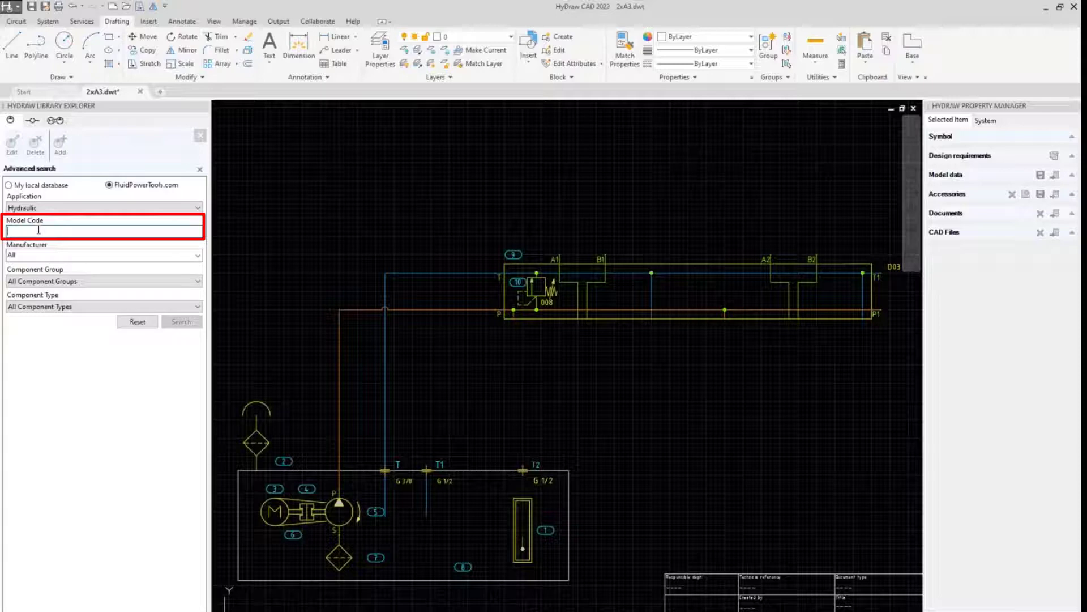
pyautogui.write('Z')
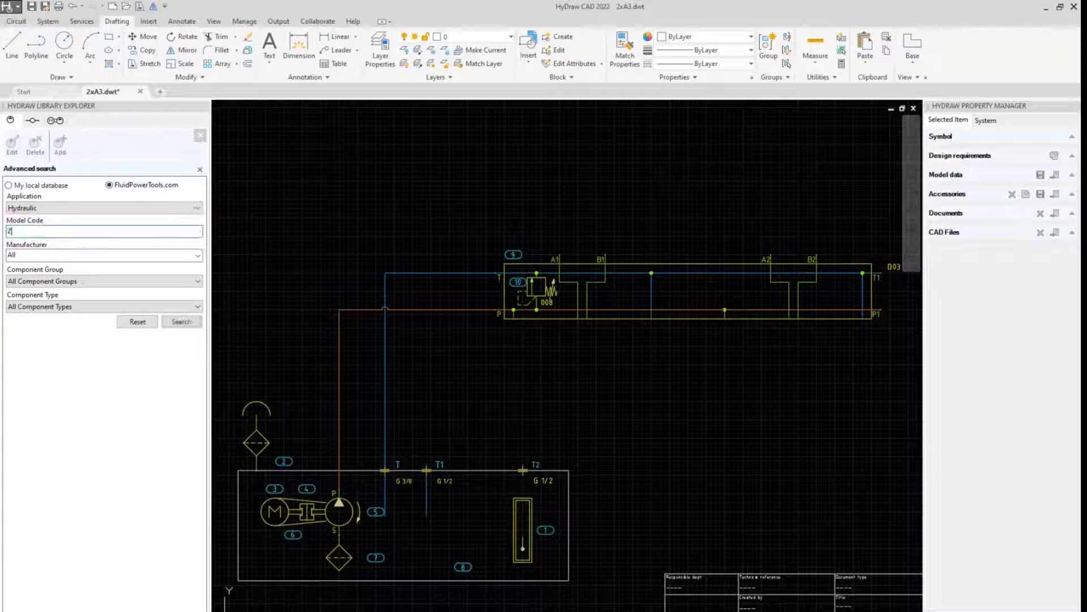
pyautogui.write('256')
pyautogui.click(181, 321)
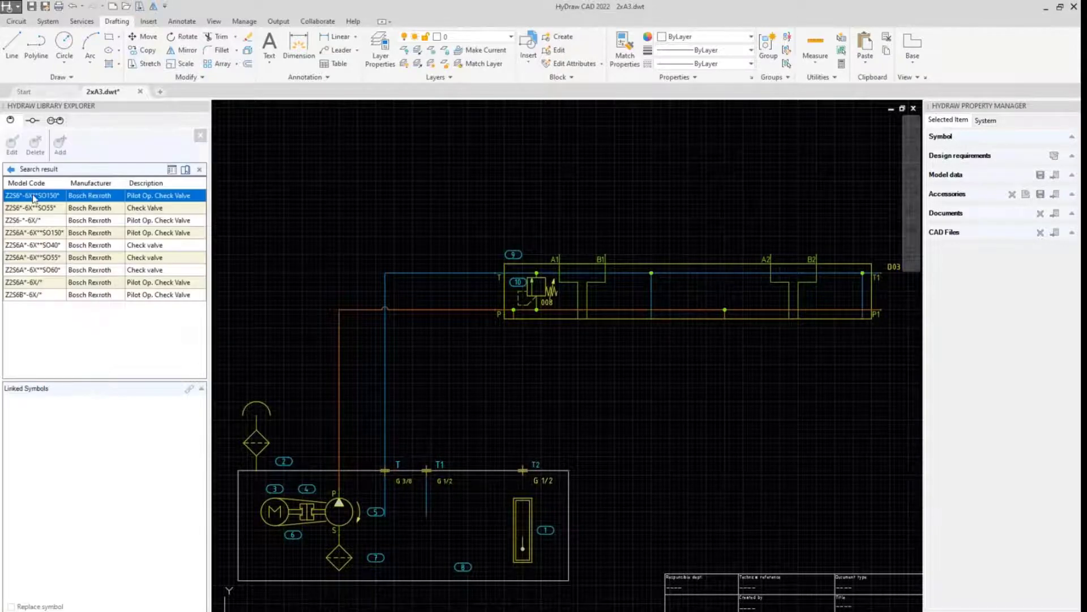
# Step: List the models linked to the first symbol of Bosch Rexroth Z2S6-*-6X/*, sorted by manufacturer
pyautogui.click(38, 223)
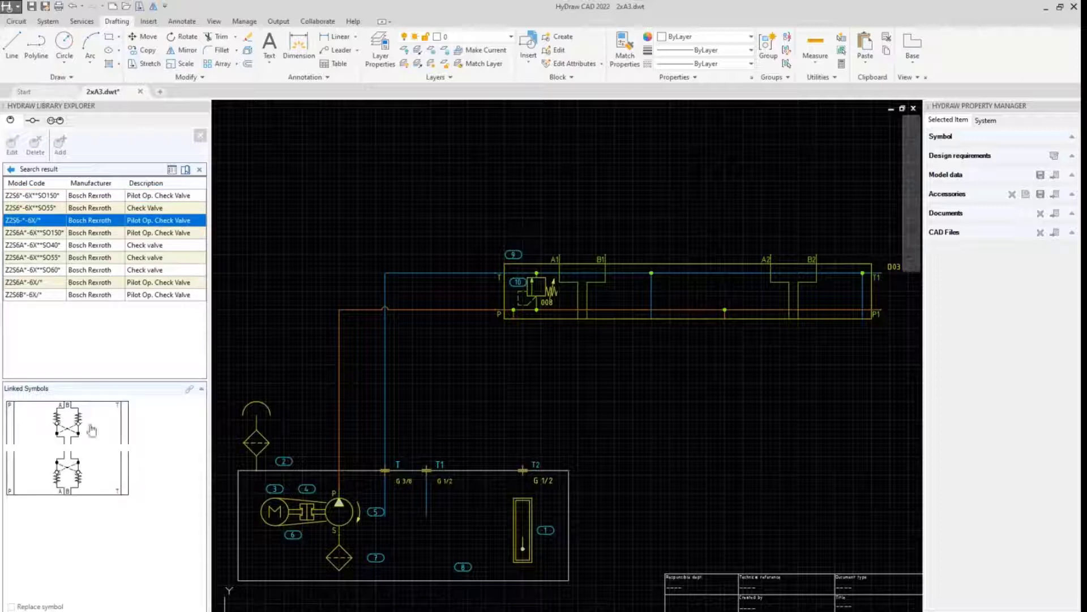
pyautogui.click(63, 432)
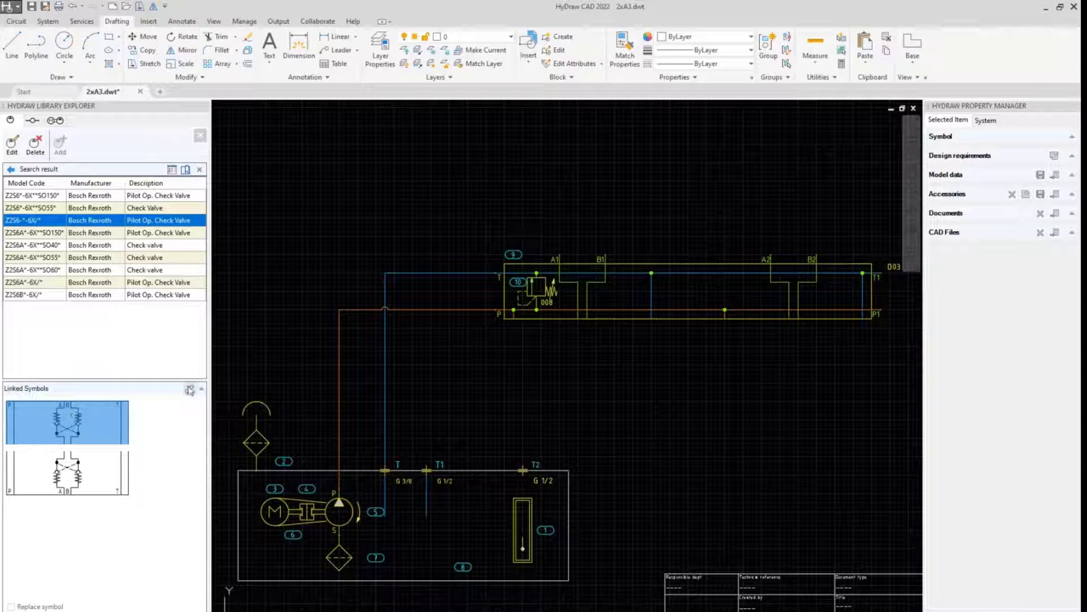
pyautogui.click(190, 389)
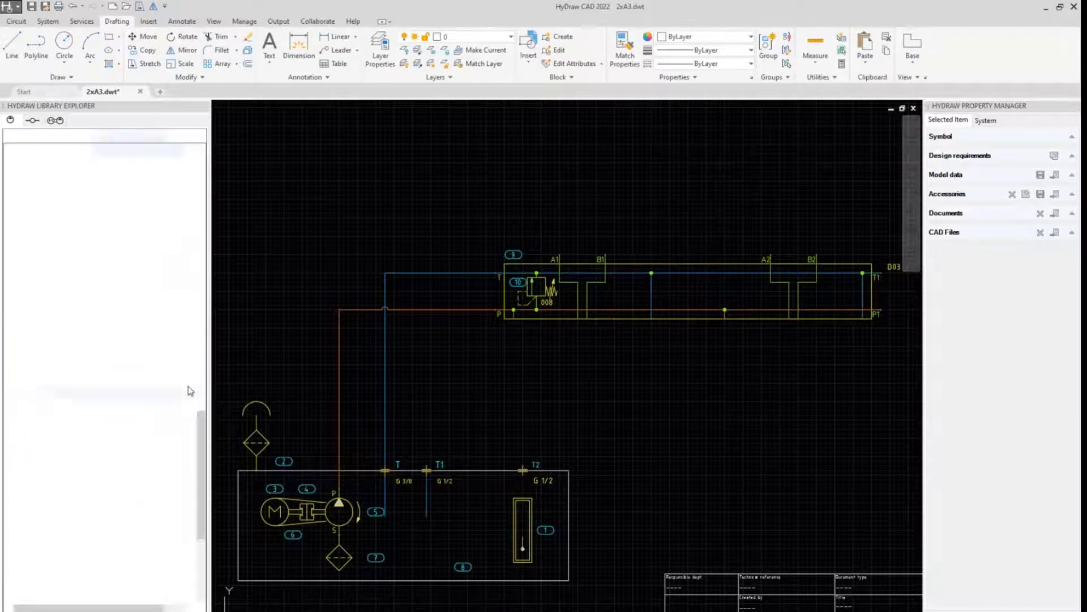
pyautogui.click(169, 417)
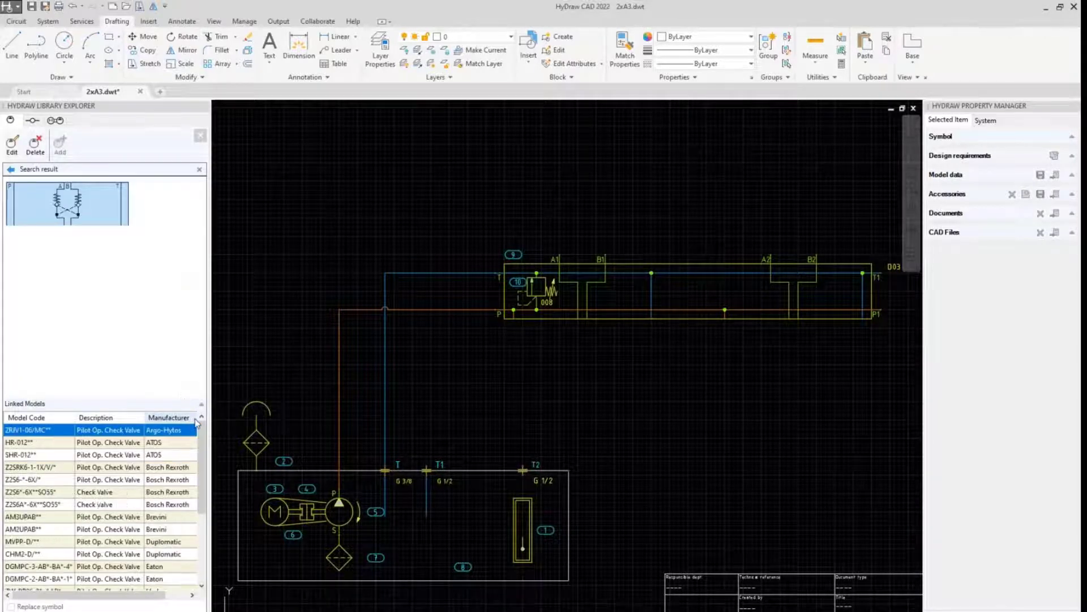
# Step: Insert the ATOS HR-012** pilot-operated check valve directly below the subplate's A1/B1 station, aligned with its P line
pyautogui.click(34, 443)
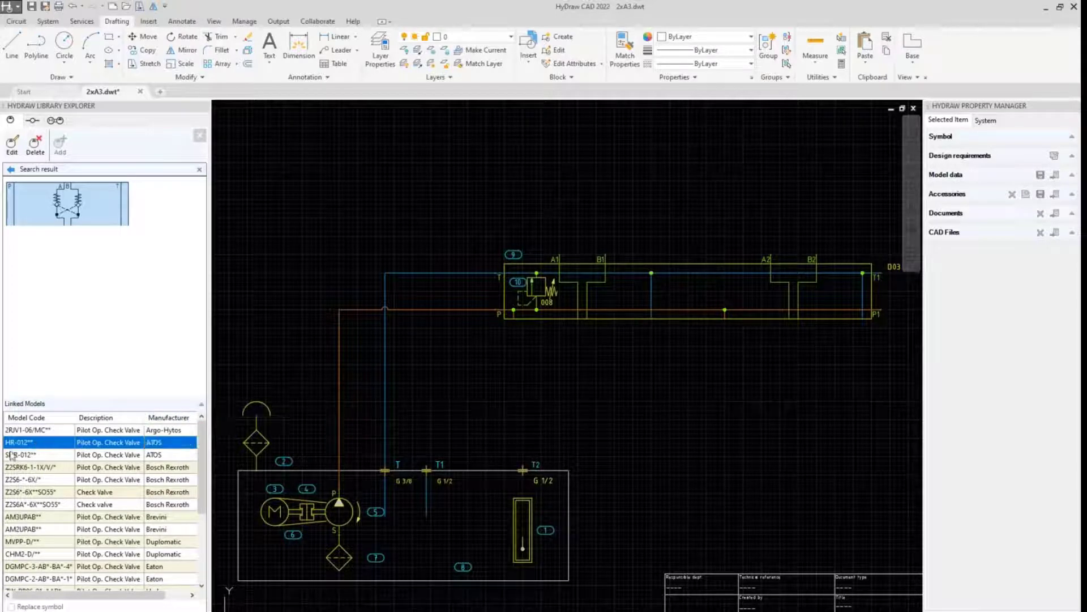
pyautogui.click(76, 216)
pyautogui.scroll(1, 531, 324)
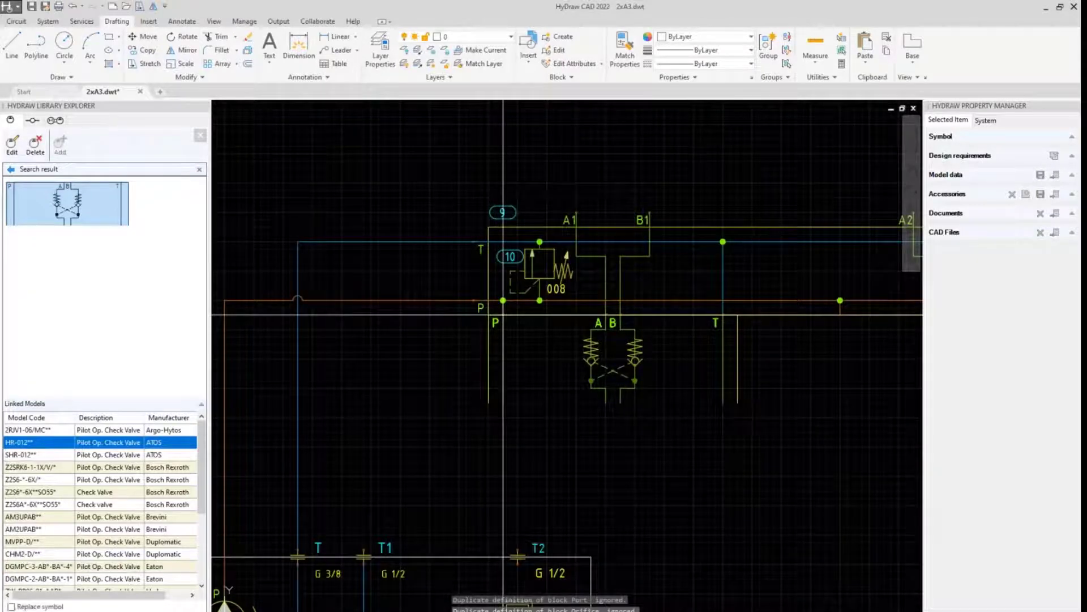
pyautogui.click(503, 315)
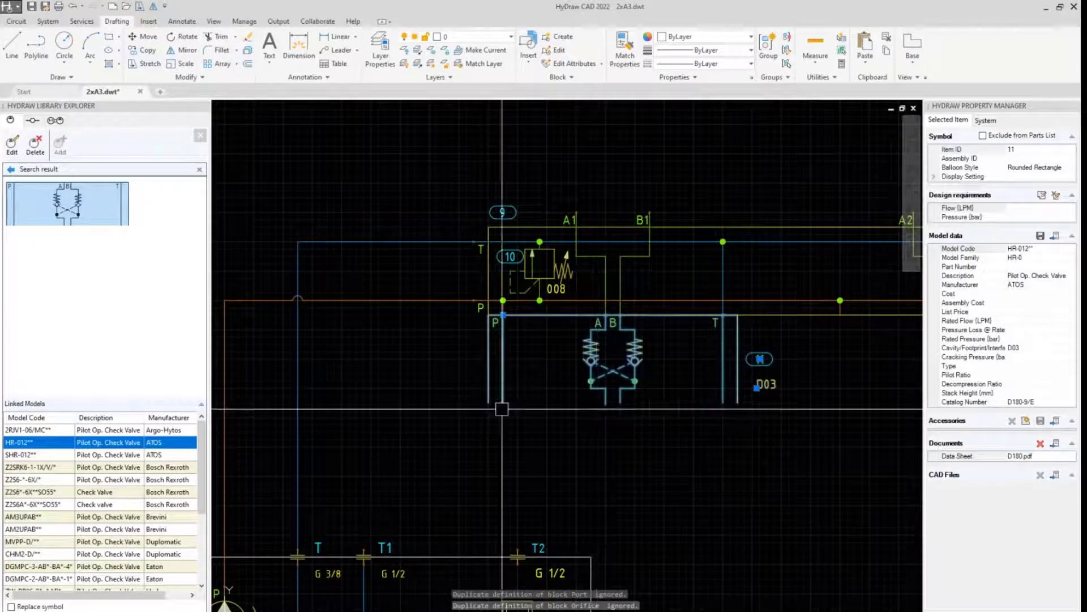
# Step: Return to the advanced search and search the online database for model code 4WE6J
pyautogui.click(11, 170)
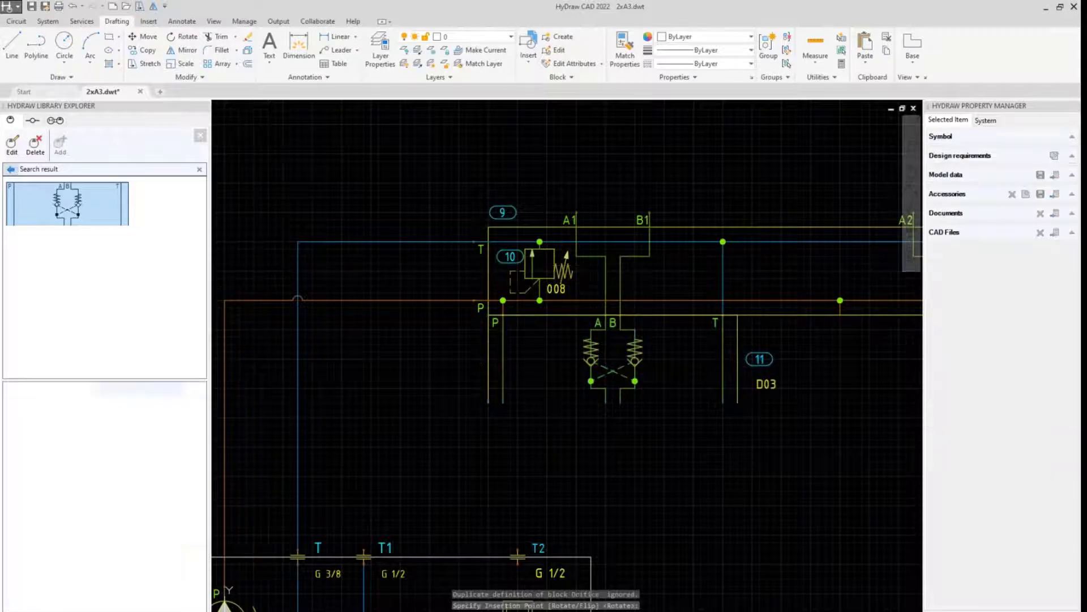
pyautogui.click(11, 169)
pyautogui.click(41, 233)
pyautogui.doubleClick(41, 236)
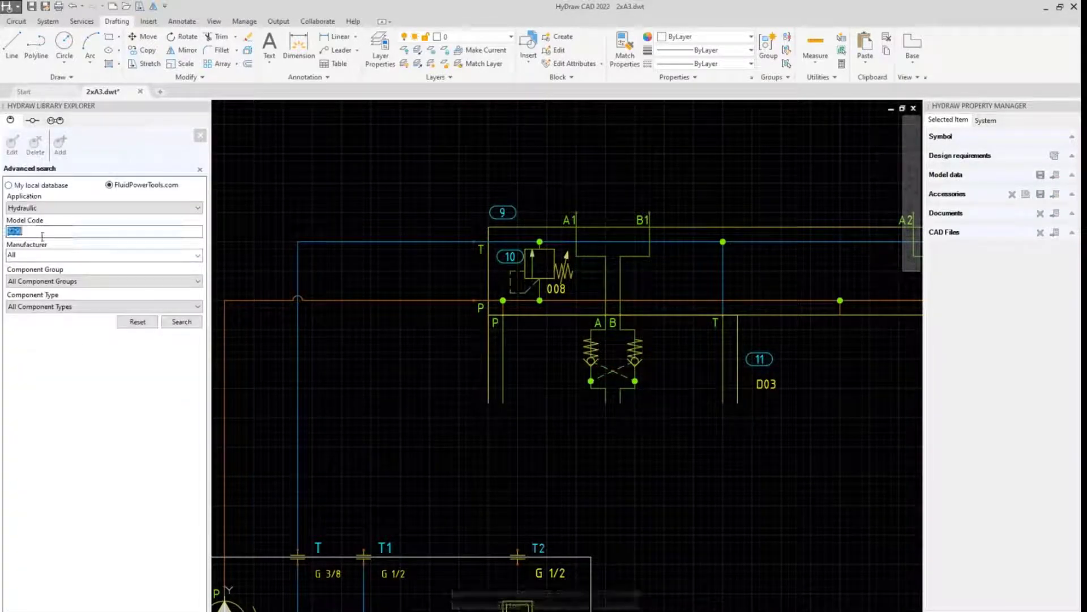
pyautogui.write('4WE6J')
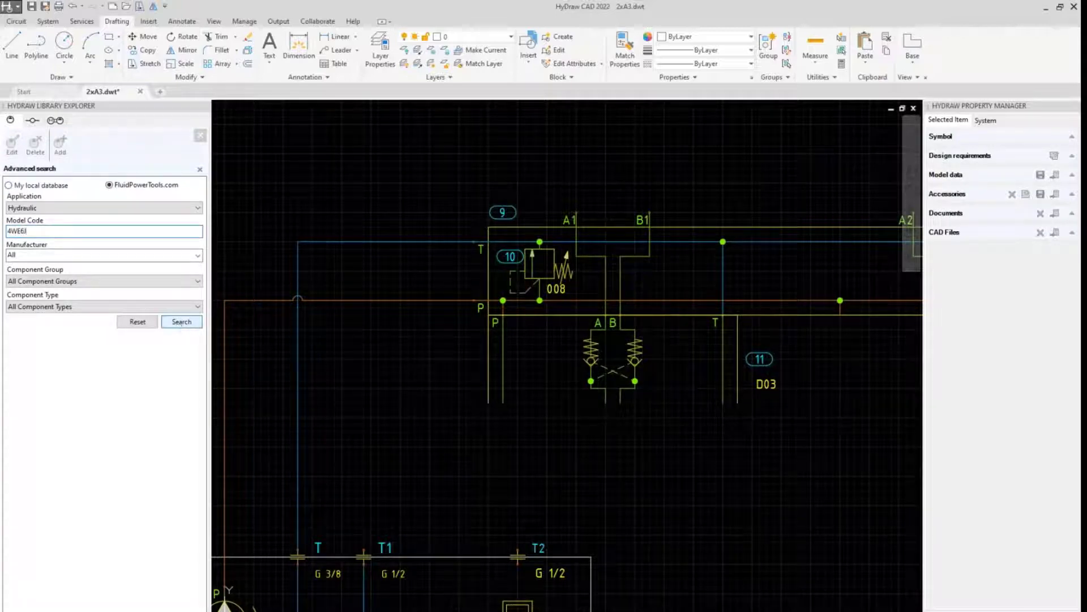
pyautogui.click(181, 322)
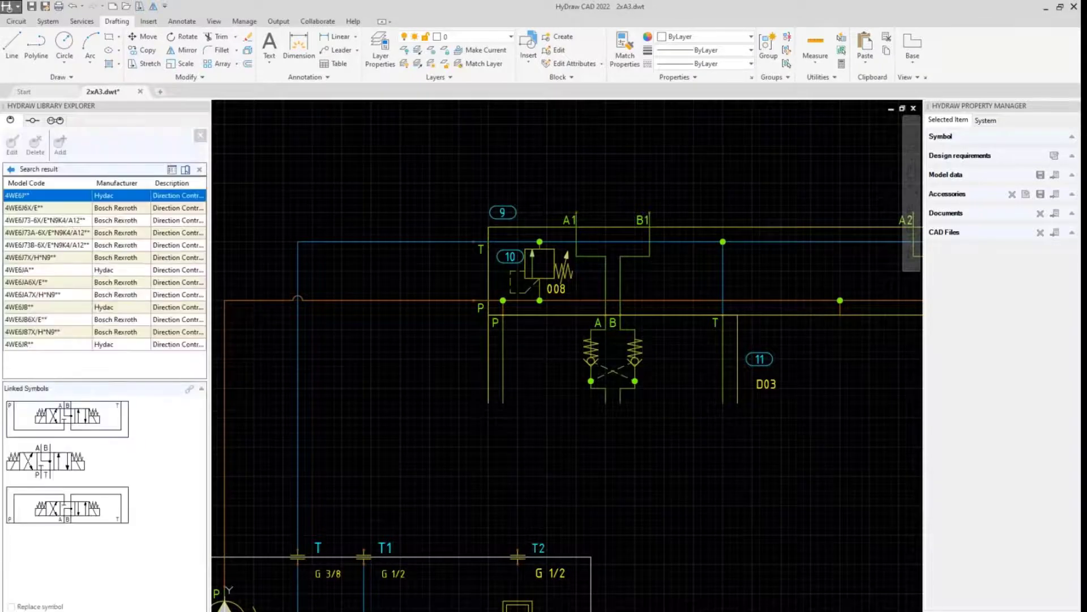
# Step: List the models linked to the first boxed symbol of Hydac 4WE6J**, sorted by manufacturer
pyautogui.click(72, 463)
pyautogui.click(77, 418)
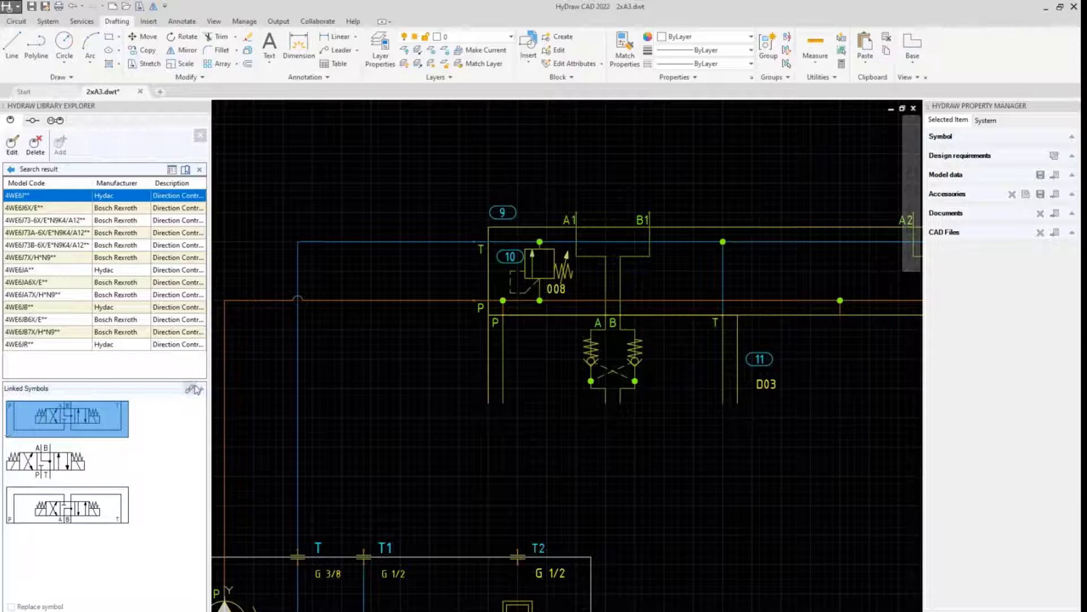
pyautogui.click(189, 392)
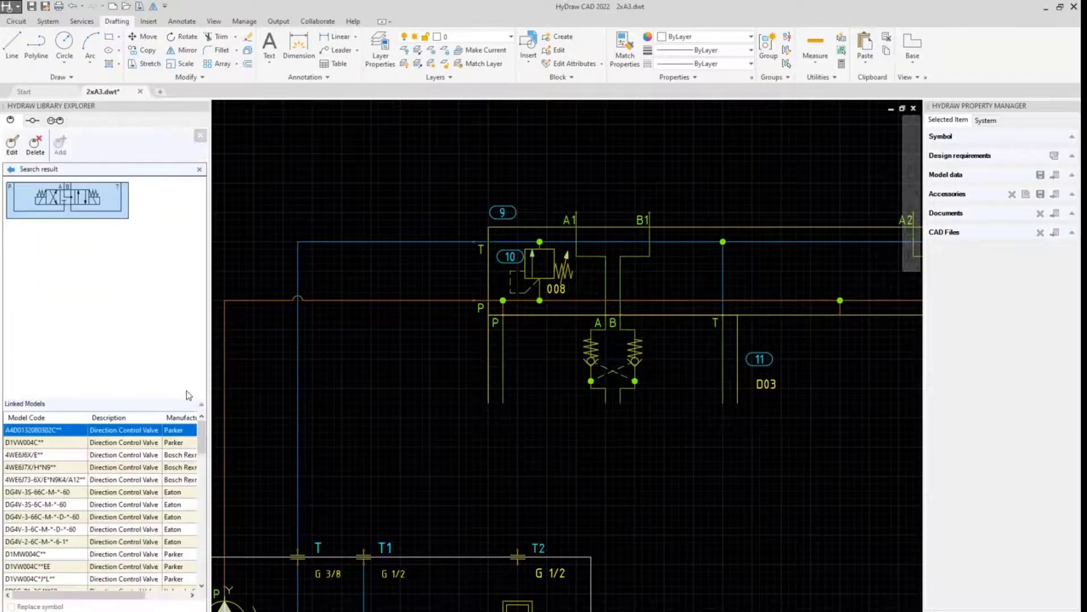
pyautogui.click(177, 420)
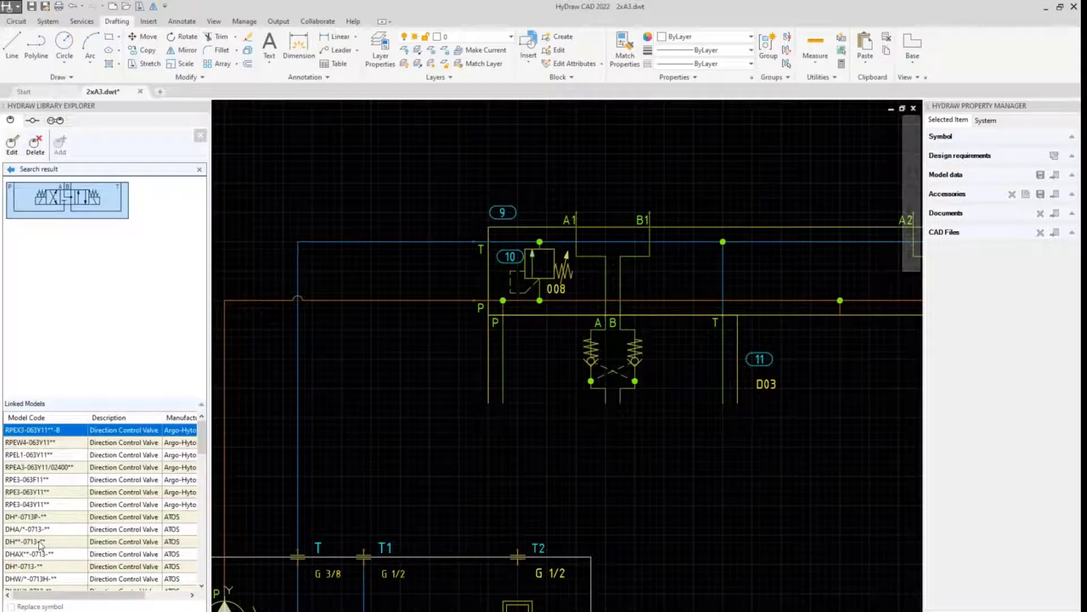
# Step: Insert the ATOS DHE*-0713-** directional control valve directly below the pilot-operated check valve and return to the advanced search
pyautogui.scroll(-1, 42, 543)
pyautogui.click(24, 579)
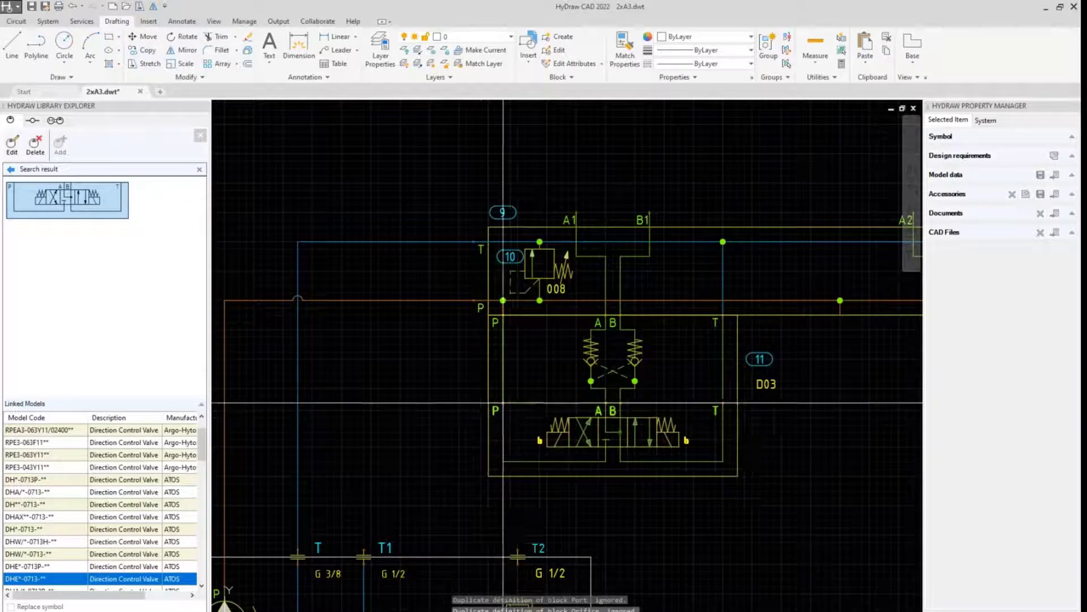
pyautogui.click(503, 402)
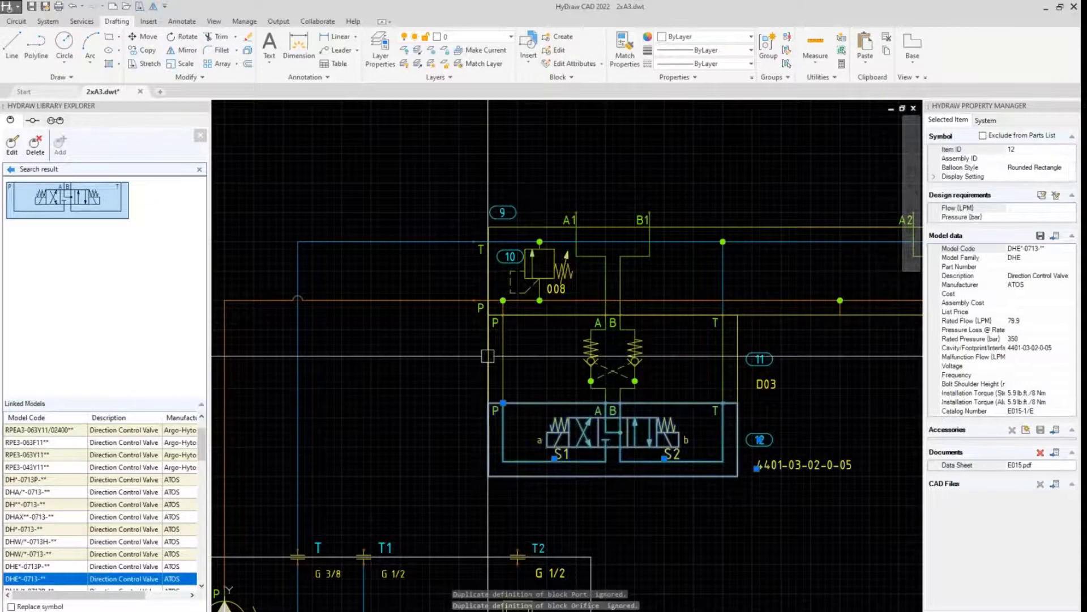
pyautogui.click(11, 168)
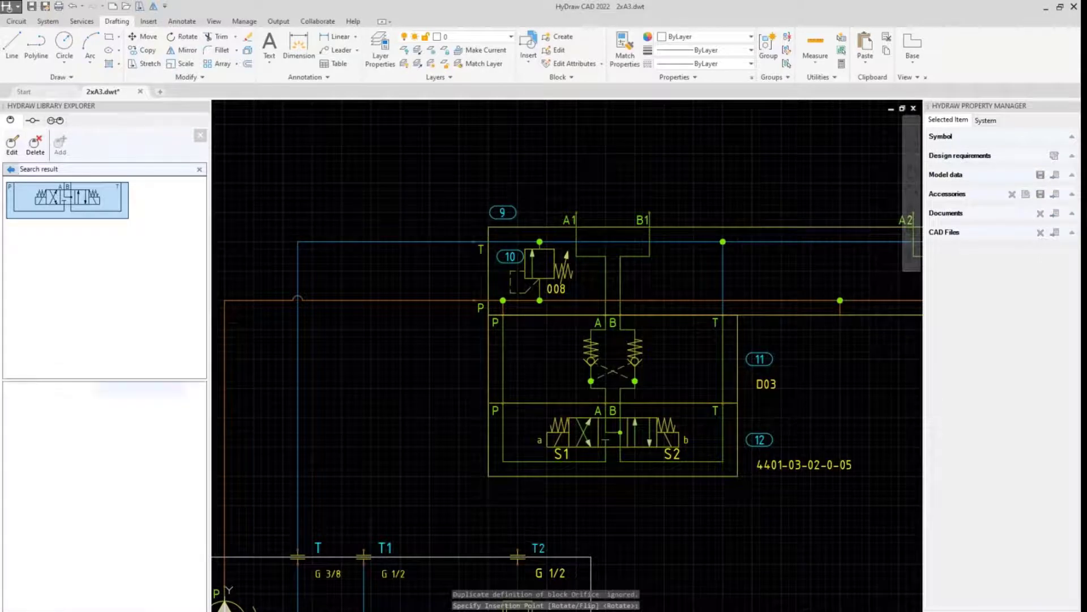
pyautogui.click(11, 168)
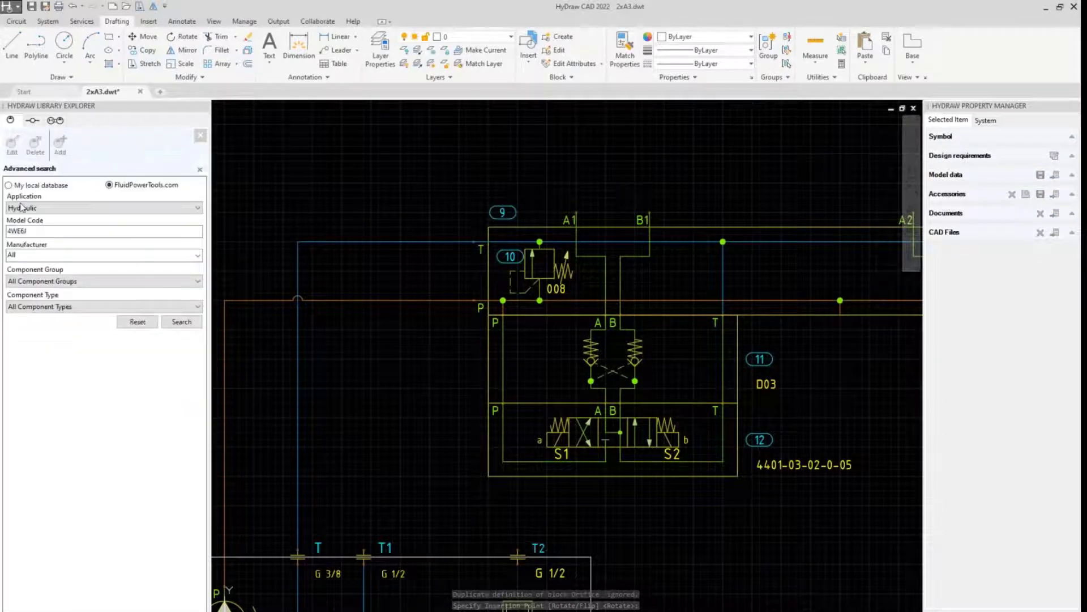
# Step: Search the online database for model code DHE0713 and return to the advanced search
pyautogui.doubleClick(34, 232)
pyautogui.write('DHE')
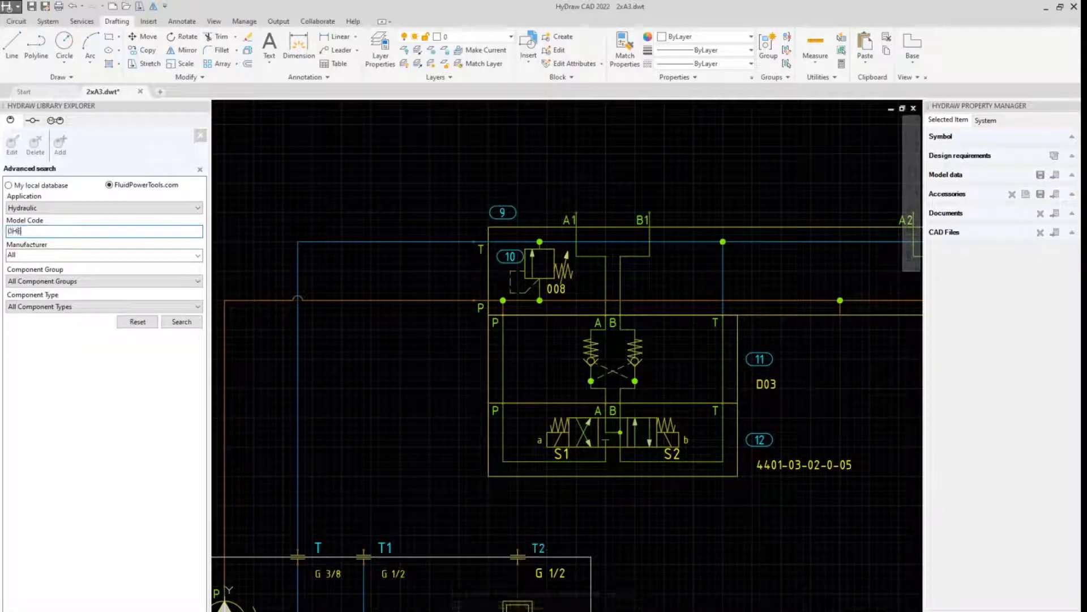
pyautogui.write('0713')
pyautogui.press('Return')
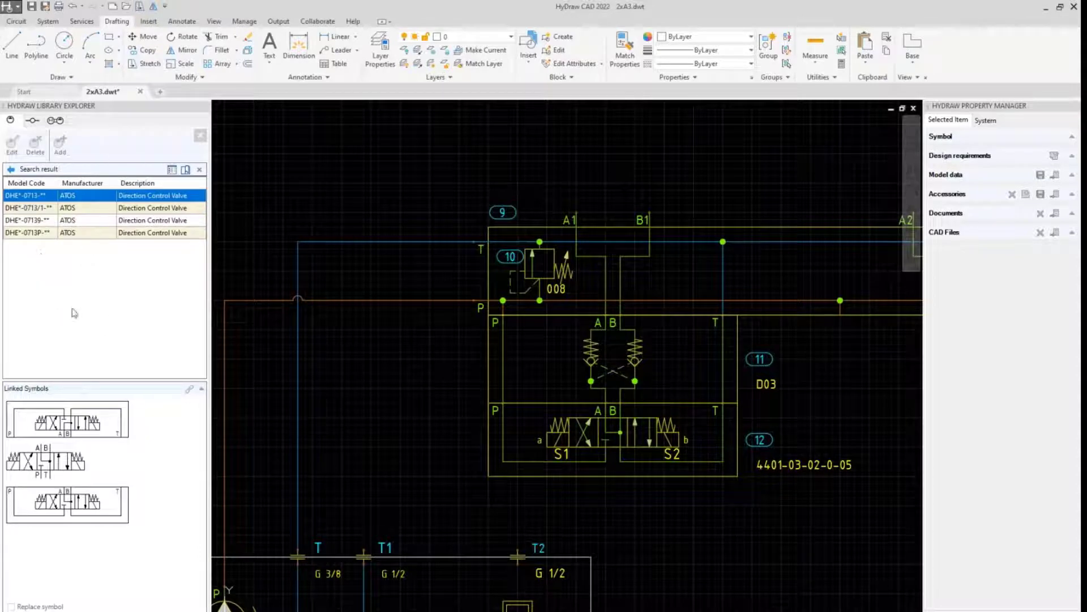
pyautogui.click(11, 169)
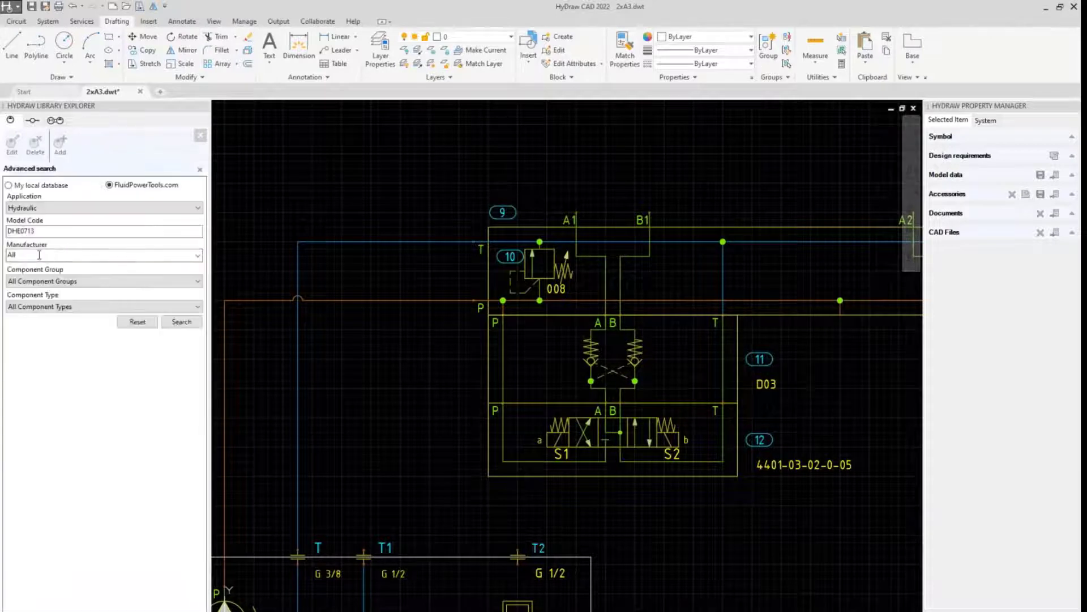
pyautogui.click(21, 232)
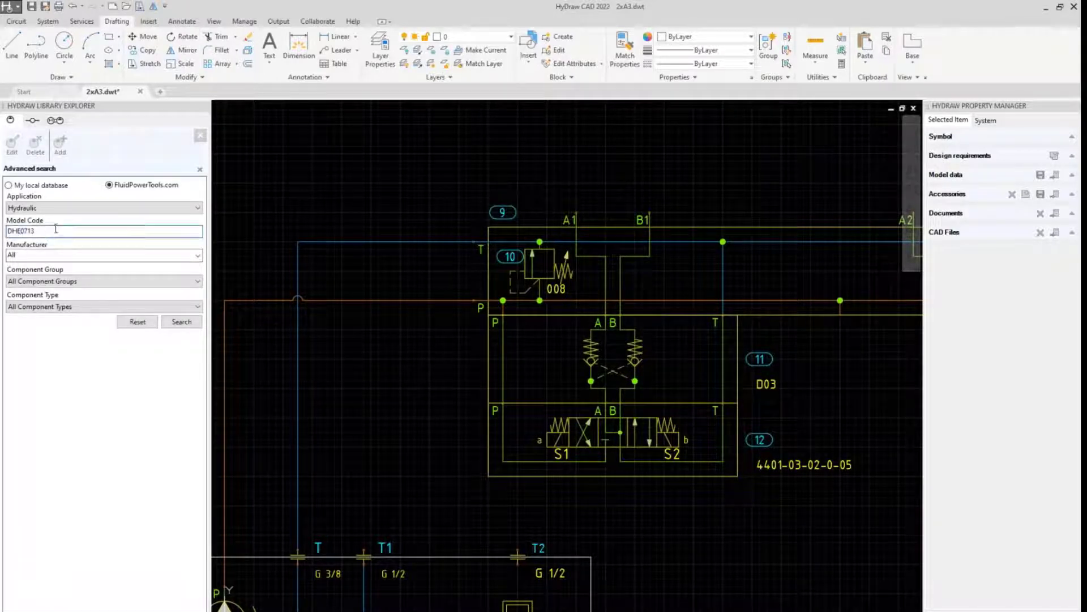
pyautogui.press('Escape')
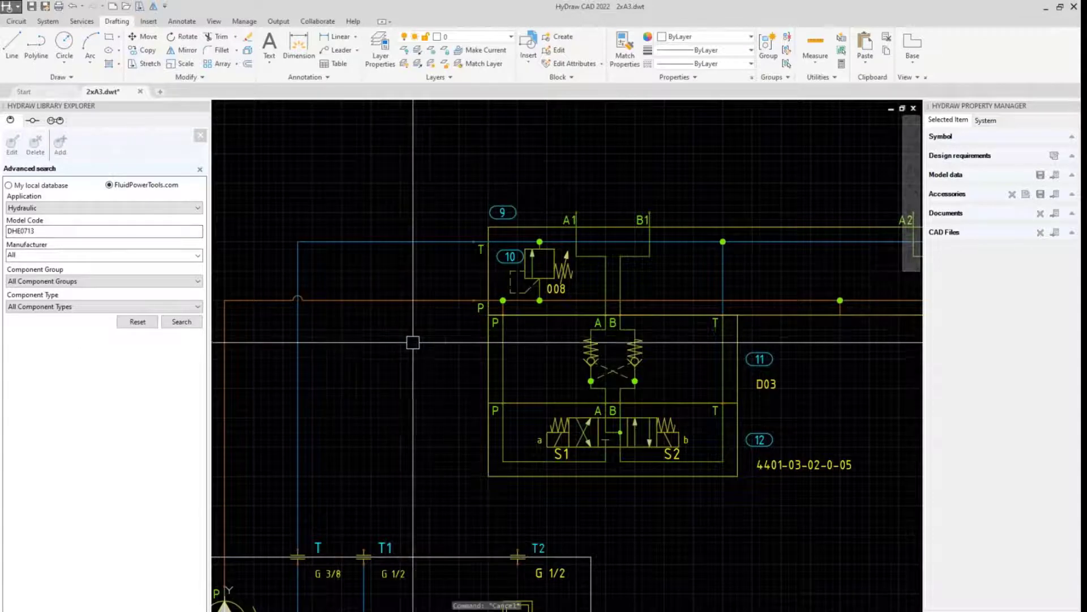
pyautogui.press('Escape')
# Step: Hide the cavity/footprint label of the Bosch Rexroth pressure relief valve, item 10, on the subplate
pyautogui.scroll(-5, 610, 270)
pyautogui.moveTo(610, 270); pyautogui.dragTo(694, 306, button='middle')
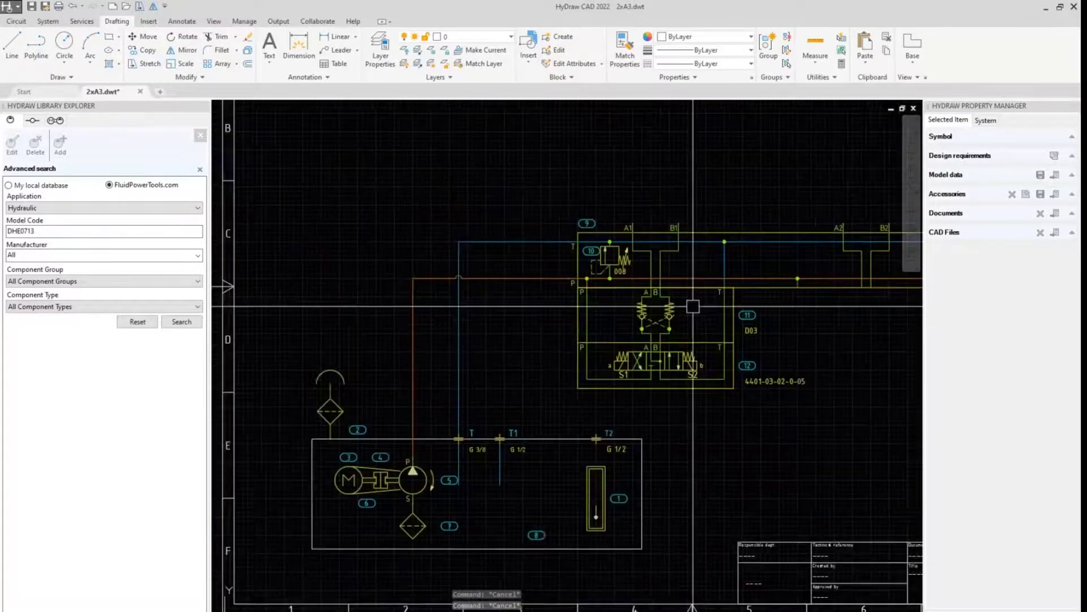
pyautogui.scroll(5, 619, 252)
pyautogui.click(596, 338)
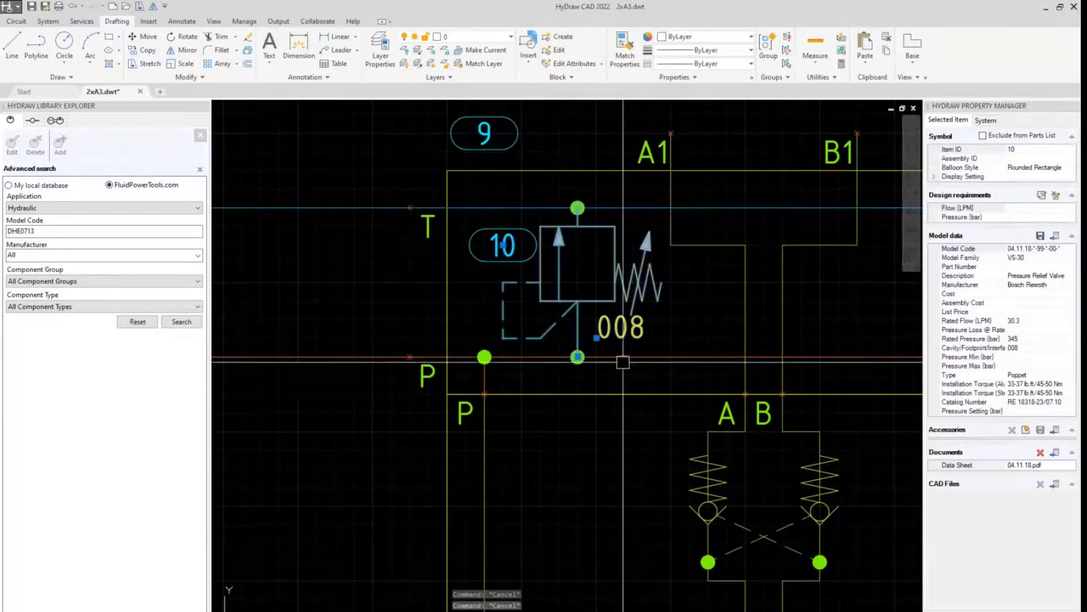
pyautogui.click(934, 176)
pyautogui.click(973, 185)
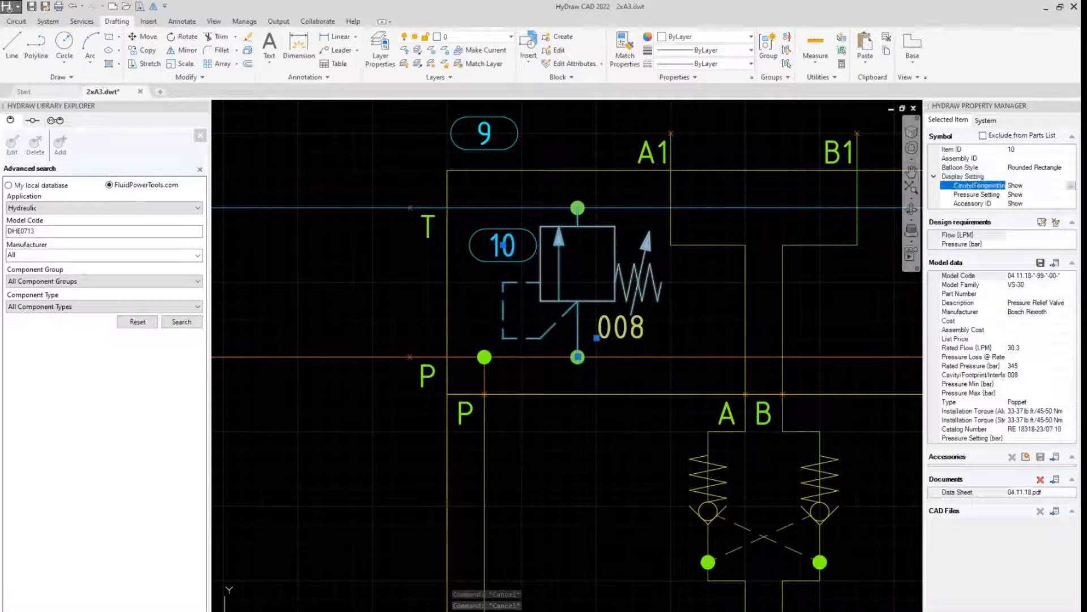
pyautogui.doubleClick(973, 185)
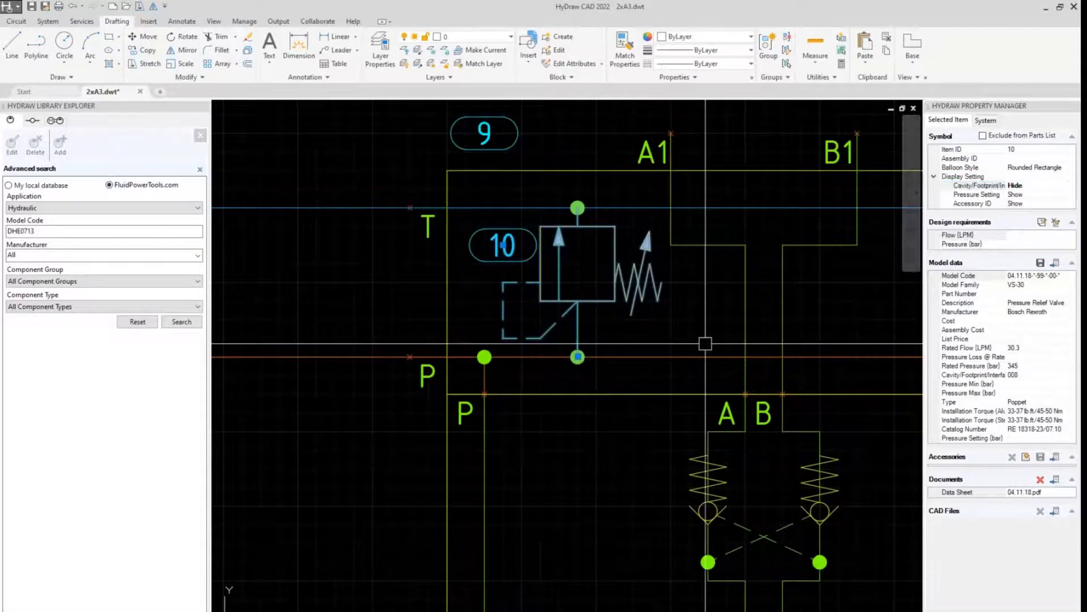
pyautogui.scroll(-3, 565, 352)
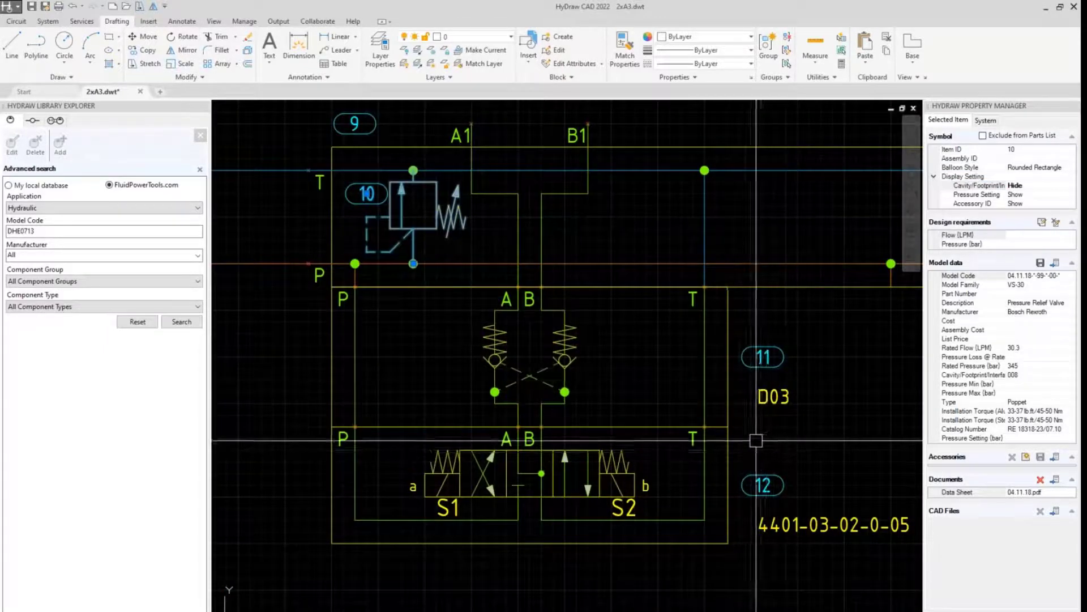
pyautogui.press('Escape')
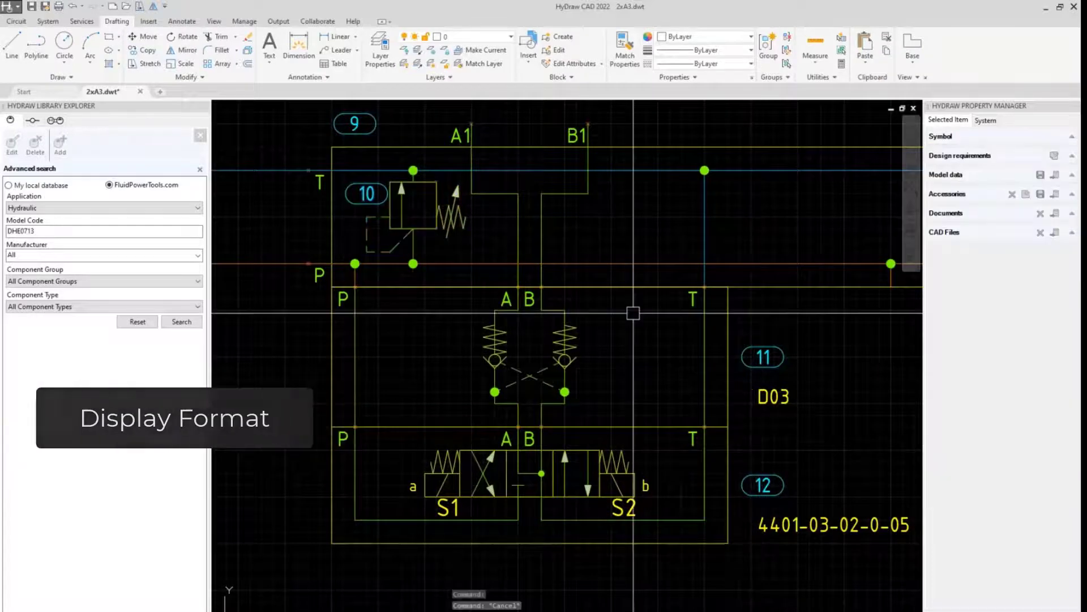
# Step: Reset the display format in the HyDraw application options and turn off the display of the Cavity/Footprint/Interface component property
pyautogui.click(19, 26)
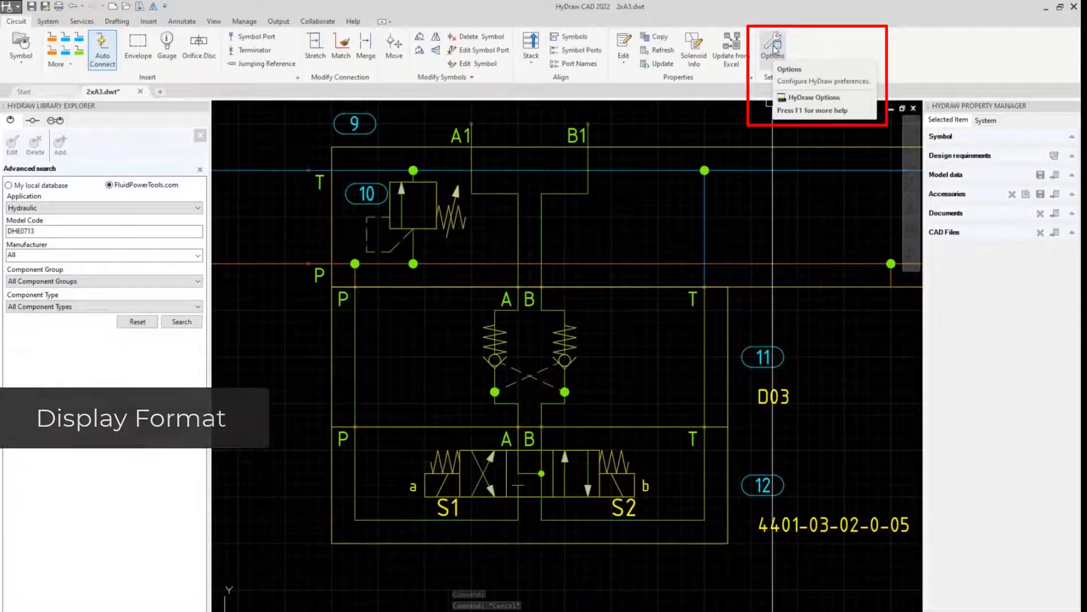
pyautogui.click(774, 47)
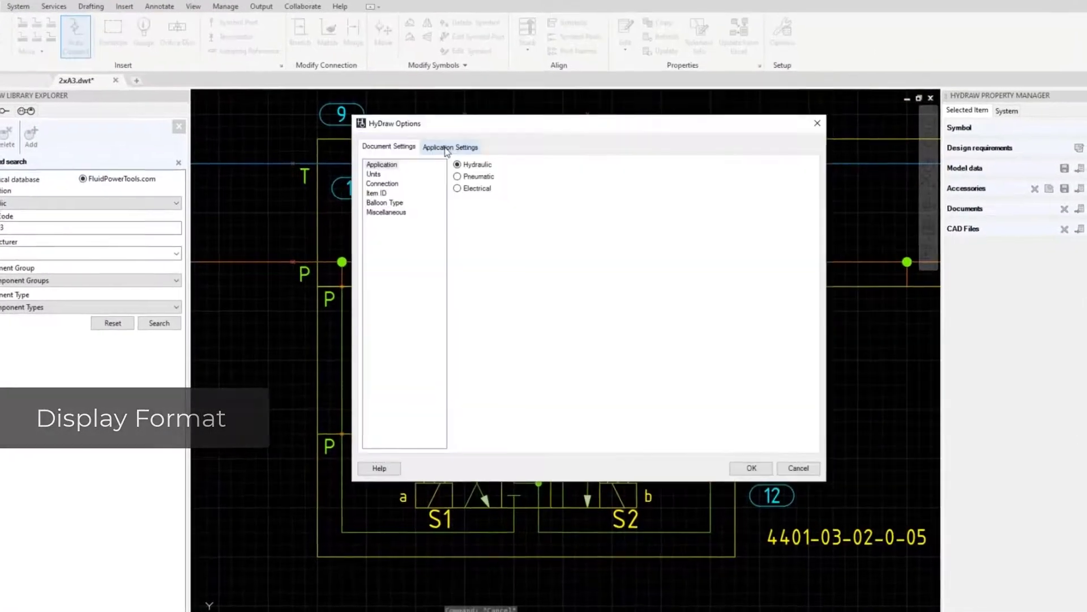
pyautogui.click(455, 154)
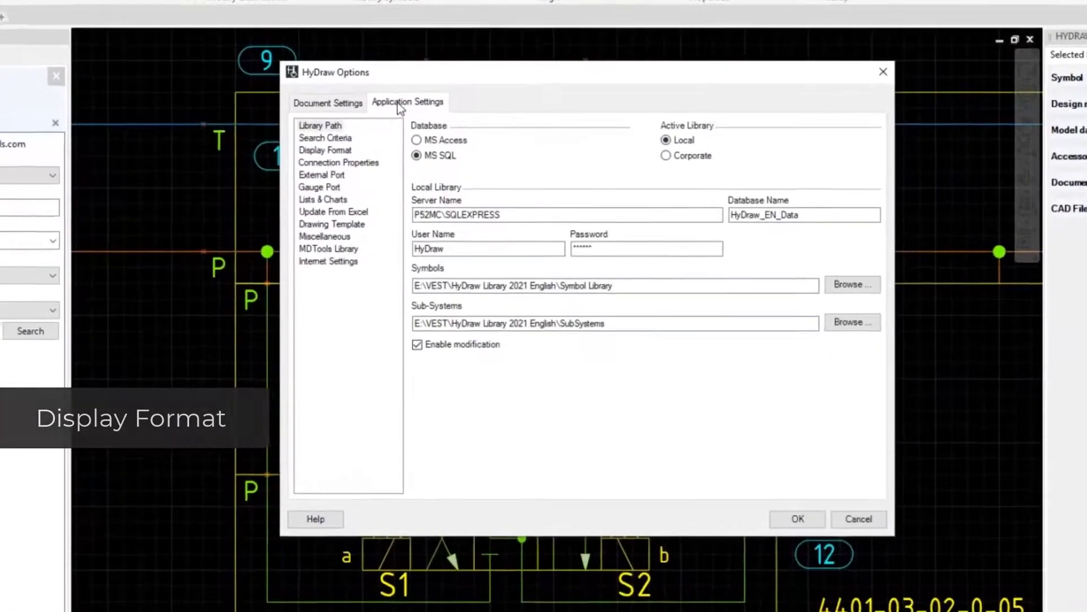
pyautogui.click(293, 136)
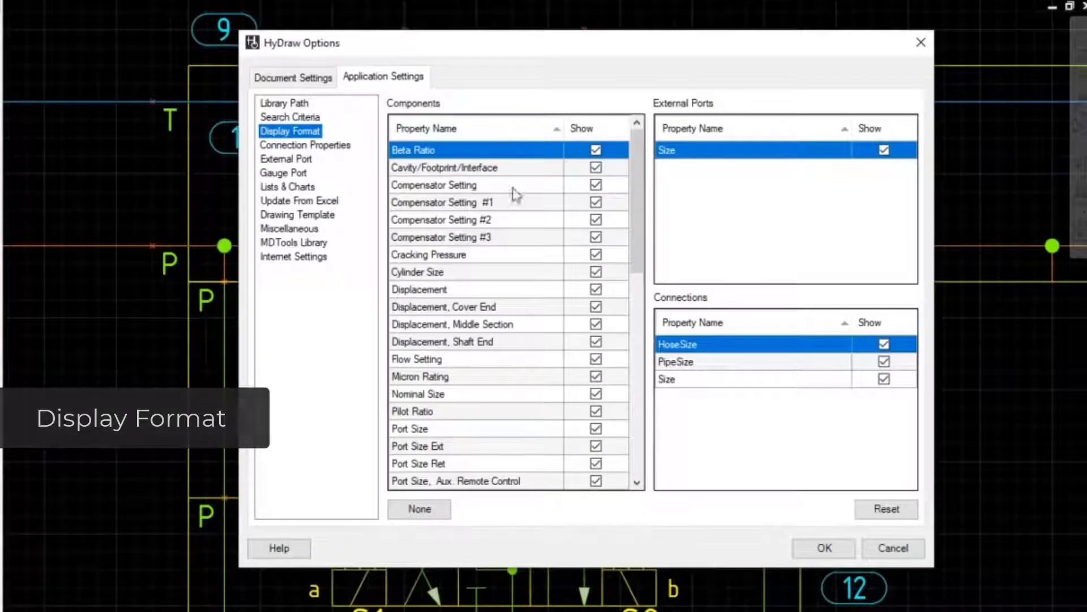
pyautogui.click(904, 510)
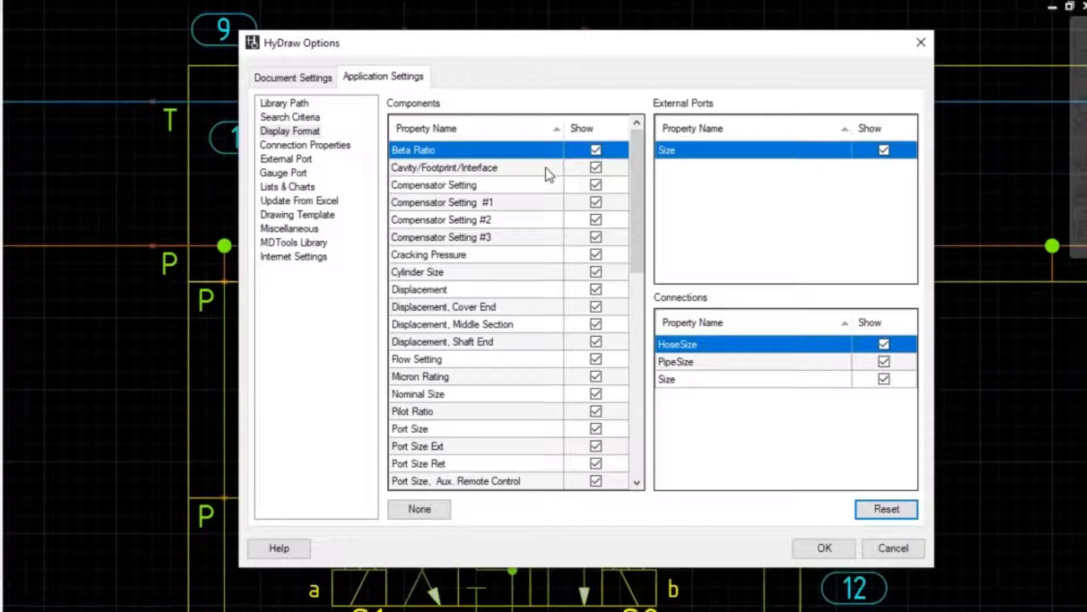
pyautogui.click(597, 169)
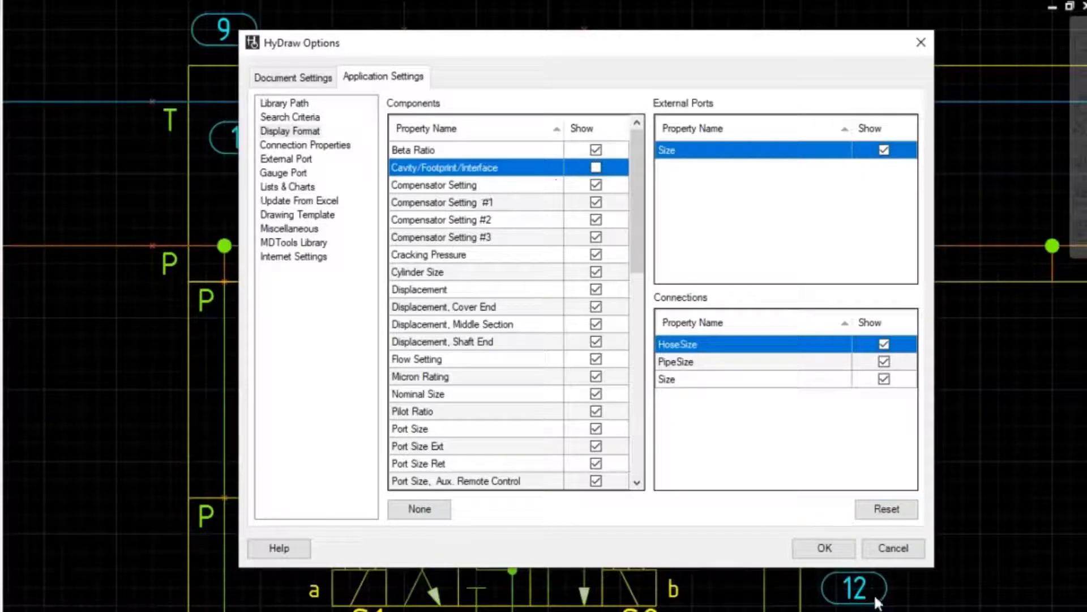
pyautogui.click(825, 548)
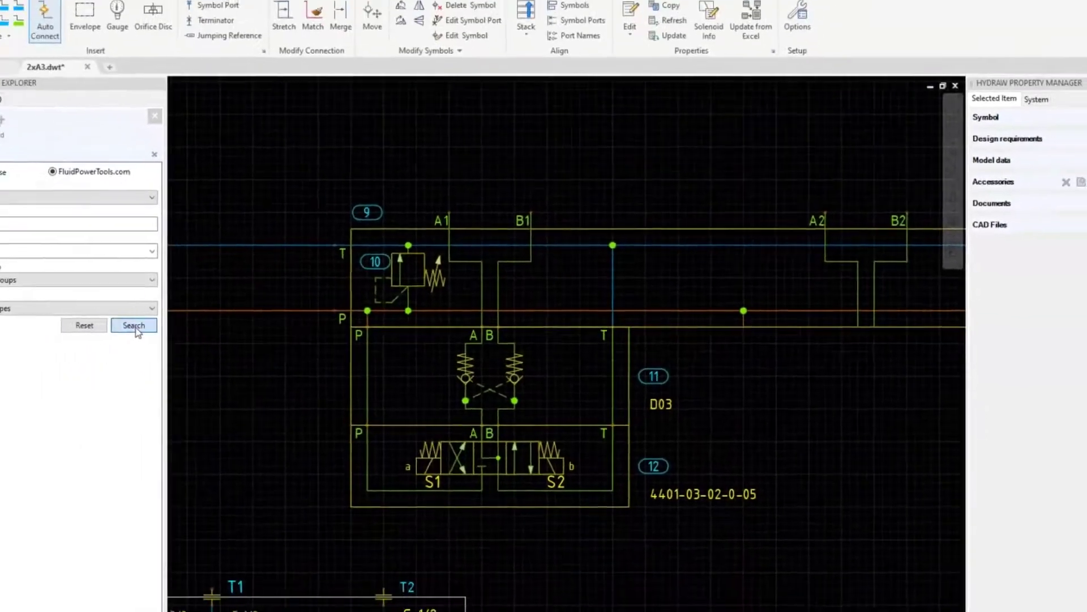
# Step: Search for DHE0713 again and insert the third linked symbol of ATOS DHE*-0713-** directly below the subplate's A2/B2 station, aligned with its P line
pyautogui.click(136, 329)
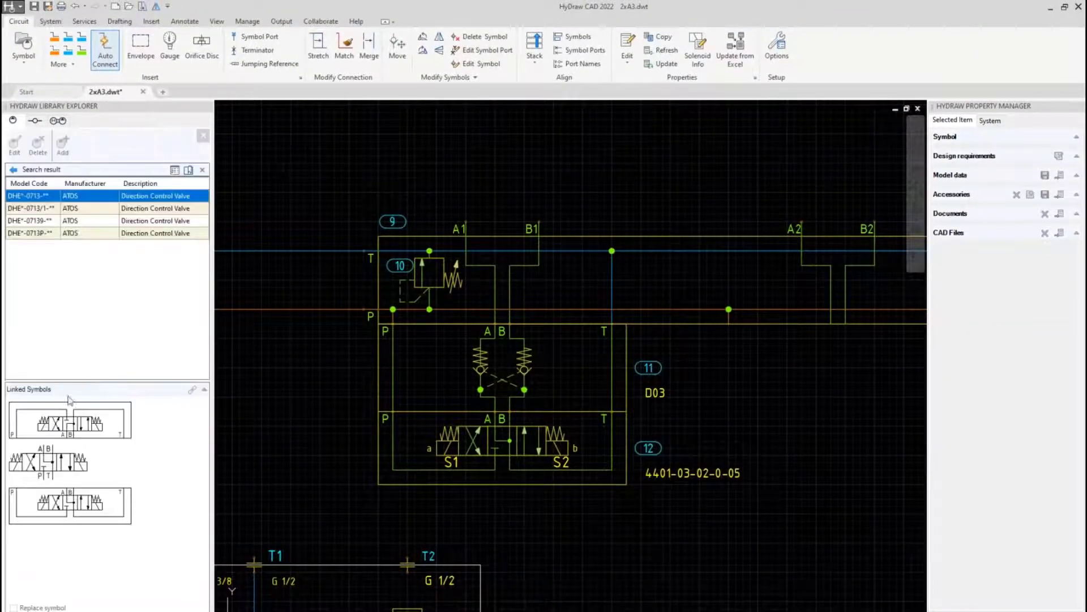
pyautogui.click(73, 506)
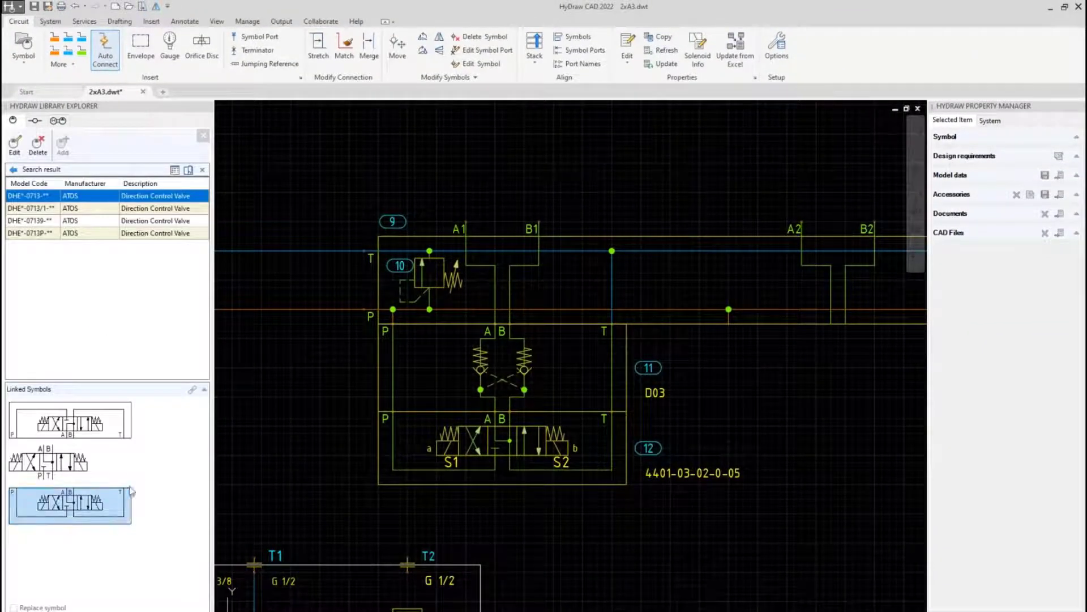
pyautogui.click(729, 324)
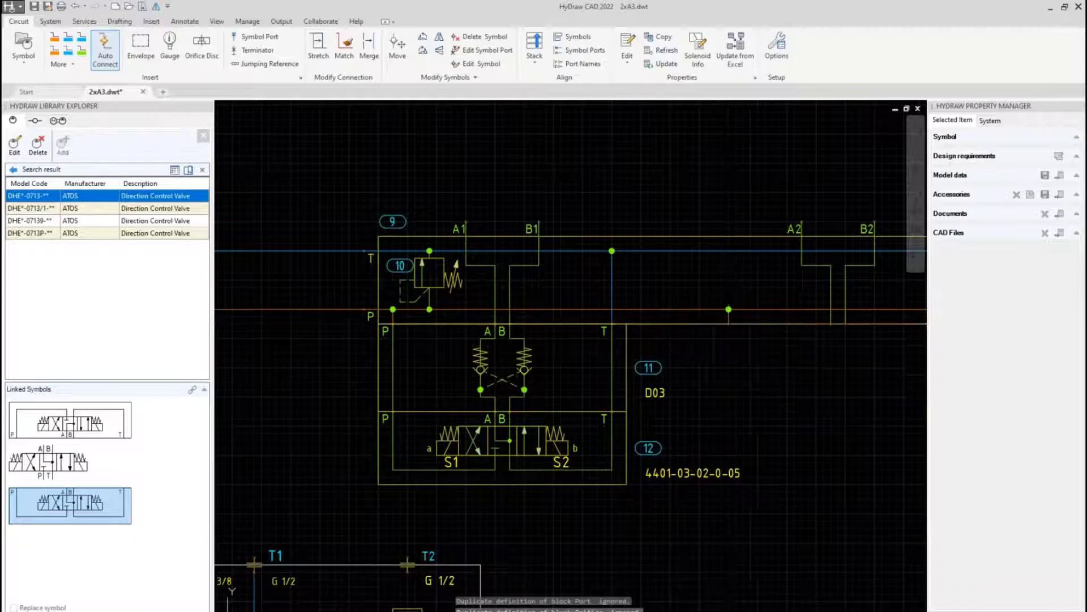
pyautogui.moveTo(804, 389); pyautogui.dragTo(564, 367, button='middle')
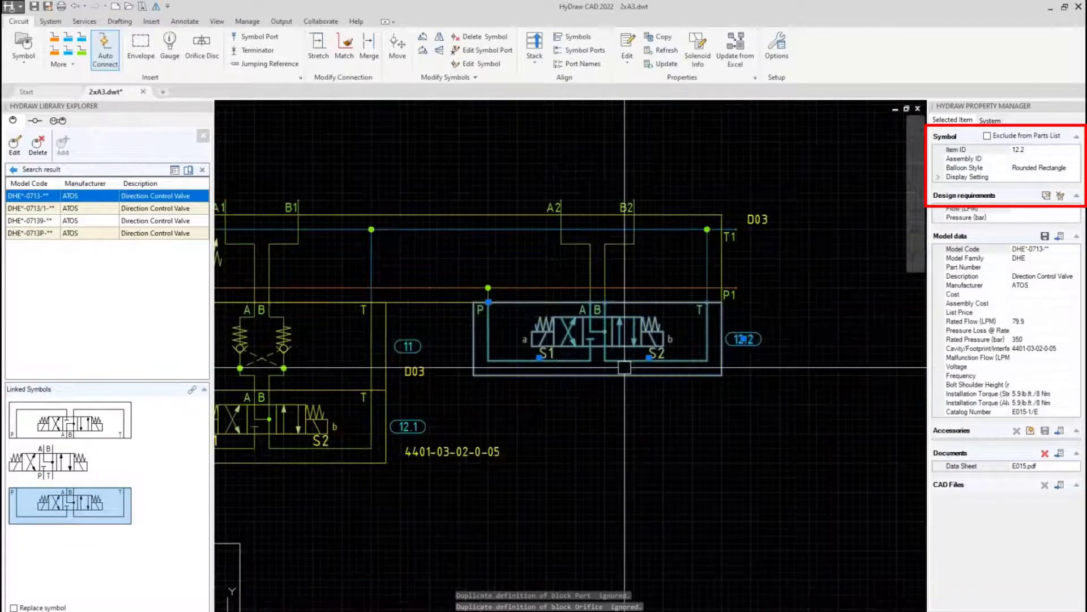
# Step: Hide the cavity/footprint label of the directional control valve below the pilot-operated check valve
pyautogui.click(365, 490)
pyautogui.click(300, 369)
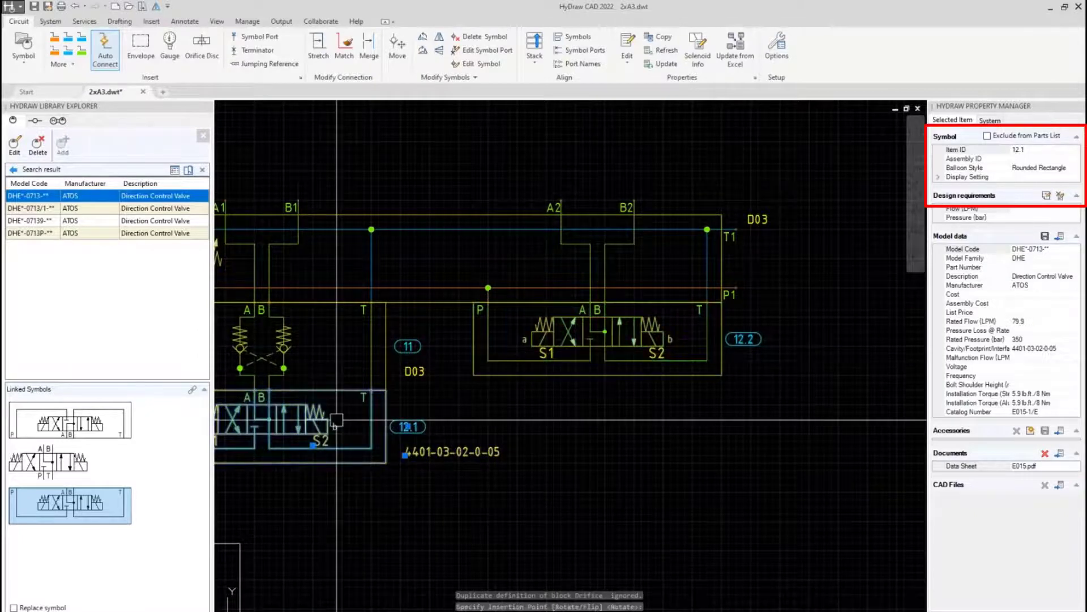
pyautogui.click(939, 177)
pyautogui.doubleClick(1020, 186)
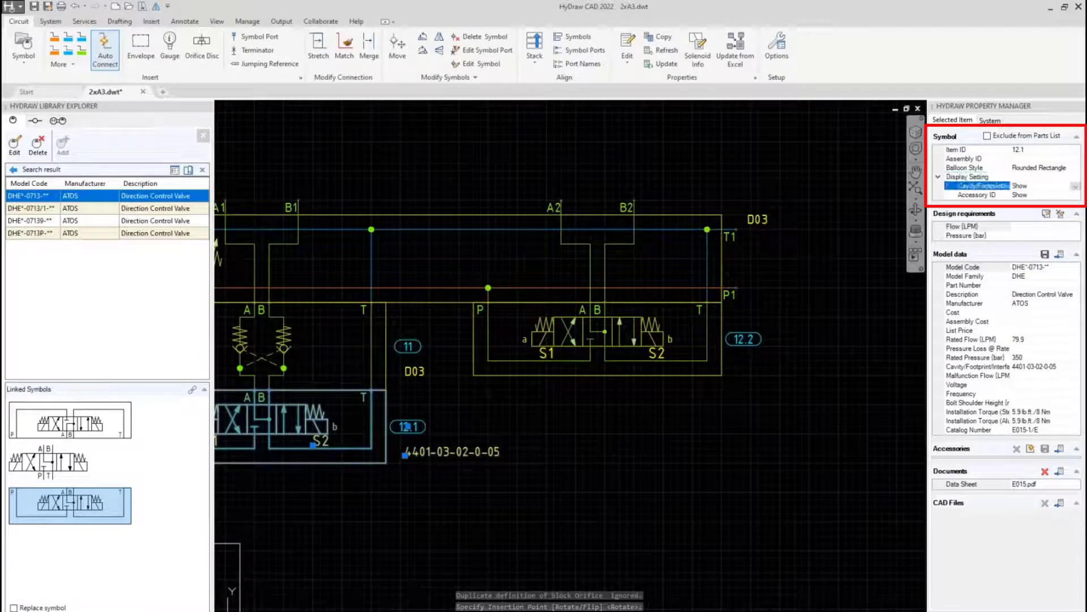
# Step: Open the display settings of the pilot-operated check valve, item 11
pyautogui.click(377, 358)
pyautogui.click(938, 177)
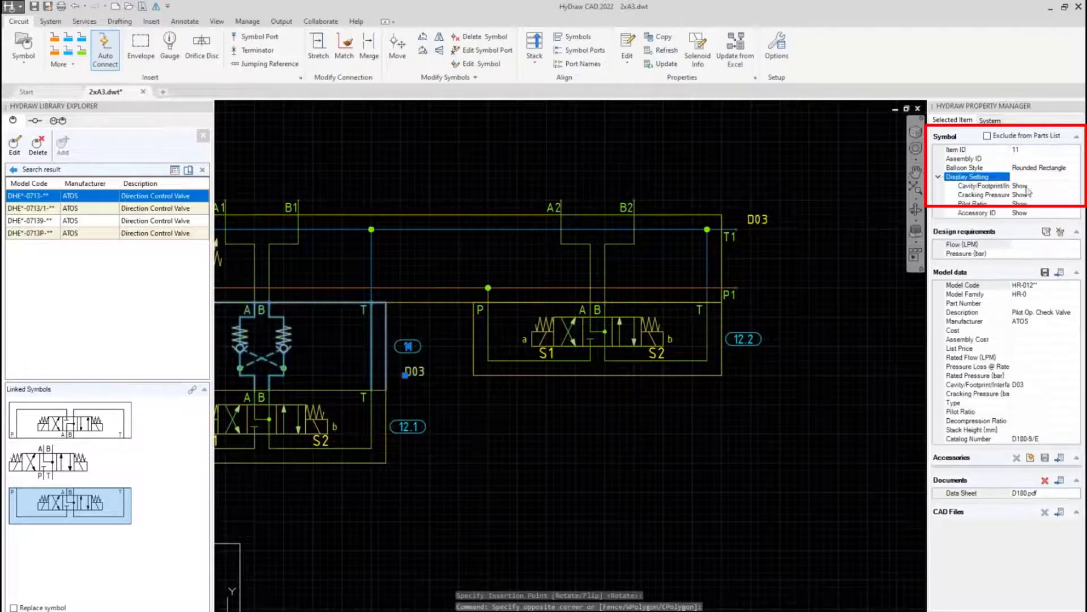
pyautogui.doubleClick(1036, 186)
pyautogui.scroll(-2, 487, 456)
pyautogui.press('Escape')
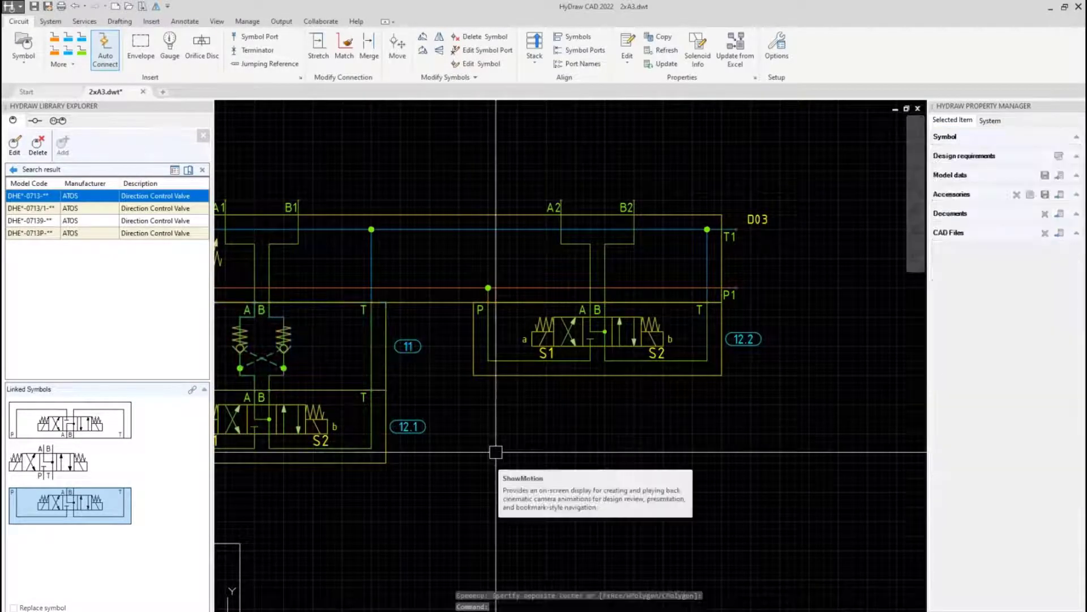
# Step: Set the connector type of the reservoir line running to manifold port T to Hose
pyautogui.moveTo(409, 426)
pyautogui.mouseDown(button='middle')
pyautogui.moveTo(551, 403)
pyautogui.moveTo(634, 358)
pyautogui.mouseUp(button='middle')
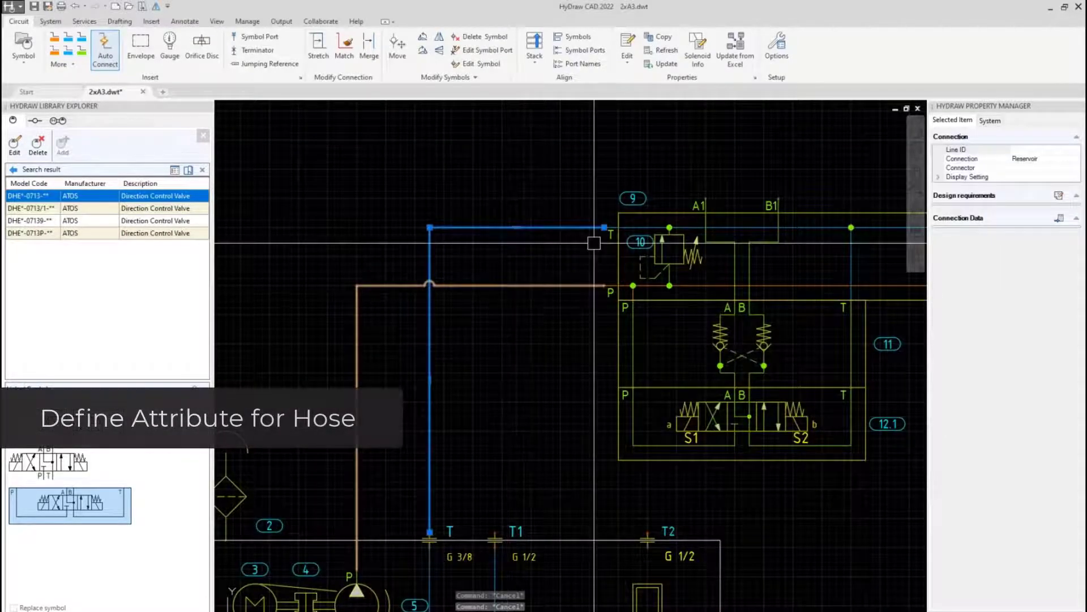
pyautogui.click(587, 227)
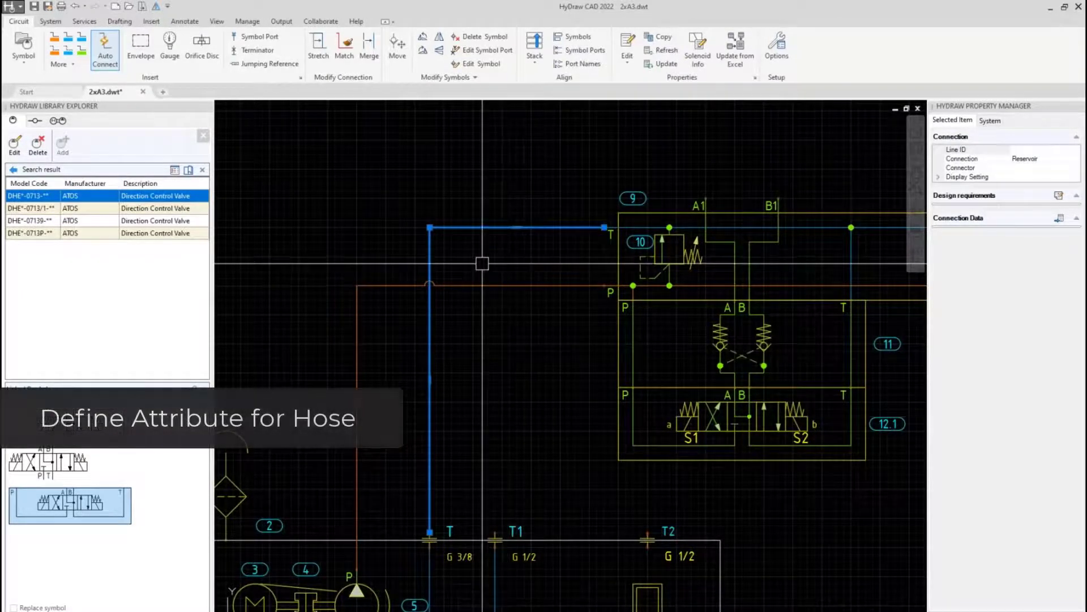
pyautogui.click(1047, 167)
pyautogui.click(1075, 168)
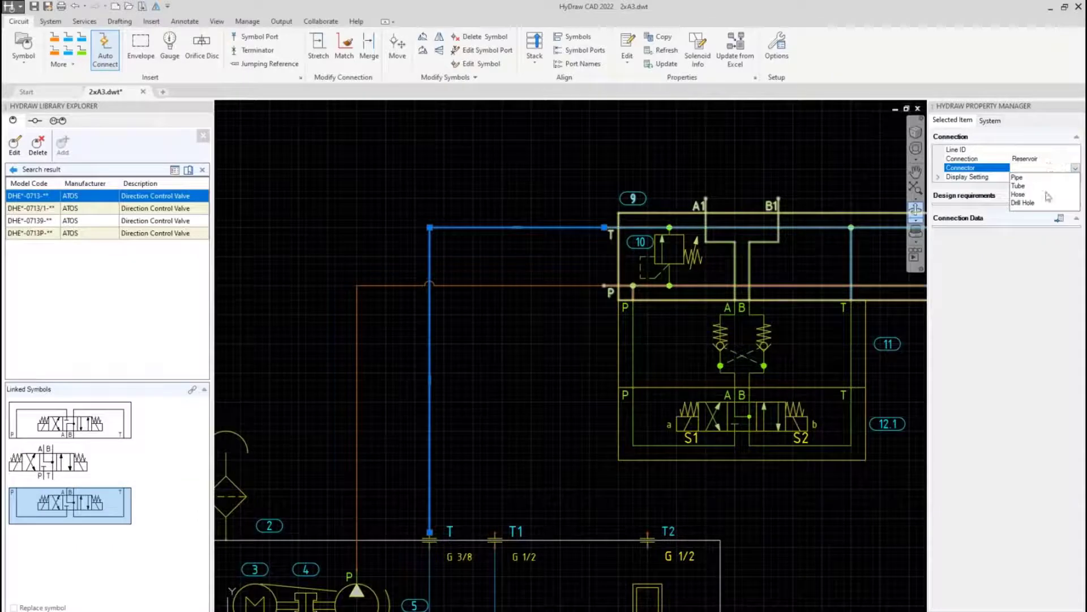
pyautogui.click(1019, 194)
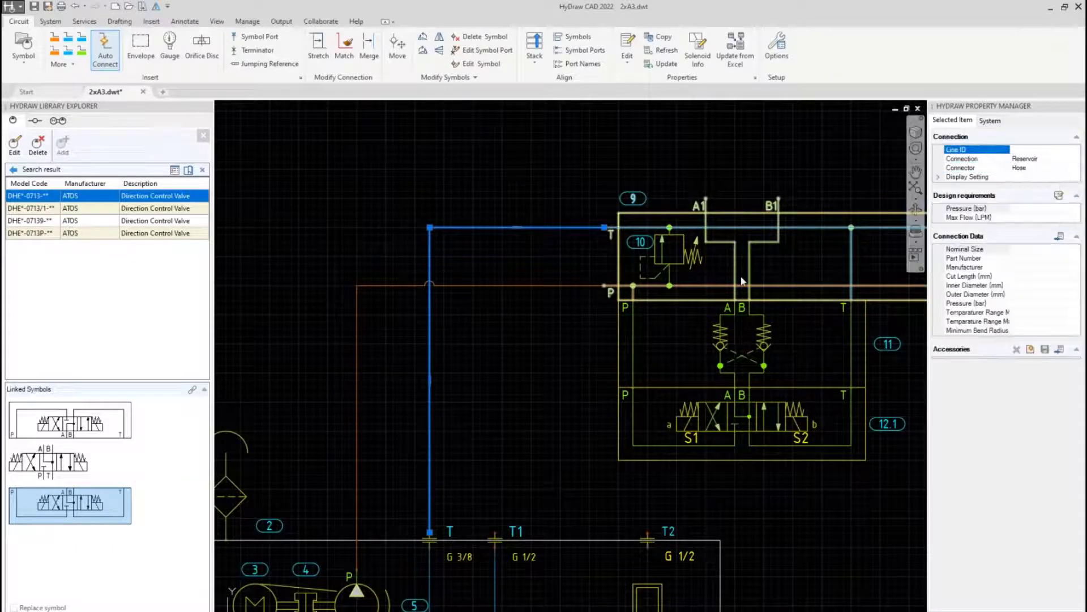
# Step: Look through the library hoses available for the selected reservoir line, without assigning one
pyautogui.click(1061, 236)
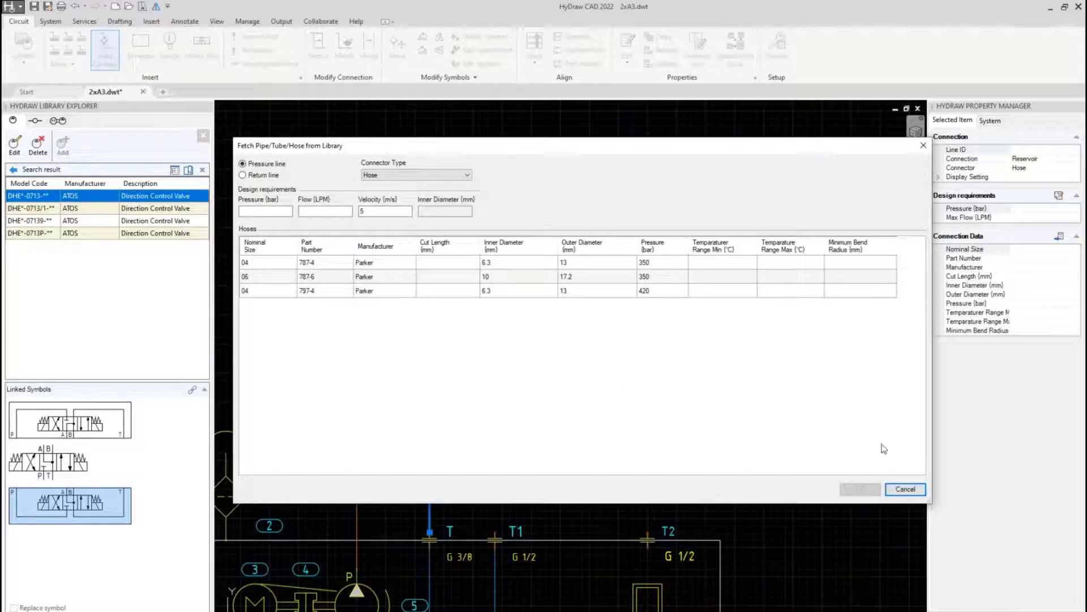
pyautogui.click(913, 493)
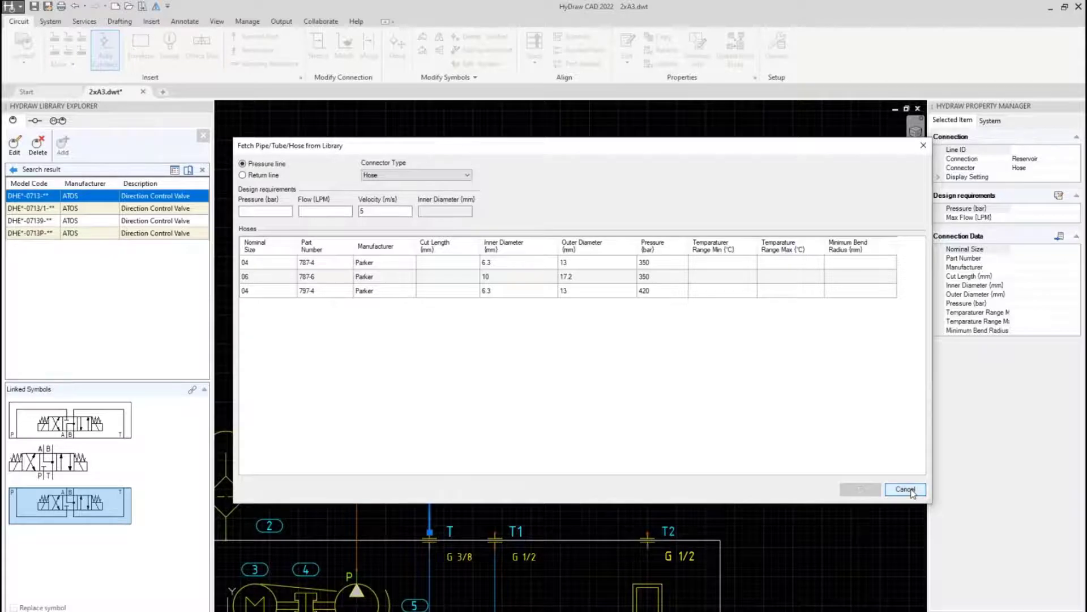
pyautogui.click(906, 490)
# Step: Switch to HyDraw Library Manager and list the connections of type Hose
pyautogui.moveTo(702, 609)
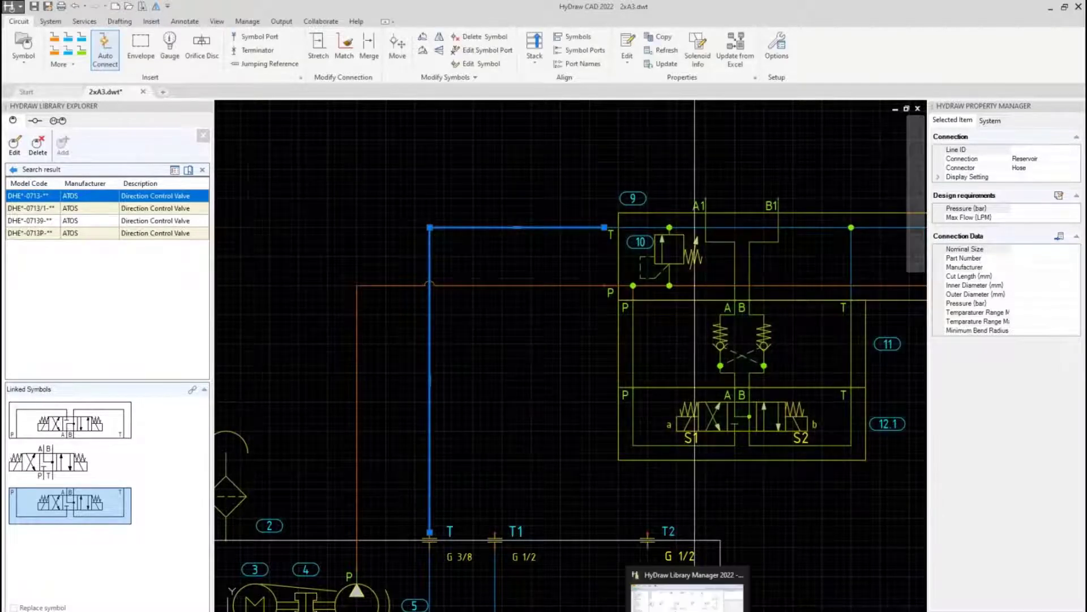
pyautogui.click(705, 586)
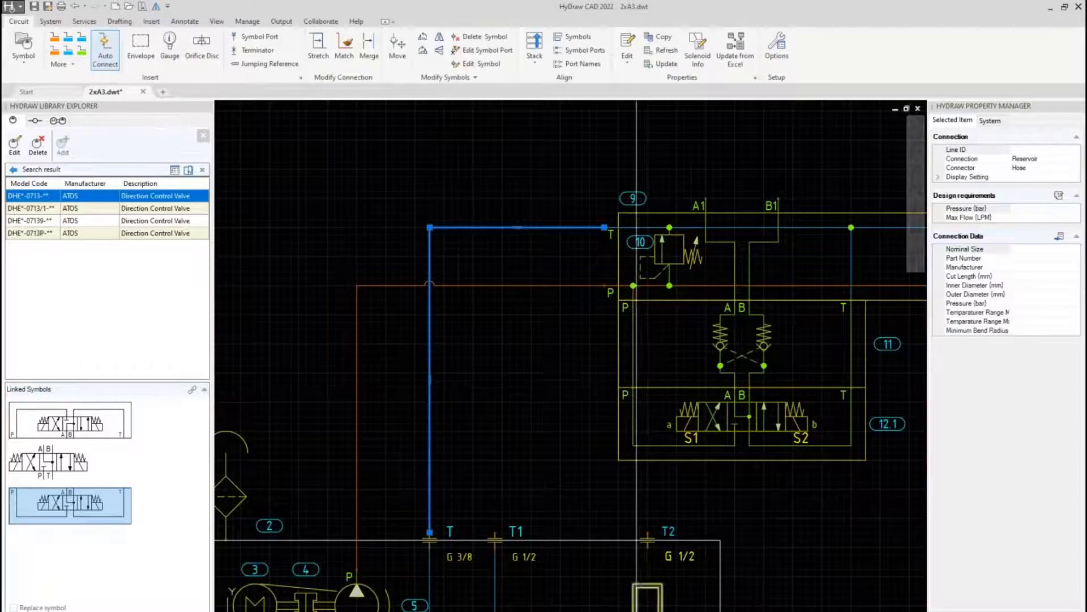
pyautogui.moveTo(689, 610)
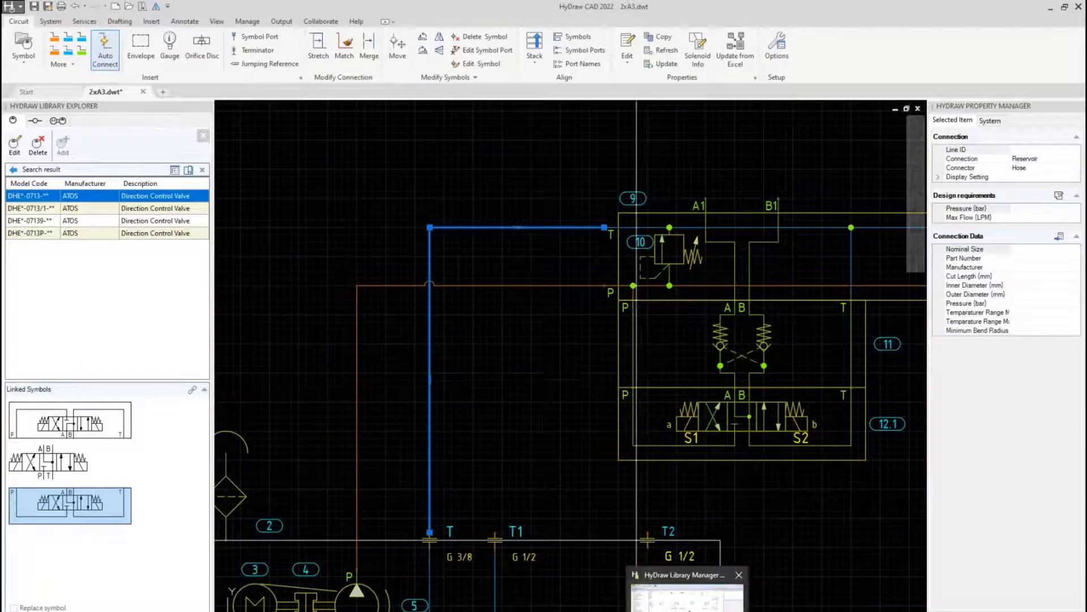
pyautogui.click(689, 593)
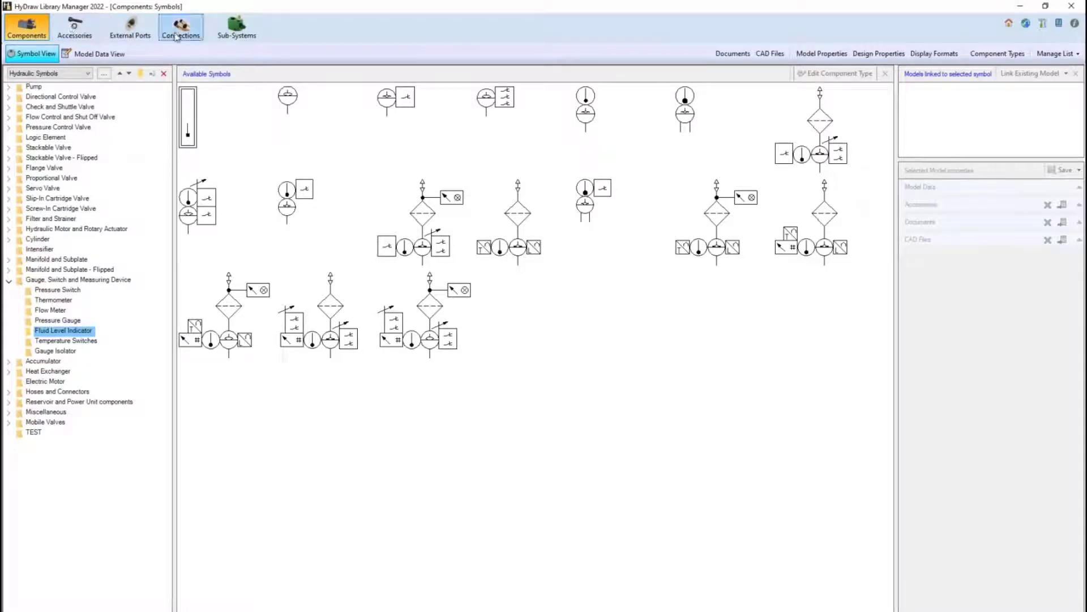
pyautogui.click(184, 29)
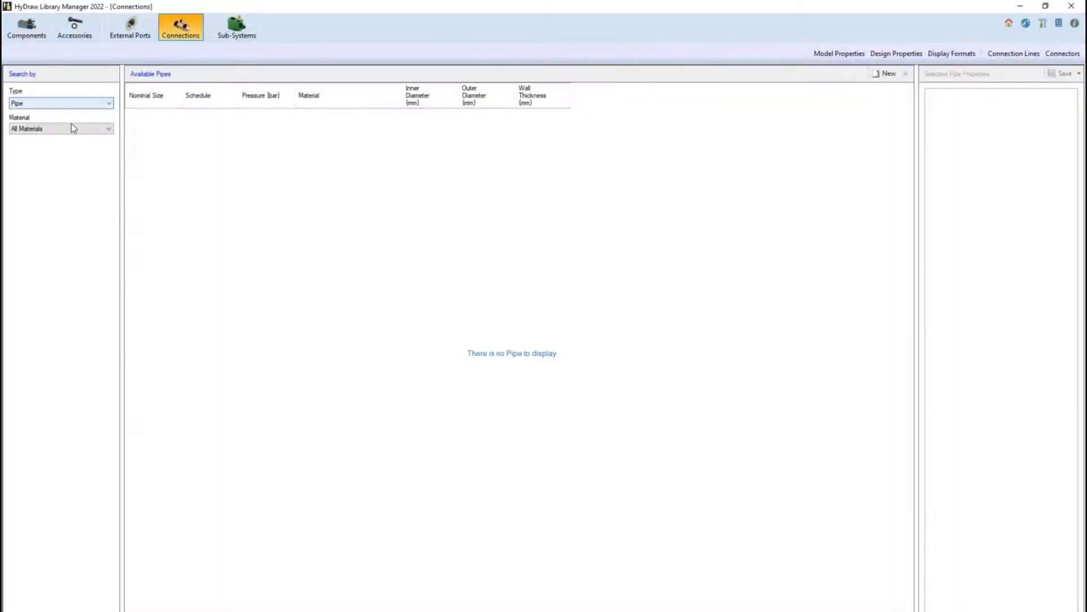
pyautogui.click(64, 104)
pyautogui.click(56, 127)
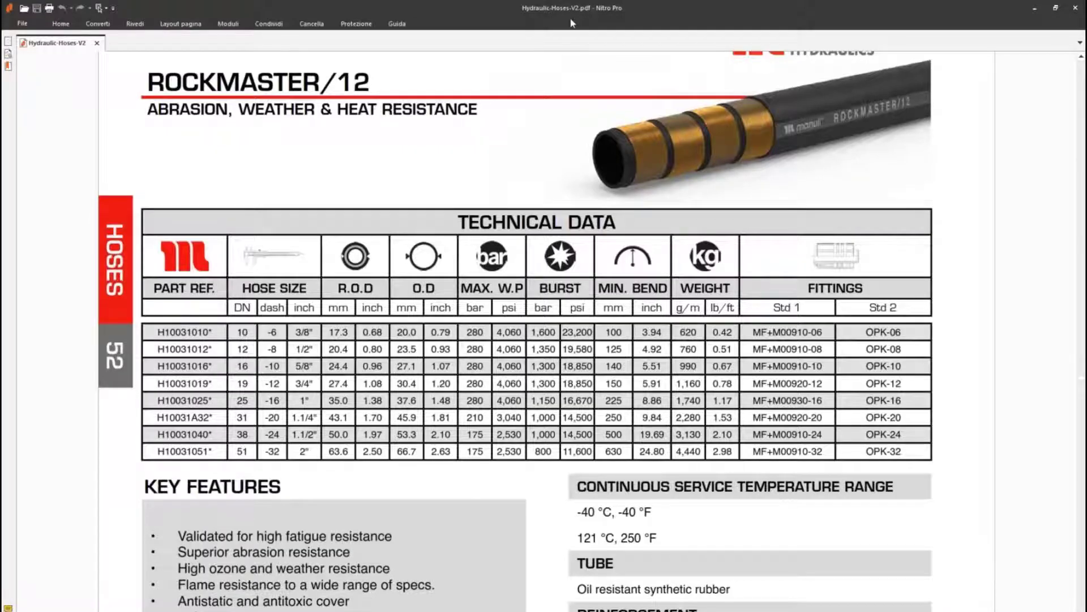
# Step: Arrange the Hydraulic-Hoses-V2 PDF and the Library Manager window side by side, with the ROCKMASTER/12 technical data in view
pyautogui.moveTo(572, 24); pyautogui.dragTo(1, 2)
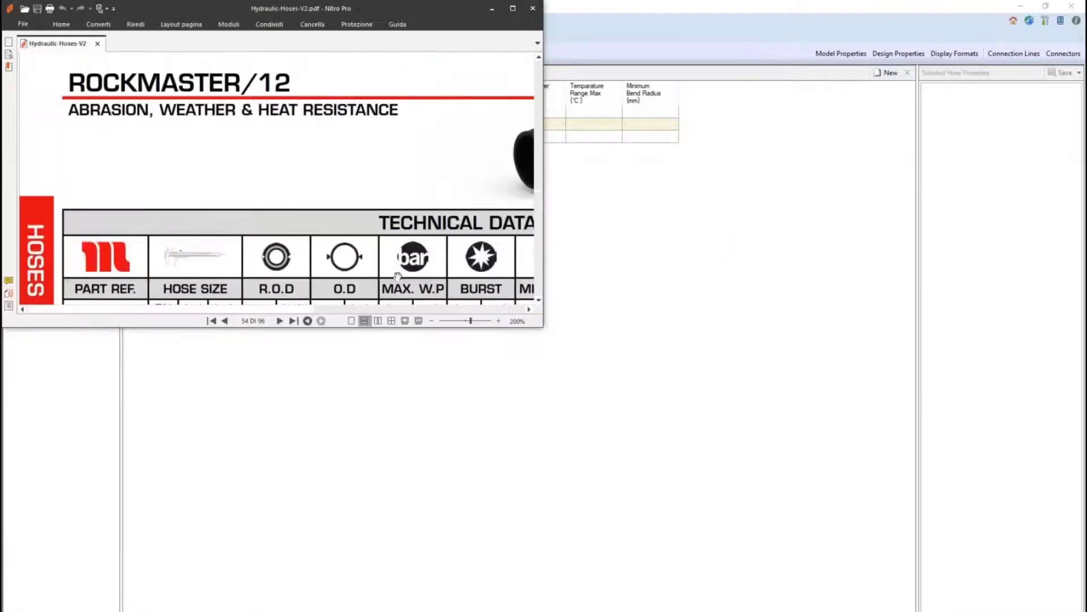
pyautogui.moveTo(499, 328); pyautogui.dragTo(498, 610)
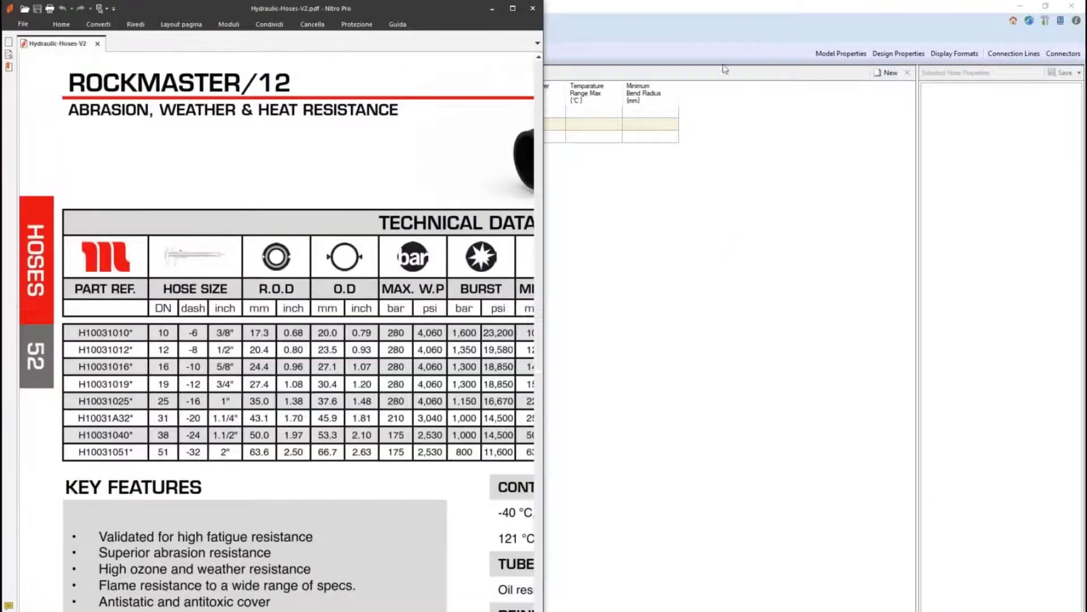
pyautogui.moveTo(682, 10); pyautogui.dragTo(1086, 142)
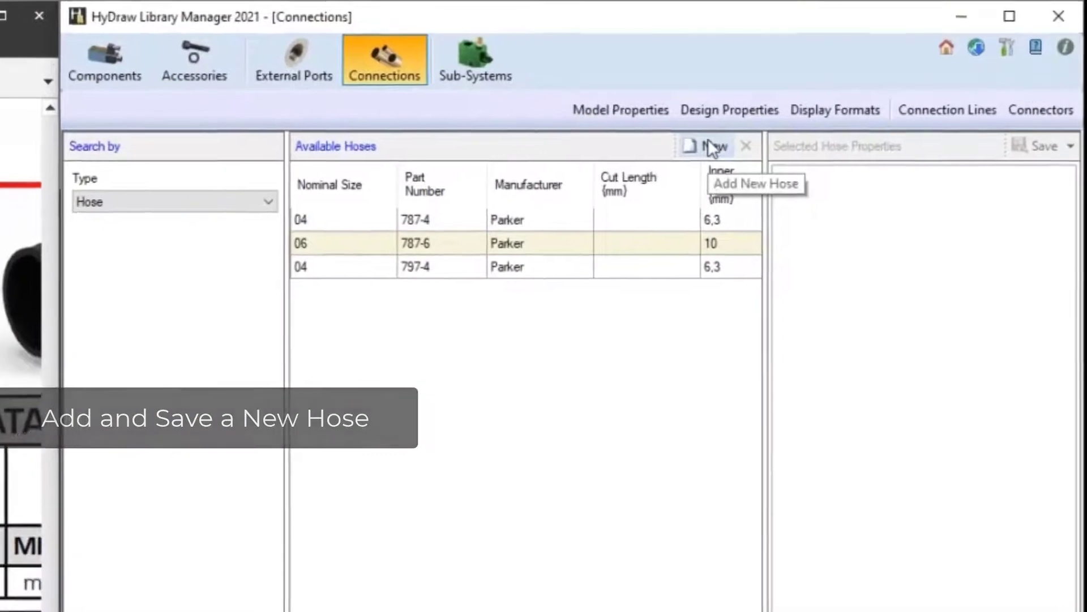
# Step: Add a new hose with nominal size 10, part number H10031010* and manufacturer Manuli
pyautogui.click(860, 88)
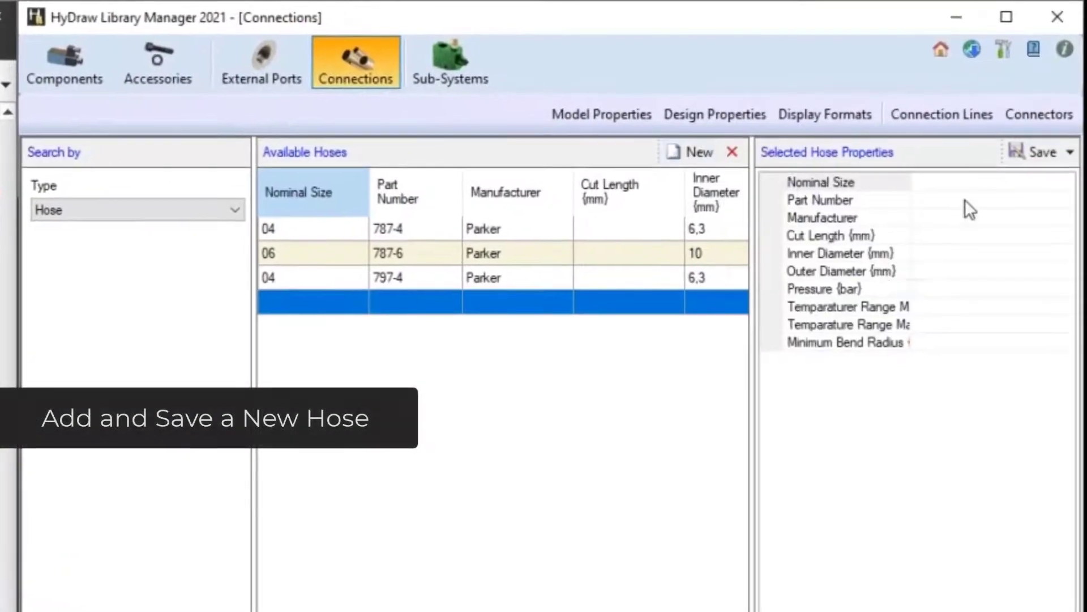
pyautogui.click(967, 179)
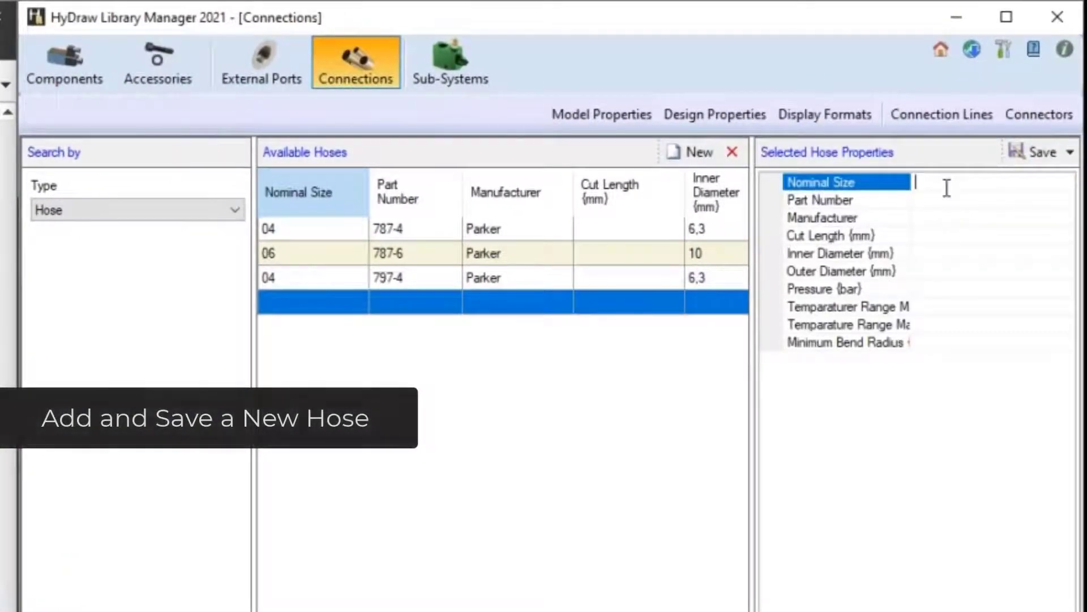
pyautogui.write('10')
pyautogui.click(955, 205)
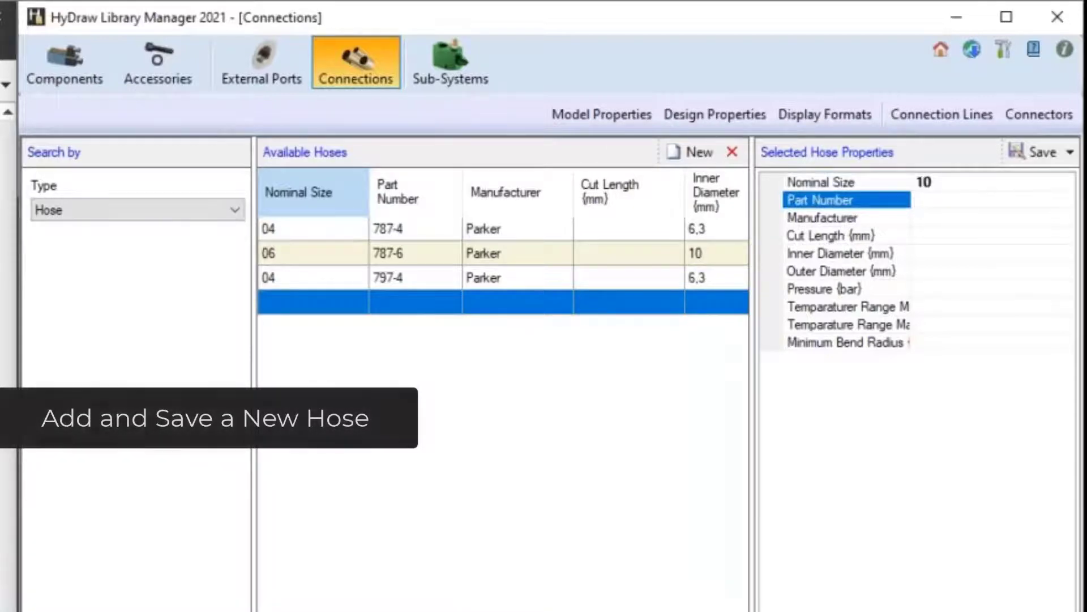
pyautogui.write('H10031010')
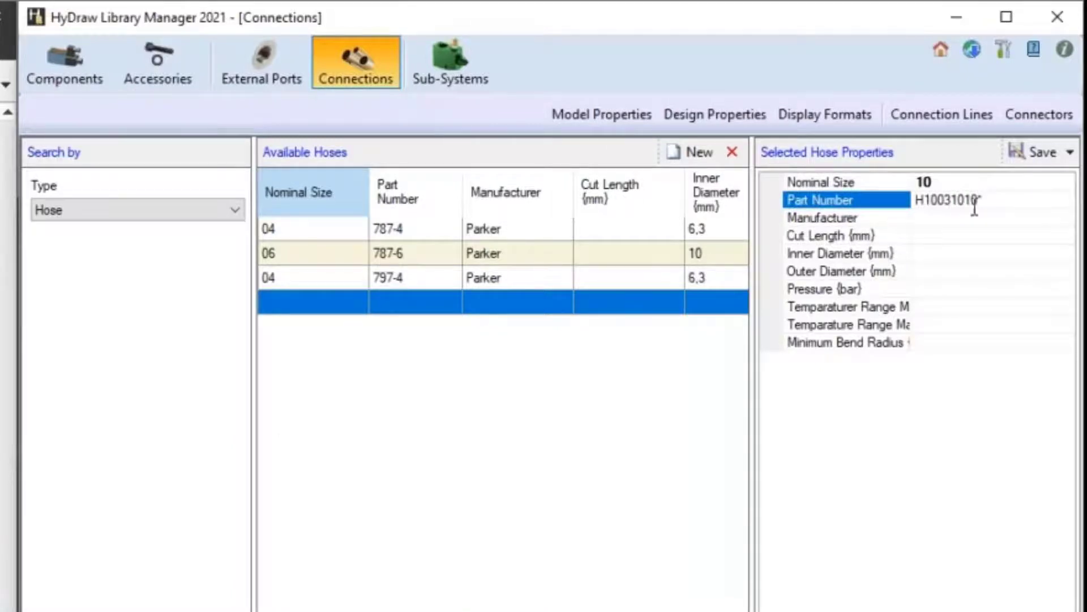
pyautogui.press('Return')
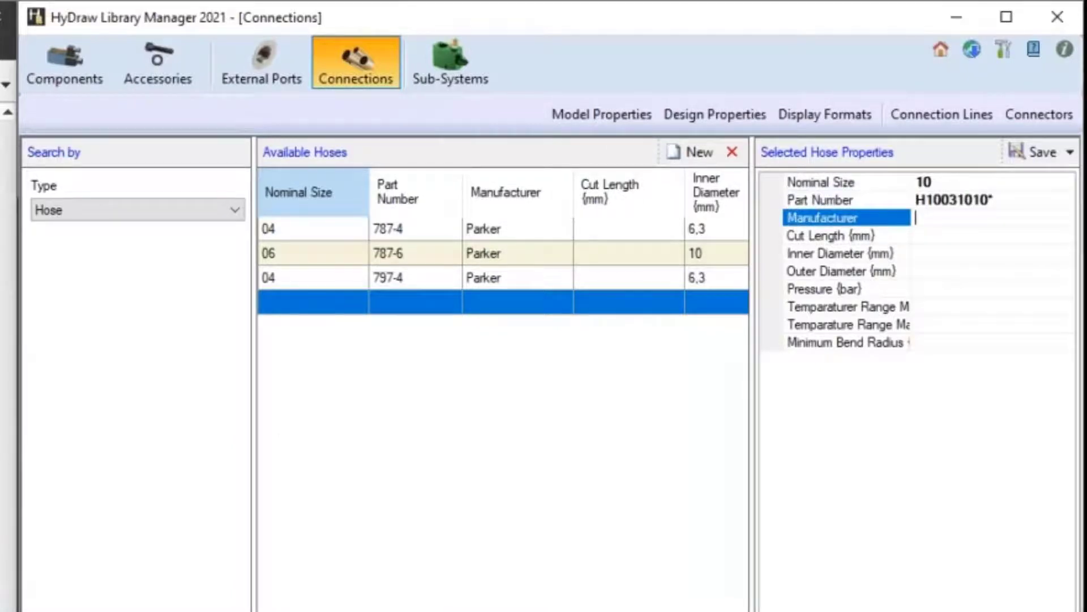
pyautogui.write('Manuli')
# Step: Set the new hose's outer diameter to 20 mm, pressure to 280 bar and minimum bend radius to 100 mm
pyautogui.click(955, 252)
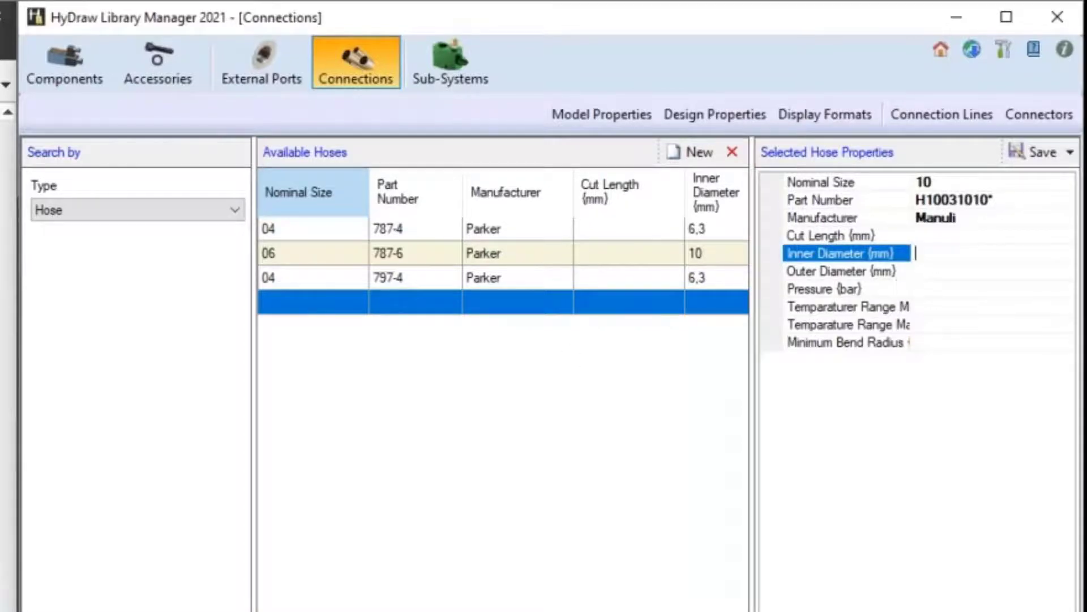
pyautogui.click(961, 269)
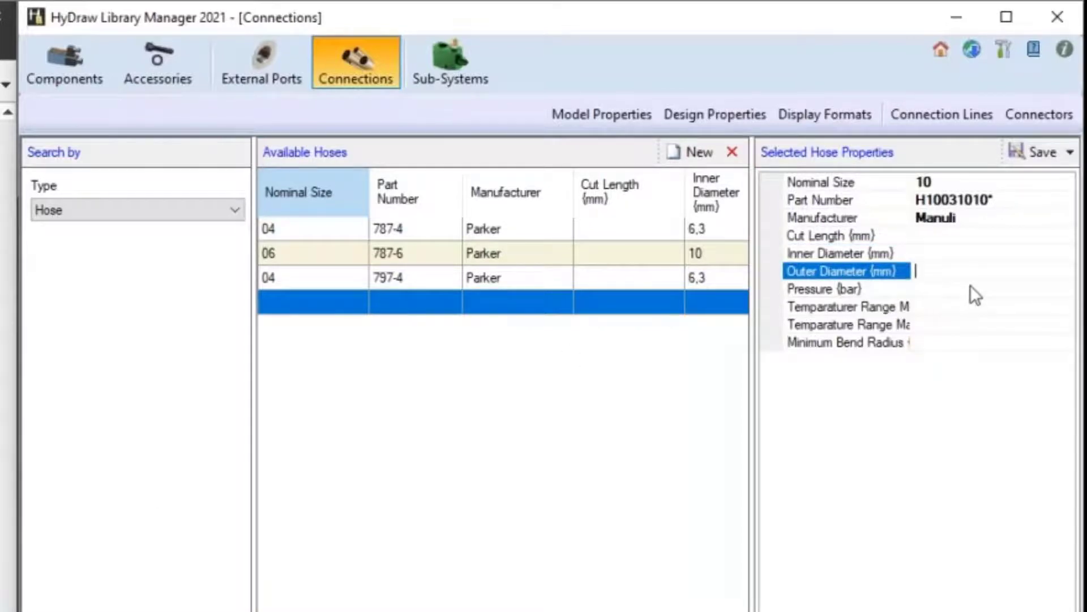
pyautogui.write('20')
pyautogui.press('Tab')
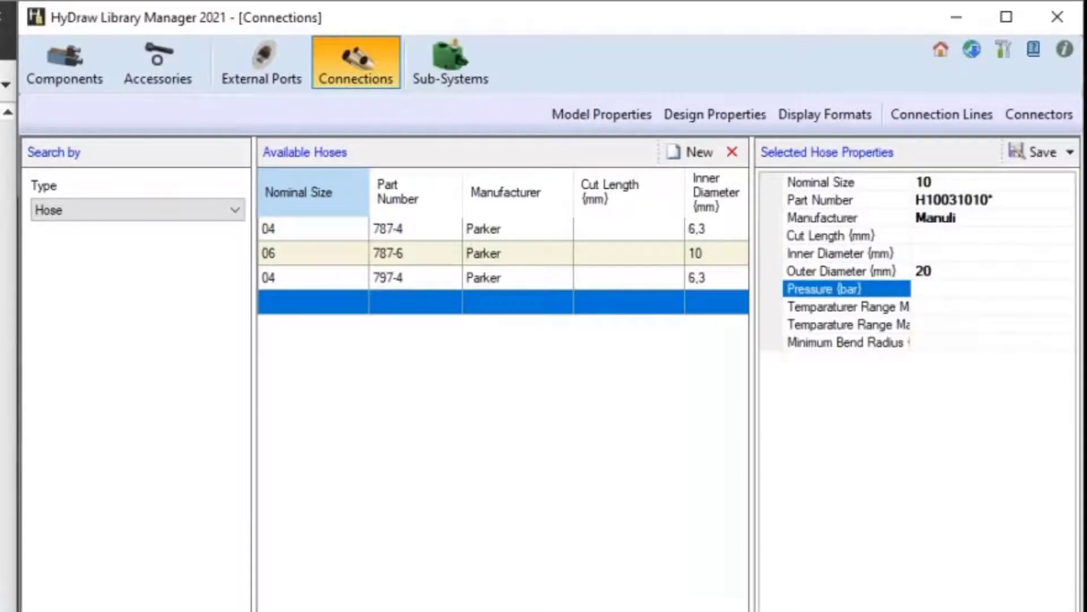
pyautogui.hotkey('alt', 'Tab')
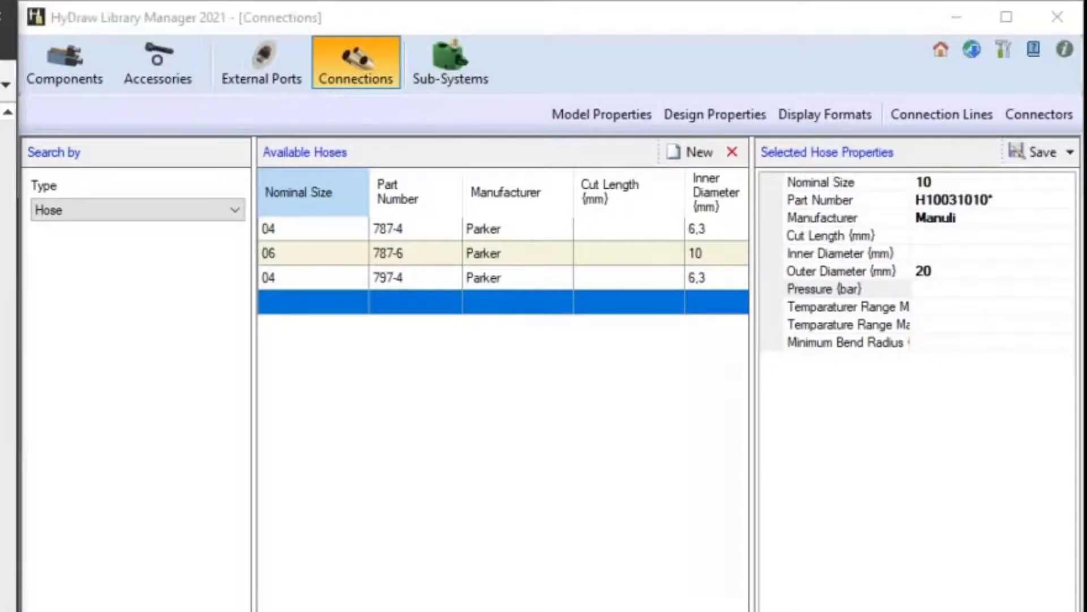
pyautogui.click(961, 289)
pyautogui.write('2')
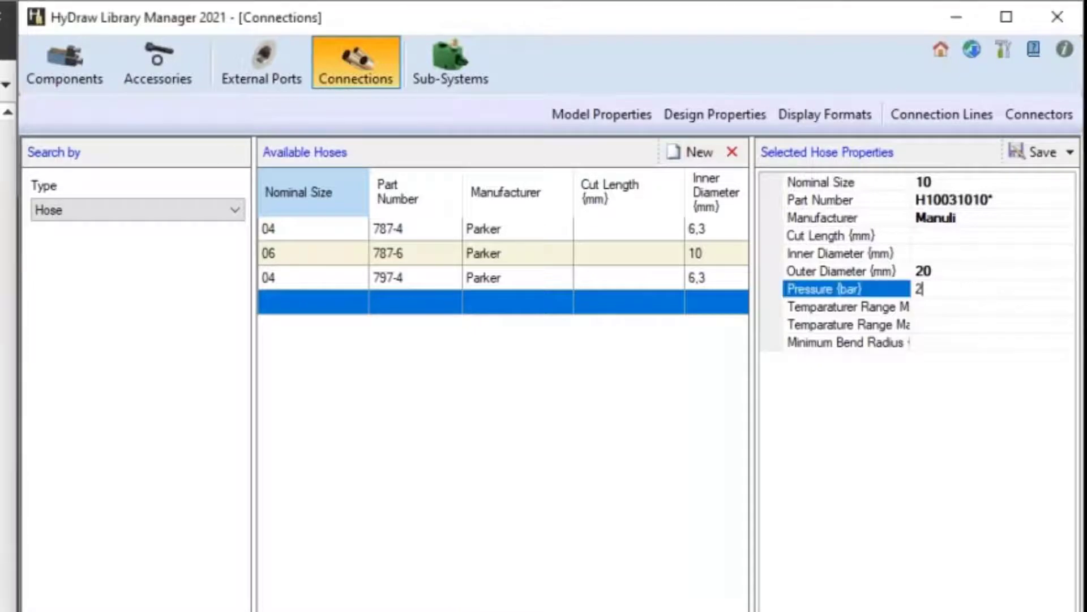
pyautogui.write('80')
pyautogui.click(865, 345)
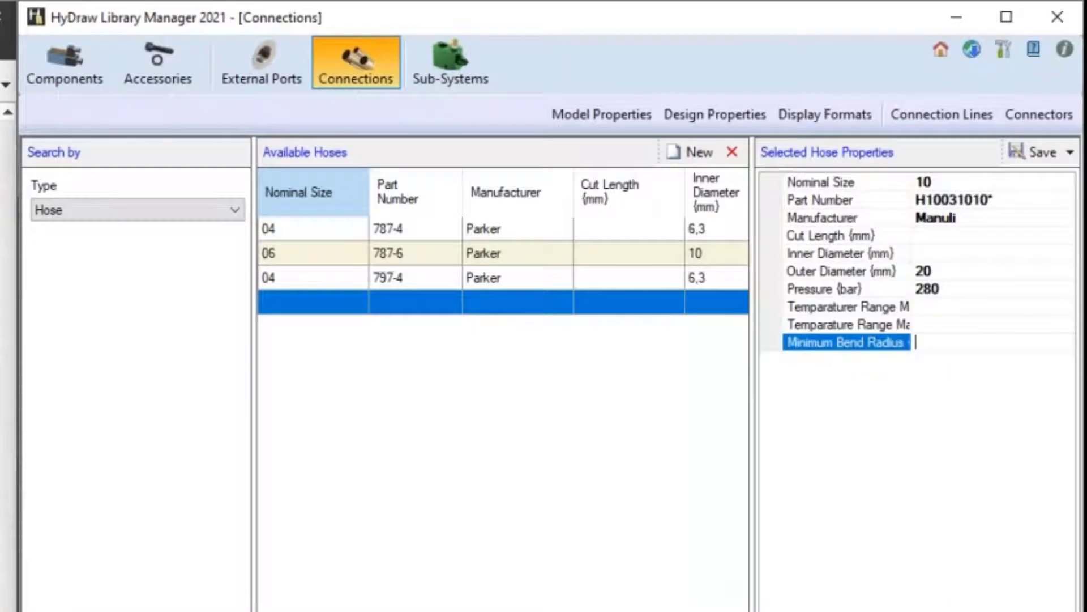
pyautogui.write('100')
pyautogui.moveTo(911, 184); pyautogui.dragTo(956, 182)
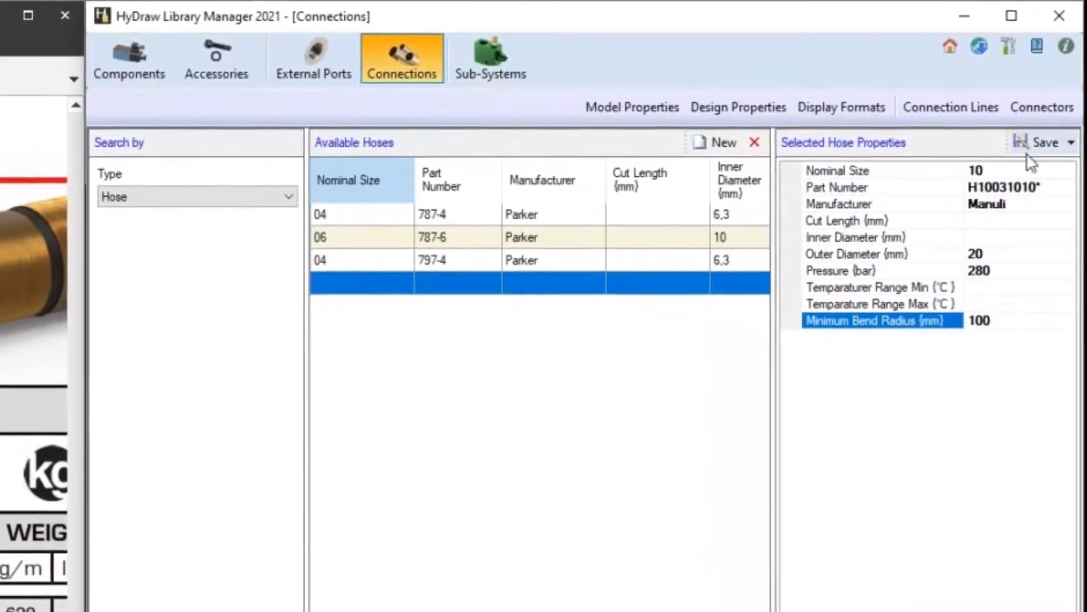
# Step: Set the new hose's inner diameter to 10 mm and save the hose to the library
pyautogui.click(1041, 143)
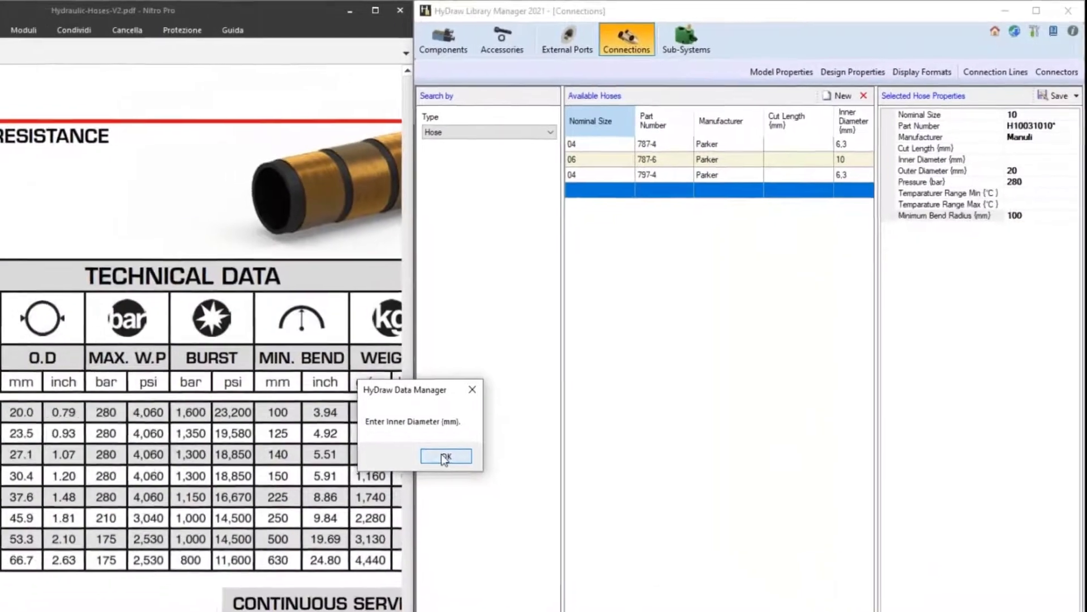
pyautogui.click(383, 498)
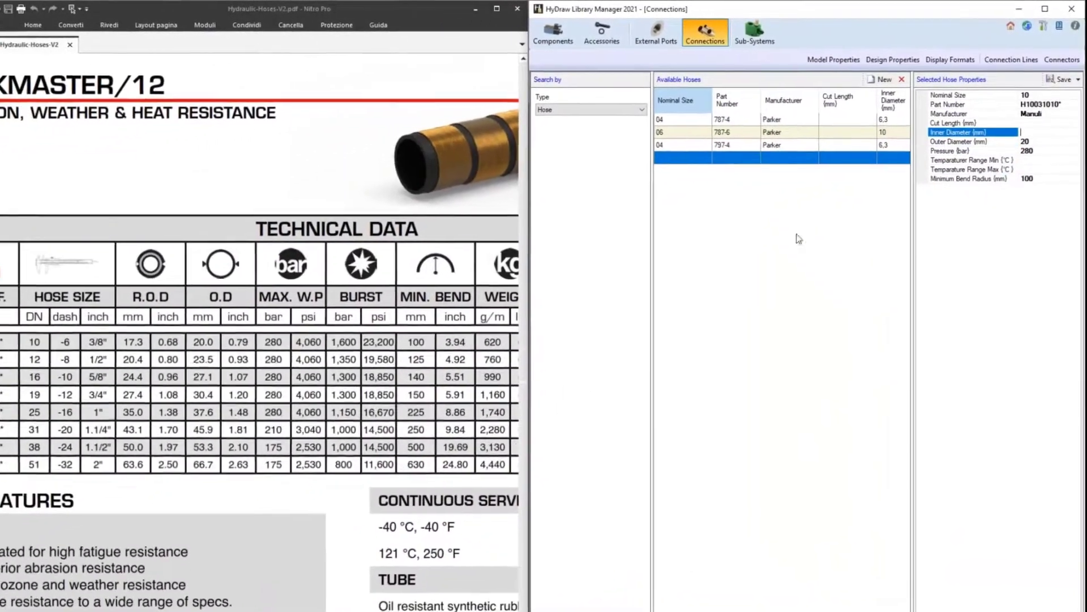
pyautogui.moveTo(346, 390); pyautogui.dragTo(374, 374)
pyautogui.moveTo(135, 323); pyautogui.dragTo(118, 340)
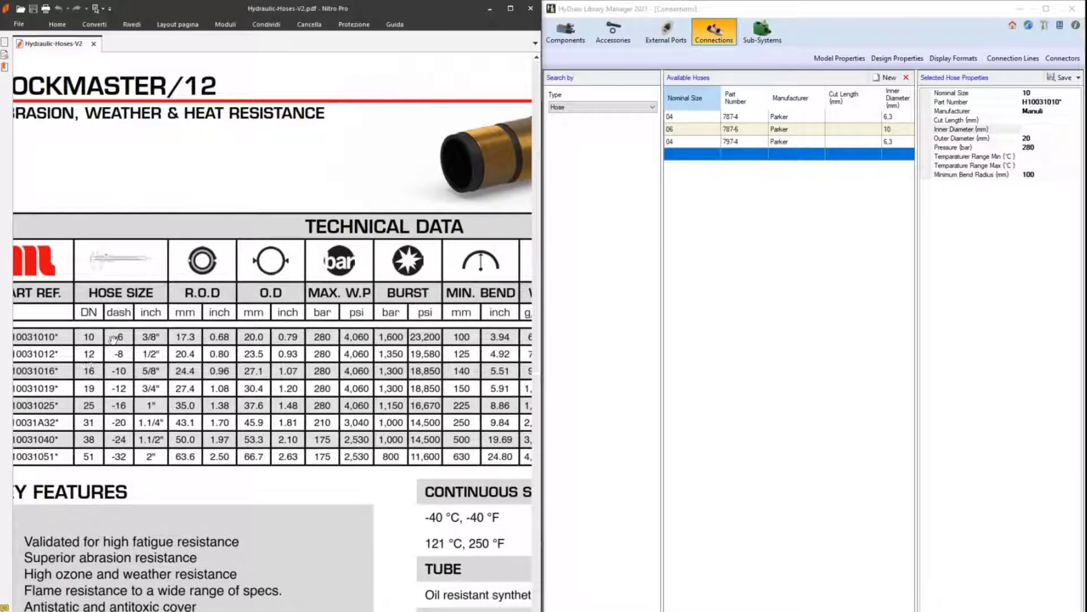
pyautogui.click(1028, 129)
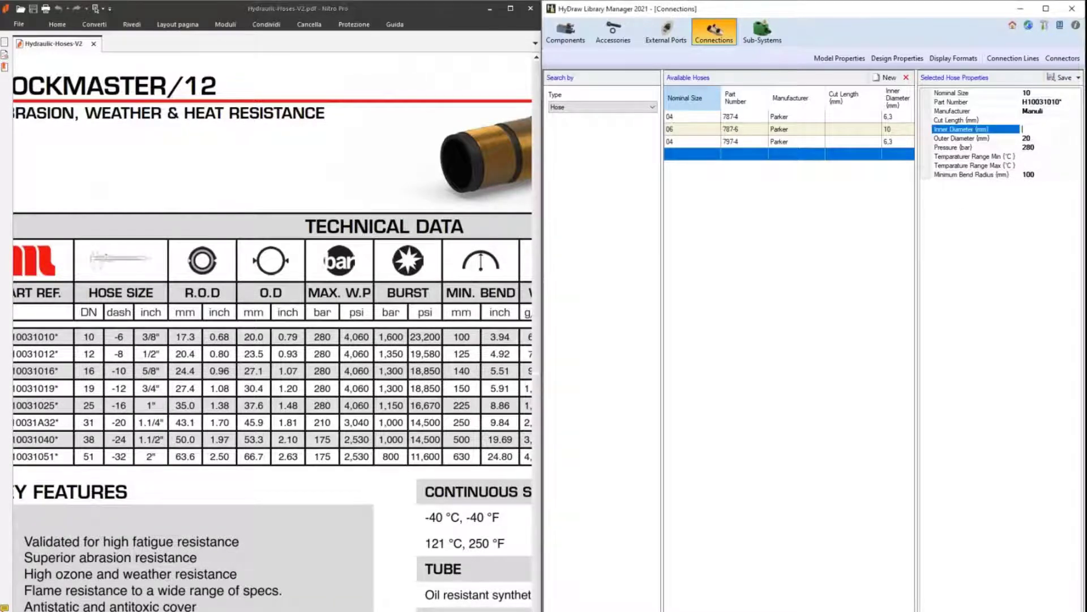
pyautogui.write('10')
pyautogui.click(1059, 77)
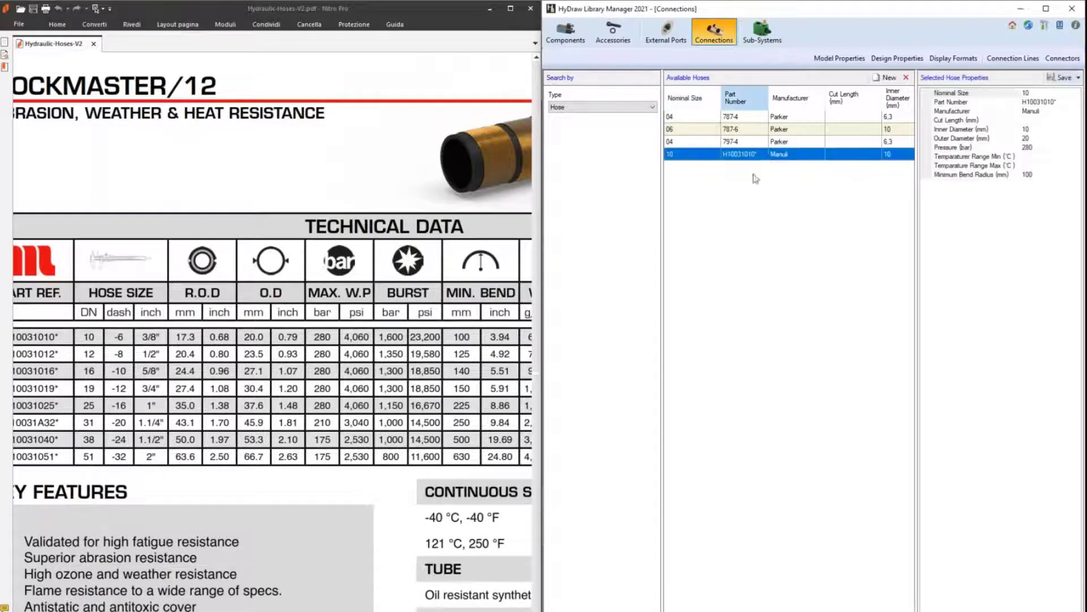
# Step: Change the H10031010* hose entry to nominal size 12 and part number H10031012*
pyautogui.click(1037, 94)
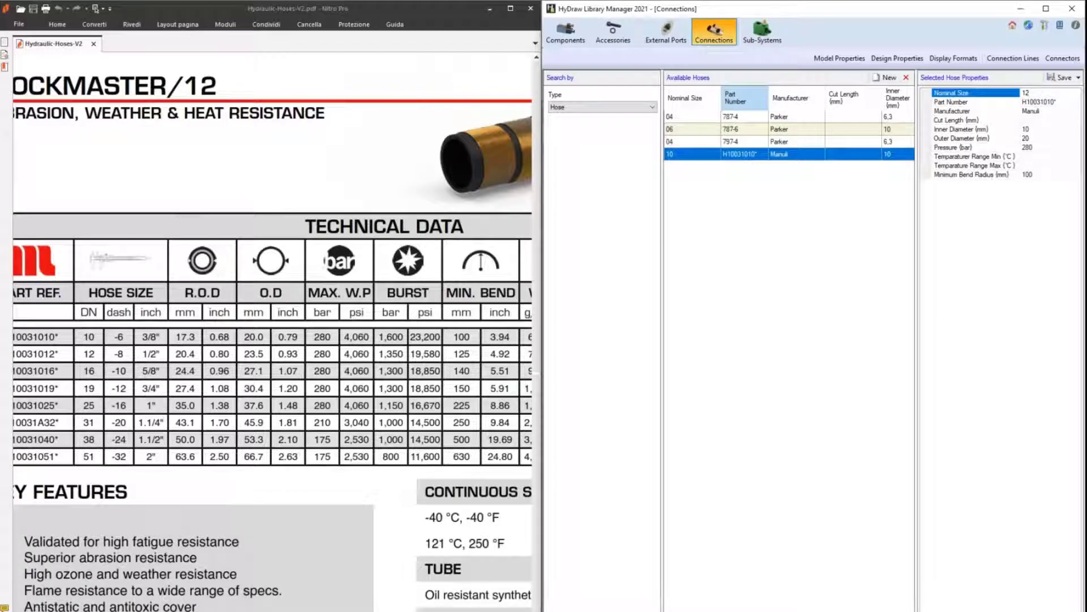
pyautogui.click(1027, 175)
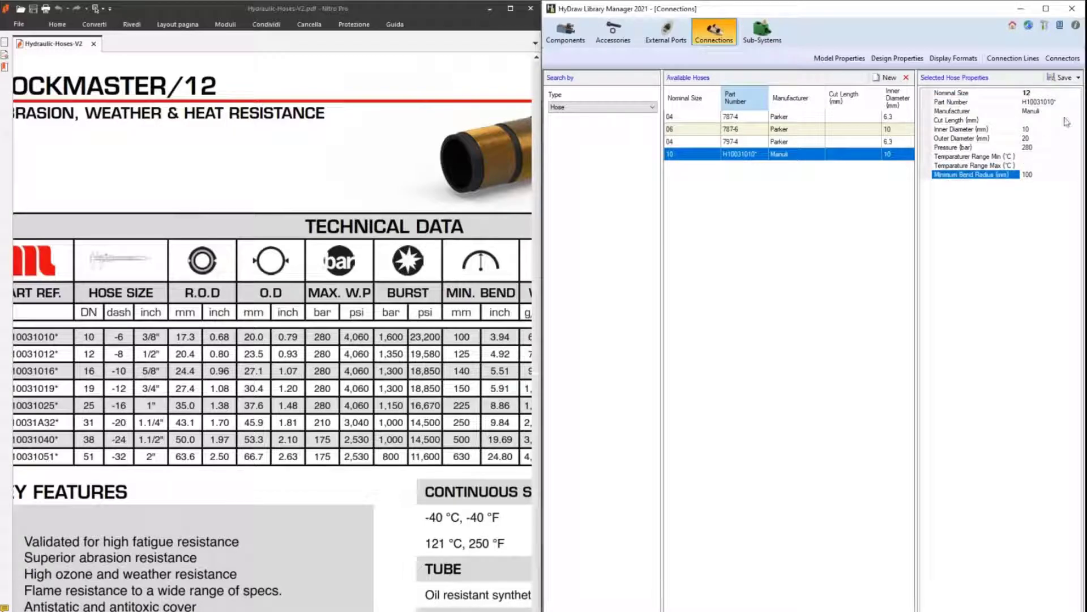
pyautogui.click(1054, 103)
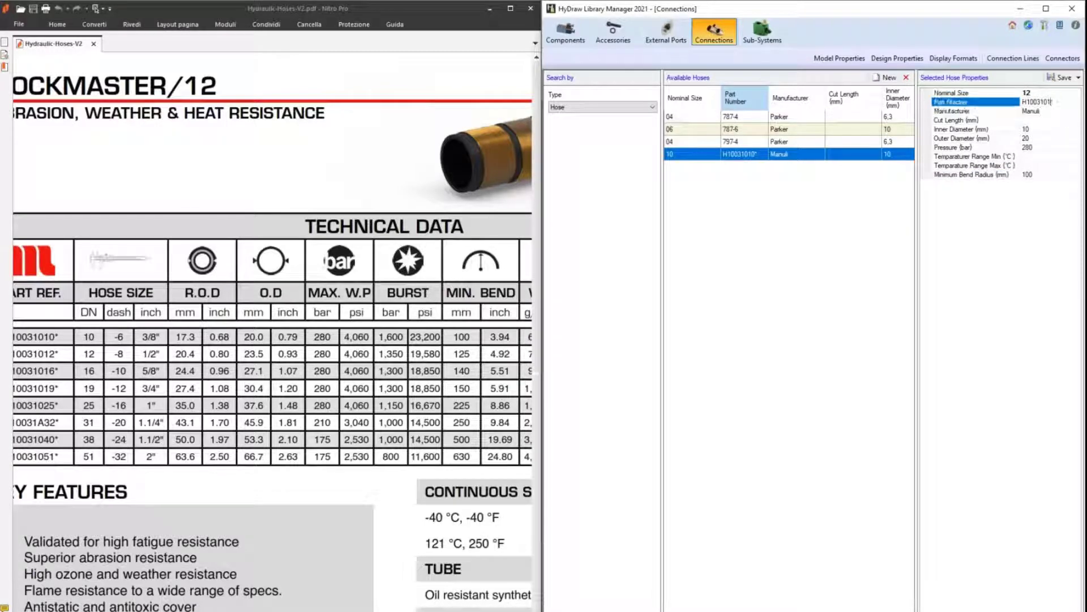
# Step: Set the hose's inner diameter to 12 mm and outer diameter to 23.5 mm, and save it as a new library hose
pyautogui.click(1040, 131)
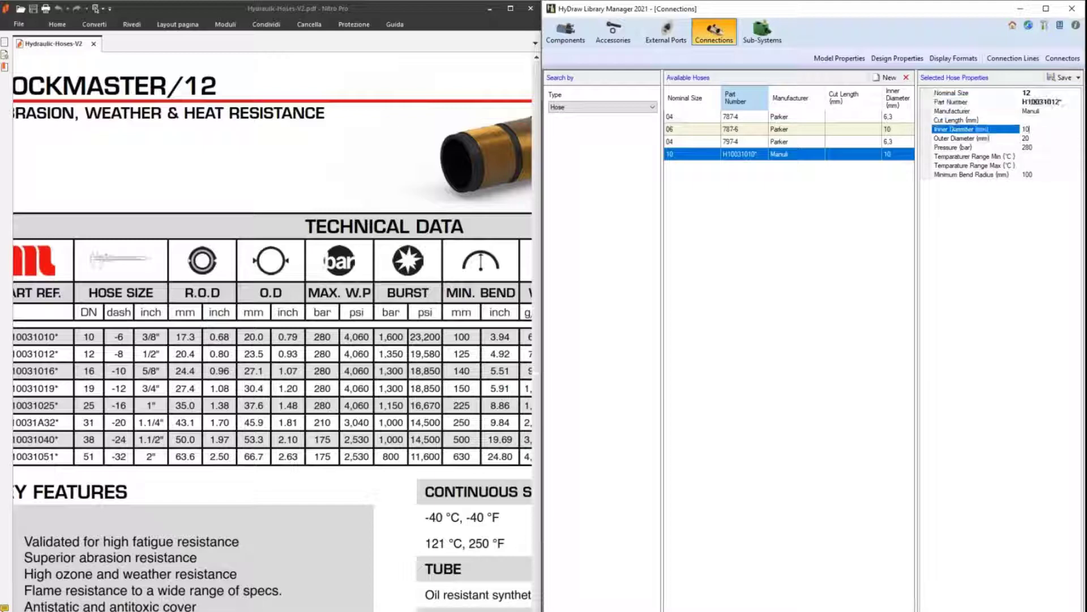
pyautogui.write('12')
pyautogui.click(1036, 138)
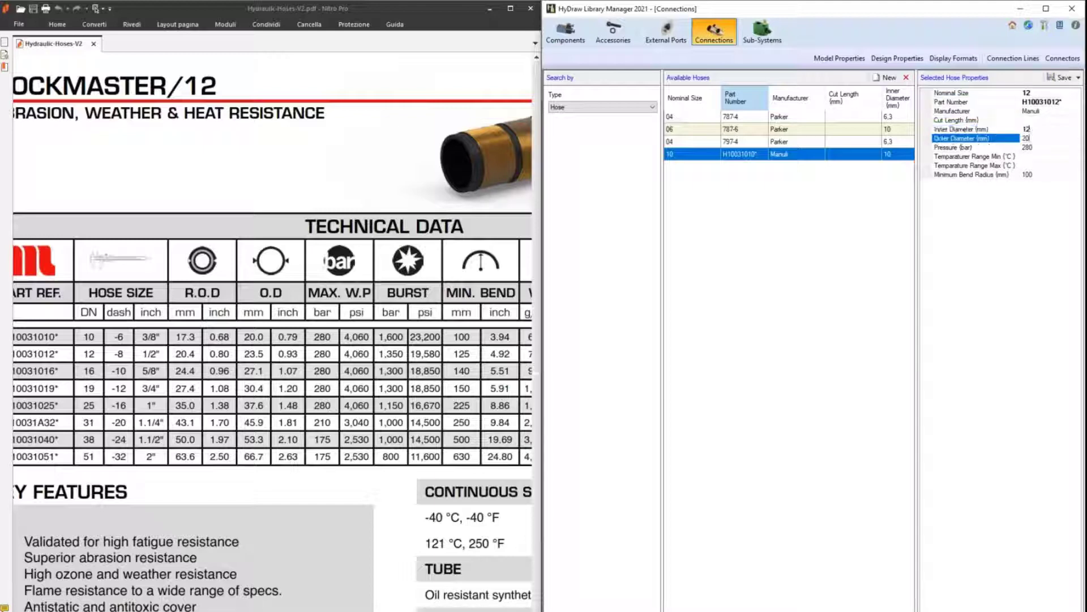
pyautogui.click(1079, 78)
pyautogui.click(1063, 113)
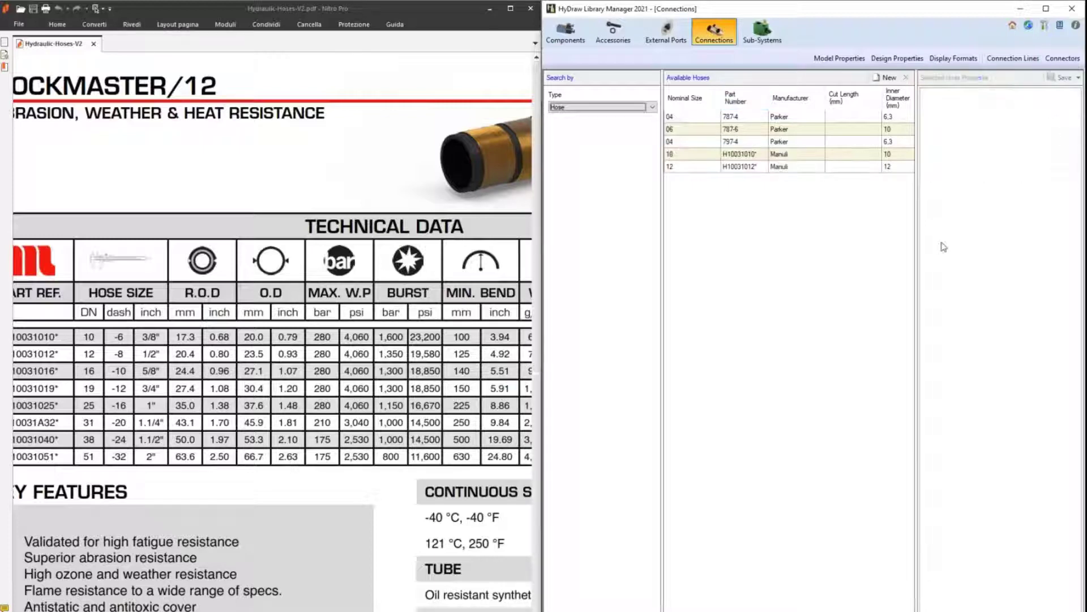
pyautogui.click(752, 164)
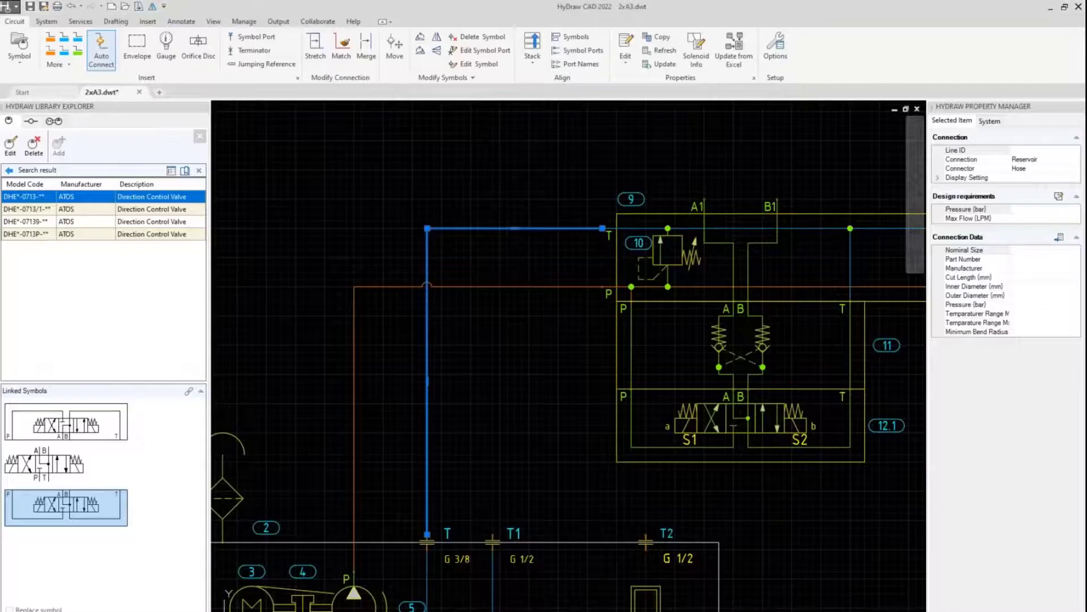
# Step: In the HyDraw CAD drawing, define the pressure line running from the pump to port P as a hose
pyautogui.click(479, 287)
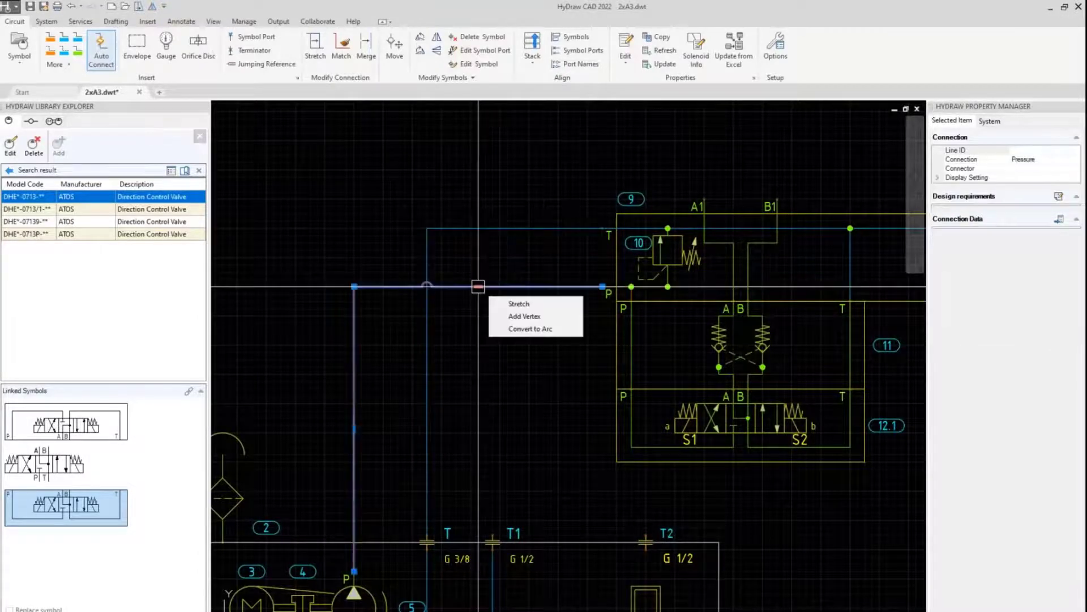
pyautogui.click(962, 168)
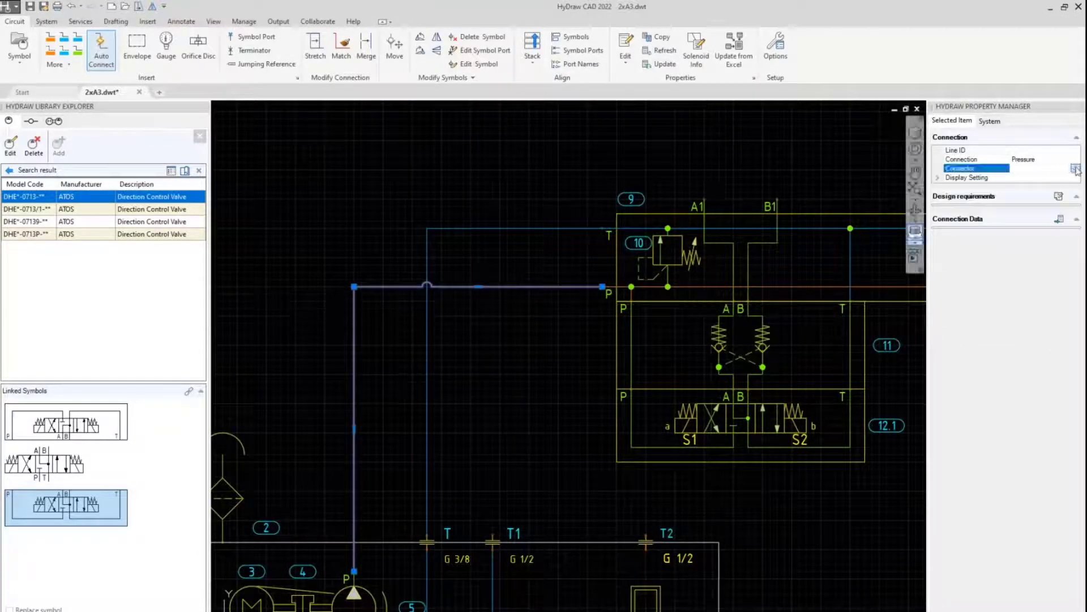
pyautogui.click(1074, 168)
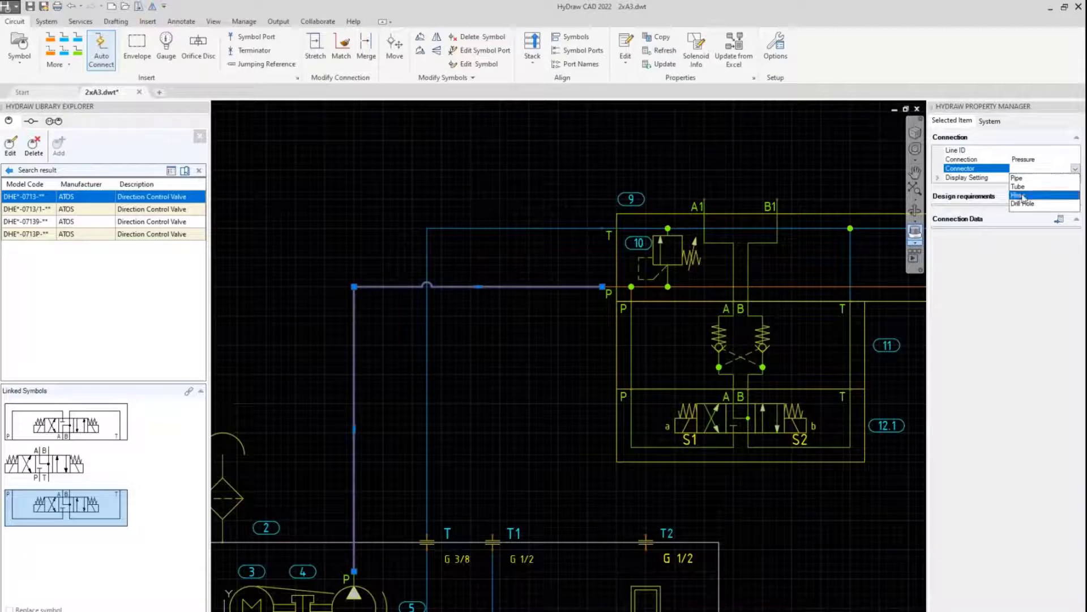
pyautogui.click(1019, 196)
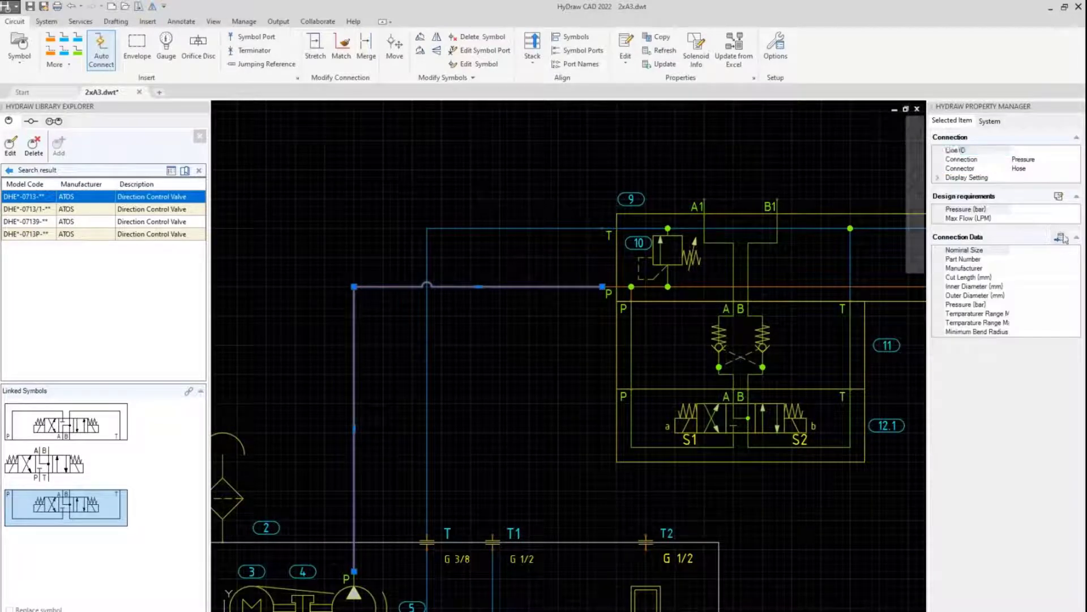
# Step: Open the library hoses for the pressure line and filter them by manufacturer Manuli
pyautogui.click(1063, 238)
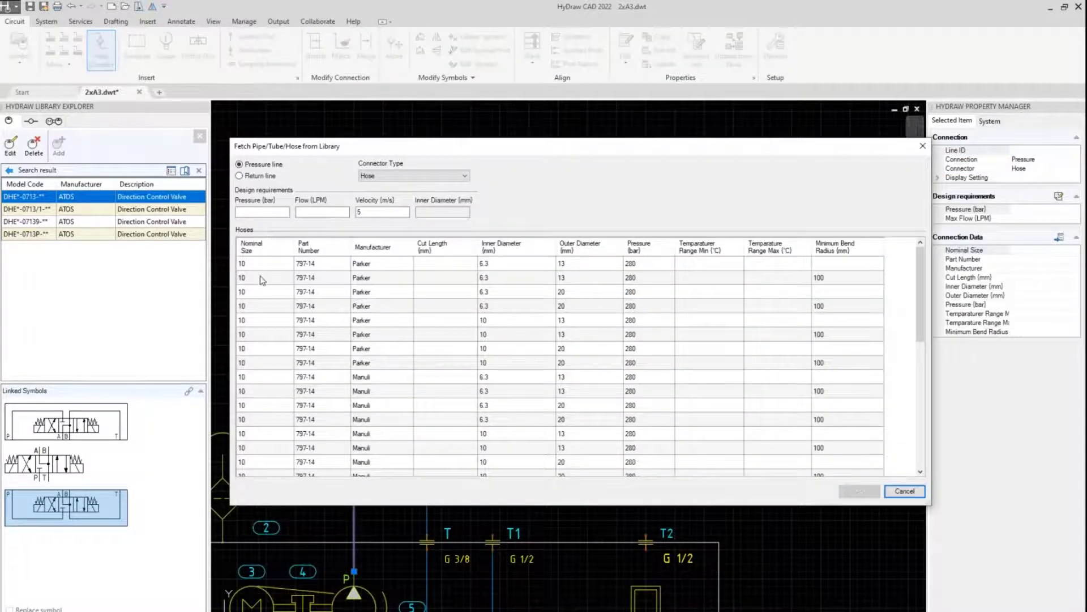
pyautogui.click(318, 246)
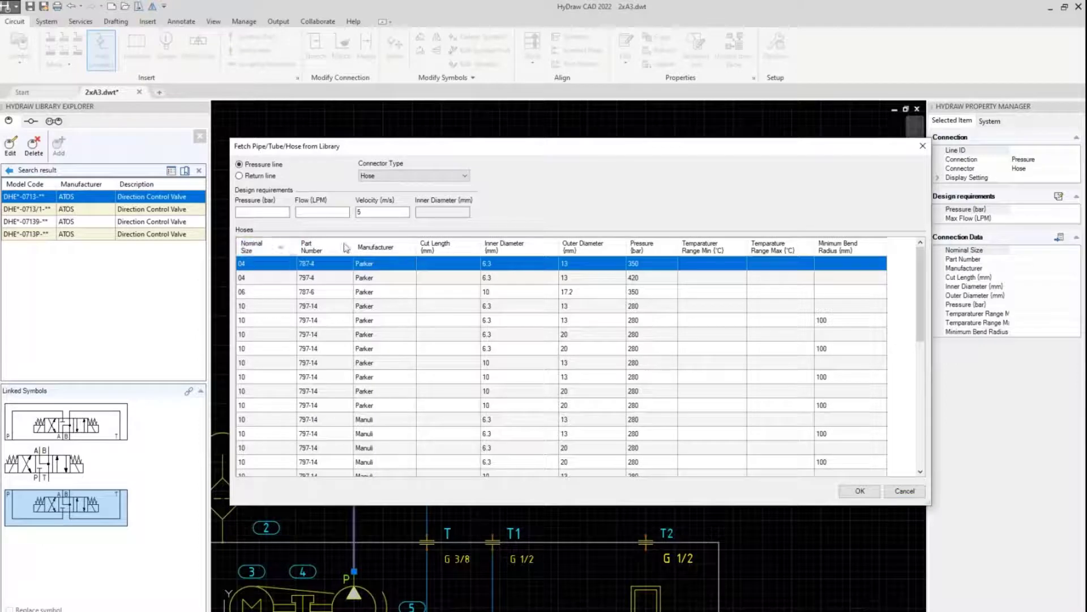
pyautogui.click(414, 251)
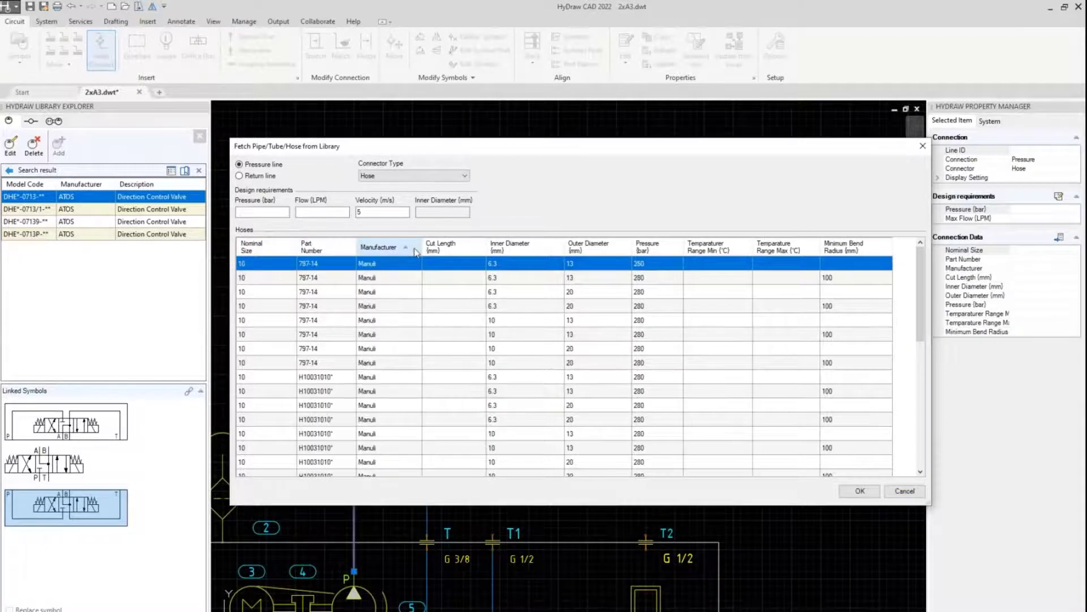
pyautogui.click(415, 244)
pyautogui.click(385, 262)
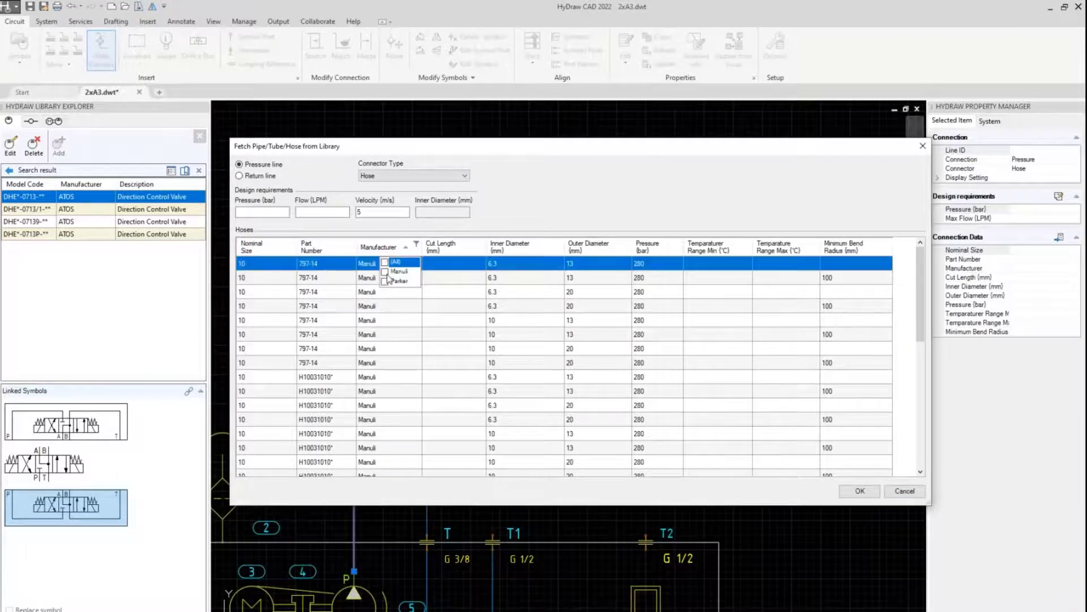
pyautogui.click(386, 272)
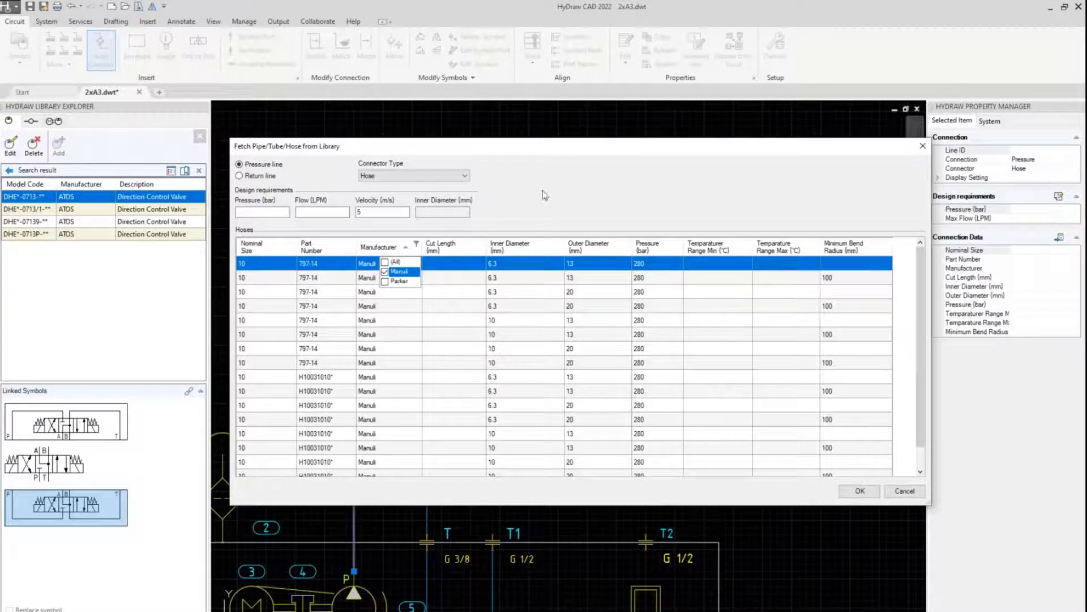
# Step: Assign the Manuli hose H10031012* with nominal size 12 to the pressure line
pyautogui.scroll(-1, 415, 373)
pyautogui.click(319, 351)
pyautogui.click(323, 366)
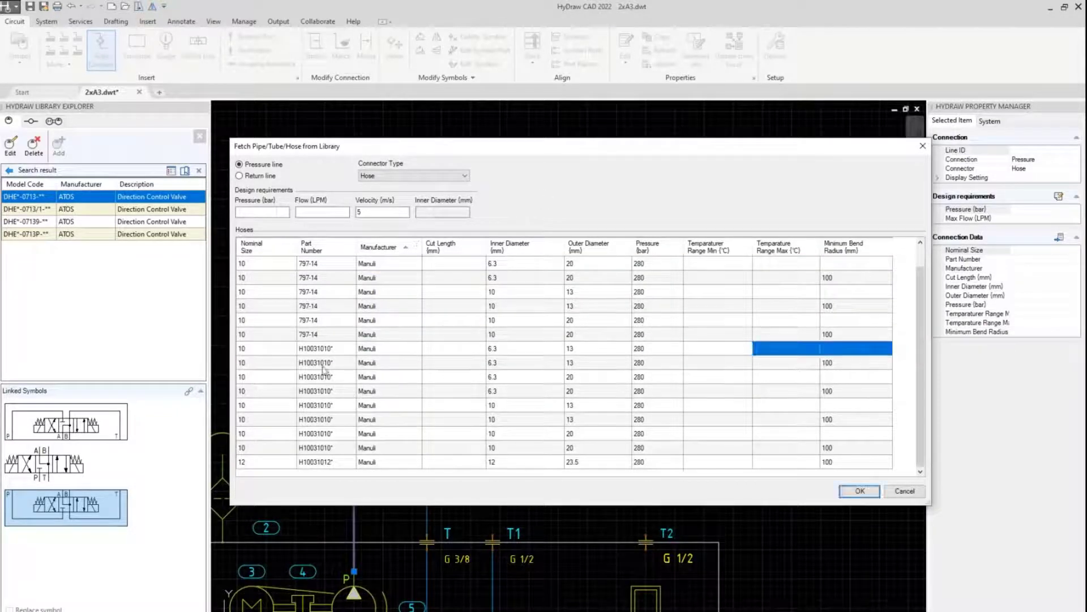
pyautogui.click(340, 377)
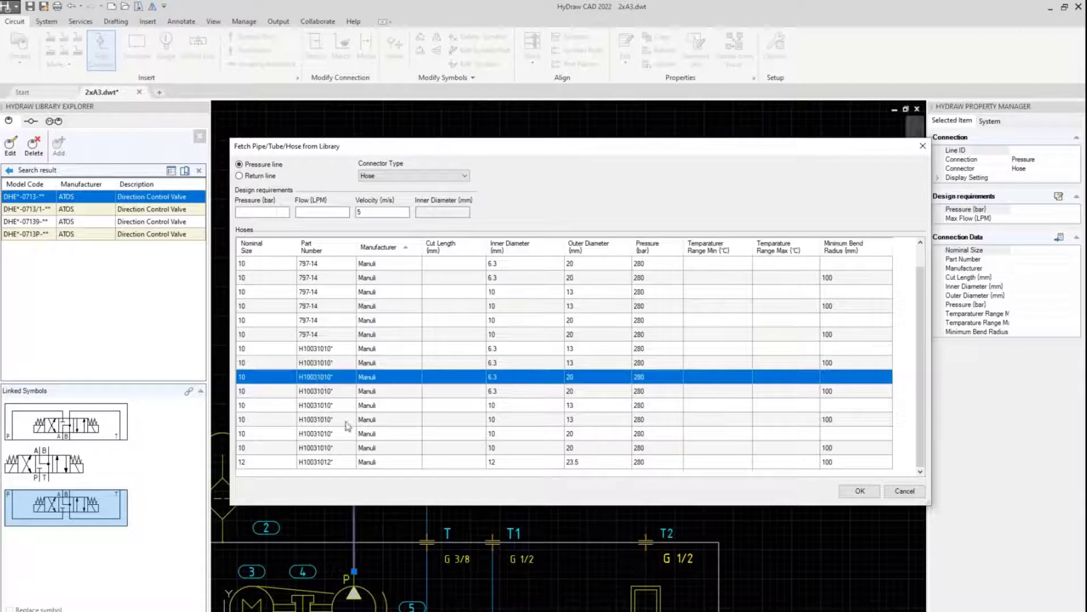
pyautogui.scroll(1, 353, 445)
pyautogui.scroll(-1, 349, 440)
pyautogui.click(329, 462)
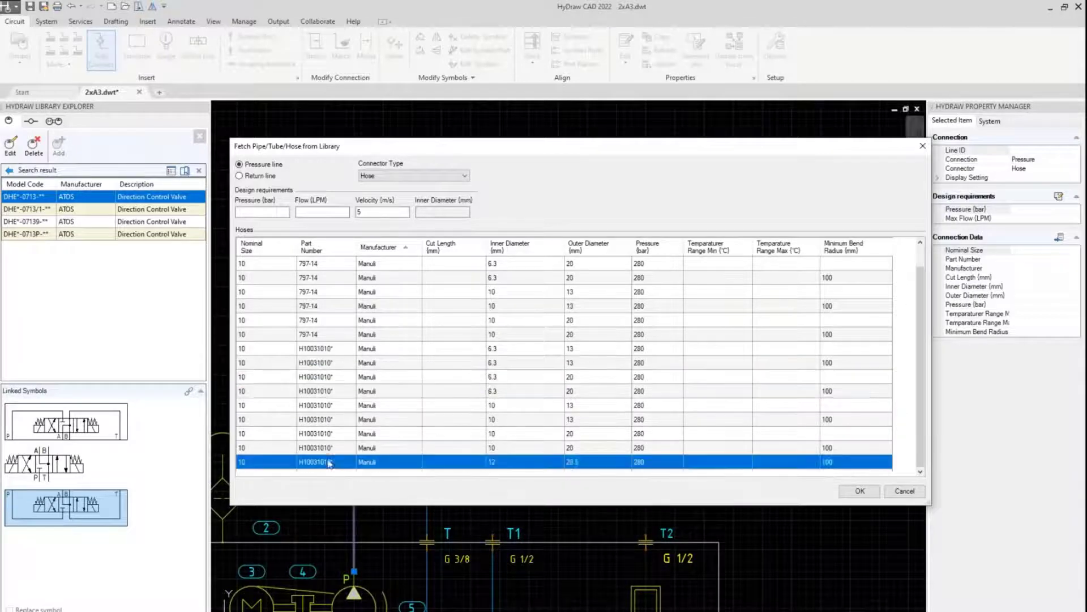
pyautogui.click(870, 497)
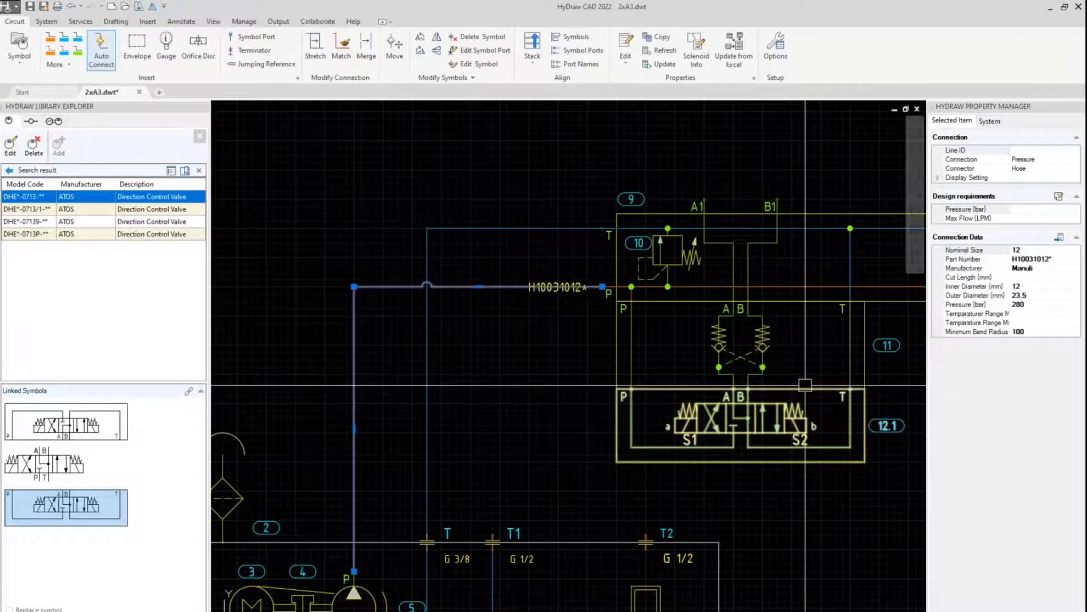
# Step: Set the pressure line's Line ID to P1 and deselect the line
pyautogui.scroll(2, 572, 272)
pyautogui.press('Escape')
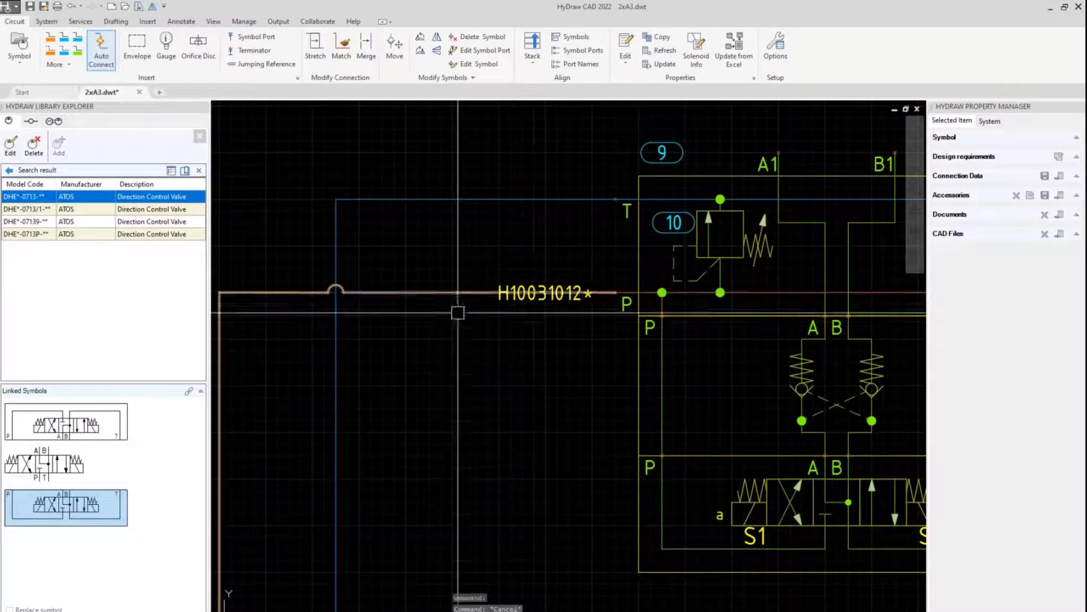
pyautogui.click(459, 292)
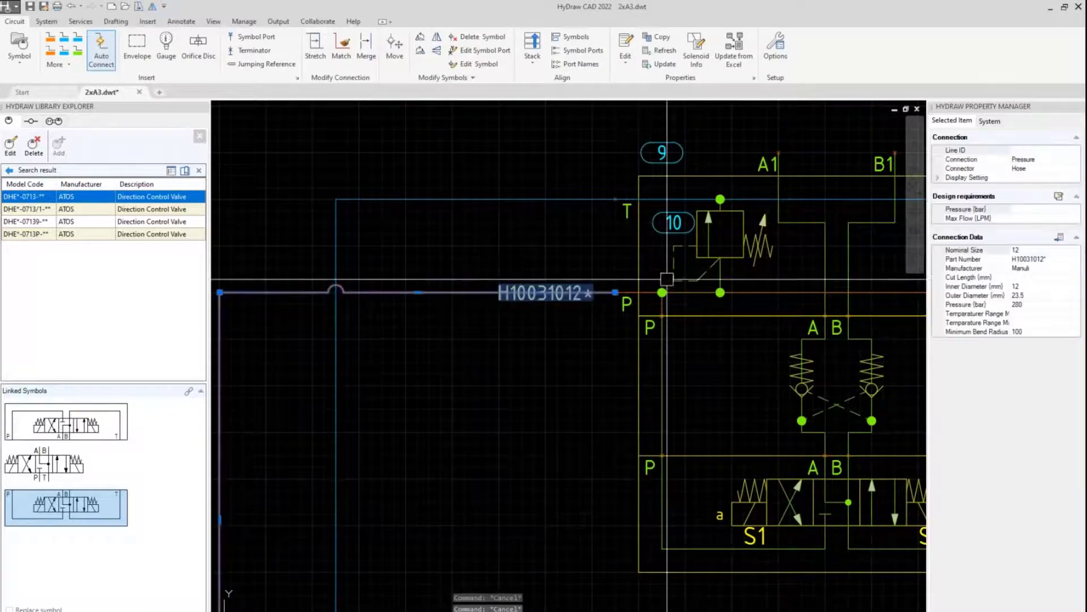
pyautogui.click(1027, 150)
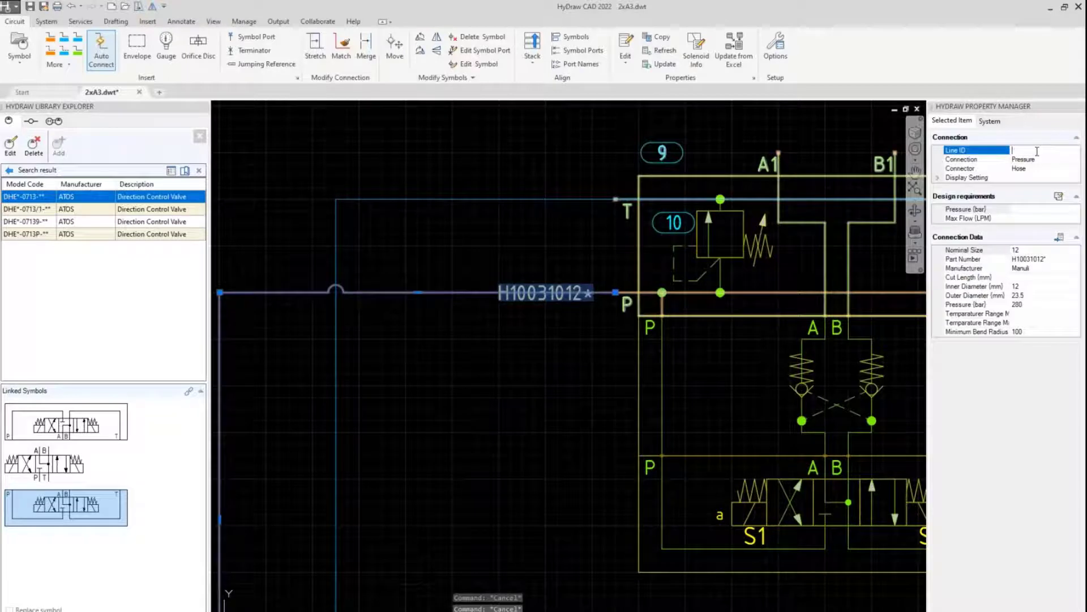
pyautogui.write('P')
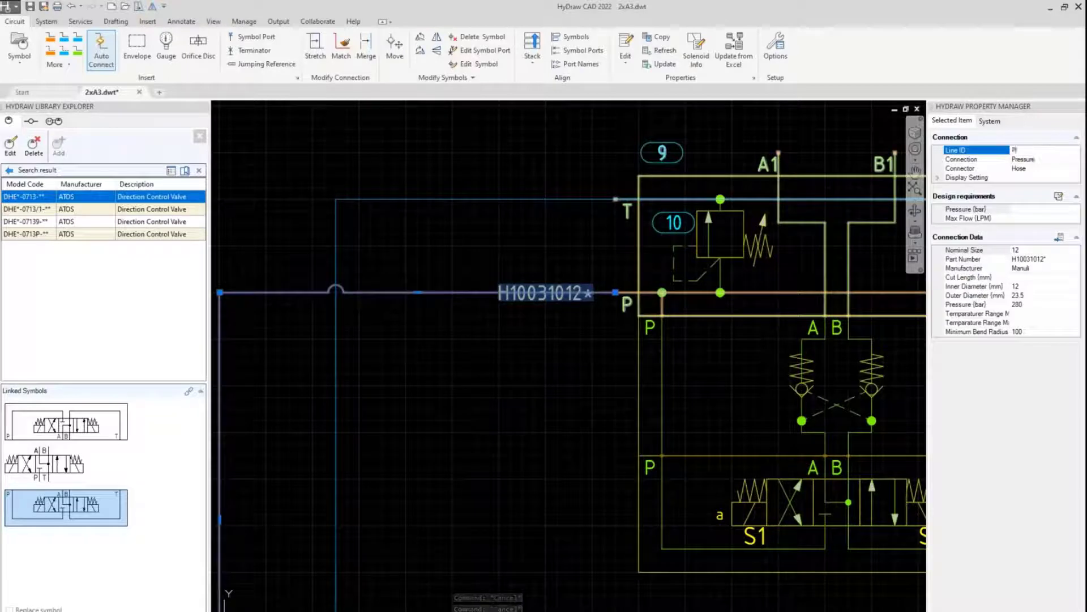
pyautogui.write('1')
pyautogui.press('Return')
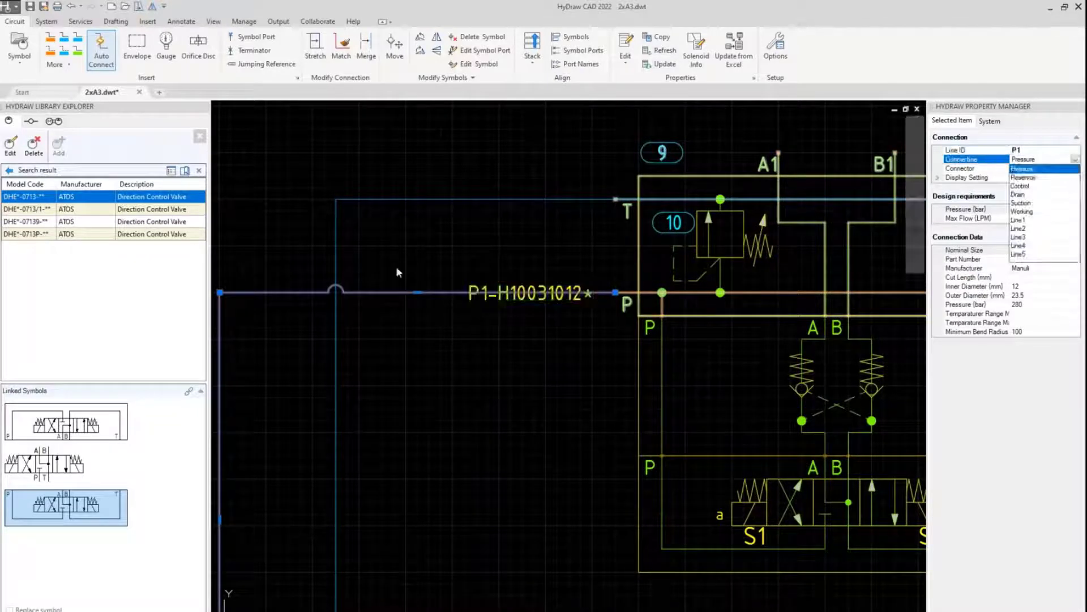
pyautogui.press('Escape')
pyautogui.press('Escape')
pyautogui.scroll(3, 550, 326)
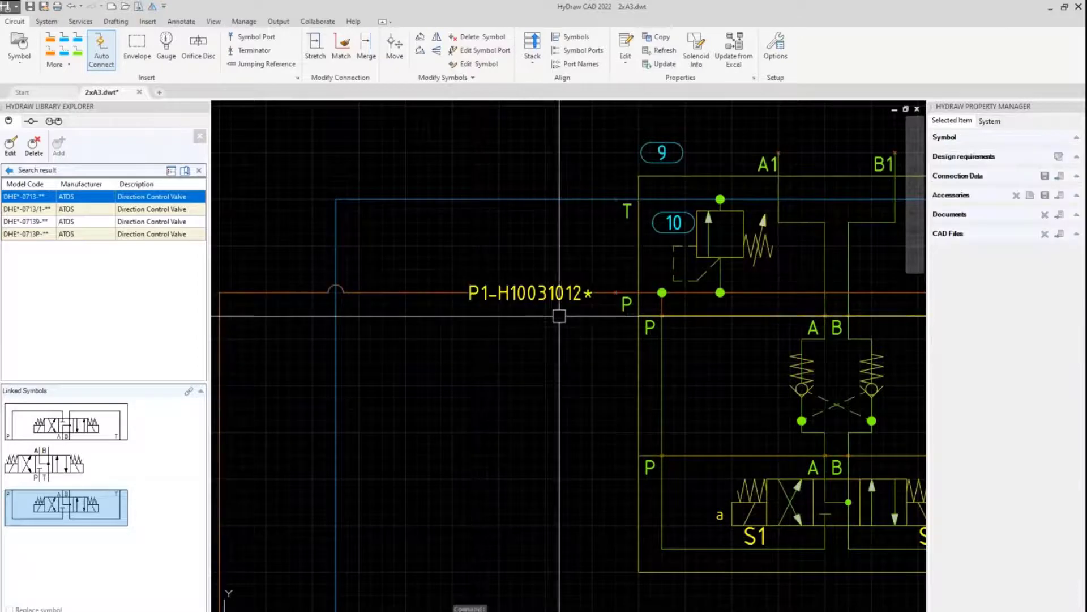
pyautogui.click(594, 303)
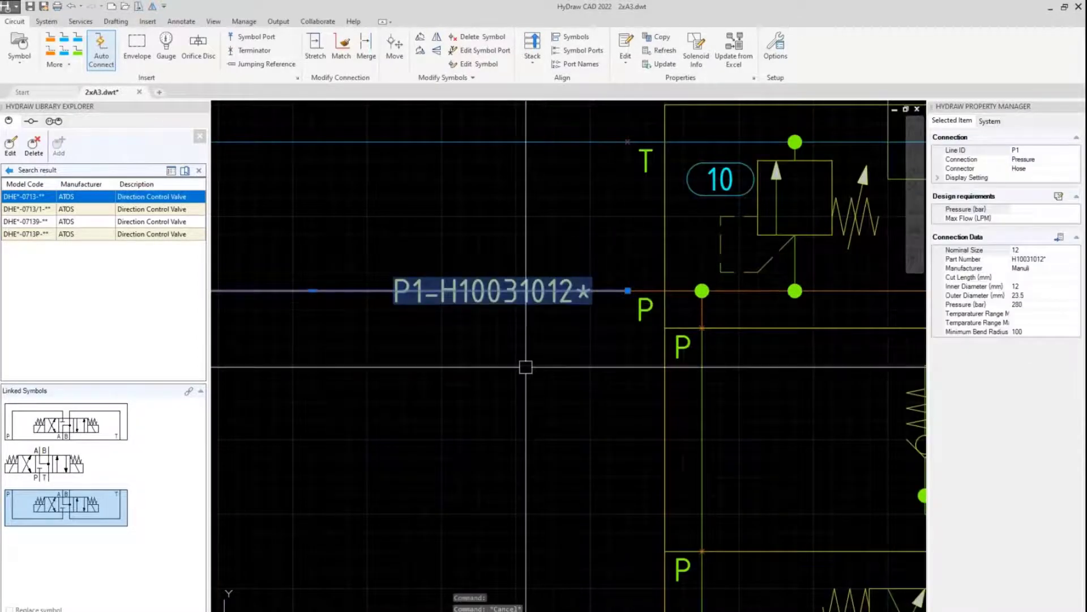
pyautogui.press('Escape')
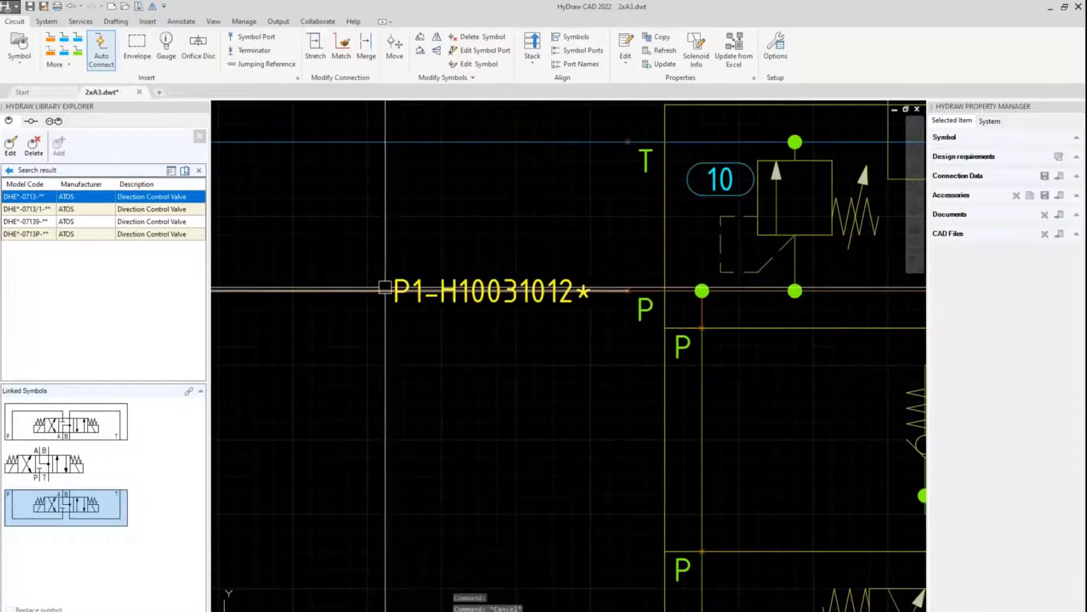
pyautogui.doubleClick(524, 293)
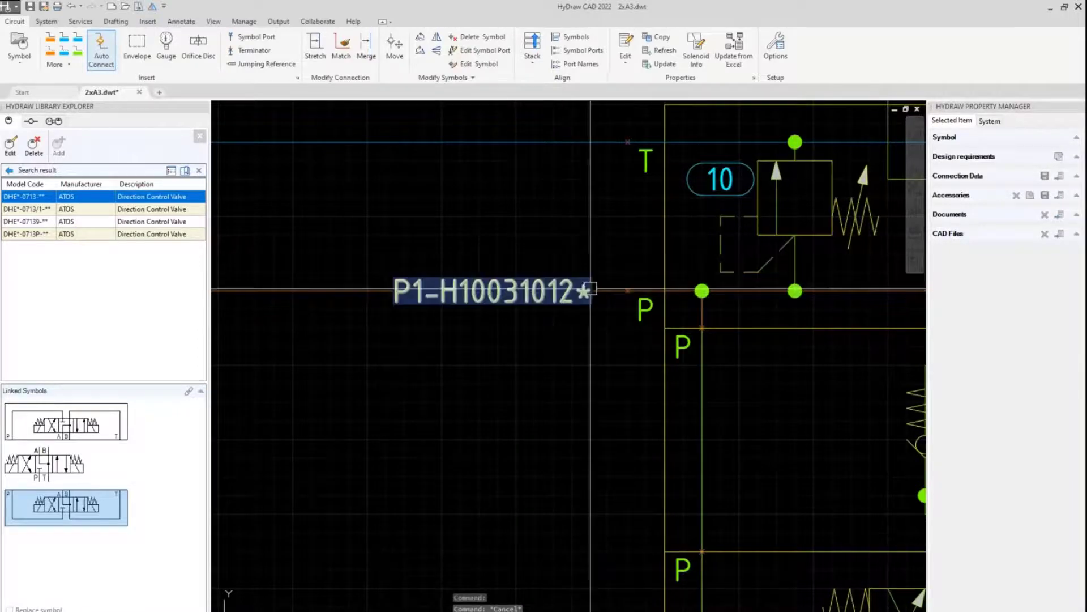
# Step: Change the connector type of the reservoir line between the two T ports to Tube
pyautogui.scroll(-4, 628, 256)
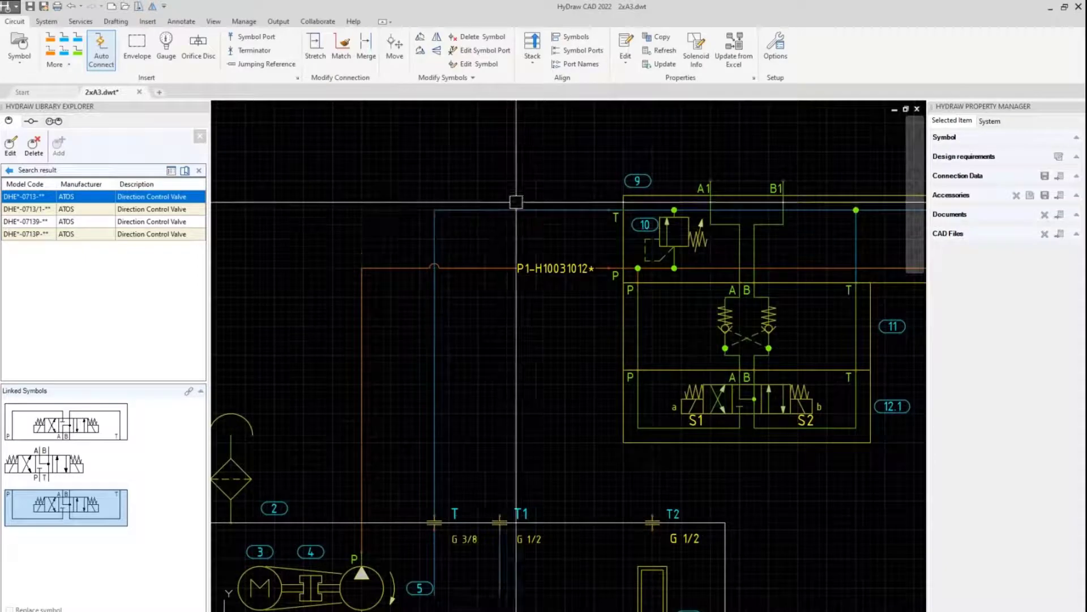
pyautogui.click(488, 209)
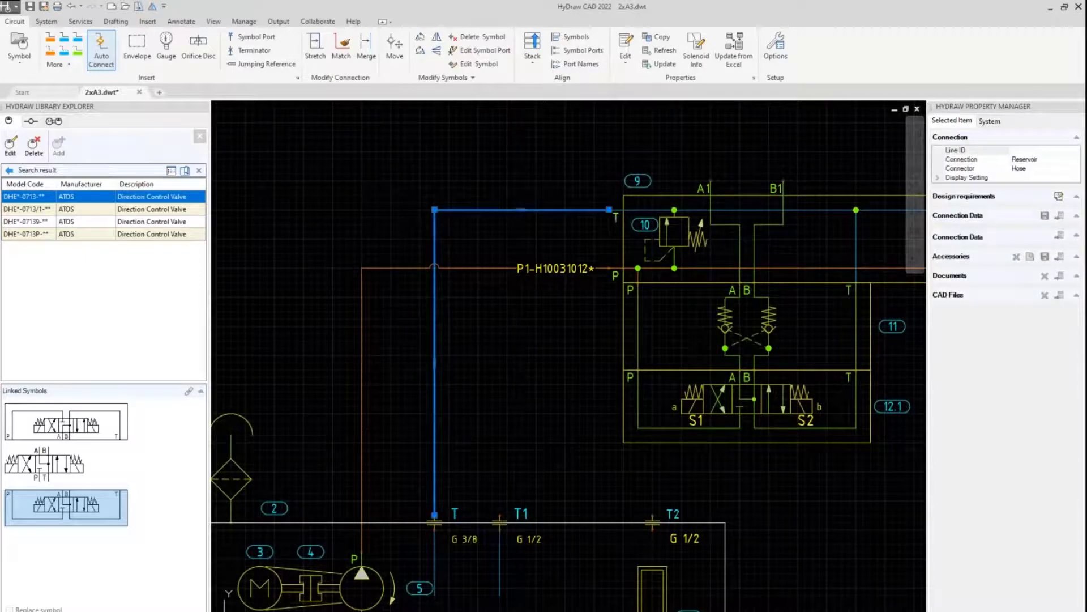
pyautogui.click(1075, 169)
pyautogui.click(1076, 169)
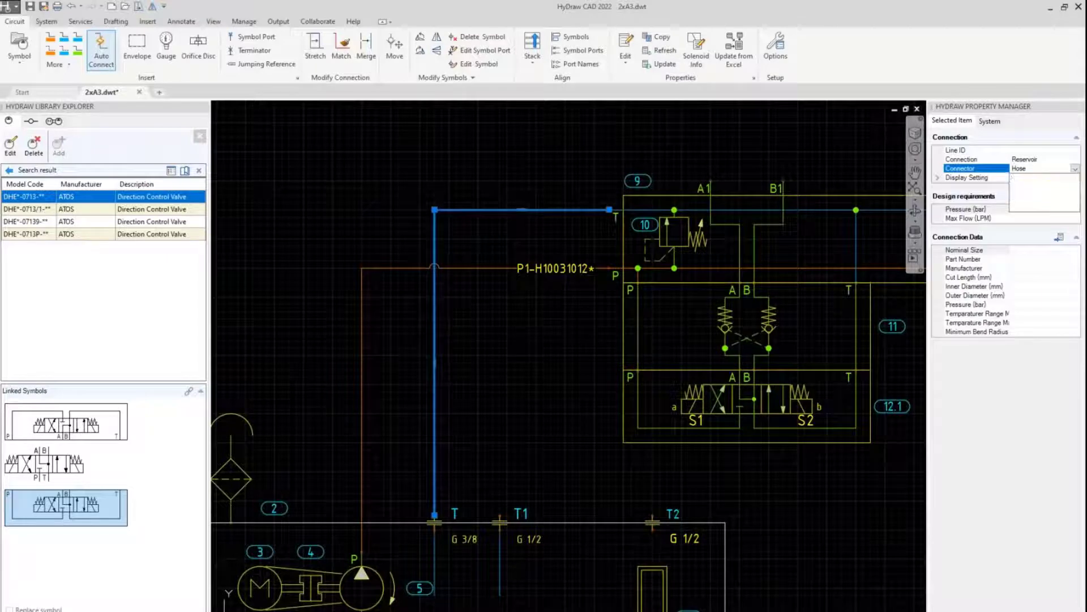
pyautogui.click(1036, 186)
# Step: Assign the Ø22x1 tube in Steel 37.4 from the library to the reservoir line
pyautogui.click(1062, 238)
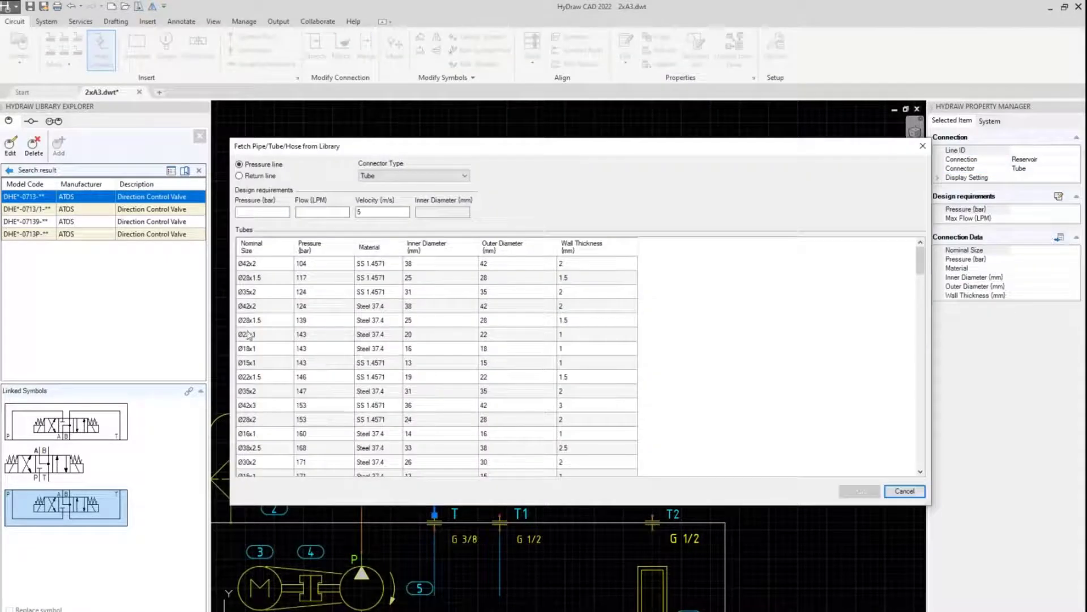
pyautogui.click(348, 336)
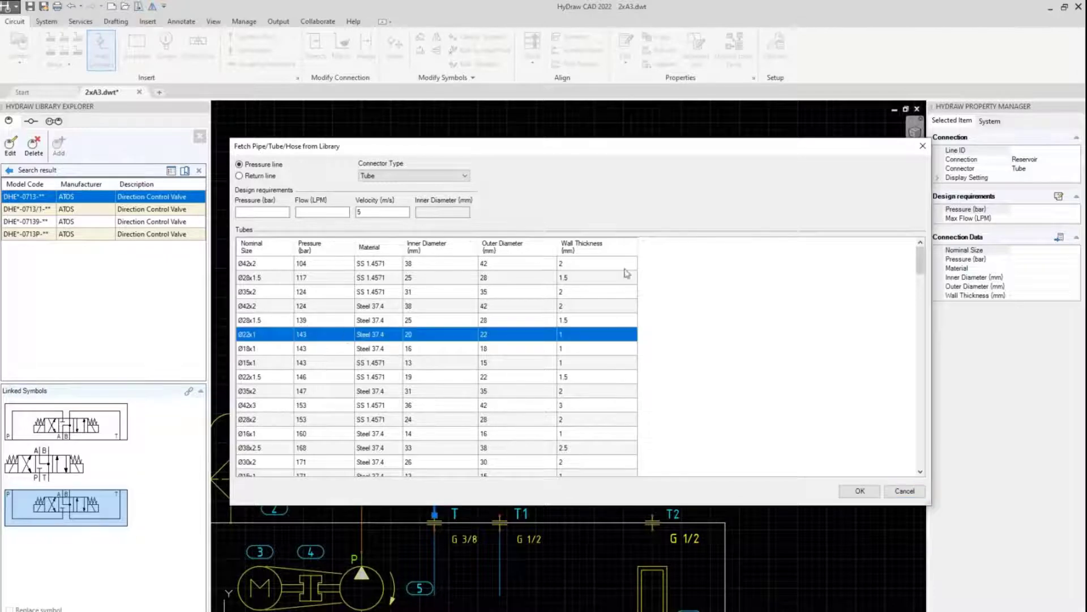
pyautogui.click(857, 491)
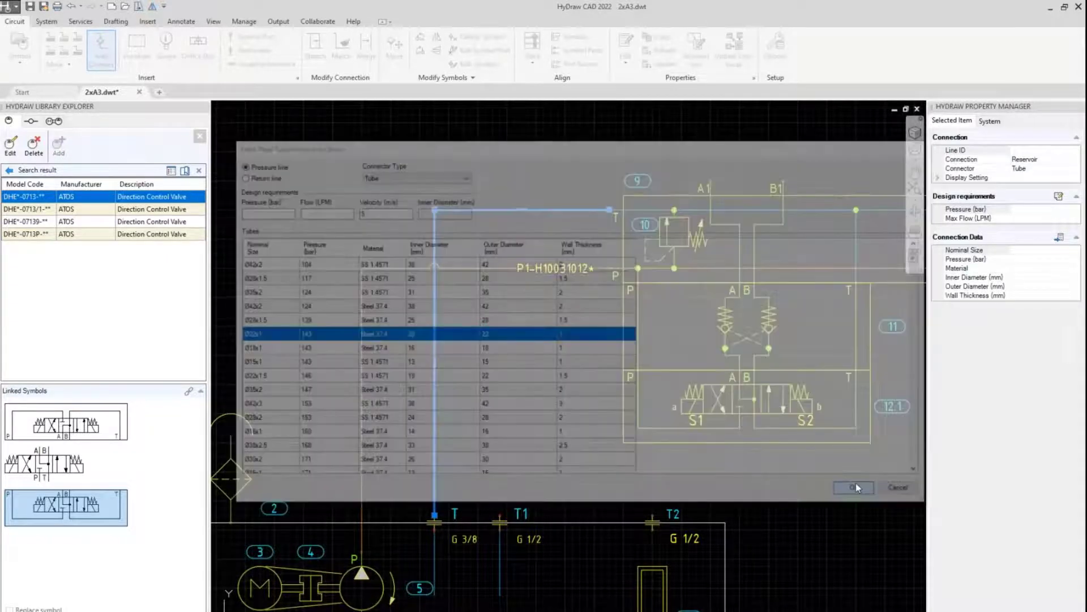
# Step: Inspect the tube label on the reservoir line and its connection data, leaving the line deselected
pyautogui.scroll(5, 593, 221)
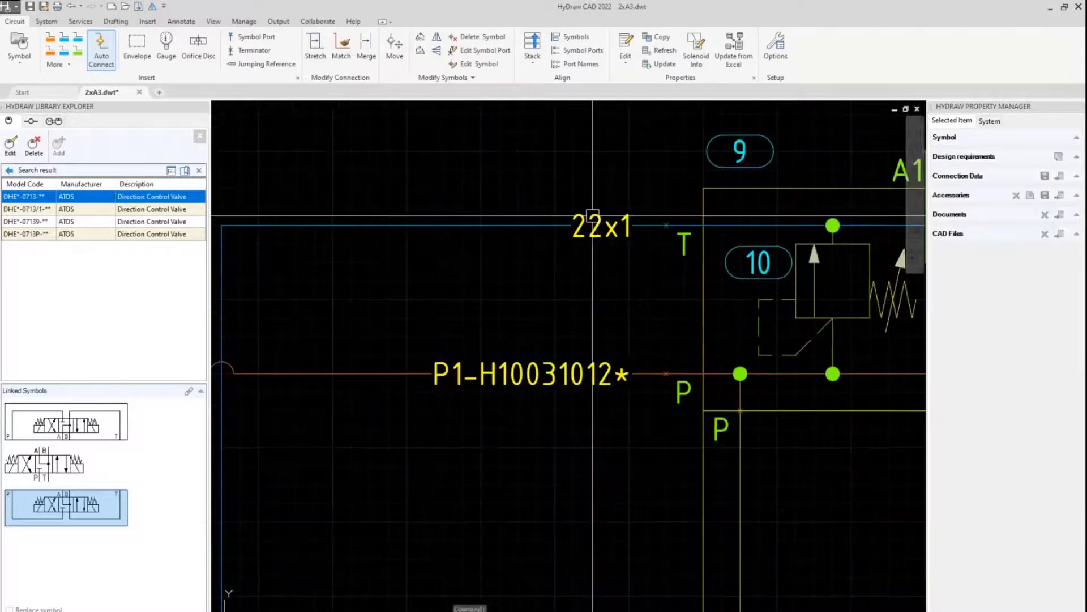
pyautogui.click(529, 225)
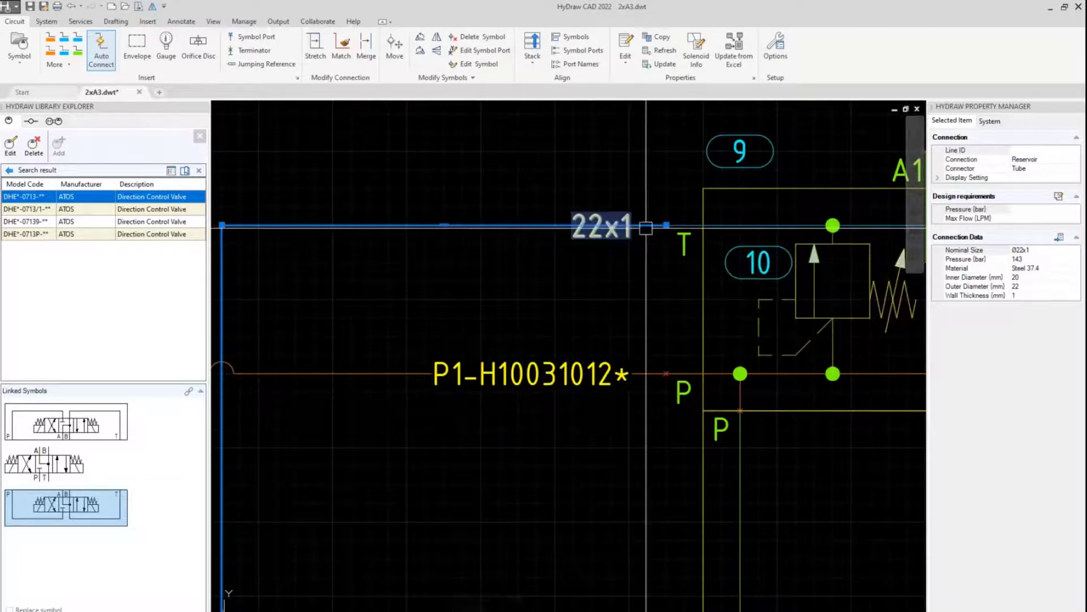
pyautogui.scroll(-2, 487, 489)
pyautogui.scroll(-3, 486, 489)
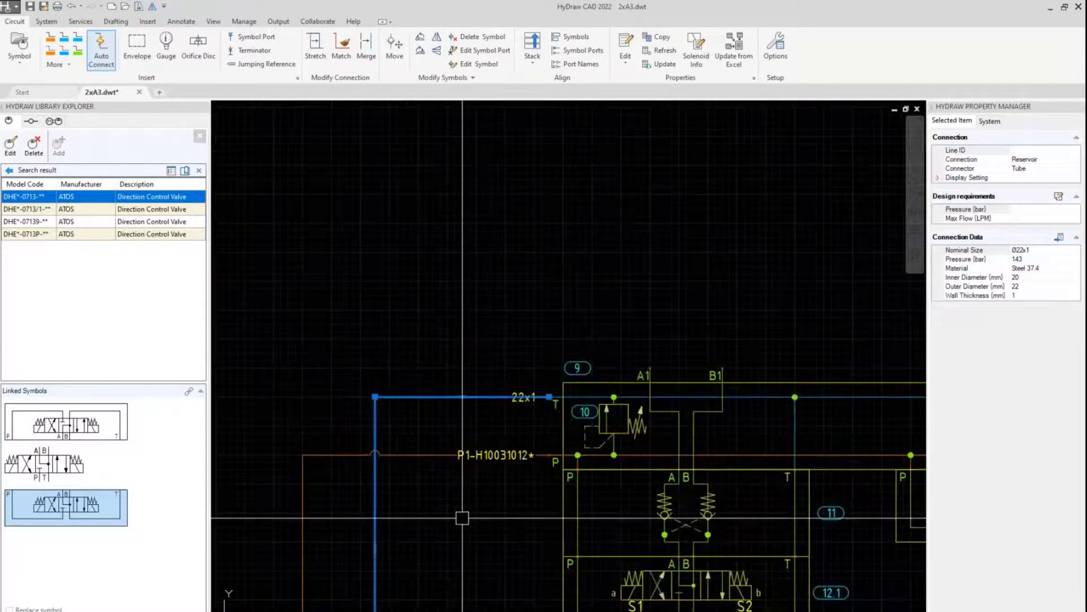
pyautogui.press('Escape')
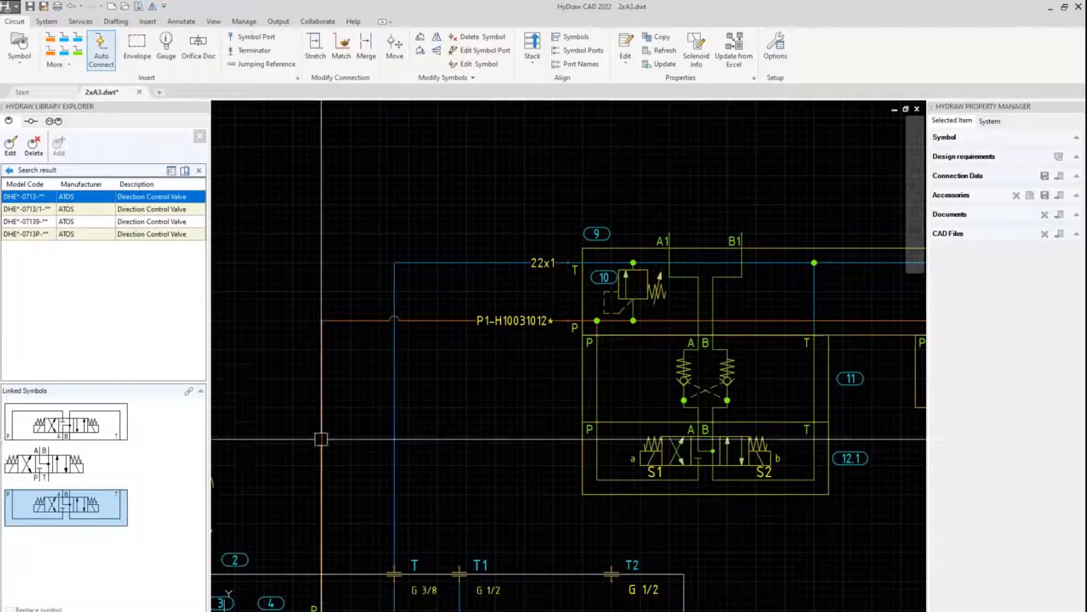
pyautogui.click(457, 394)
pyautogui.press('Escape')
# Step: Close the component search results and advanced search to return to the Hydraulic Symbols library
pyautogui.scroll(-1, 457, 394)
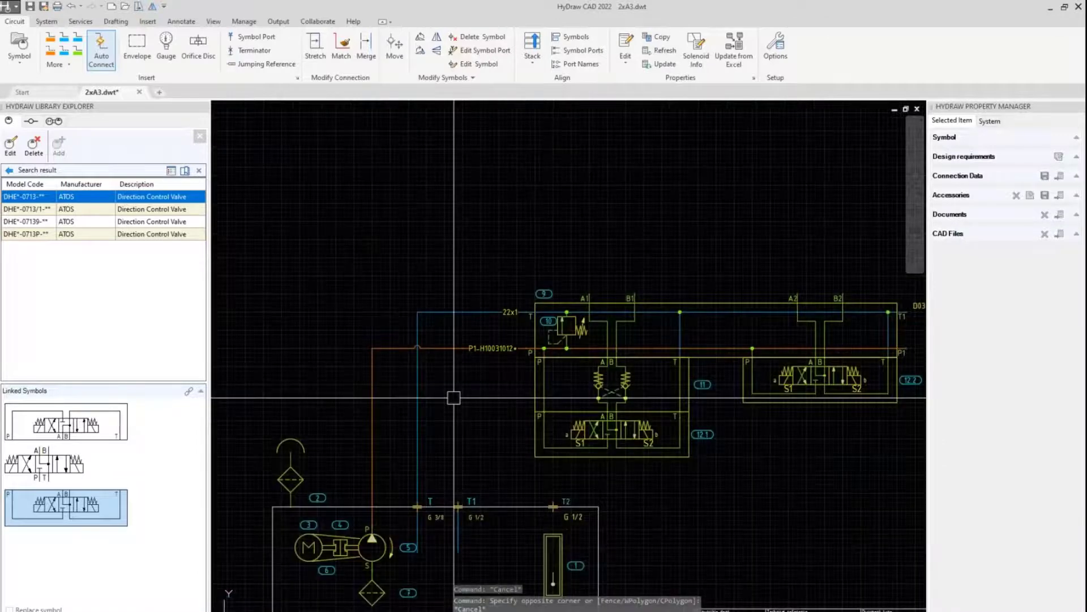
pyautogui.scroll(-1, 464, 255)
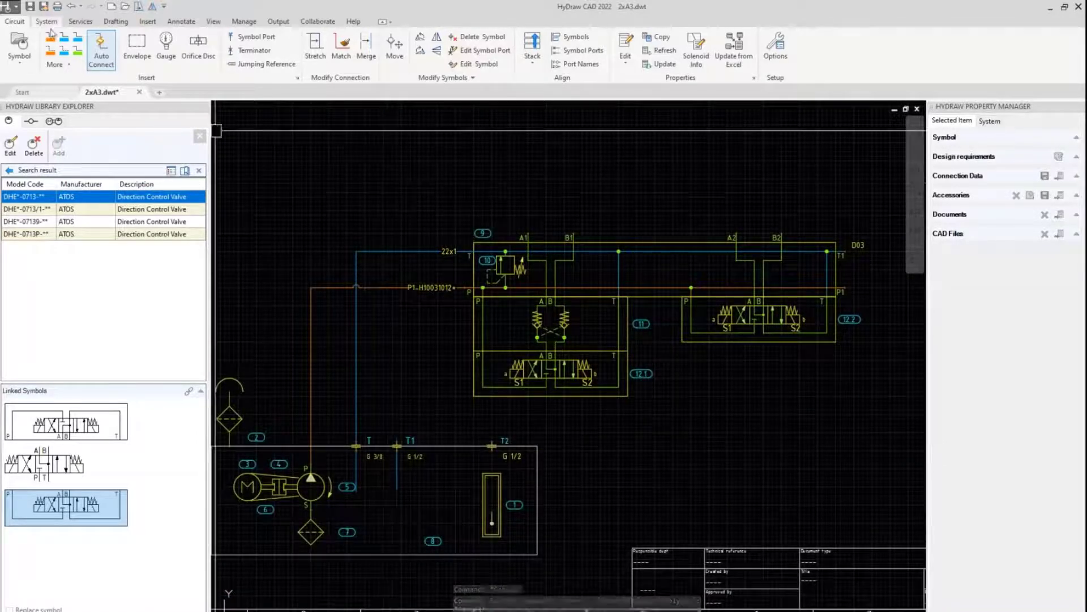
pyautogui.moveTo(365, 171); pyautogui.dragTo(382, 353, button='middle')
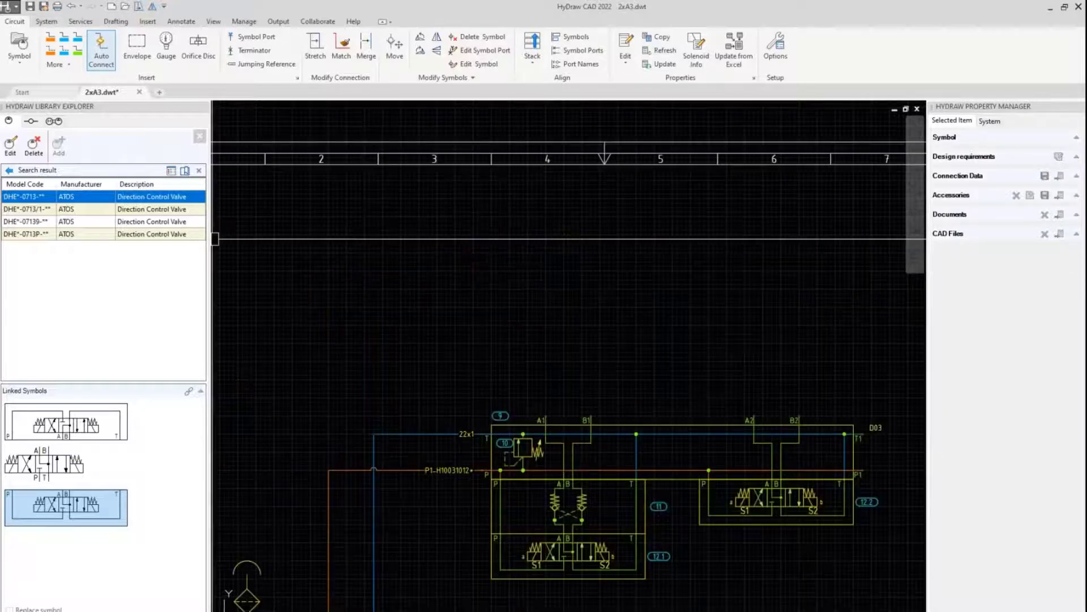
pyautogui.click(199, 136)
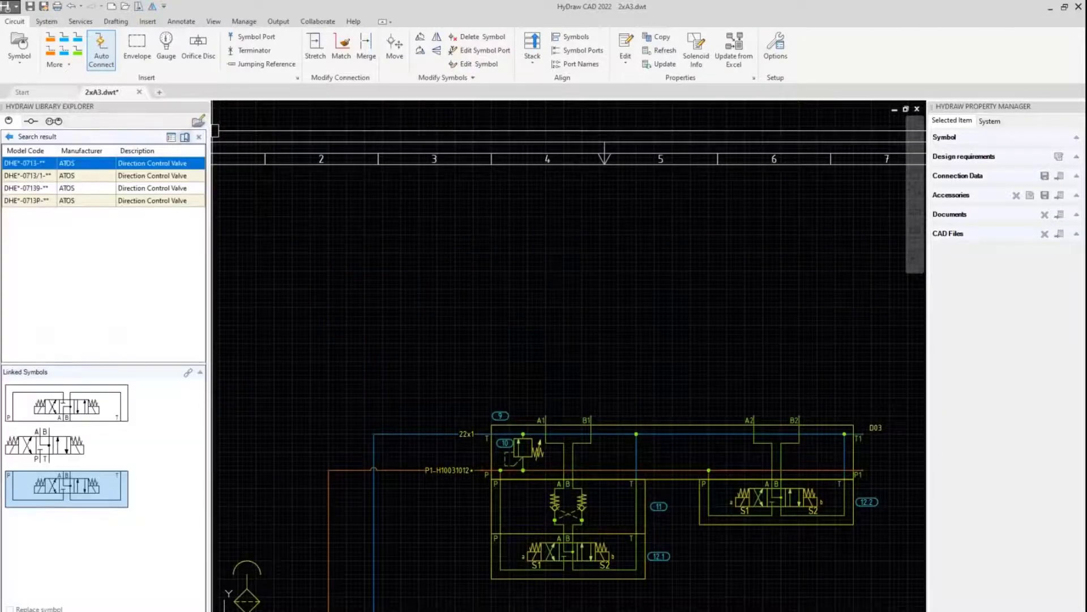
pyautogui.click(9, 137)
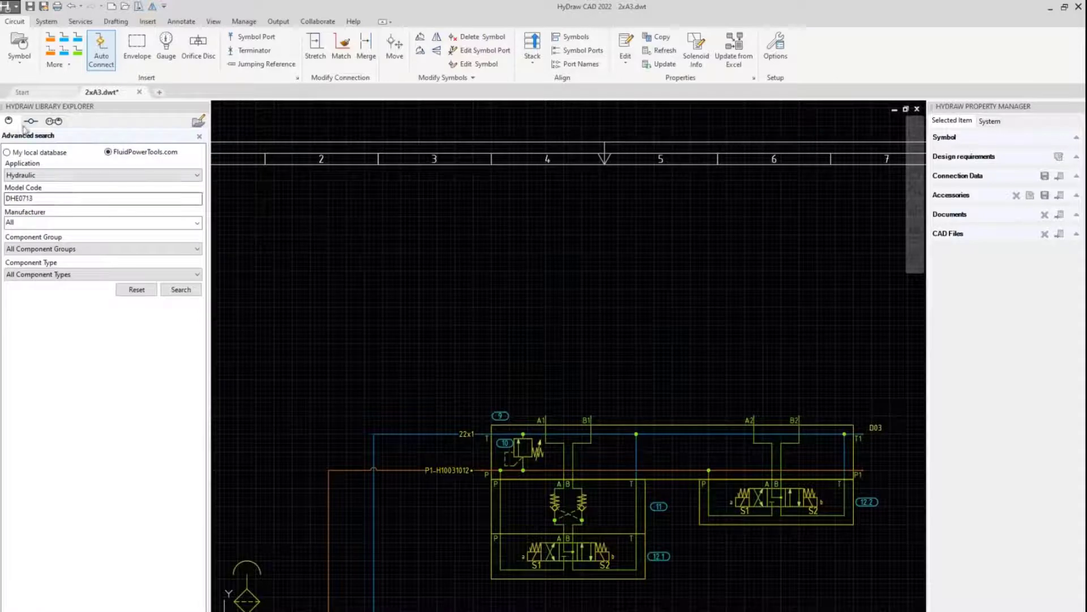
pyautogui.click(200, 136)
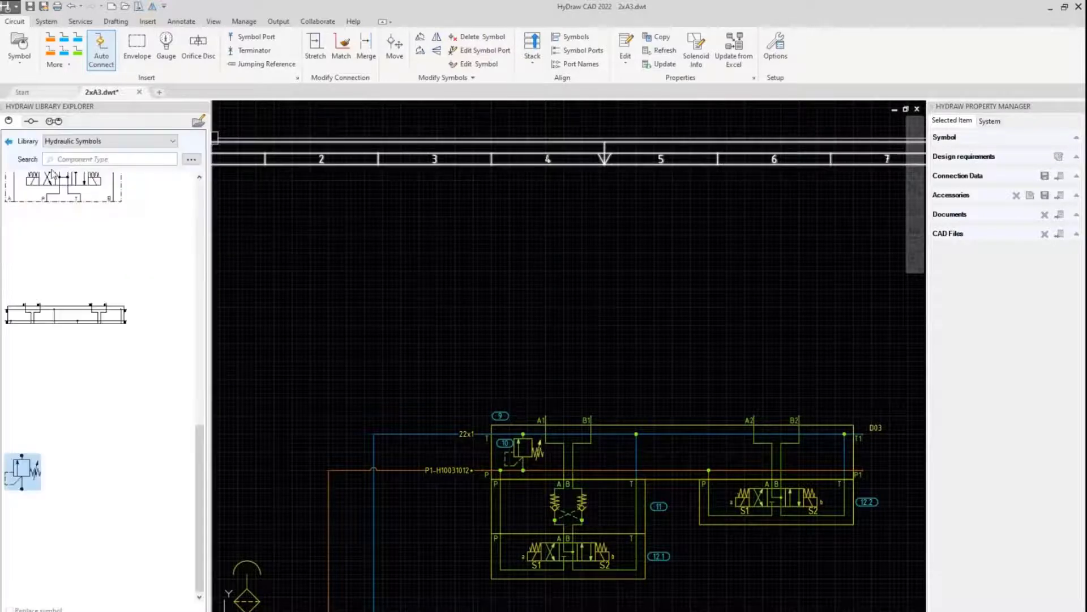
# Step: Search the hydraulic symbols for CYL and place the basic cylinder with ports C and R above manifold ports A1 and B1
pyautogui.click(88, 161)
pyautogui.write('CYL')
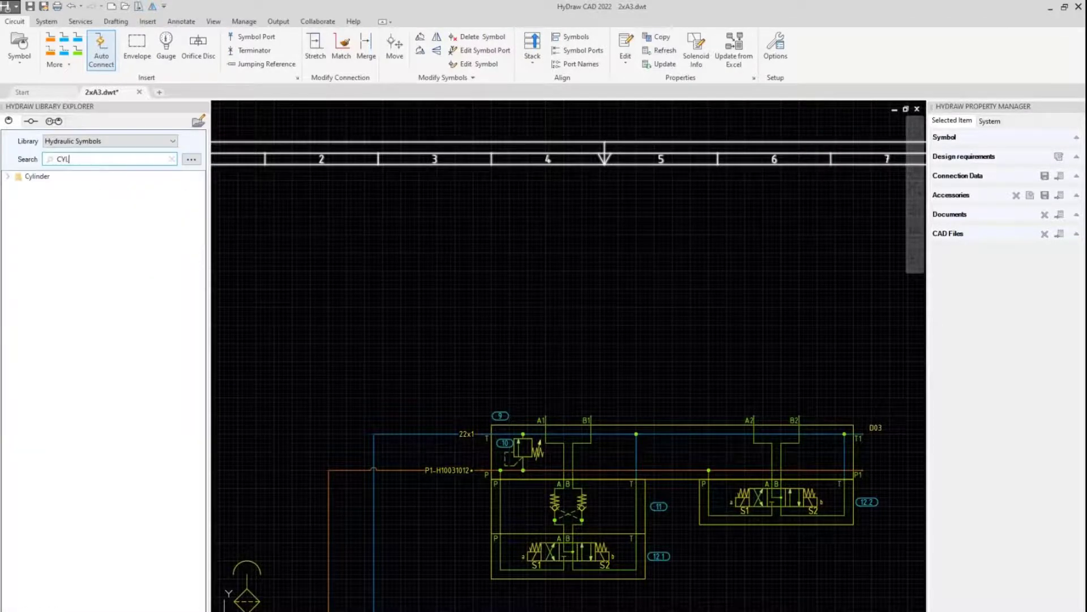
pyautogui.write('D')
pyautogui.press('BackSpace')
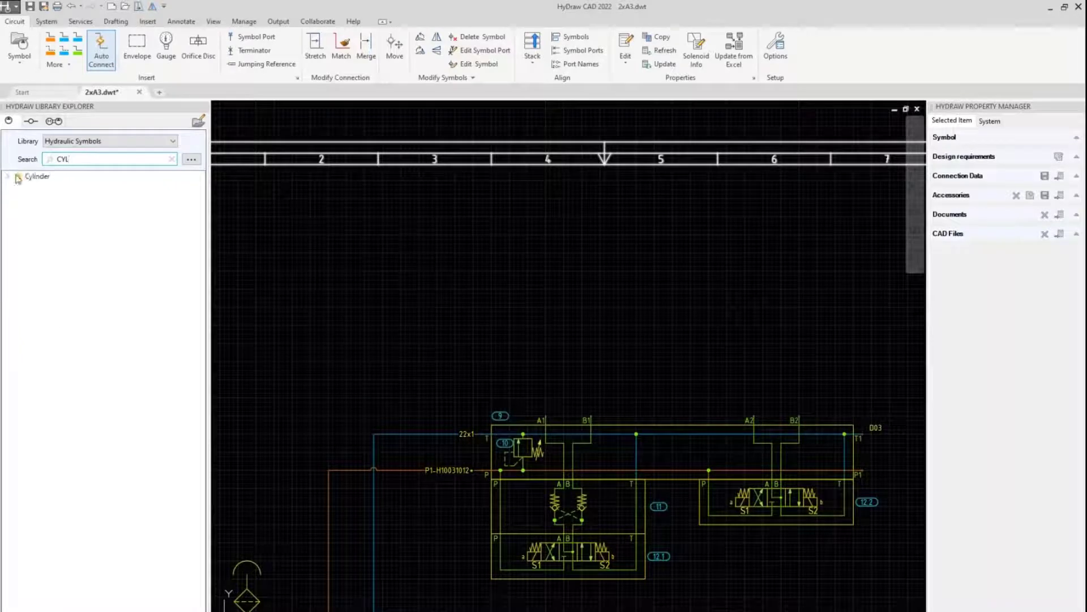
pyautogui.click(7, 178)
pyautogui.click(50, 197)
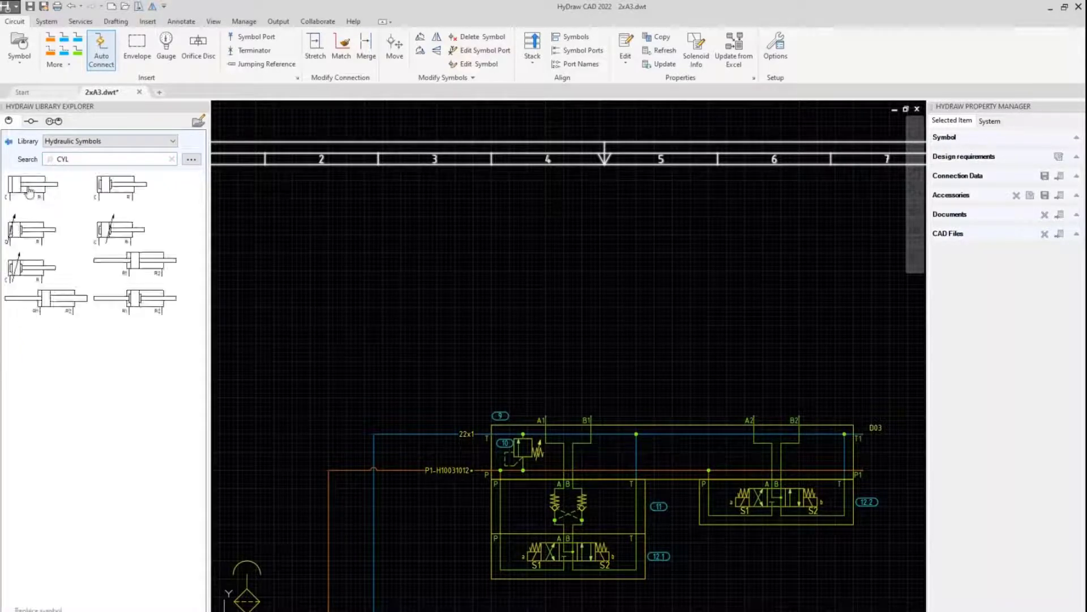
pyautogui.click(26, 188)
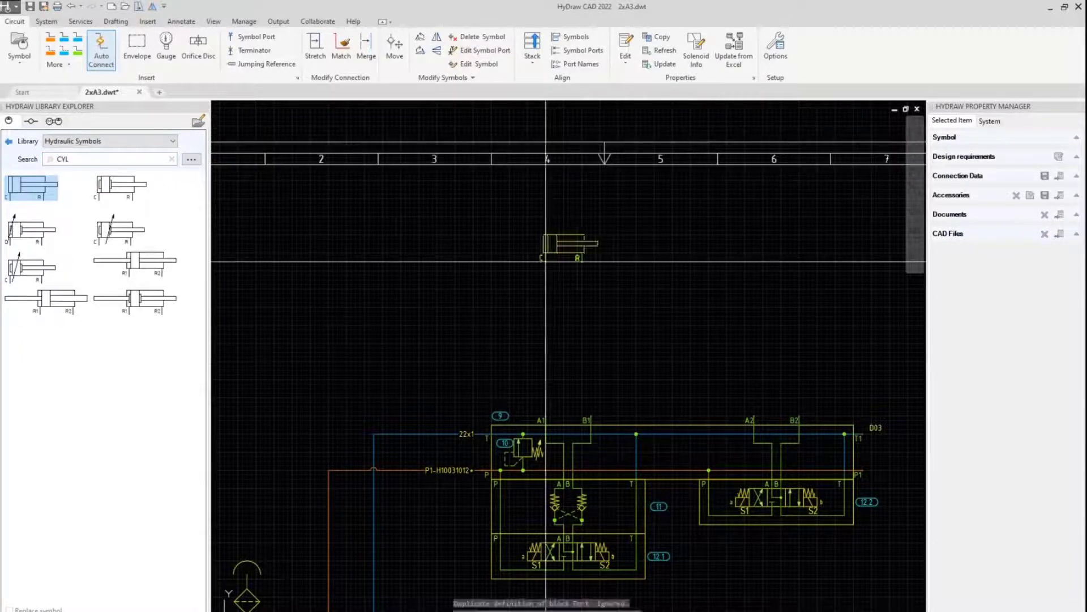
pyautogui.click(545, 241)
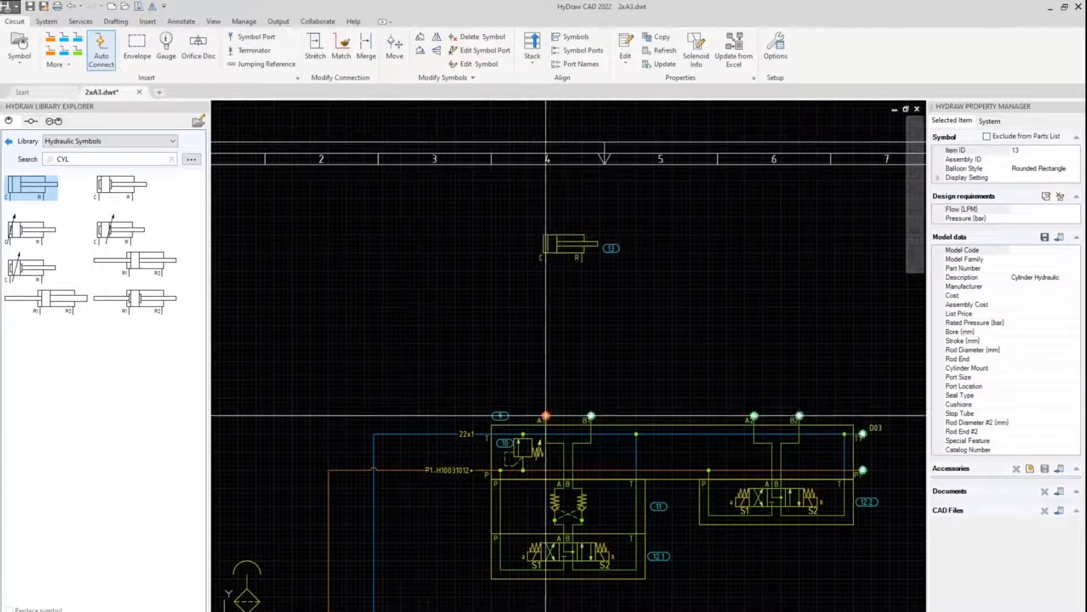
# Step: Connect manifold port A1 to cylinder port C and port B1 to cylinder port R with pressure lines
pyautogui.click(546, 261)
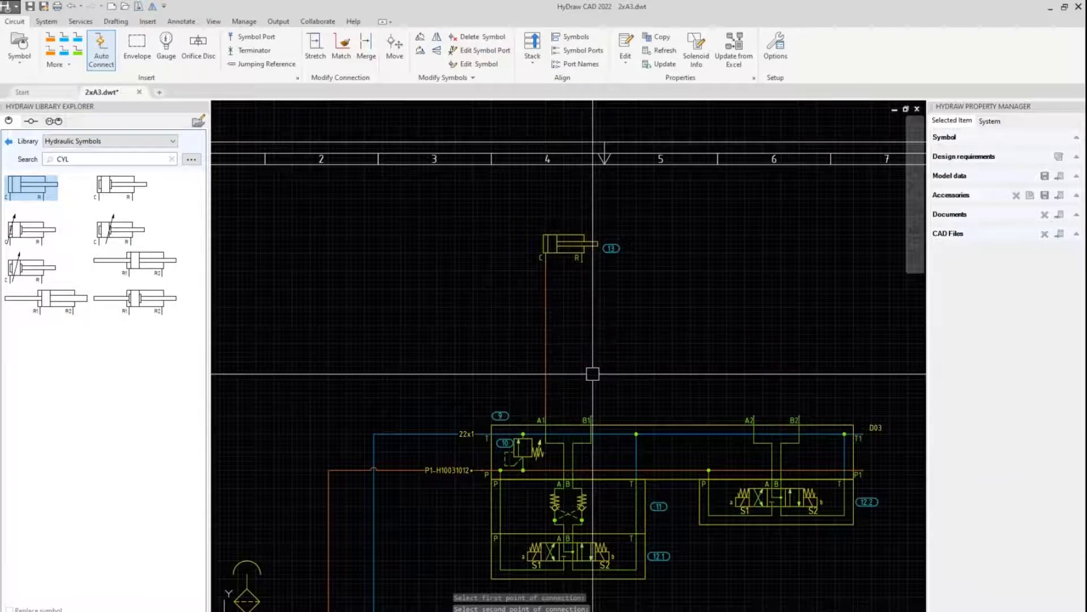
pyautogui.click(590, 417)
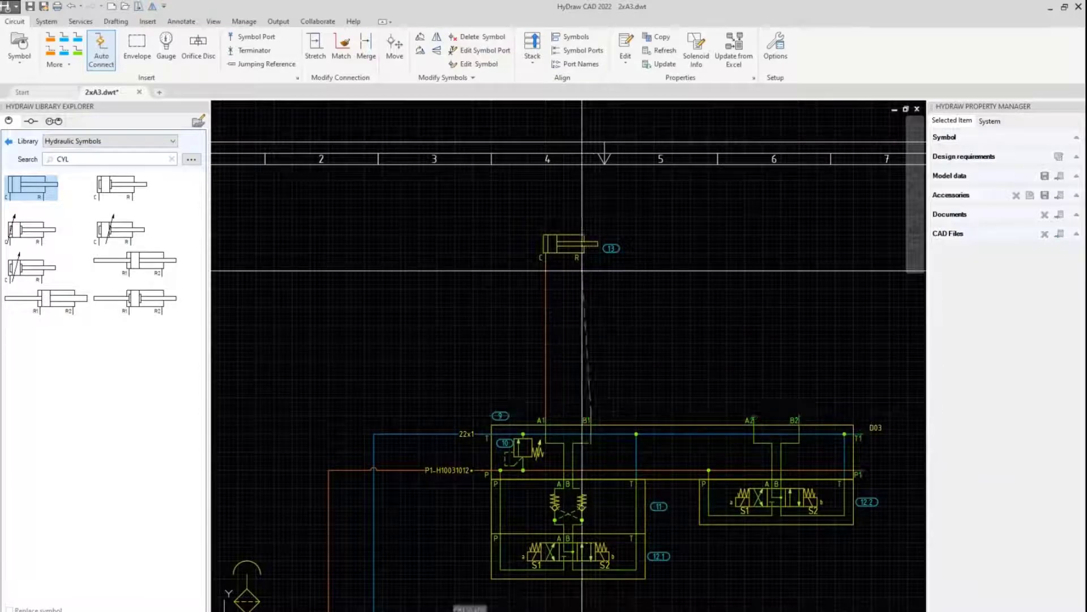
pyautogui.click(580, 261)
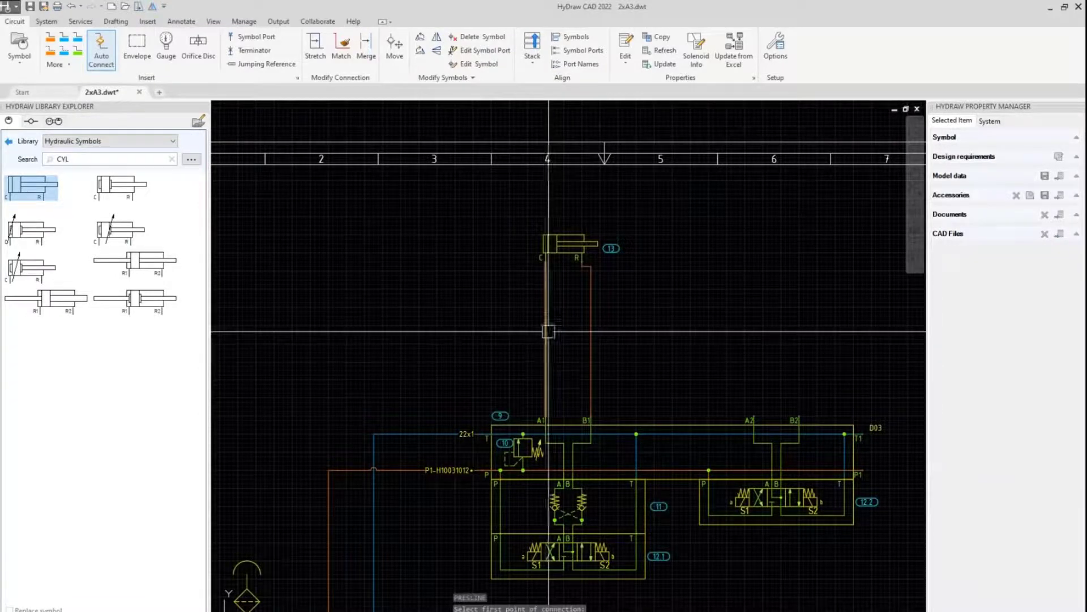
# Step: Set the connector type of the pressure line between A1 and cylinder port C to Hose
pyautogui.click(545, 309)
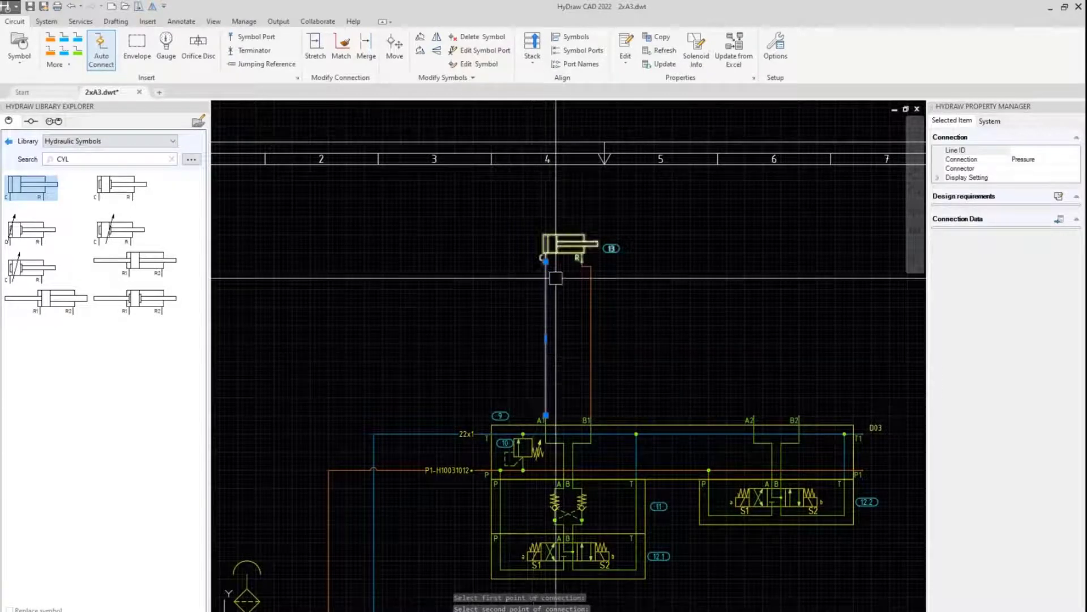
pyautogui.click(1054, 169)
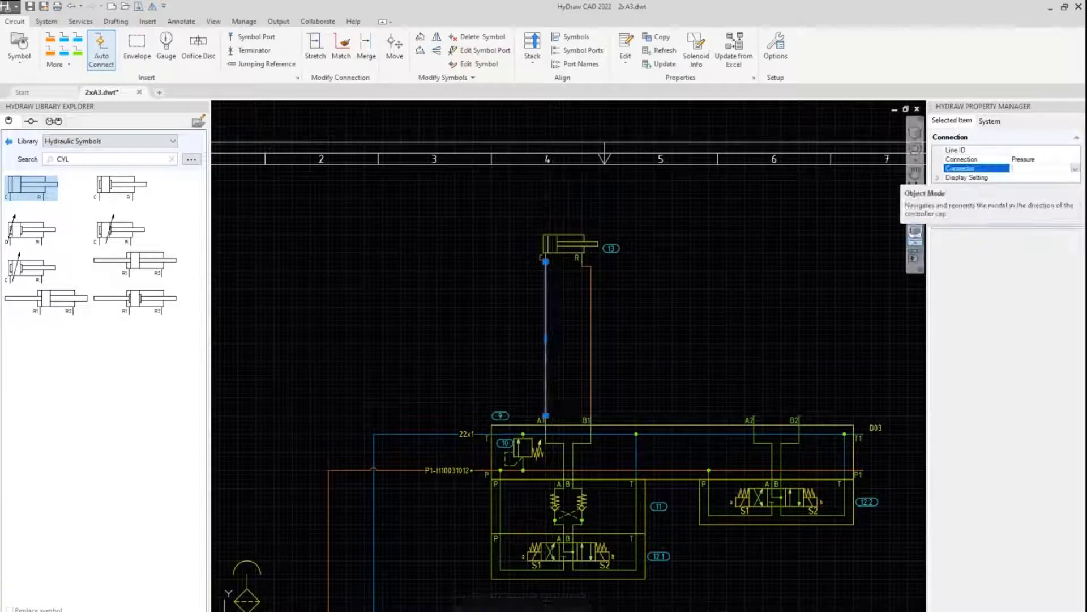
pyautogui.click(1076, 169)
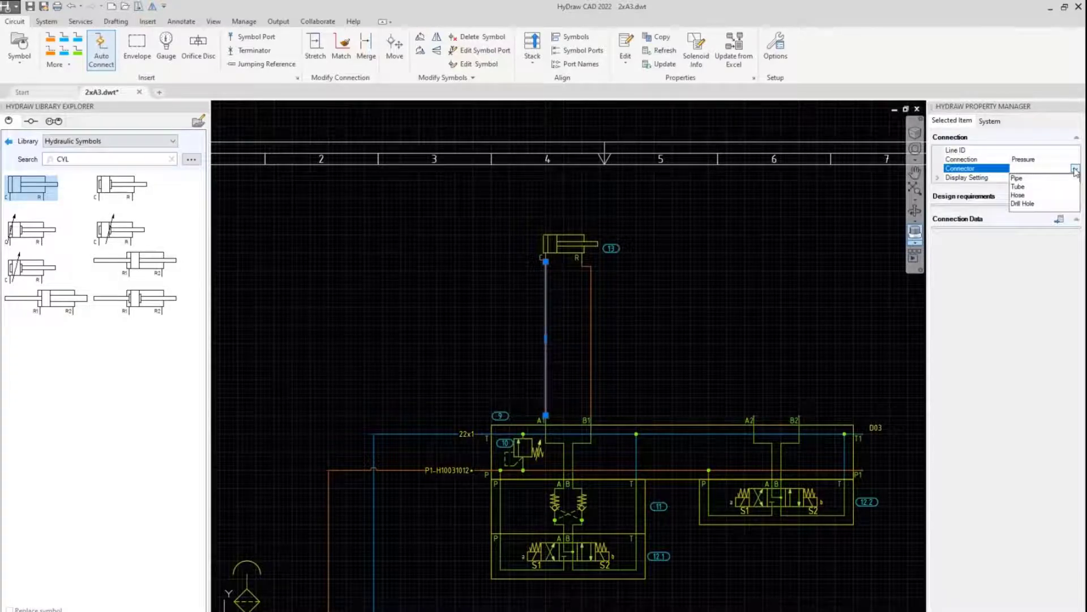
pyautogui.click(1018, 195)
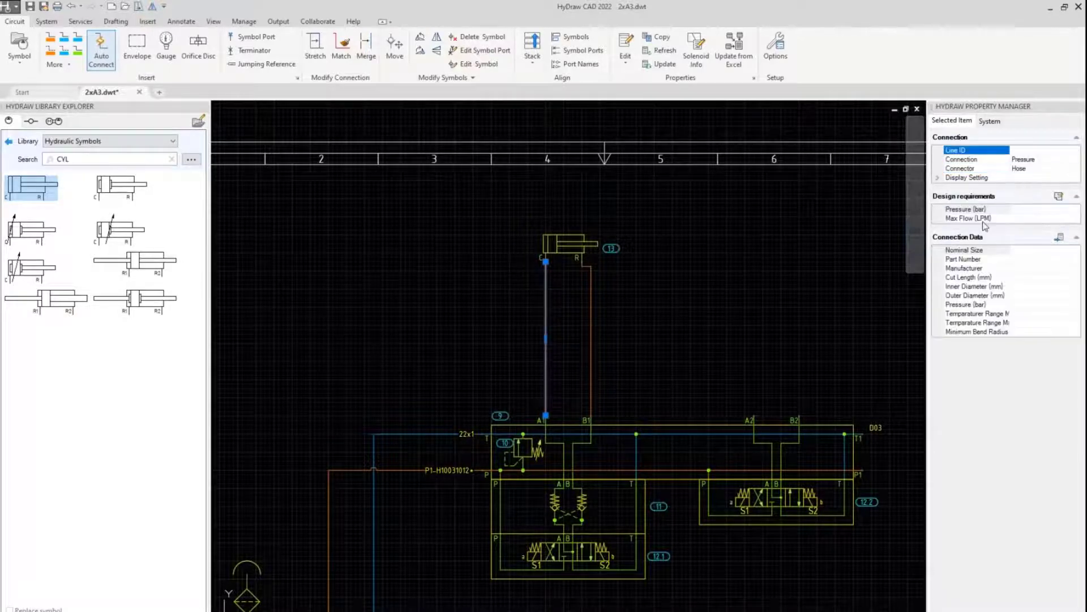
# Step: Open the library hose list for the A1 line, sort it by manufacturer and filter it to Parker
pyautogui.click(1061, 238)
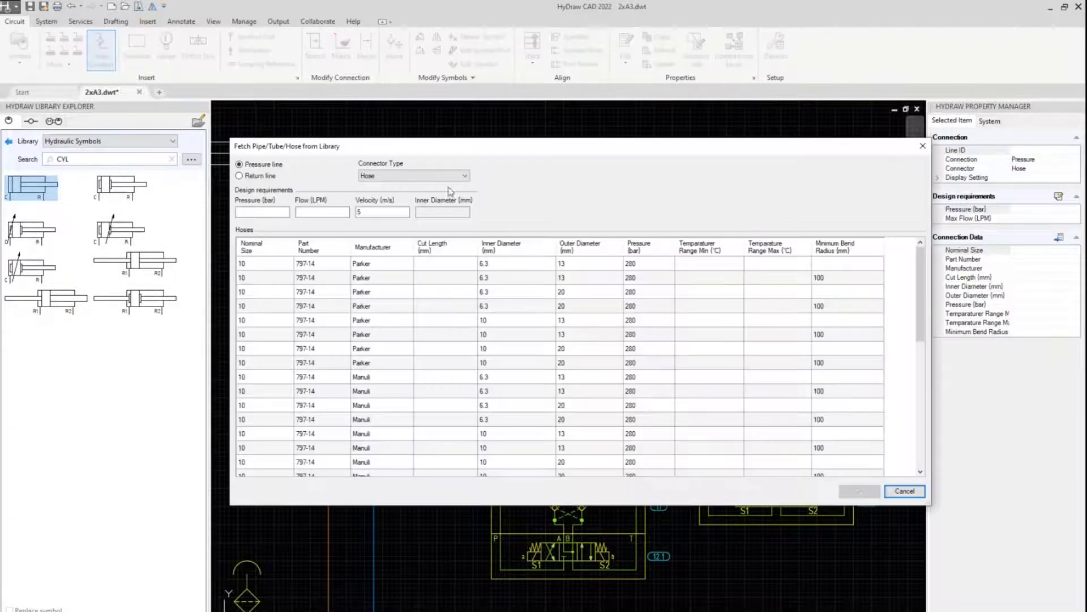
pyautogui.scroll(-10, 548, 338)
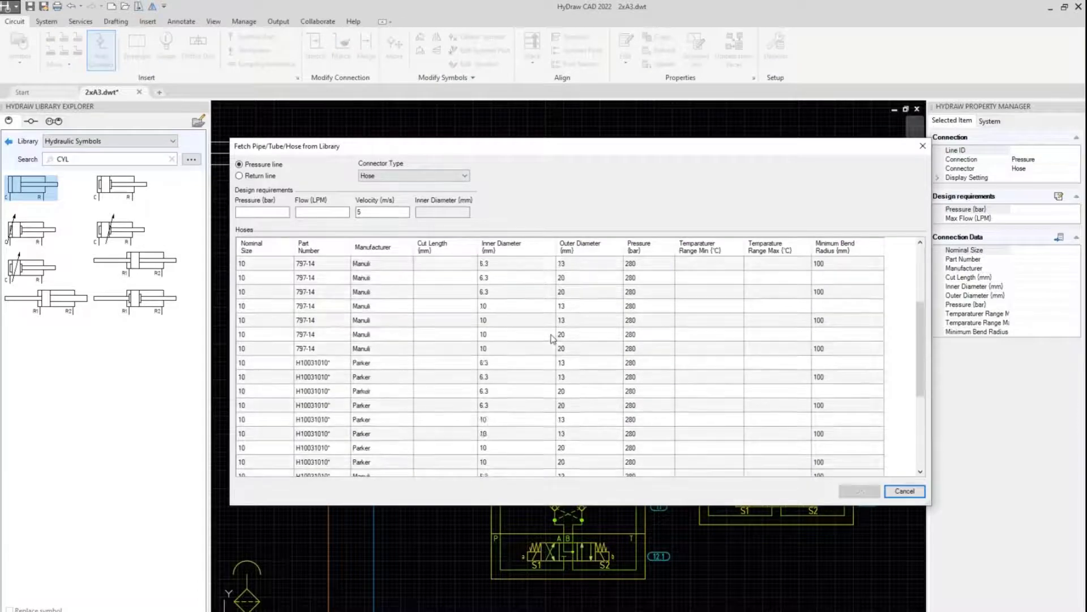
pyautogui.scroll(5, 492, 355)
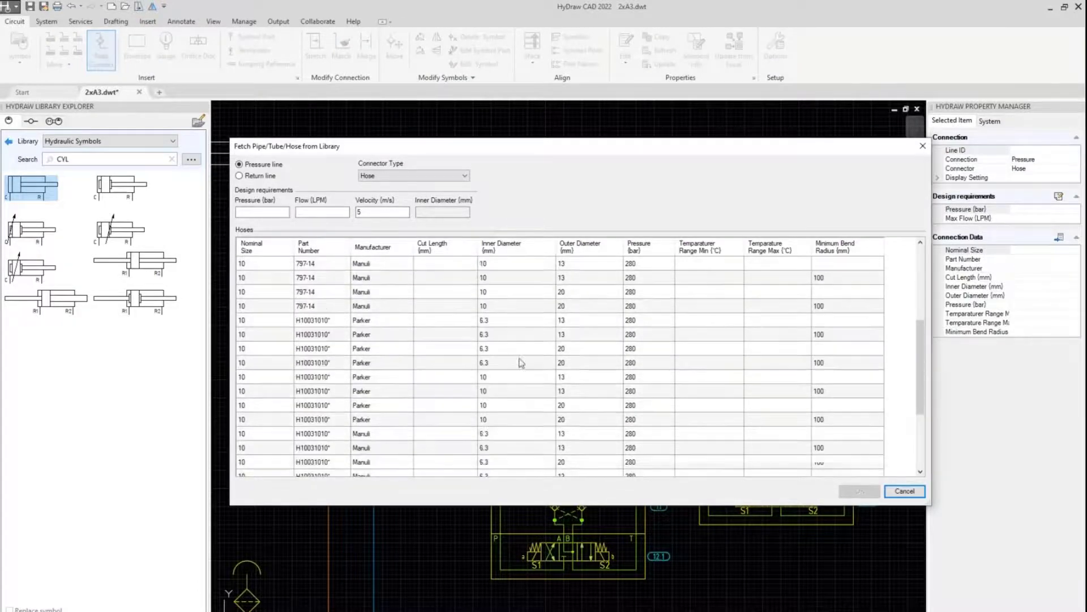
pyautogui.scroll(-5, 407, 365)
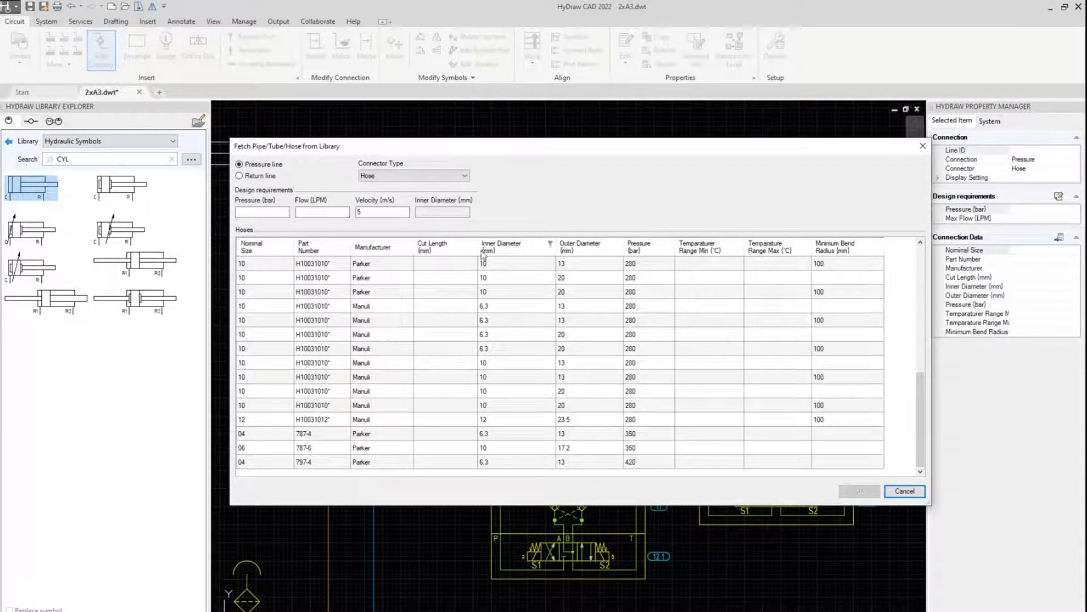
pyautogui.click(406, 252)
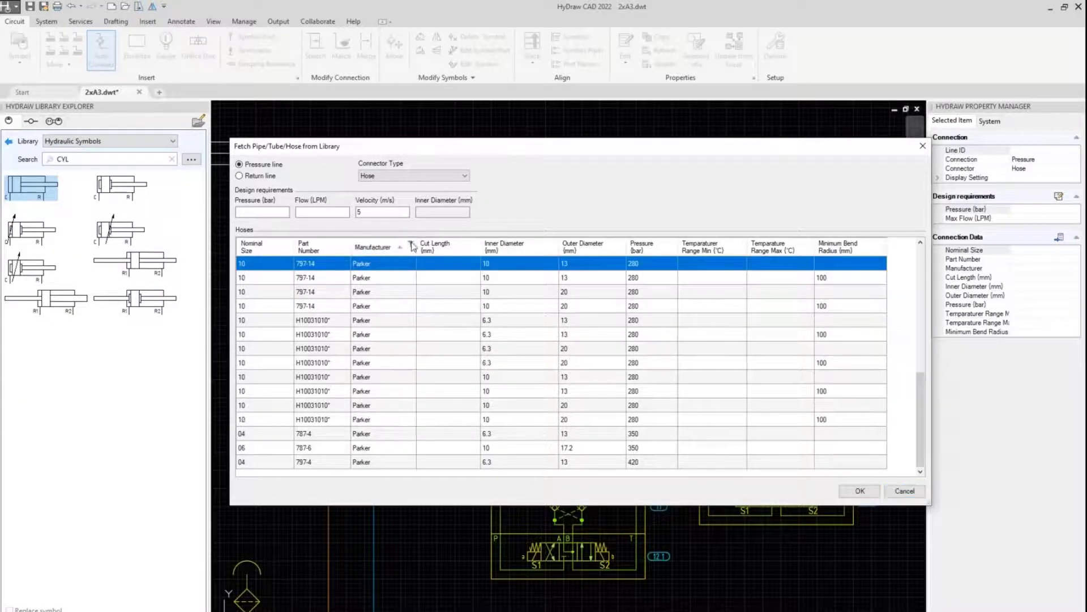
pyautogui.click(411, 245)
pyautogui.click(378, 263)
pyautogui.click(378, 281)
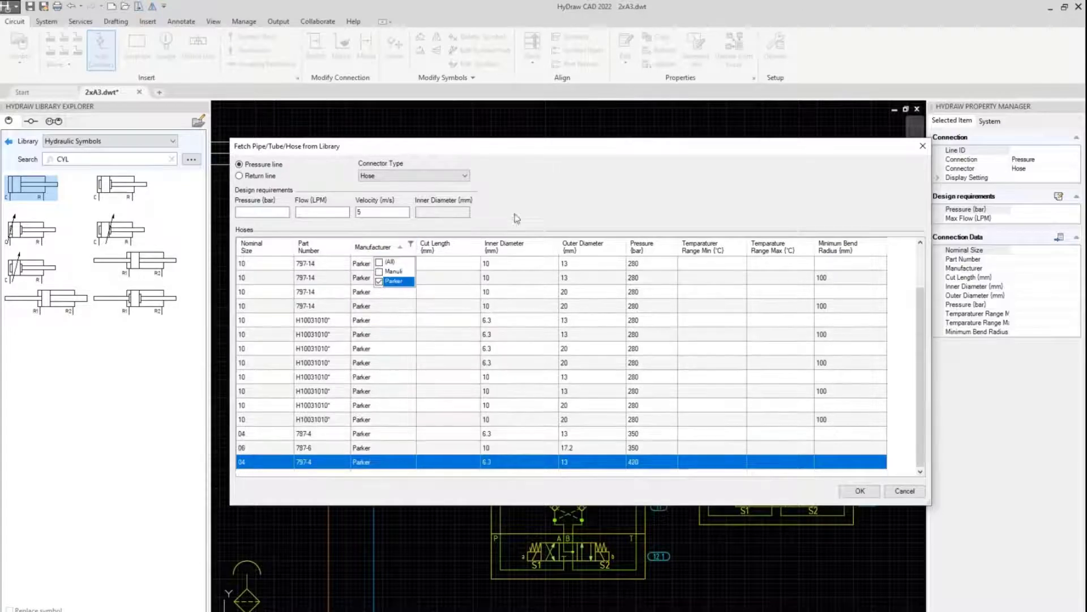
# Step: Assign the Parker hose 787-6 with nominal size 06 to the A1 line
pyautogui.click(333, 438)
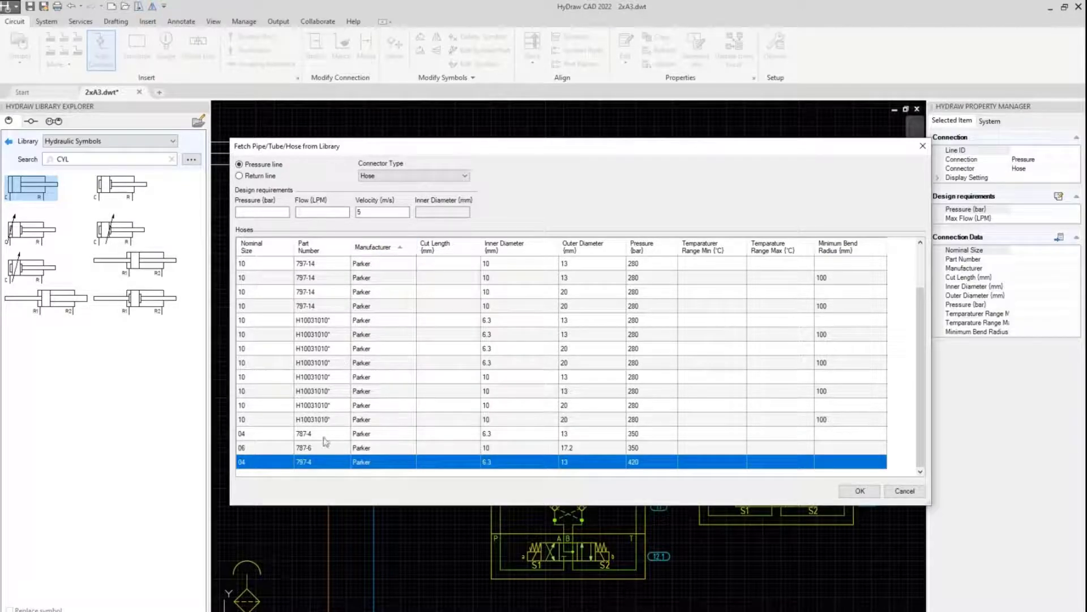
pyautogui.click(334, 438)
pyautogui.click(316, 448)
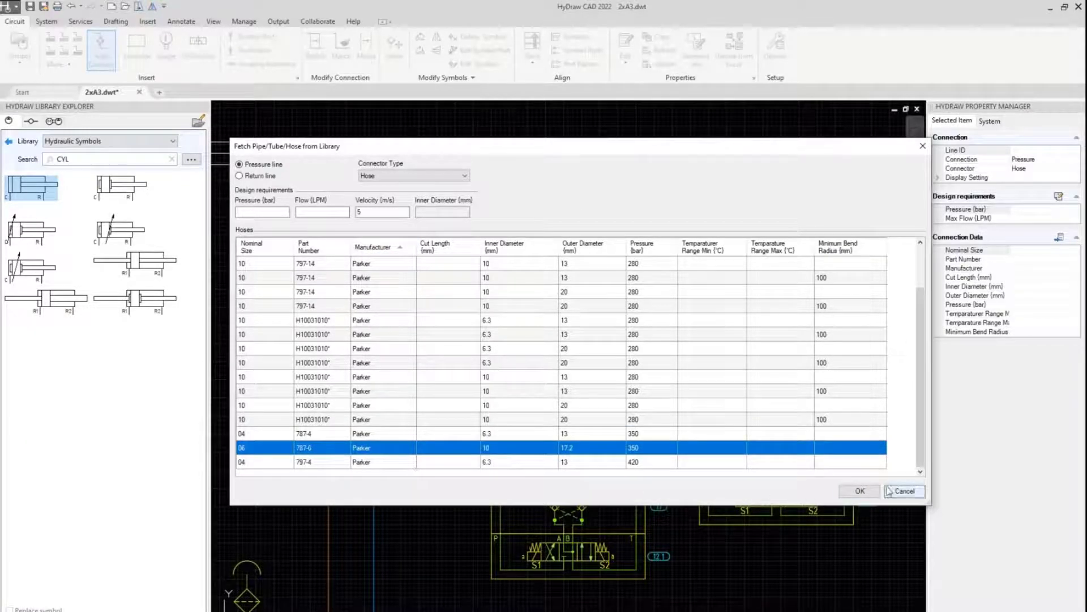
pyautogui.click(857, 491)
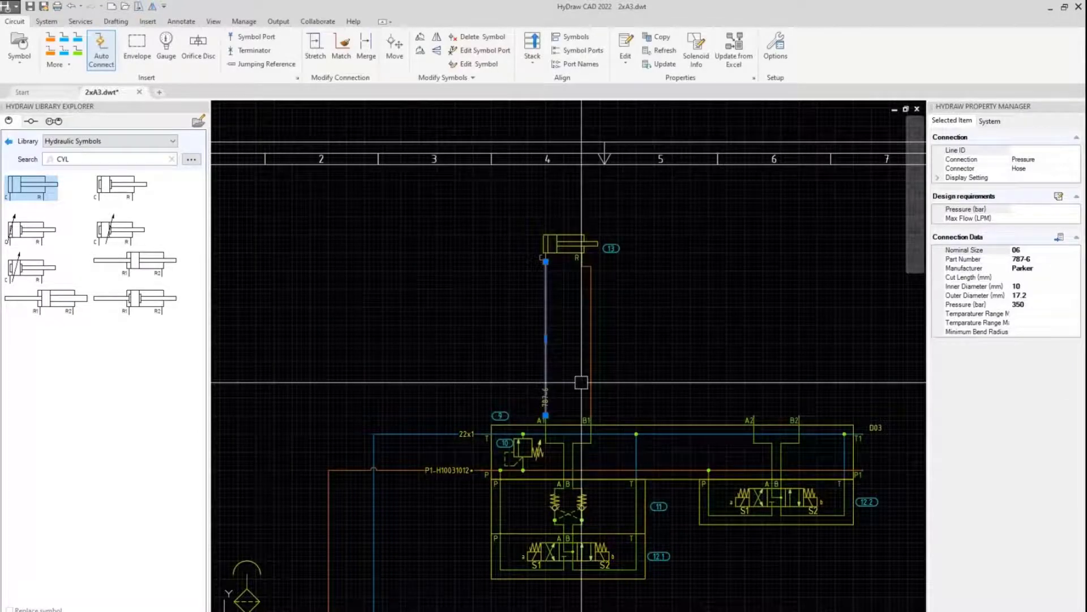
# Step: Check the hose label on the A1 line and reselect the line to view its connection data
pyautogui.scroll(4, 548, 379)
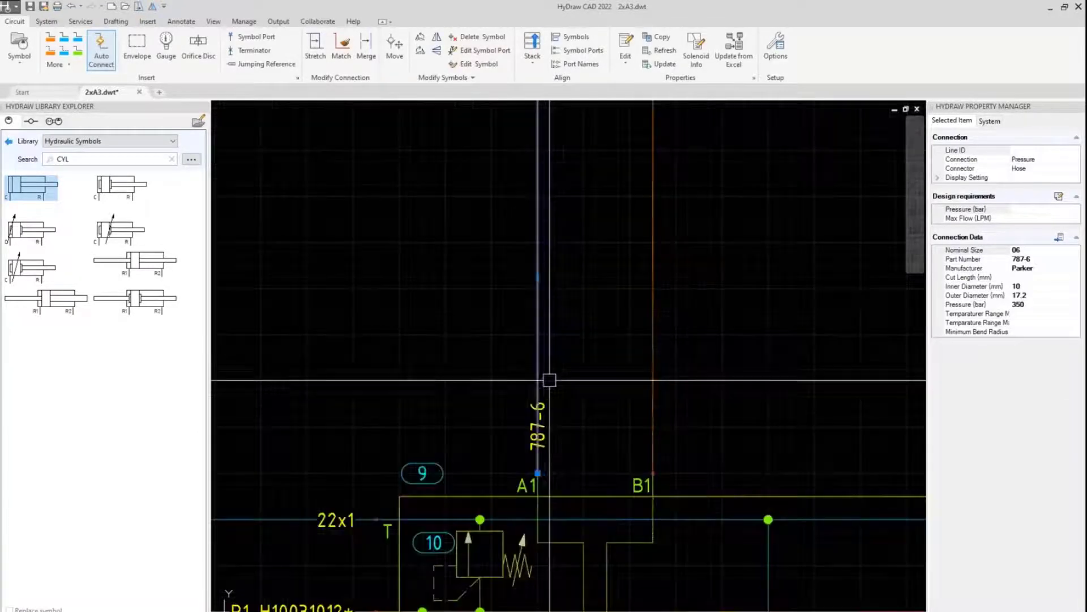
pyautogui.press('Escape')
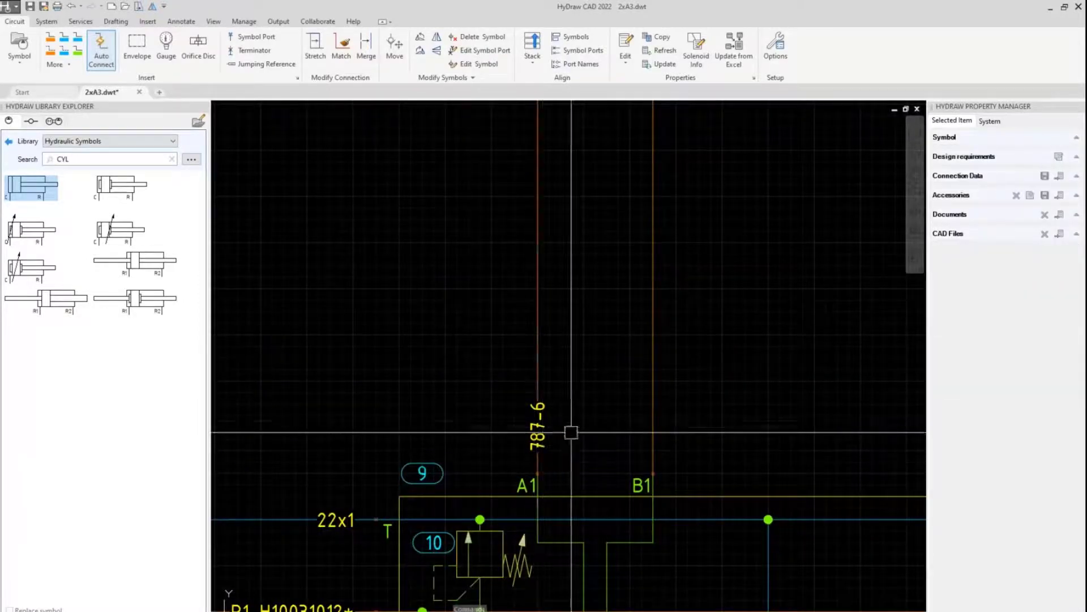
pyautogui.scroll(-4, 549, 386)
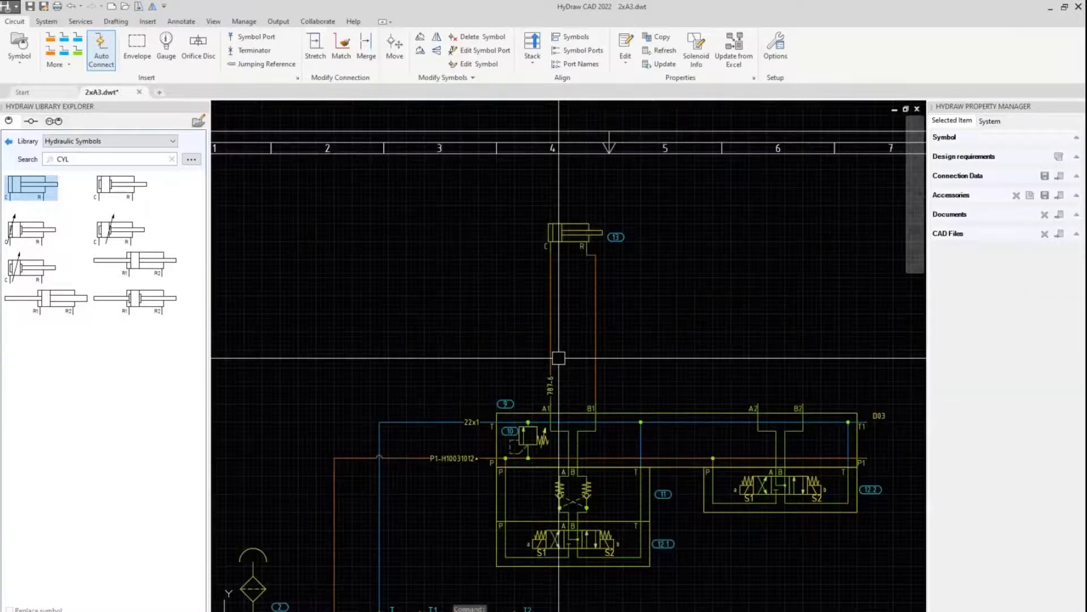
pyautogui.click(552, 335)
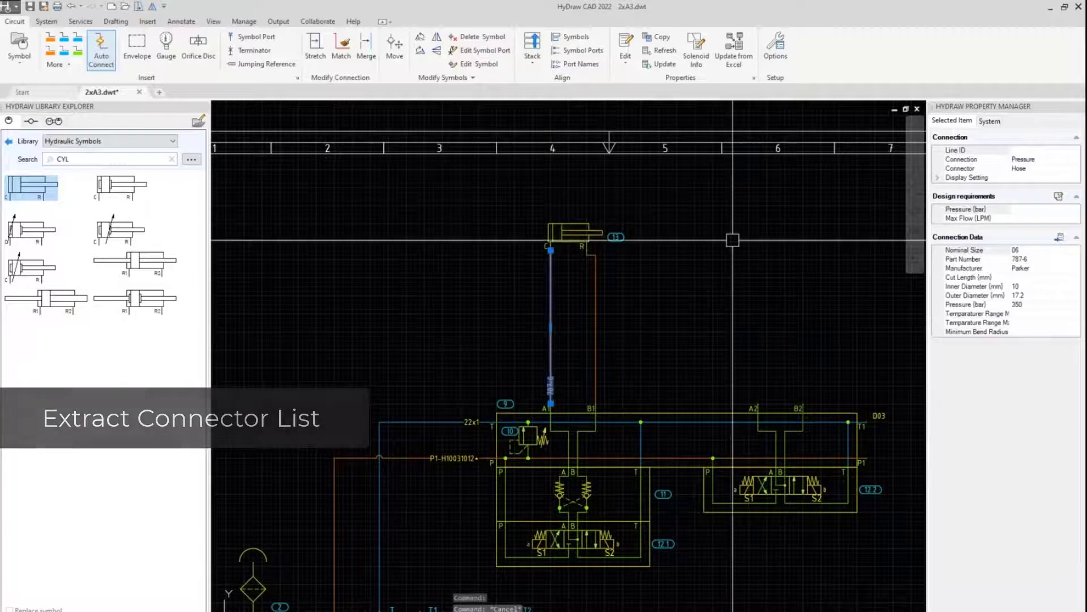
# Step: Set the line ID of the hose line between A1 and cylinder port C to C1
pyautogui.click(1055, 153)
pyautogui.write('C1')
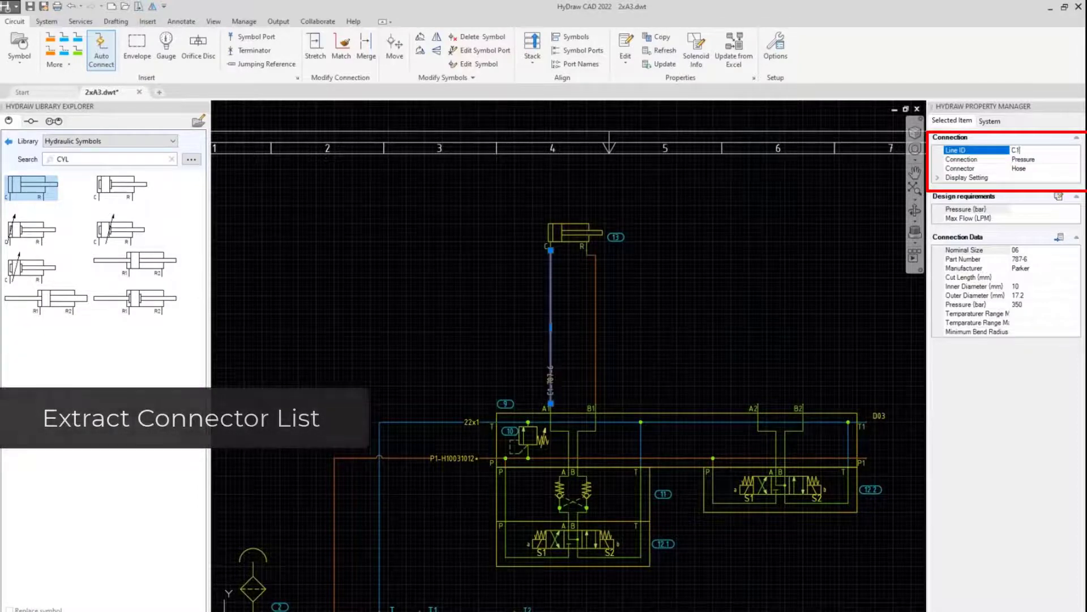
pyautogui.press('Return')
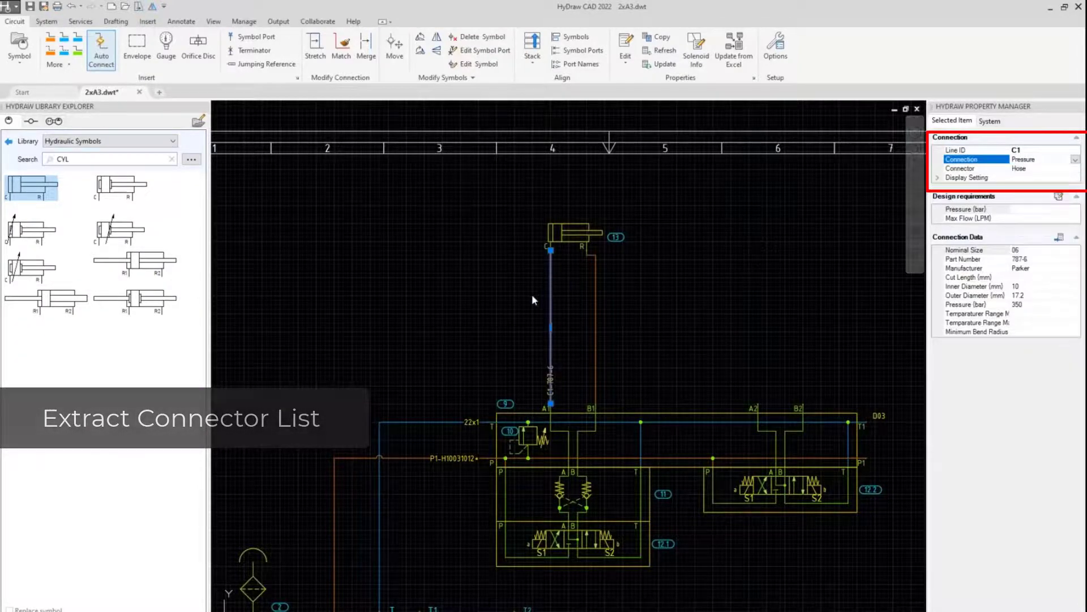
pyautogui.press('Escape')
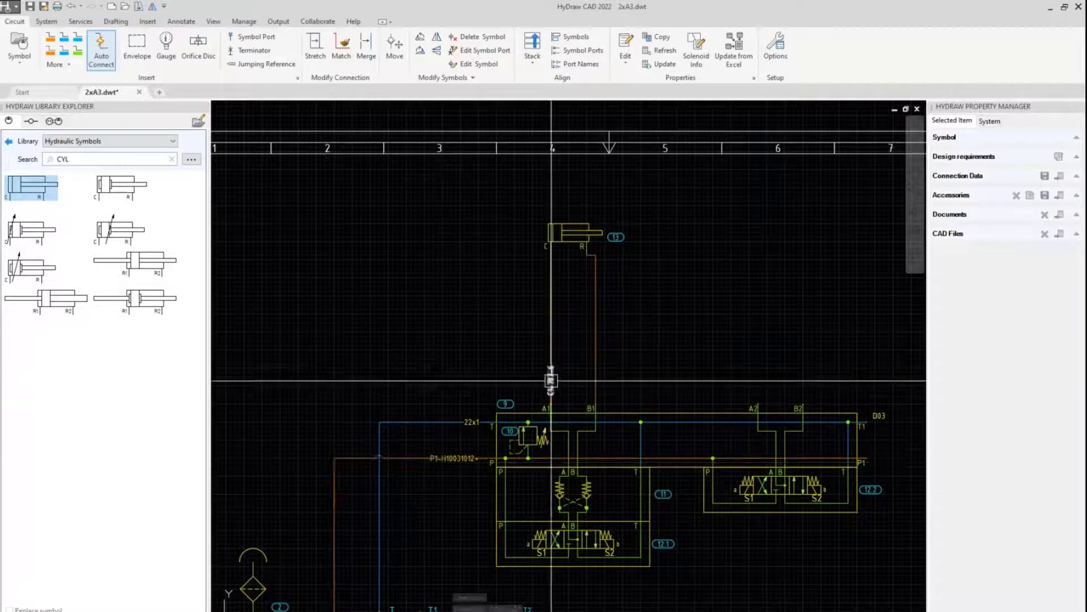
# Step: Start a connector list and select the whole circuit, from the cylinder down to the power unit, as its source
pyautogui.scroll(-3, 557, 377)
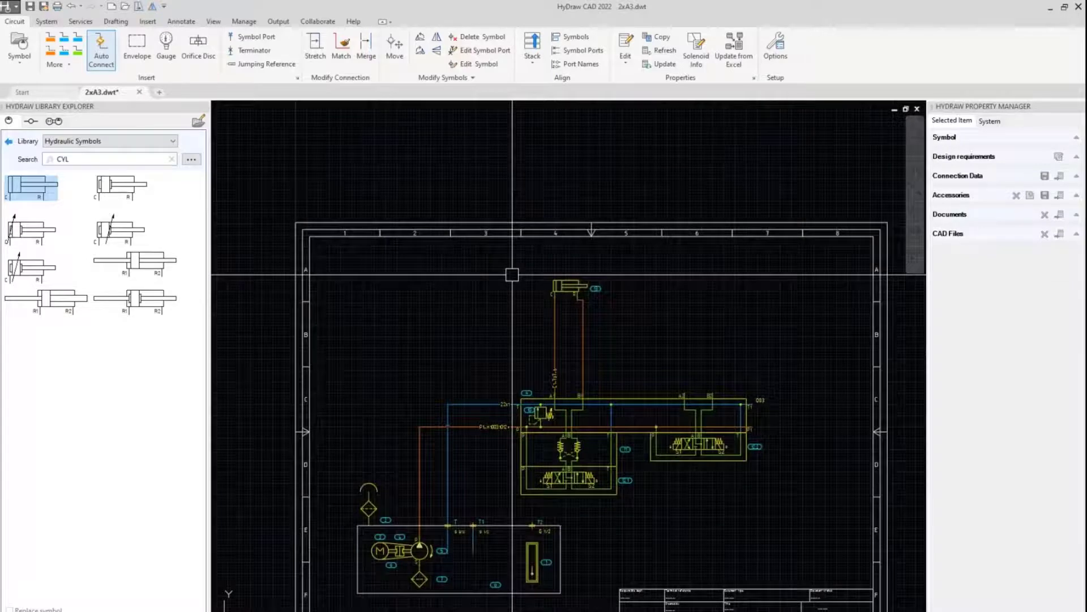
pyautogui.click(45, 21)
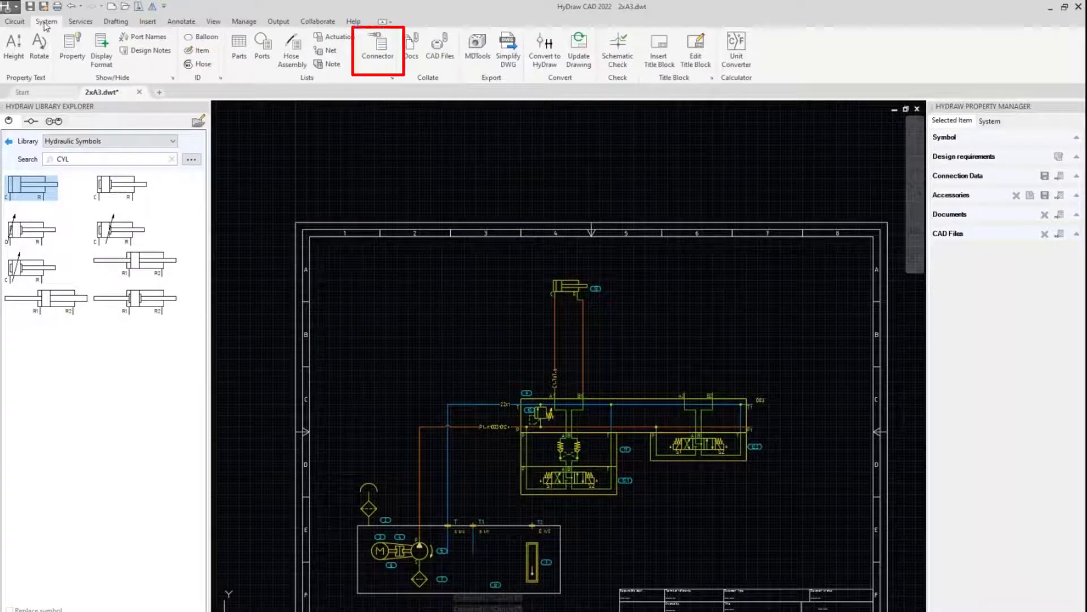
pyautogui.click(377, 48)
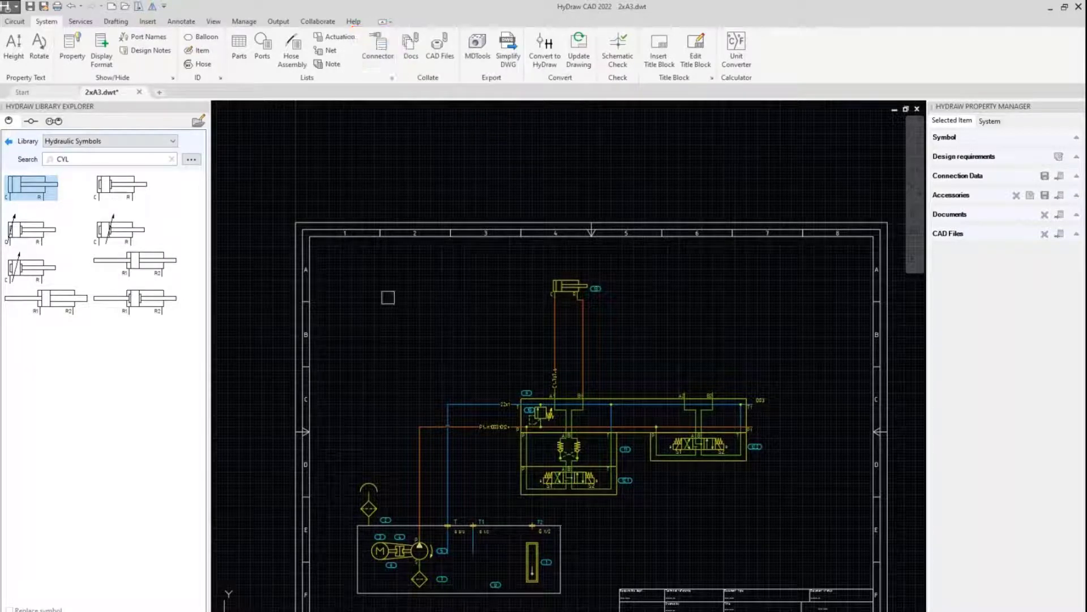
pyautogui.click(365, 256)
pyautogui.click(814, 593)
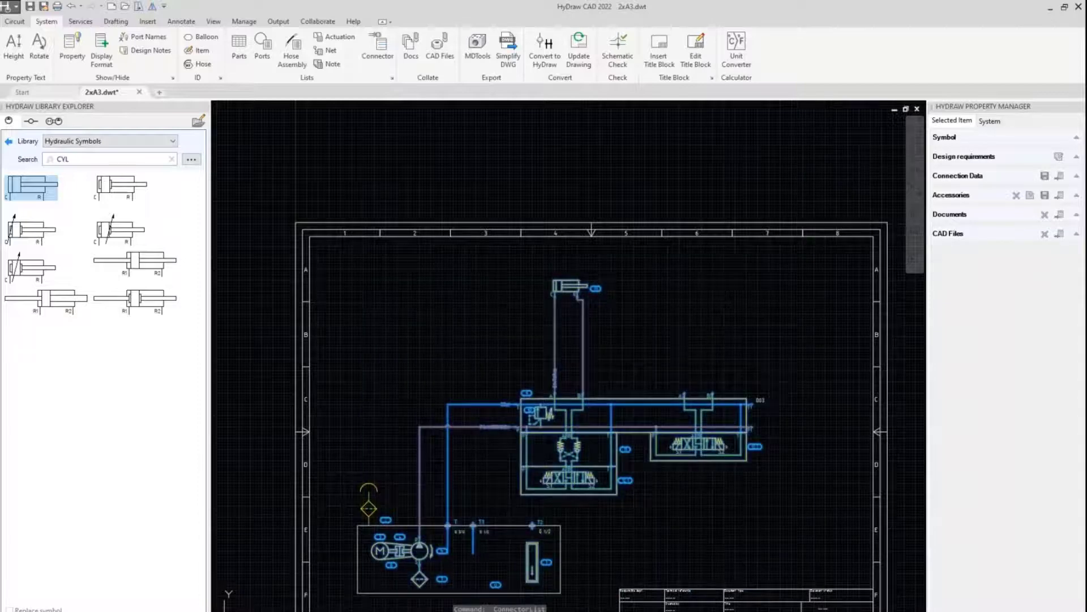
pyautogui.press('Return')
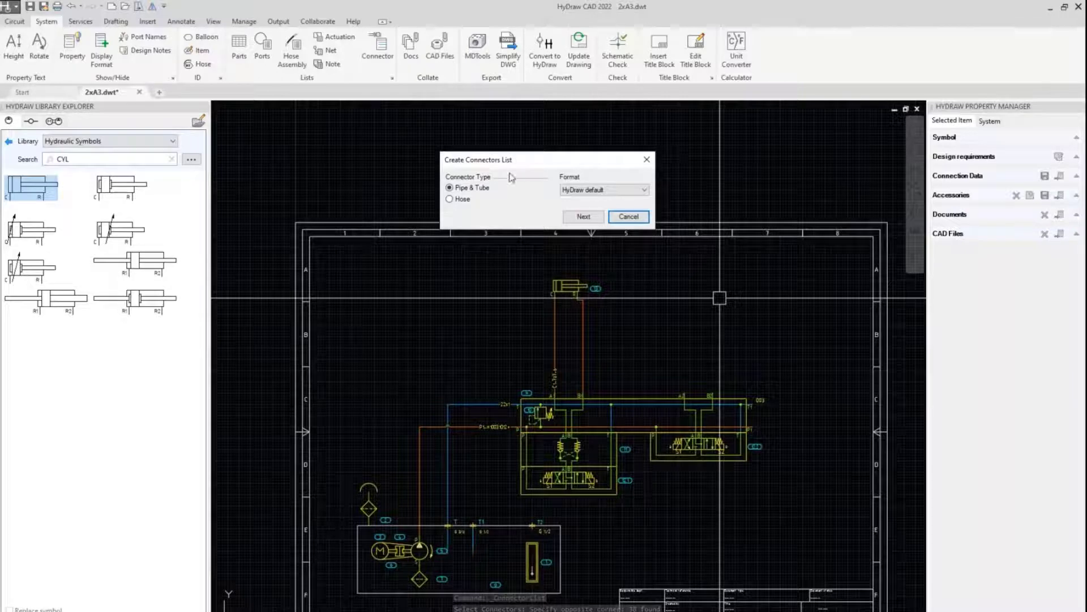
# Step: Generate the connector list for hoses in the HyDraw default format and place it in the sheet's upper-left corner
pyautogui.click(451, 199)
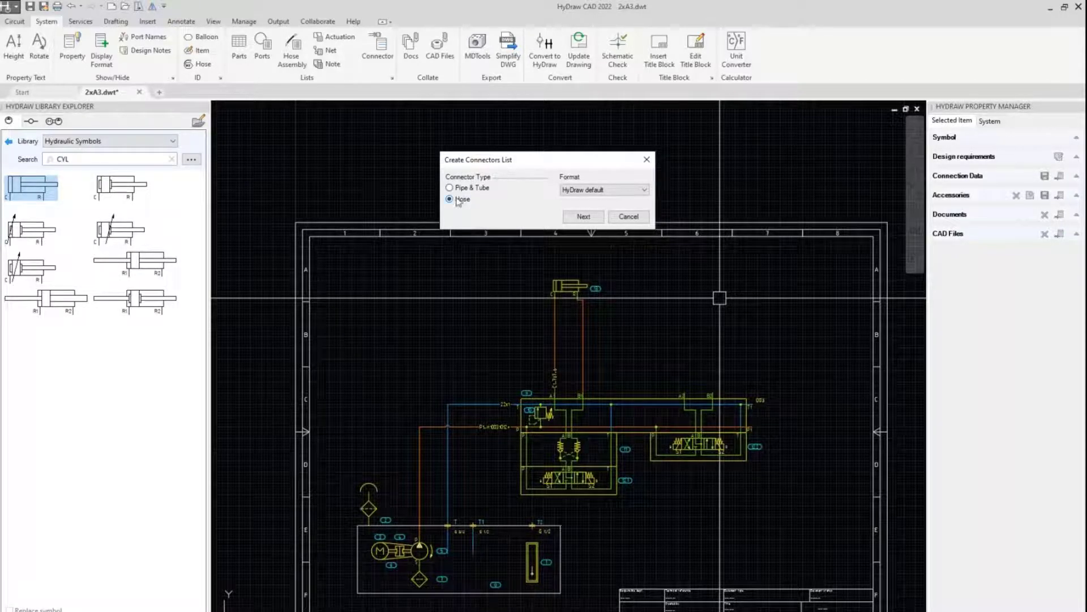
pyautogui.click(584, 217)
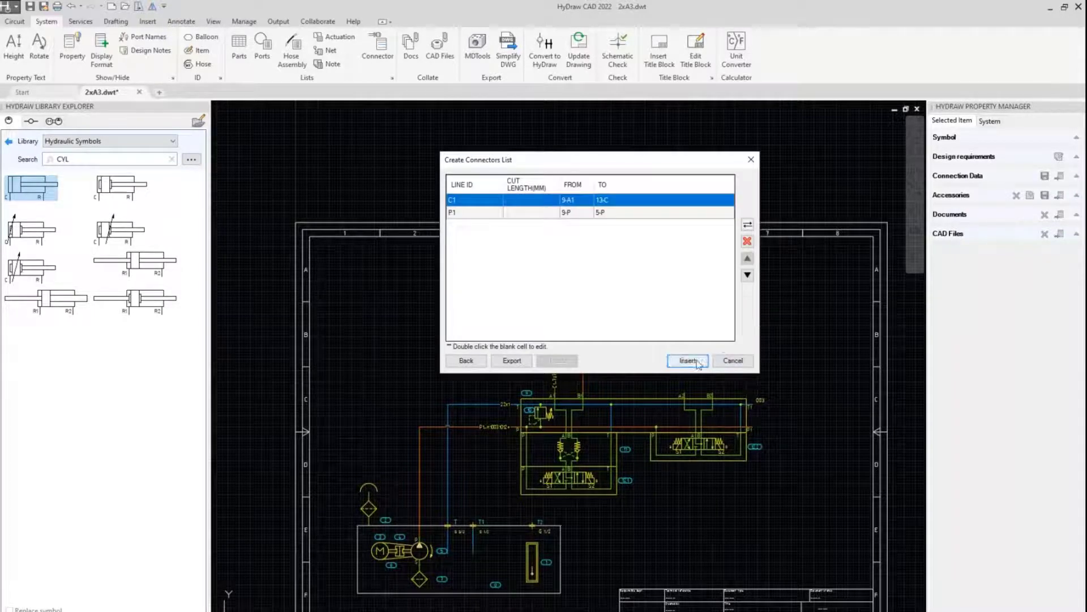
pyautogui.click(687, 361)
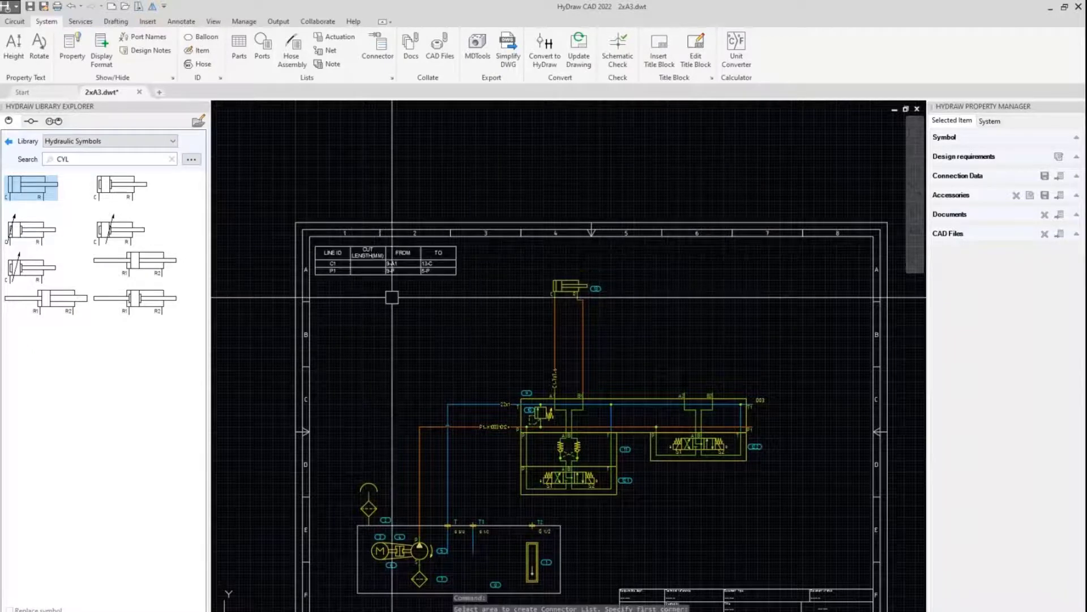
# Step: Examine the inserted hose list and compare its From and To entries with the item IDs and ports in the circuit
pyautogui.scroll(4, 392, 297)
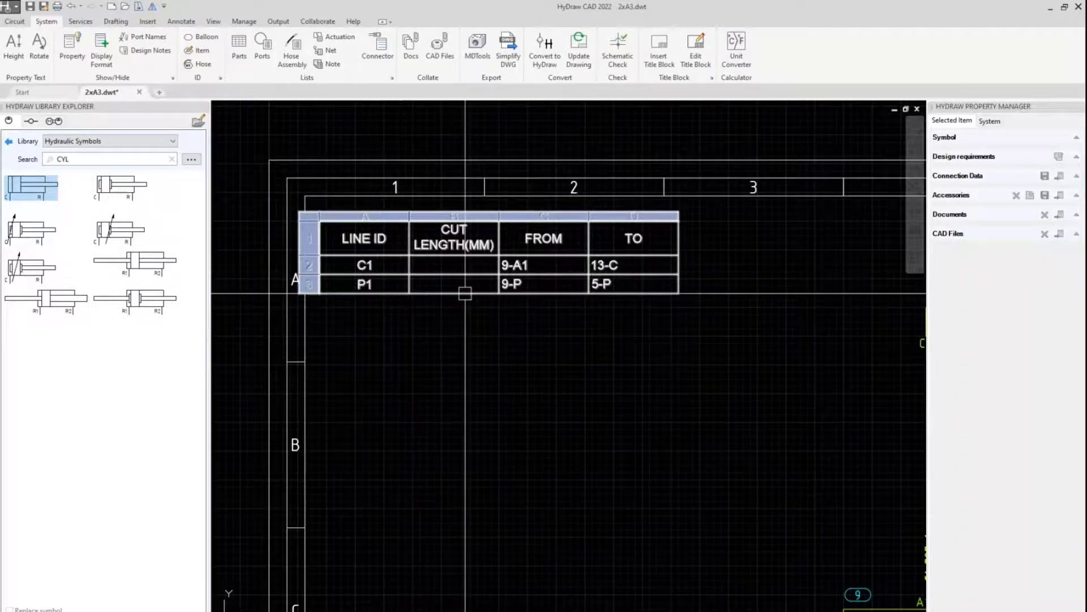
pyautogui.scroll(2, 465, 292)
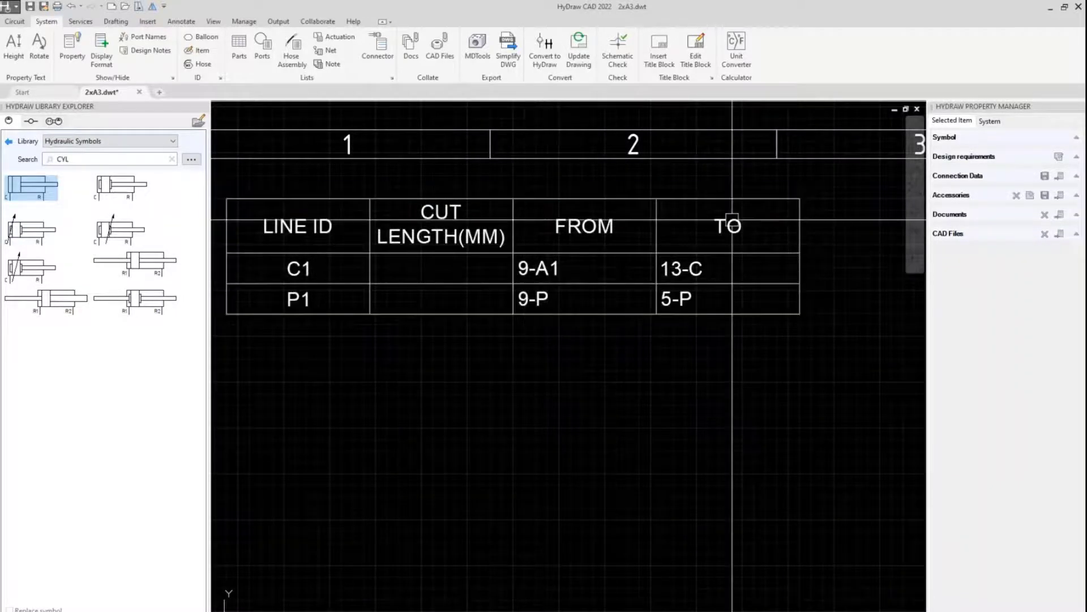
pyautogui.scroll(-2, 691, 253)
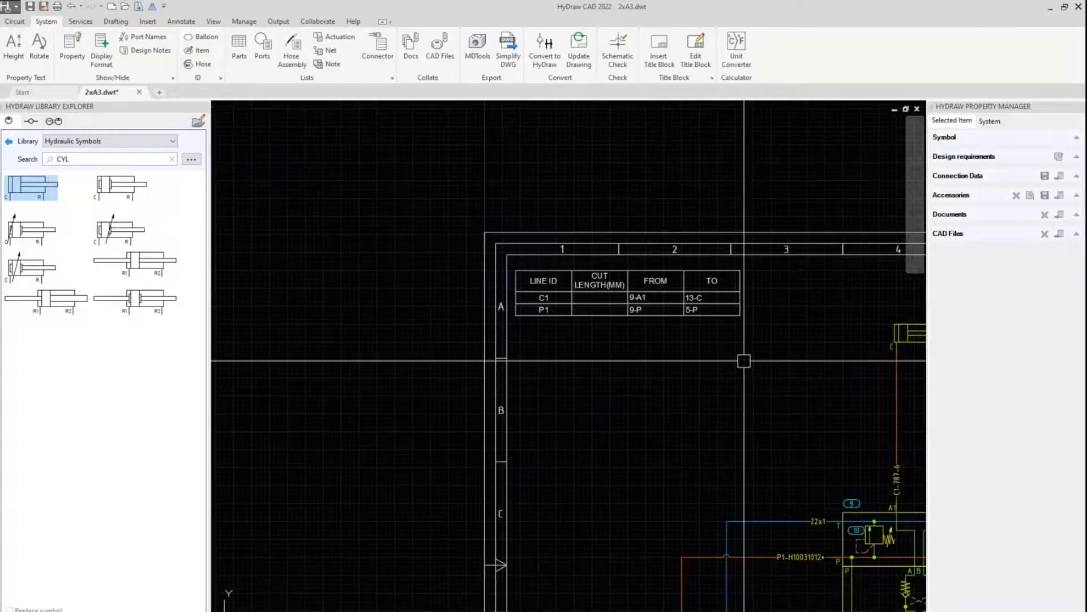
pyautogui.moveTo(818, 386); pyautogui.dragTo(442, 308, button='middle')
pyautogui.moveTo(408, 369); pyautogui.dragTo(602, 352, button='middle')
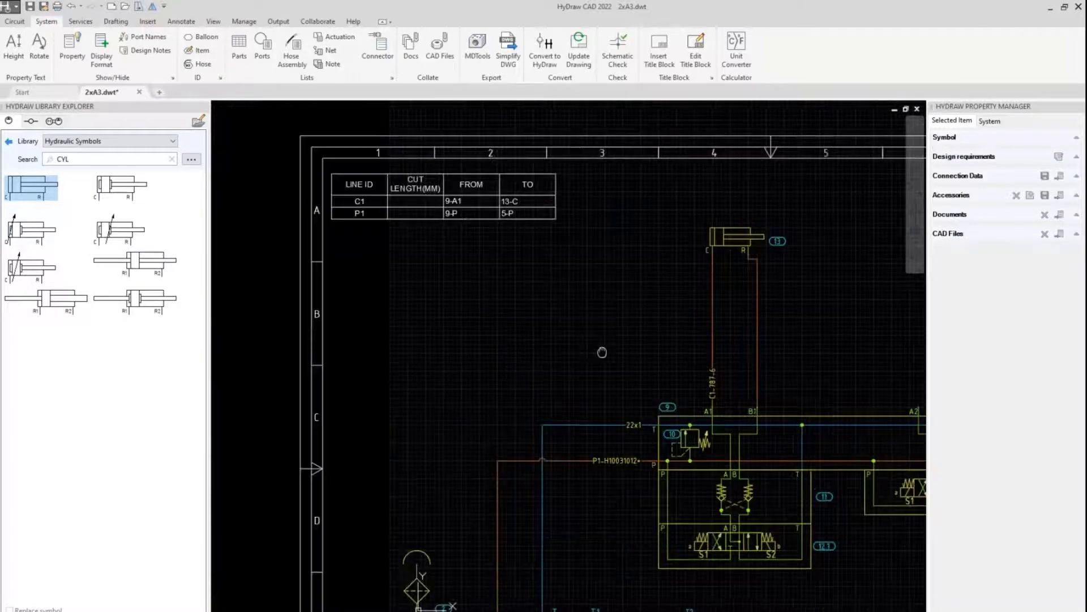
pyautogui.moveTo(502, 381)
pyautogui.mouseDown(button='middle')
pyautogui.moveTo(459, 238)
pyautogui.moveTo(437, 231)
pyautogui.moveTo(501, 206)
pyautogui.moveTo(415, 369)
pyautogui.mouseUp(button='middle')
pyautogui.scroll(1, 563, 231)
pyautogui.click(563, 231)
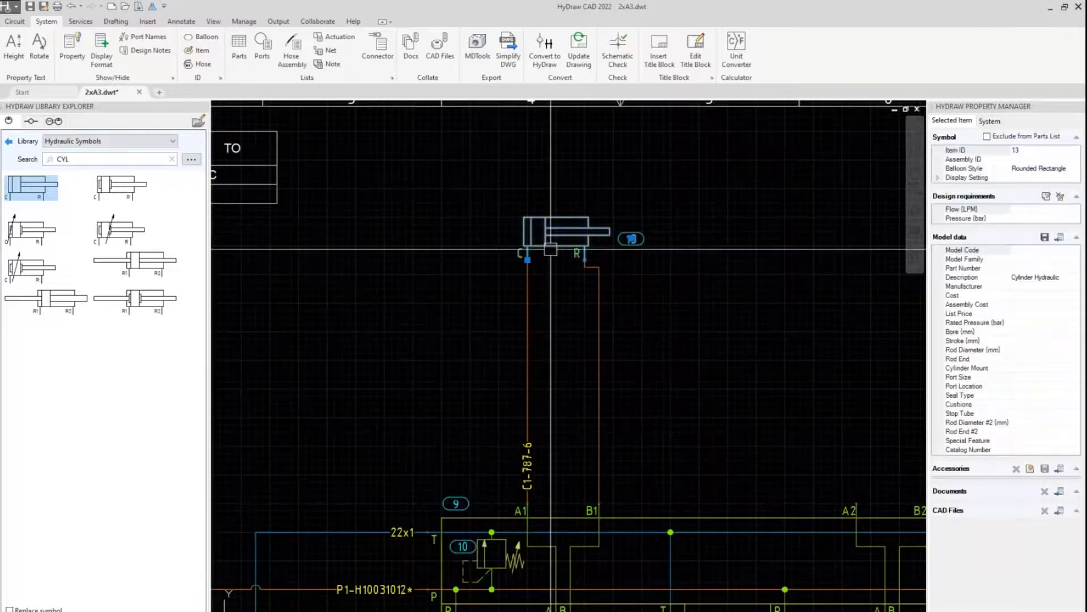
pyautogui.moveTo(530, 402); pyautogui.dragTo(740, 398, button='middle')
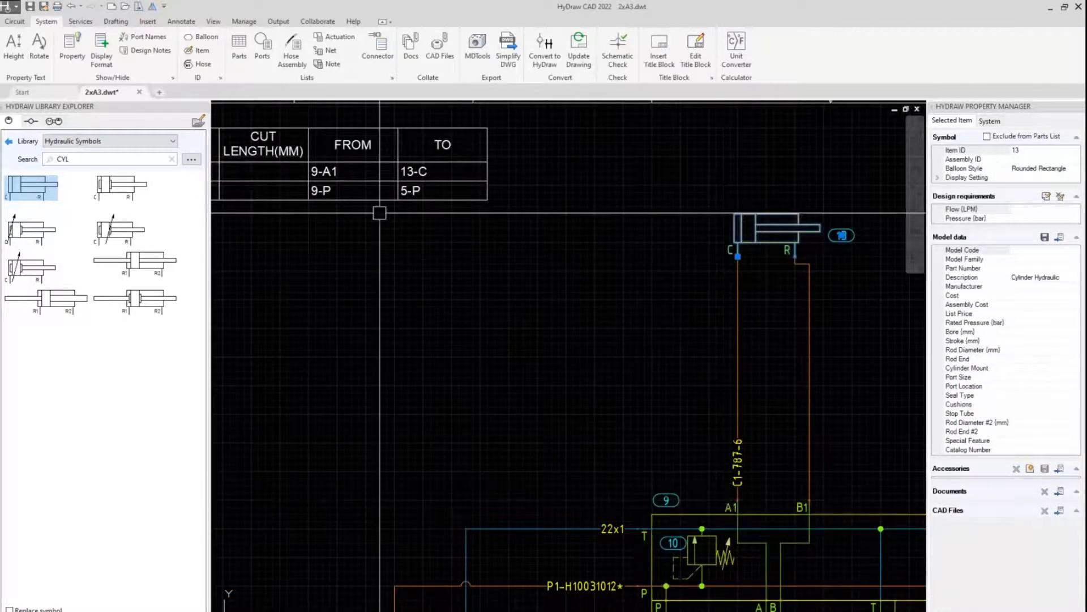
pyautogui.scroll(-2, 493, 323)
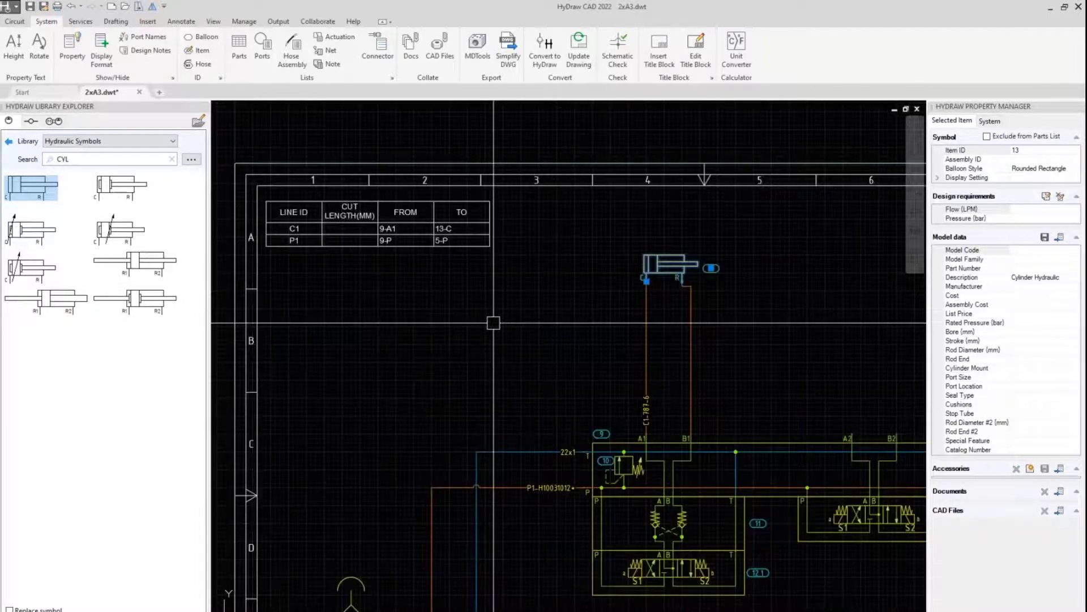
pyautogui.press('Escape')
pyautogui.scroll(-2, 493, 323)
pyautogui.moveTo(658, 355); pyautogui.dragTo(646, 273, button='middle')
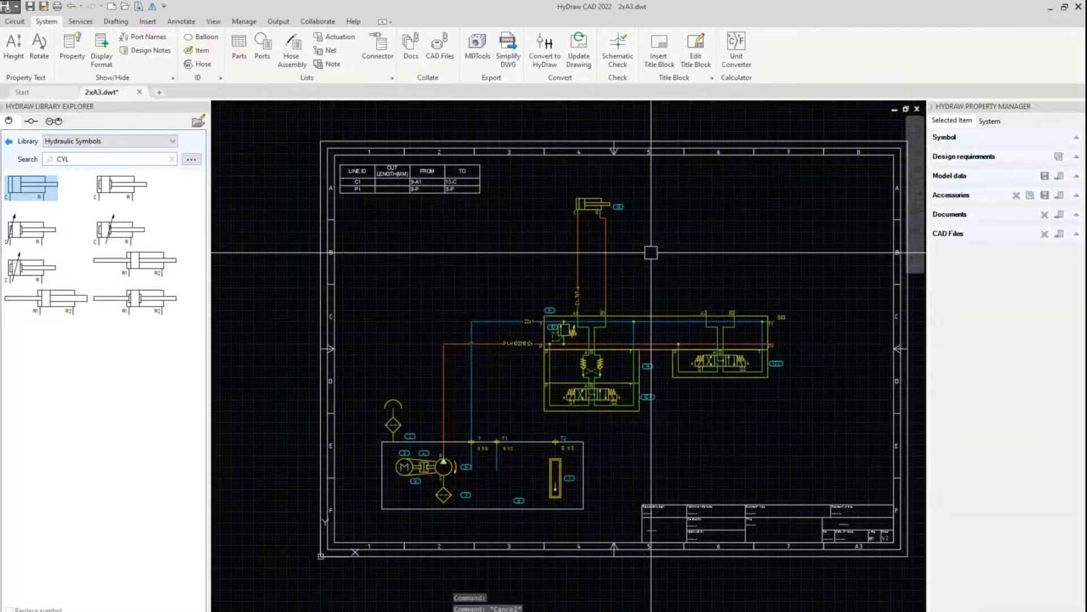
# Step: Search the hydraulic symbol library for MOTOR and open the motor symbols under Hydraulic Motor and Rotary Actuator
pyautogui.doubleClick(62, 159)
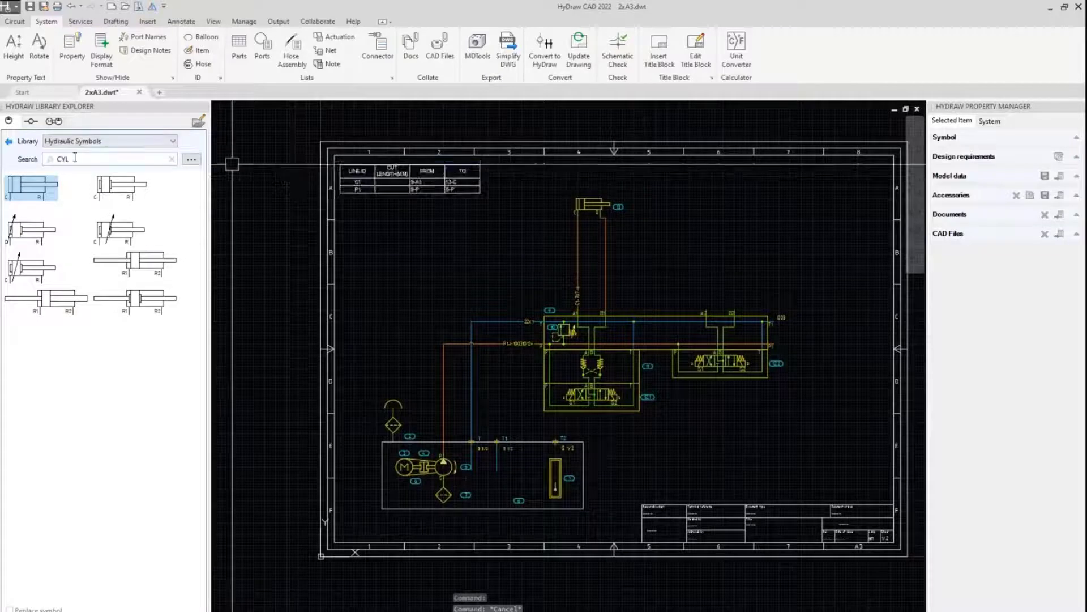
pyautogui.write('MOTOR')
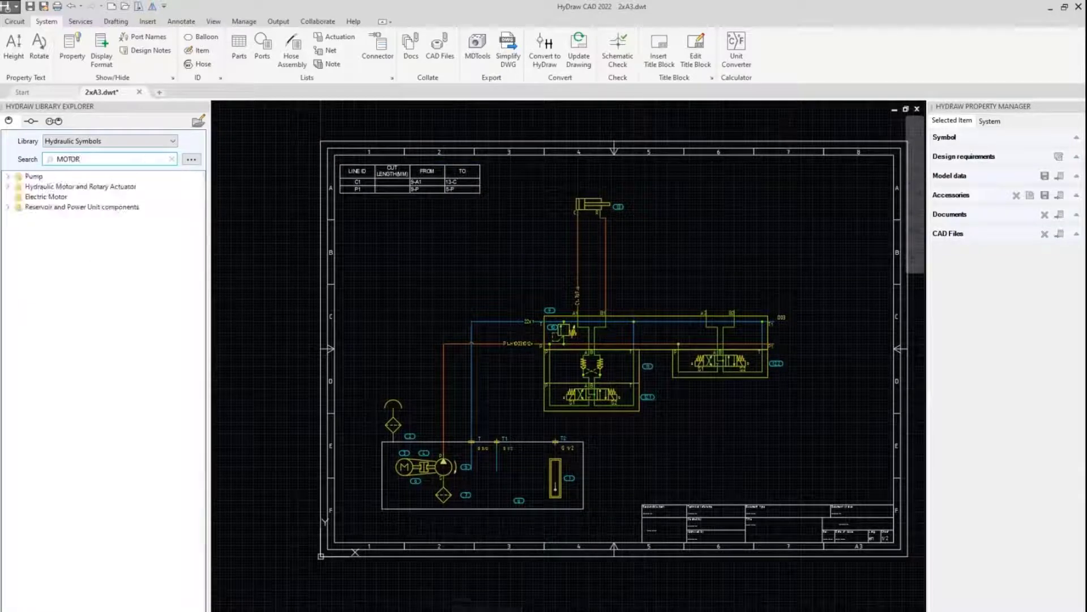
pyautogui.click(8, 186)
pyautogui.click(55, 206)
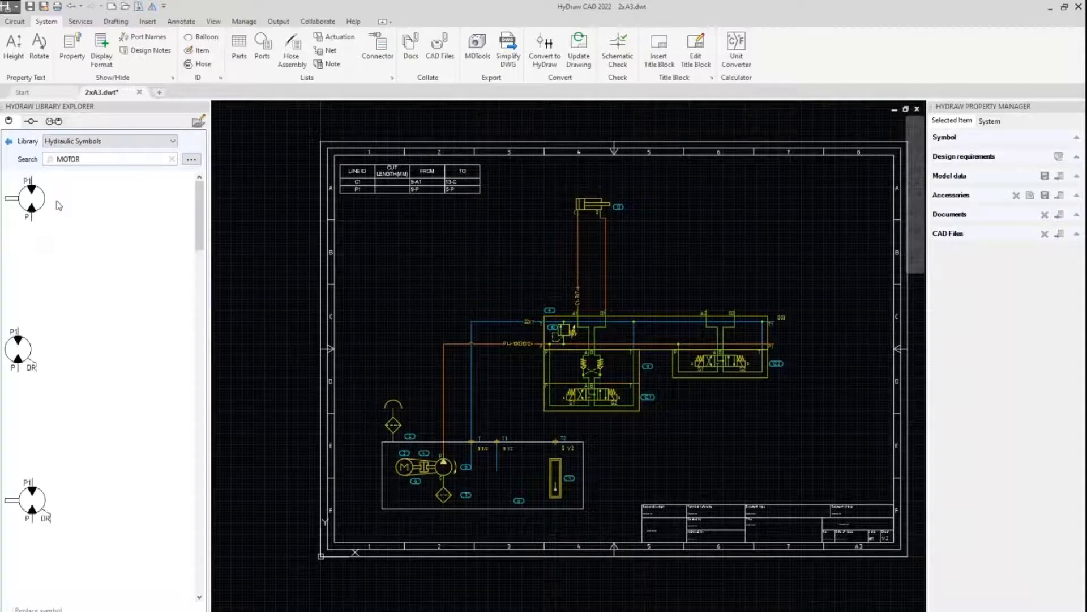
# Step: Place the shaftless hydraulic motor with a DR port above manifold ports A2 and B2, and rotate it right
pyautogui.click(22, 348)
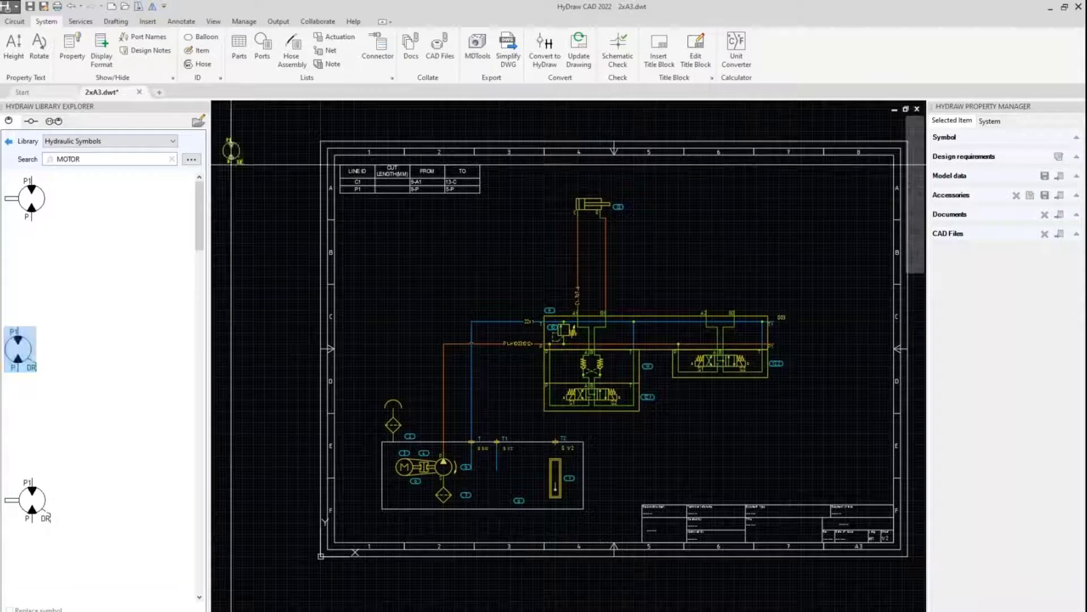
pyautogui.scroll(2, 663, 244)
pyautogui.click(656, 211)
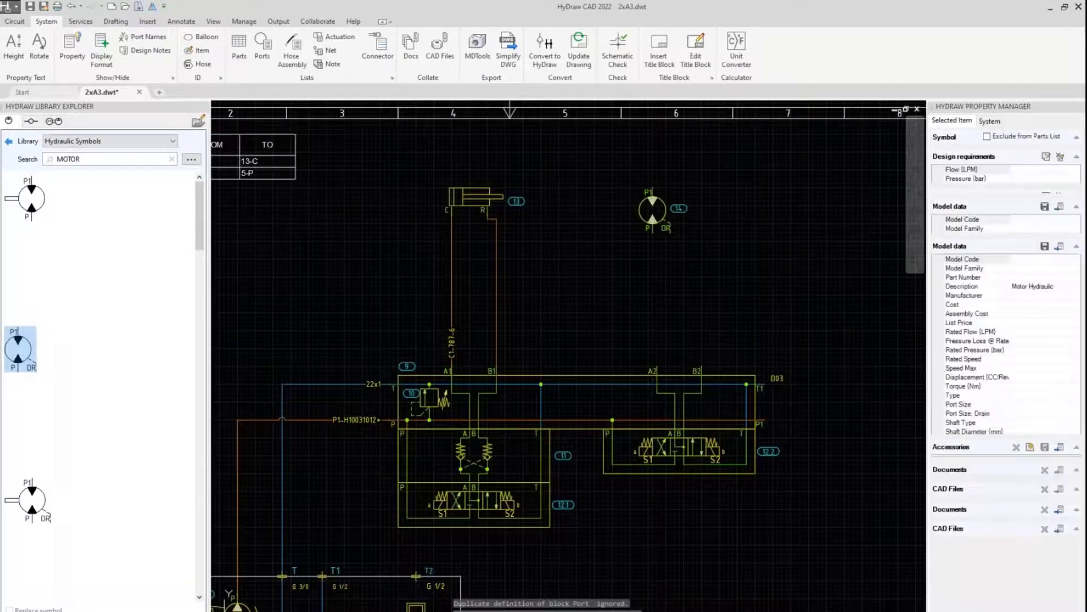
pyautogui.rightClick(660, 209)
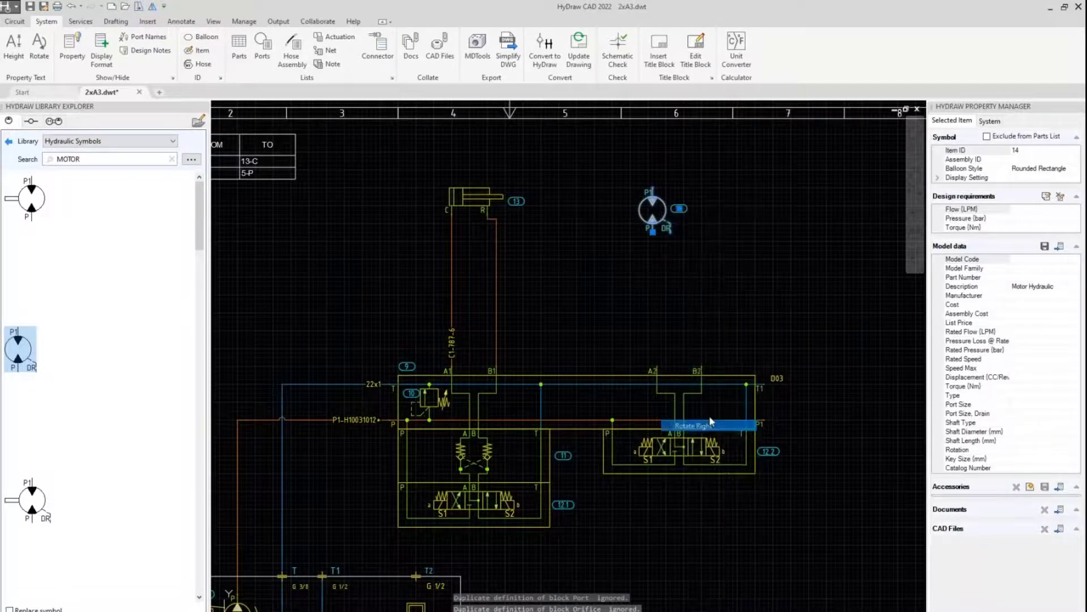
pyautogui.click(694, 425)
# Step: Connect the motor's DR port to reservoir port T1 with a drain line
pyautogui.click(15, 21)
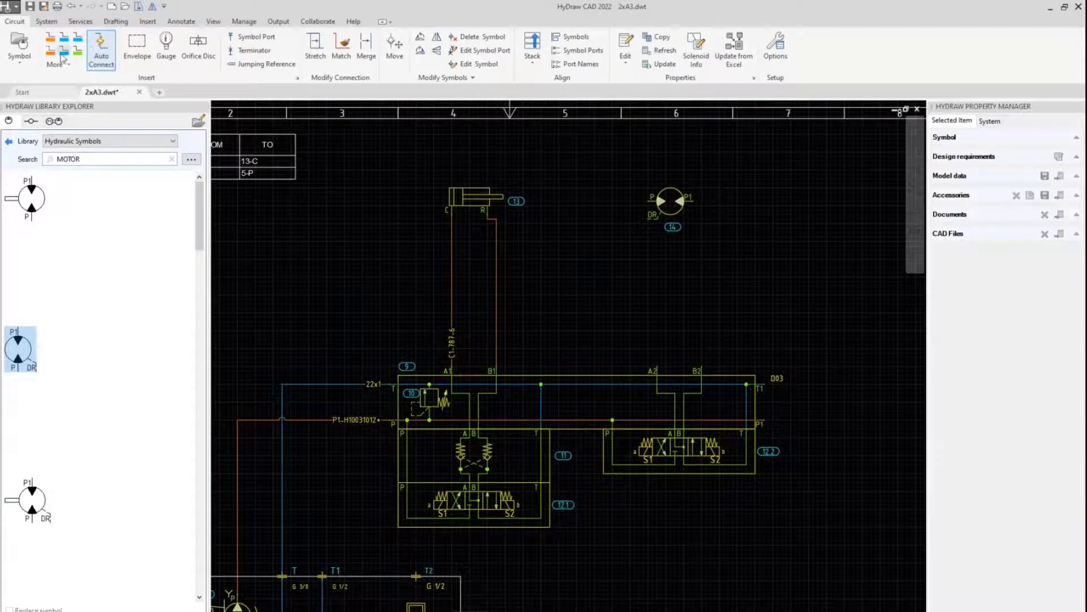
pyautogui.click(648, 218)
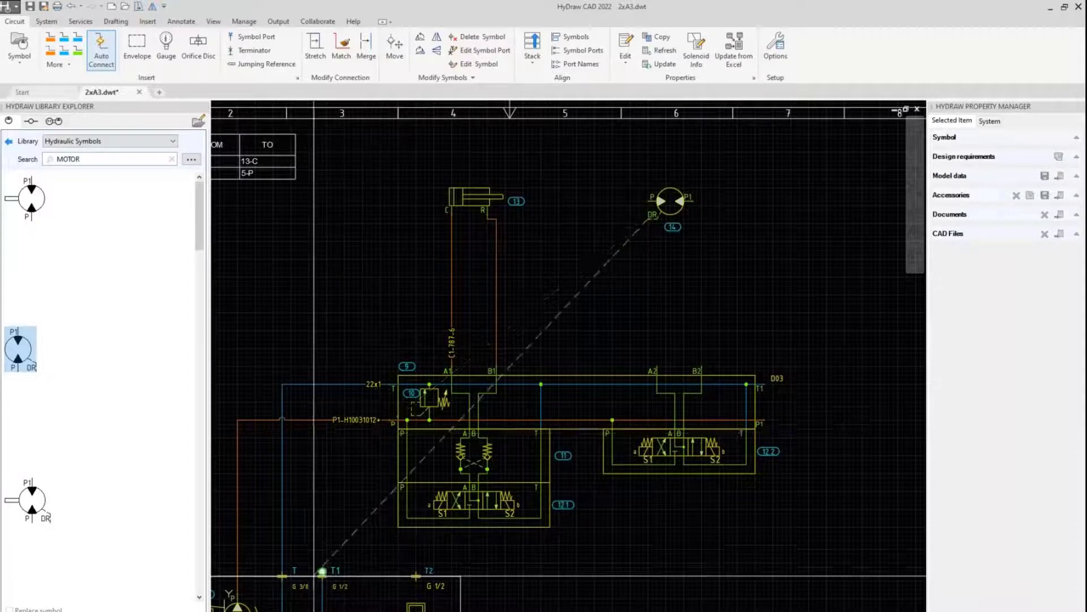
pyautogui.click(322, 571)
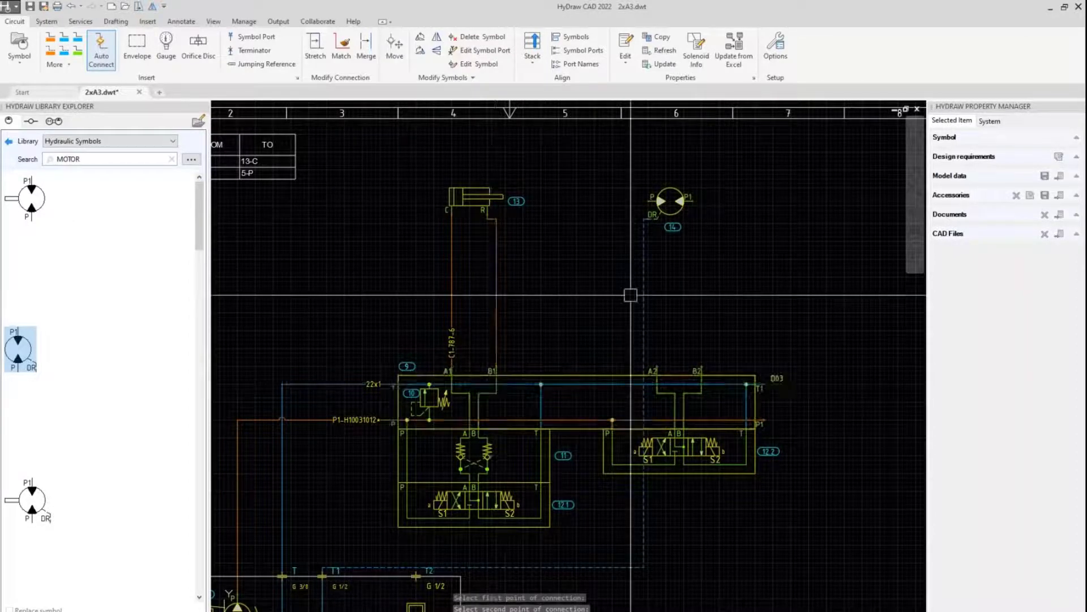
# Step: Stretch the drain line's horizontal run from just above the reservoir up to the level of the motor's DR port
pyautogui.click(315, 50)
pyautogui.click(567, 567)
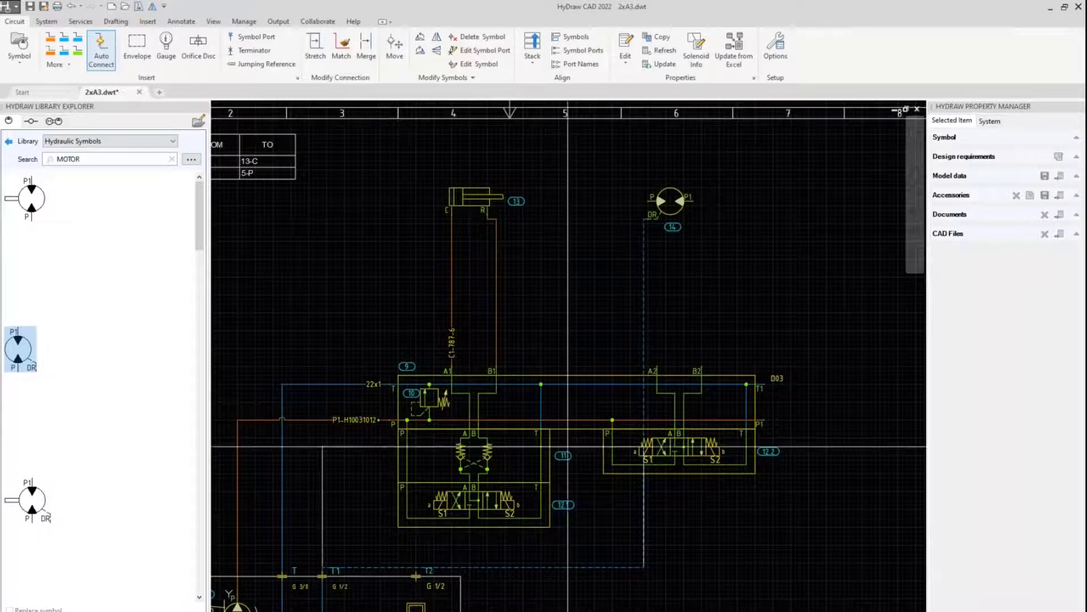
pyautogui.click(566, 220)
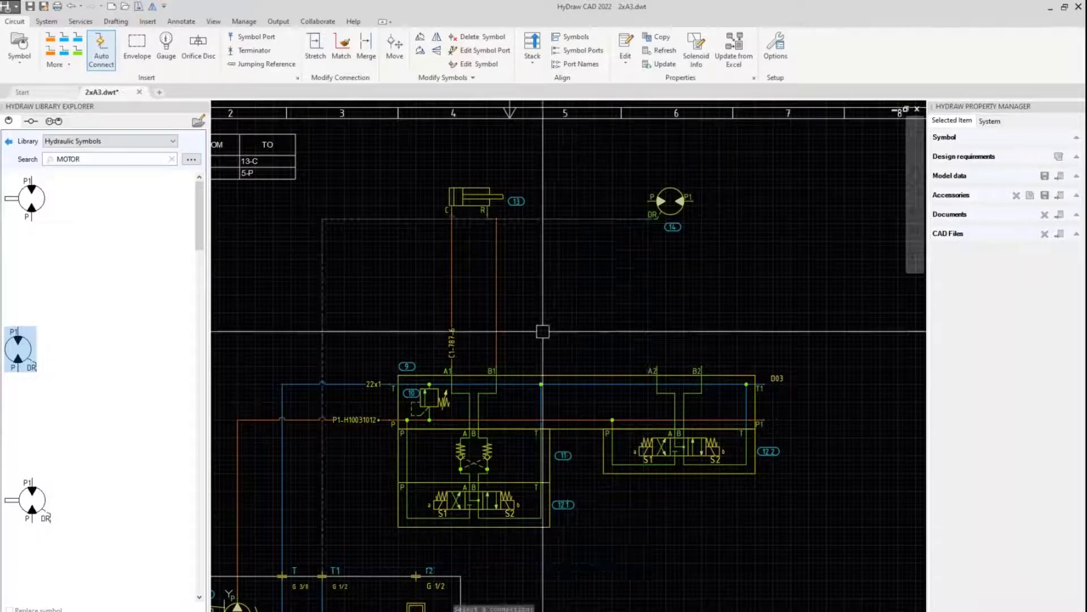
# Step: Move cylinder 13 straight up, clear of the drain line crossing beneath its ports
pyautogui.scroll(5, 493, 186)
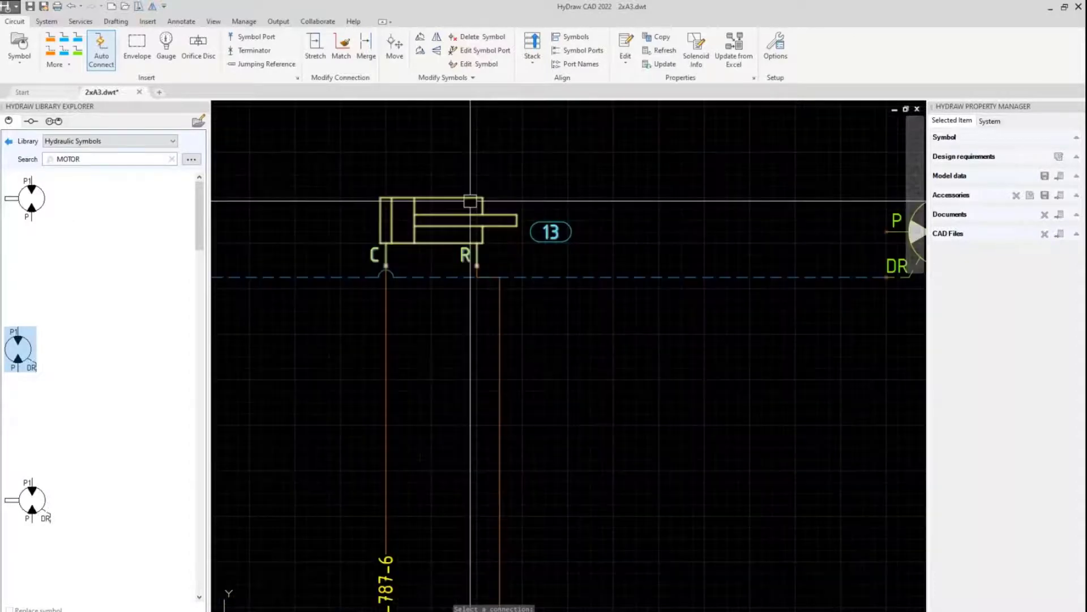
pyautogui.click(386, 273)
pyautogui.press('Escape')
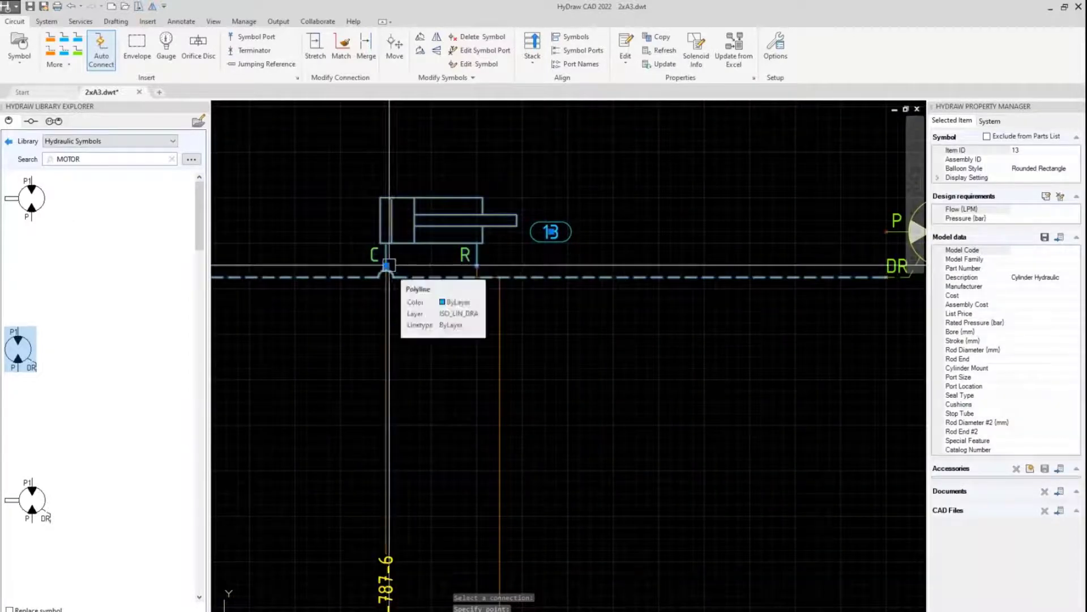
pyautogui.moveTo(391, 267); pyautogui.dragTo(399, 184)
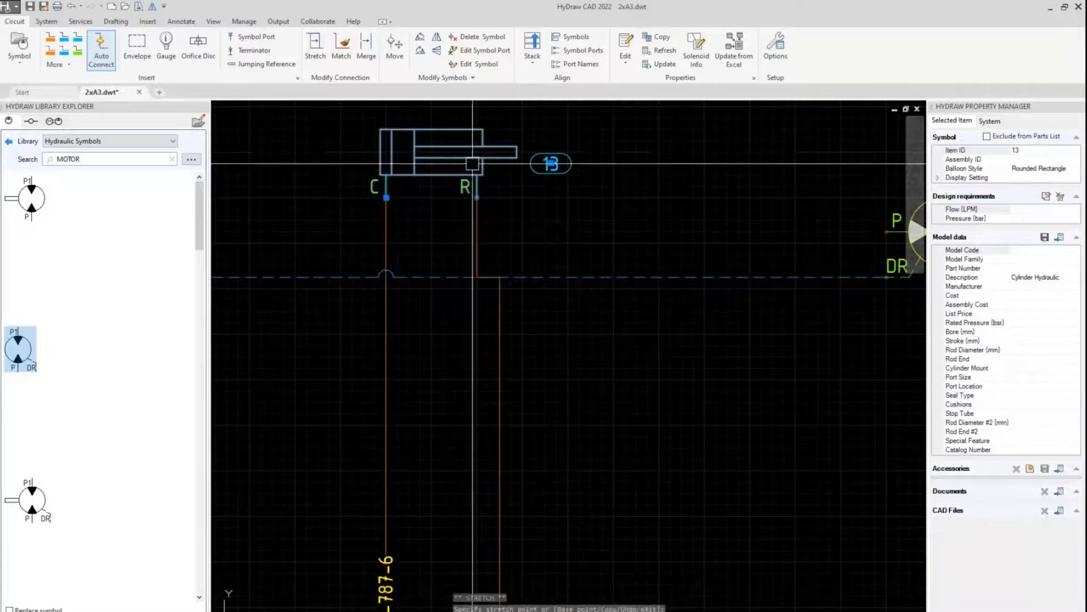
pyautogui.press('Escape')
pyautogui.press('Escape')
# Step: Stretch the drain line's horizontal run down to slightly below the motor's DR port
pyautogui.scroll(-4, 568, 276)
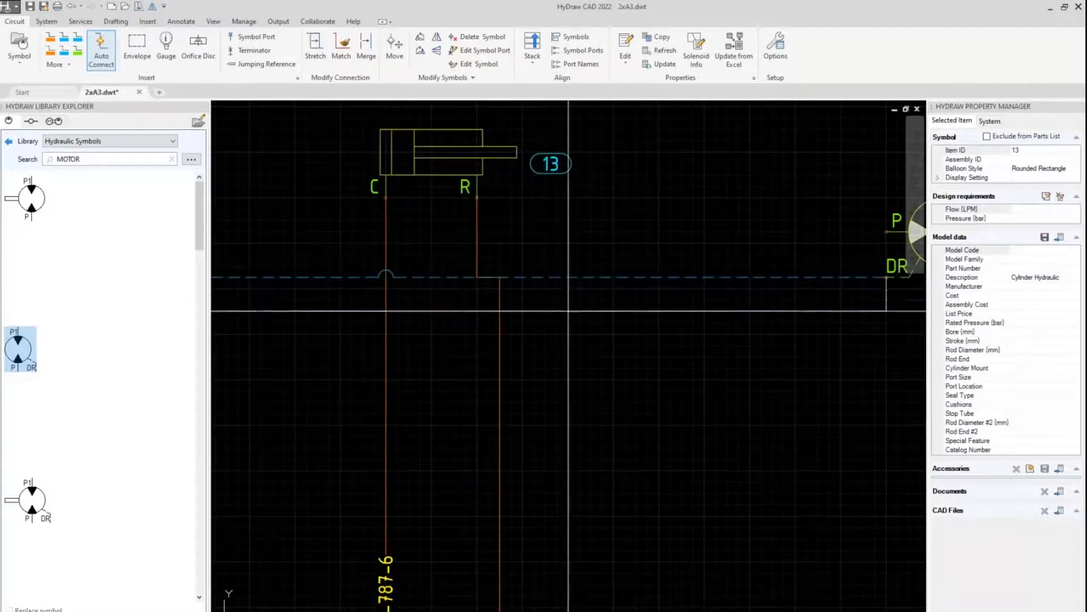
pyautogui.scroll(-1, 600, 272)
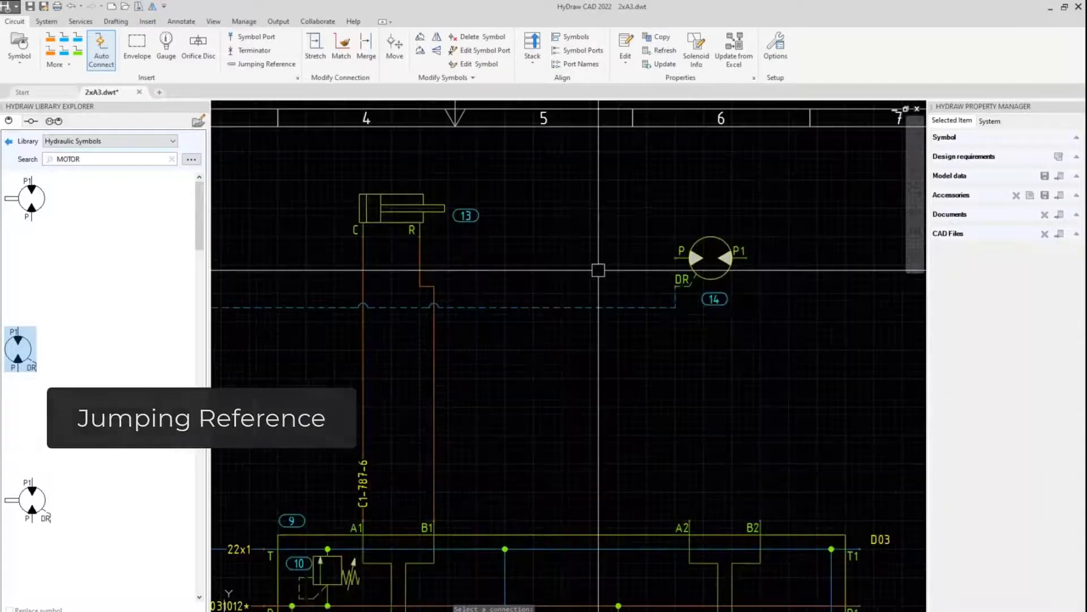
# Step: Break the motor's drain line with a jumping reference named DR1, leaving short ends at the motor's DR port and reservoir port T1
pyautogui.scroll(-2, 595, 267)
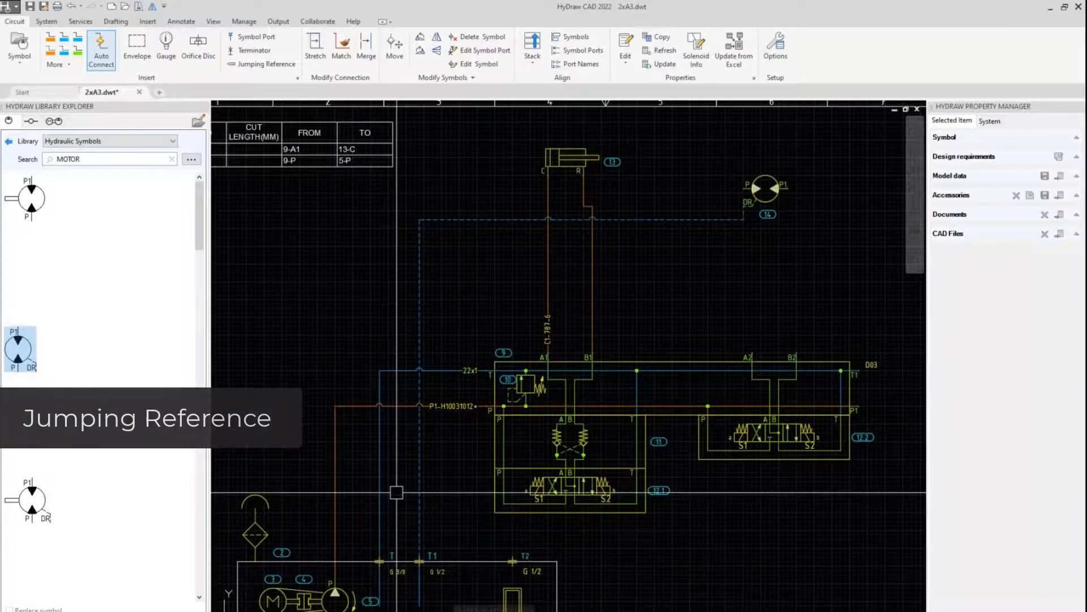
pyautogui.scroll(-2, 502, 390)
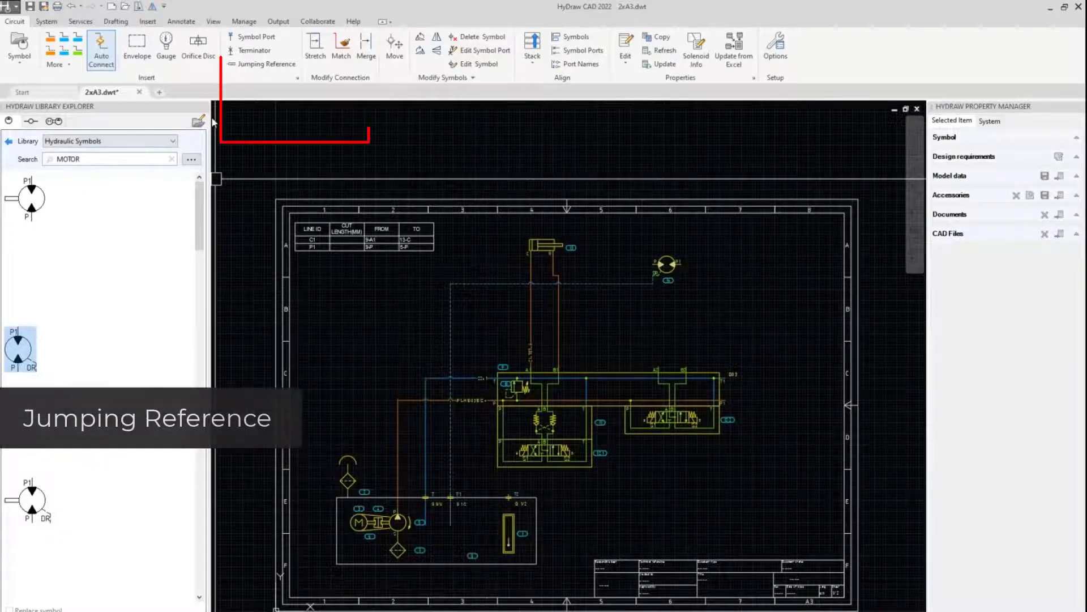
pyautogui.click(256, 66)
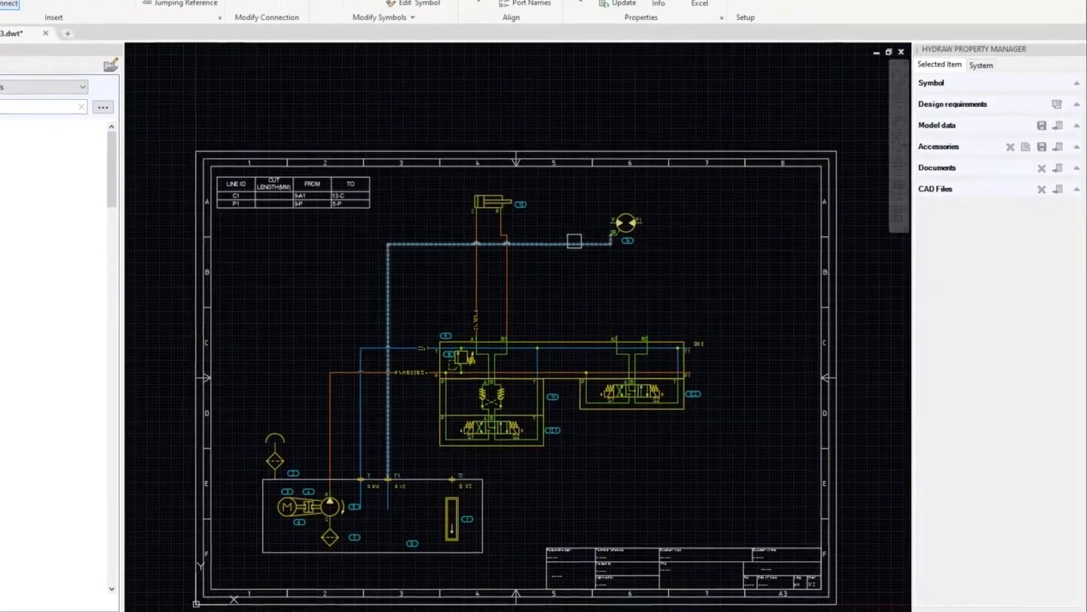
pyautogui.click(574, 241)
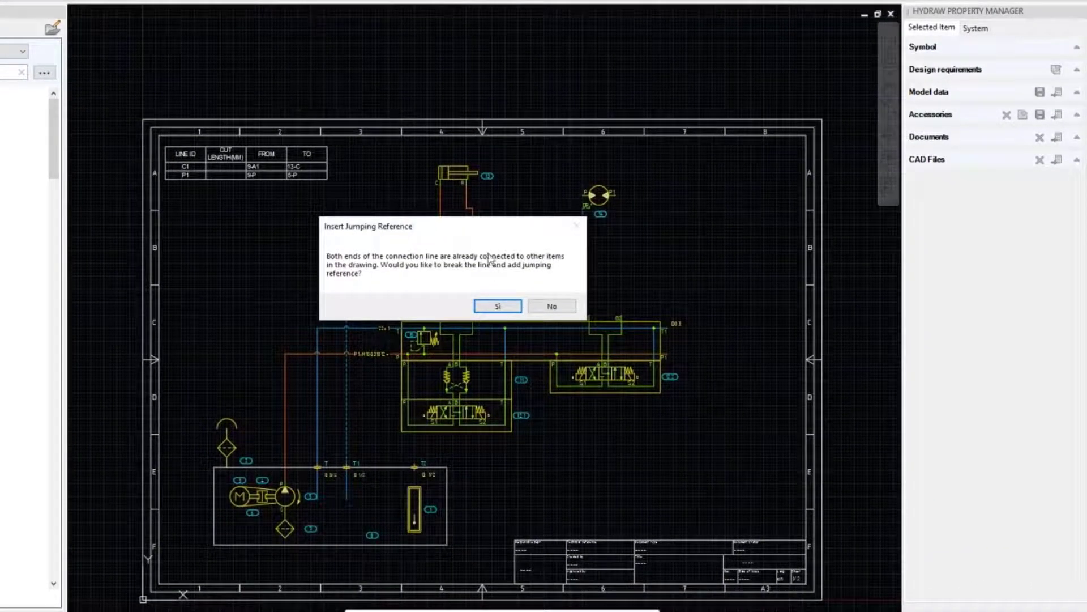
pyautogui.click(499, 306)
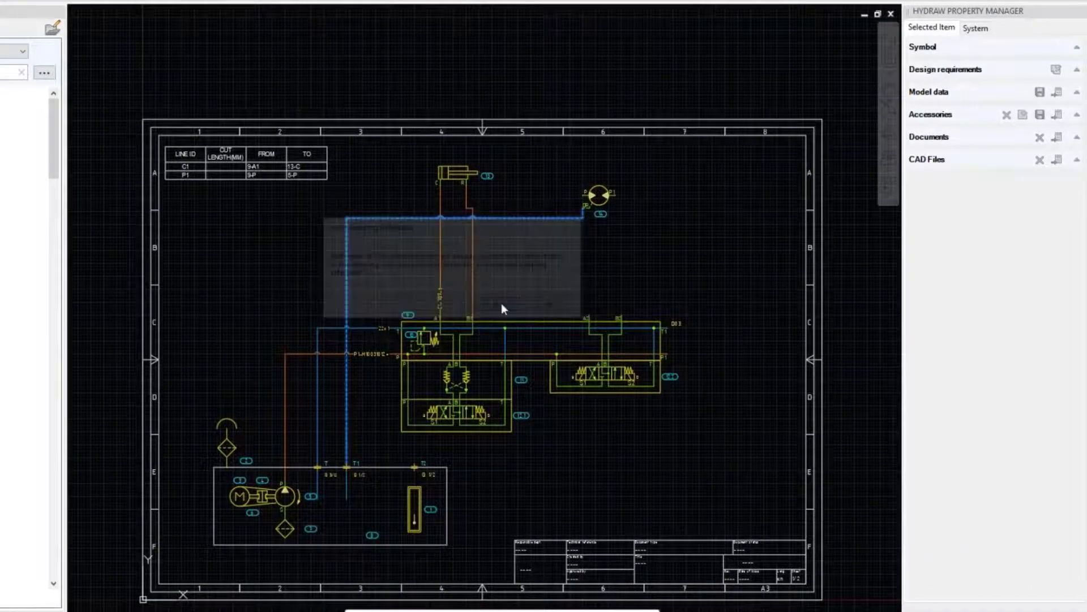
pyautogui.click(561, 215)
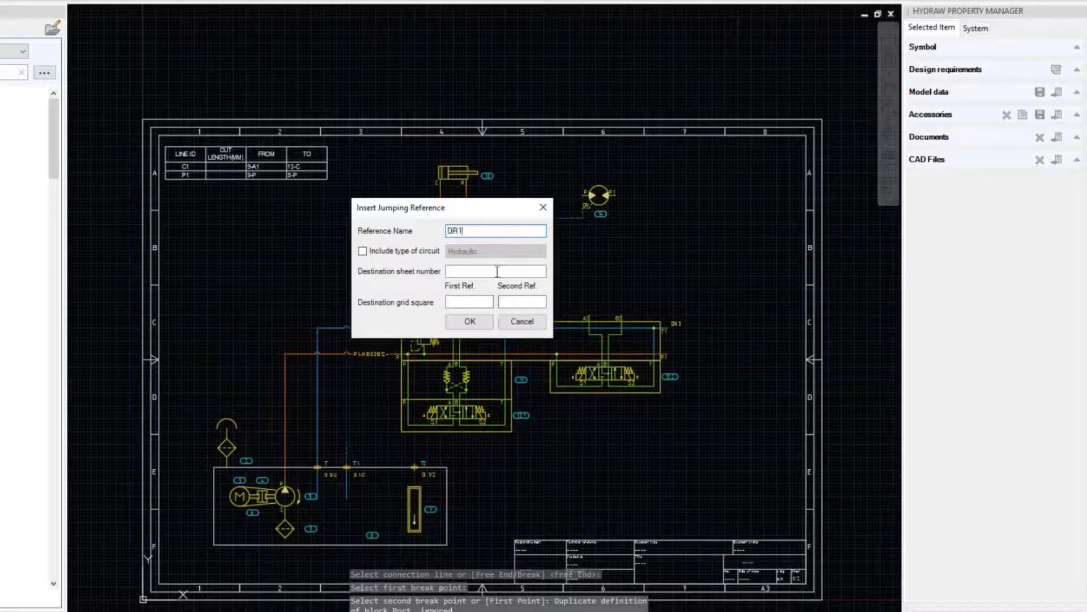
pyautogui.click(474, 321)
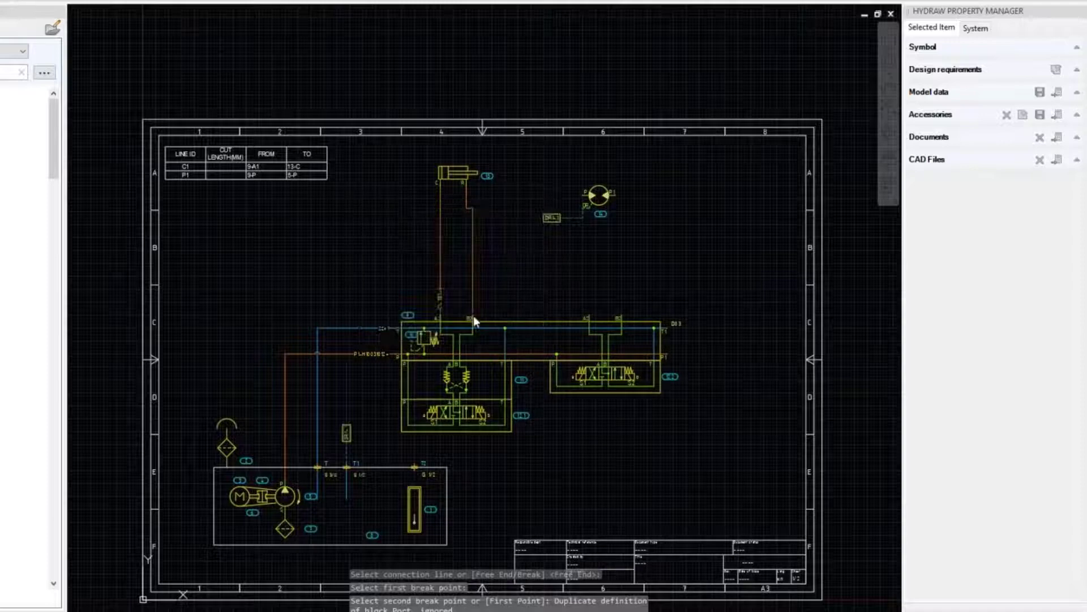
# Step: Connect motor 14's port P to manifold port A2 and its port P1 to manifold port B2
pyautogui.scroll(5, 348, 444)
pyautogui.scroll(-2, 473, 303)
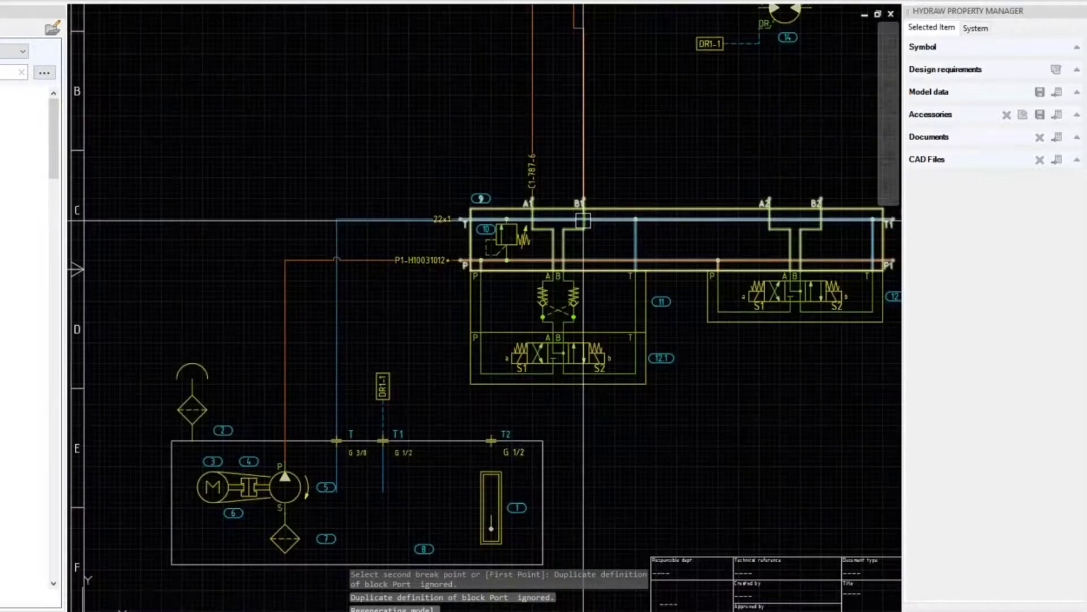
pyautogui.moveTo(653, 151); pyautogui.dragTo(451, 294, button='middle')
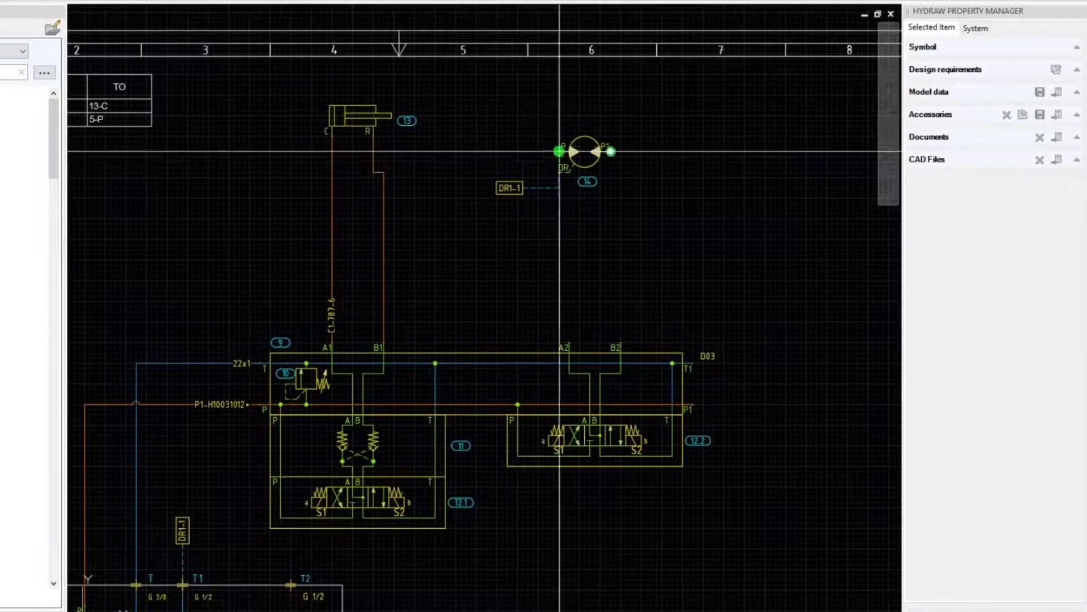
pyautogui.click(560, 171)
pyautogui.click(570, 342)
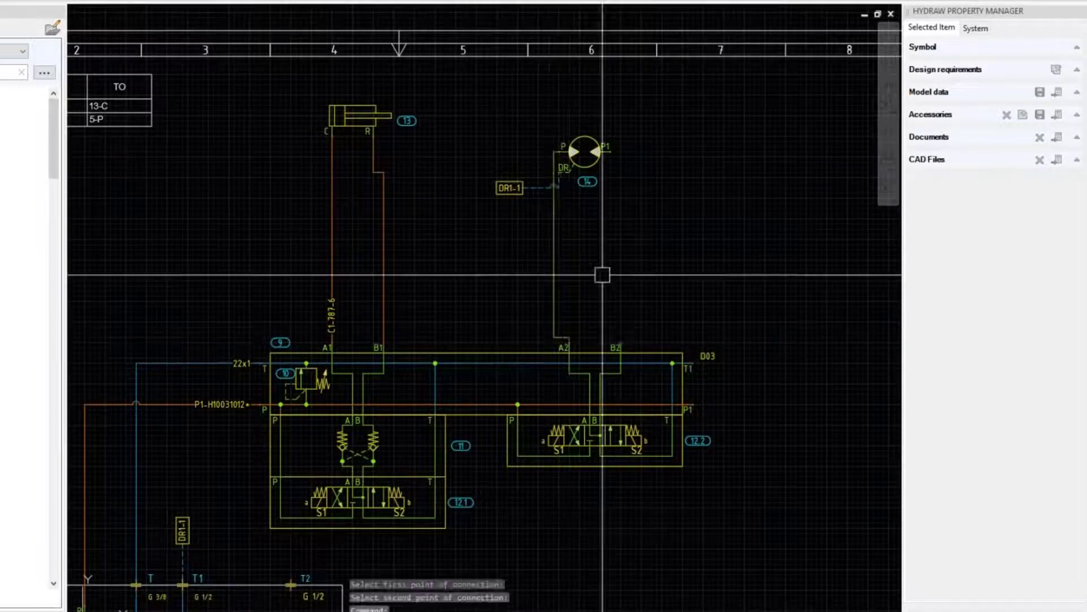
pyautogui.click(610, 151)
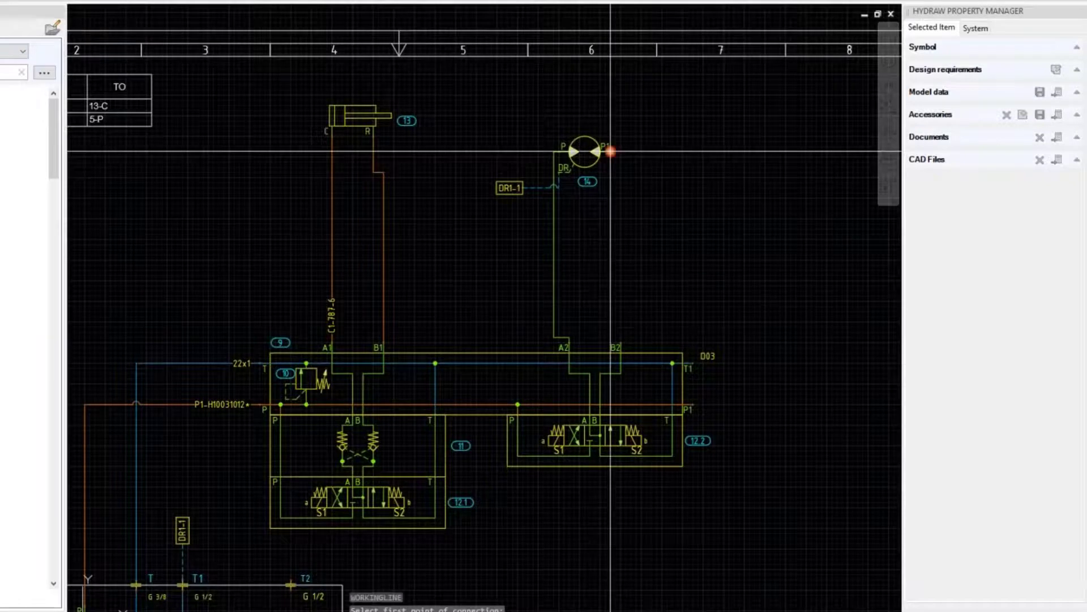
pyautogui.click(621, 347)
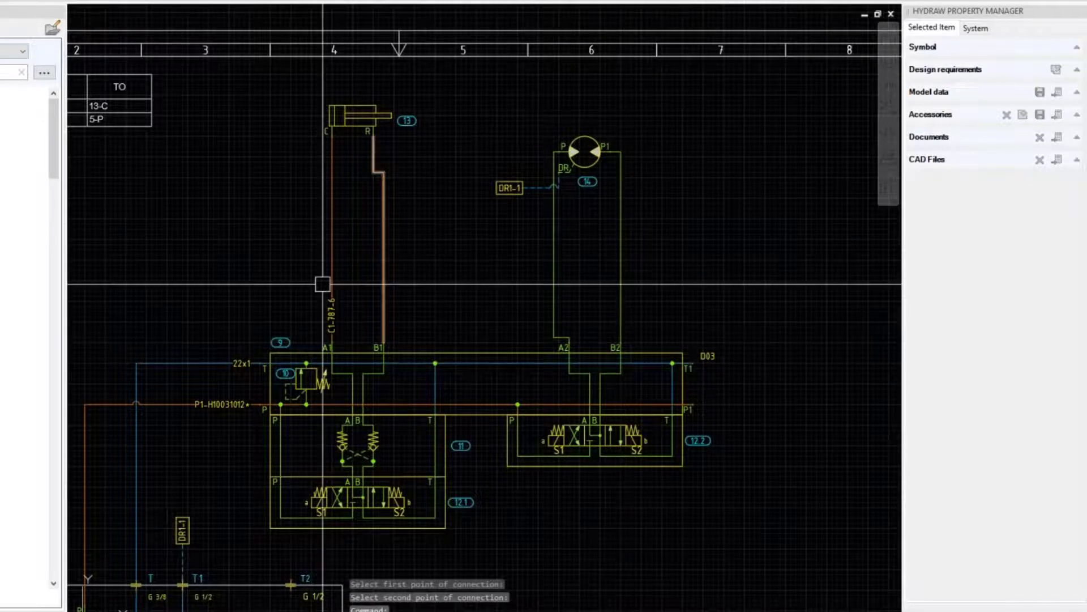
# Step: Shift the C1-787-6 label slightly up along its connection line above port A1
pyautogui.scroll(5, 325, 297)
pyautogui.click(382, 335)
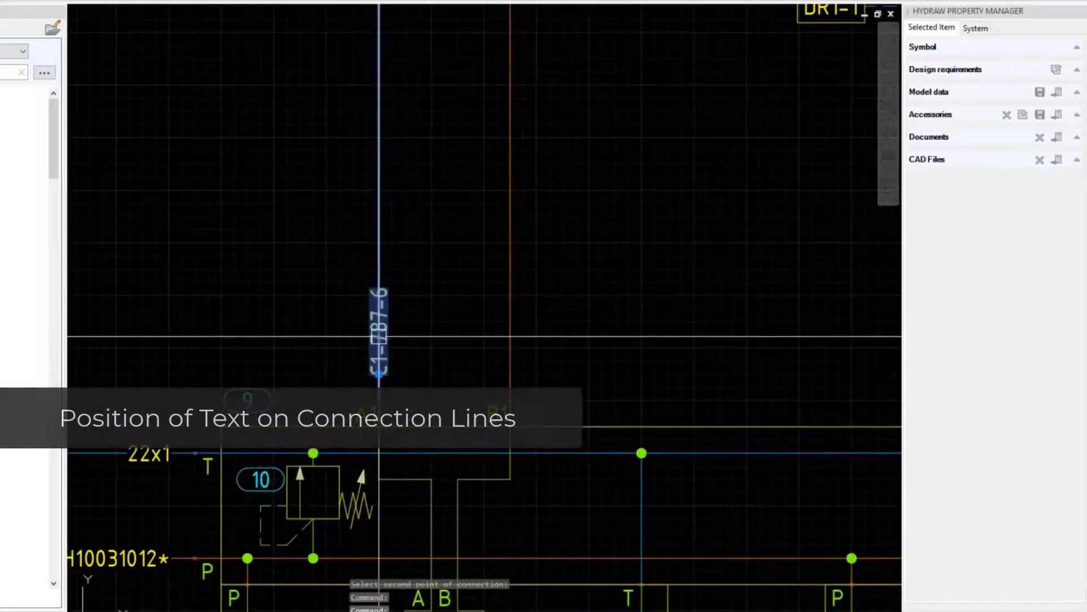
pyautogui.click(379, 374)
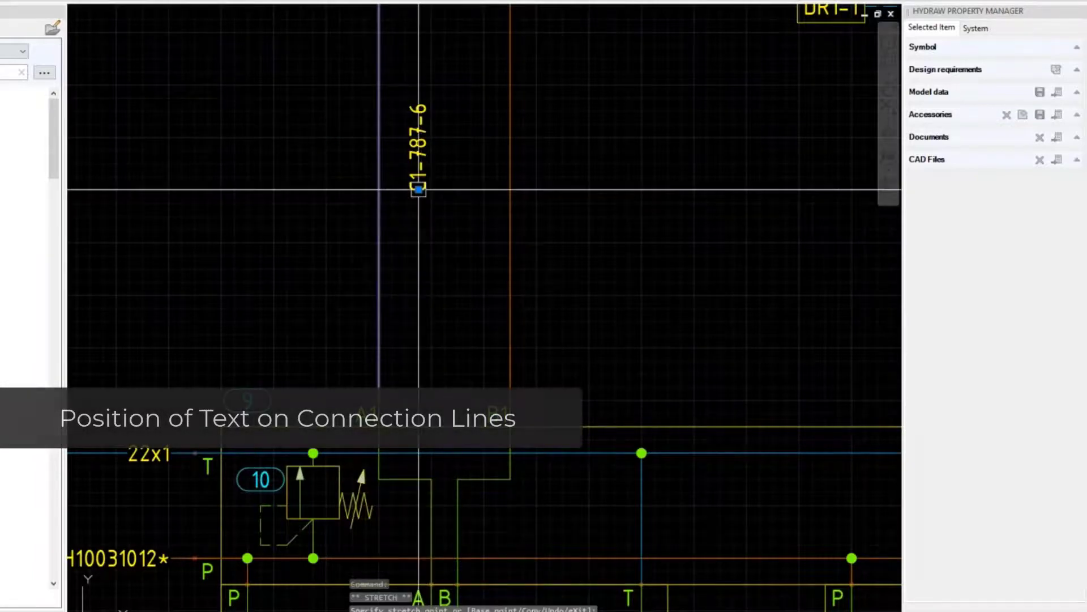
pyautogui.click(378, 342)
pyautogui.scroll(-2, 415, 276)
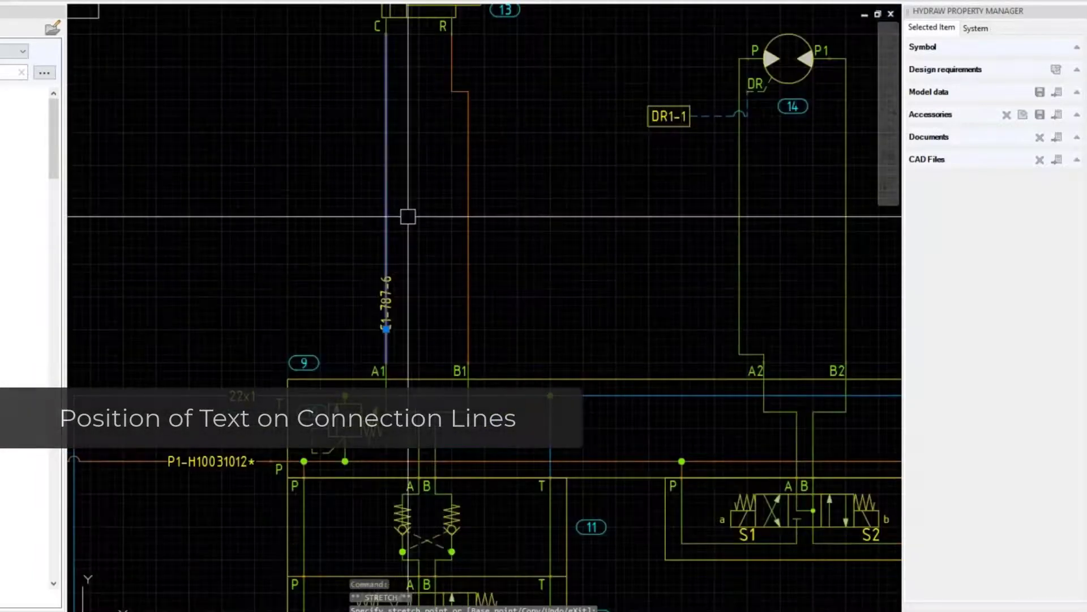
pyautogui.press('Escape')
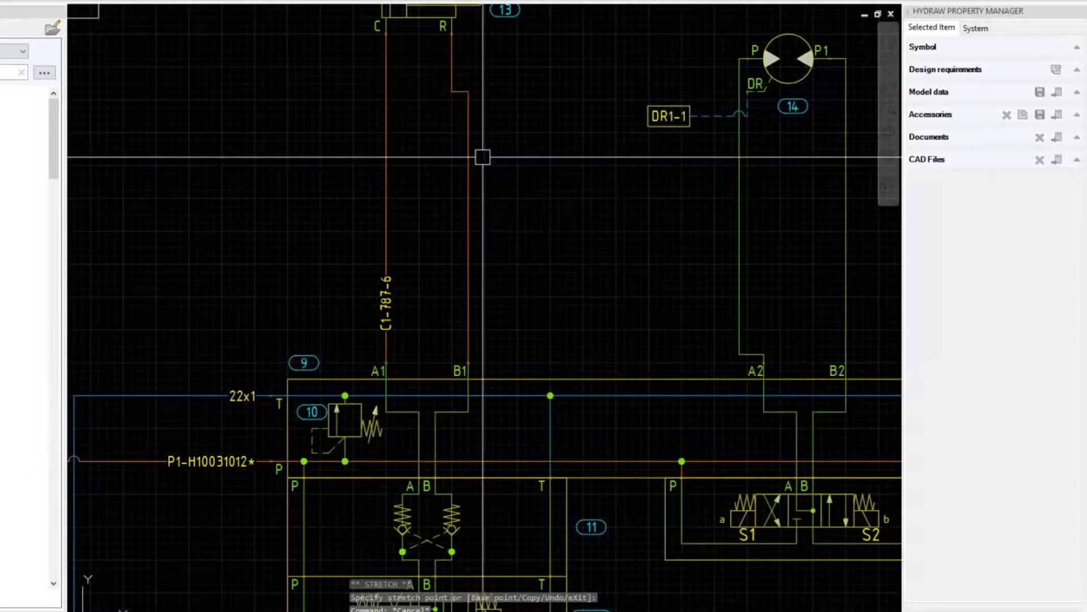
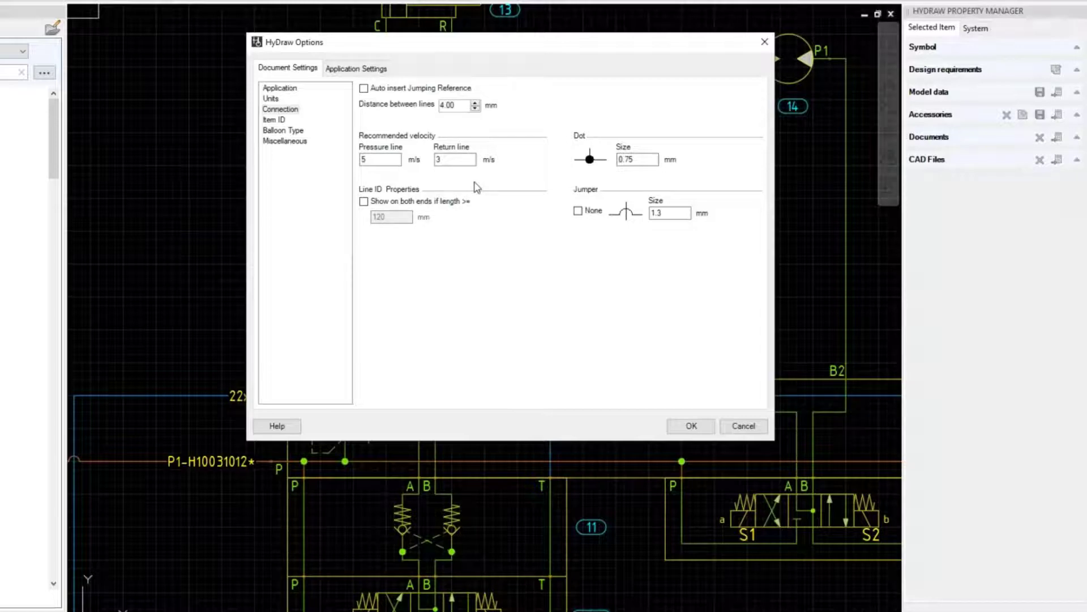
# Step: Accept the connection options and stretch line C1's vertical run to the left and back in line with port A1
pyautogui.click(691, 425)
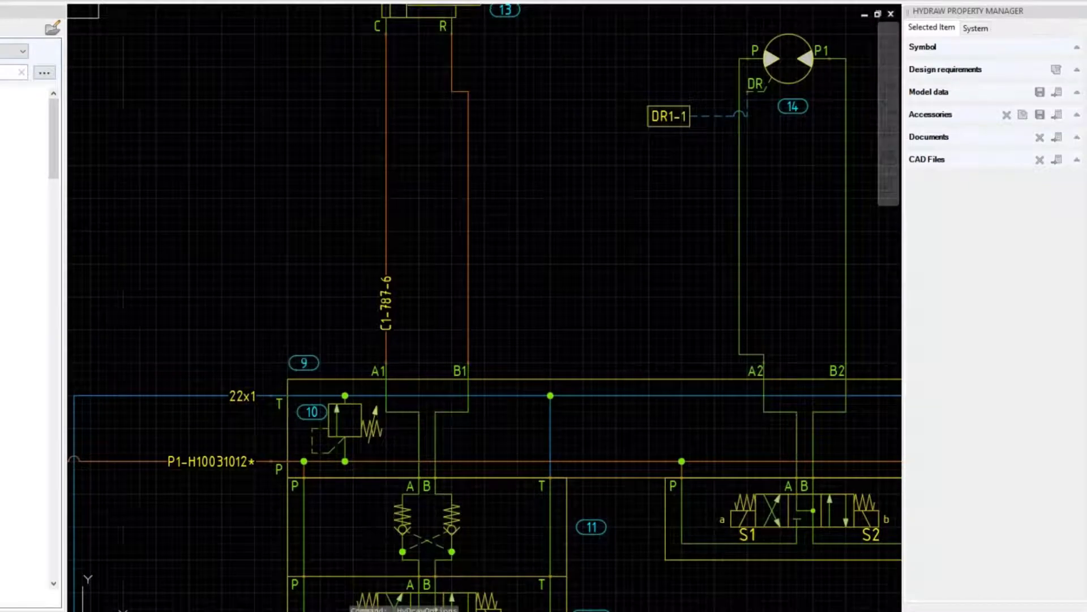
pyautogui.click(386, 215)
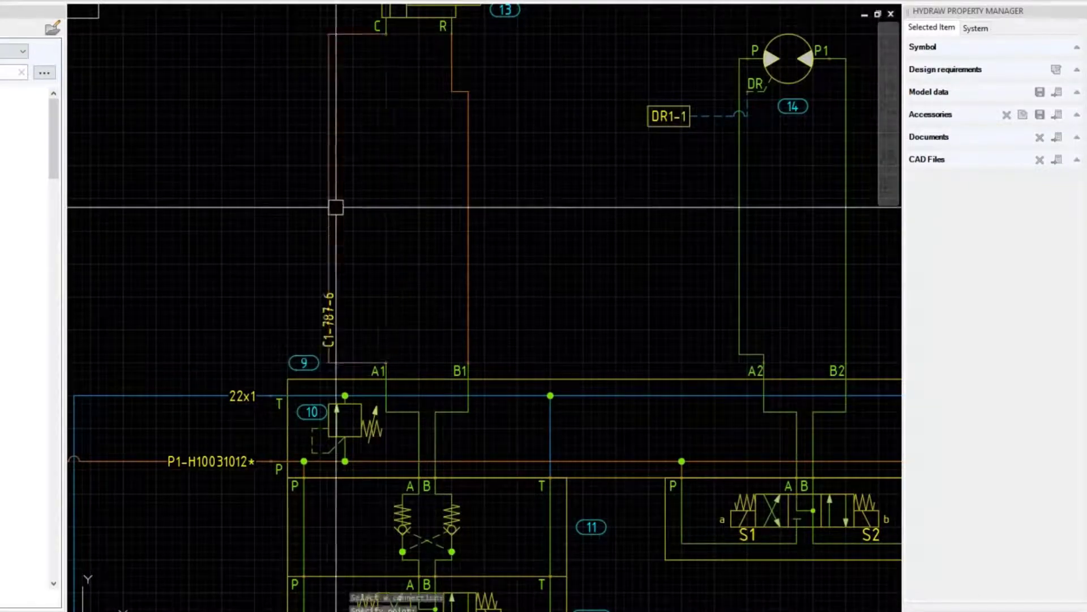
pyautogui.click(419, 215)
pyautogui.click(423, 227)
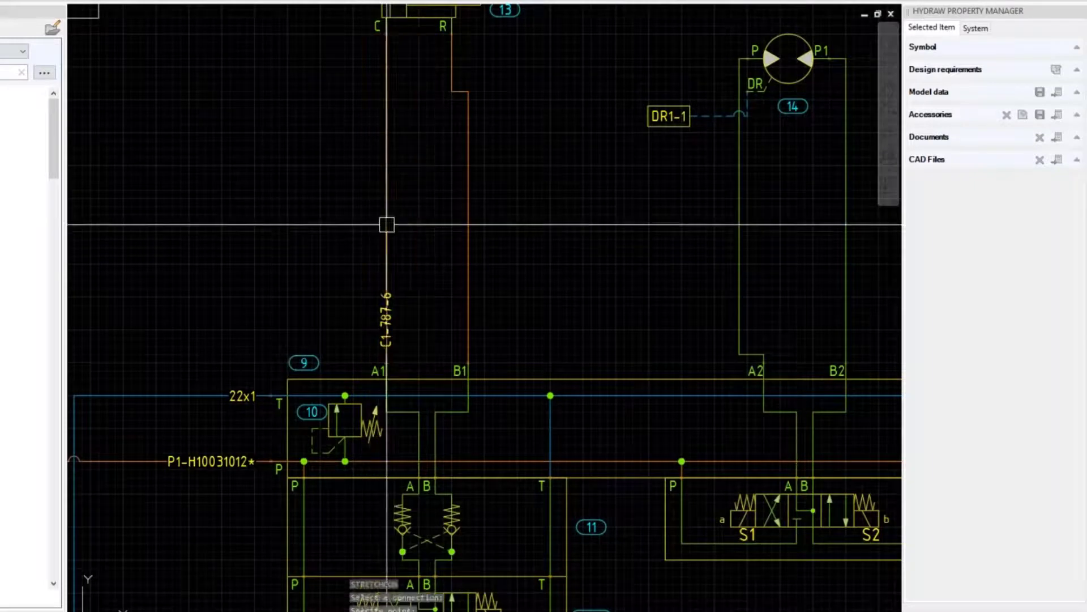
# Step: Move the C1-787-6 label up its connection line to just below cylinder port C
pyautogui.click(388, 334)
pyautogui.click(386, 344)
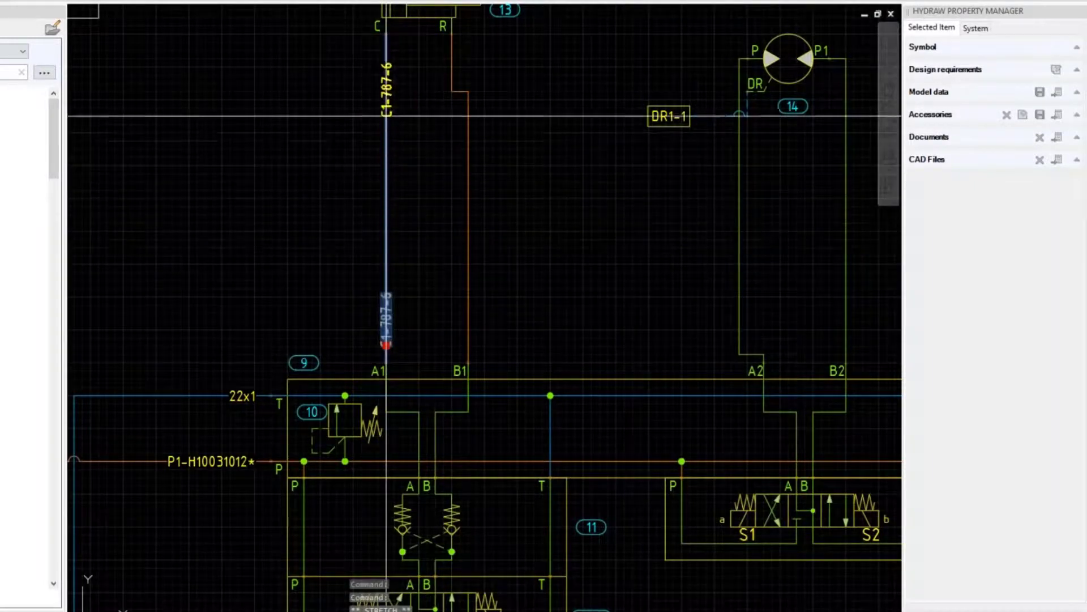
pyautogui.click(386, 107)
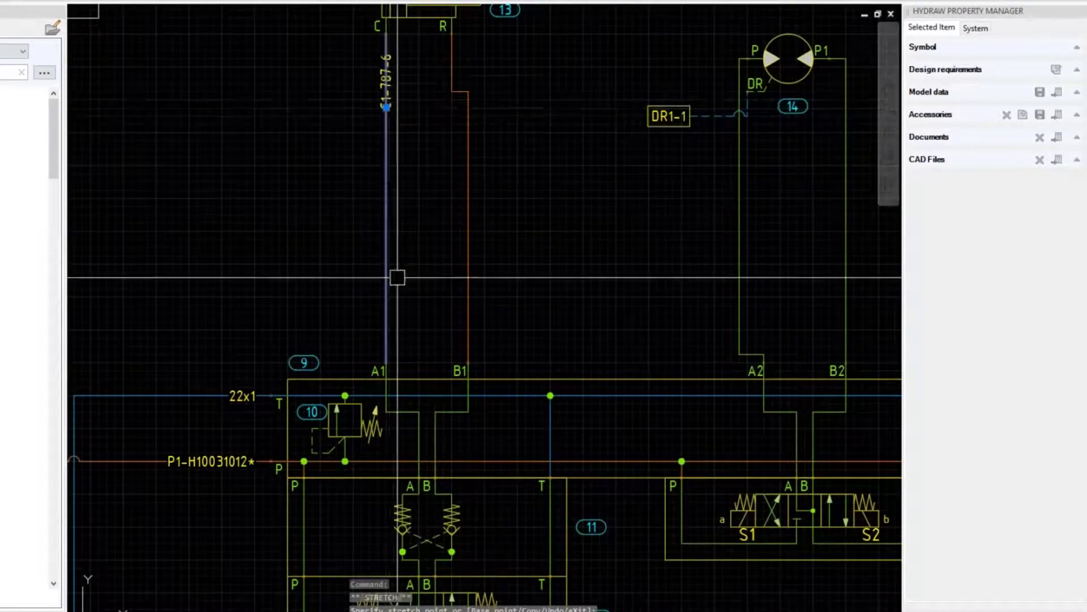
pyautogui.press('Escape')
# Step: Stretch line C1's vertical run well to the left and raise its lower horizontal run to about halfway between the manifold and the cylinder
pyautogui.click(386, 189)
pyautogui.click(247, 187)
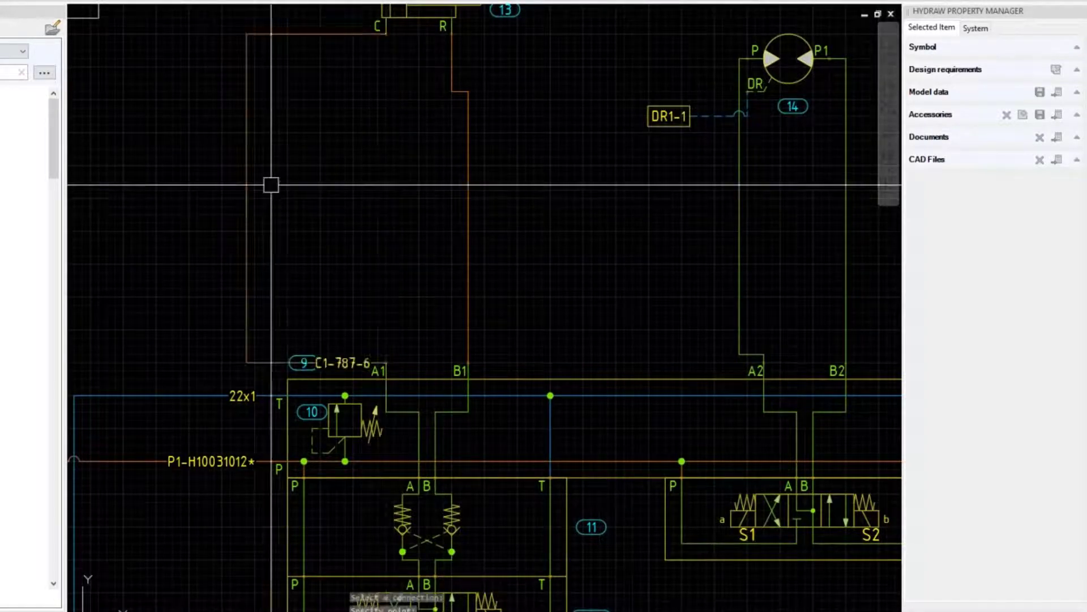
pyautogui.press('Return')
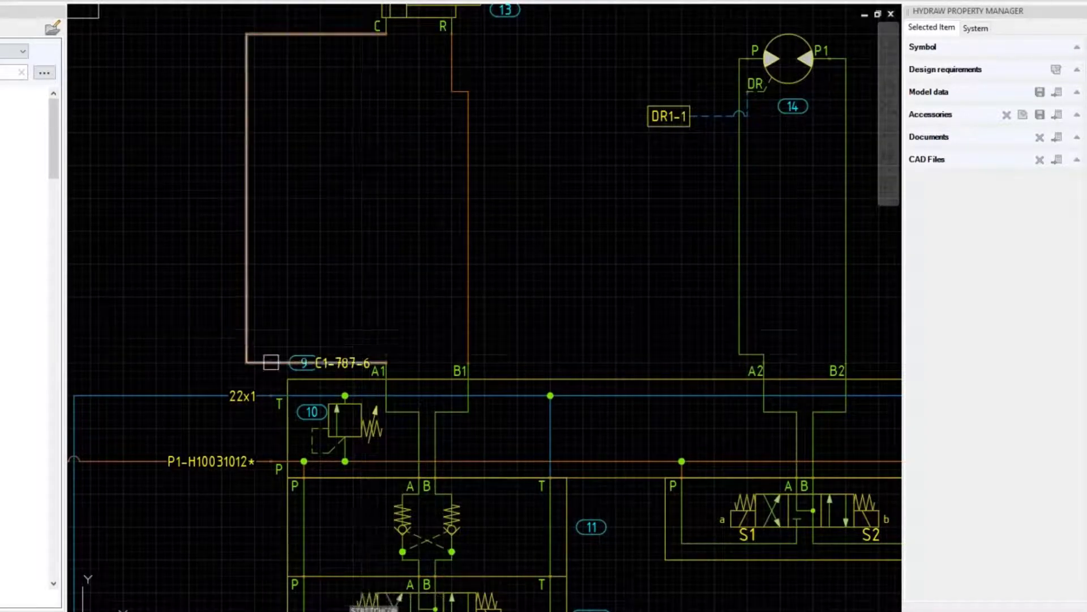
pyautogui.click(272, 362)
pyautogui.click(453, 215)
pyautogui.press('Return')
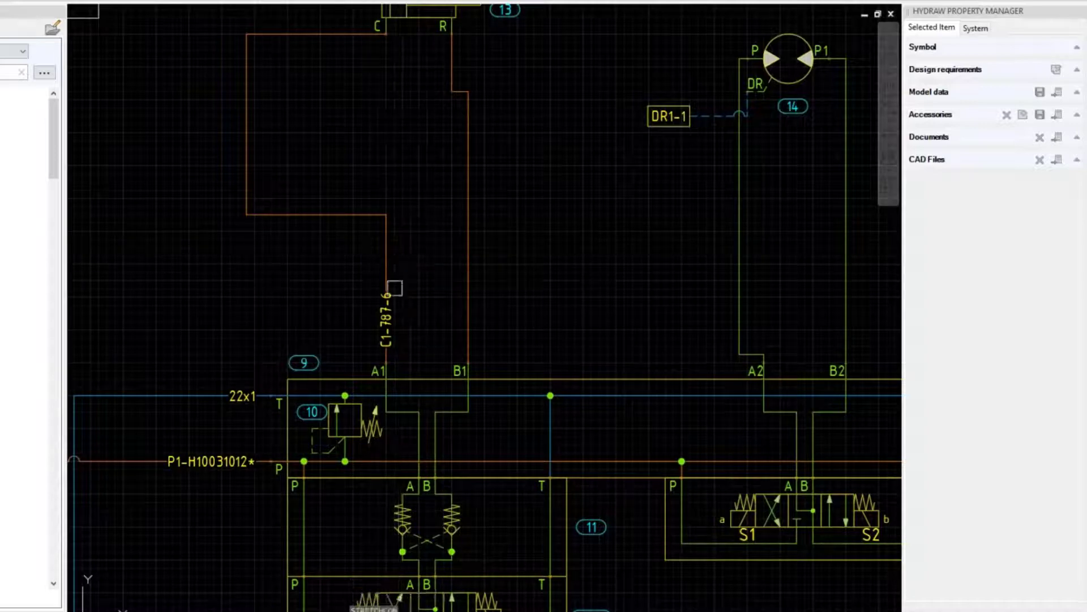
# Step: Stretch line C1's lower vertical run left to balloon 9 and back in line with port A1
pyautogui.click(394, 289)
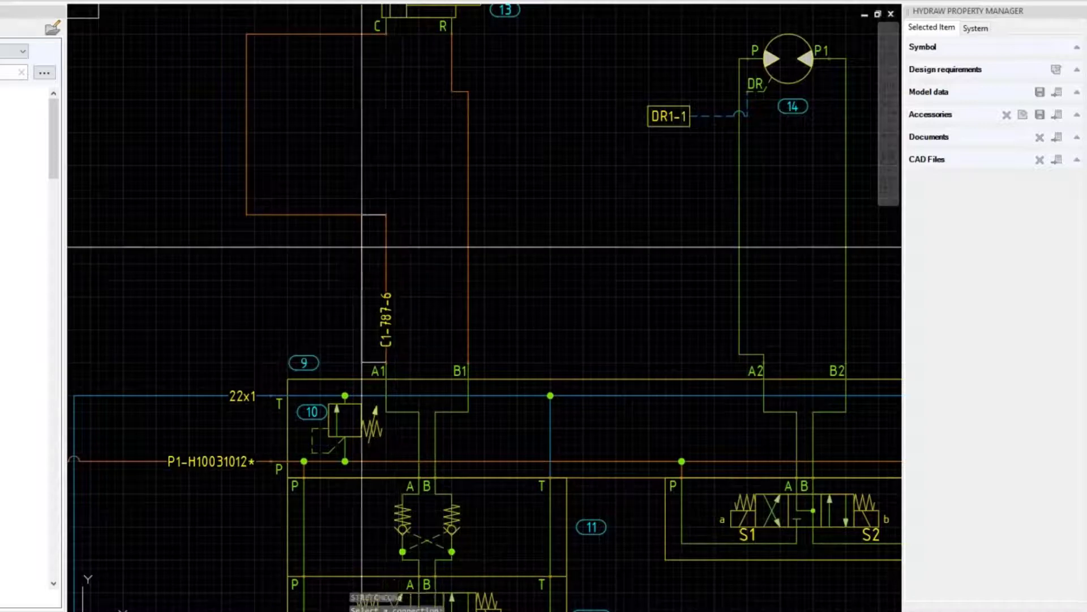
pyautogui.click(297, 323)
pyautogui.press('Return')
pyautogui.click(304, 263)
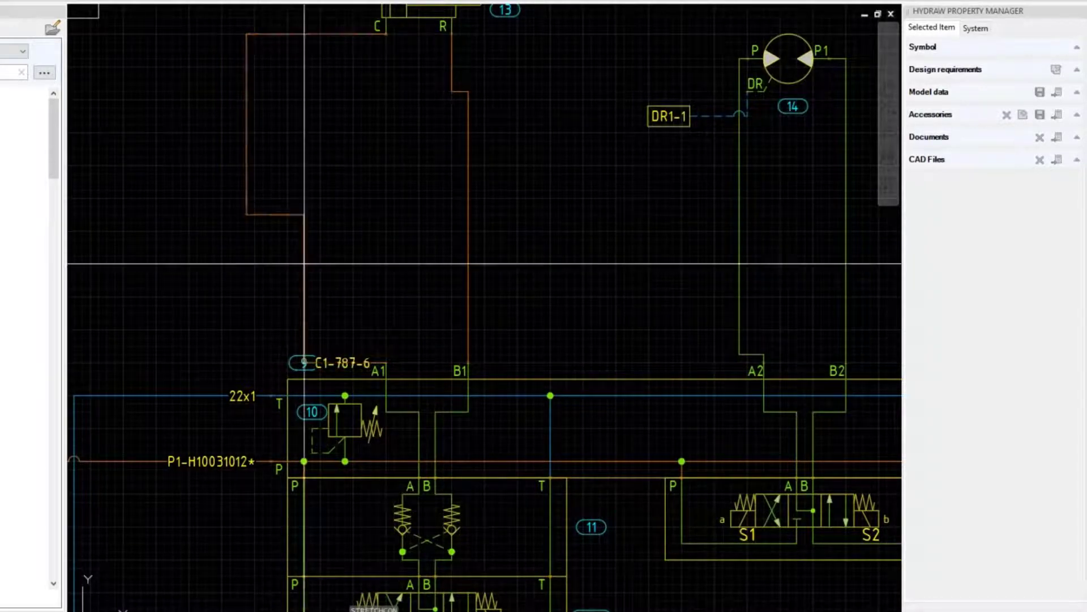
pyautogui.click(386, 256)
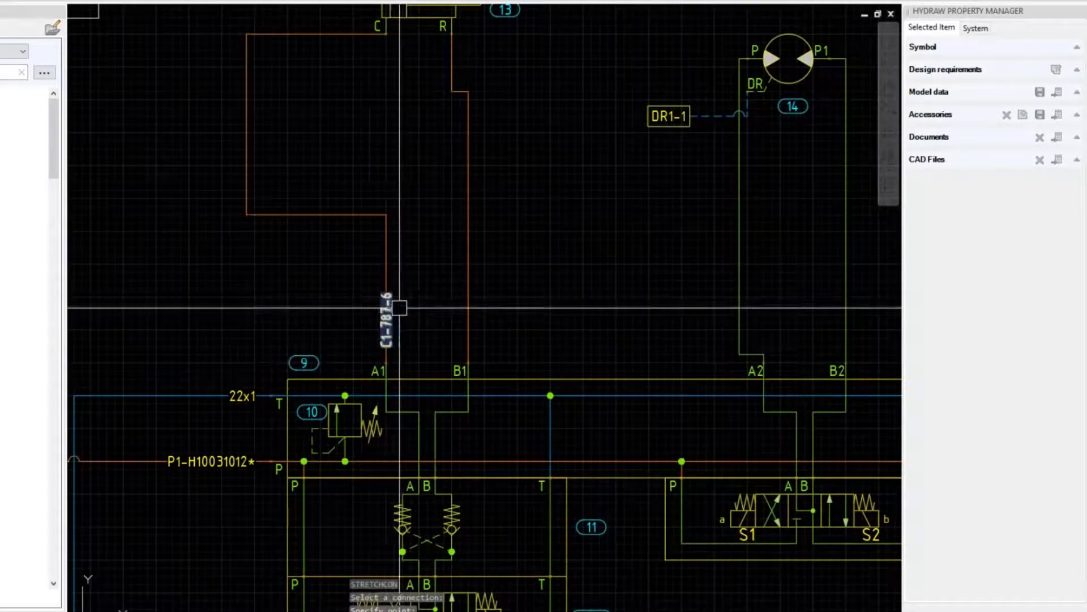
# Step: Stretch line C1's upper vertical run farther left and raise the horizontal run below it closer to the cylinder
pyautogui.press('Return')
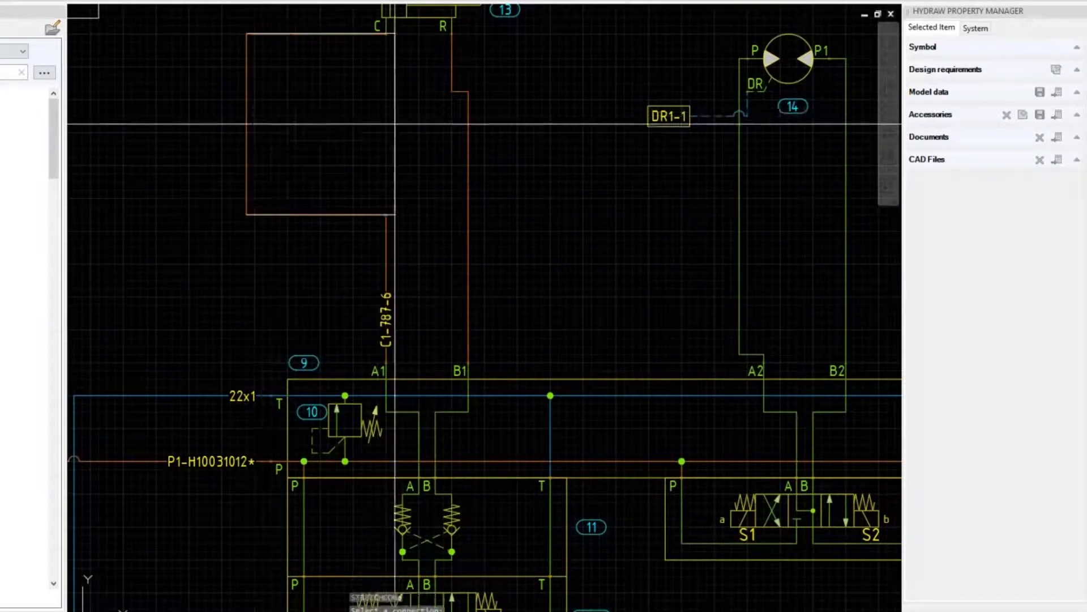
pyautogui.click(246, 121)
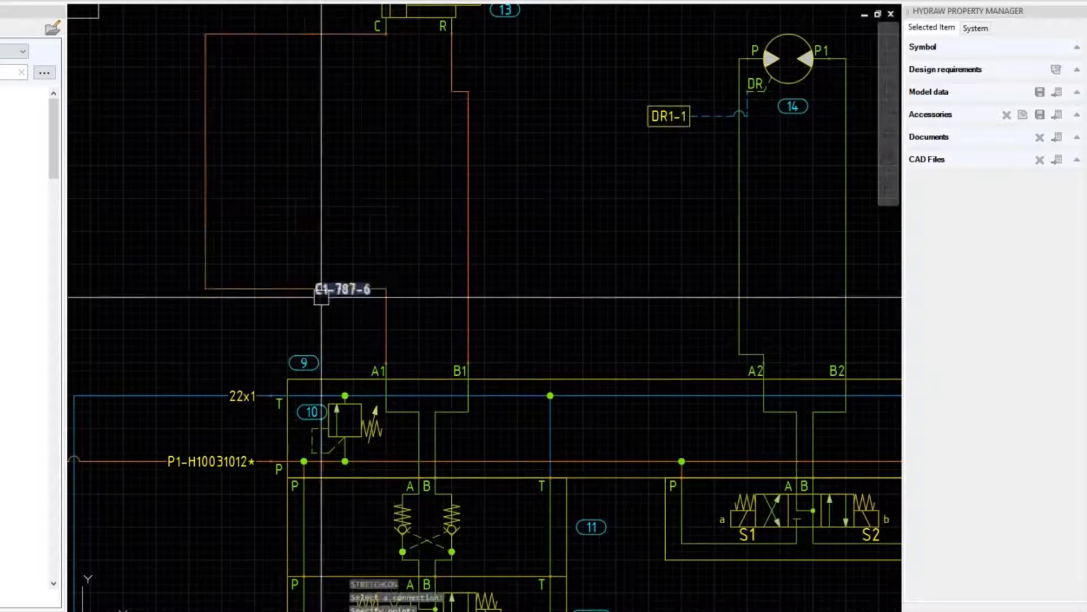
pyautogui.click(303, 165)
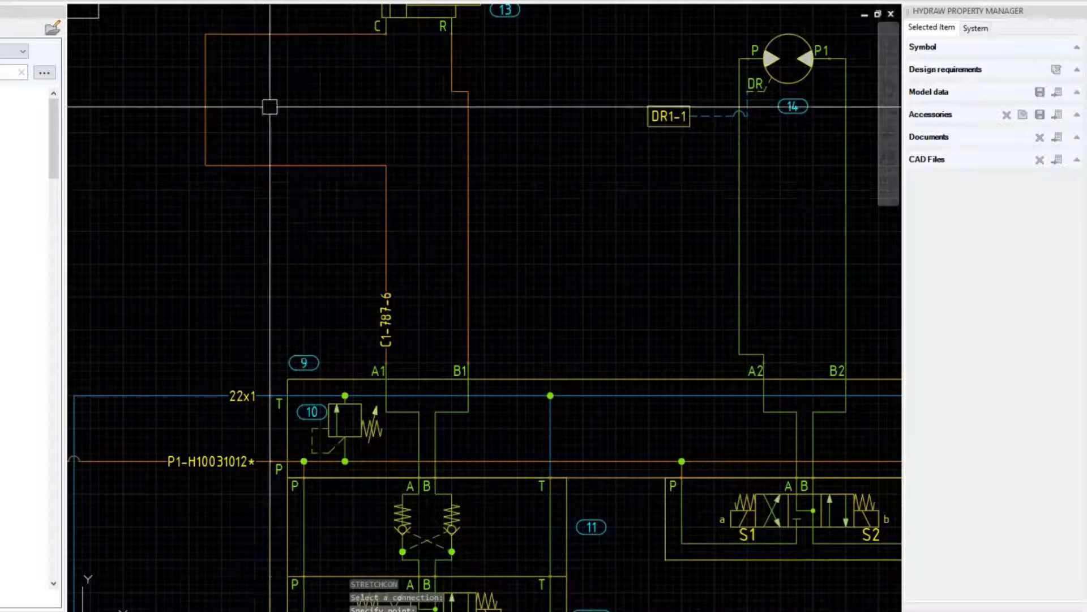
# Step: Straighten line C1 by stretching its upper vertical run back in line with cylinder port C, and inspect its label's position
pyautogui.press('Return')
pyautogui.click(205, 75)
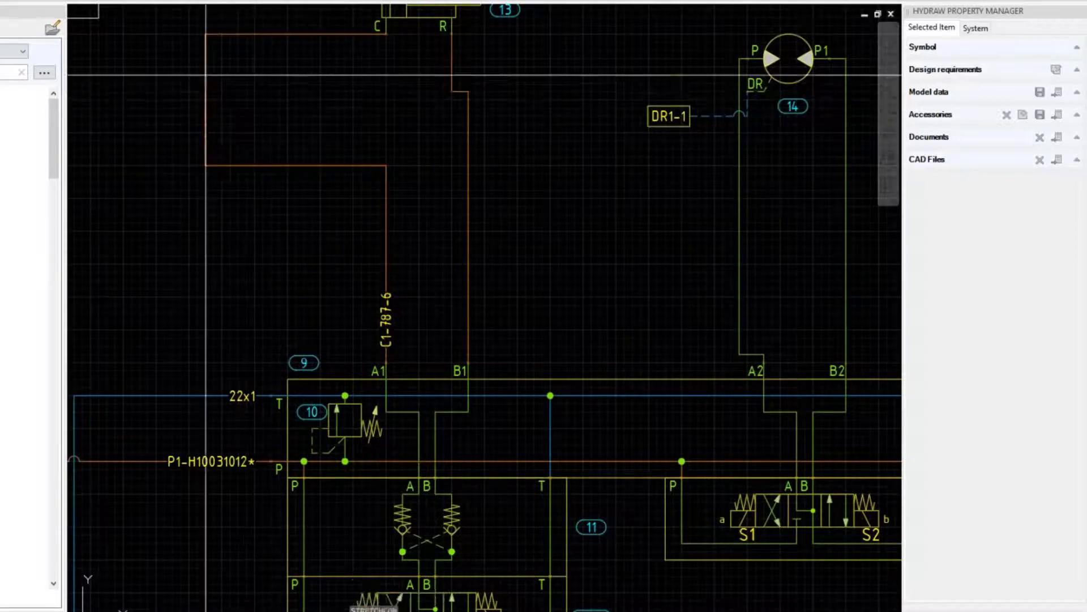
pyautogui.click(386, 77)
pyautogui.click(391, 306)
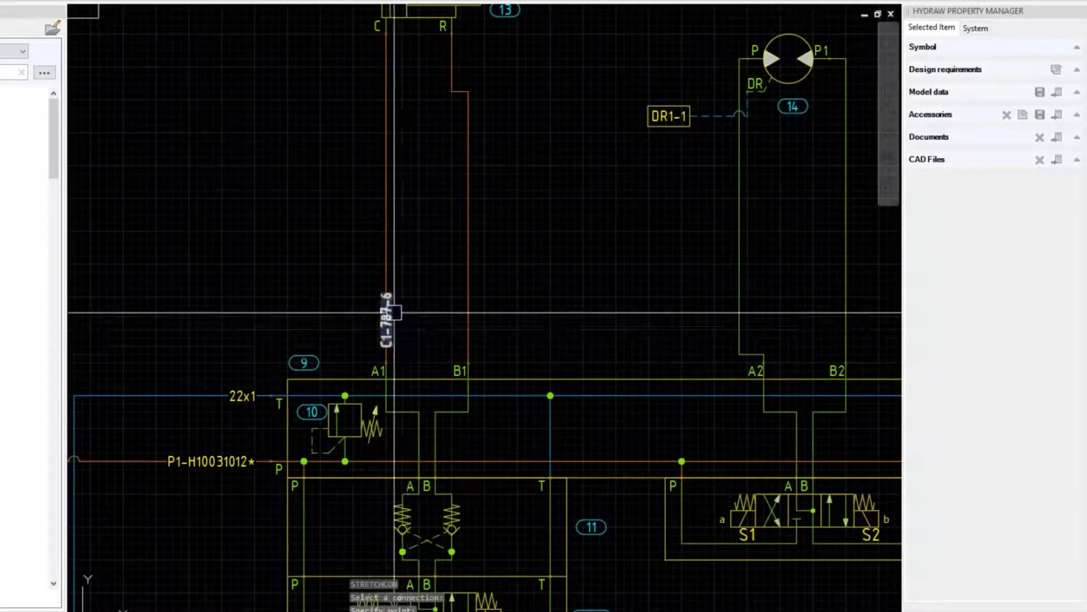
pyautogui.scroll(4, 419, 300)
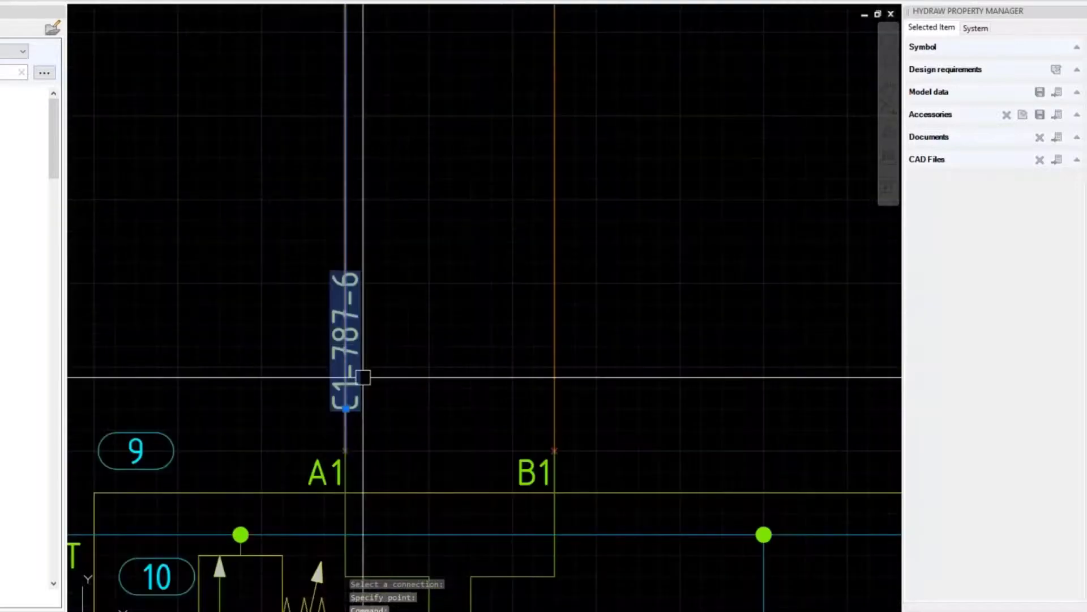
pyautogui.scroll(-2, 359, 376)
pyautogui.scroll(-2, 357, 247)
pyautogui.press('Escape')
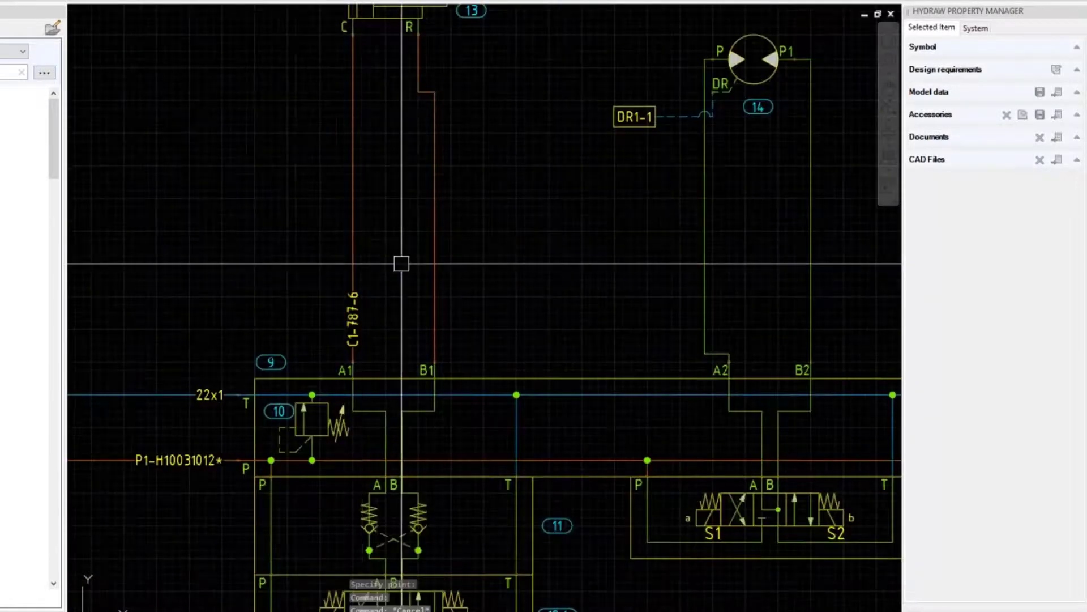
# Step: Move line C1's label away from the line, up and to the left of its vertical run
pyautogui.scroll(-3, 419, 266)
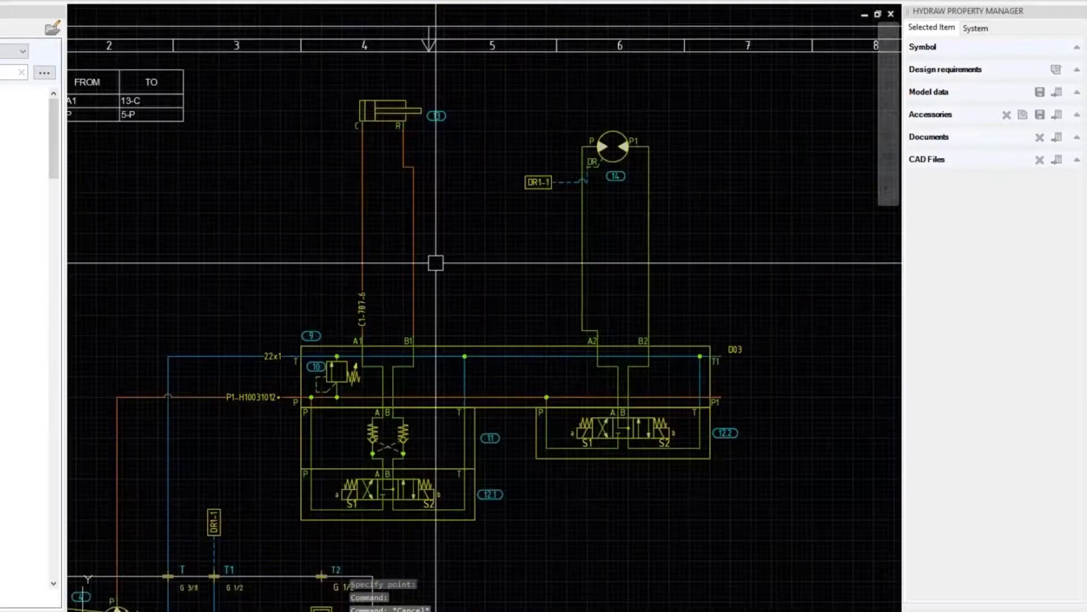
pyautogui.scroll(2, 368, 297)
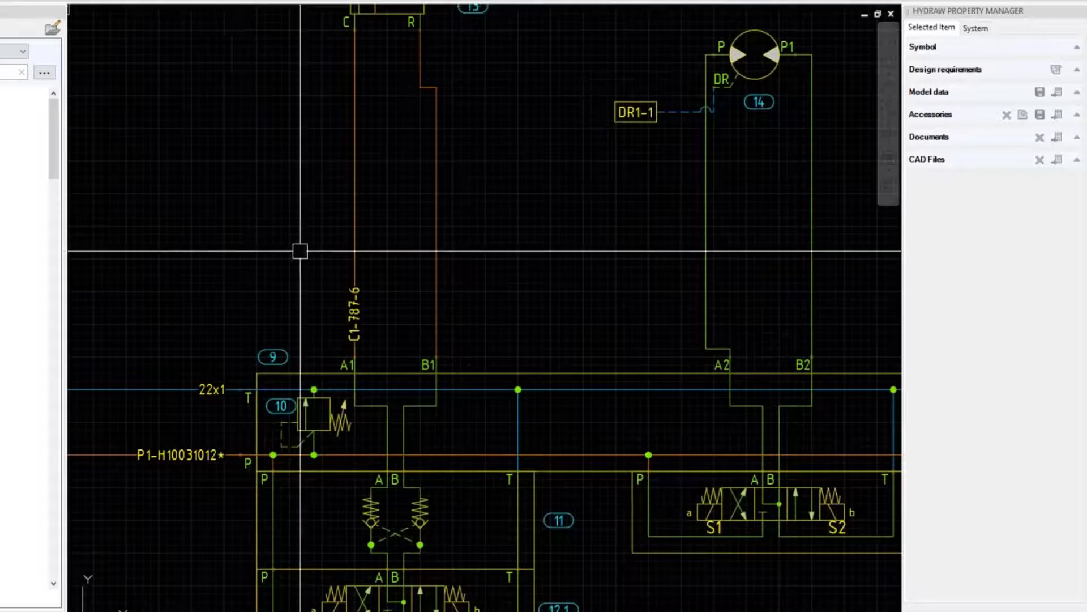
pyautogui.click(357, 313)
pyautogui.click(356, 340)
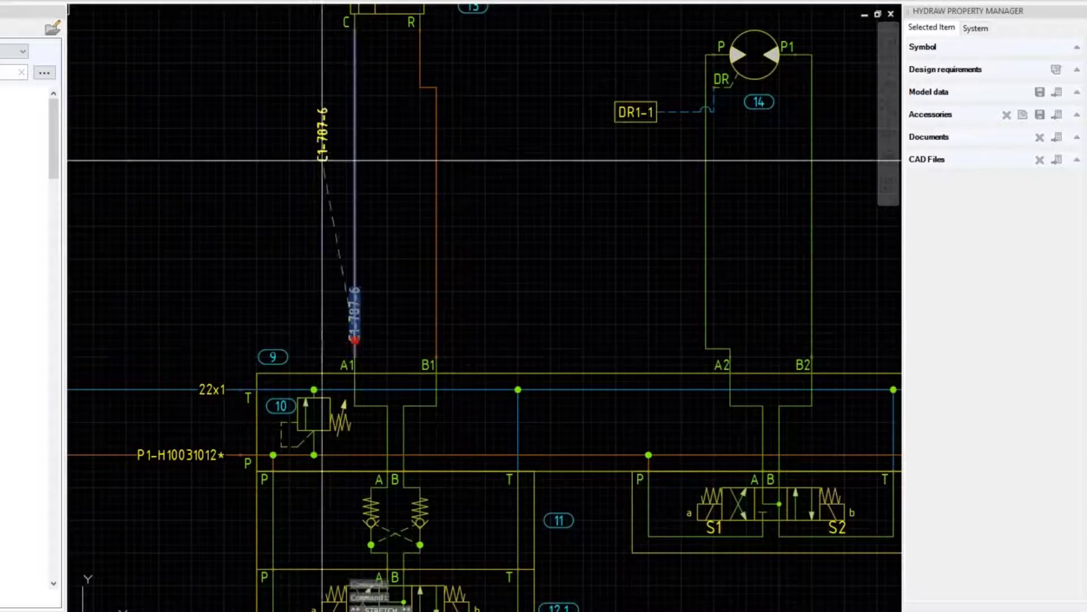
pyautogui.press('Escape')
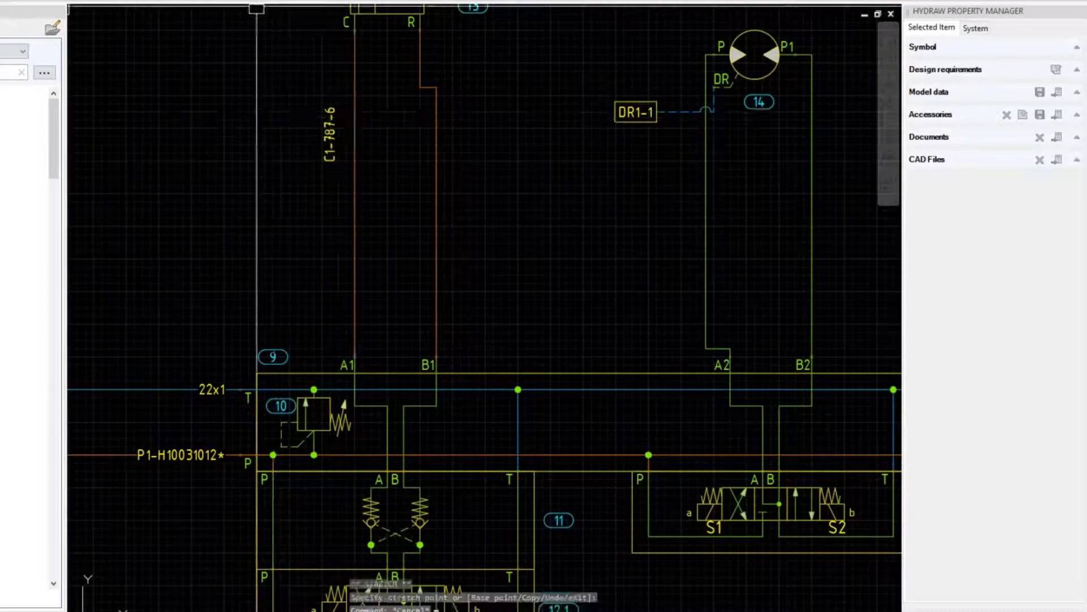
# Step: Stretch line C1's vertical run well to the left and raise its lower horizontal run to about halfway up
pyautogui.click(355, 209)
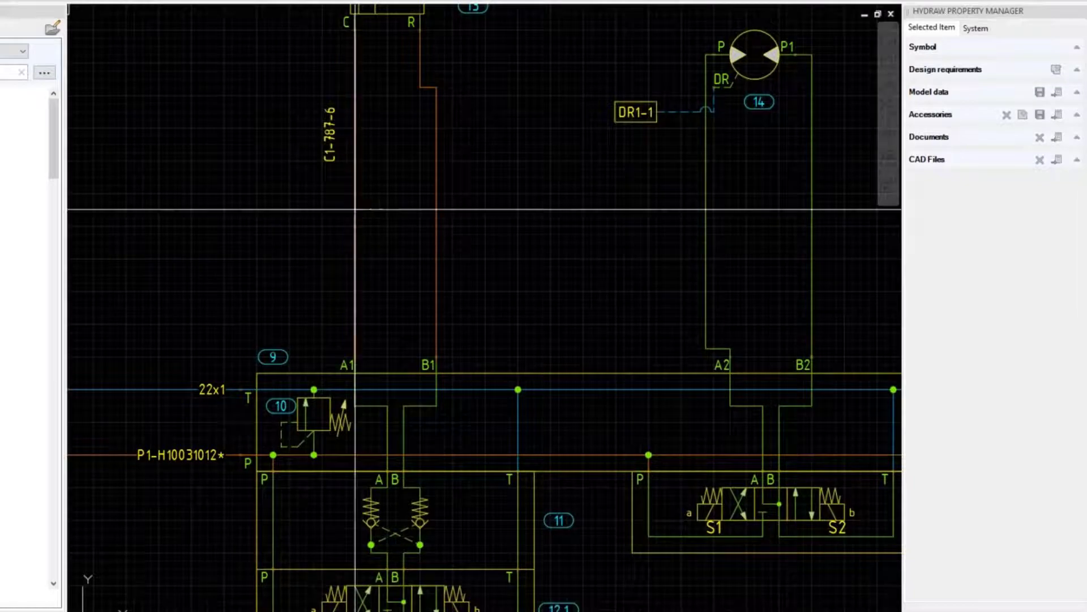
pyautogui.click(226, 192)
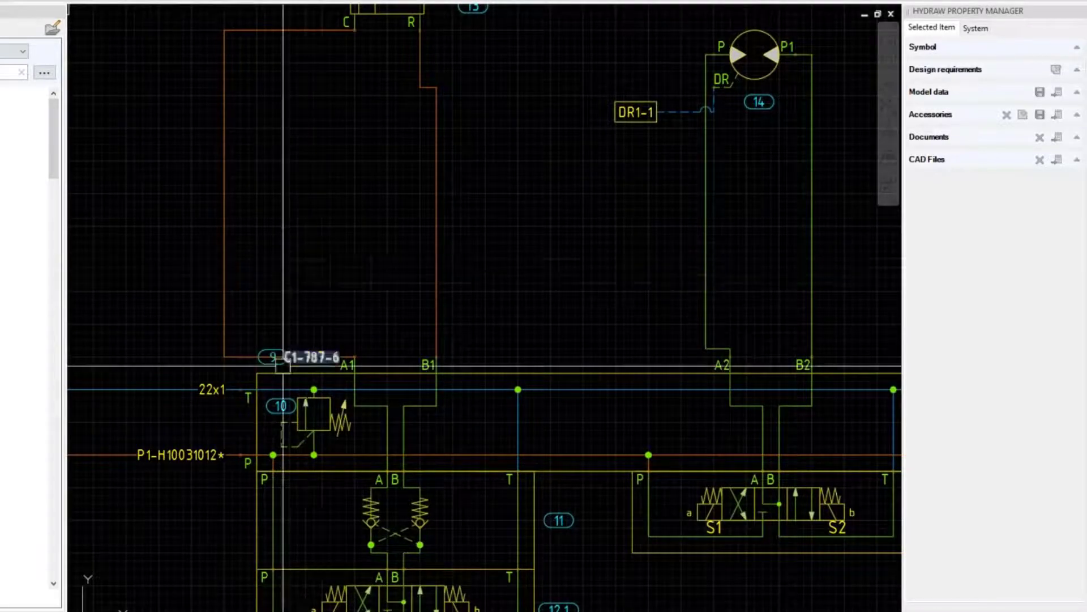
pyautogui.press('Return')
pyautogui.click(241, 362)
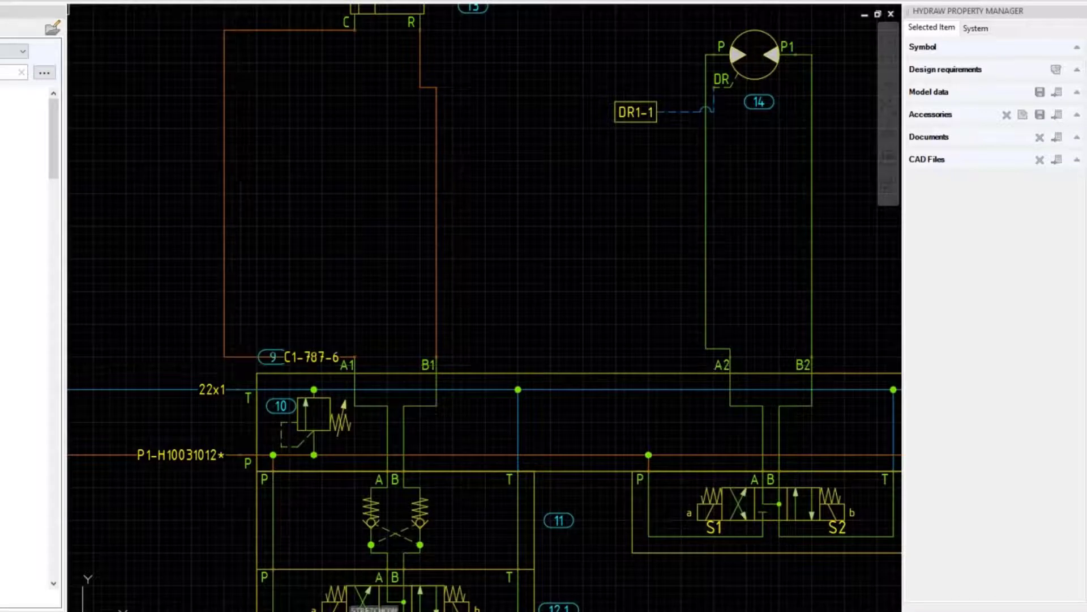
pyautogui.click(349, 220)
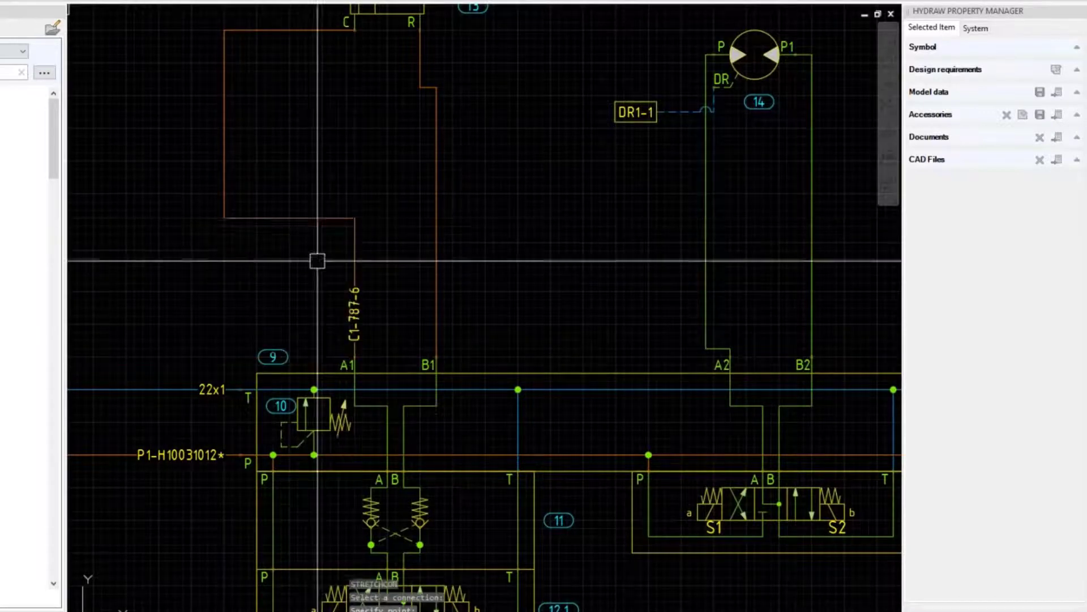
# Step: Stretch line C1's upper vertical run back in line with port A1 and inspect where its label sits
pyautogui.click(225, 79)
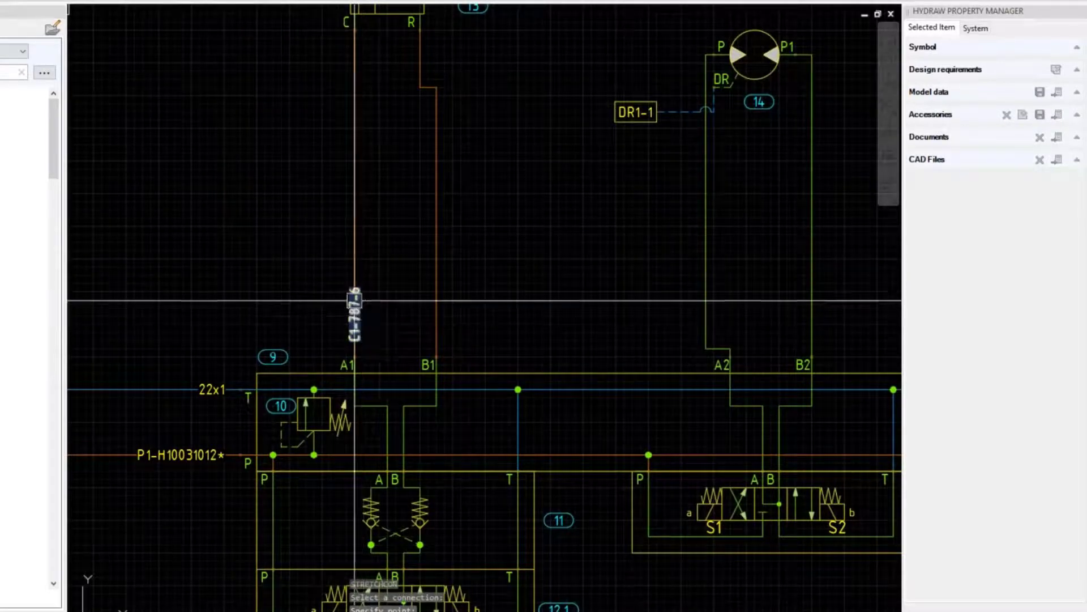
pyautogui.moveTo(382, 297)
pyautogui.mouseDown(button='middle')
pyautogui.moveTo(432, 276)
pyautogui.moveTo(491, 226)
pyautogui.mouseUp(button='middle')
pyautogui.scroll(2, 486, 196)
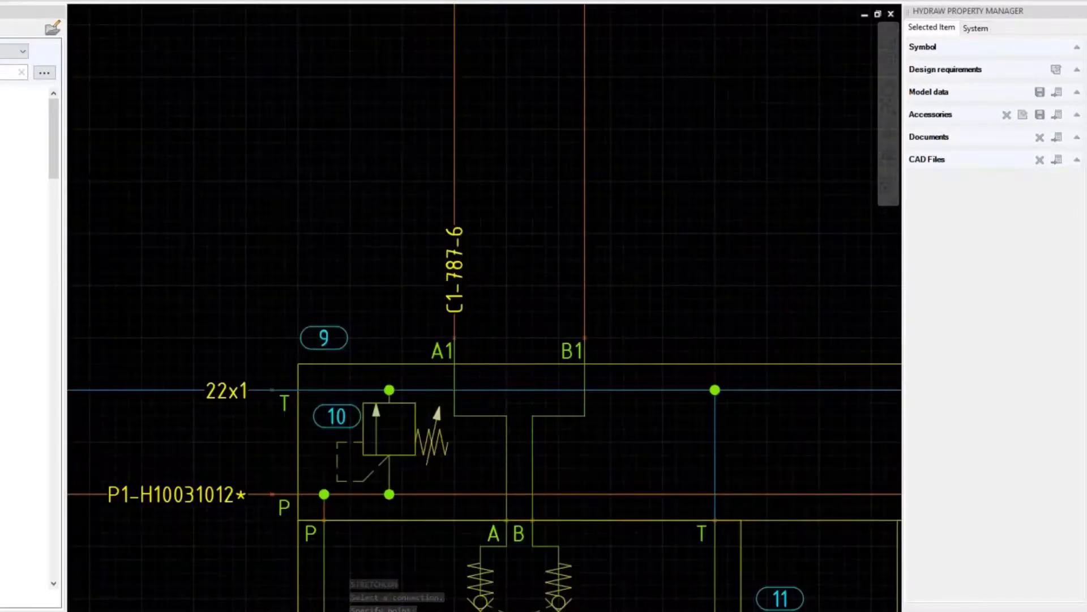
pyautogui.scroll(-2, 482, 195)
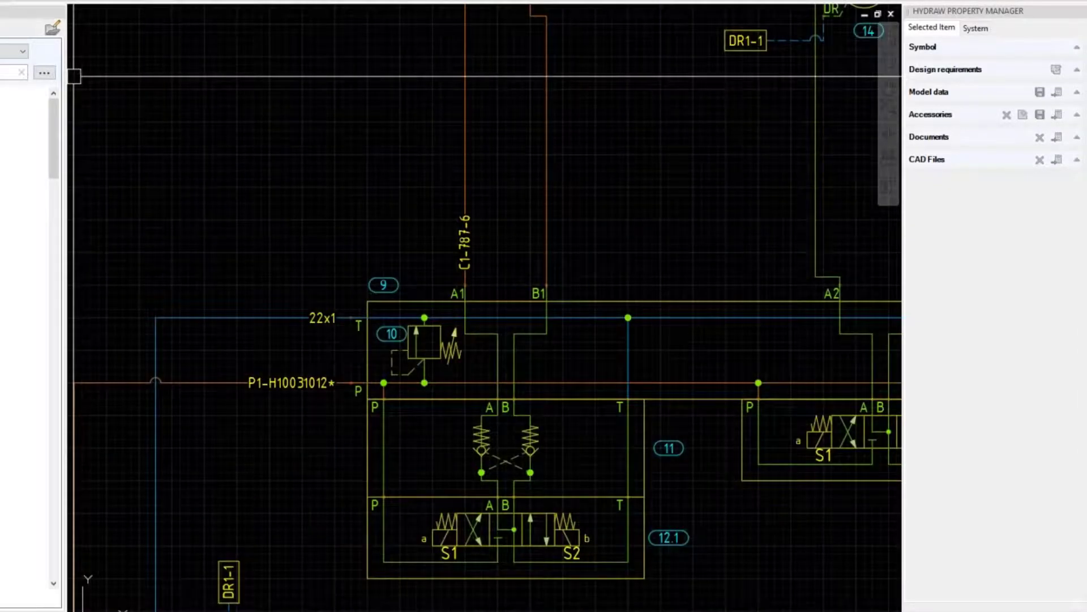
# Step: Draw four parallel horizontal connection lines left of line C1 above the manifold, and delete them
pyautogui.click(122, 187)
pyautogui.click(367, 186)
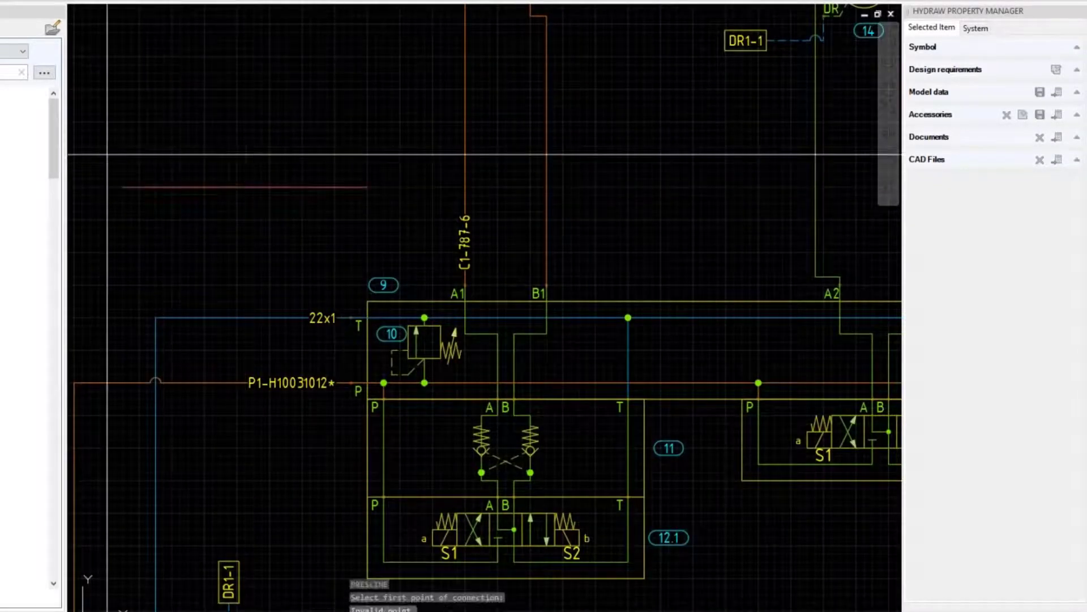
pyautogui.click(107, 153)
pyautogui.click(385, 155)
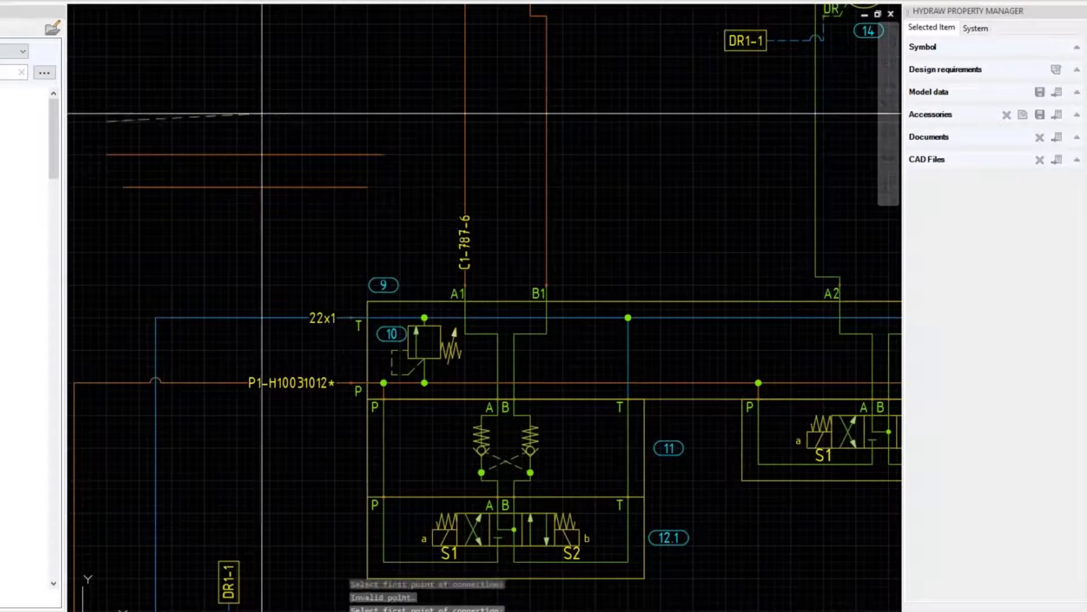
pyautogui.click(417, 121)
pyautogui.click(123, 96)
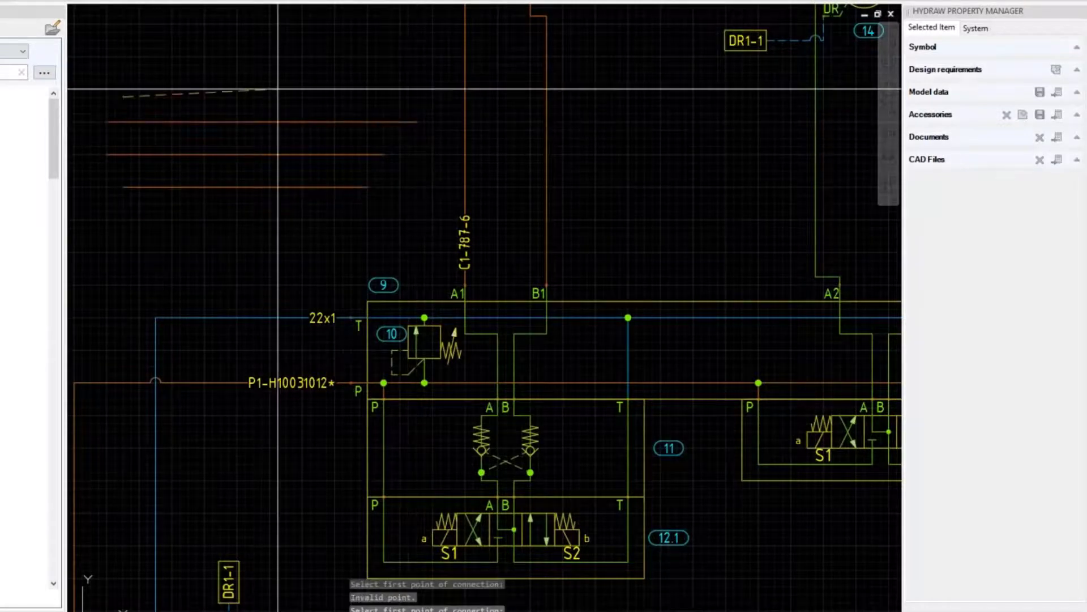
pyautogui.click(400, 97)
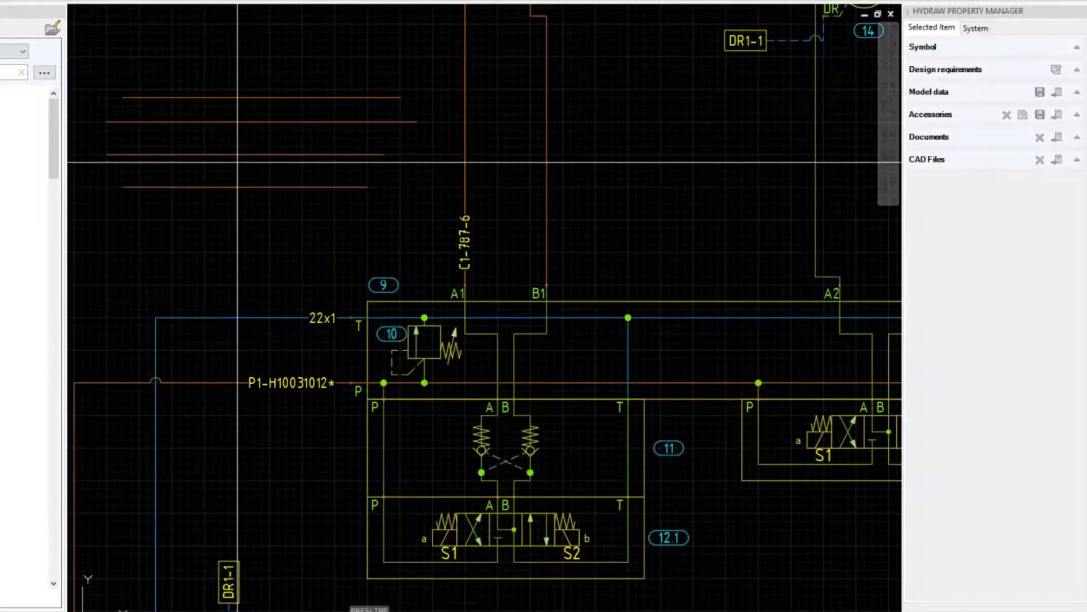
pyautogui.press('Escape')
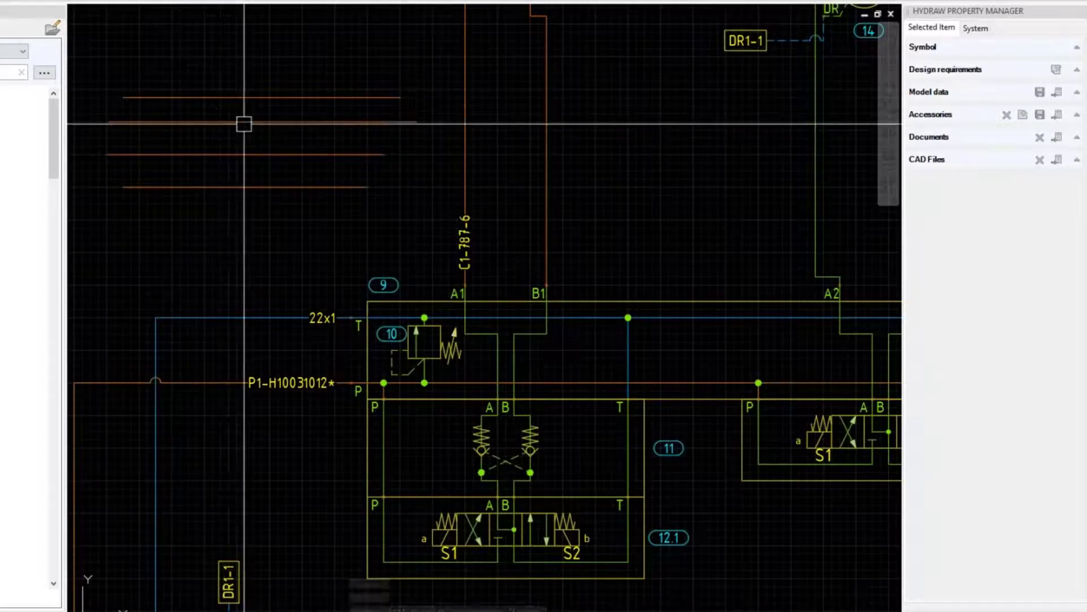
pyautogui.click(291, 223)
pyautogui.click(230, 79)
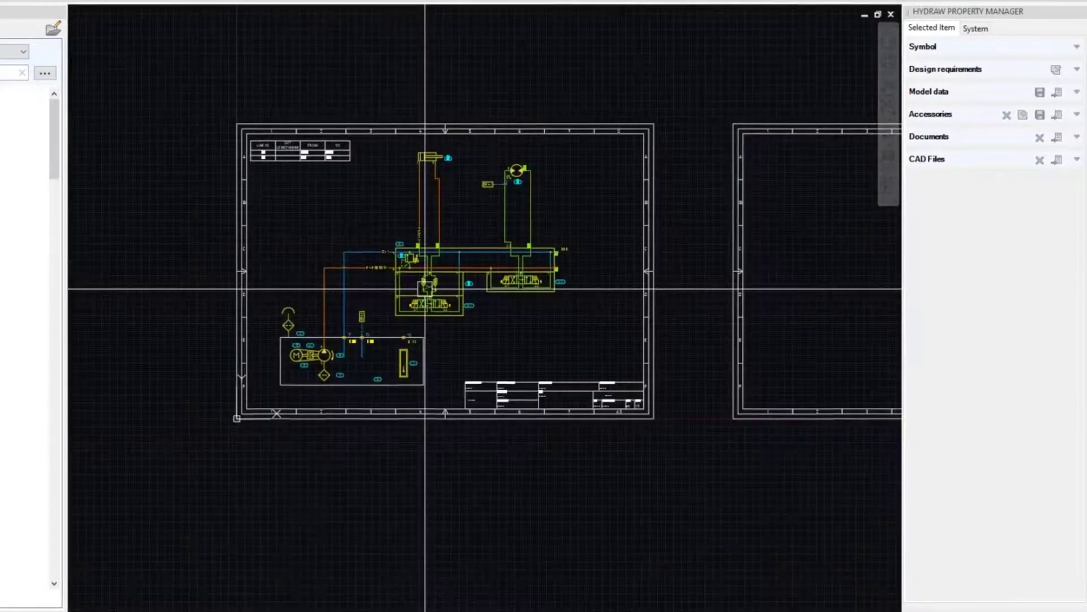
# Step: Hide the Cavity/Footprint label D03 of manifold 9 through its display settings
pyautogui.scroll(5, 425, 289)
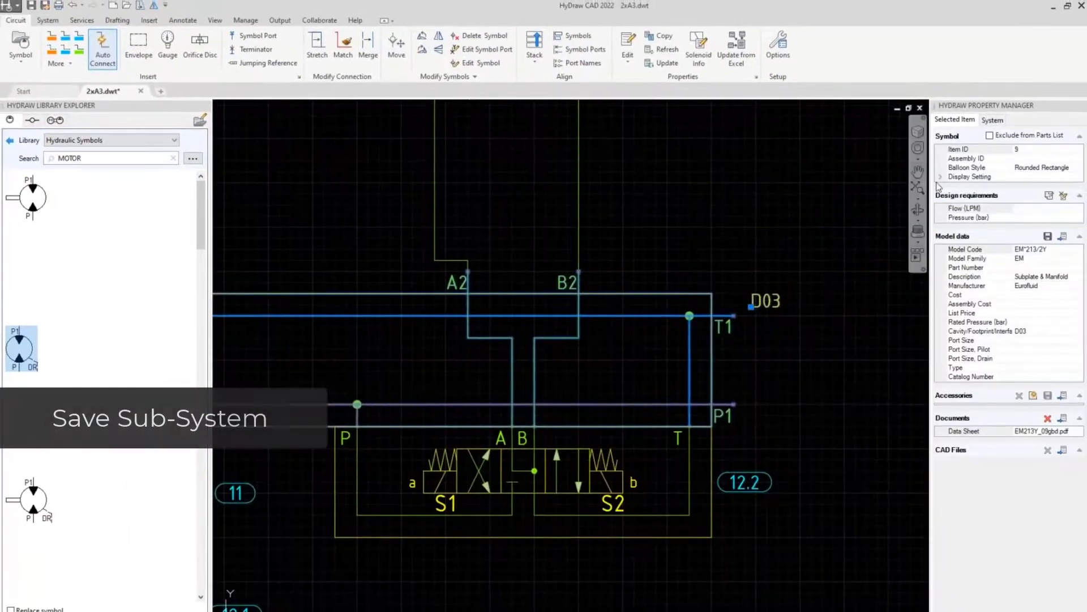
pyautogui.click(941, 177)
pyautogui.click(1028, 186)
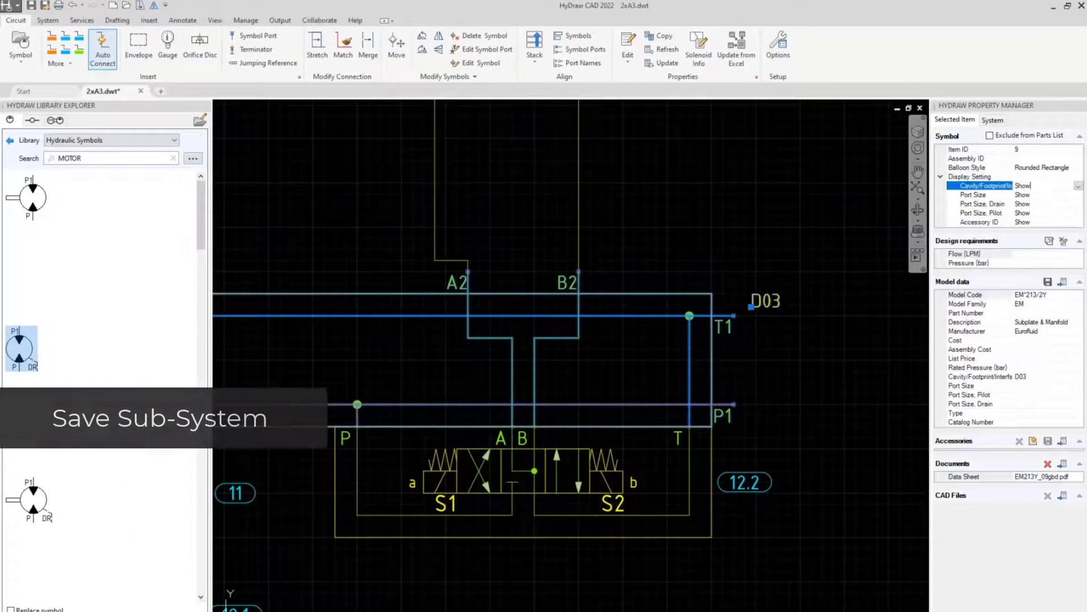
pyautogui.press('Escape')
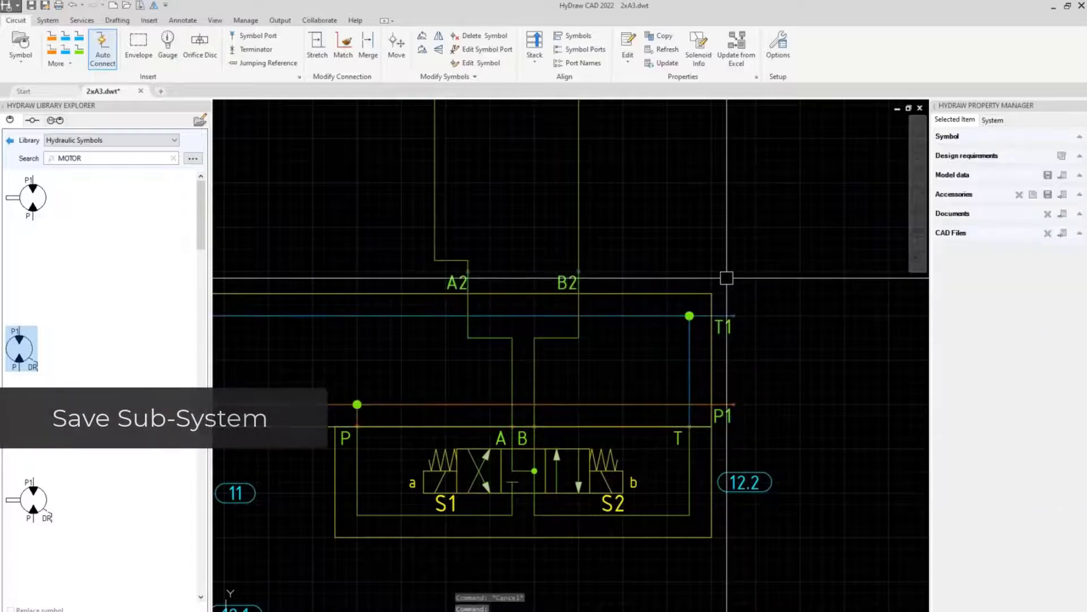
pyautogui.scroll(-5, 726, 278)
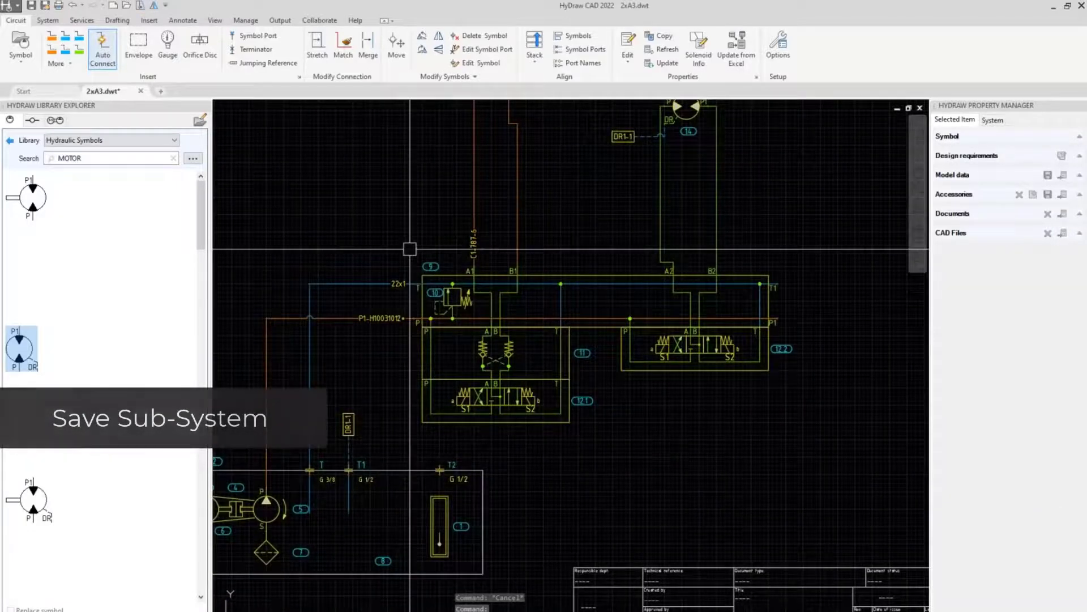
pyautogui.click(388, 228)
pyautogui.click(872, 439)
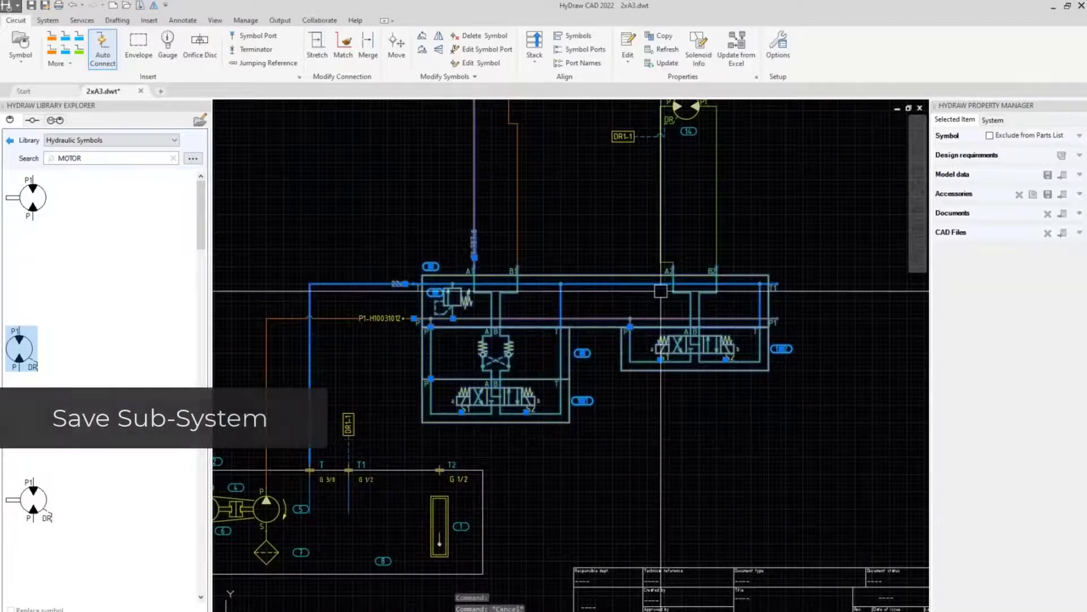
pyautogui.press('Escape')
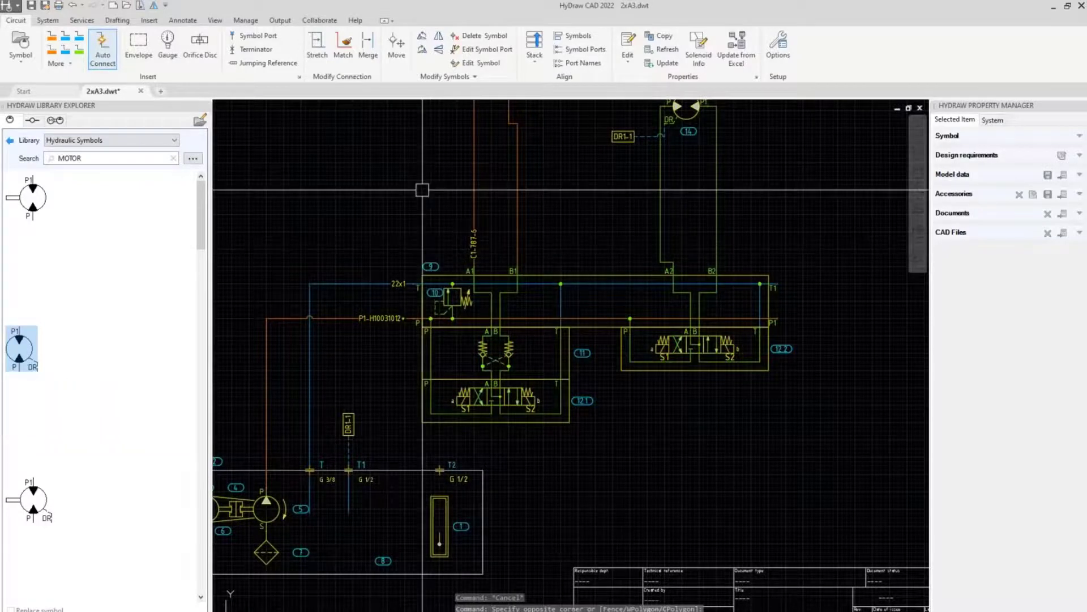
# Step: Open the Stack Modules category of the sub-system library
pyautogui.click(57, 120)
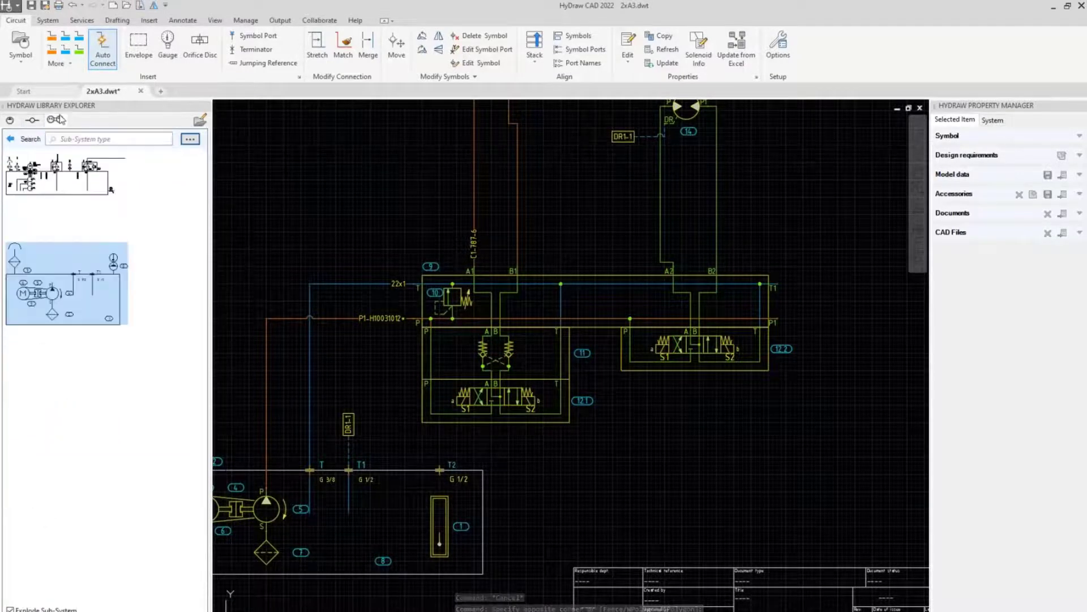
pyautogui.click(11, 138)
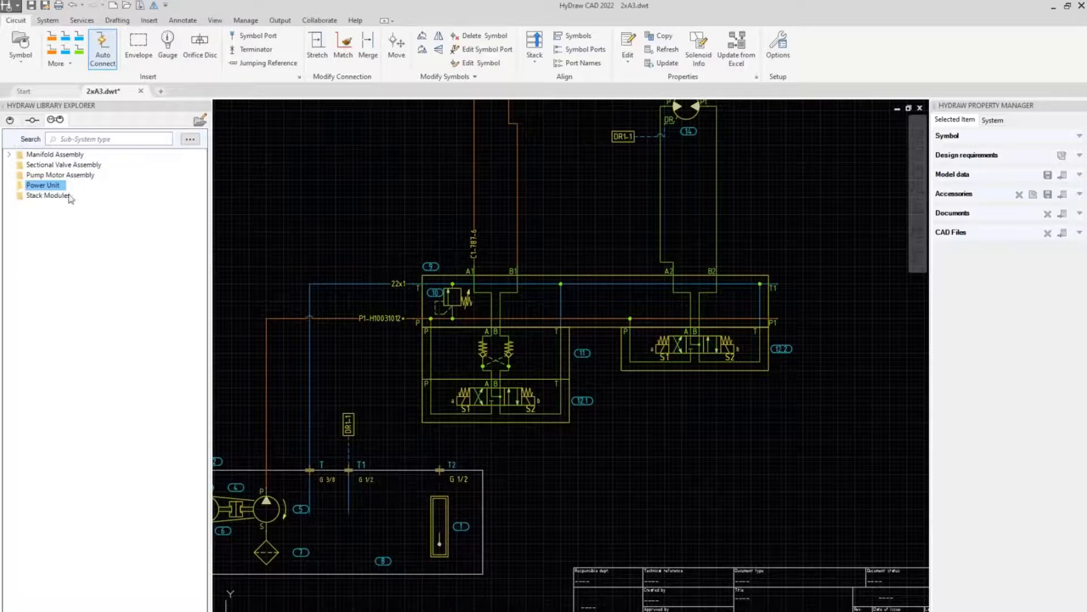
pyautogui.doubleClick(37, 196)
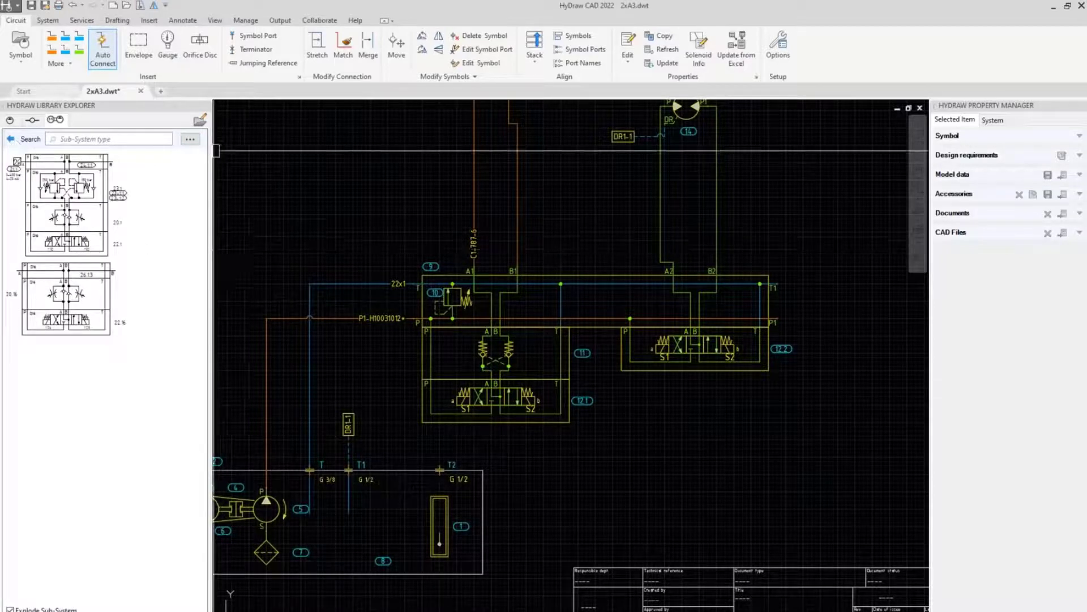
# Step: Start adding a new sub-system to the library and select manifold 9 with all its valves and both valve stacks
pyautogui.click(201, 120)
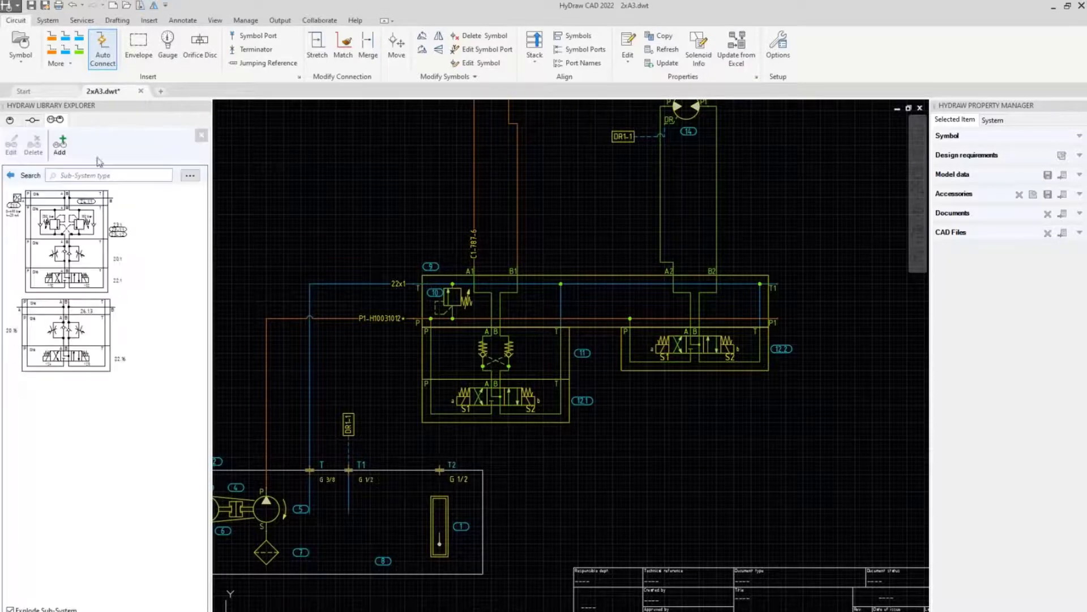
pyautogui.click(59, 148)
pyautogui.click(405, 249)
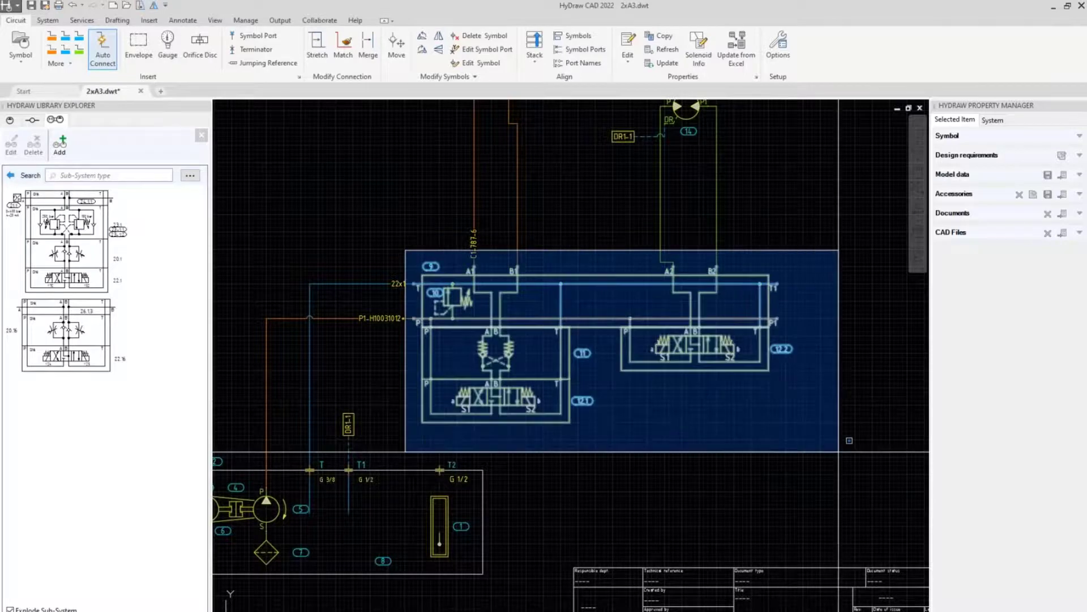
pyautogui.click(920, 448)
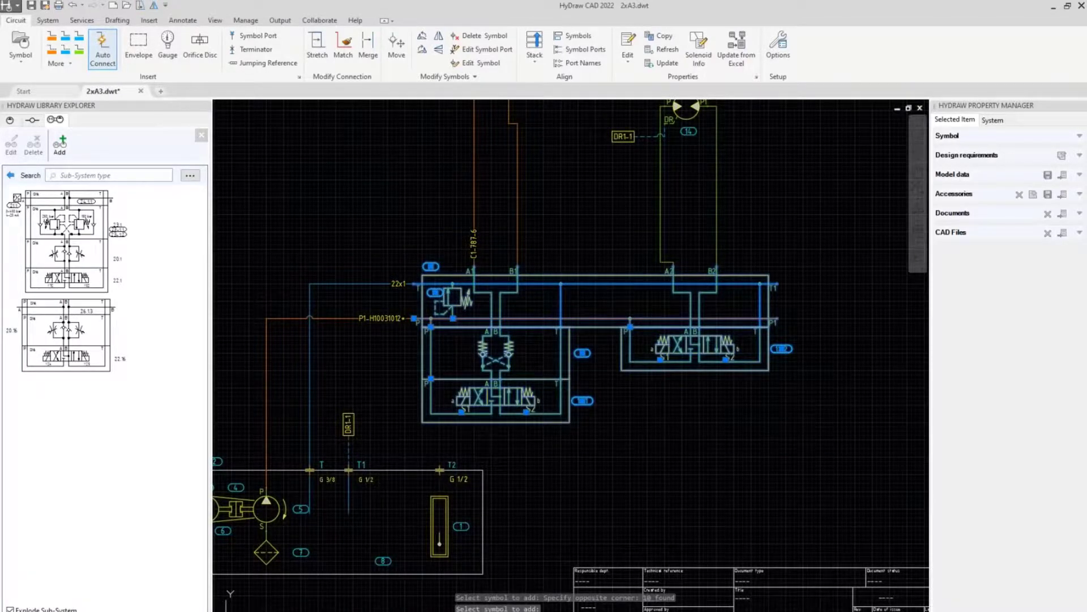
pyautogui.press('Return')
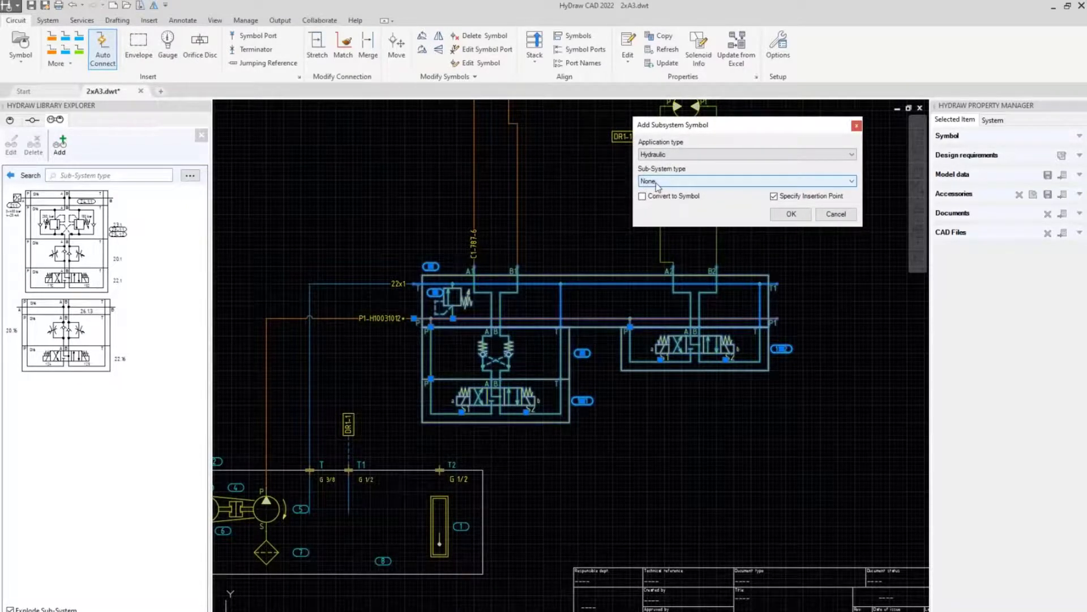
# Step: Save the selection as a Valve Stack Assembly sub-system, with its insertion point at the manifold's P port
pyautogui.click(657, 181)
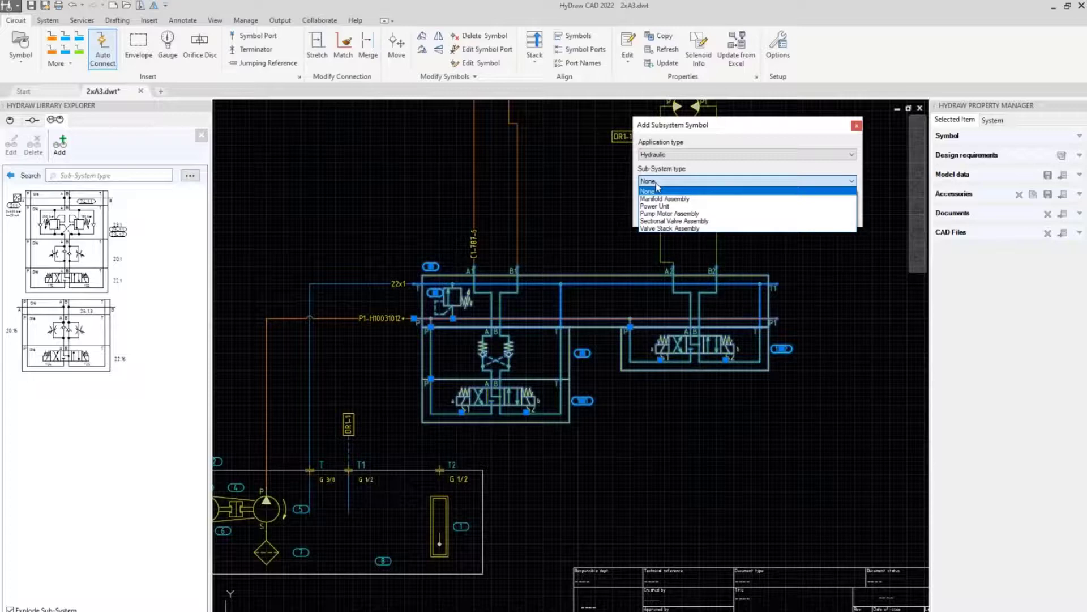
pyautogui.click(663, 228)
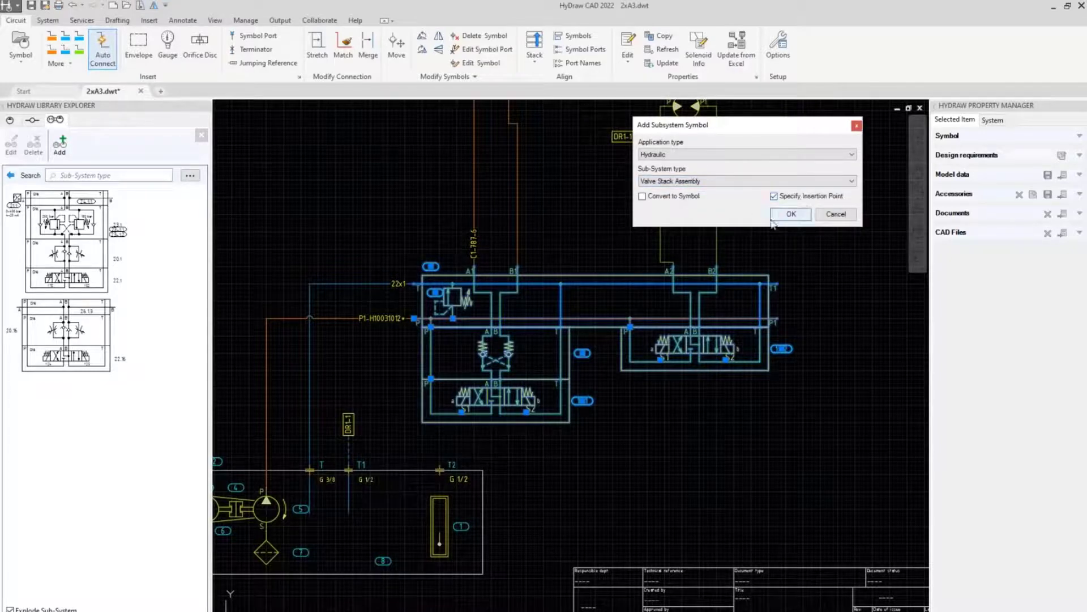
pyautogui.click(792, 215)
pyautogui.scroll(4, 409, 285)
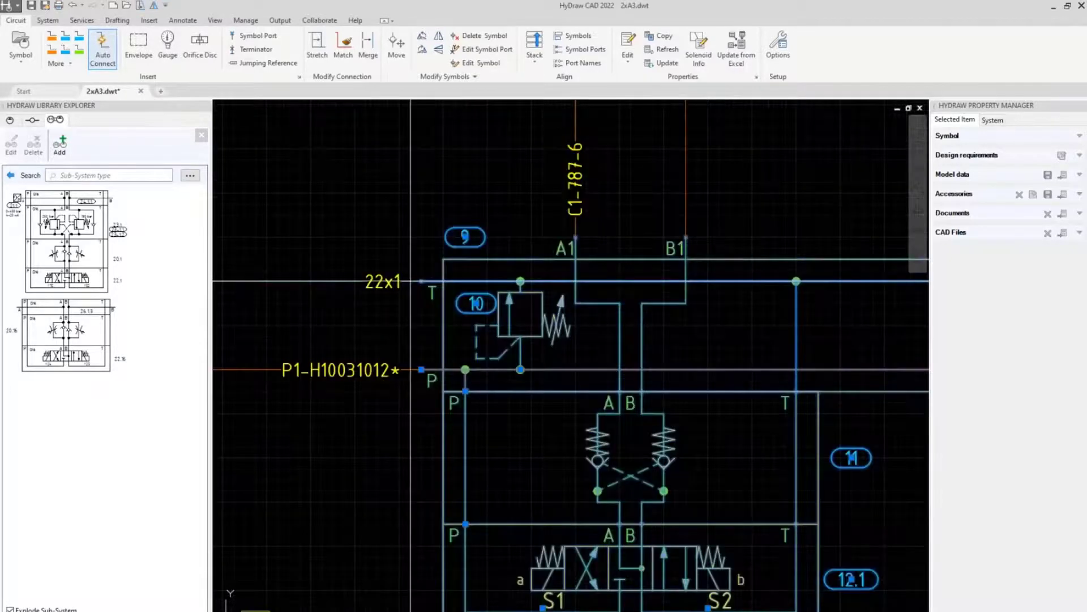
pyautogui.click(422, 369)
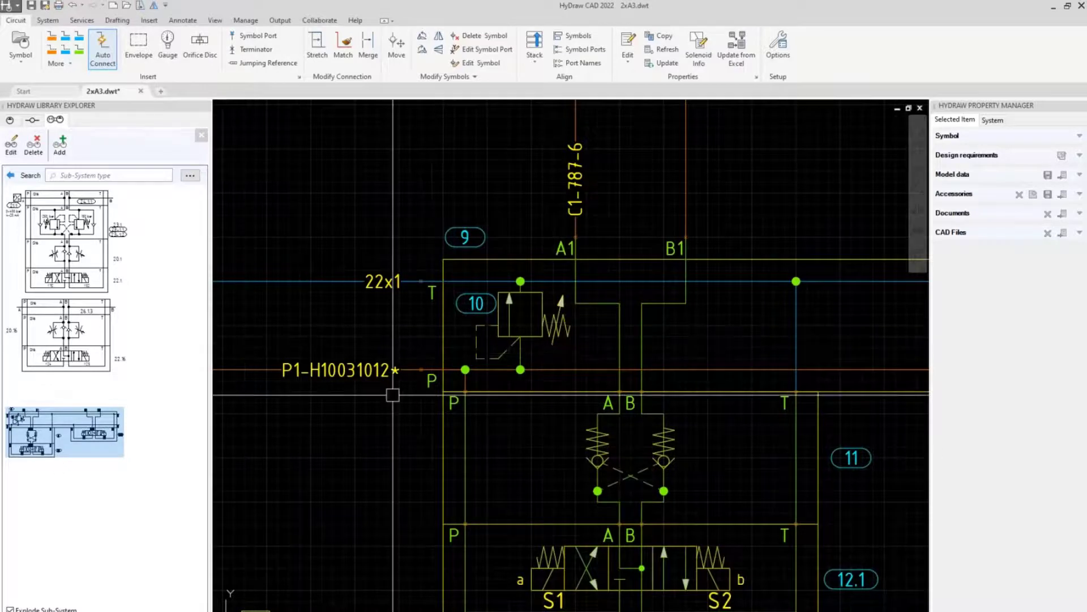
pyautogui.scroll(-4, 393, 395)
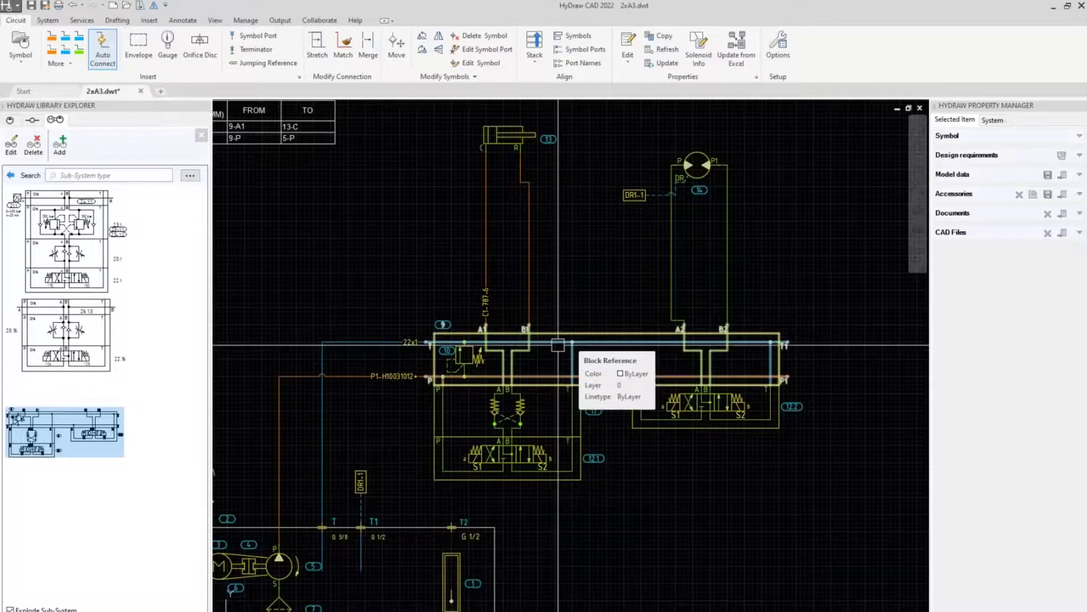
# Step: Examine the reservoir, the power unit components inside it, and the valve stack assembly connected to it
pyautogui.moveTo(420, 530); pyautogui.dragTo(595, 328, button='middle')
pyautogui.scroll(3, 602, 330)
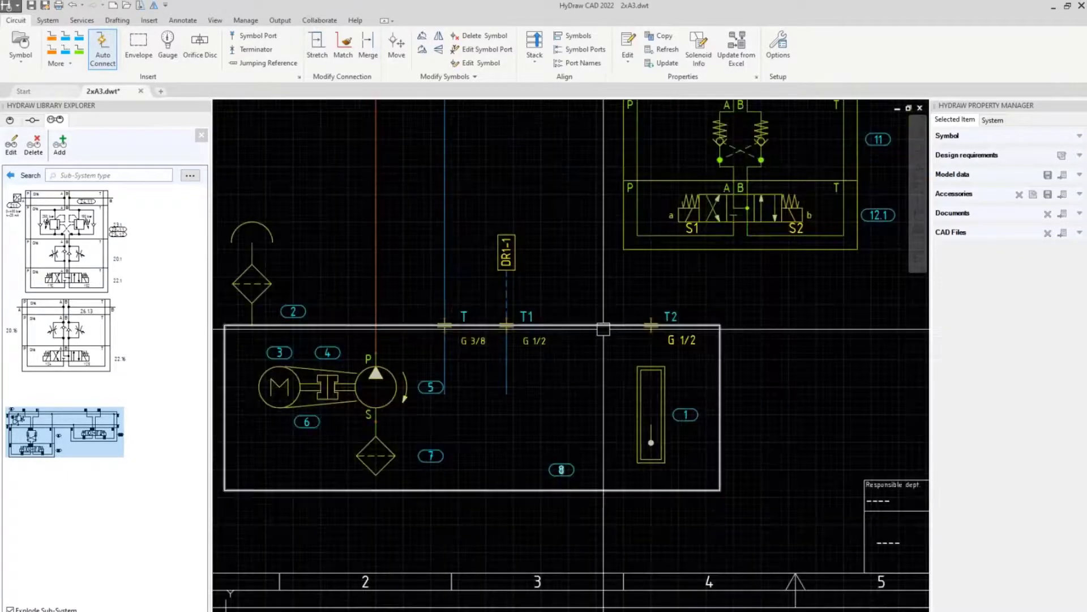
pyautogui.click(603, 330)
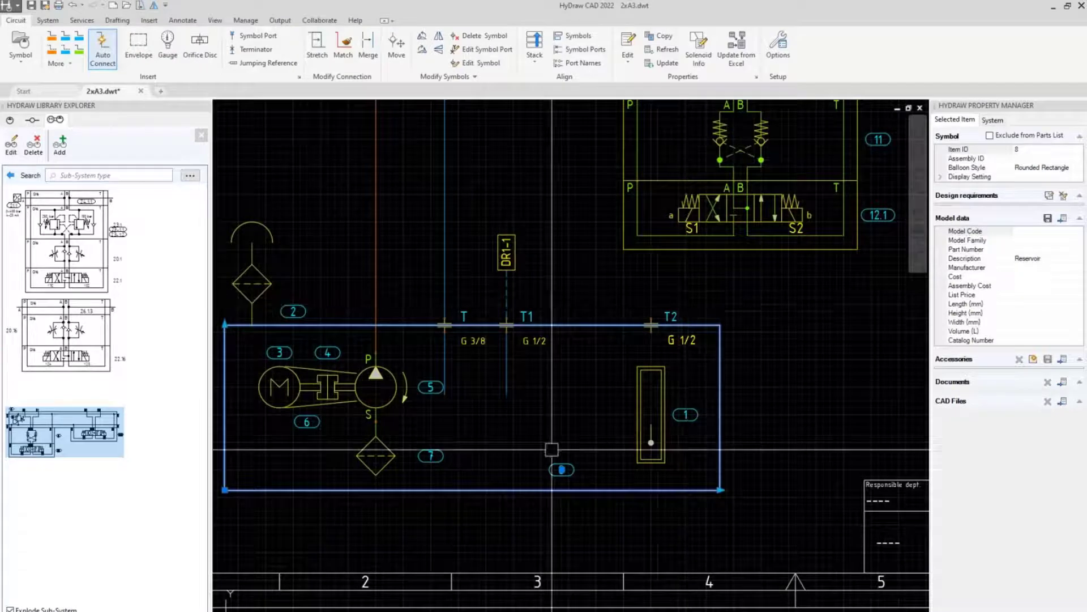
pyautogui.moveTo(252, 324); pyautogui.dragTo(402, 311, button='middle')
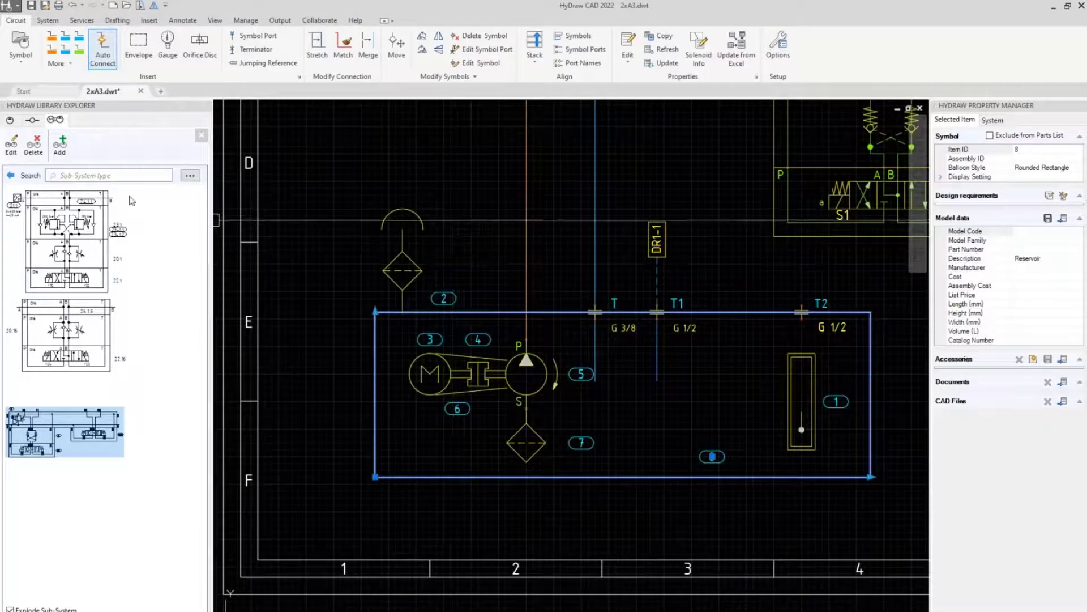
pyautogui.scroll(-2, 324, 306)
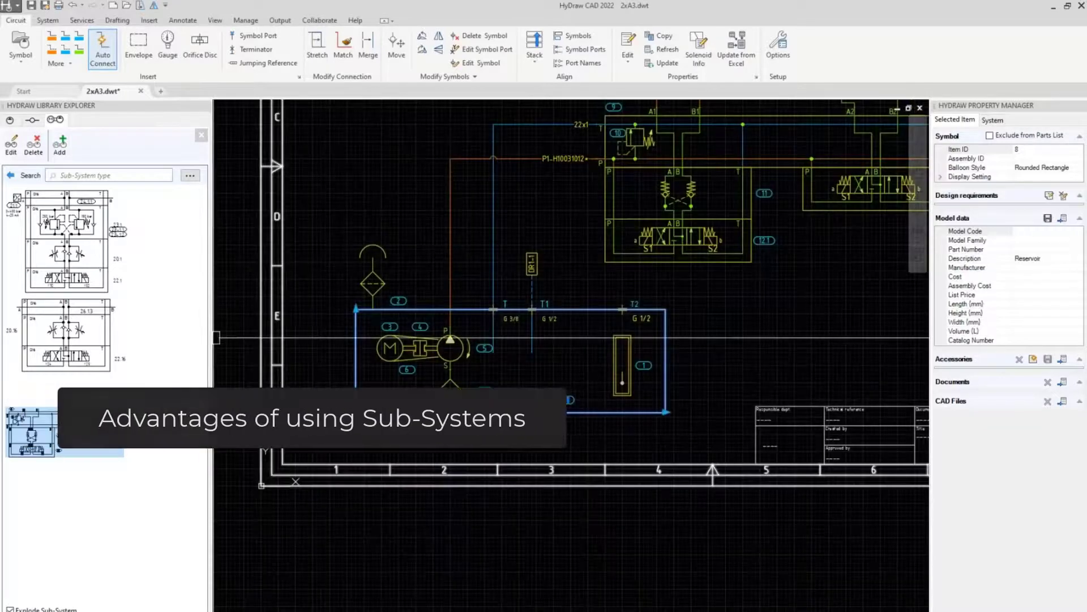
pyautogui.moveTo(312, 272); pyautogui.dragTo(252, 449, button='middle')
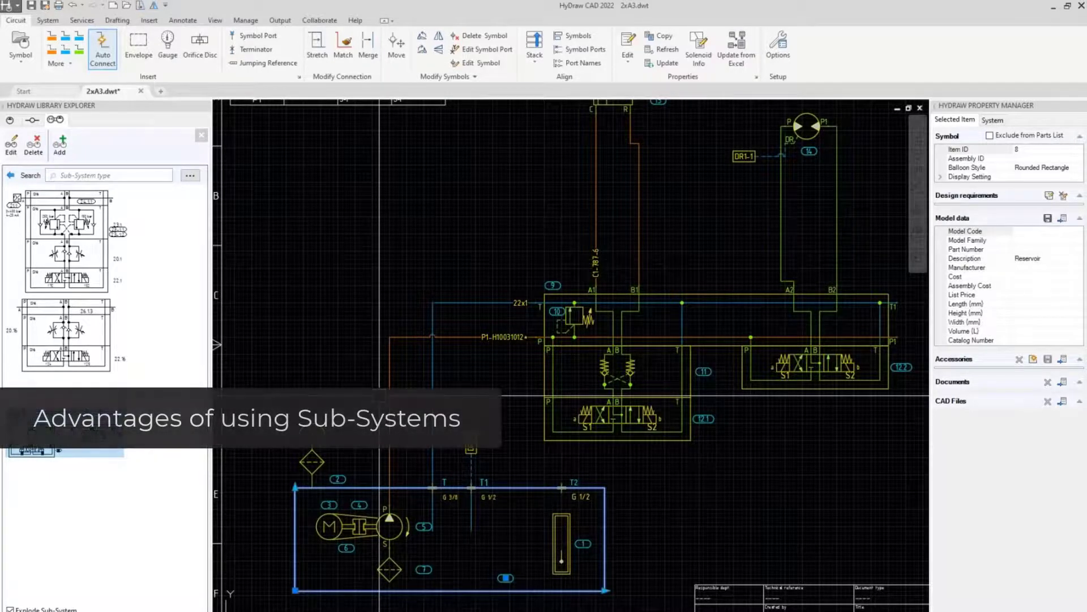
pyautogui.press('Escape')
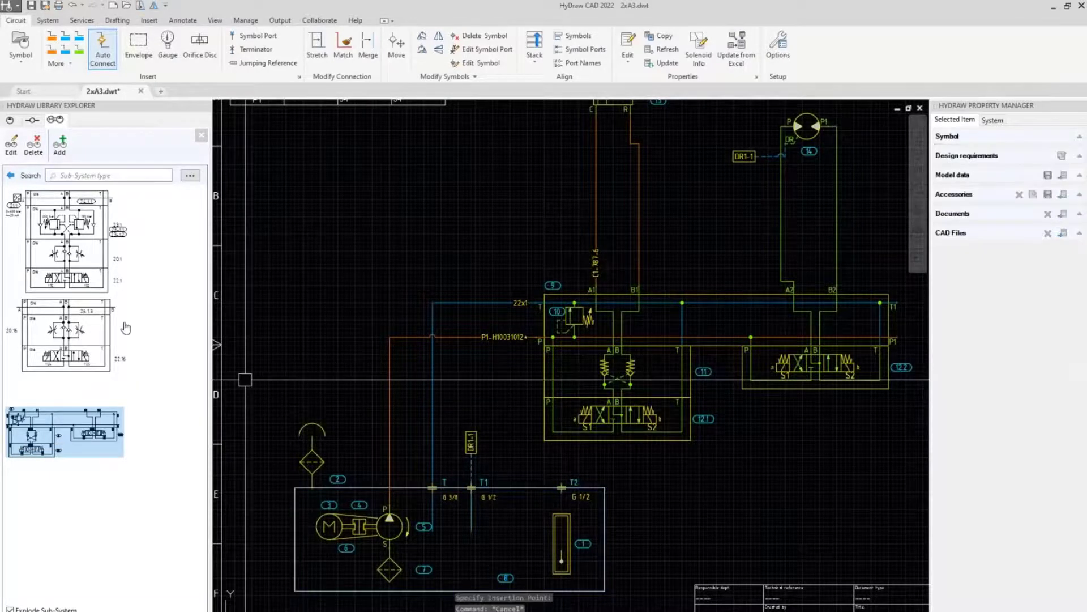
# Step: Start a new drawing and insert the saved manifold valve stack sub-system into it
pyautogui.click(161, 92)
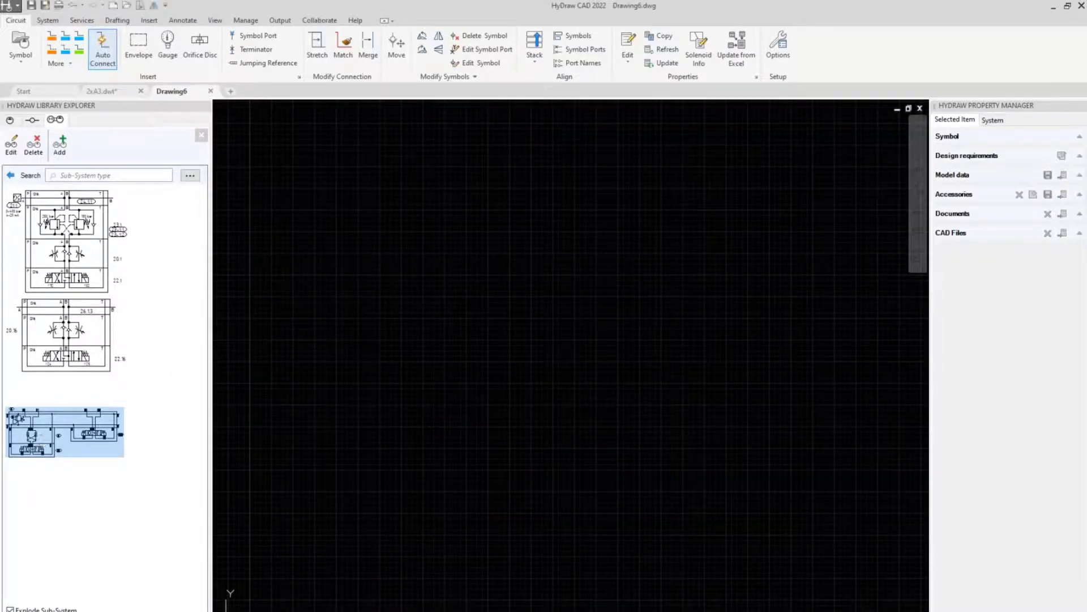
pyautogui.doubleClick(44, 438)
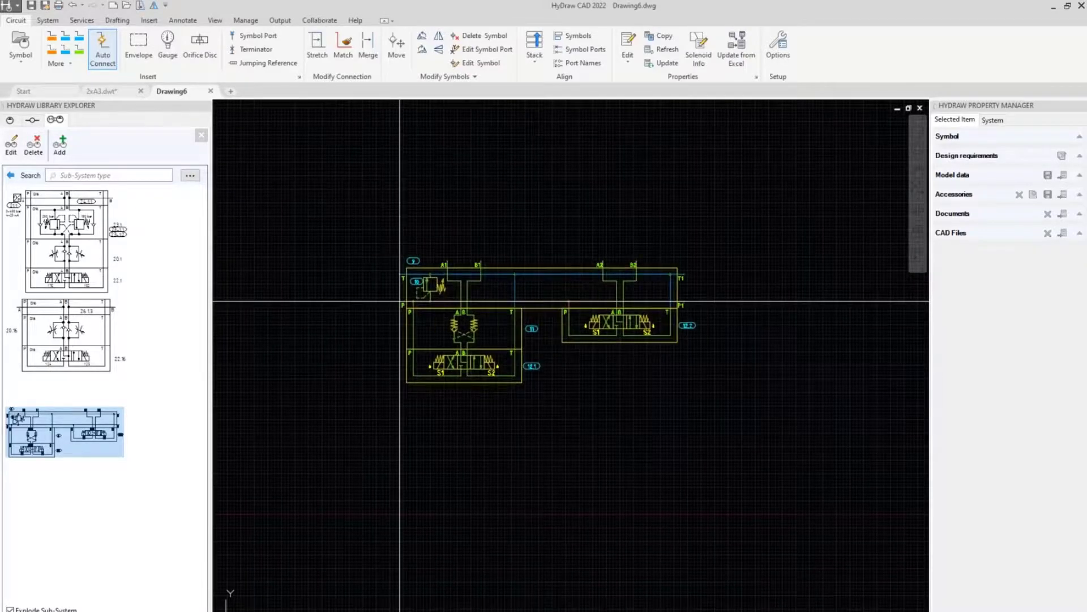
pyautogui.click(442, 266)
# Step: Insert the reservoir sub-system from the Power Unit category below the manifold and connect its pump's P port to the manifold's P port
pyautogui.click(11, 176)
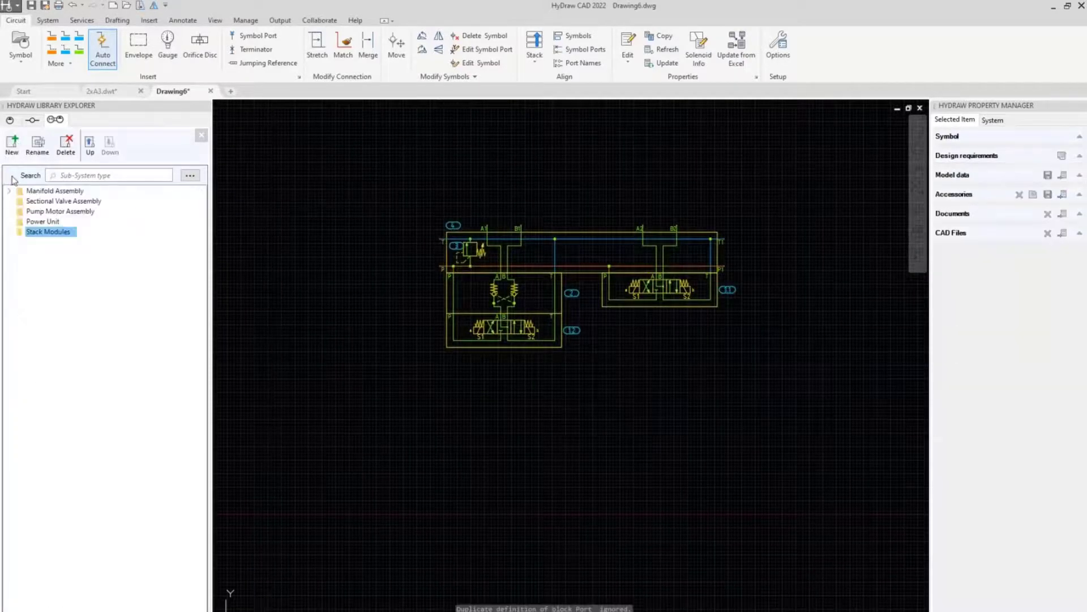
pyautogui.doubleClick(54, 221)
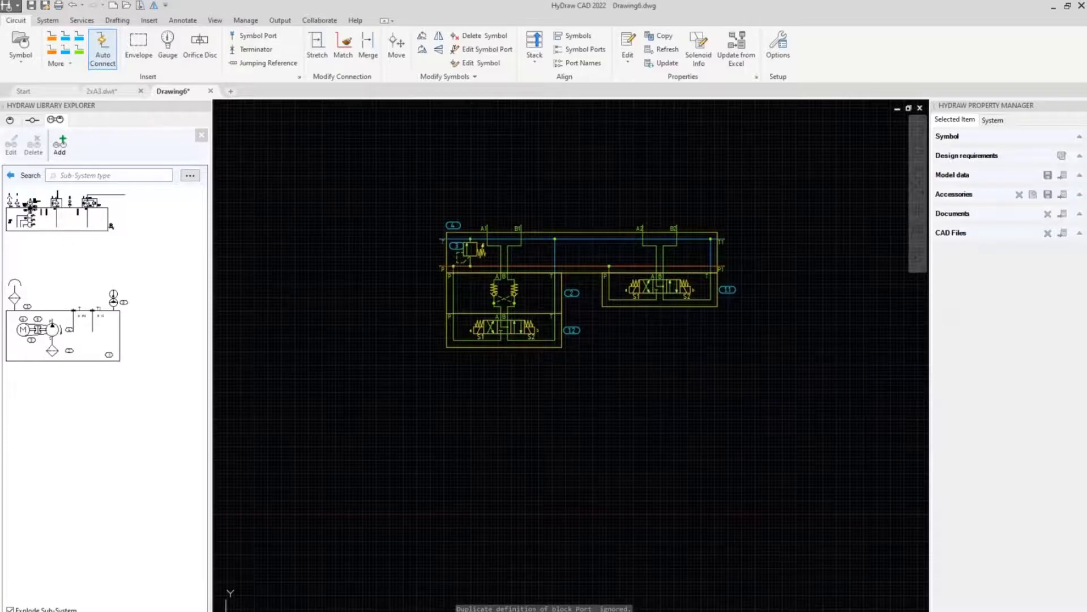
pyautogui.click(67, 319)
pyautogui.moveTo(306, 442); pyautogui.dragTo(412, 429, button='middle')
pyautogui.click(331, 470)
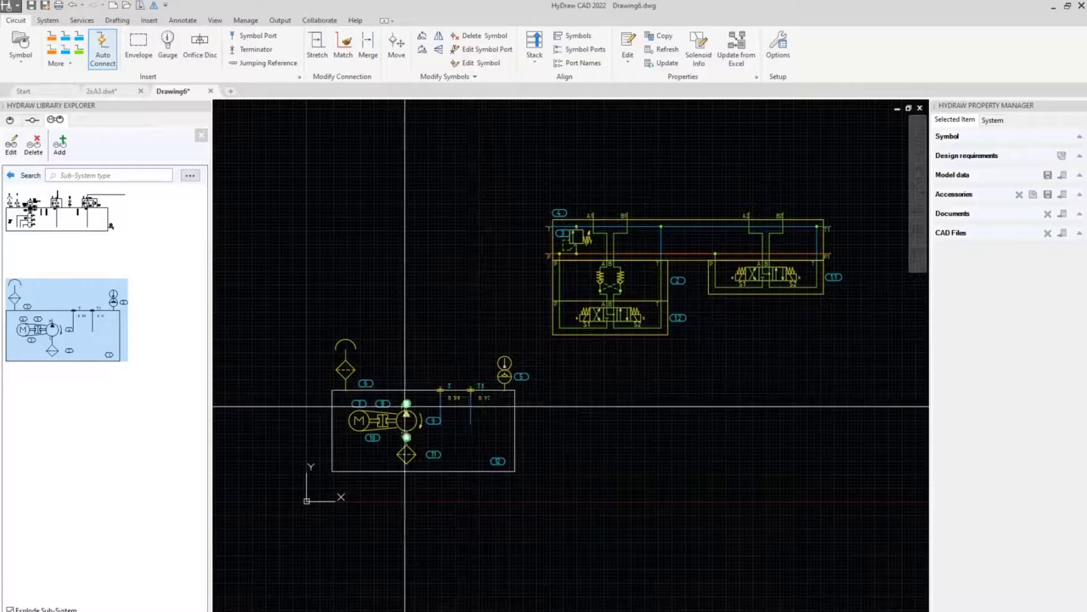
pyautogui.click(549, 253)
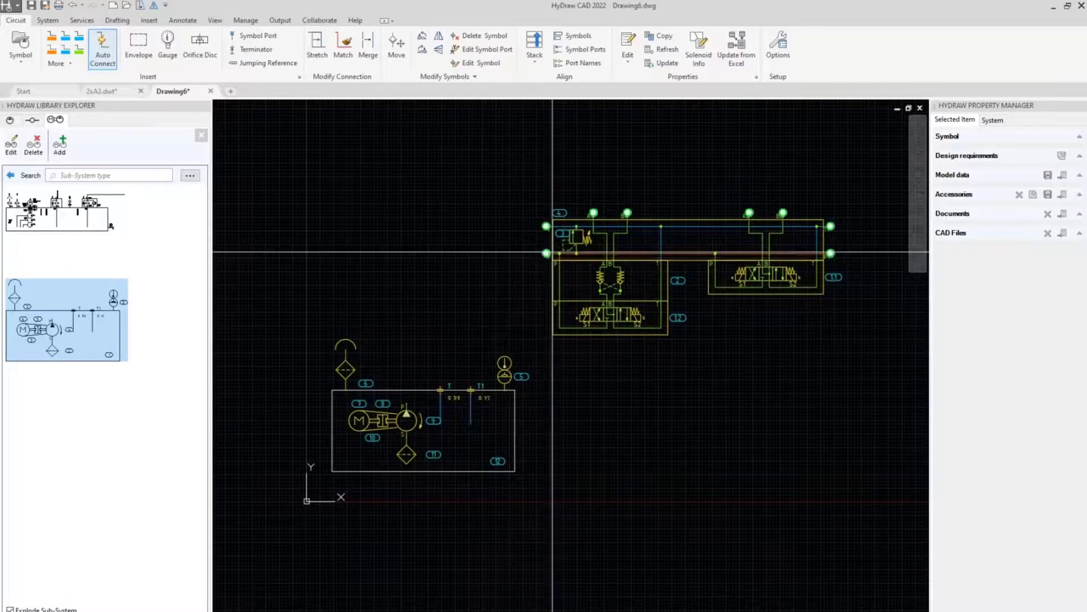
pyautogui.click(547, 253)
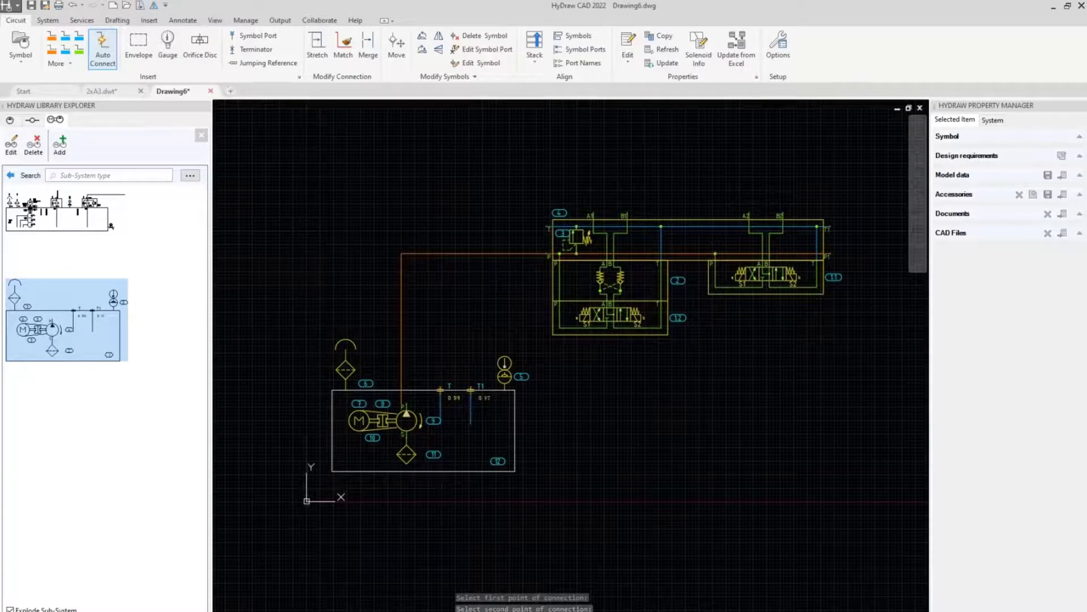
# Step: Return to the sub-system category list and close the new drawing without saving its changes
pyautogui.click(11, 174)
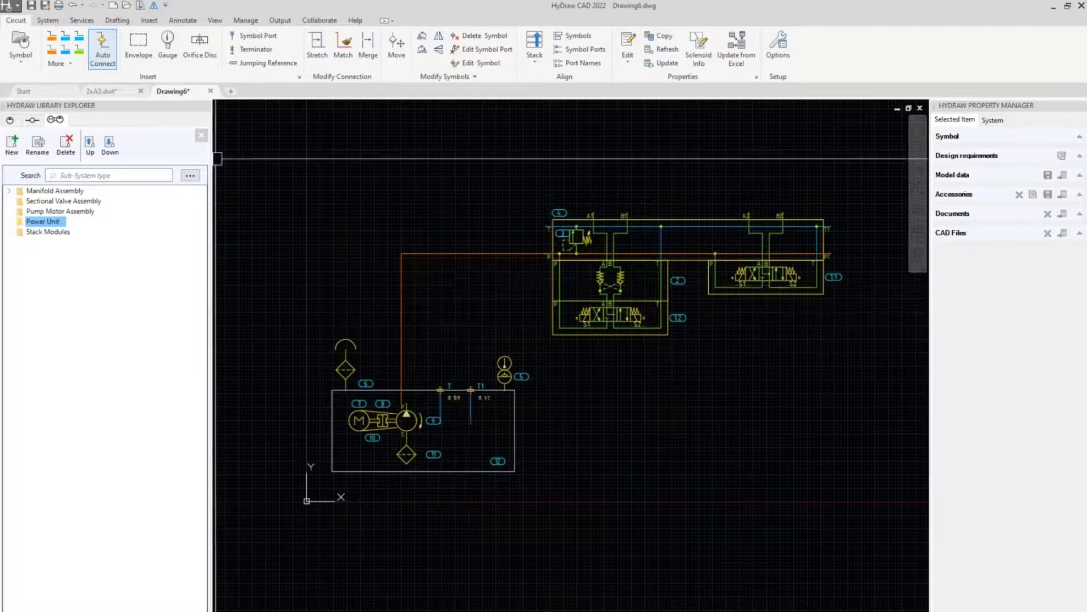
pyautogui.click(210, 91)
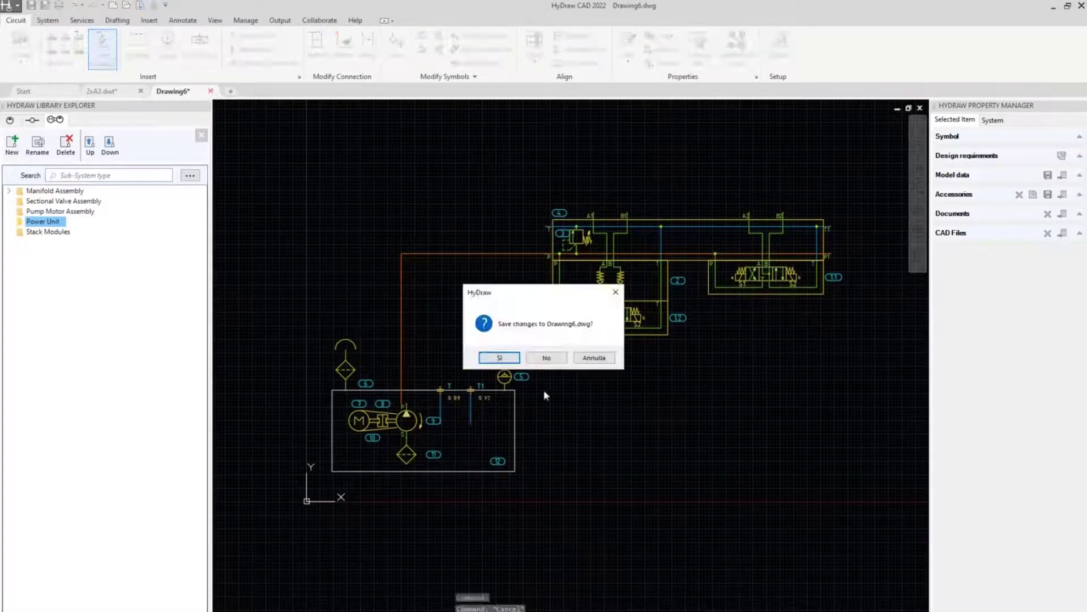
pyautogui.click(546, 358)
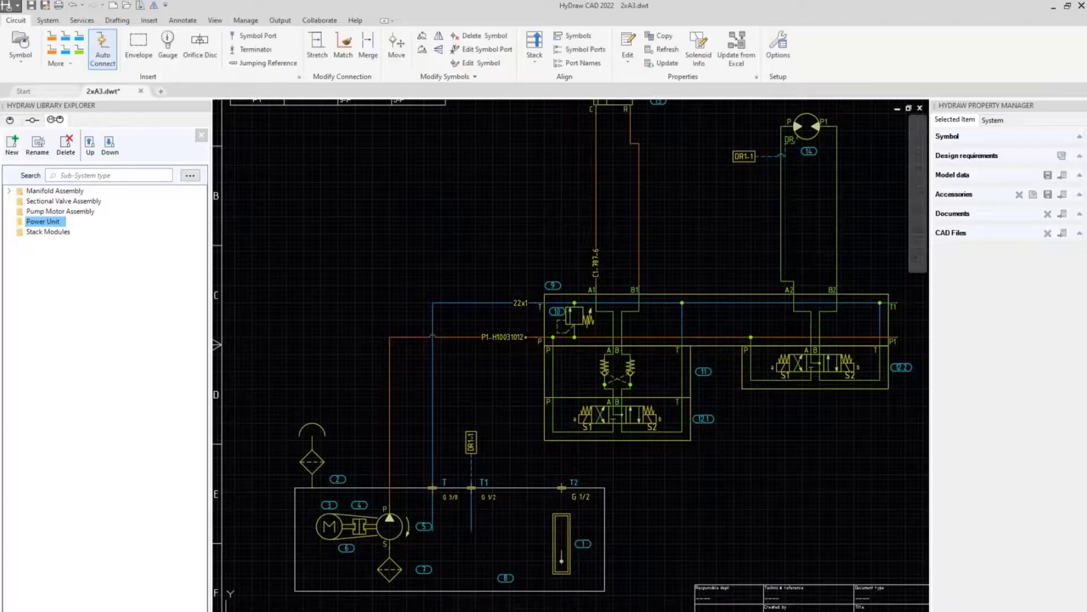
# Step: Reassign the item IDs of all symbols in the complete circuit, starting with 100
pyautogui.scroll(-3, 440, 261)
pyautogui.moveTo(516, 233); pyautogui.dragTo(415, 236, button='middle')
pyautogui.scroll(-2, 421, 304)
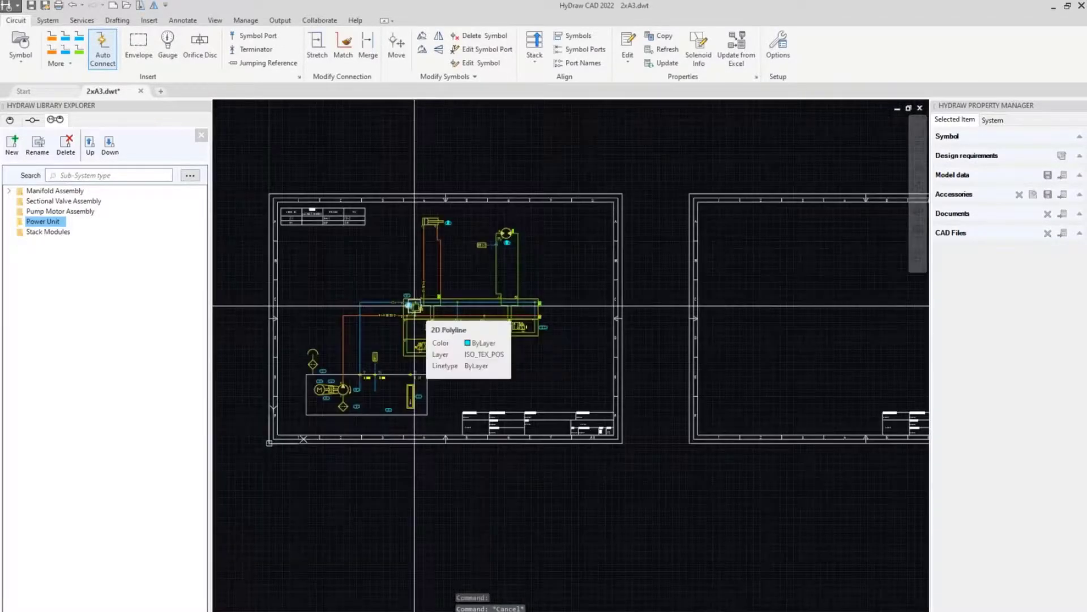
pyautogui.scroll(2, 430, 300)
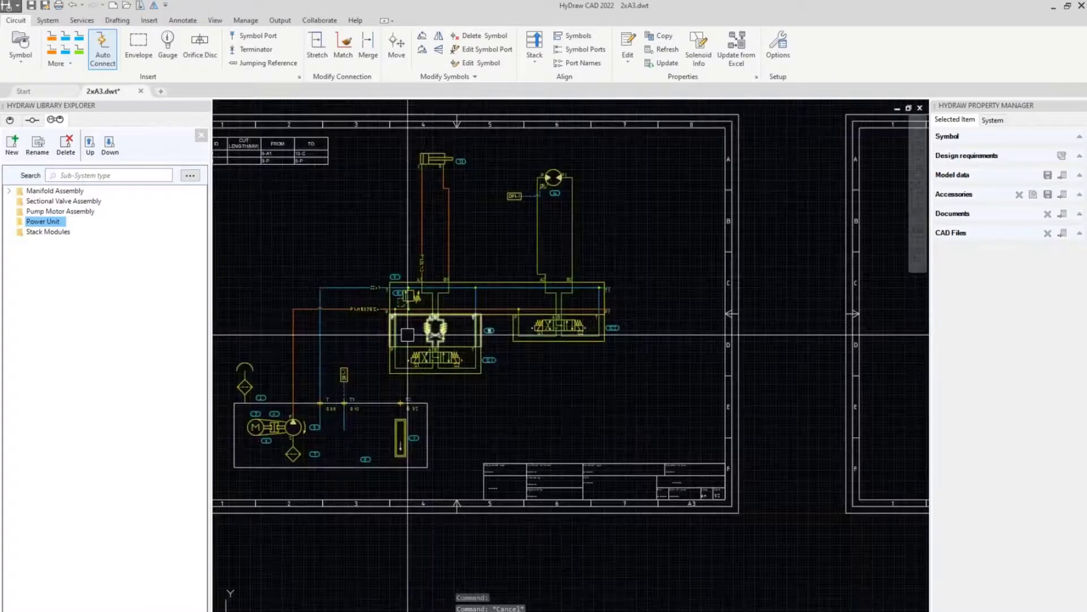
pyautogui.moveTo(389, 386); pyautogui.dragTo(405, 378, button='middle')
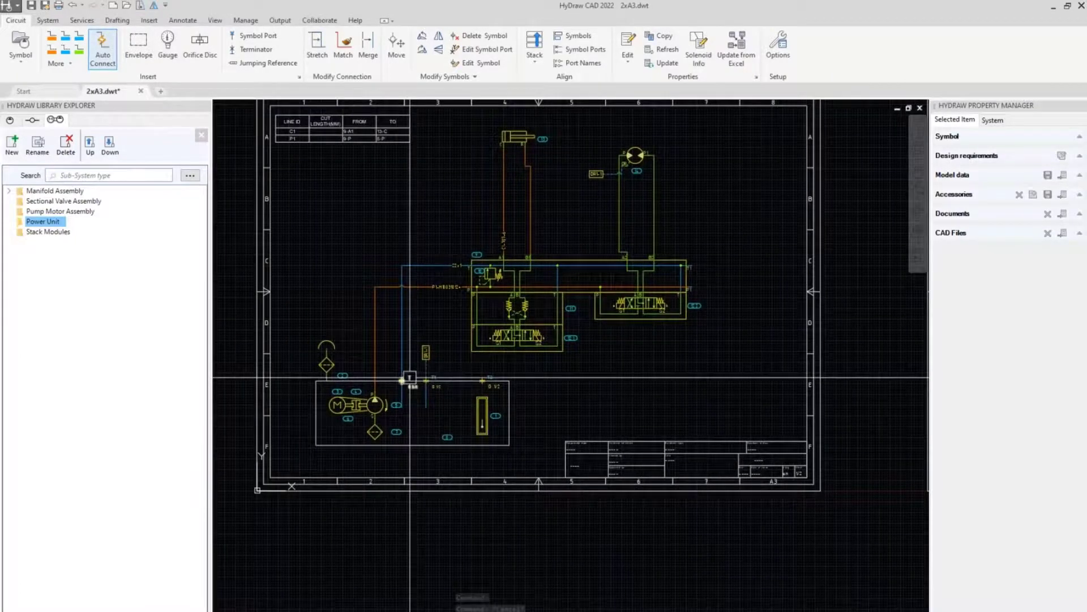
pyautogui.scroll(3, 390, 318)
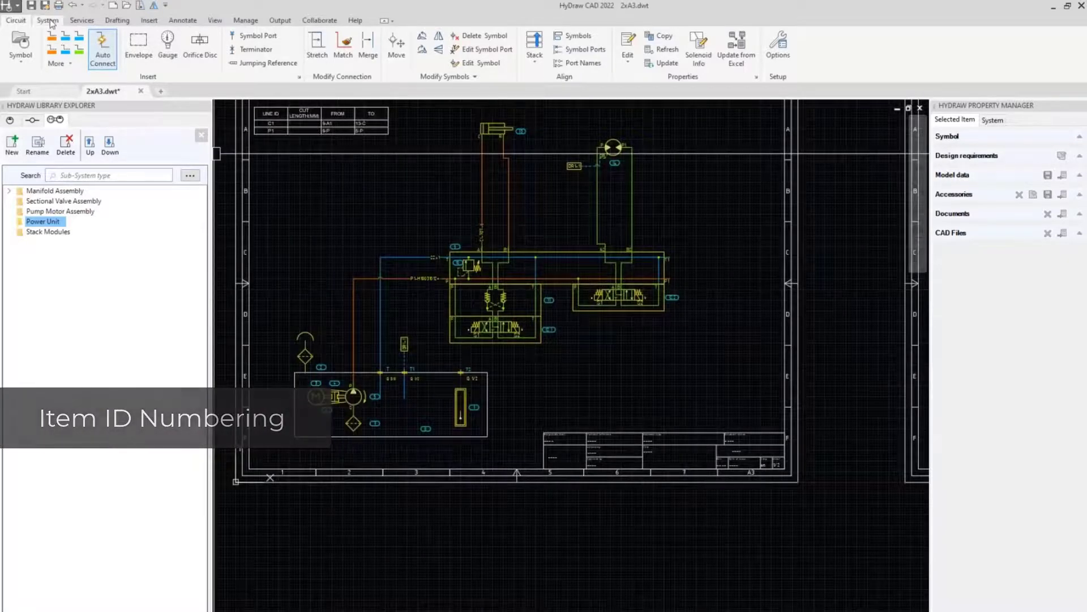
pyautogui.click(47, 20)
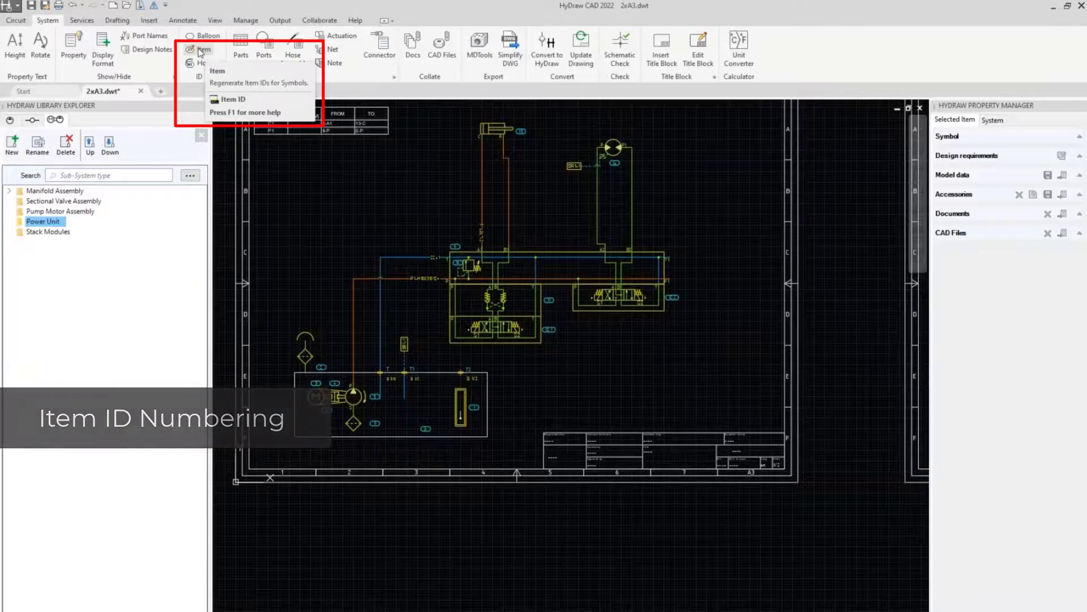
pyautogui.click(199, 50)
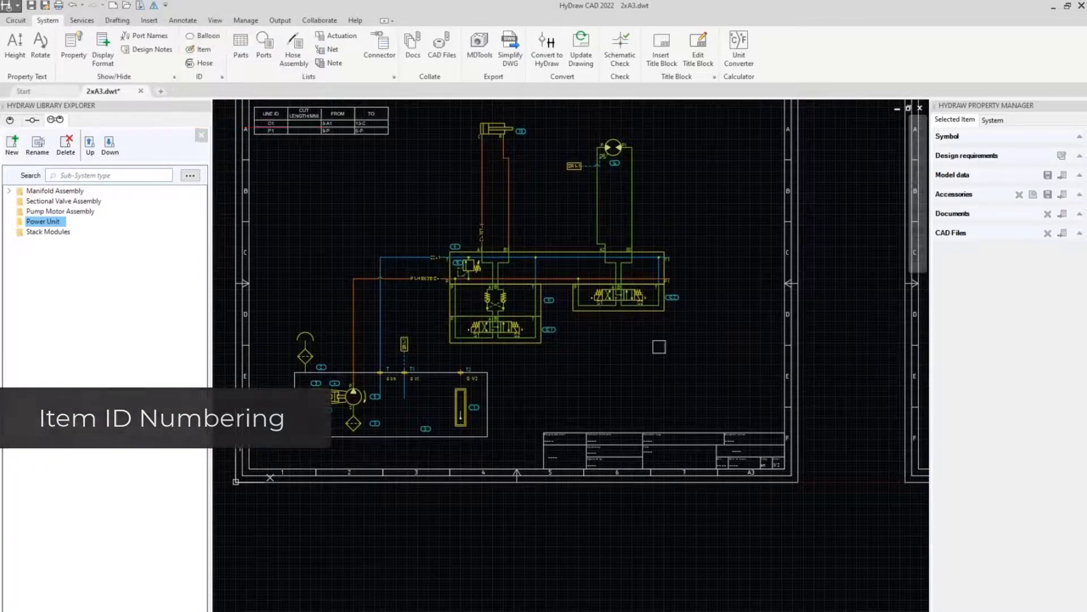
pyautogui.click(724, 228)
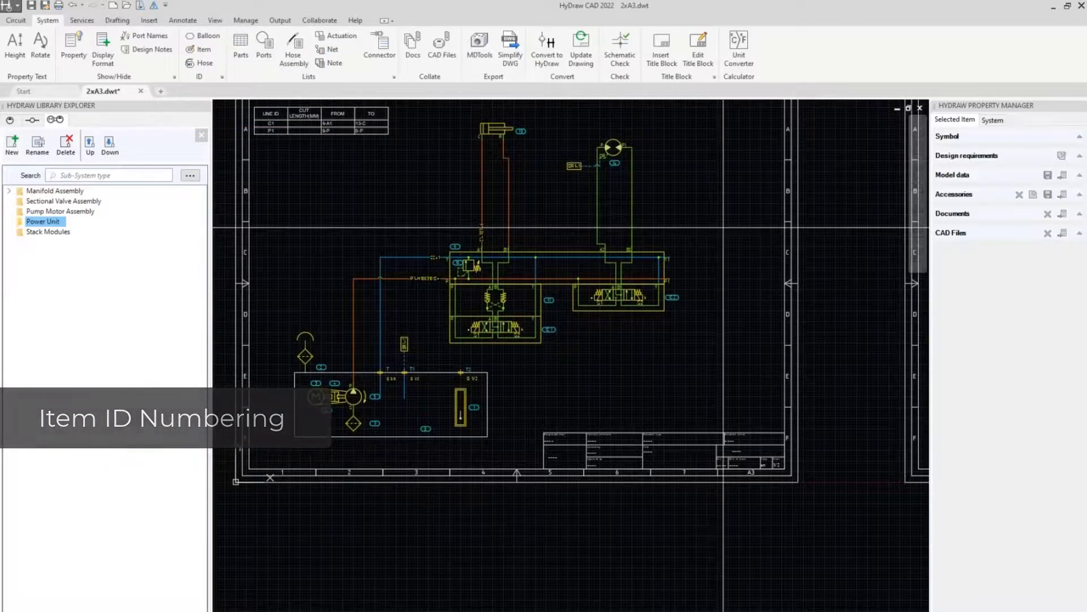
pyautogui.click(250, 451)
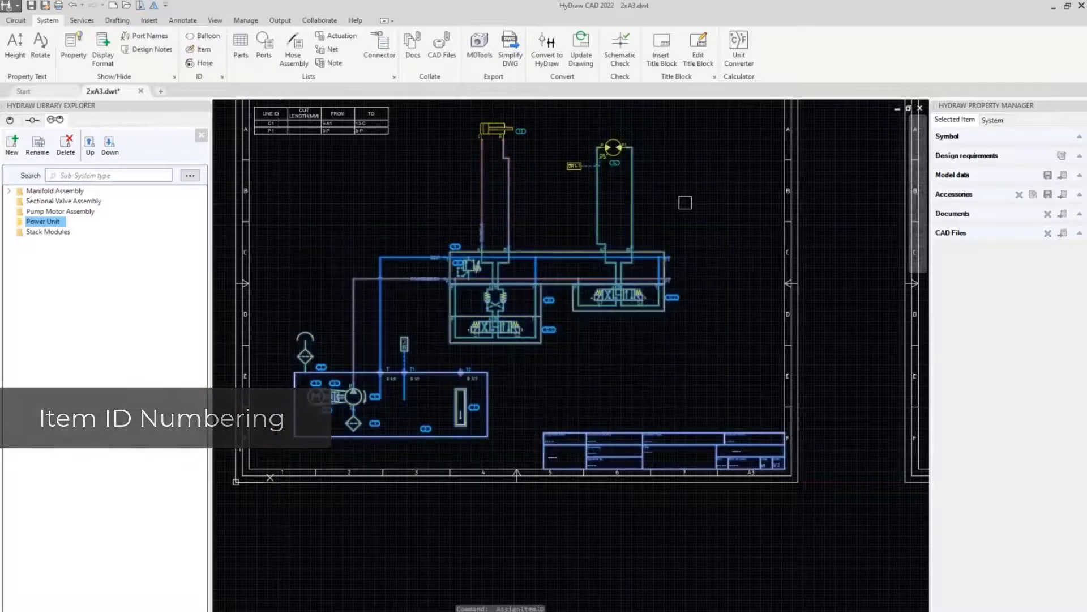
pyautogui.click(442, 111)
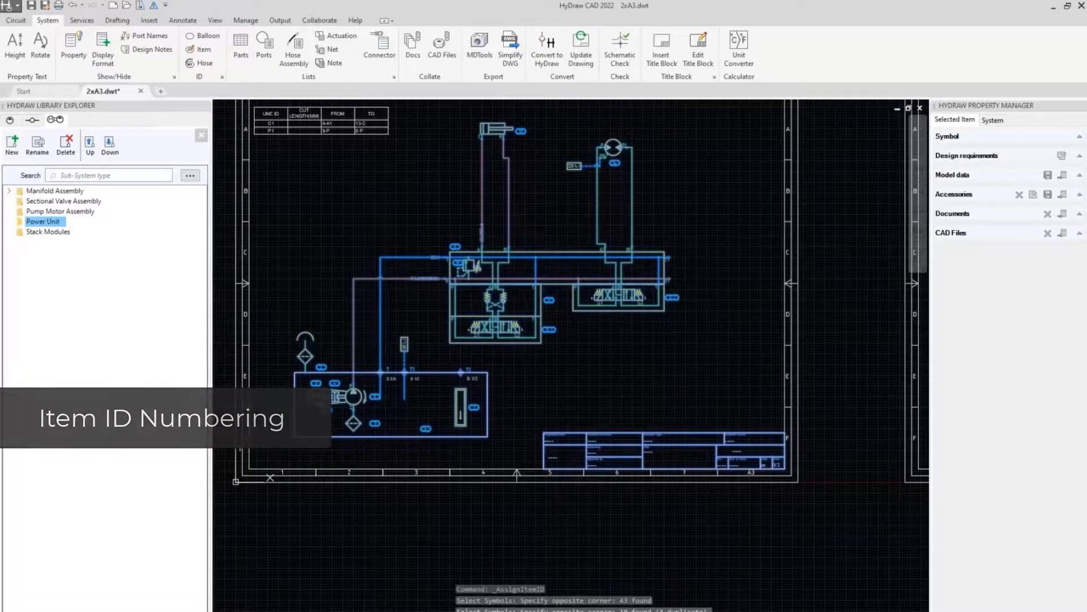
pyautogui.press('Return')
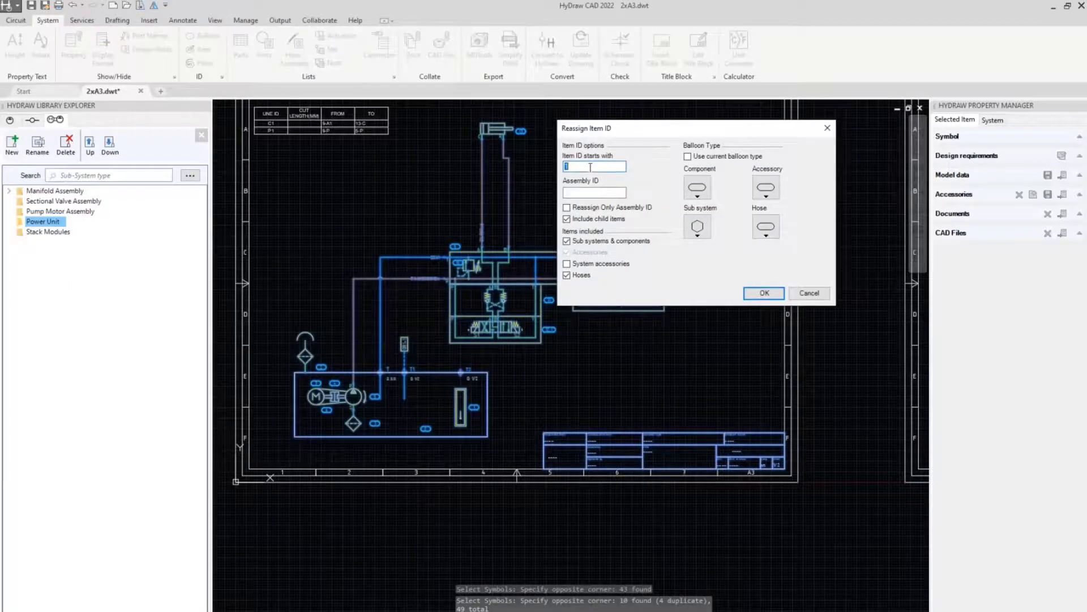
pyautogui.press('Return')
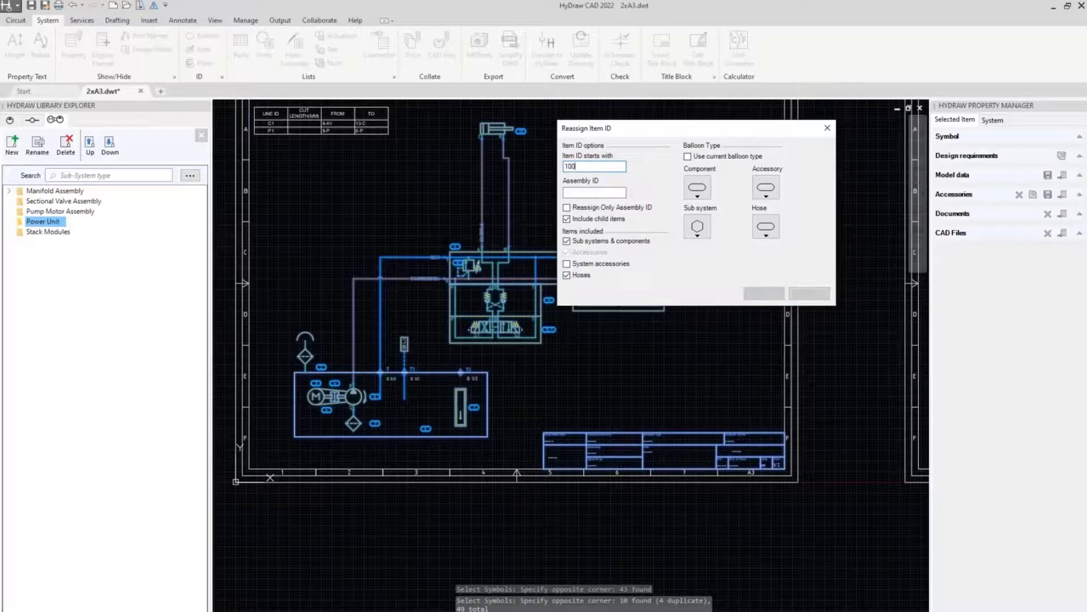
# Step: Move the reservoir's item ID balloon 100 into the reservoir's lower-left corner
pyautogui.scroll(4, 424, 307)
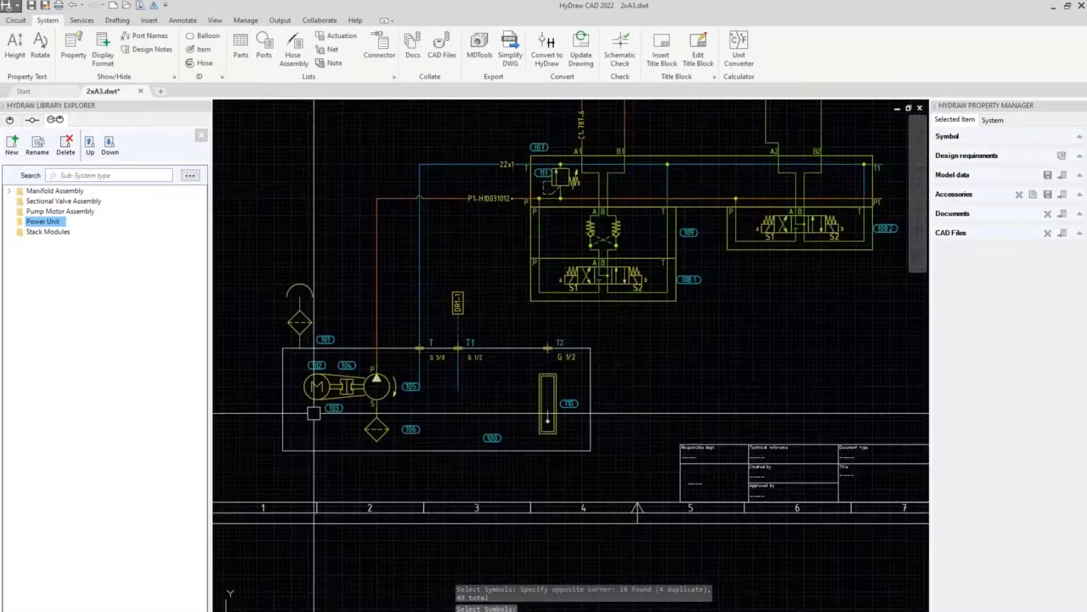
pyautogui.click(270, 310)
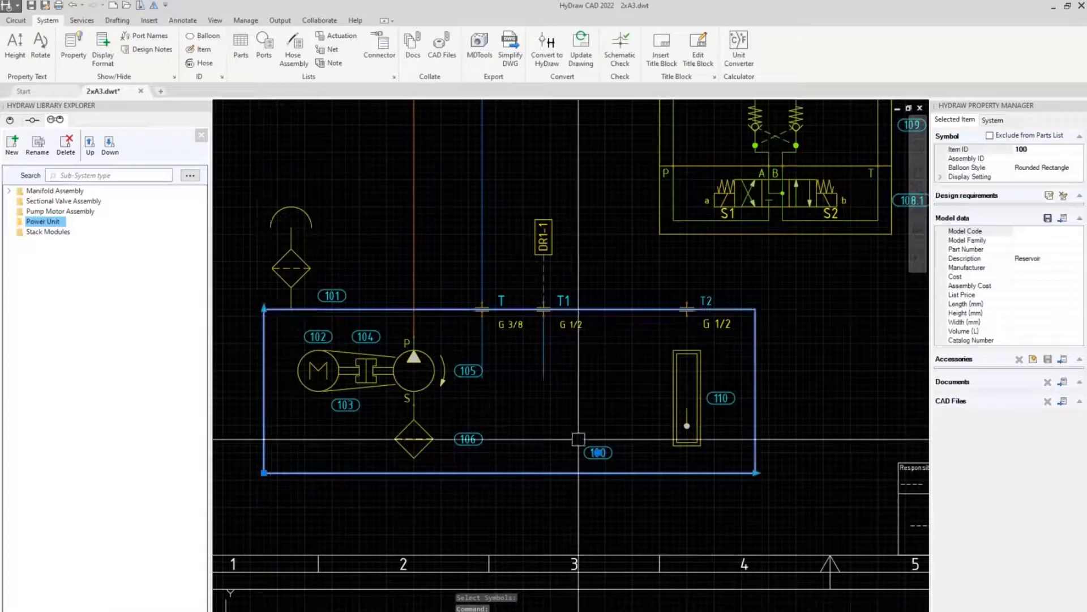
pyautogui.click(598, 453)
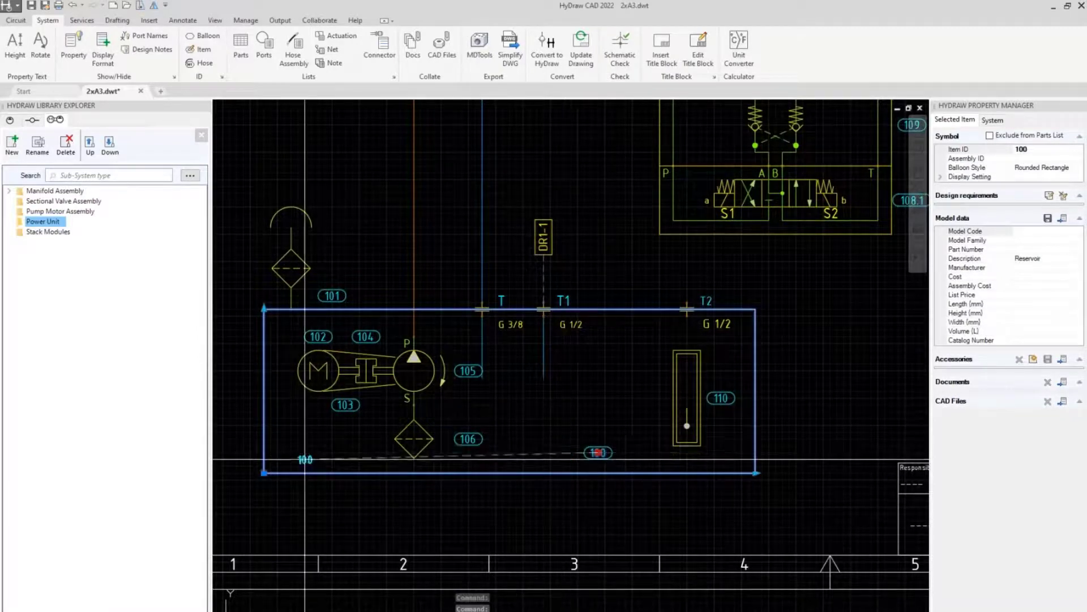
pyautogui.click(291, 460)
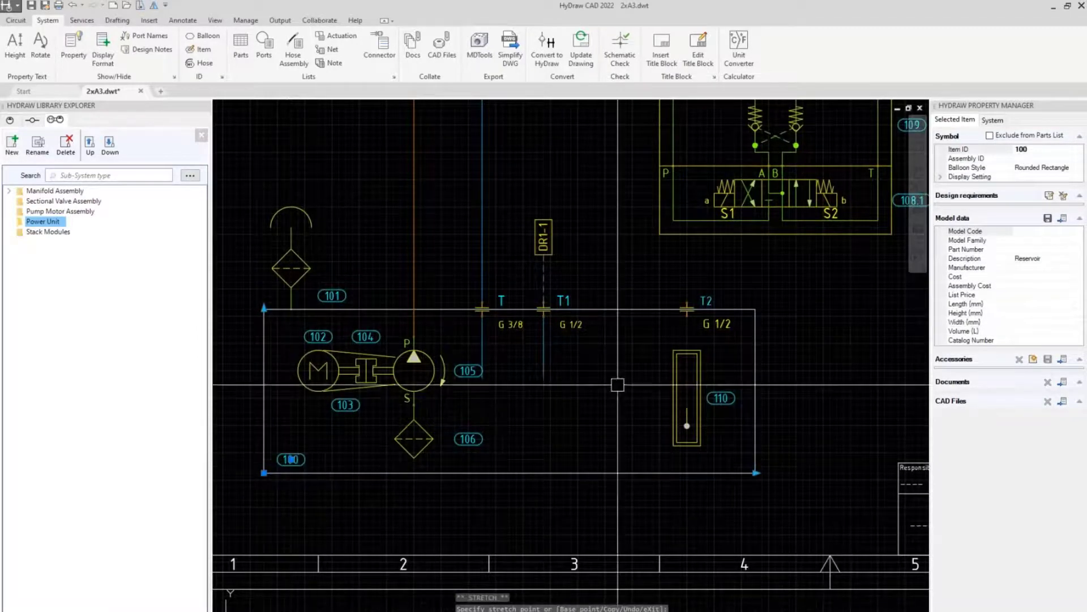
# Step: Reassign the item IDs of the manifold assembly and its valves, starting with 200
pyautogui.scroll(-2, 618, 385)
pyautogui.scroll(-3, 429, 420)
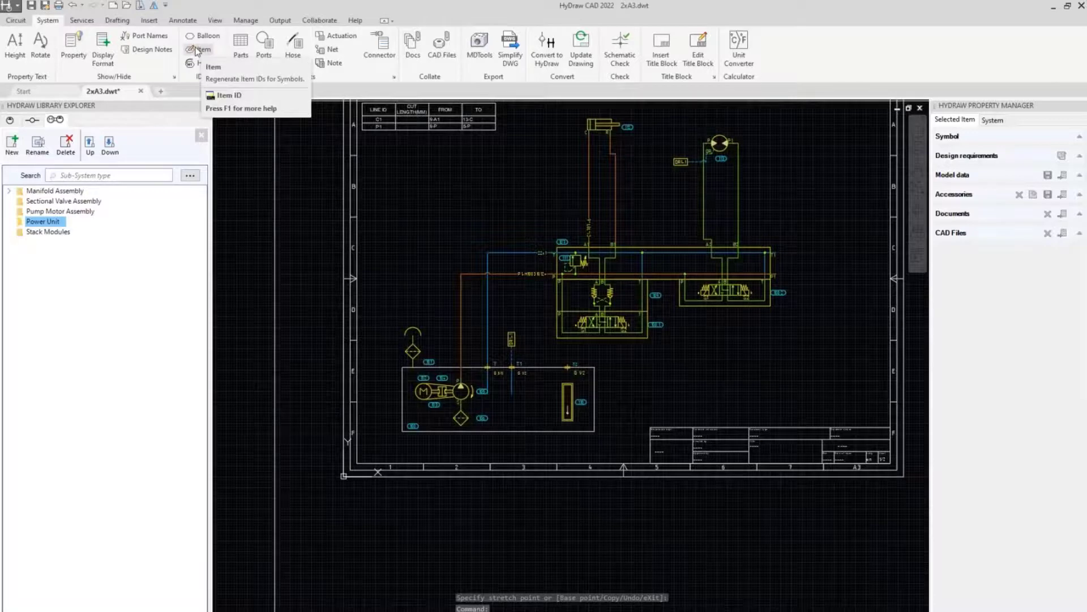
pyautogui.click(819, 343)
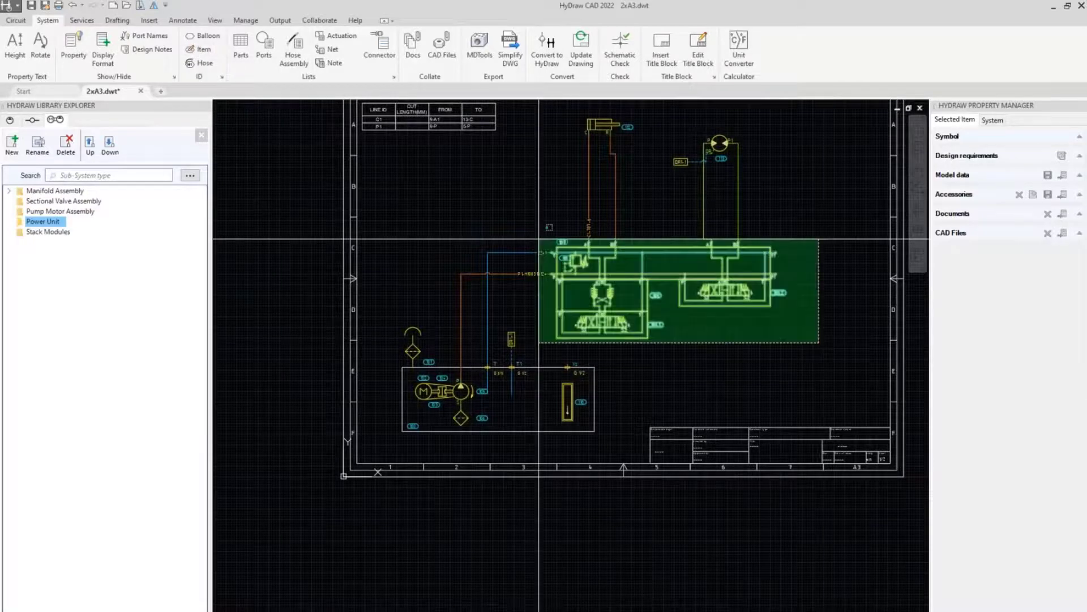
pyautogui.click(538, 239)
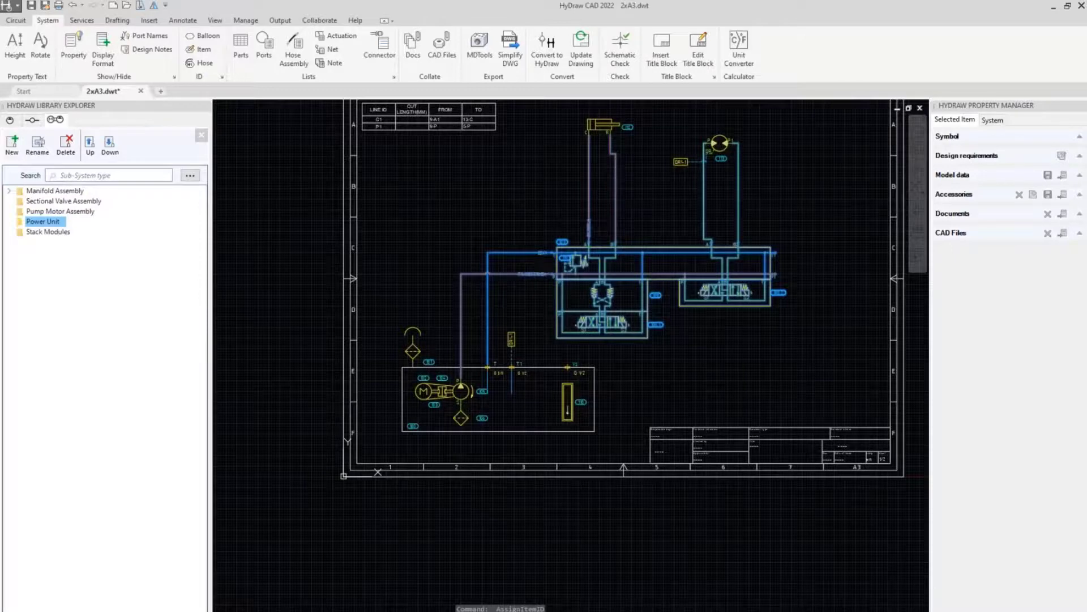
pyautogui.press('Return')
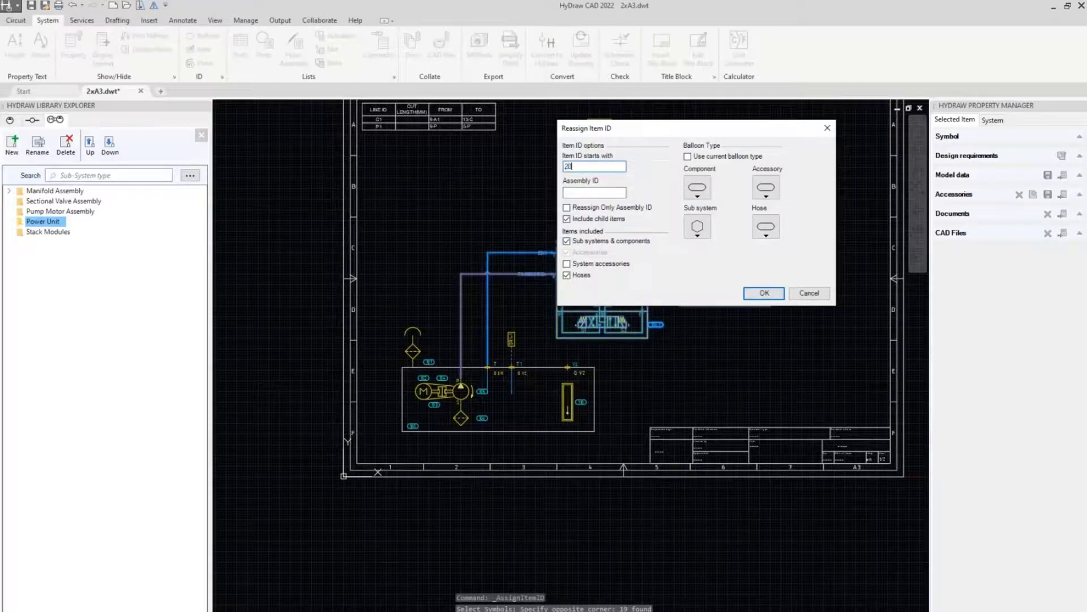
pyautogui.write('20')
pyautogui.click(764, 292)
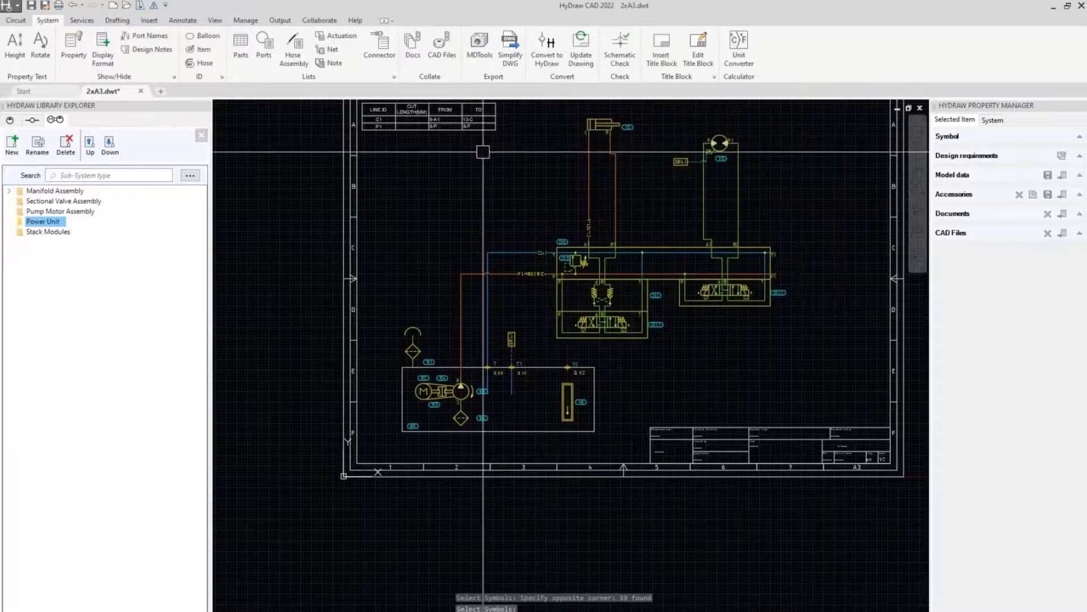
# Step: Reassign the item IDs of the cylinder and hydraulic motor above the manifold as their own number series
pyautogui.click(790, 218)
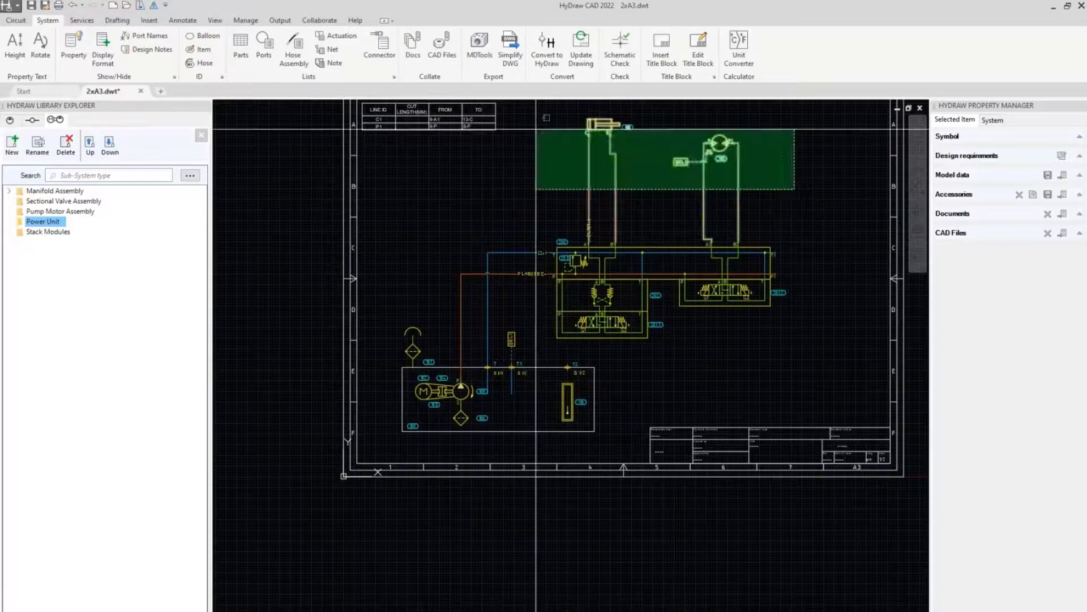
pyautogui.click(547, 116)
pyautogui.press('Return')
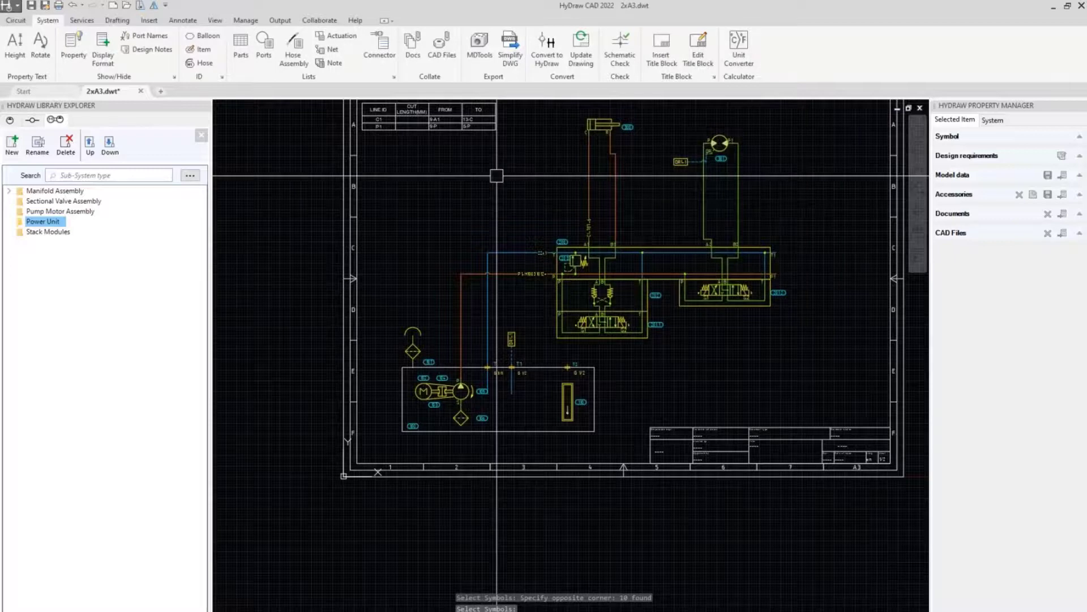
# Step: Set the pressure setting of the manifold's pressure relief valve 203 to 180 bar
pyautogui.scroll(4, 546, 270)
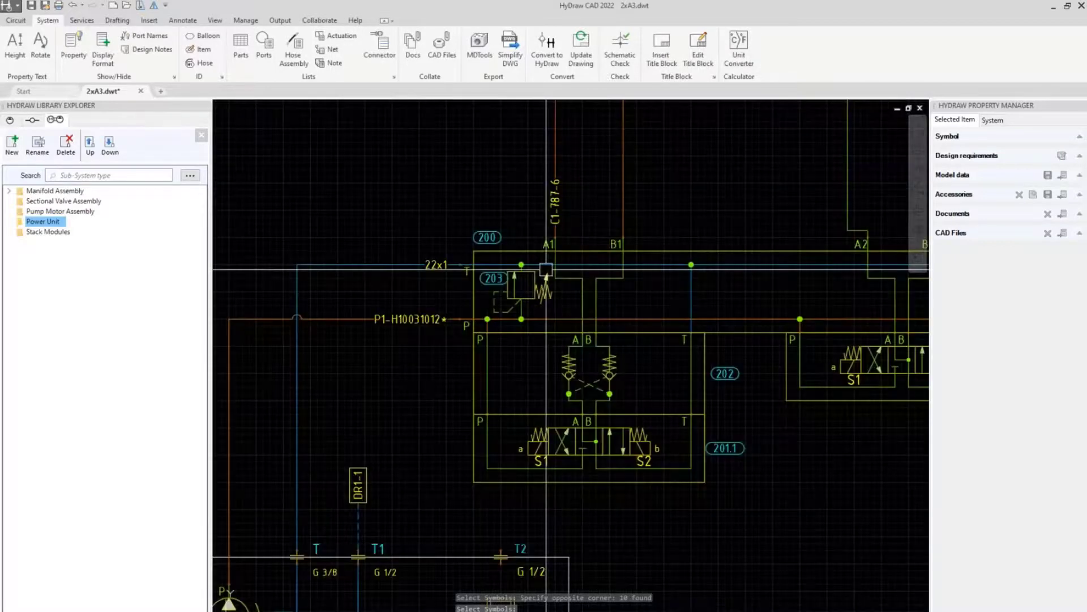
pyautogui.click(533, 276)
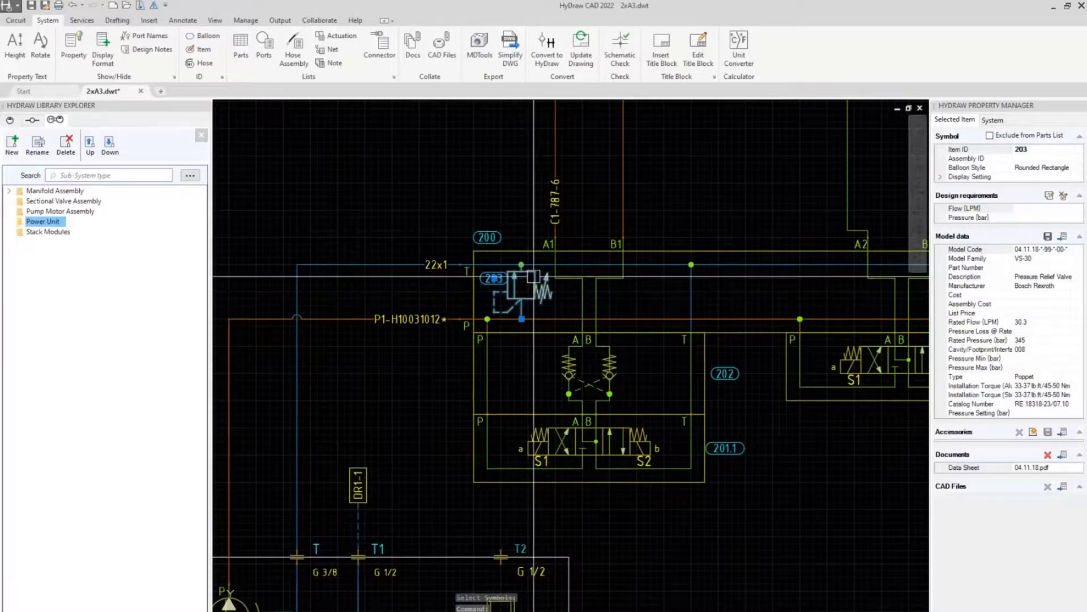
pyautogui.scroll(4, 535, 295)
pyautogui.click(1033, 414)
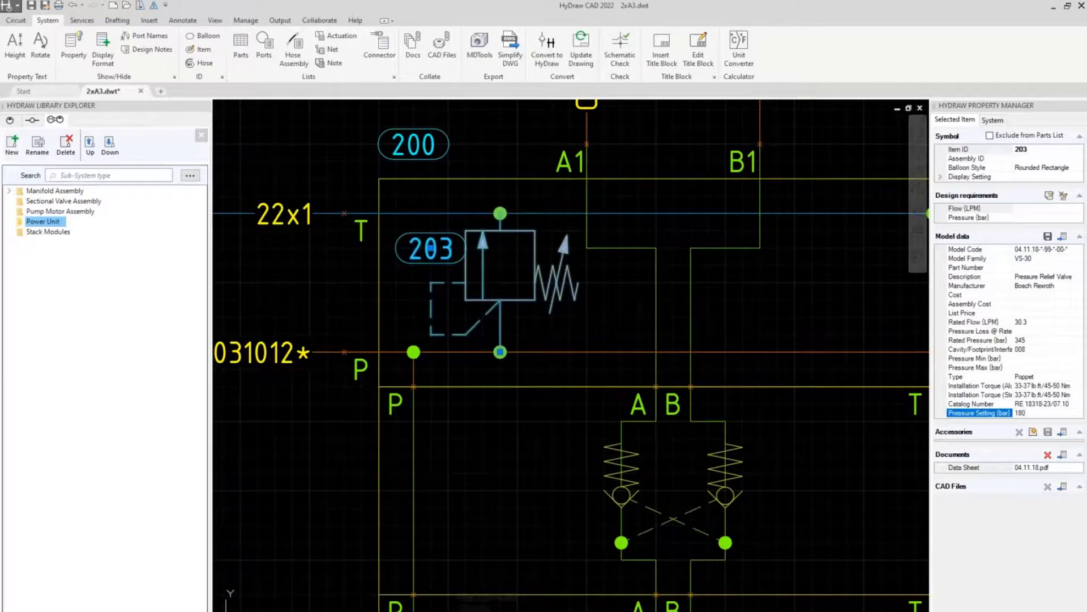
pyautogui.press('Return')
# Step: Move the relief valve's 180 bar label directly below its spring
pyautogui.scroll(2, 646, 362)
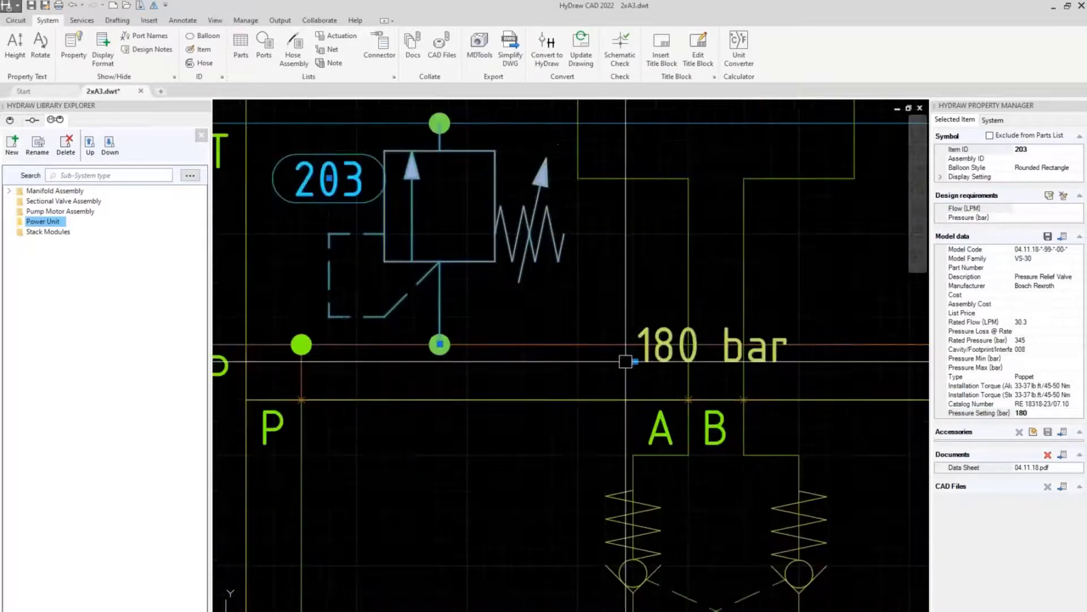
pyautogui.click(635, 361)
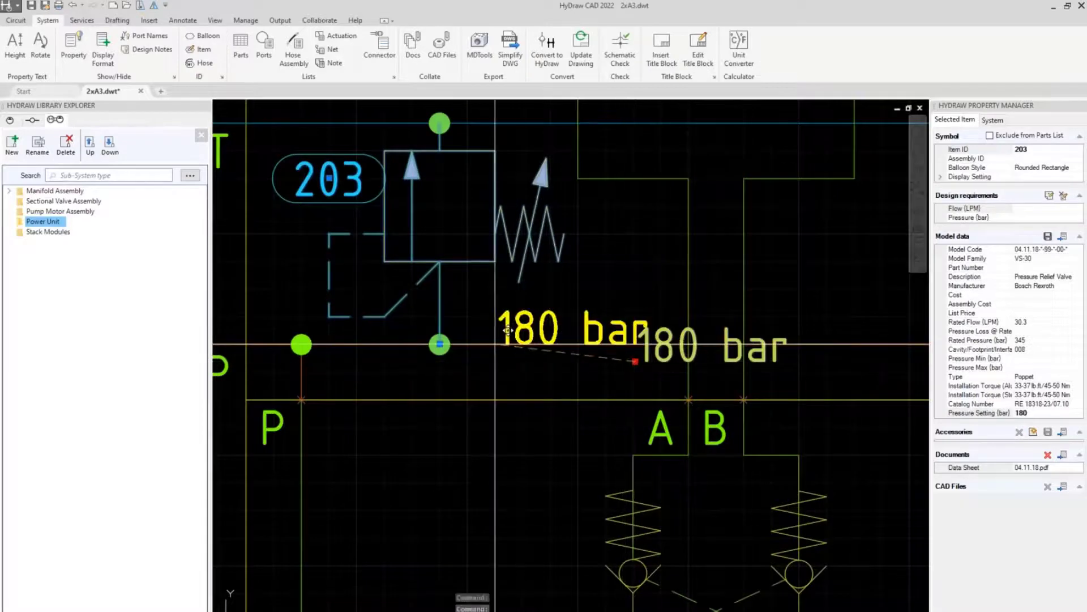
pyautogui.click(470, 315)
pyautogui.scroll(-1, 549, 277)
pyautogui.press('Escape')
pyautogui.scroll(-1, 528, 281)
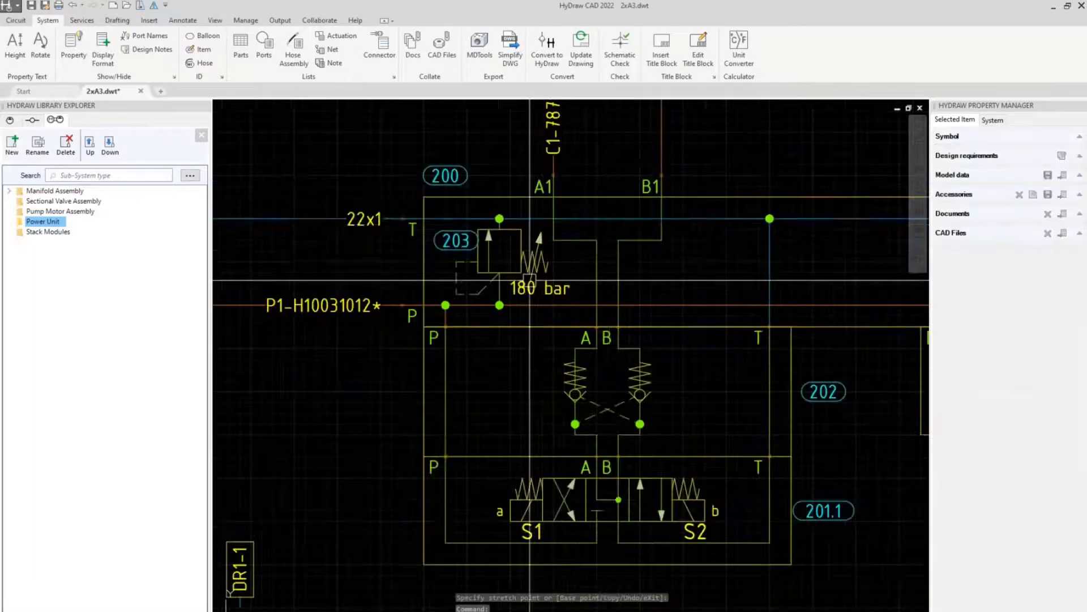
# Step: Examine the relief valve's pressure label in the manifold and its property data
pyautogui.moveTo(550, 212); pyautogui.dragTo(486, 214, button='middle')
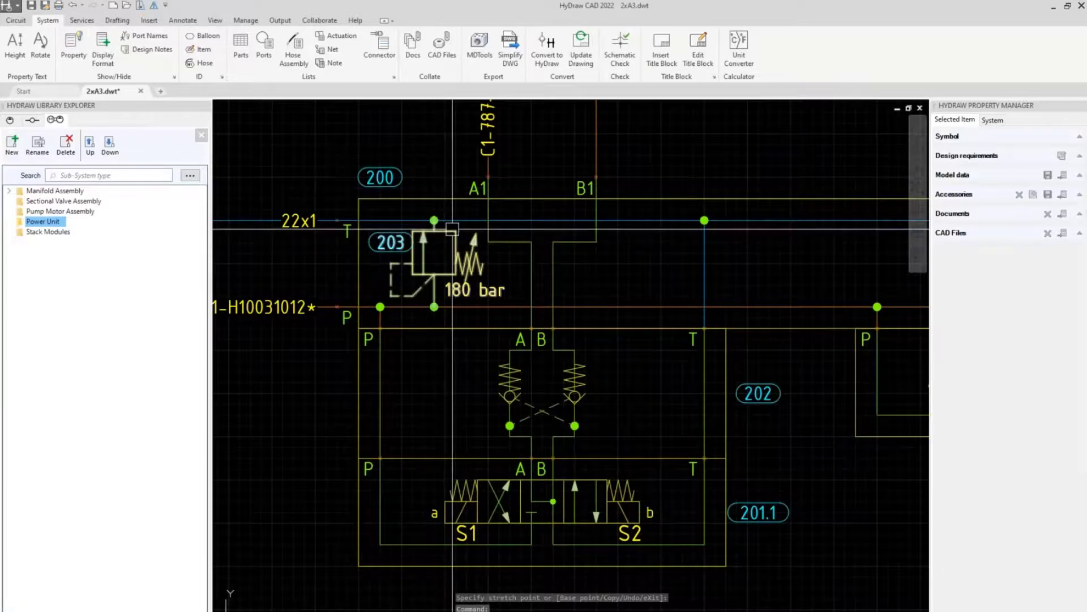
pyautogui.click(466, 255)
pyautogui.scroll(4, 466, 253)
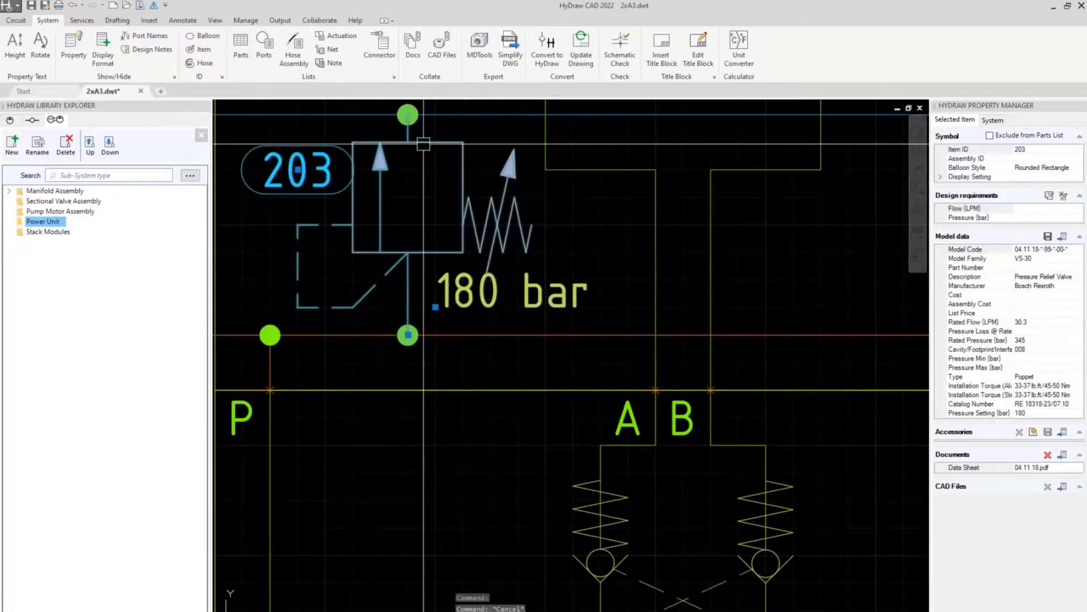
pyautogui.scroll(-4, 506, 266)
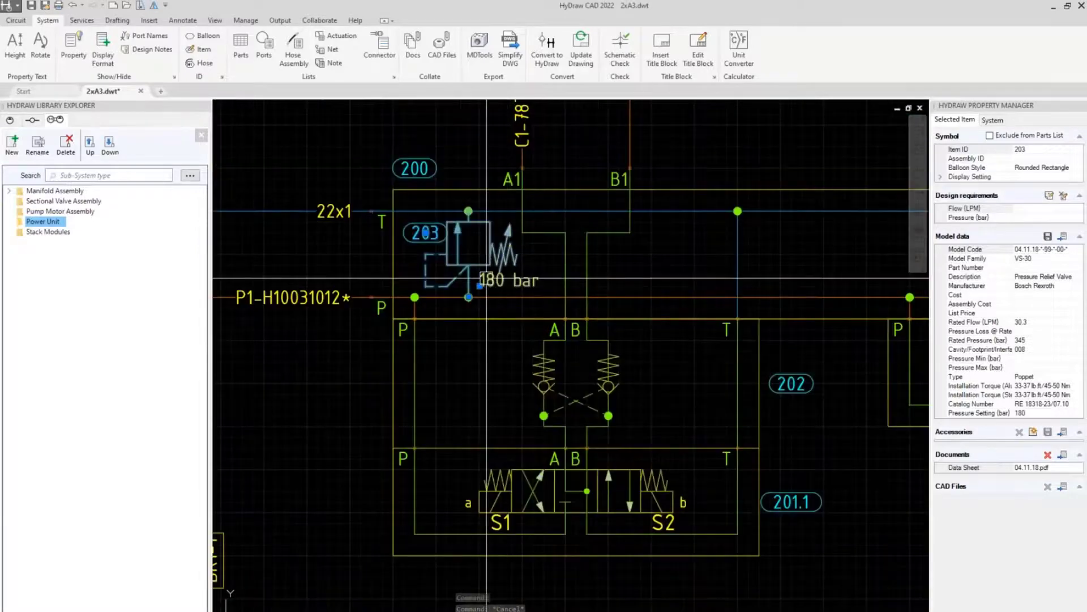
pyautogui.scroll(-3, 553, 247)
pyautogui.press('Escape')
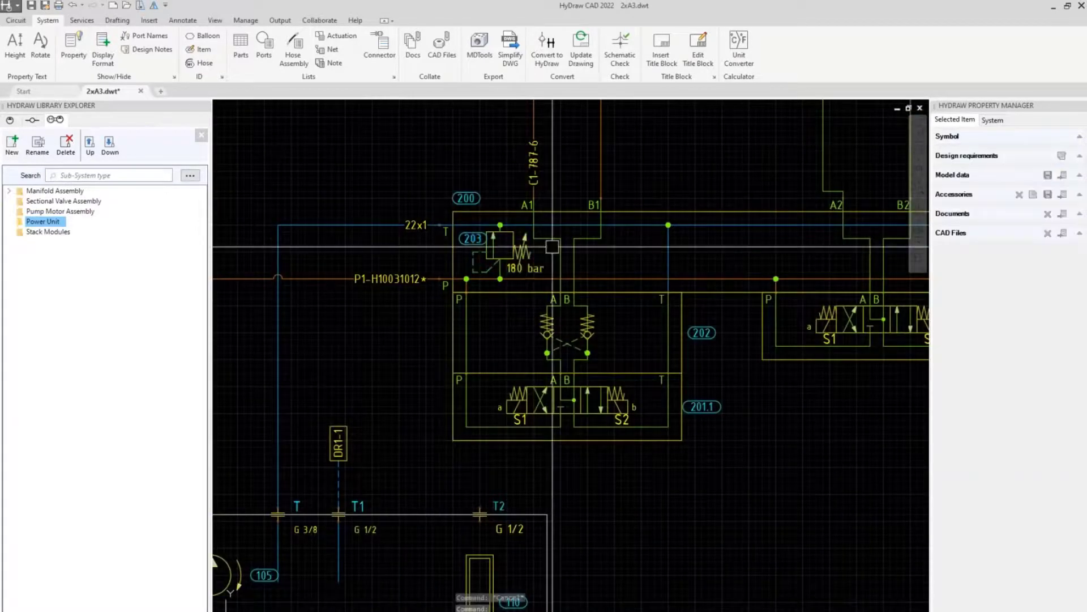
pyautogui.scroll(-3, 535, 261)
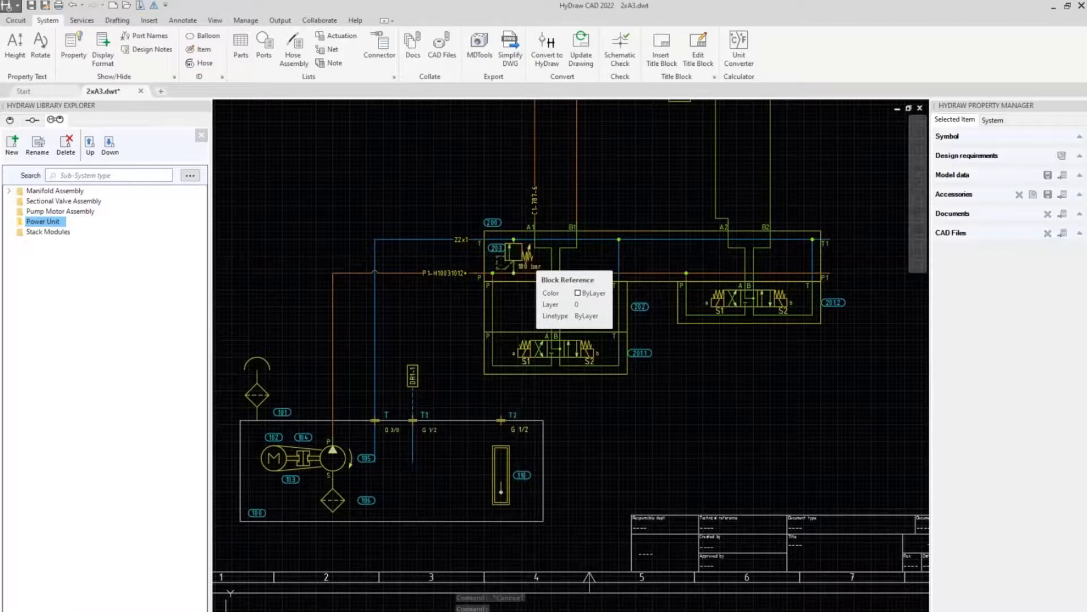
pyautogui.click(525, 256)
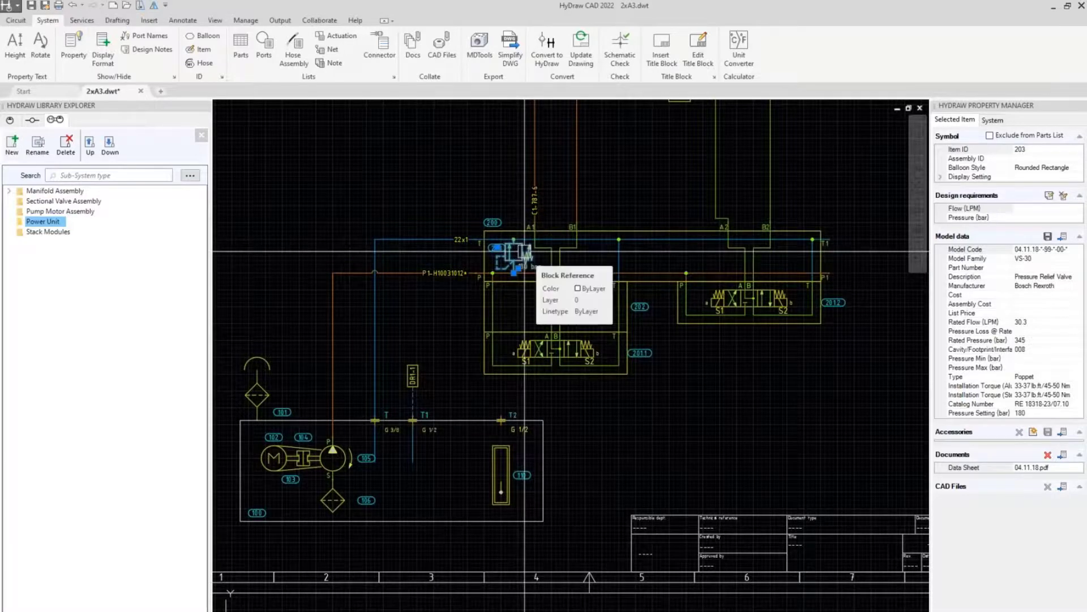
pyautogui.scroll(-3, 545, 346)
pyautogui.press('Escape')
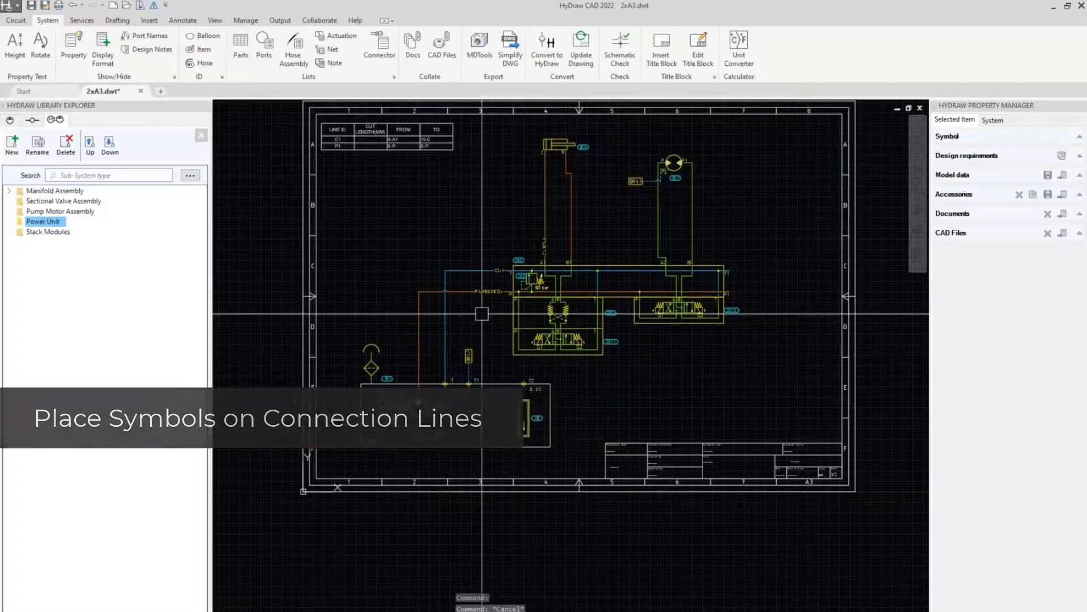
# Step: Reset the advanced FluidPowerTools.com component search and choose the check valve component type
pyautogui.scroll(5, 482, 314)
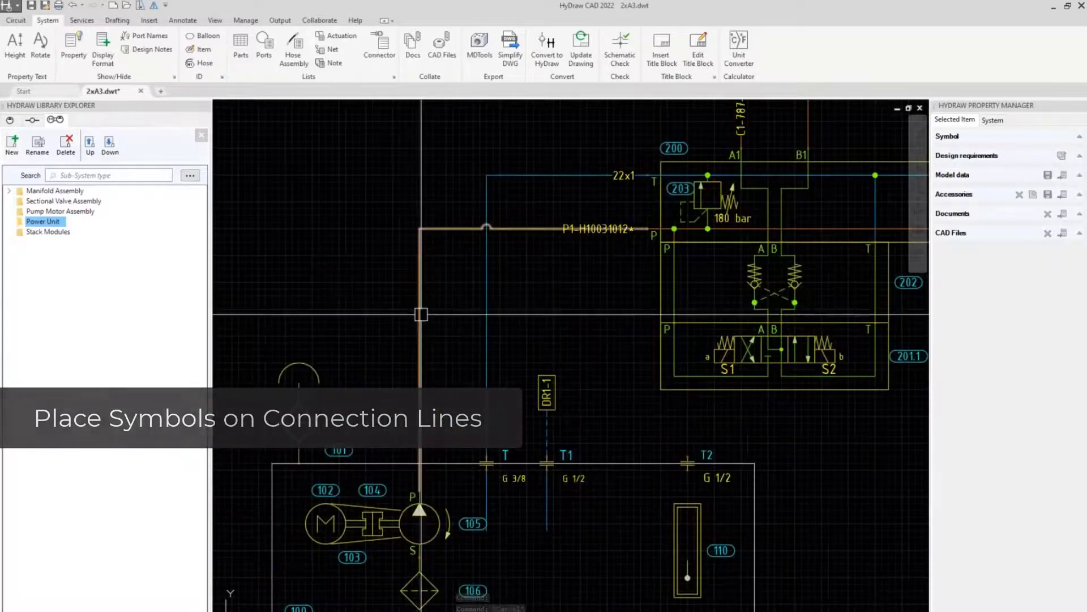
pyautogui.click(190, 176)
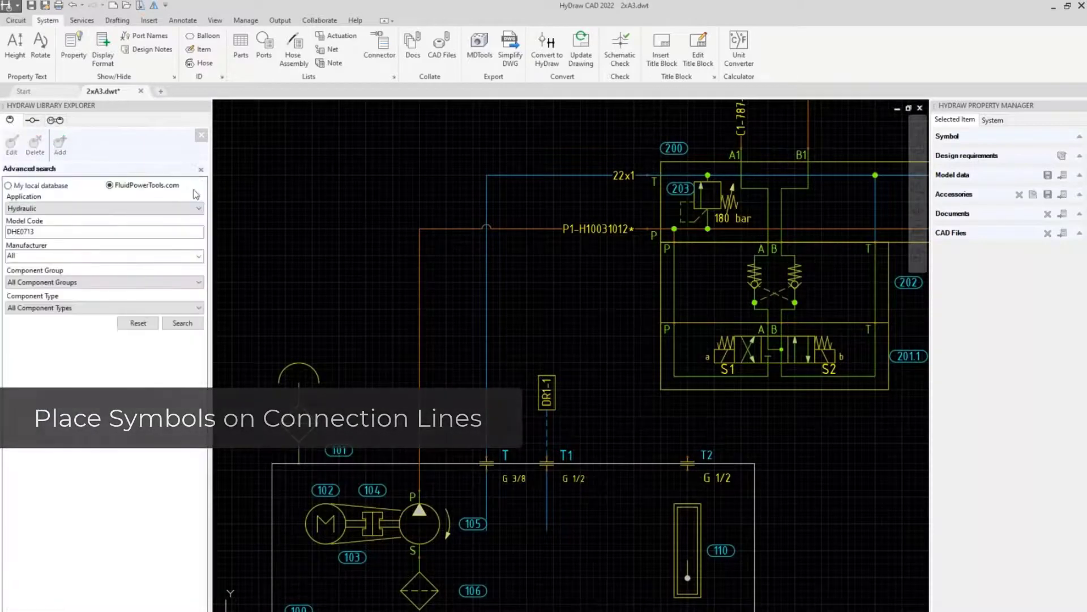
pyautogui.click(138, 323)
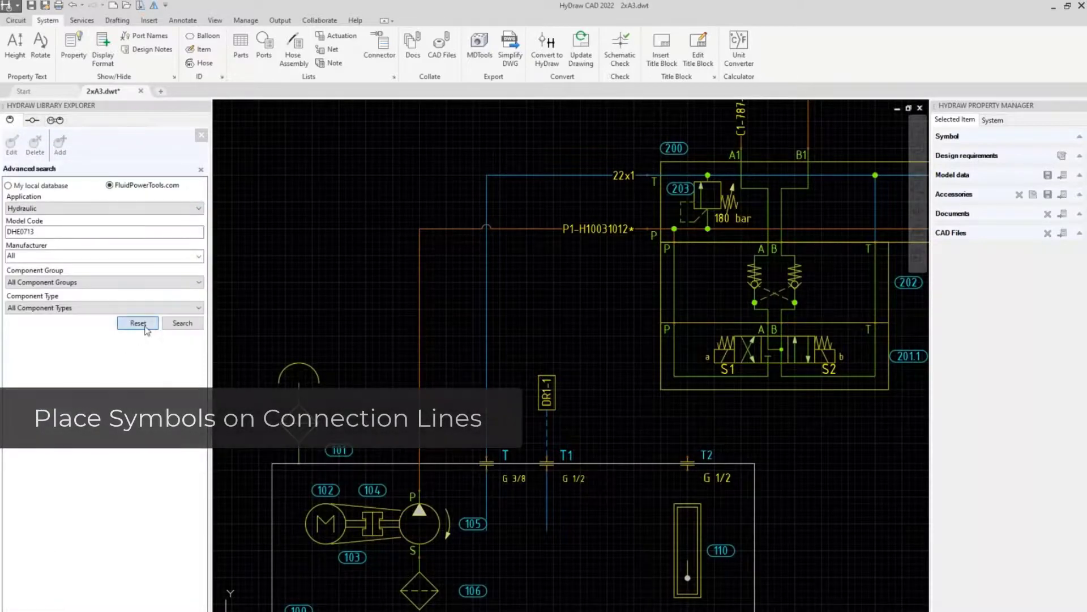
pyautogui.click(198, 308)
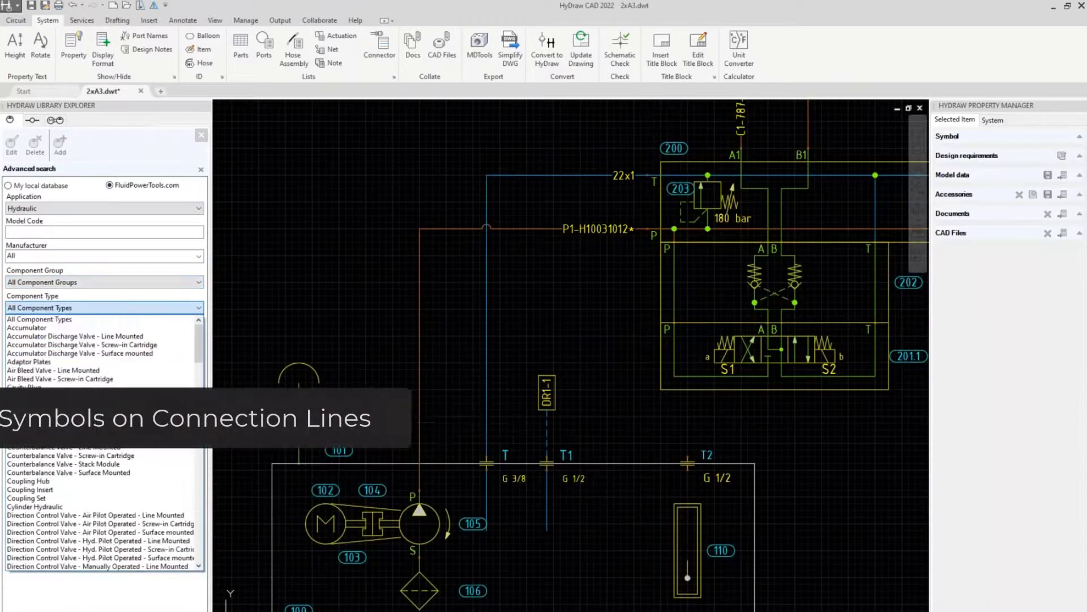
pyautogui.click(76, 412)
# Step: Limit the manufacturers to Hydac only and search the component library for check valves
pyautogui.click(198, 256)
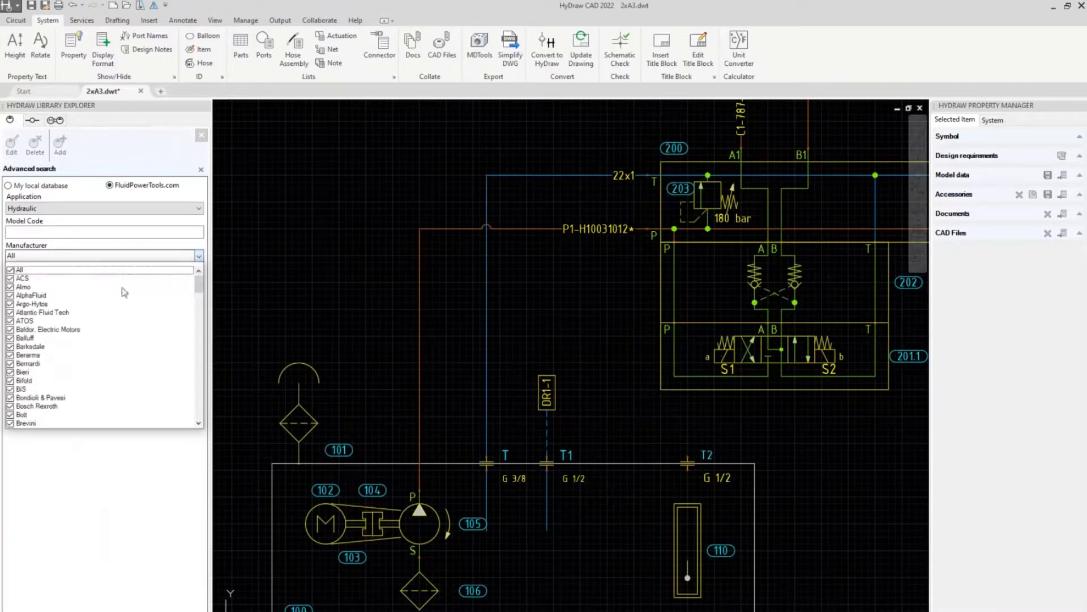
pyautogui.click(10, 271)
pyautogui.scroll(-8, 50, 386)
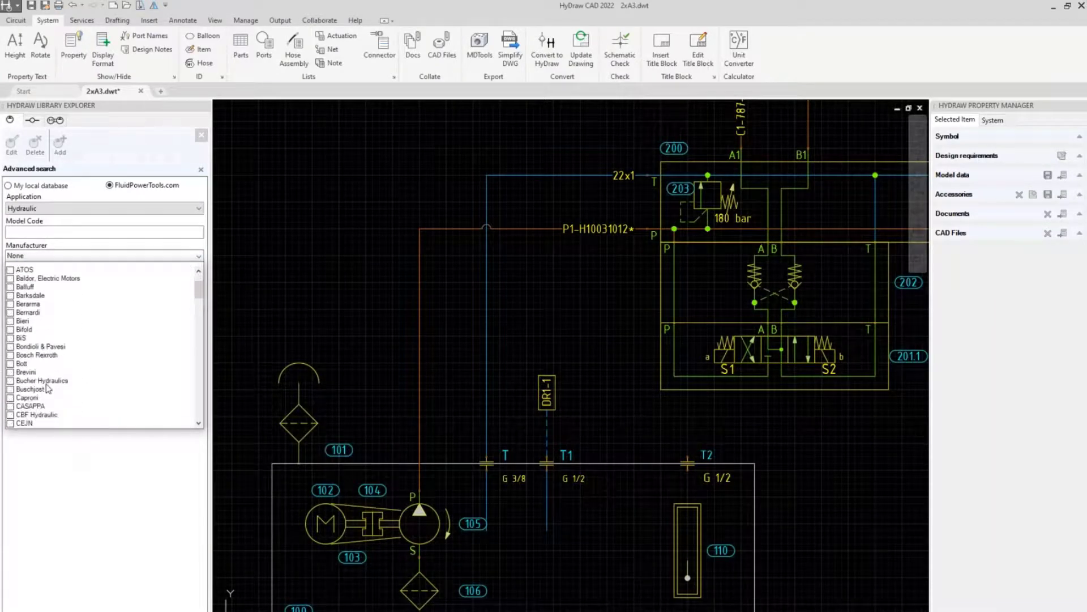
pyautogui.scroll(-8, 50, 387)
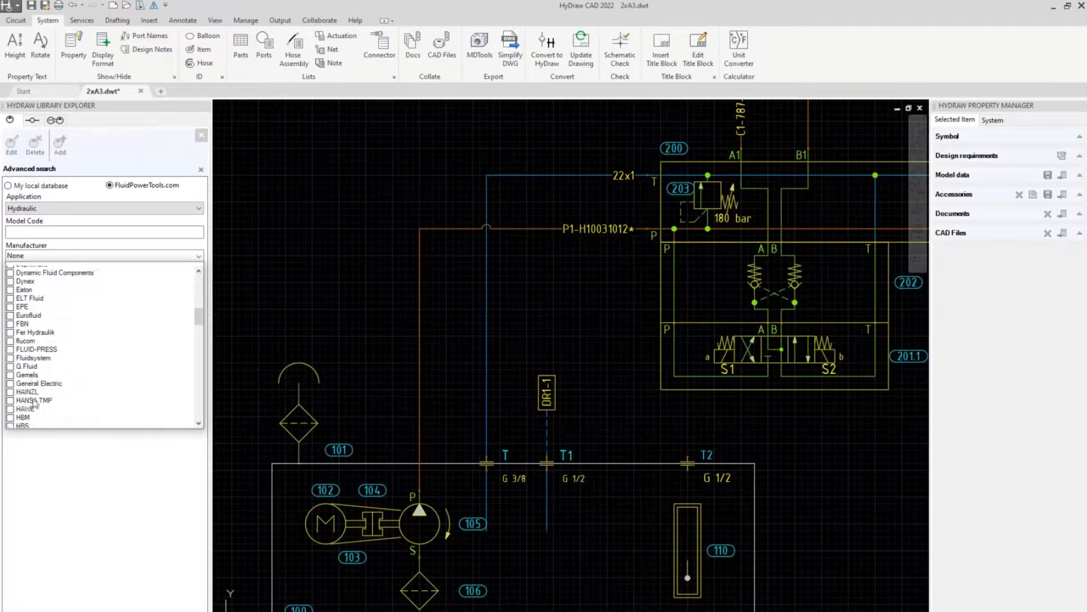
pyautogui.click(10, 397)
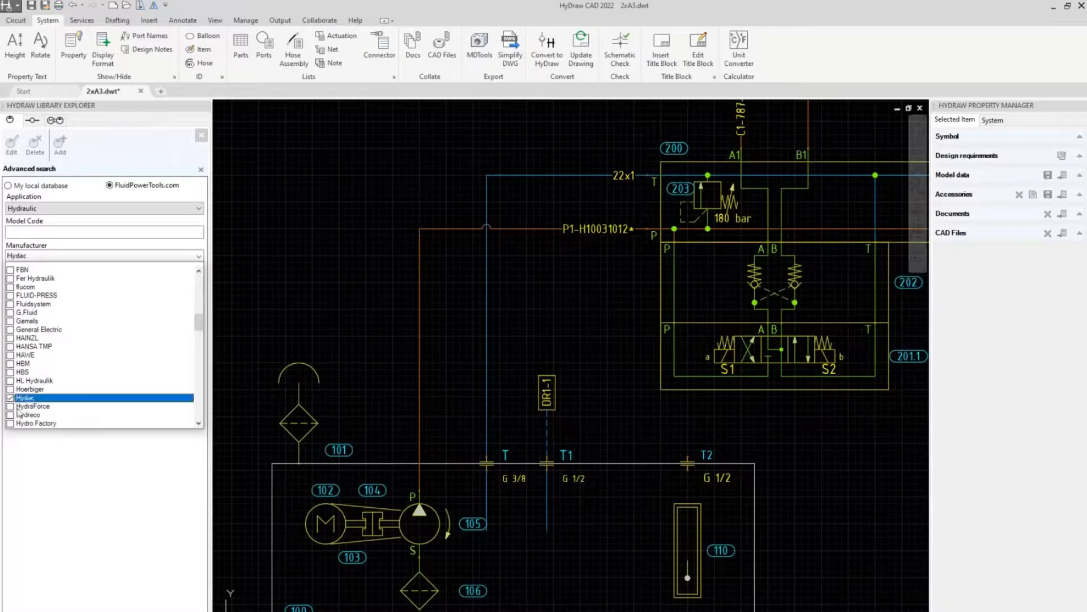
pyautogui.click(50, 474)
pyautogui.click(186, 361)
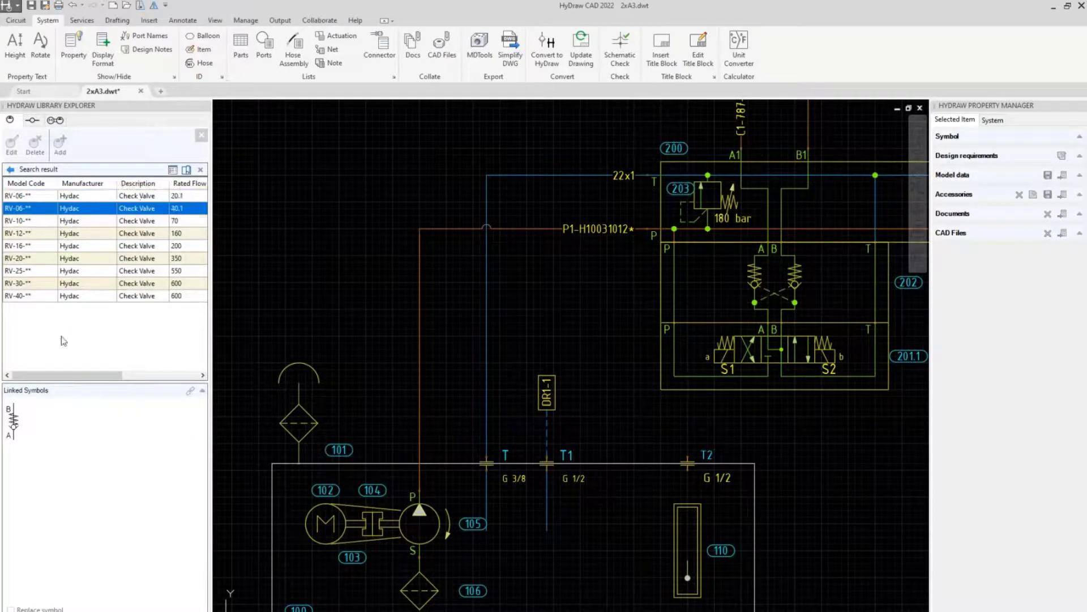
# Step: Insert the Hydac RV-08 check valve symbol onto the vertical P1 pressure line above the pump
pyautogui.click(13, 424)
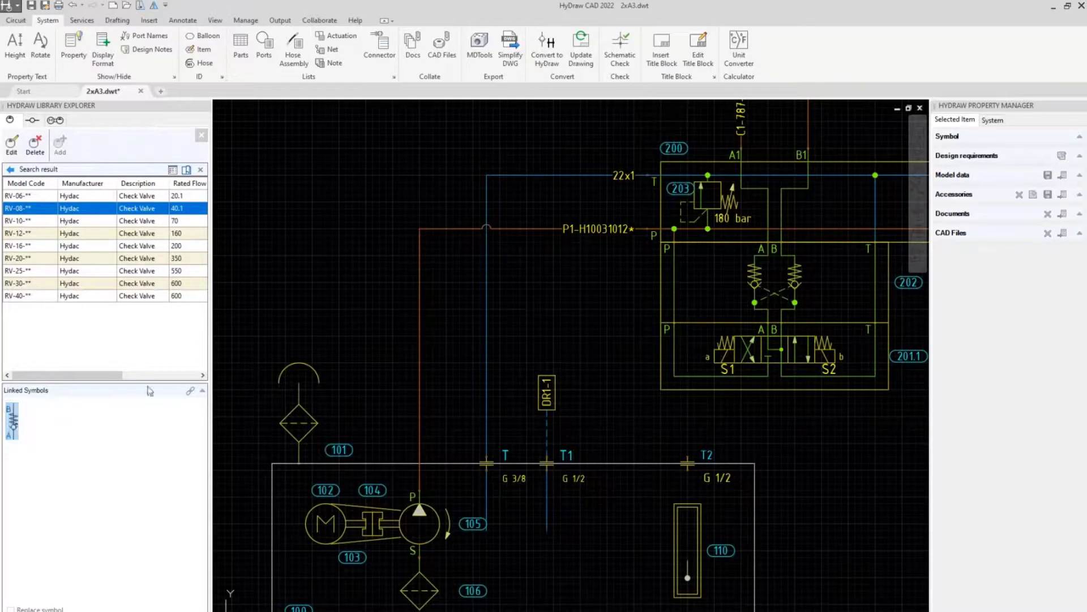
pyautogui.scroll(3, 419, 375)
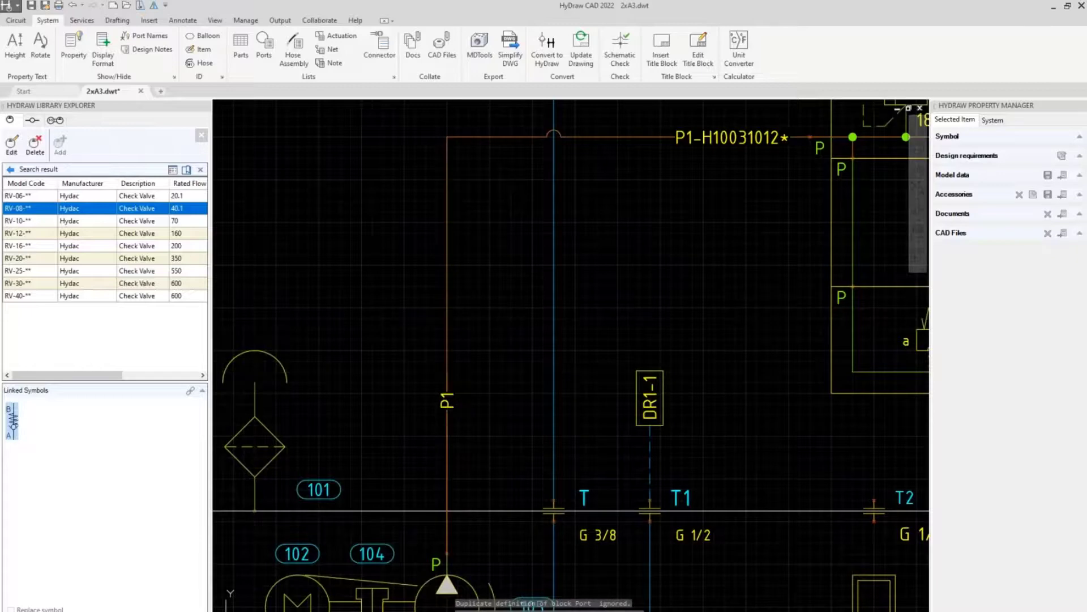
pyautogui.click(447, 329)
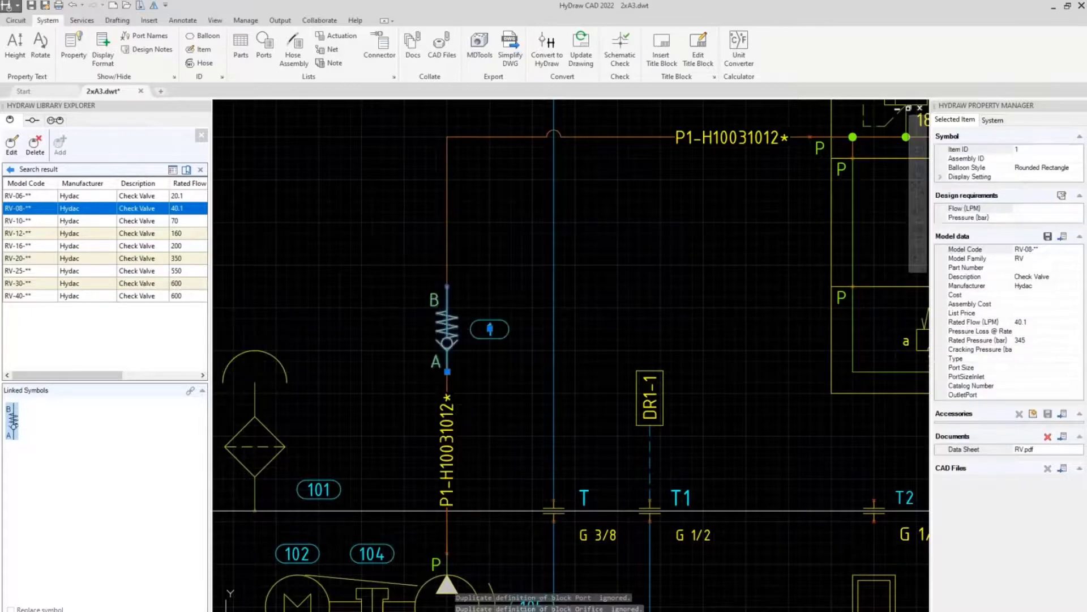
pyautogui.press('Escape')
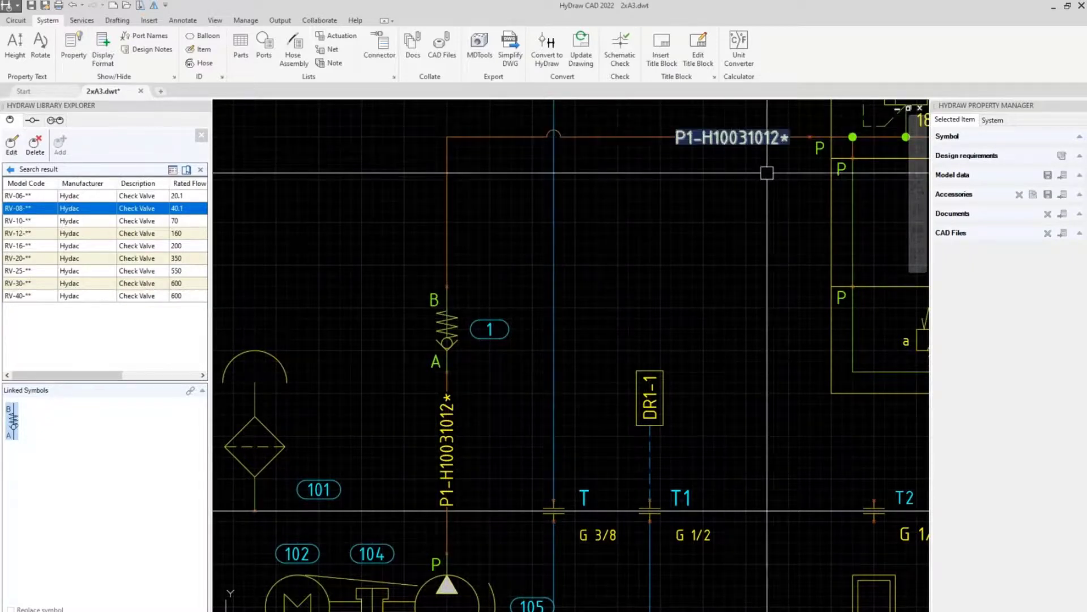
# Step: Delete the P1-H10031012 connection line between the check valve's port B and the manifold's port P
pyautogui.click(801, 172)
pyautogui.click(664, 118)
pyautogui.press('Delete')
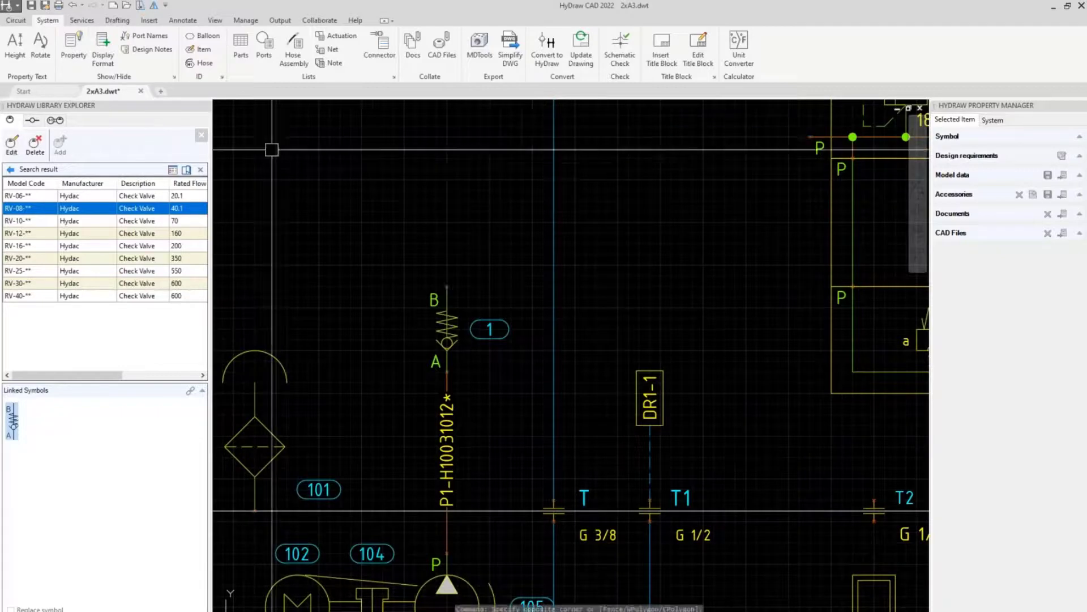
# Step: Connect the check valve's port B to the manifold's port P with a pressure line
pyautogui.click(16, 20)
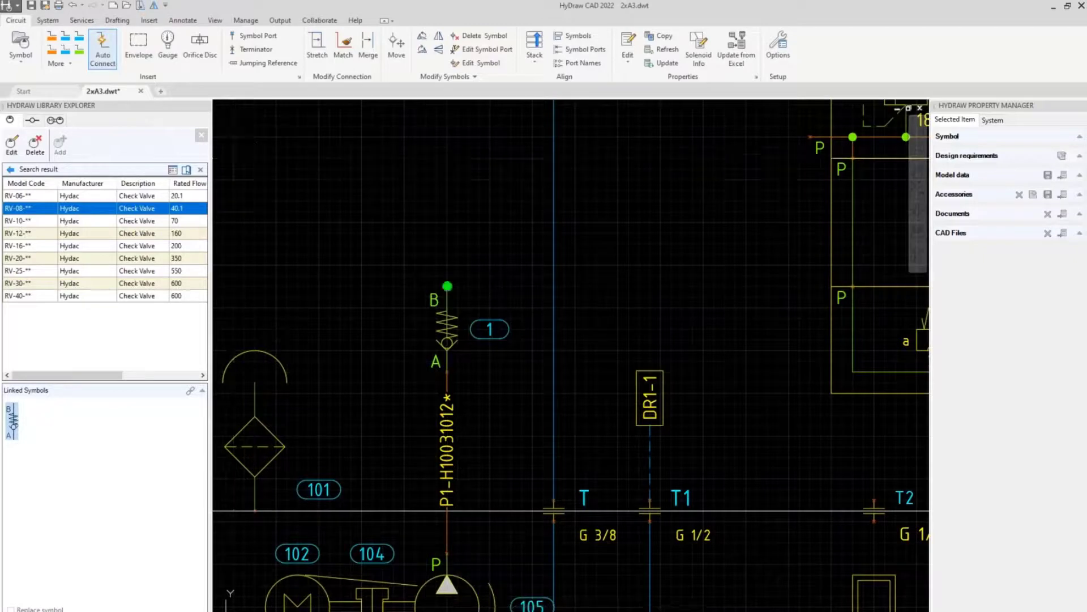
pyautogui.click(447, 287)
pyautogui.click(810, 137)
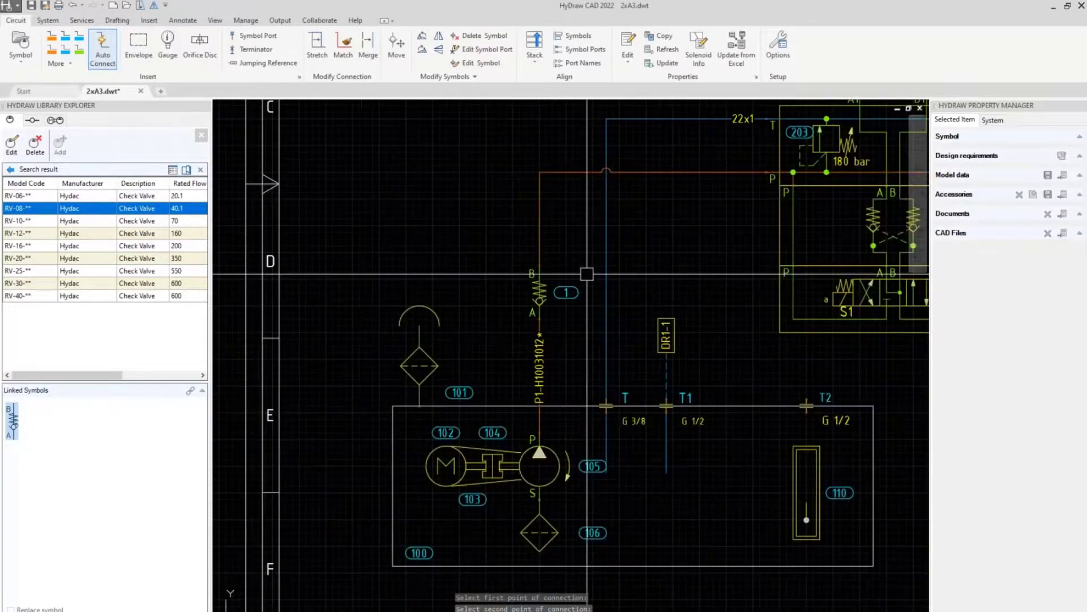
pyautogui.scroll(-2, 585, 275)
pyautogui.scroll(-1, 785, 169)
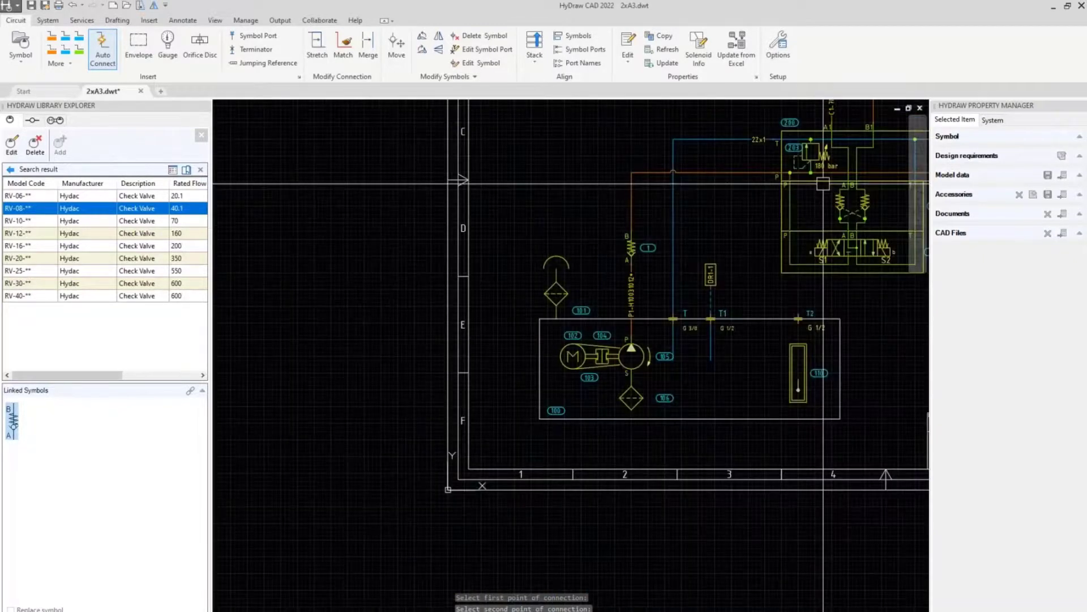
pyautogui.press('Escape')
# Step: Reassign the item IDs of the reservoir assembly, including the new check valve on the pump line, starting with 100
pyautogui.moveTo(823, 184); pyautogui.dragTo(553, 240, button='middle')
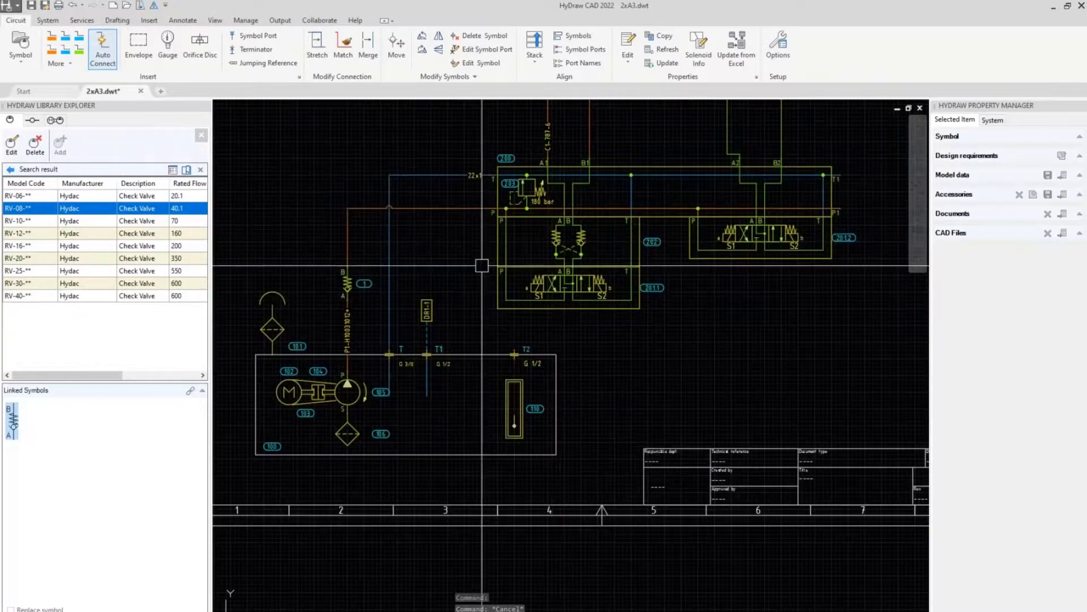
pyautogui.scroll(3, 329, 286)
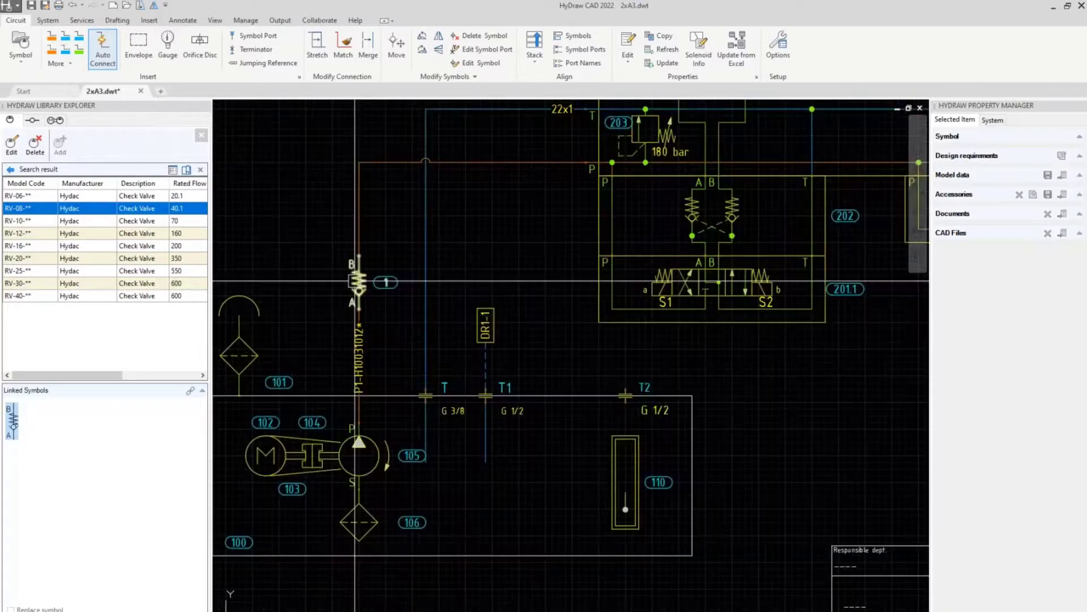
pyautogui.click(347, 283)
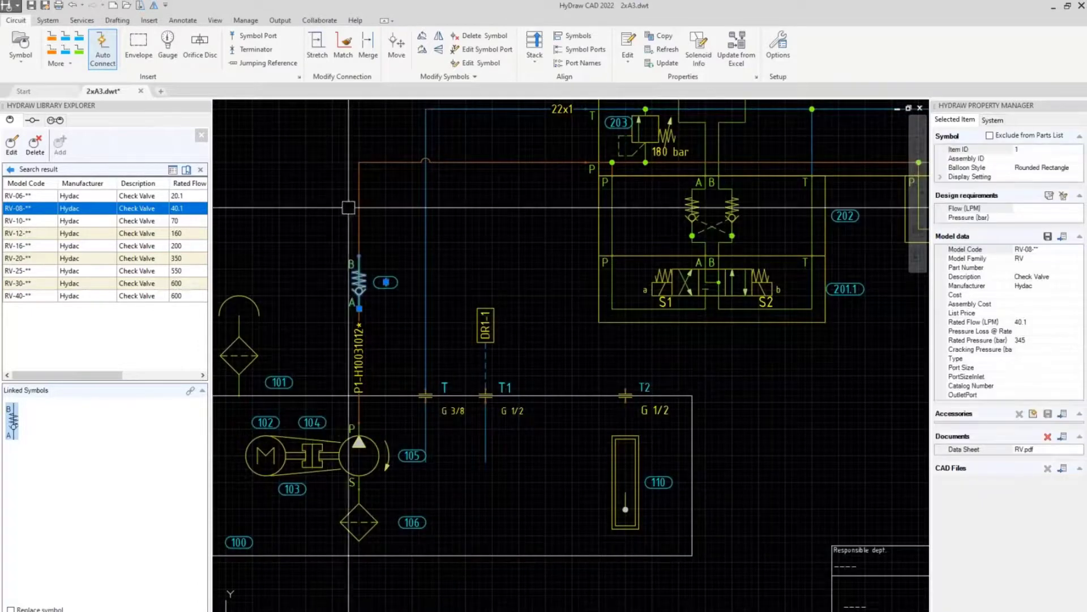
pyautogui.click(47, 19)
pyautogui.press('Escape')
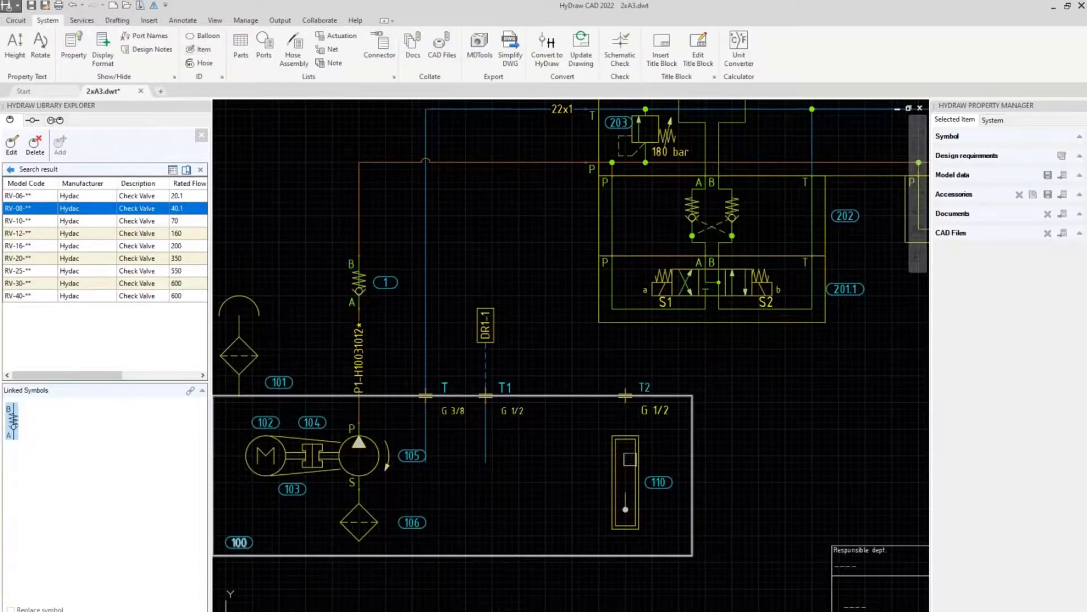
pyautogui.click(723, 567)
pyautogui.scroll(-2, 518, 482)
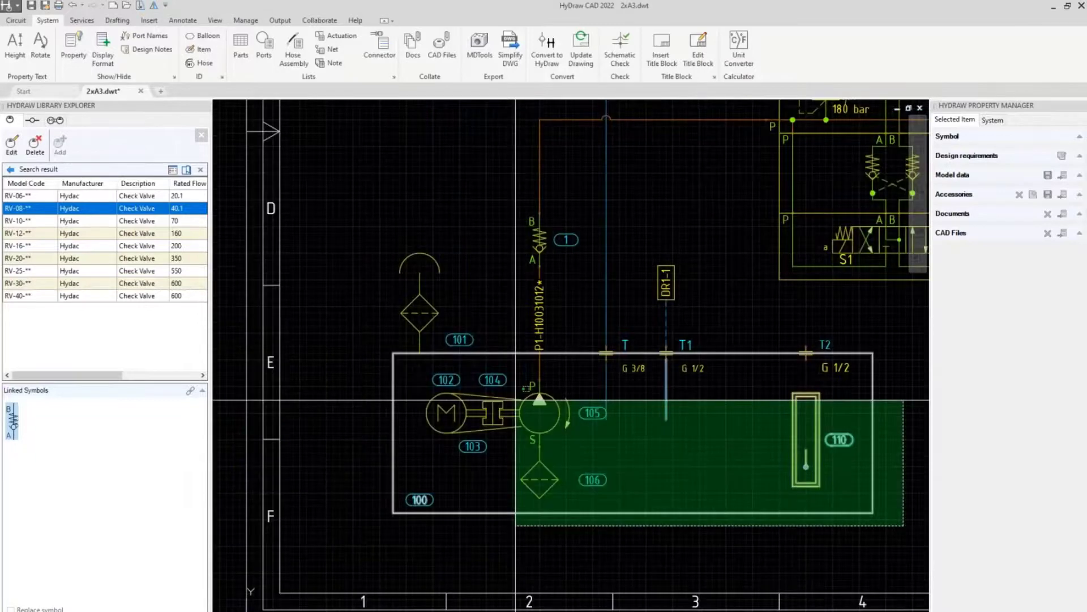
pyautogui.click(348, 287)
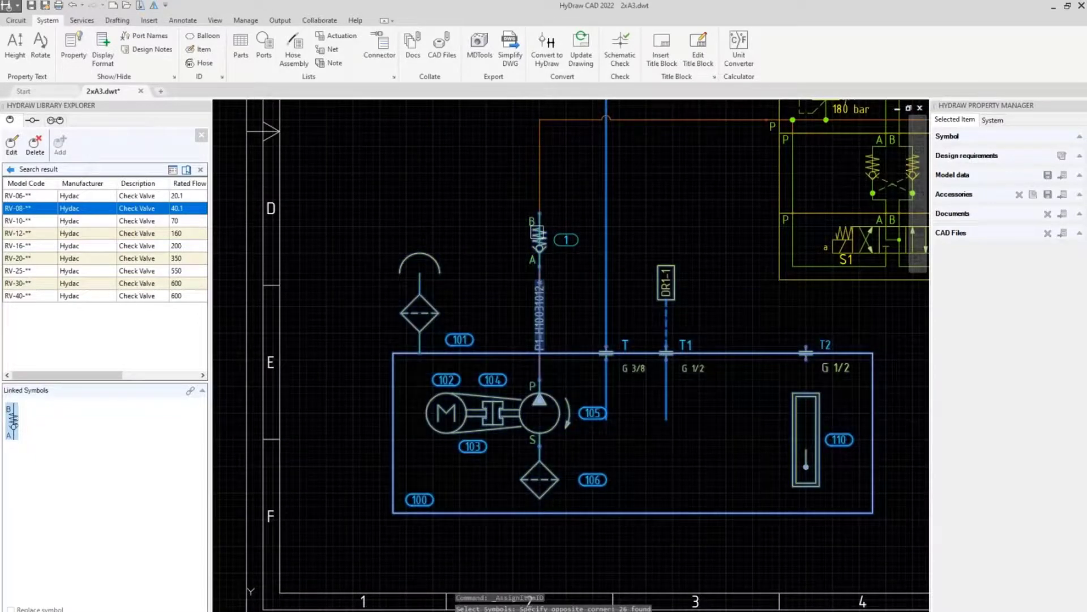
pyautogui.click(537, 232)
pyautogui.press('Return')
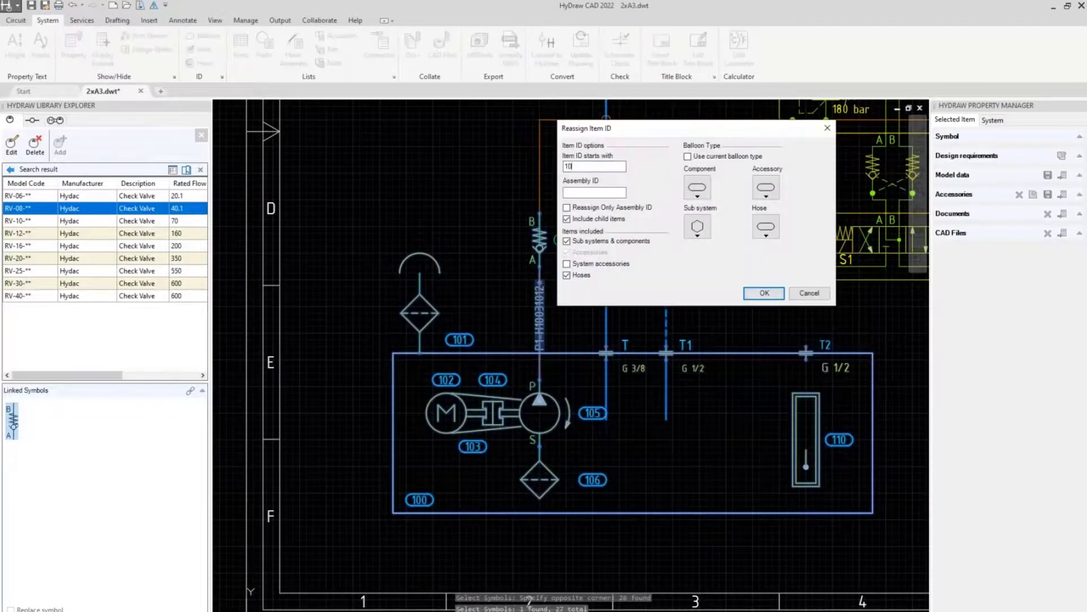
pyautogui.click(764, 293)
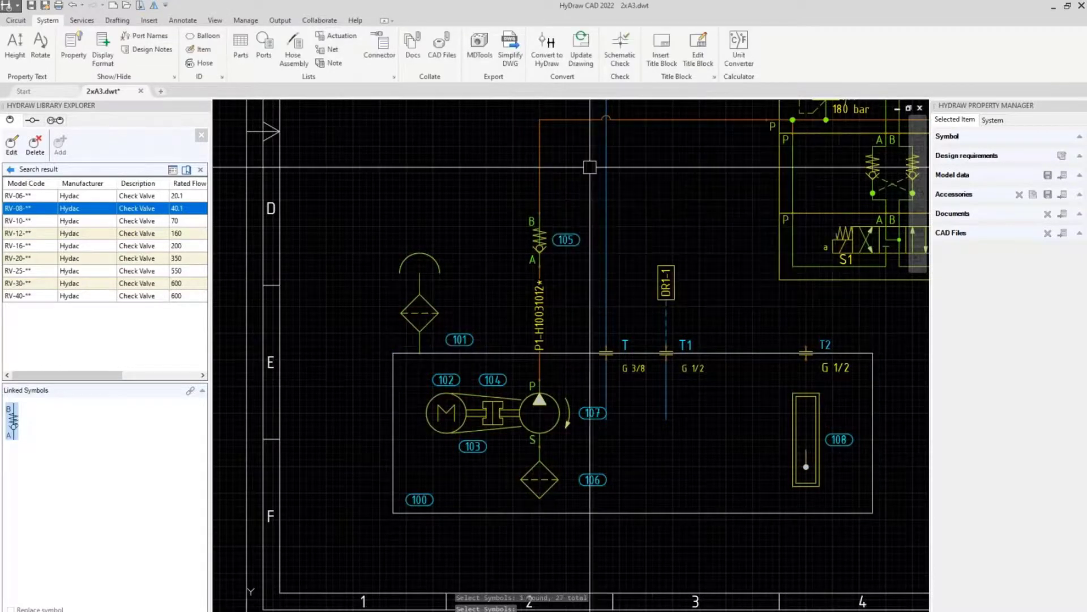
# Step: Start a parts list covering all components of the hydraulic circuit on the first sheet
pyautogui.scroll(-6, 590, 168)
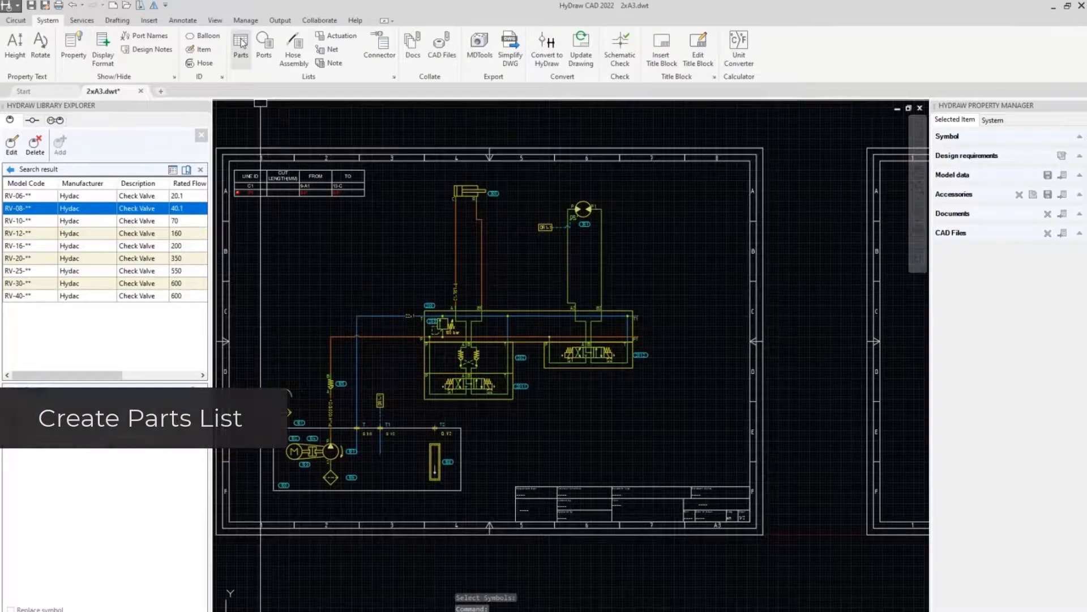
pyautogui.click(242, 43)
pyautogui.click(683, 189)
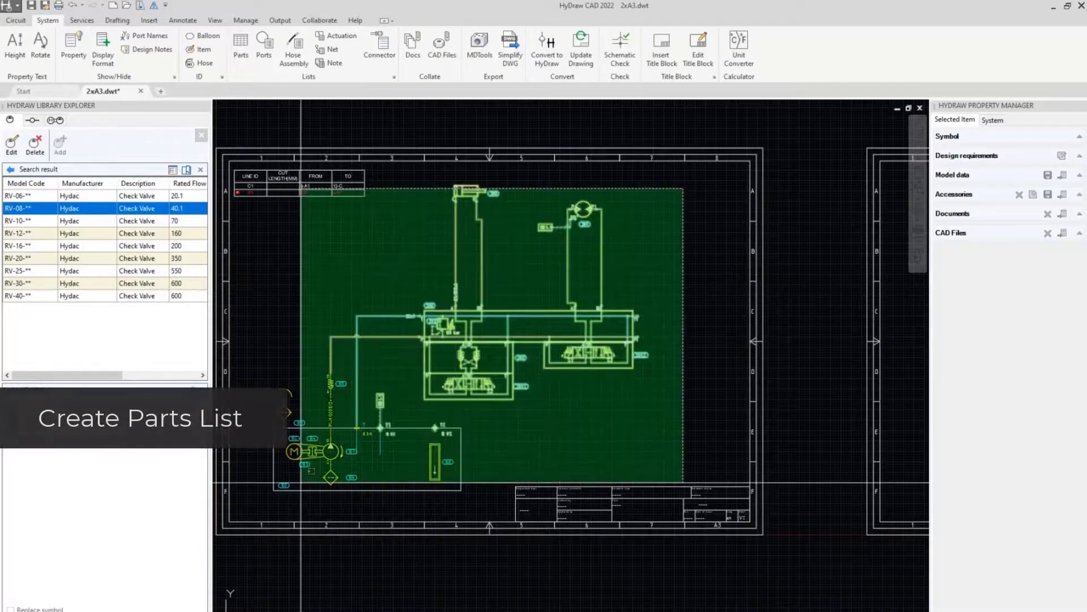
pyautogui.click(300, 483)
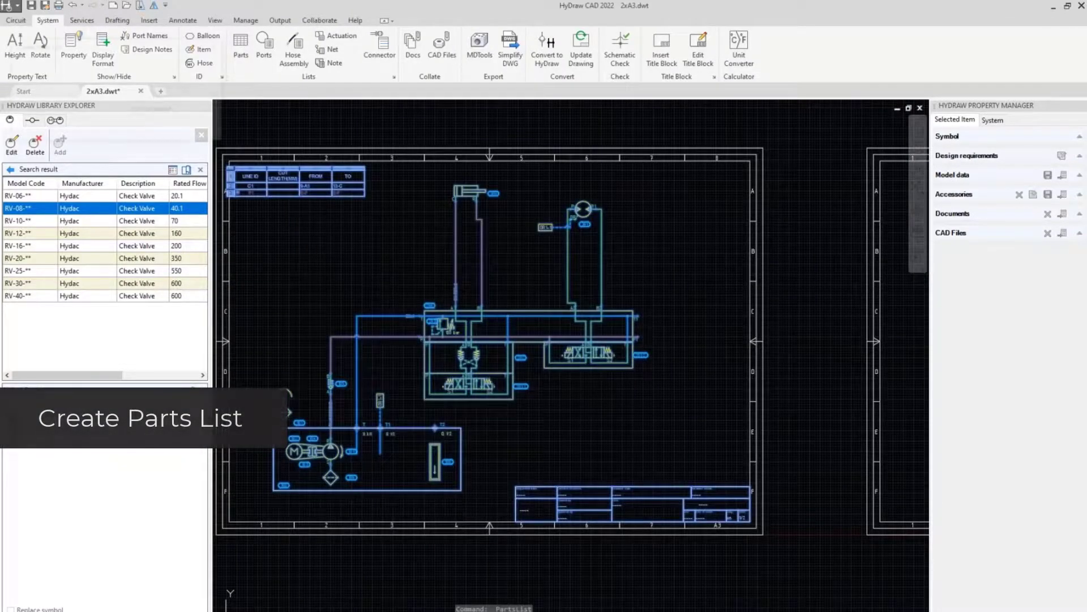
pyautogui.press('Return')
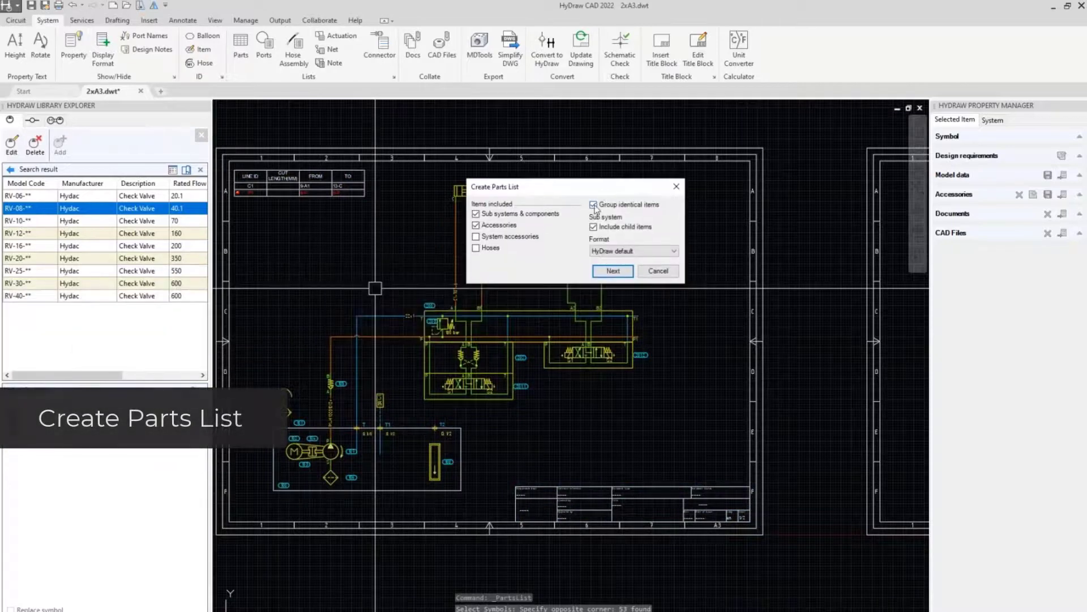
# Step: Generate the list in HyDraw default format with identical items grouped and child items included, and insert it in the second sheet's upper area
pyautogui.click(675, 251)
pyautogui.click(607, 189)
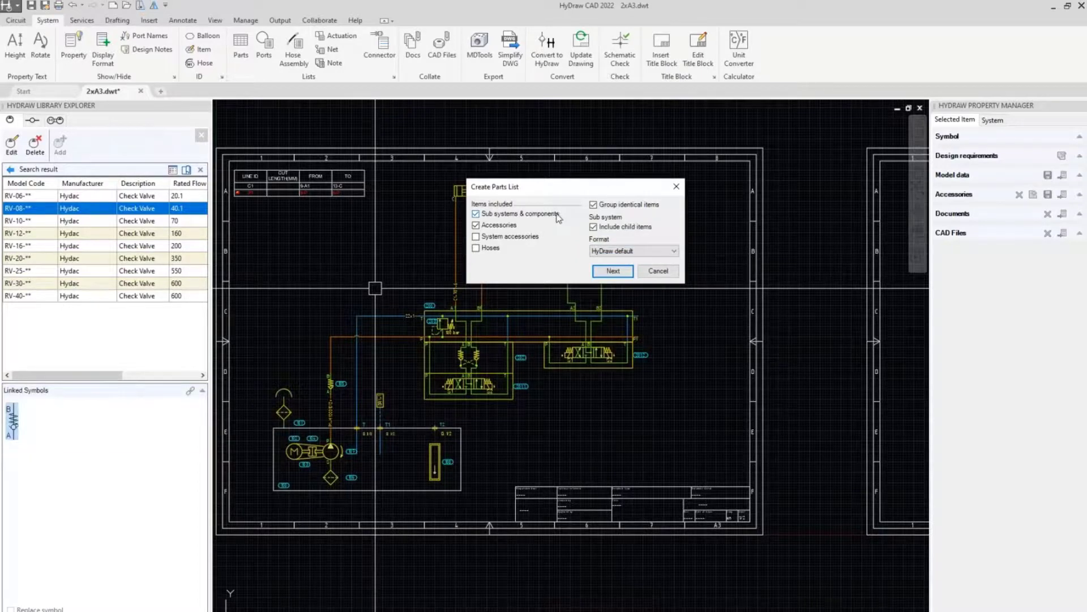
pyautogui.click(615, 271)
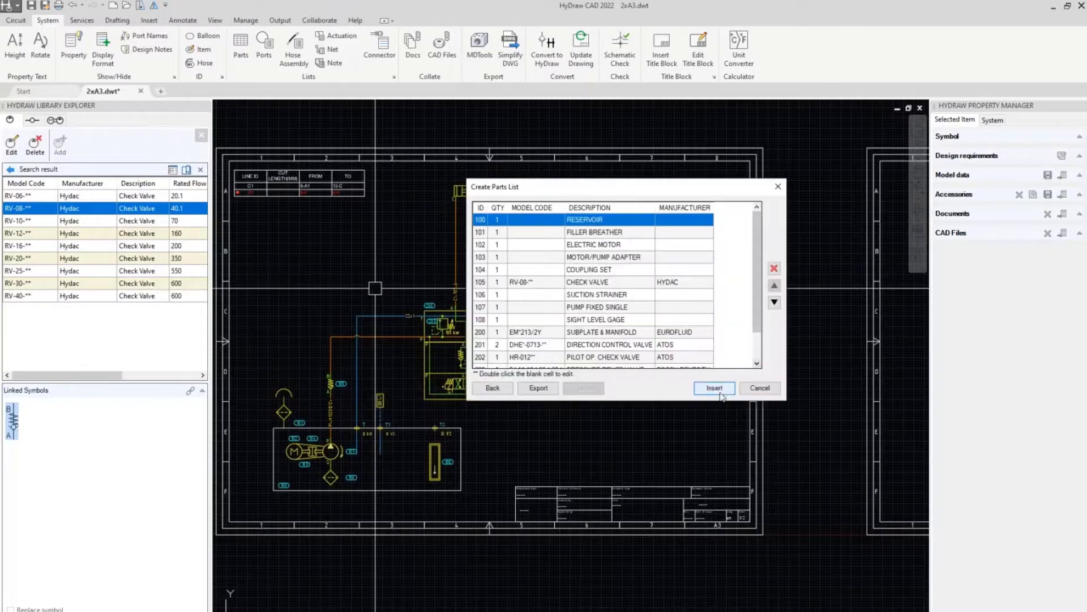
pyautogui.click(715, 388)
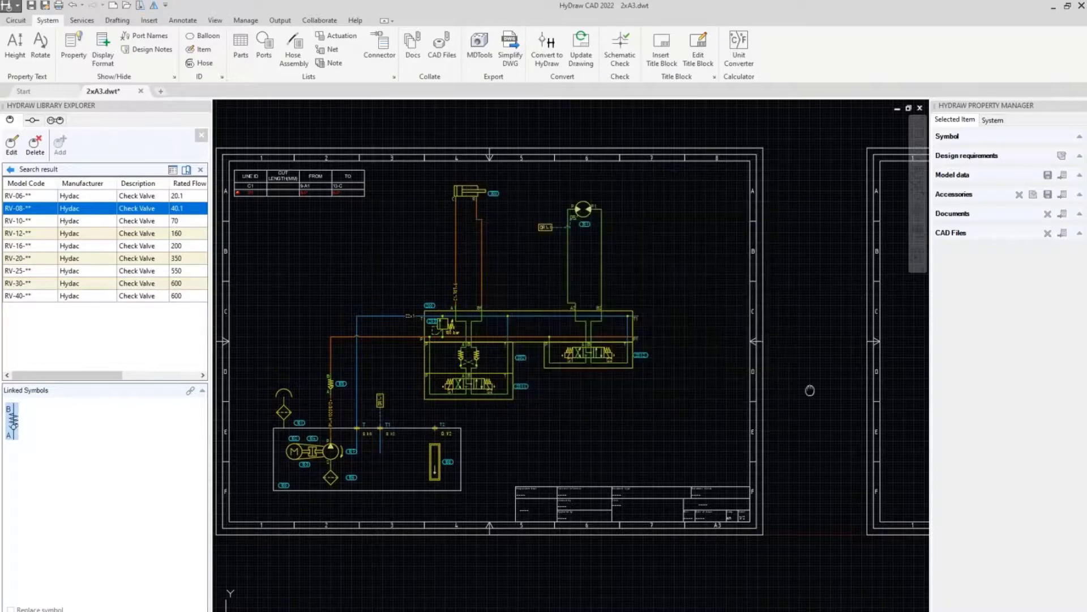
pyautogui.click(457, 203)
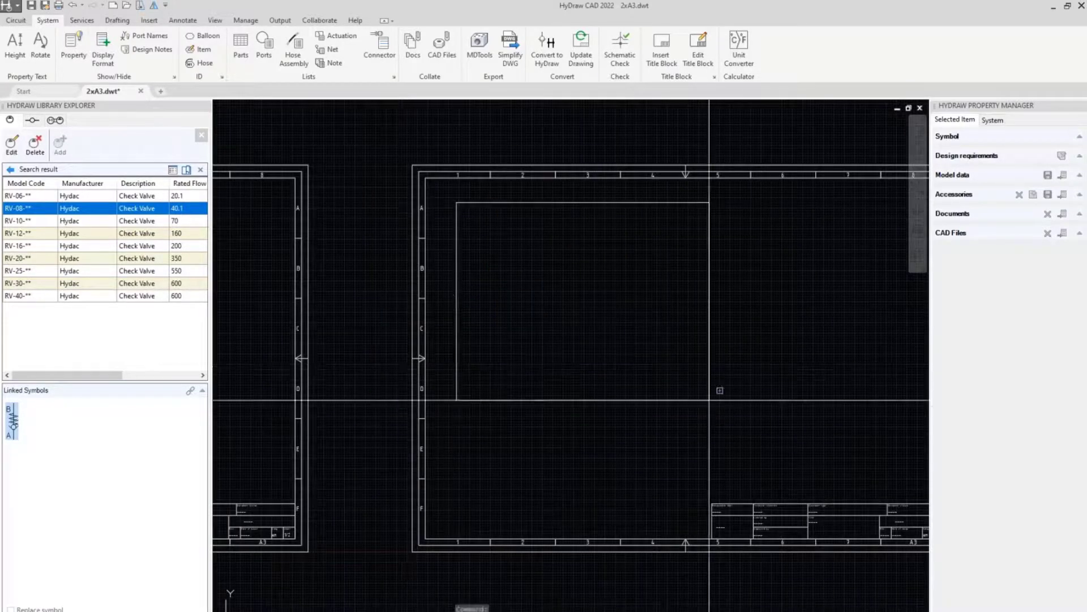
pyautogui.click(817, 490)
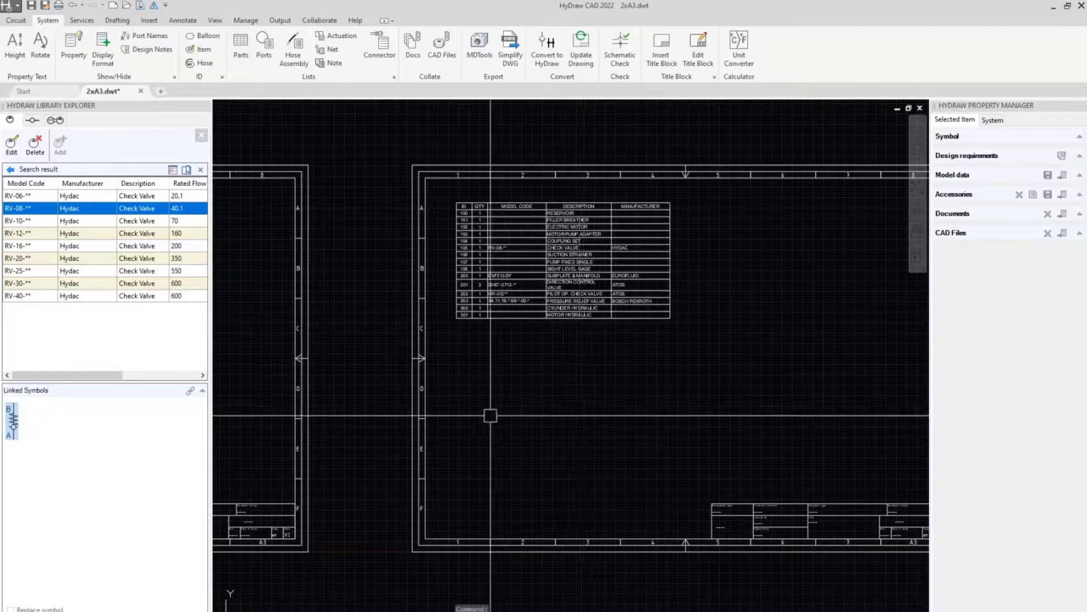
# Step: Set the suction strainer's manufacturer to MP FILTRI and its model code to SGAE1345
pyautogui.scroll(4, 543, 242)
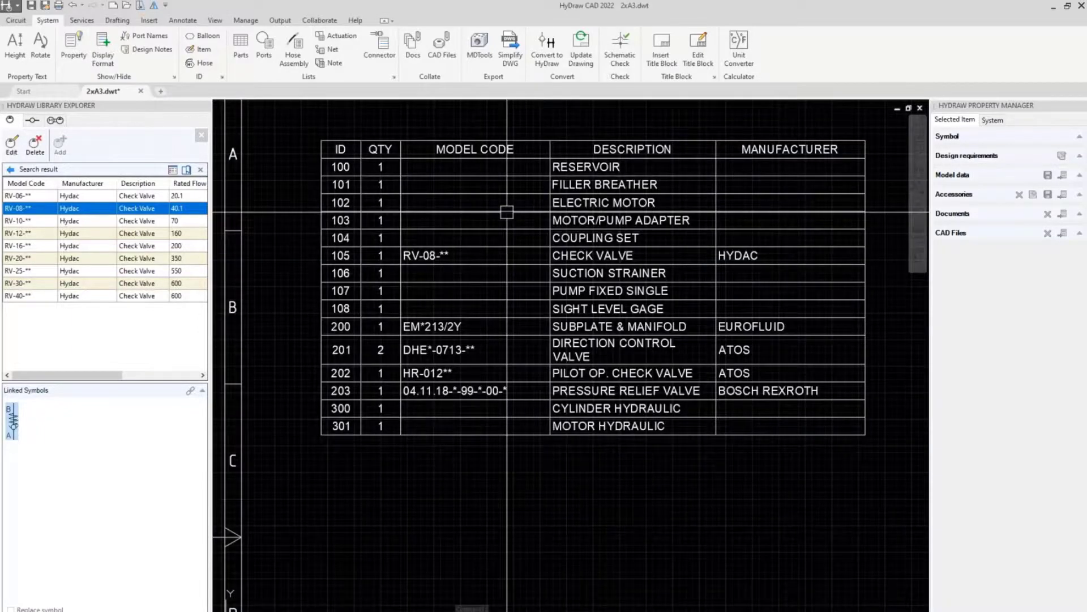
pyautogui.scroll(-2, 374, 479)
pyautogui.moveTo(375, 479); pyautogui.dragTo(583, 446, button='middle')
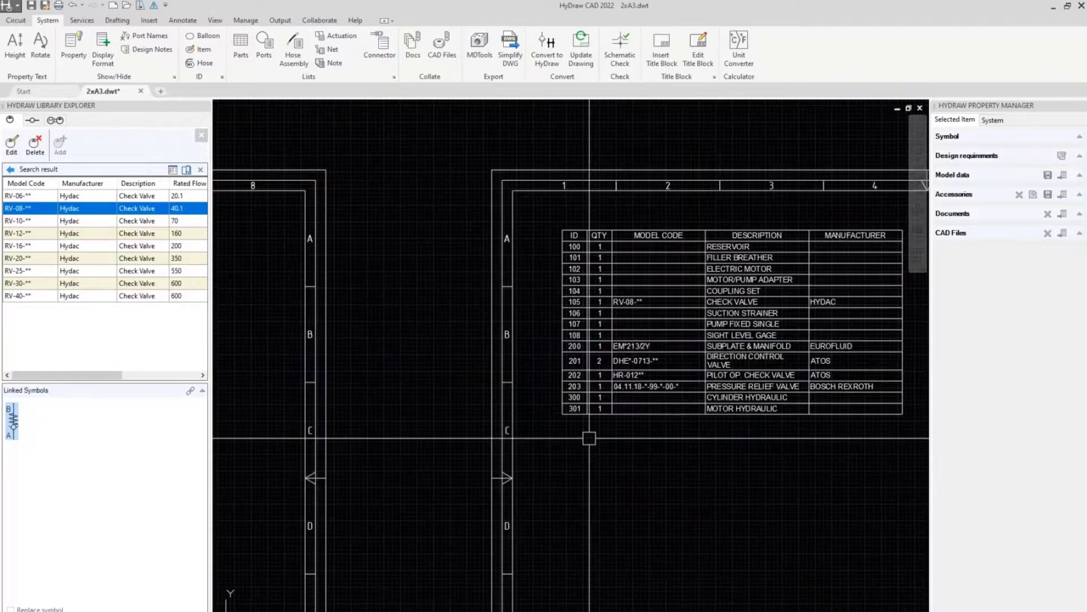
pyautogui.scroll(-2, 454, 483)
pyautogui.moveTo(491, 471); pyautogui.dragTo(829, 376, button='middle')
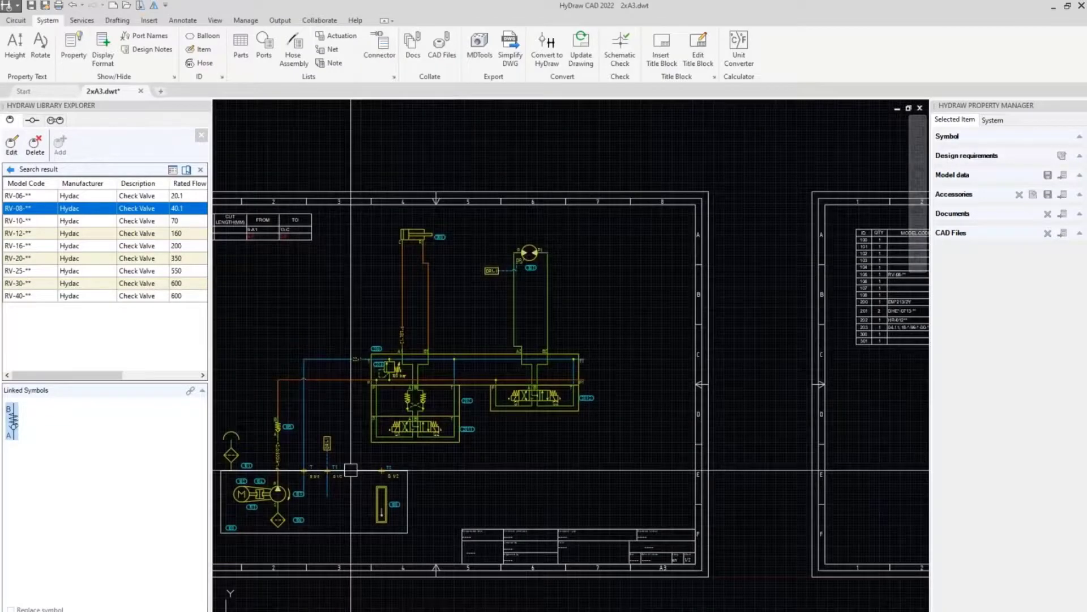
pyautogui.moveTo(351, 470); pyautogui.dragTo(488, 368, button='middle')
pyautogui.scroll(2, 396, 408)
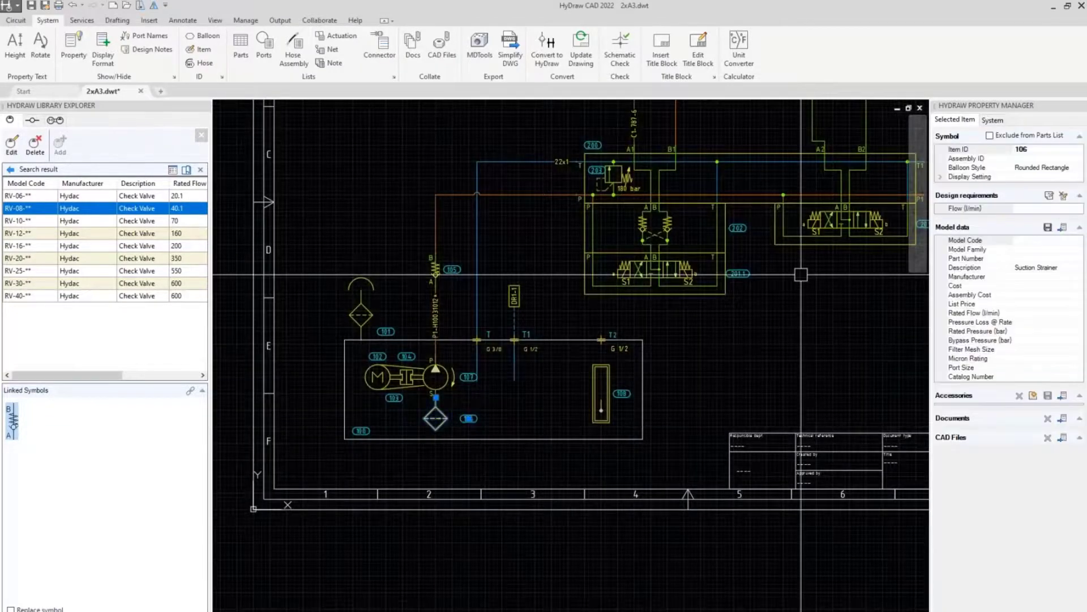
pyautogui.click(1016, 277)
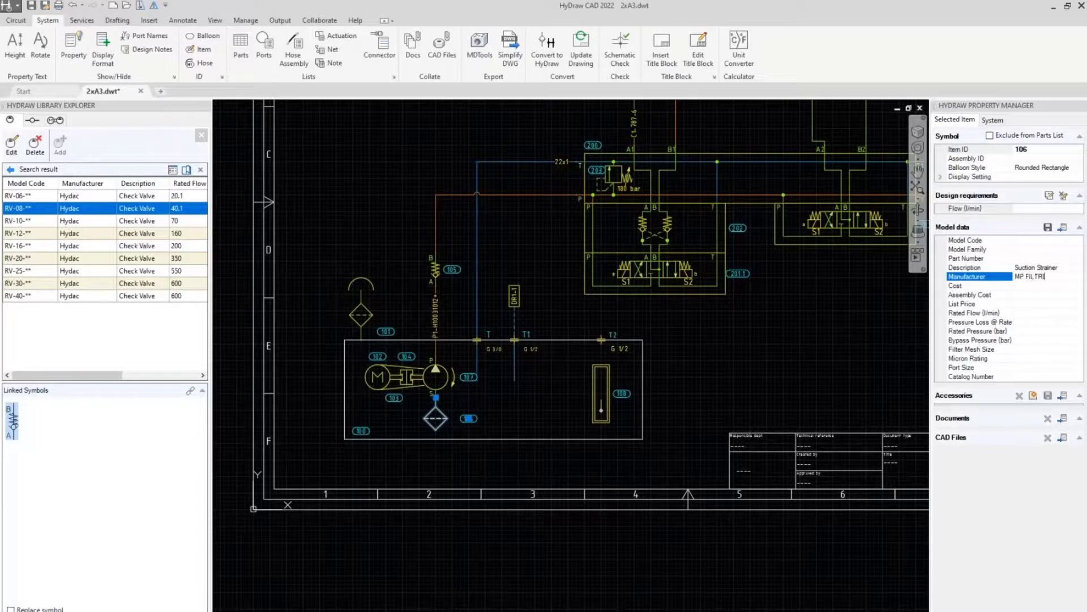
pyautogui.click(1040, 240)
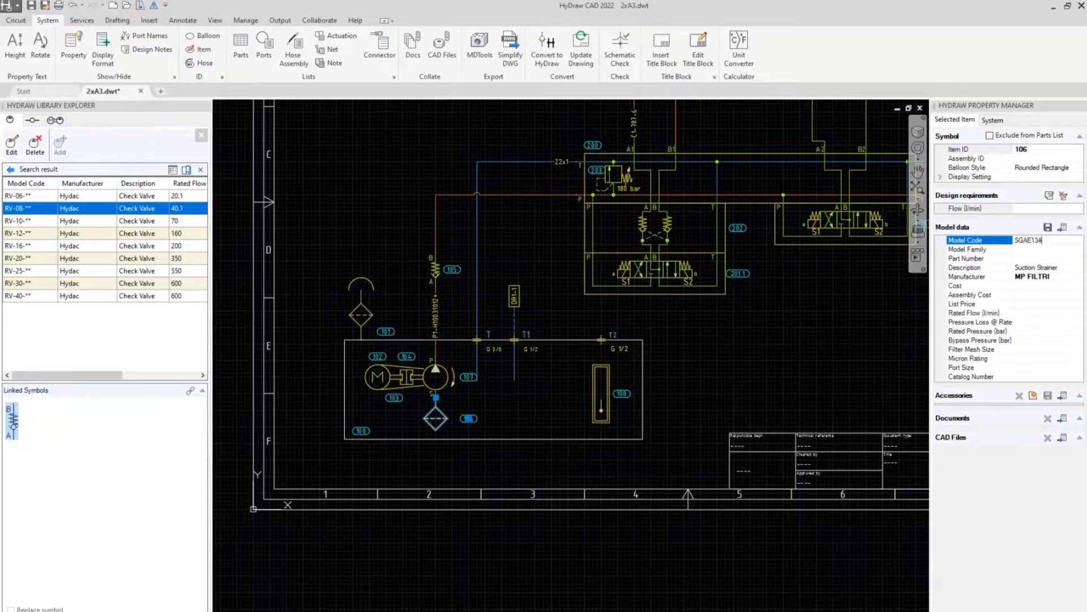
pyautogui.press('Return')
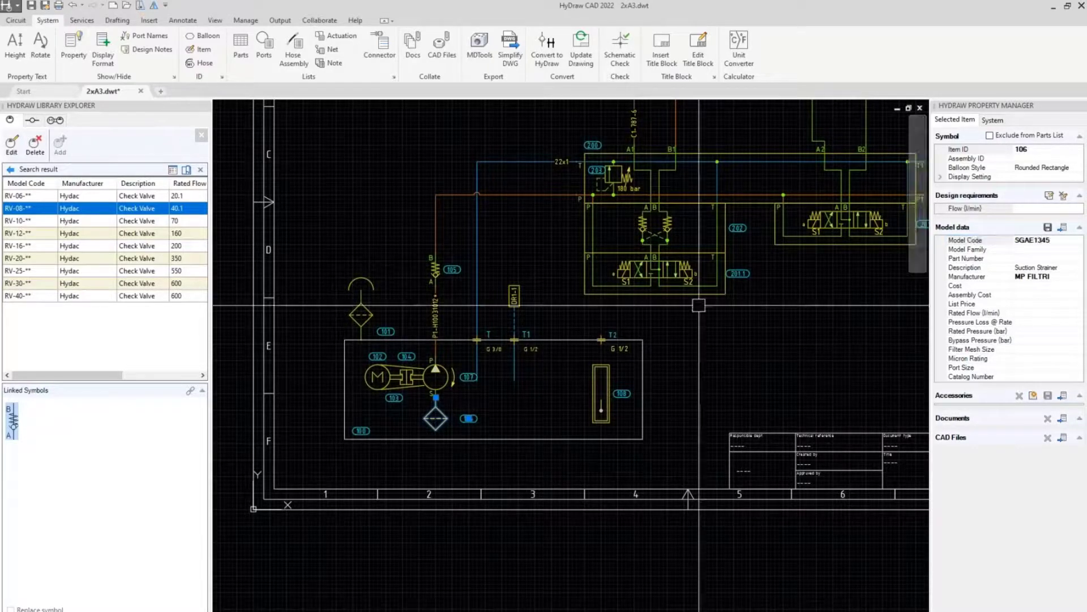
# Step: Update the parts list table on the second sheet with the suction strainer's new data
pyautogui.scroll(-3, 699, 305)
pyautogui.moveTo(699, 305); pyautogui.dragTo(363, 305, button='middle')
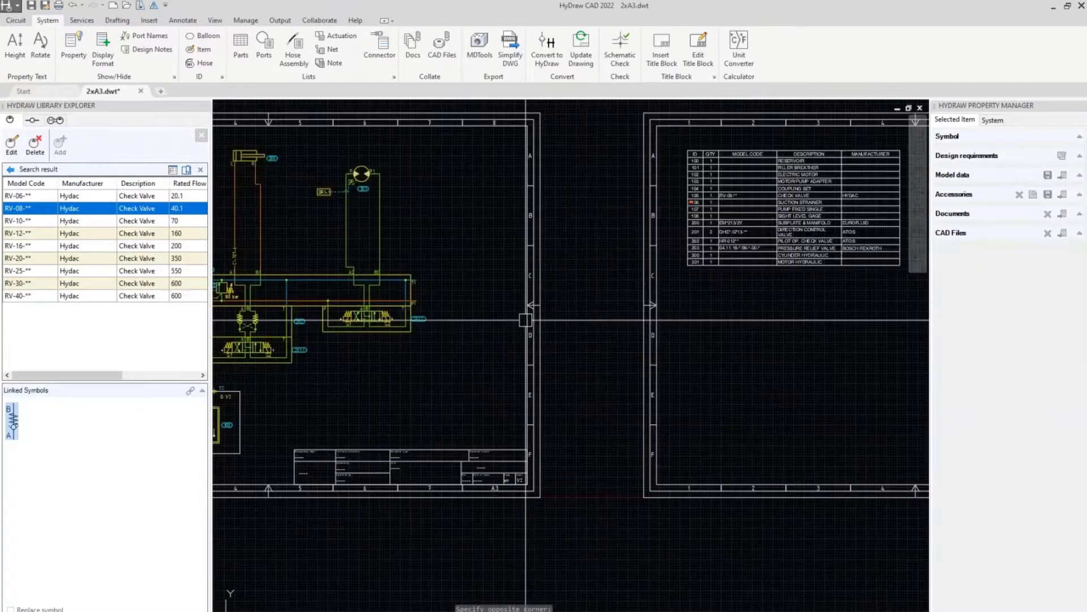
pyautogui.scroll(5, 759, 176)
pyautogui.scroll(4, 548, 214)
pyautogui.scroll(-2, 547, 213)
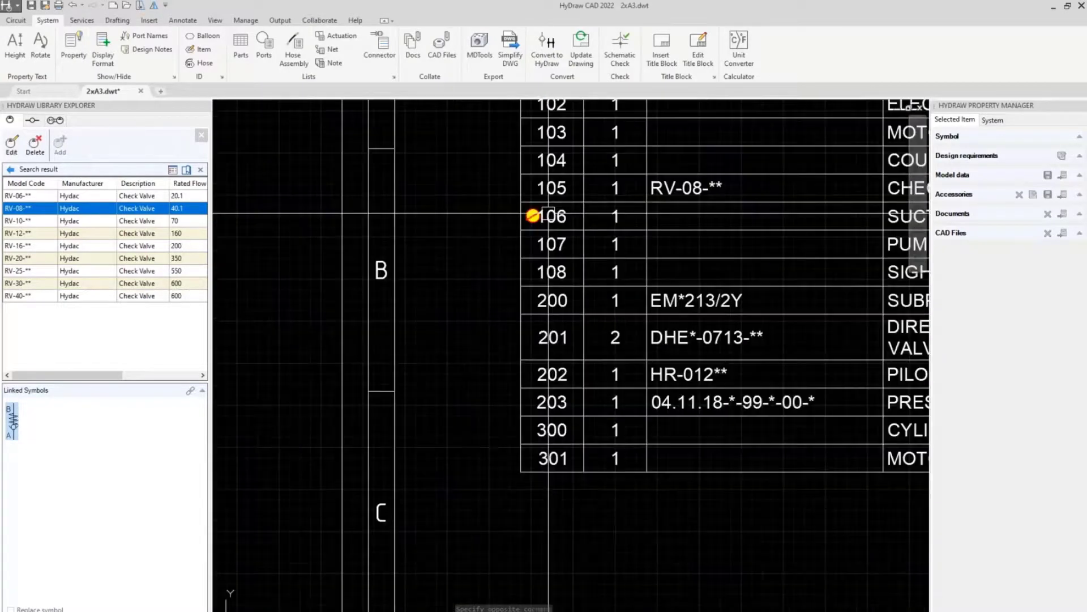
pyautogui.click(759, 514)
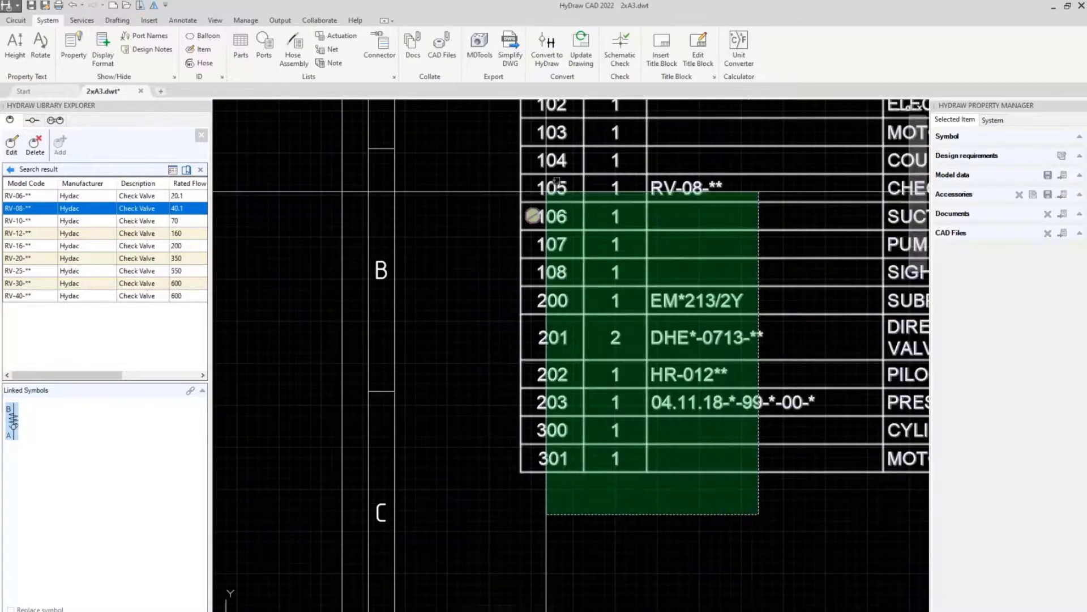
pyautogui.click(541, 213)
pyautogui.rightClick(593, 228)
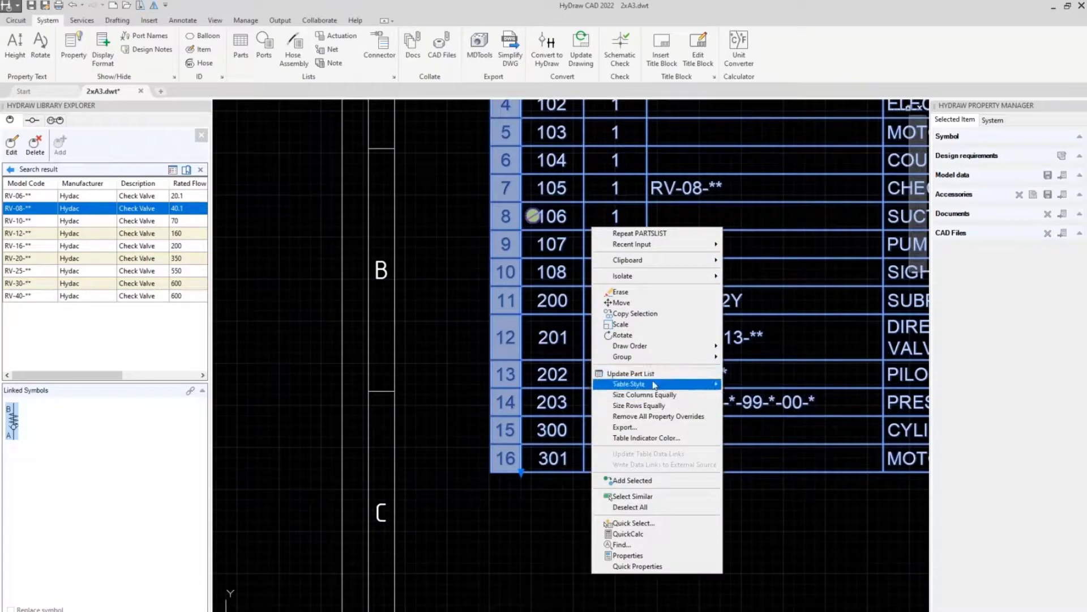
pyautogui.click(643, 373)
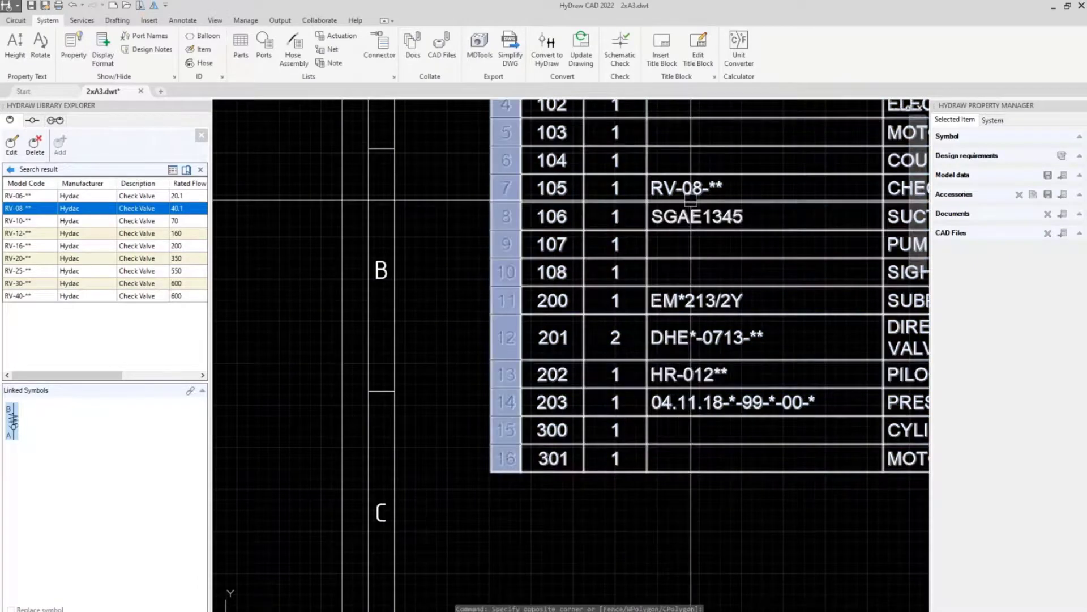
# Step: Open the Lists & Charts application settings for the HyDraw default parts list format
pyautogui.scroll(-2, 746, 256)
pyautogui.scroll(-4, 746, 256)
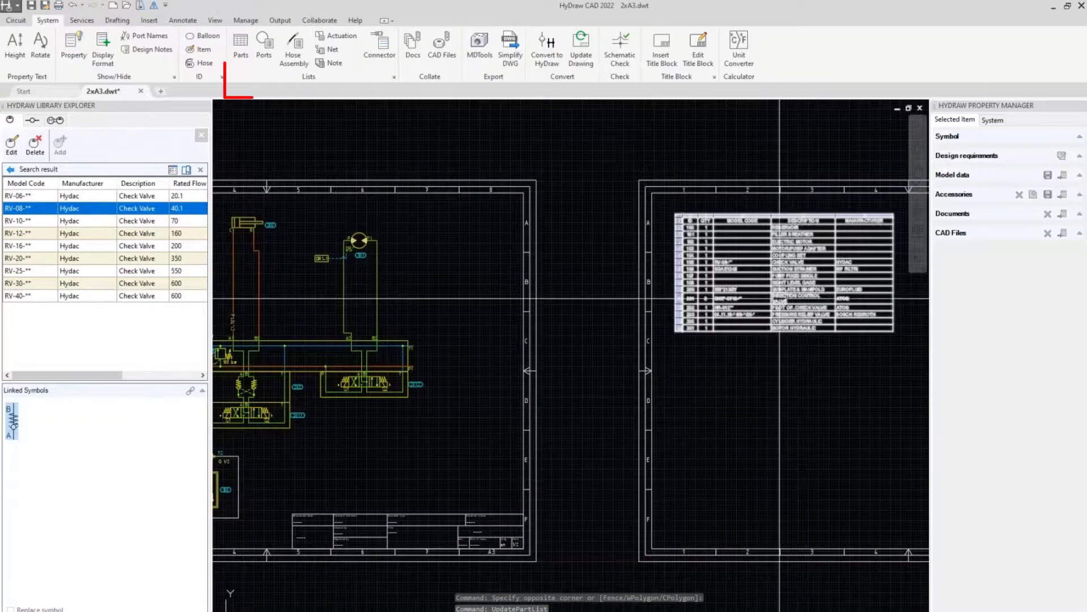
pyautogui.click(742, 229)
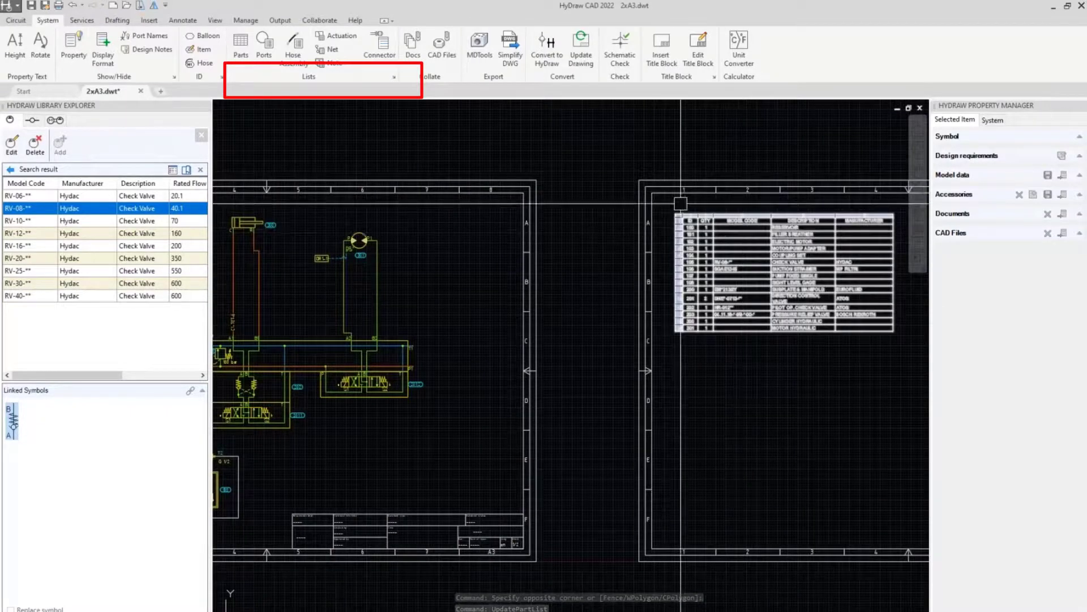
pyautogui.click(395, 81)
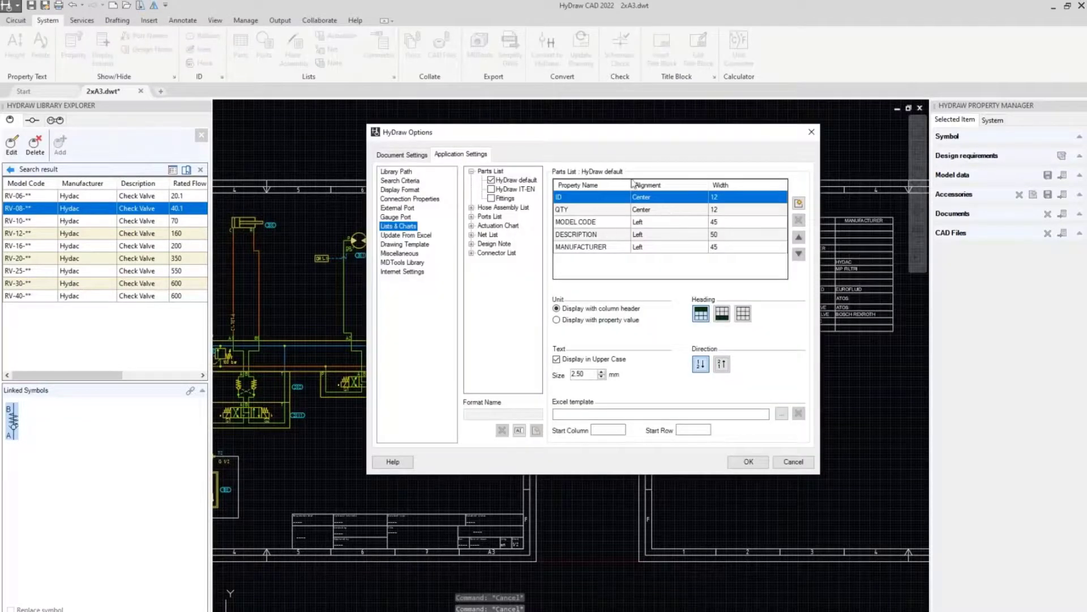
# Step: Review the columns of the HyDraw IT-EN parts list format and leave the options without saving changes
pyautogui.click(514, 189)
pyautogui.click(491, 171)
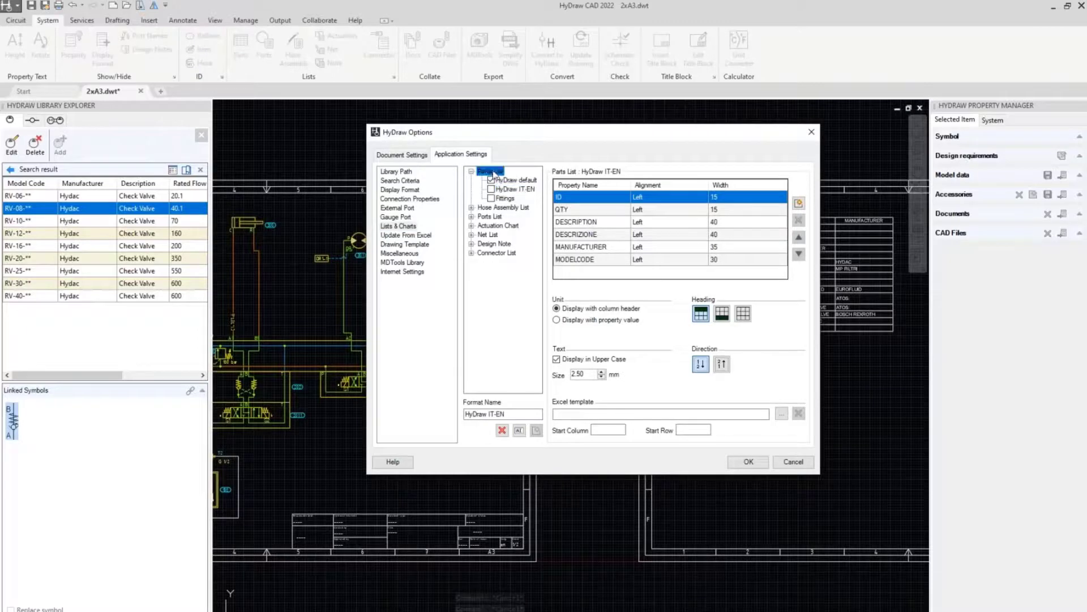
pyautogui.click(798, 463)
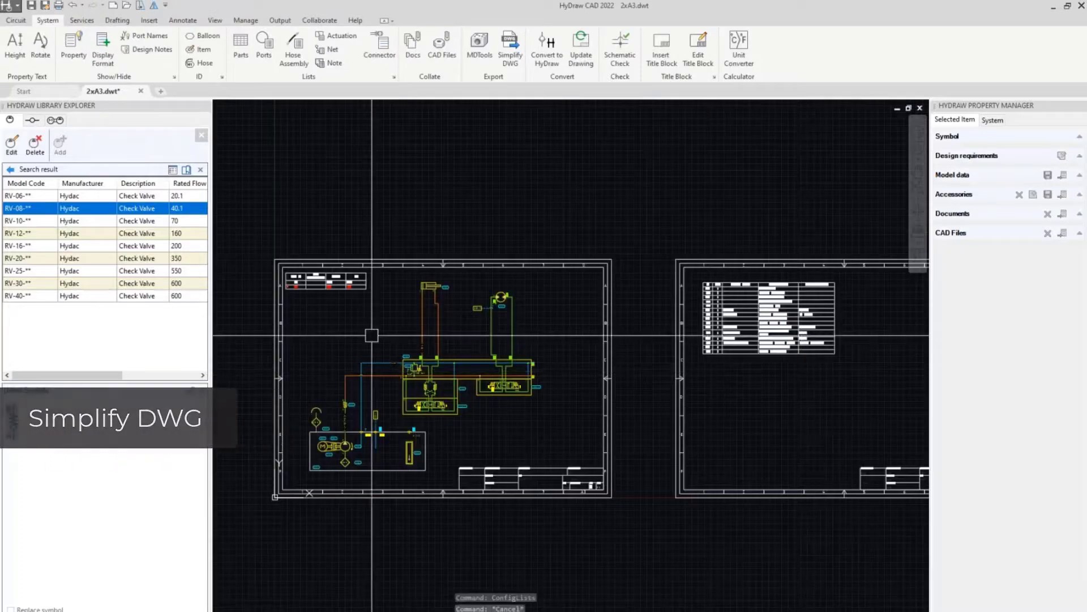
# Step: Start Simplify DWG and select the entire first sheet with the hydraulic schematic
pyautogui.scroll(2, 356, 291)
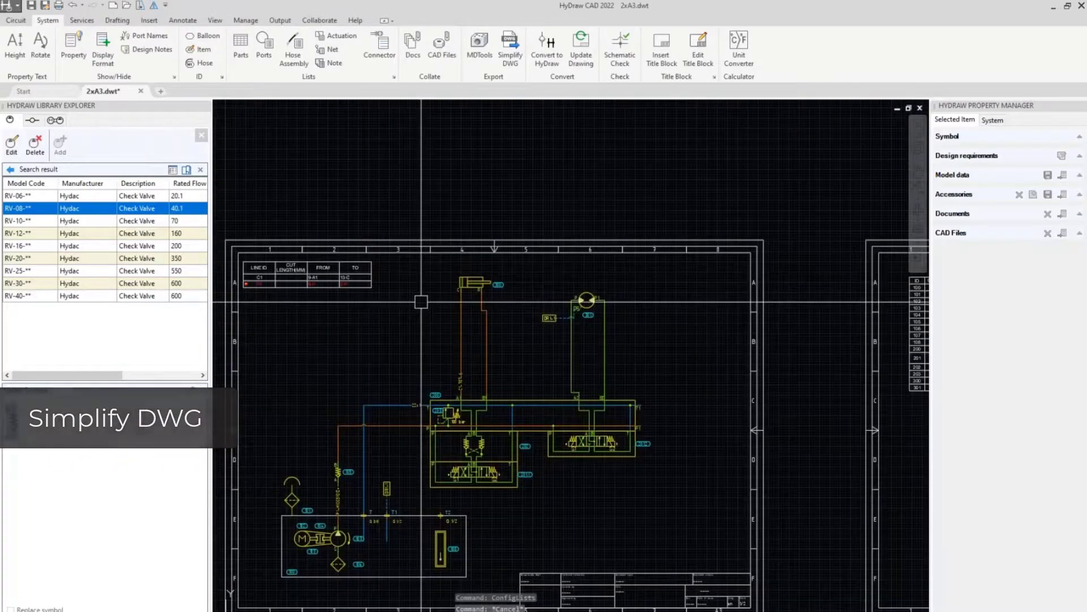
pyautogui.click(512, 51)
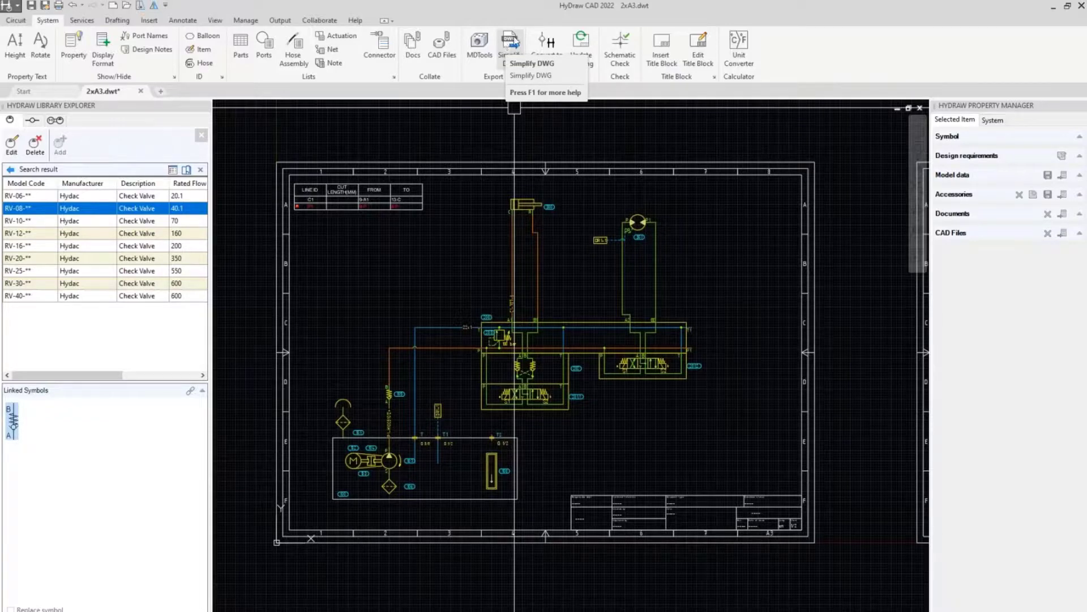
pyautogui.click(730, 411)
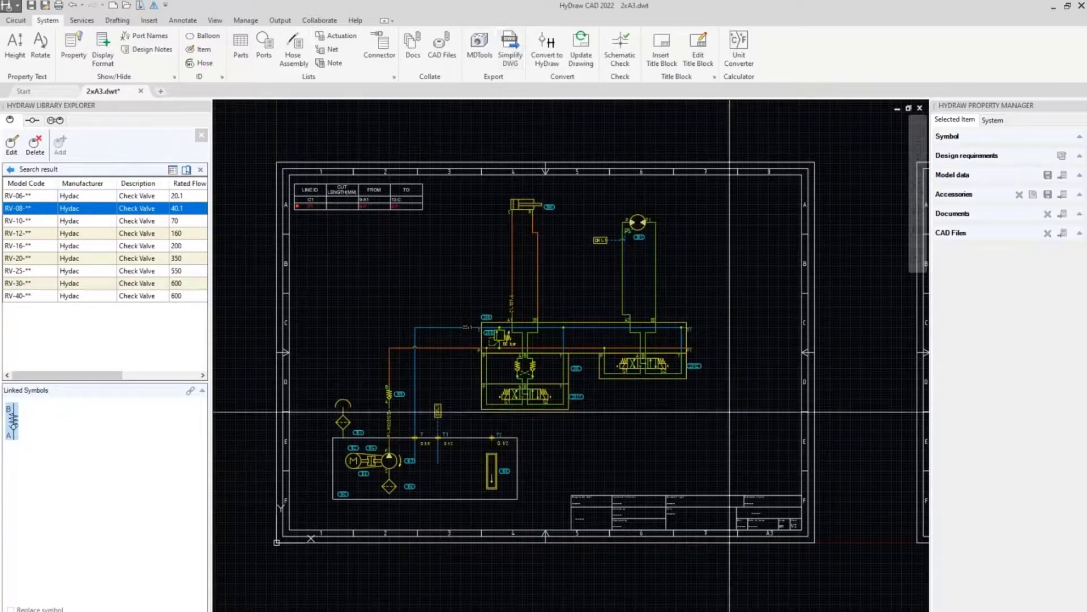
pyautogui.click(485, 157)
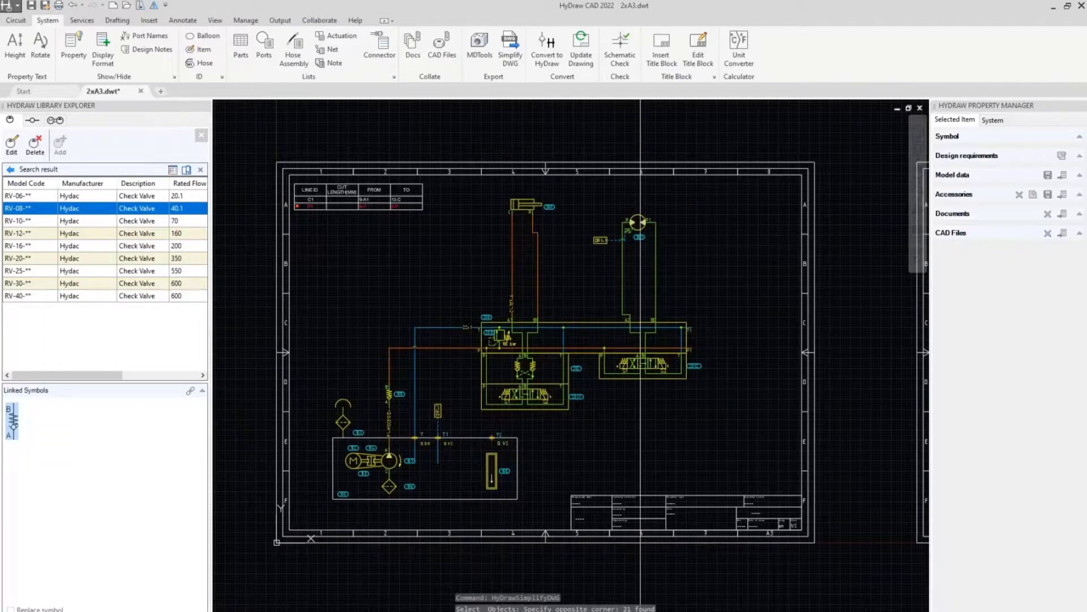
# Step: Save the simplified drawing as 2xA3.dwg in a new HyDraw folder inside 2022 > Webinar > 03 - March
pyautogui.hotkey('ctrl', 's')
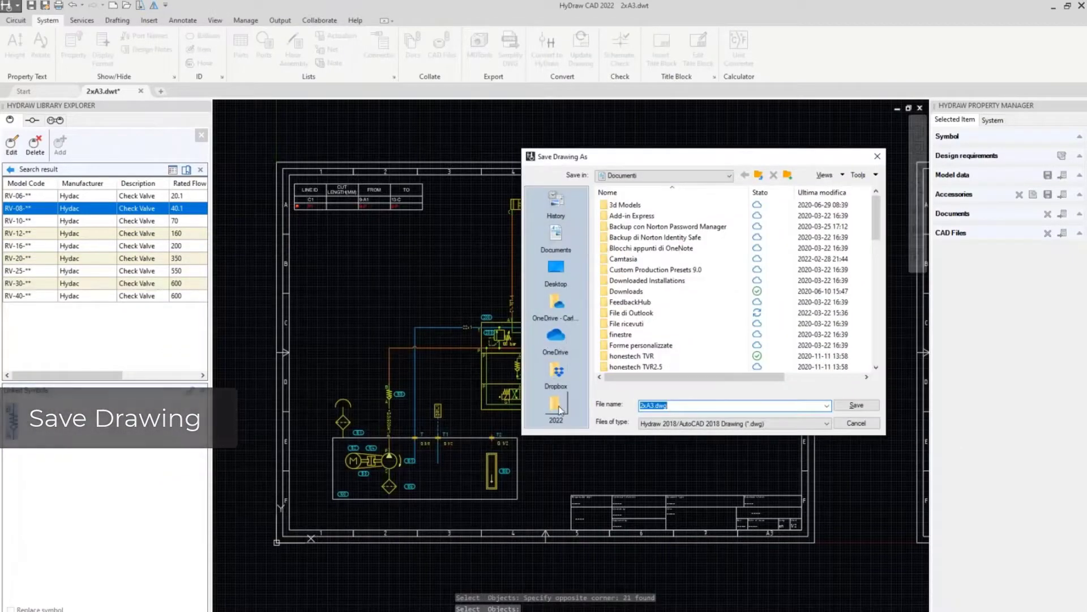
pyautogui.click(557, 405)
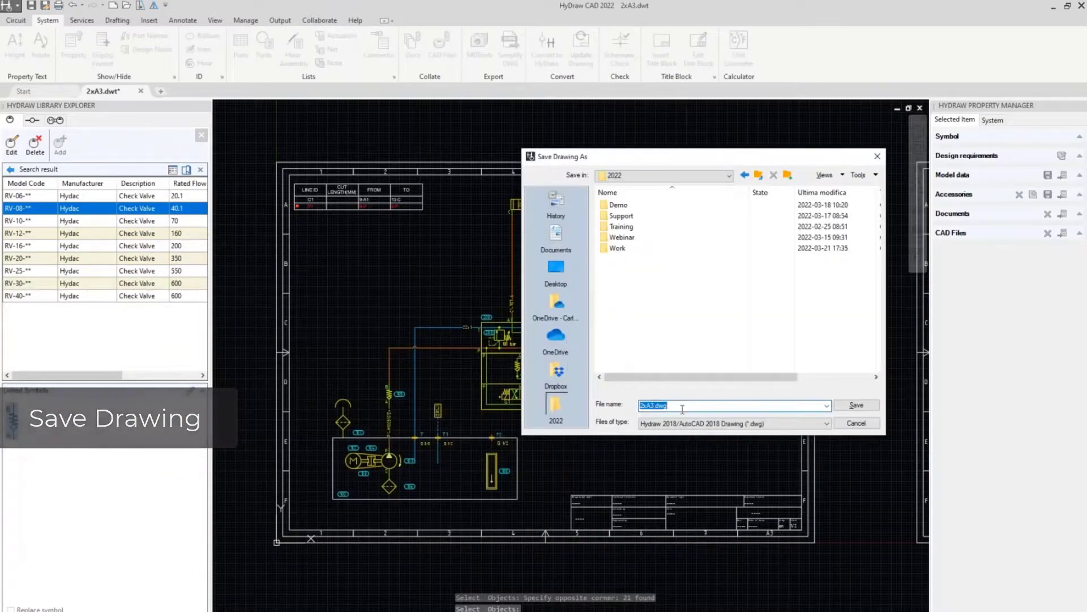
pyautogui.doubleClick(617, 239)
pyautogui.rightClick(630, 264)
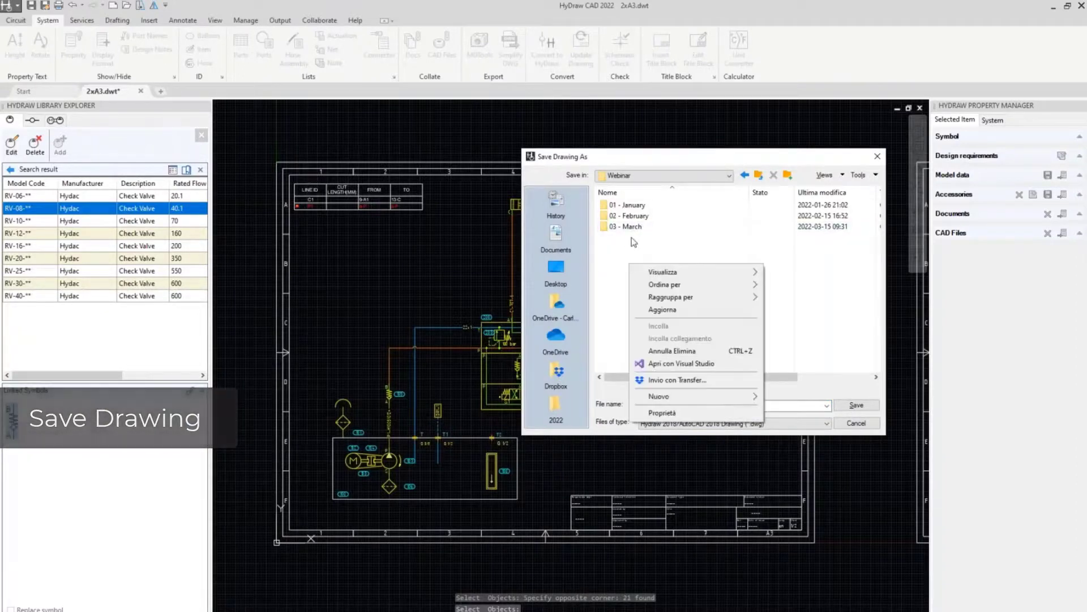
pyautogui.doubleClick(625, 226)
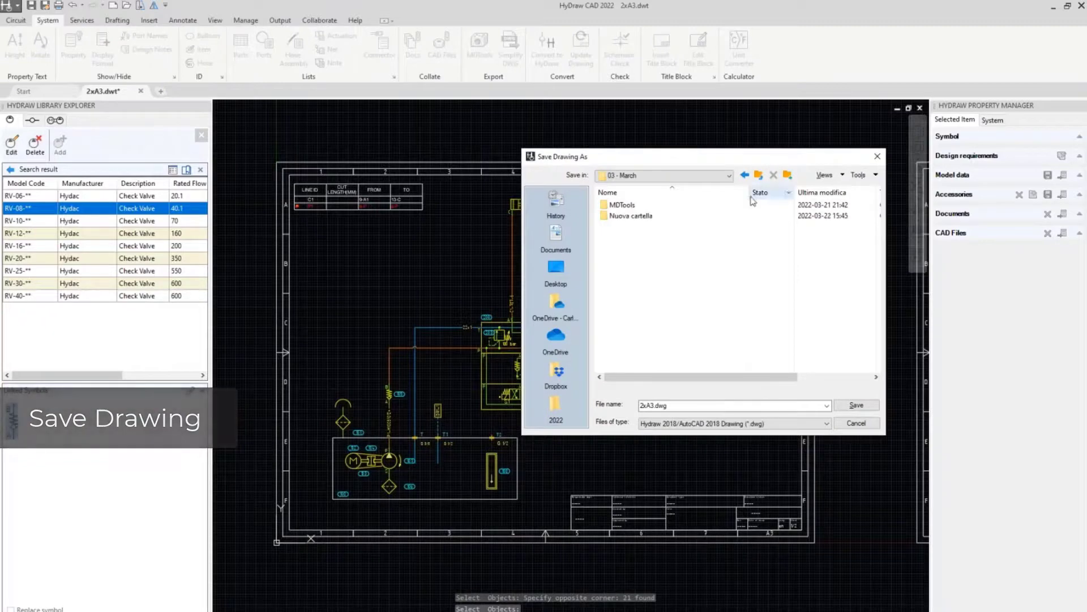
pyautogui.click(632, 216)
pyautogui.click(632, 216)
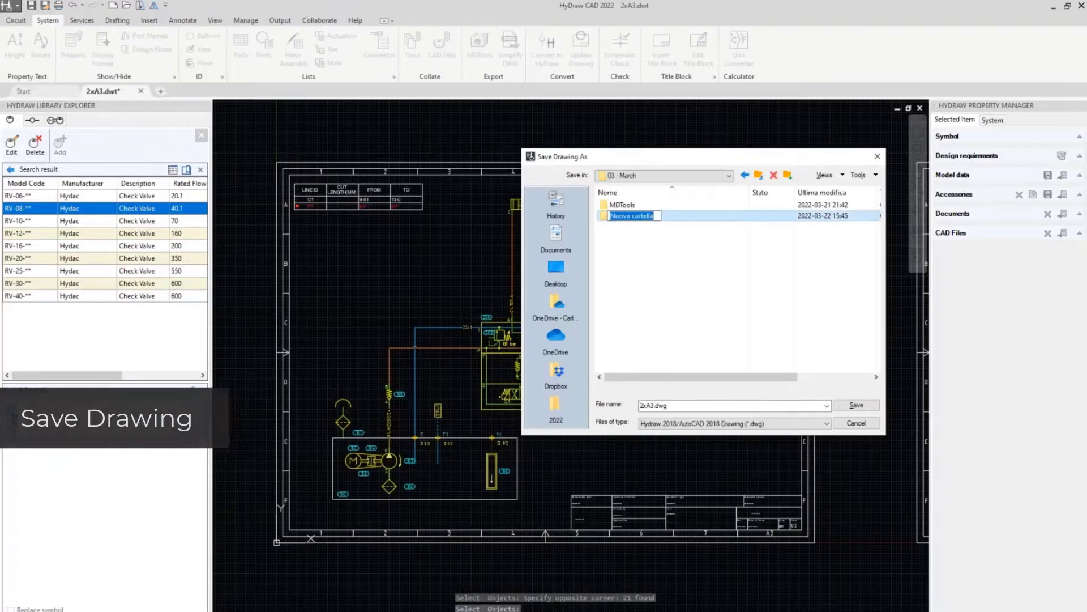
pyautogui.write('HyDraw')
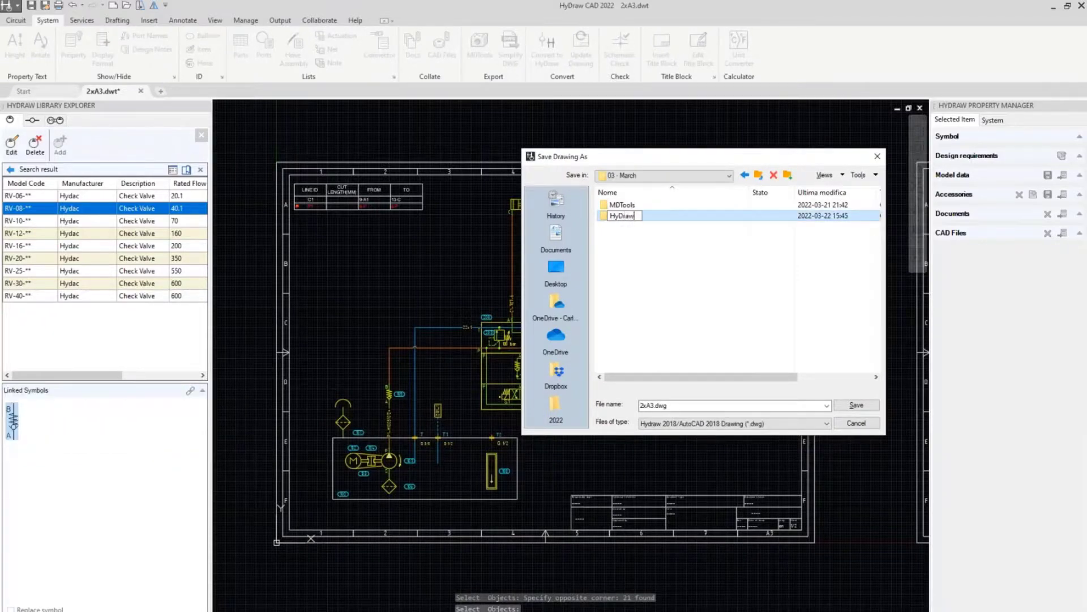
pyautogui.press('Return')
pyautogui.press('Return')
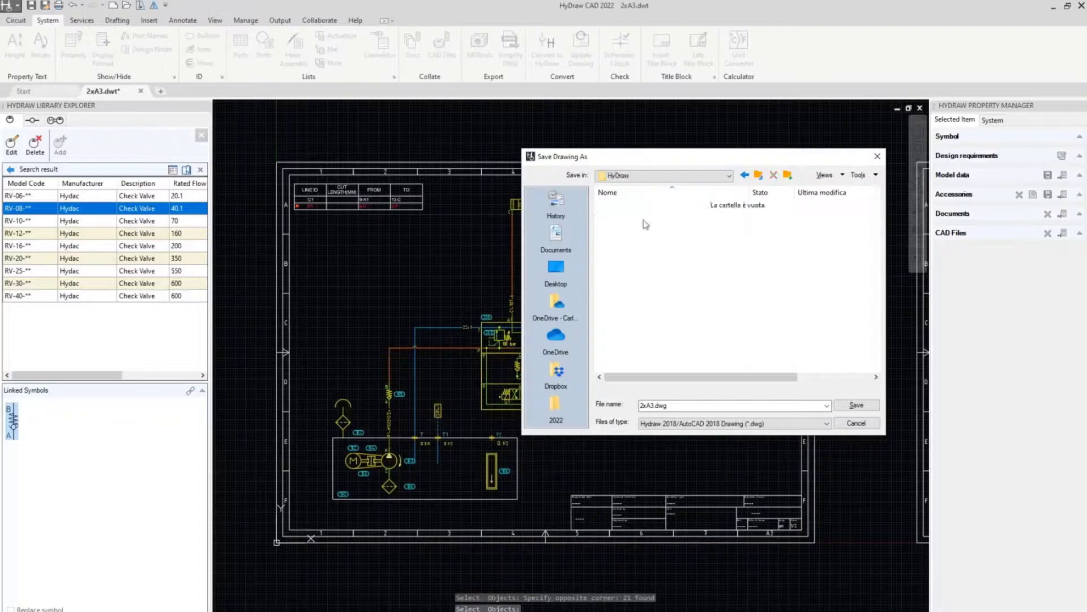
pyautogui.click(868, 406)
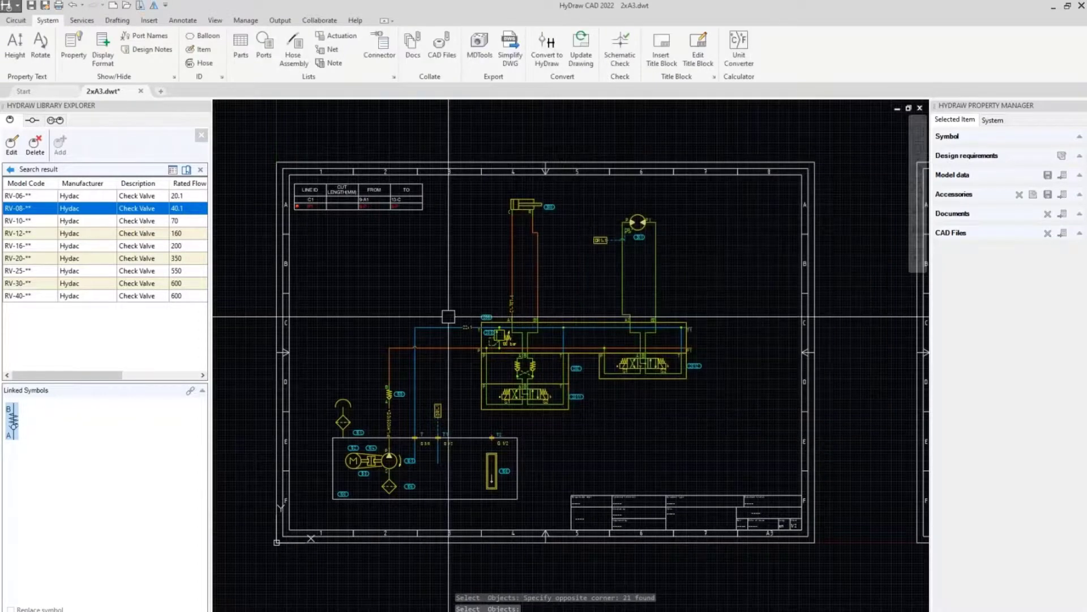
# Step: Save the current drawing as Webinar.dwg in the HyDraw folder inside 2022 > Webinar > 03 - March
pyautogui.click(15, 8)
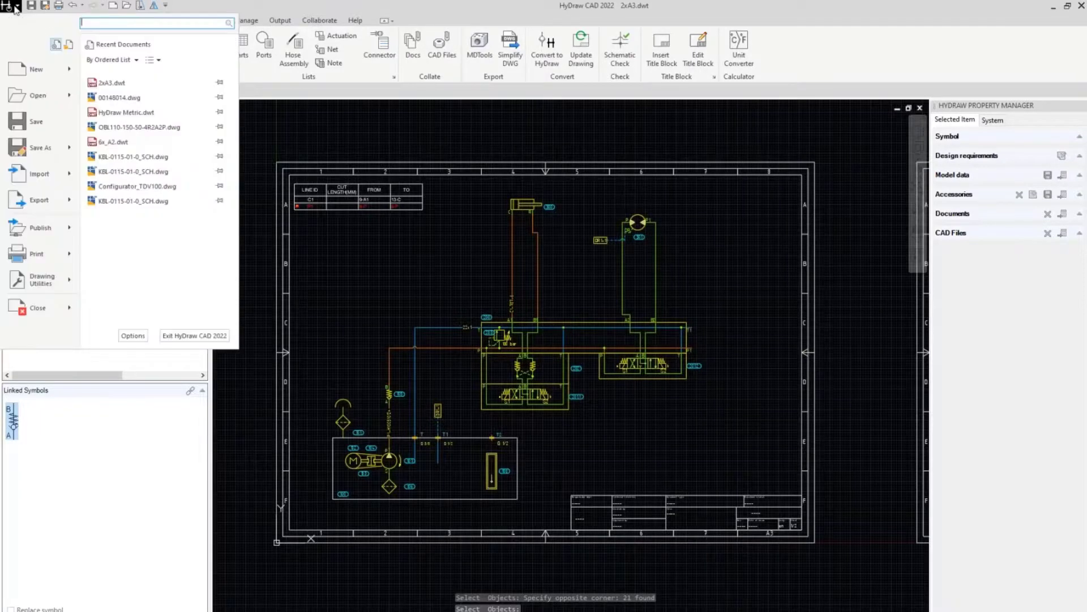
pyautogui.click(35, 143)
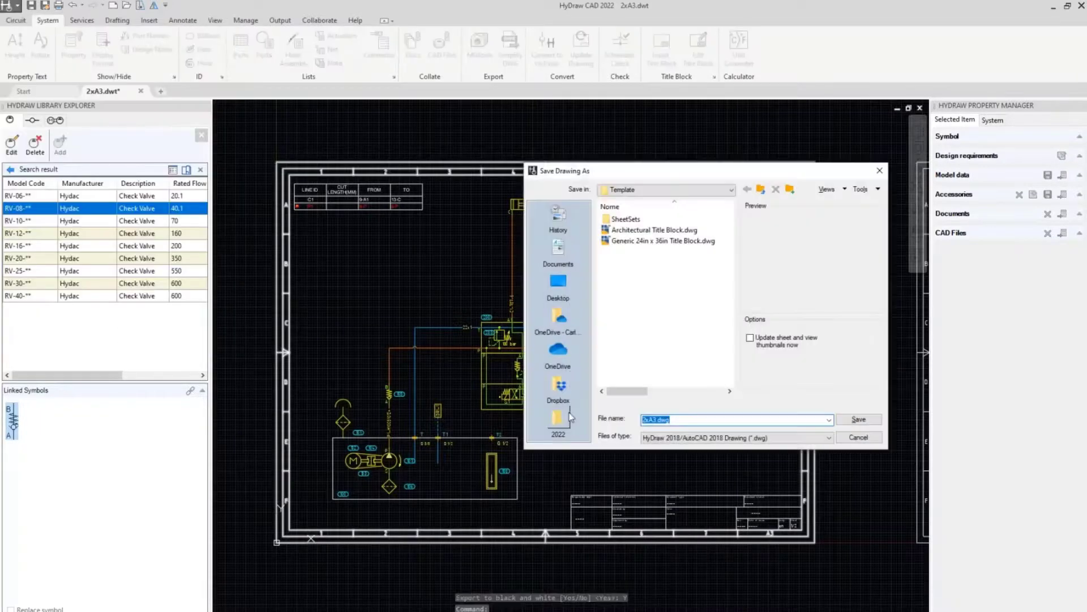
pyautogui.click(568, 415)
pyautogui.doubleClick(617, 253)
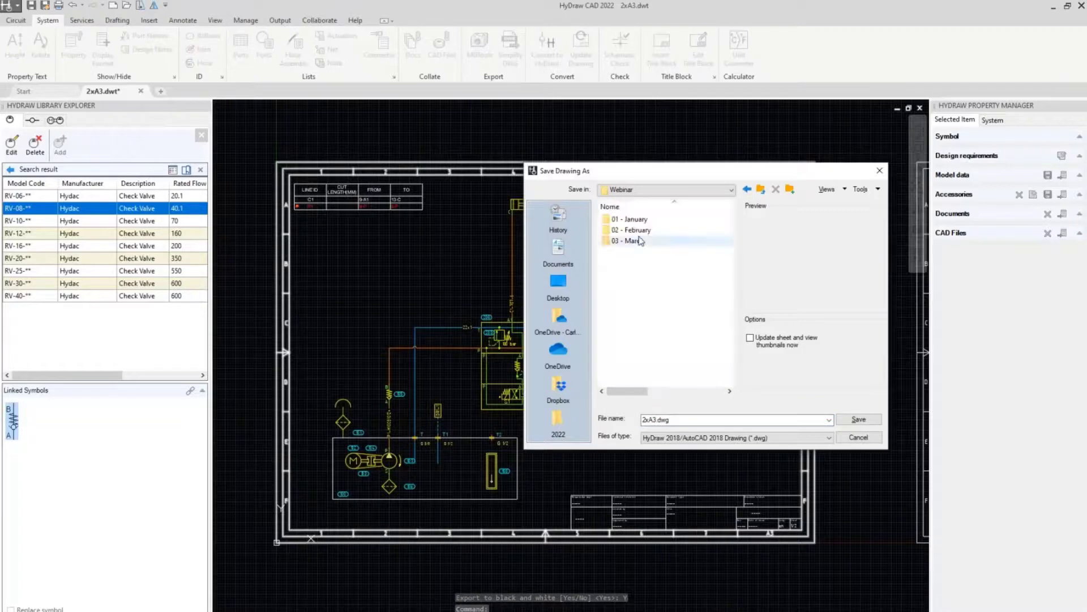
pyautogui.doubleClick(633, 241)
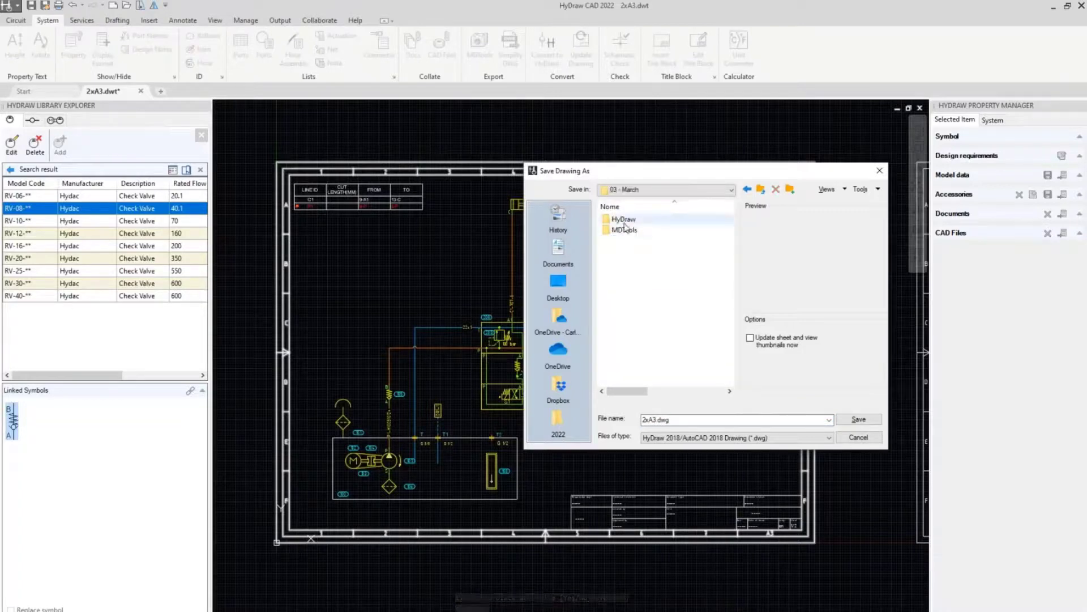
pyautogui.doubleClick(623, 219)
pyautogui.click(642, 419)
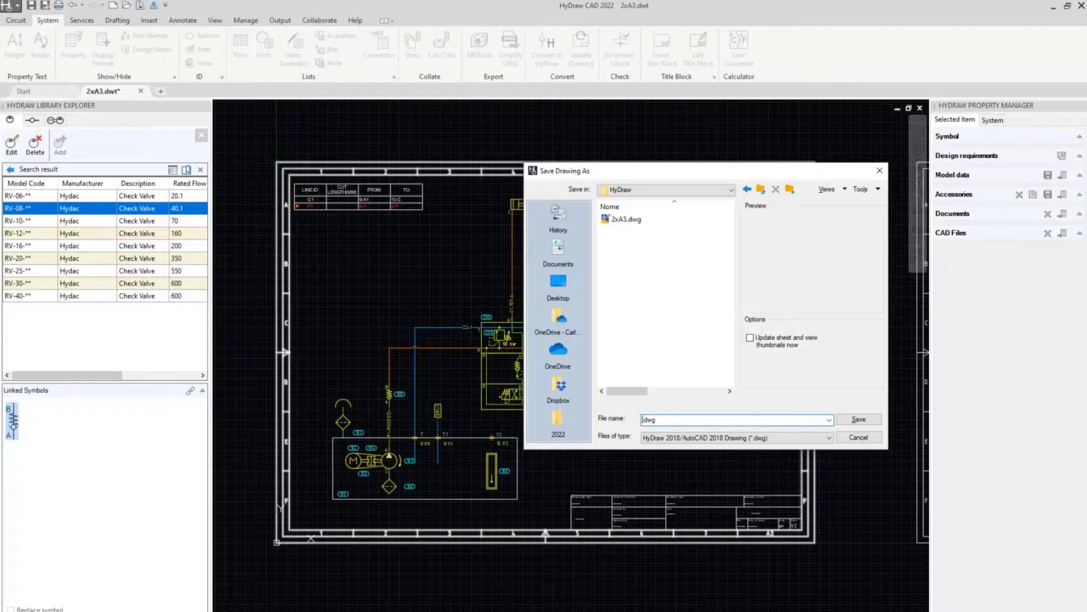
pyautogui.write('inar')
pyautogui.press('Return')
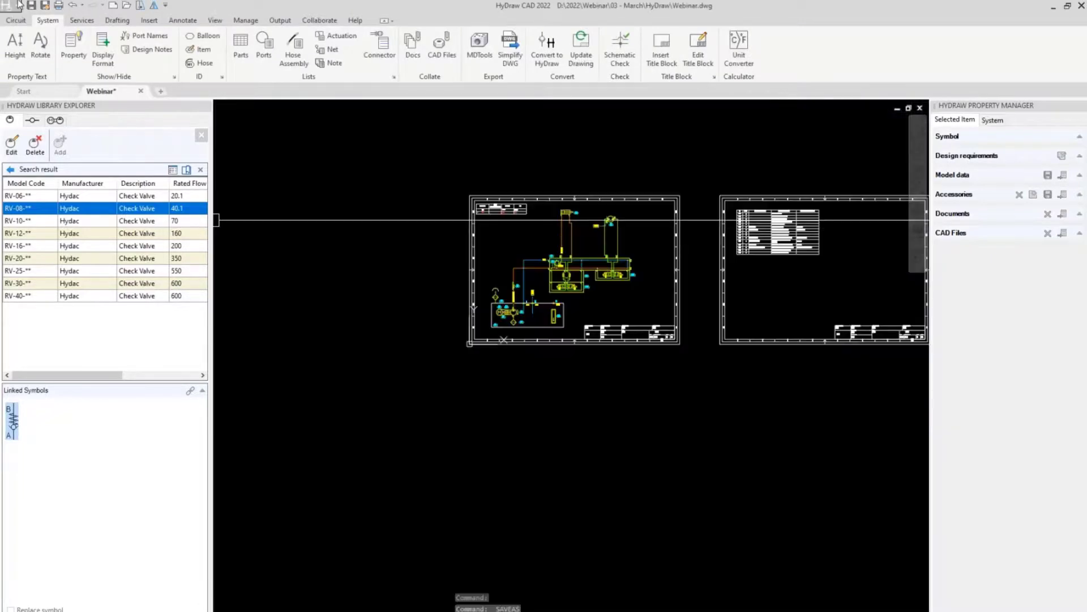
# Step: Check the automatic save interval in the Open and Save options and leave it without changes
pyautogui.click(18, 5)
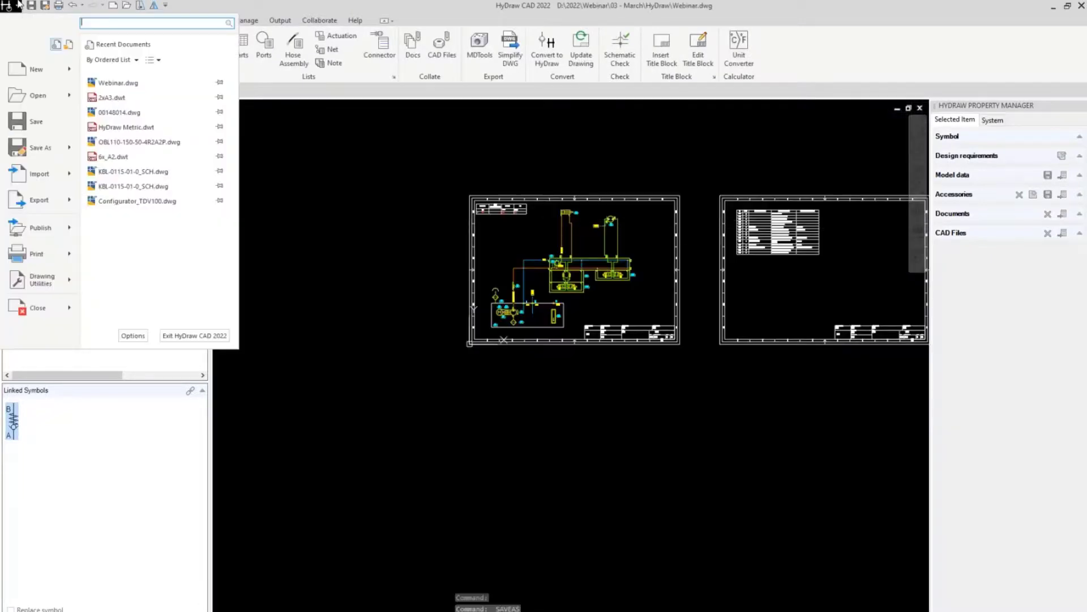
pyautogui.click(134, 335)
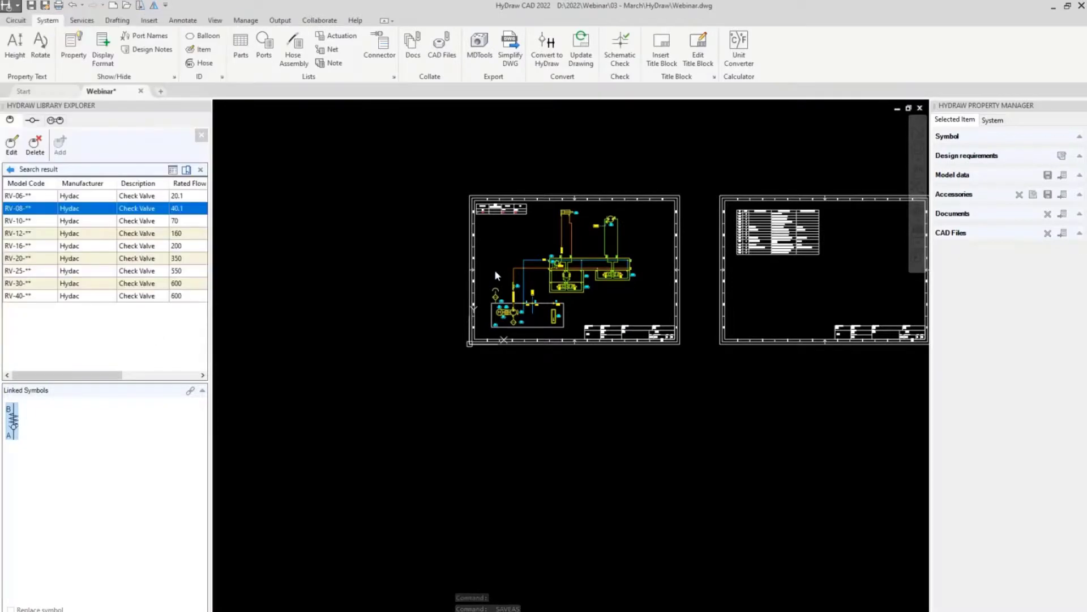
pyautogui.click(765, 269)
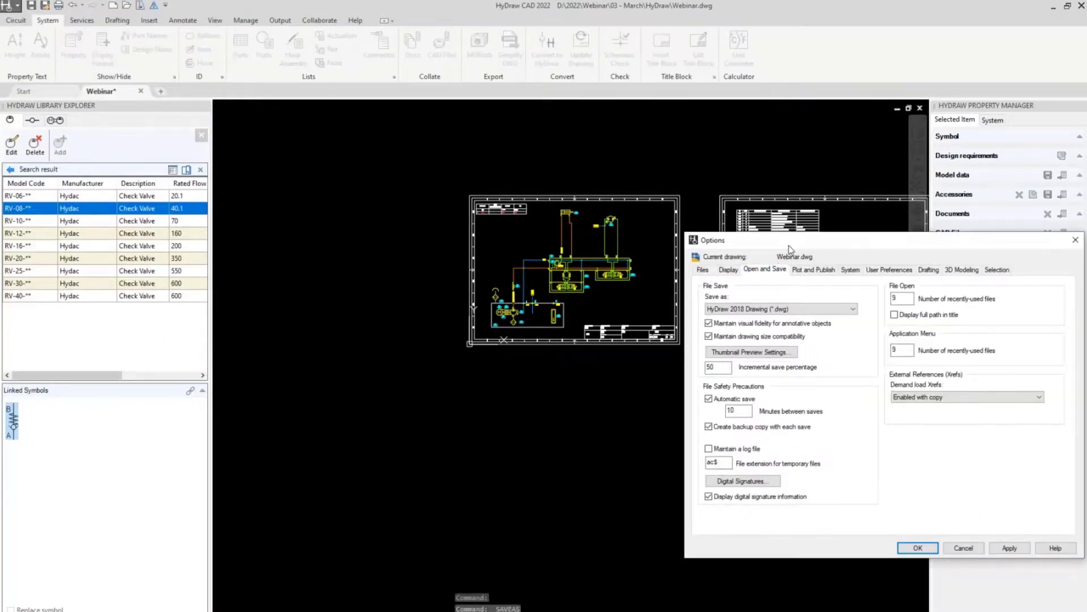
pyautogui.moveTo(790, 249); pyautogui.dragTo(497, 159)
pyautogui.doubleClick(446, 320)
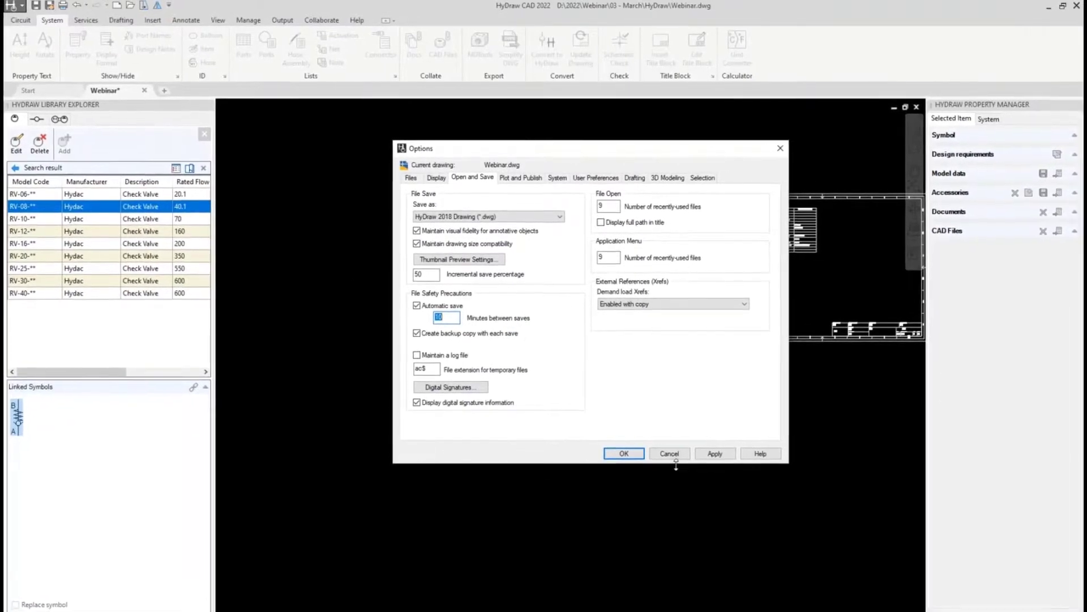
pyautogui.click(670, 457)
# Step: View the pag2 and pag1 layouts to check how each sheet is laid out for printing
pyautogui.moveTo(699, 315); pyautogui.dragTo(622, 325, button='middle')
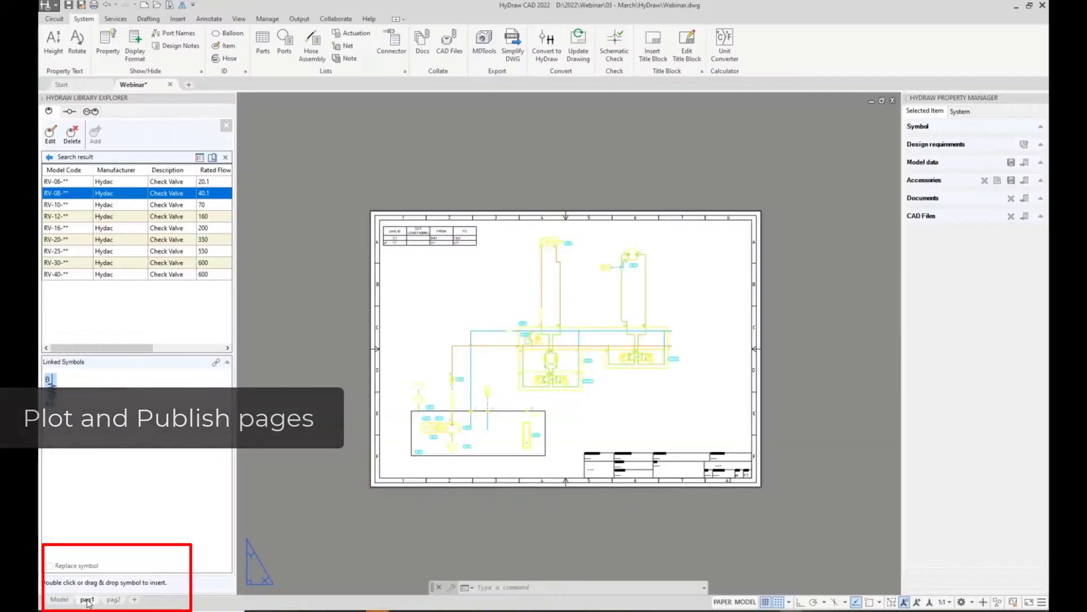
pyautogui.click(112, 599)
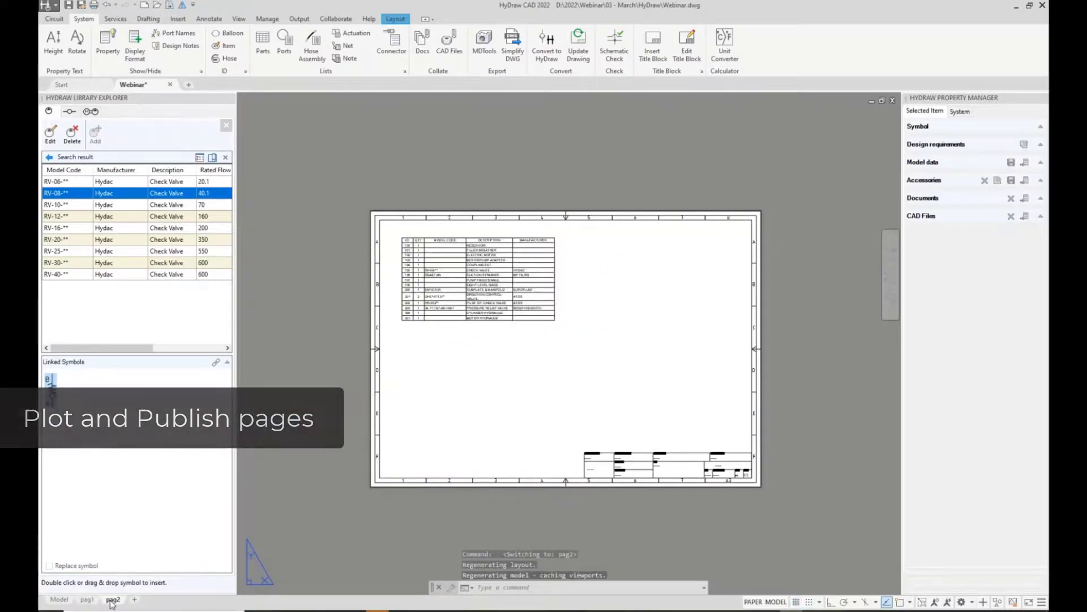
pyautogui.click(87, 600)
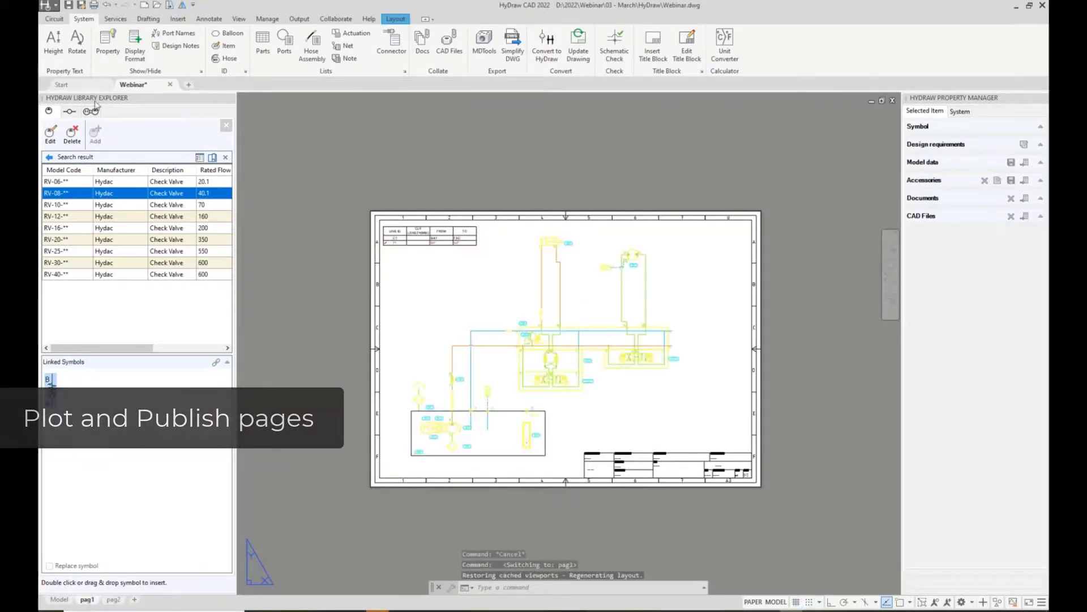
# Step: Set up a Batch Plot to PDF of pag1 and pag2 only, removing the Model sheet from the list
pyautogui.click(52, 8)
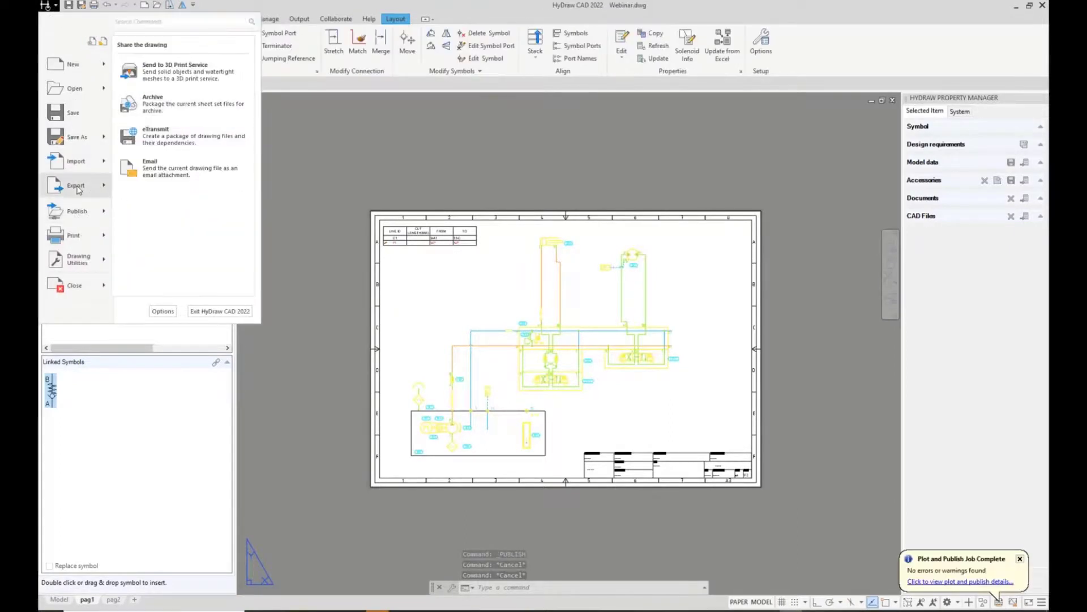
pyautogui.moveTo(79, 239)
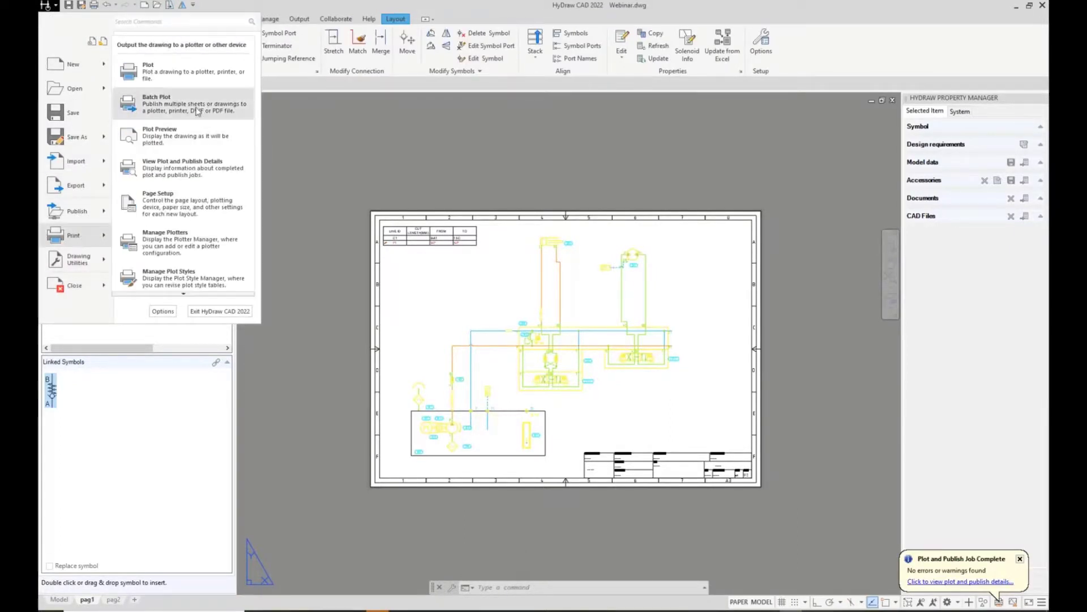
pyautogui.click(196, 110)
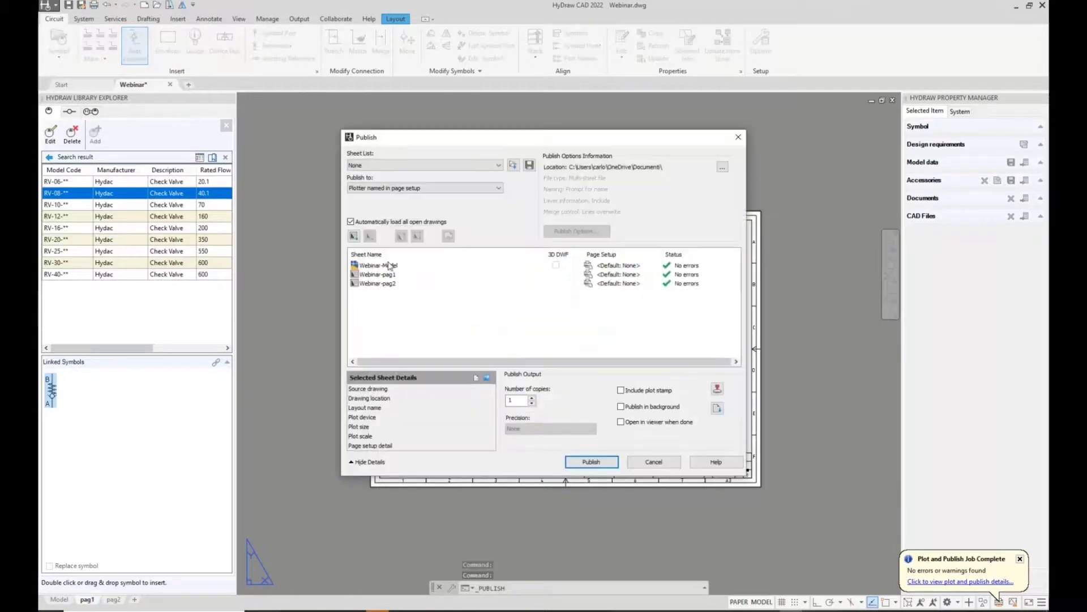
pyautogui.click(370, 236)
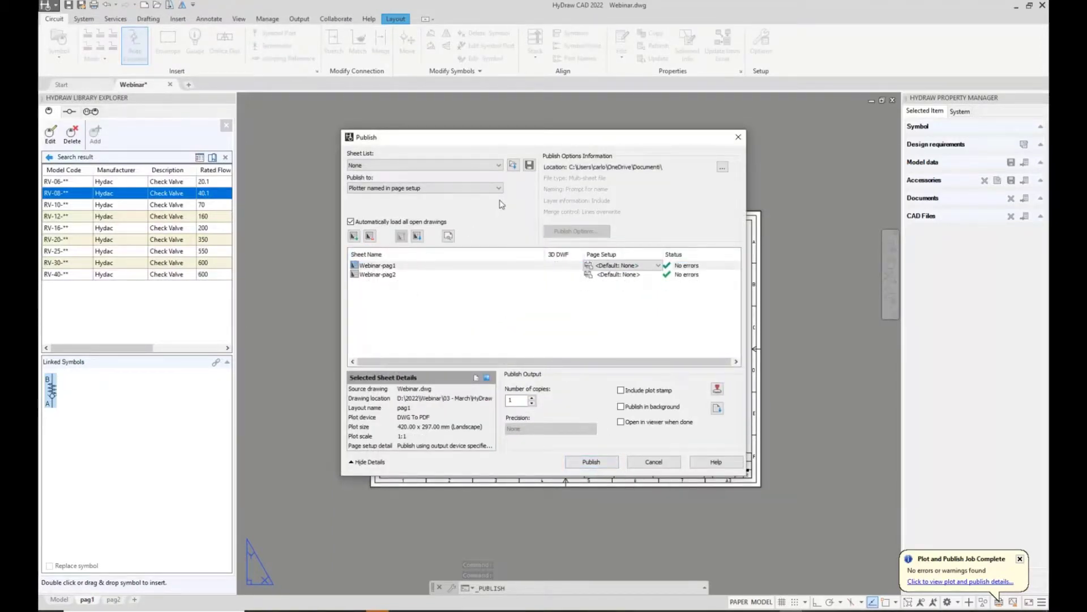
pyautogui.click(490, 188)
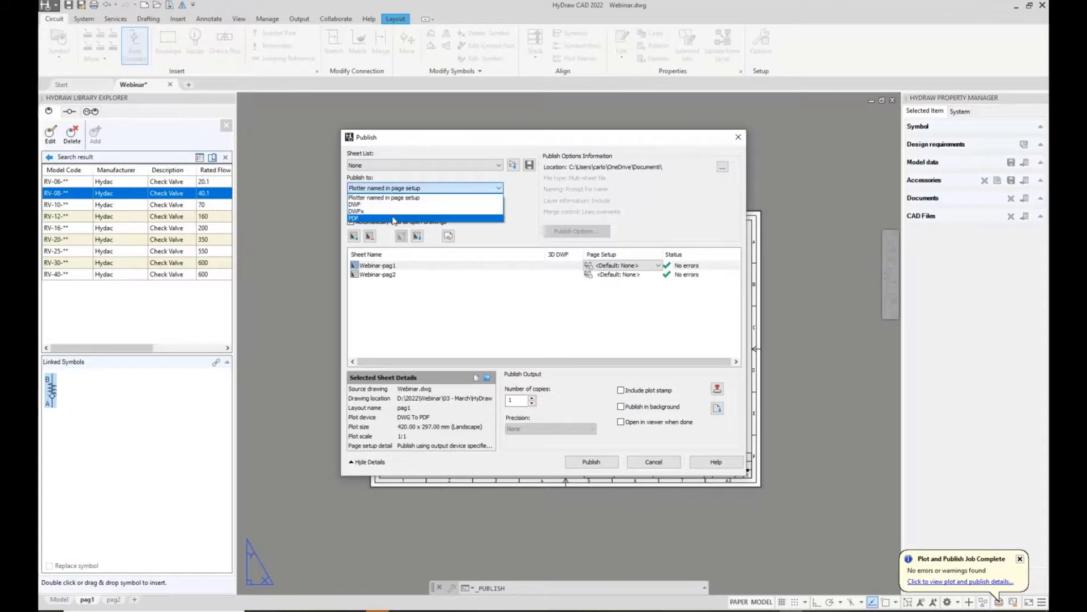
pyautogui.click(473, 220)
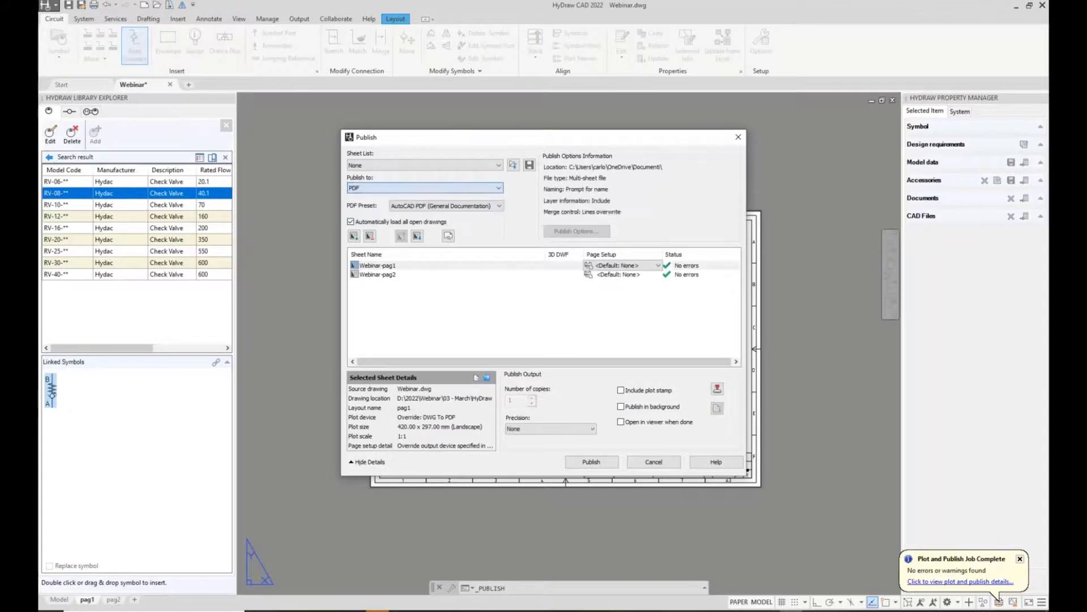
# Step: Publish pag1 and pag2 to Webinar.pdf on the Desktop, without saving the sheet list
pyautogui.click(591, 462)
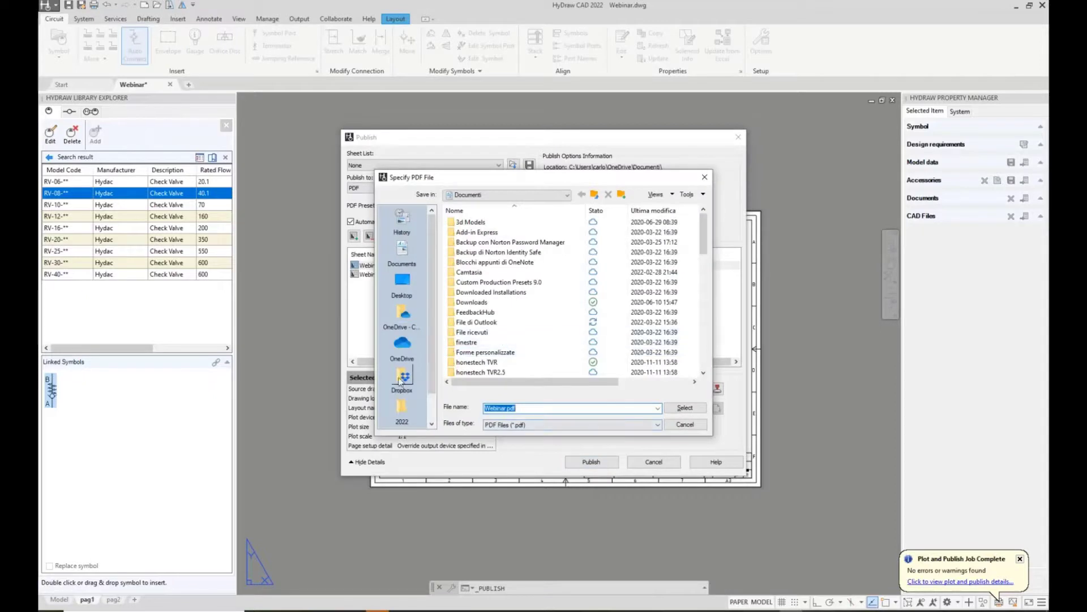
pyautogui.click(402, 283)
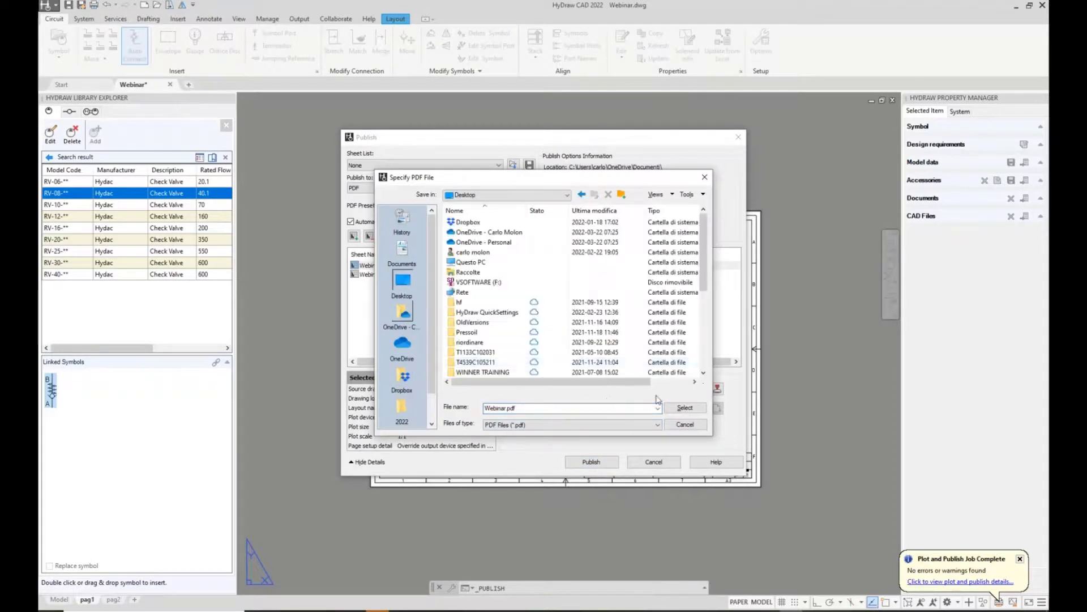
pyautogui.click(687, 408)
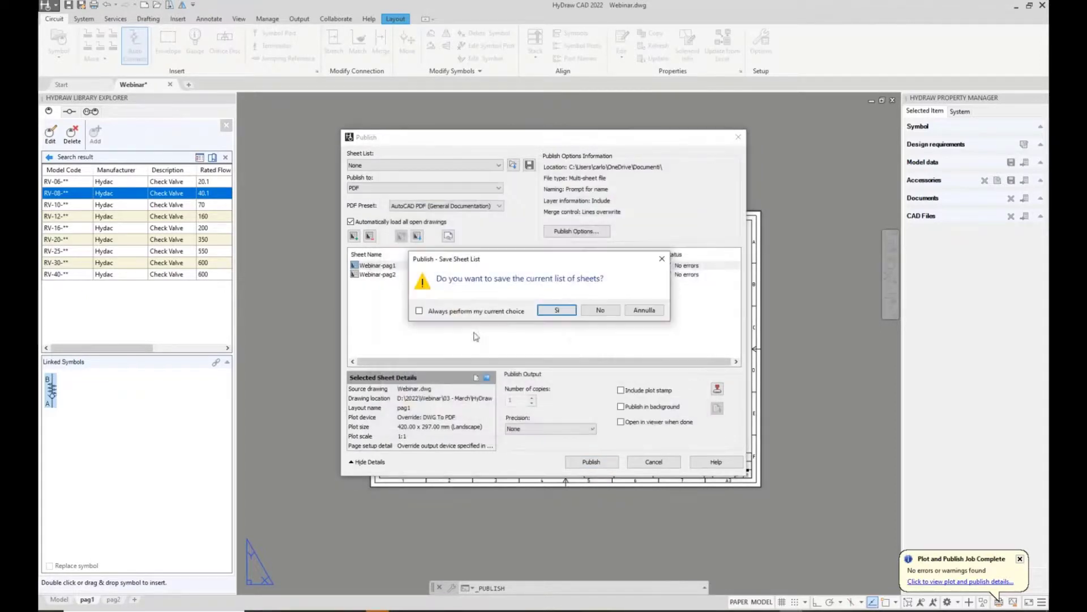
pyautogui.click(606, 312)
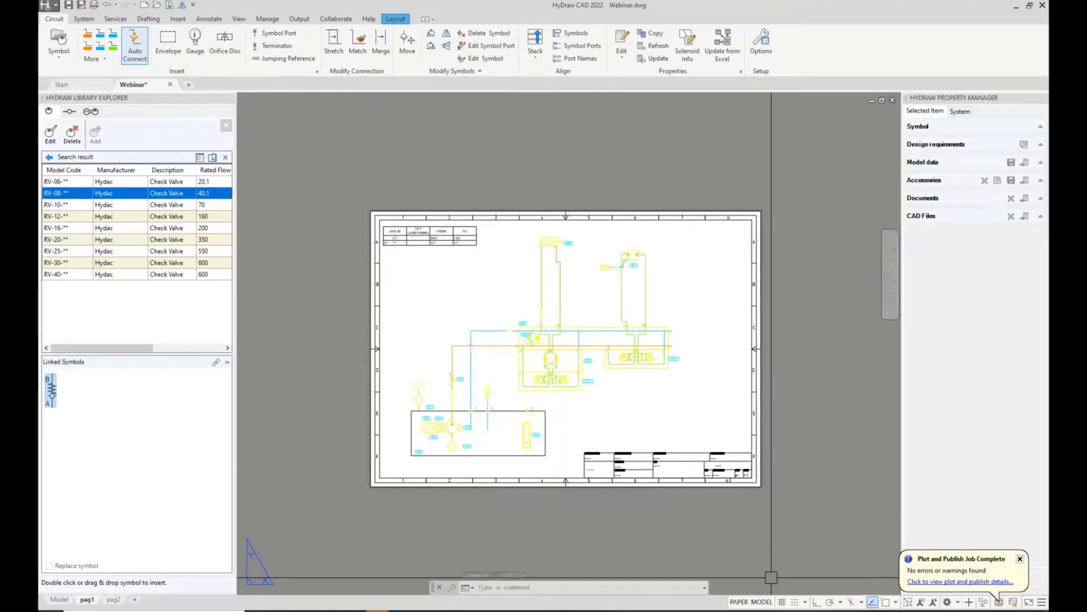
# Step: Switch to Nitro Pro and review both pages of the published Webinar.pdf
pyautogui.click(491, 610)
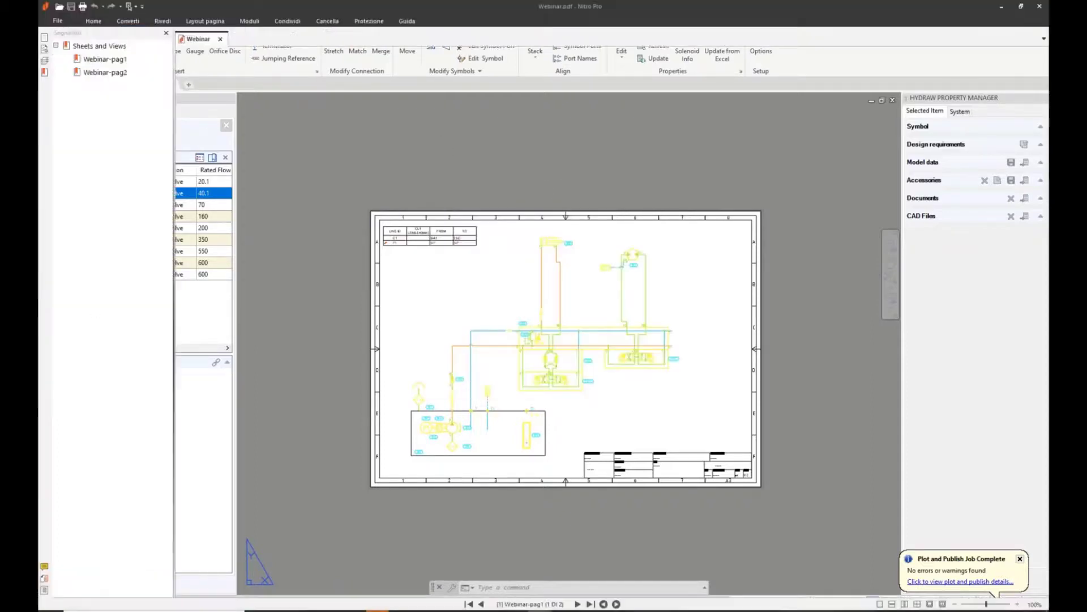
pyautogui.keyDown('ctrl'); pyautogui.scroll(-1, 430, 246); pyautogui.keyUp('ctrl')
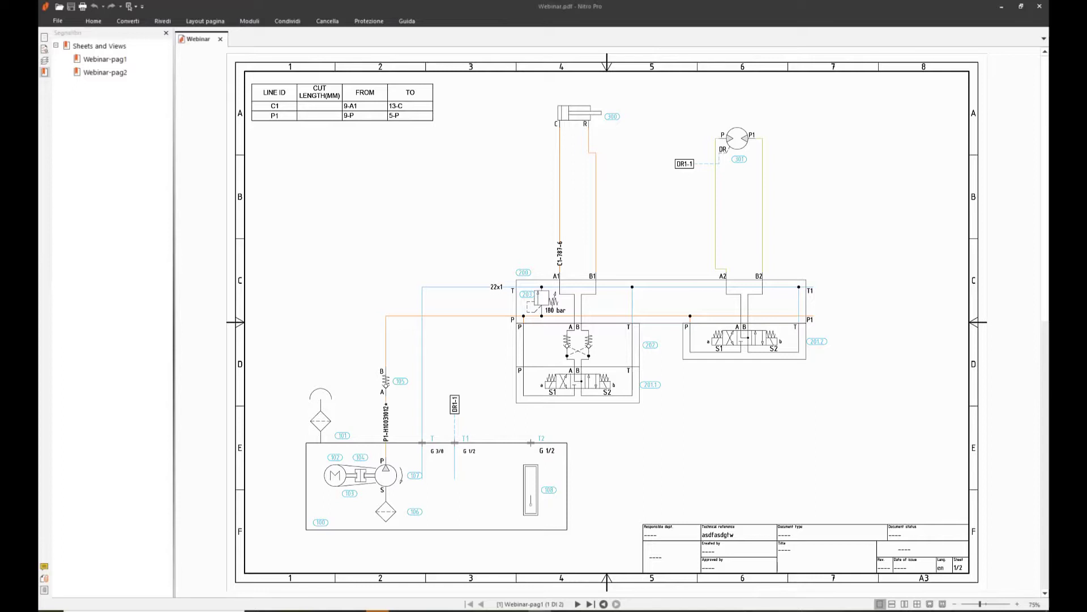
pyautogui.scroll(-1, 606, 322)
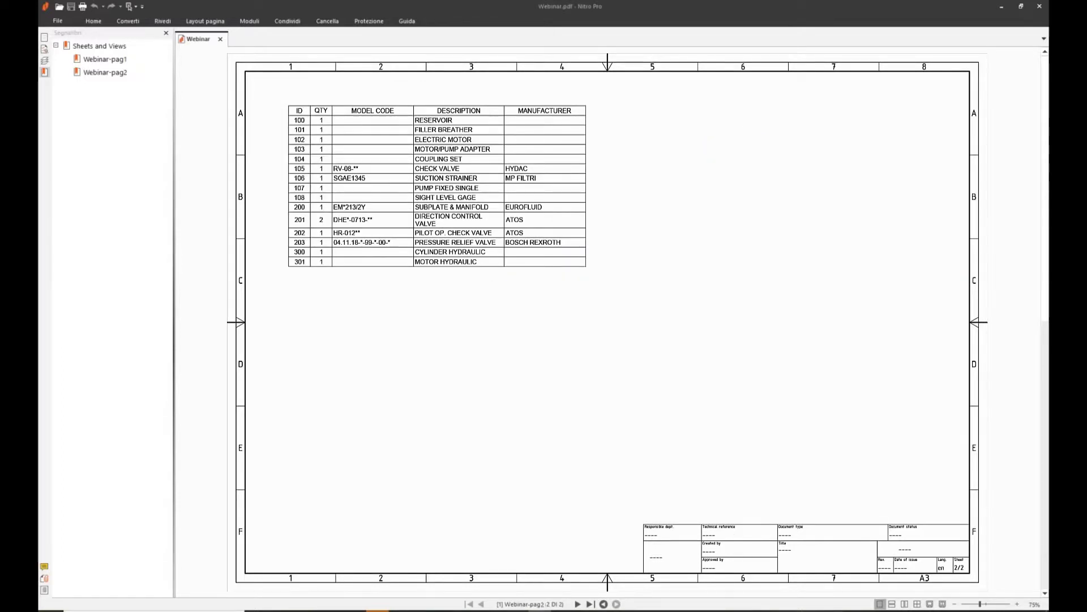
pyautogui.scroll(1, 453, 222)
pyautogui.scroll(-1, 453, 222)
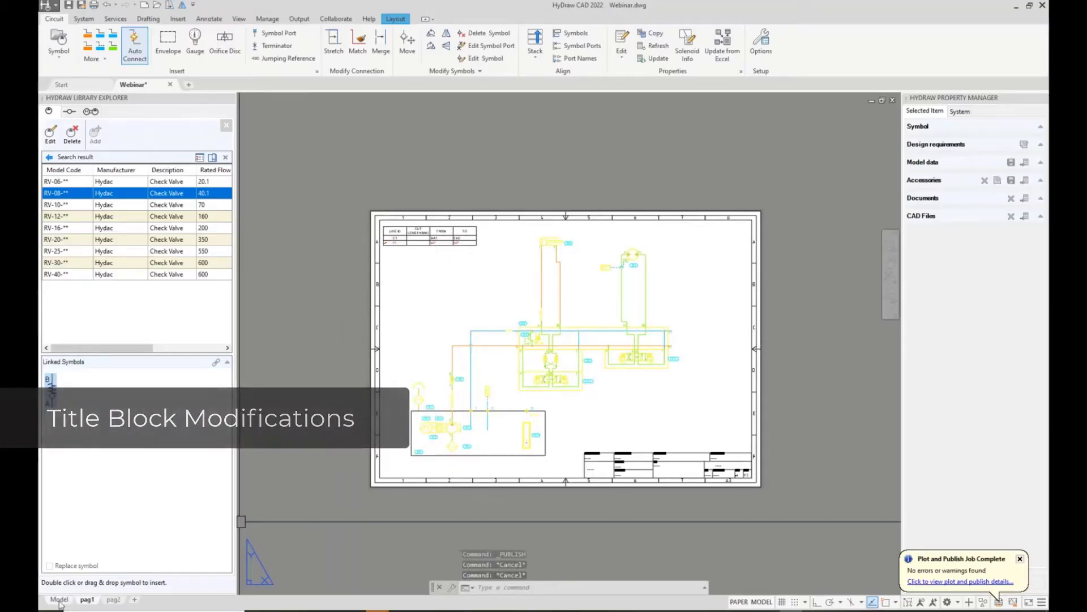
# Step: In model space, set the Technical reference attribute of the first sheet's title block to asdfasdgfw
pyautogui.click(60, 599)
pyautogui.scroll(-2, 594, 371)
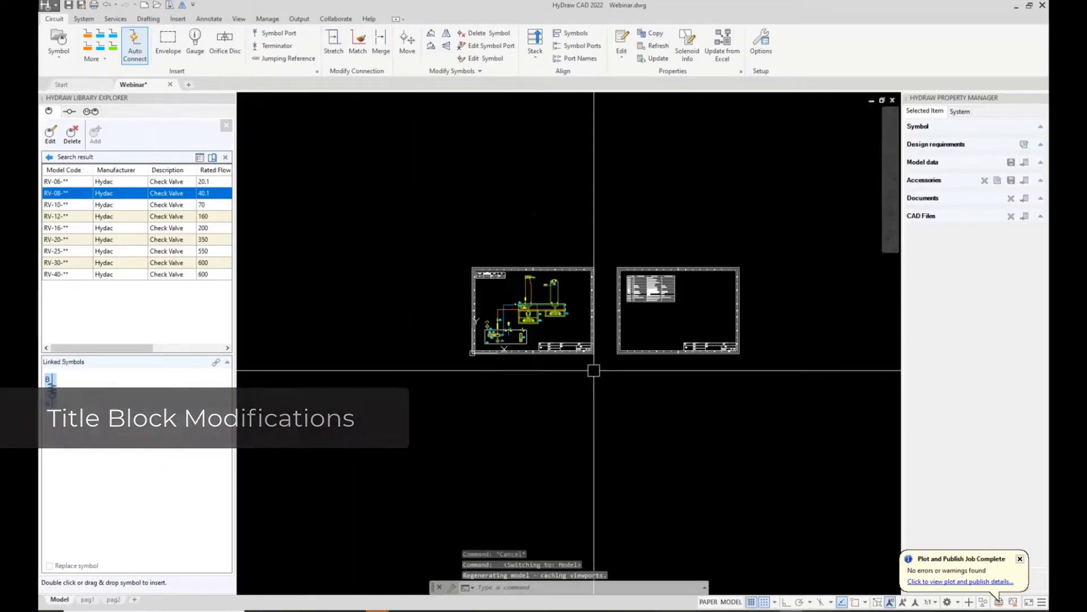
pyautogui.scroll(8, 593, 370)
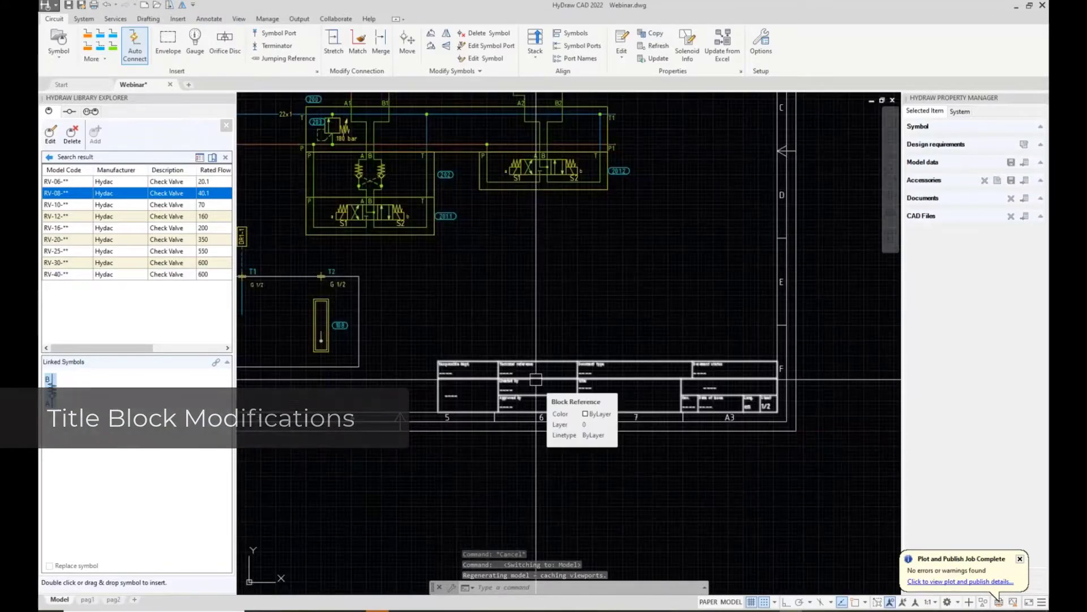
pyautogui.doubleClick(536, 380)
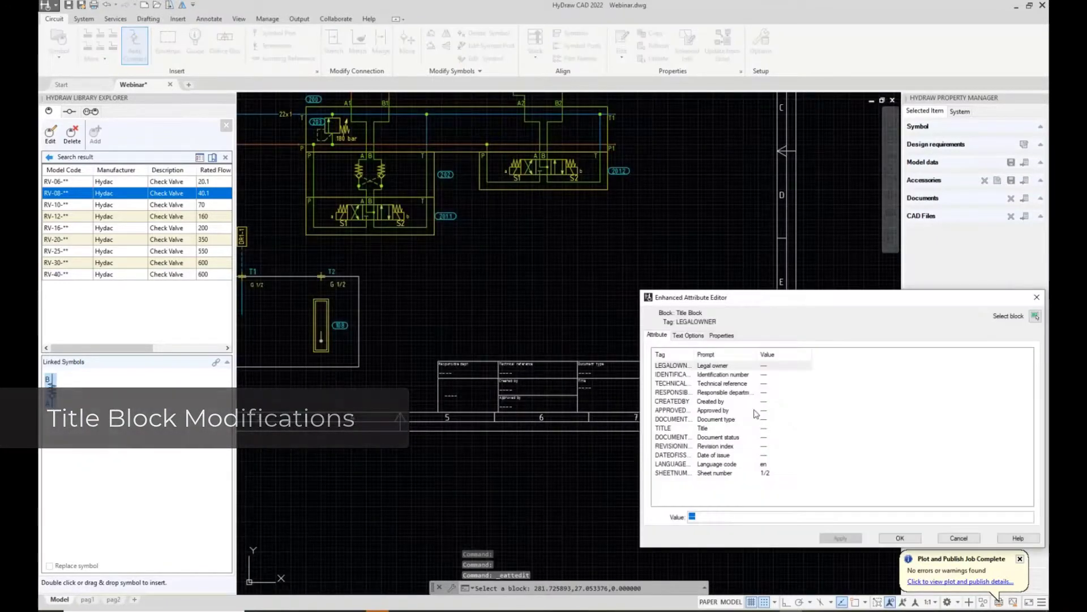
pyautogui.click(762, 384)
pyautogui.click(723, 515)
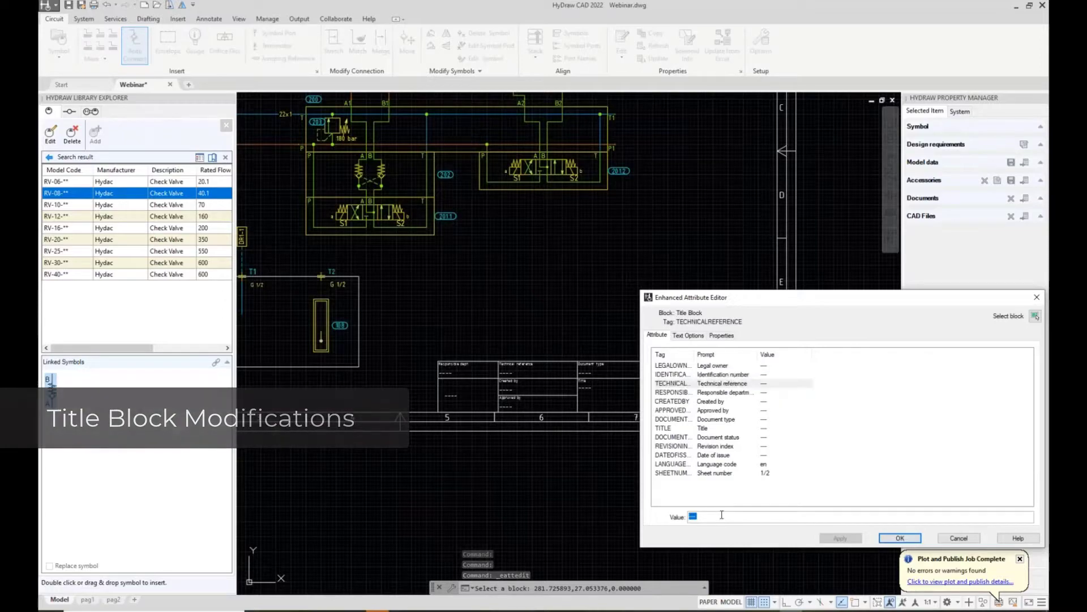
pyautogui.write('asdfasdghw')
pyautogui.click(900, 537)
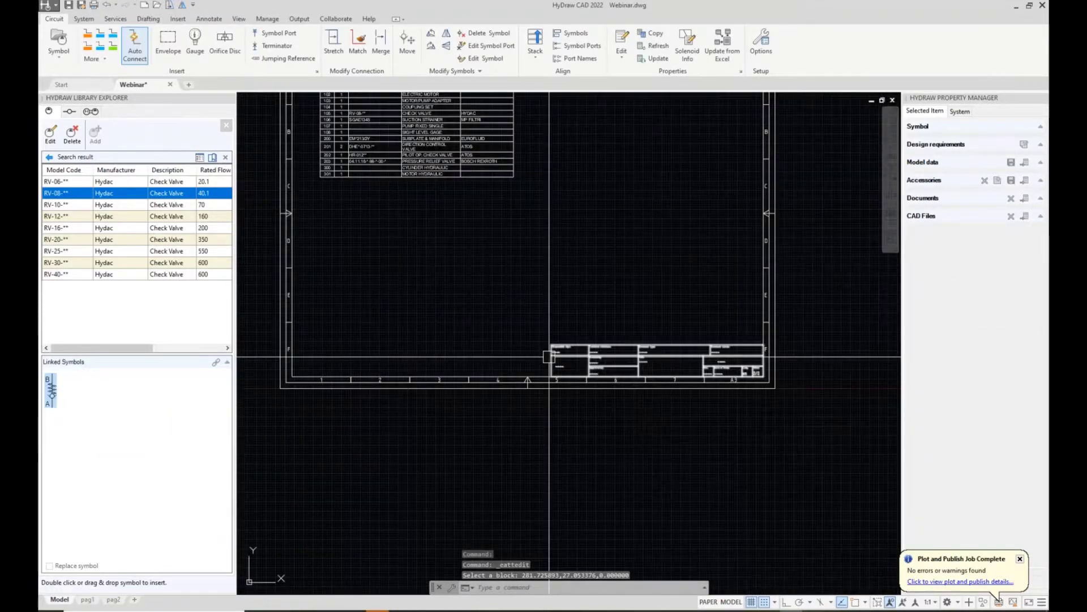
# Step: Examine the title blocks of both sheets in model space, comparing the technical reference and sheet number fields
pyautogui.scroll(1, 510, 361)
pyautogui.moveTo(510, 360); pyautogui.dragTo(869, 277, button='middle')
pyautogui.scroll(-2, 430, 342)
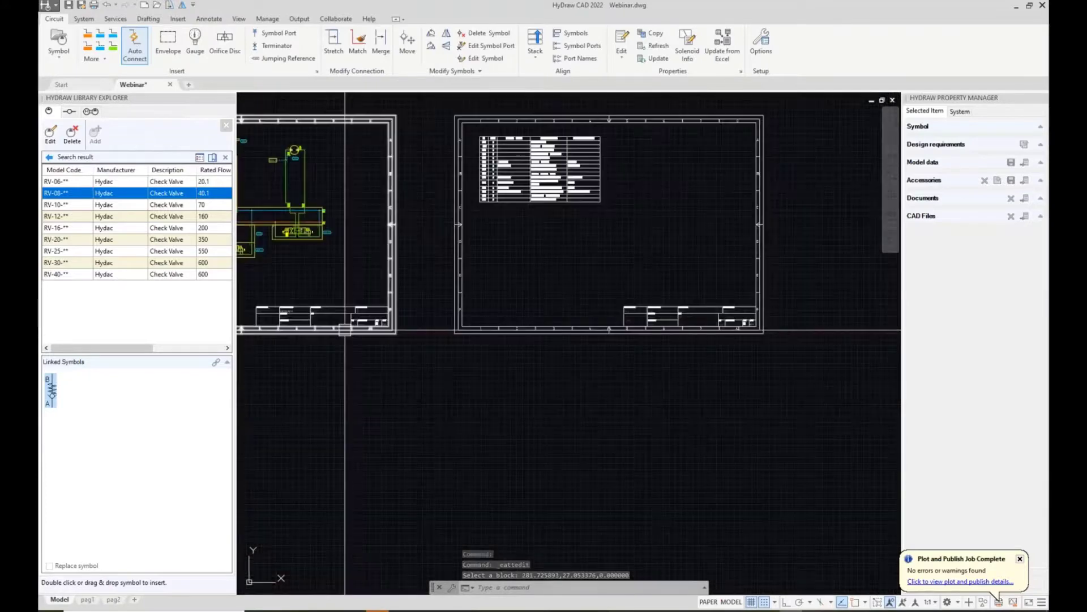
pyautogui.moveTo(345, 330); pyautogui.dragTo(568, 342, button='middle')
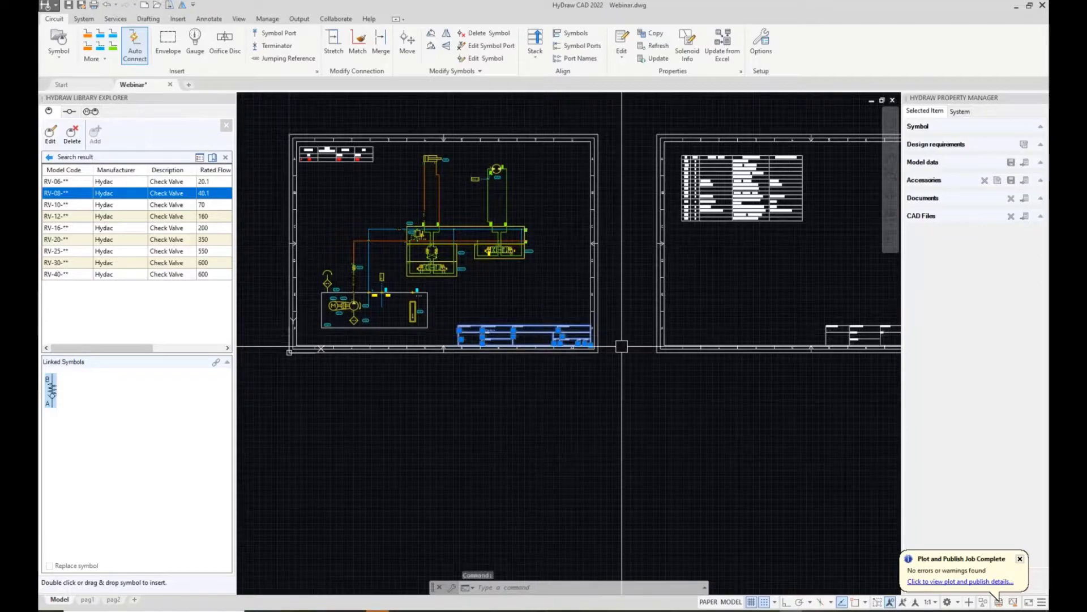
pyautogui.scroll(2, 528, 333)
pyautogui.scroll(-3, 528, 333)
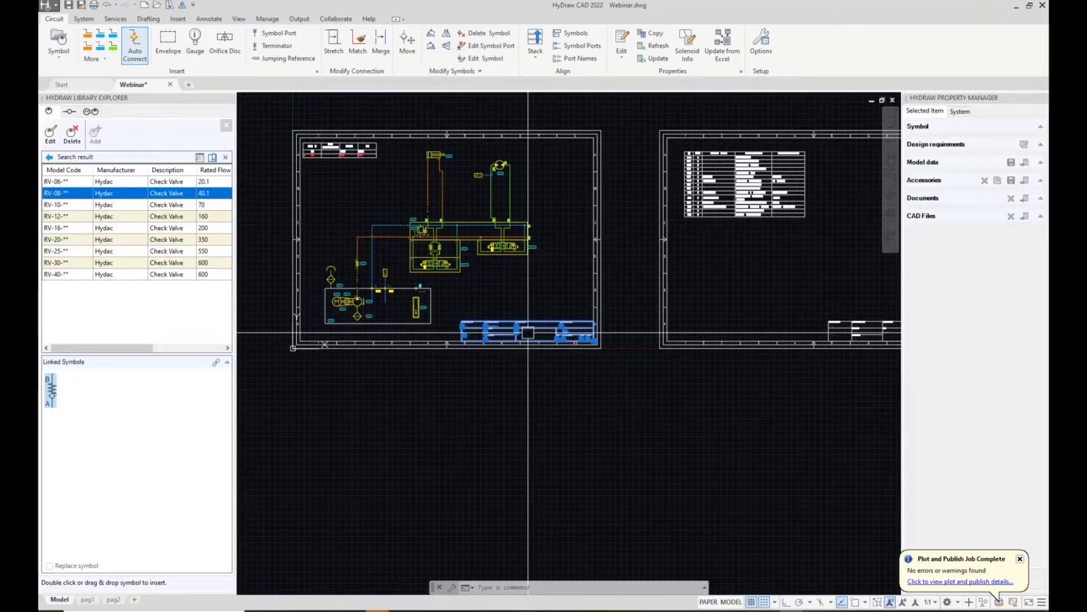
pyautogui.press('Escape')
pyautogui.scroll(5, 528, 332)
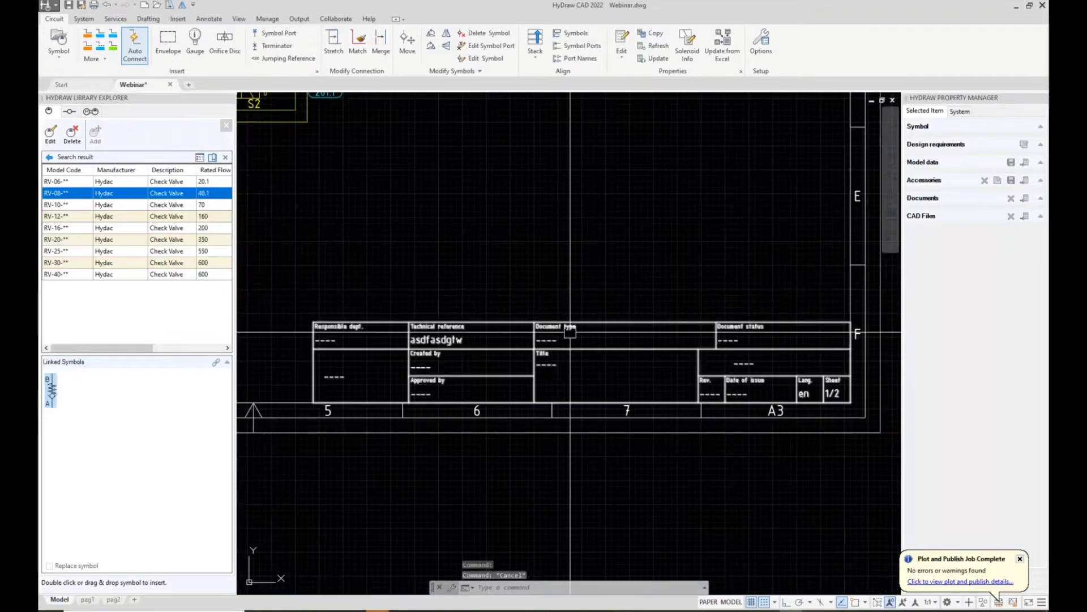
pyautogui.scroll(-5, 683, 355)
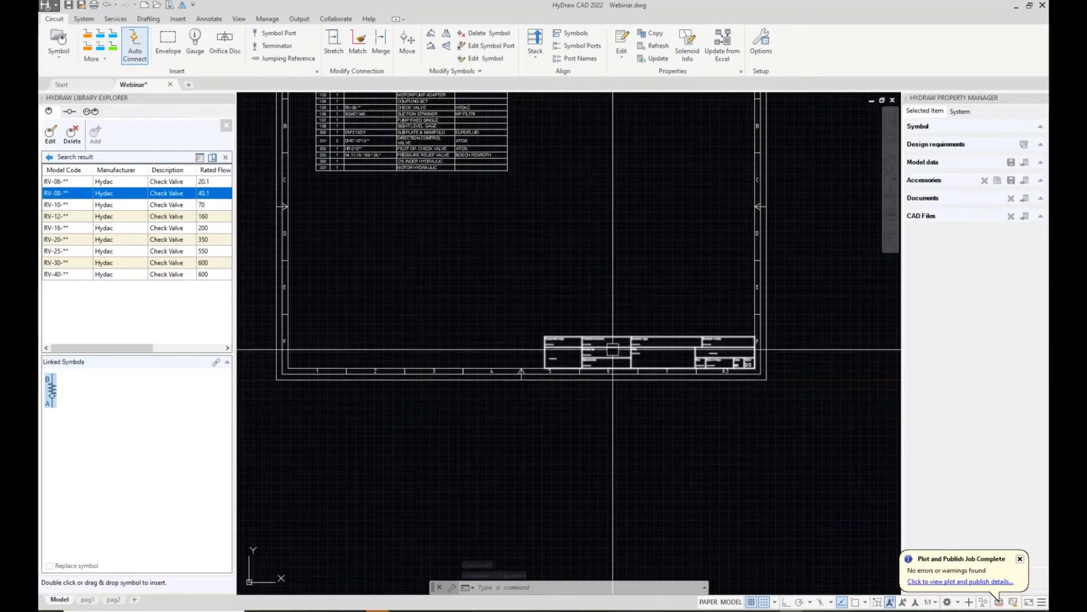
pyautogui.scroll(4, 562, 338)
pyautogui.scroll(-2, 483, 337)
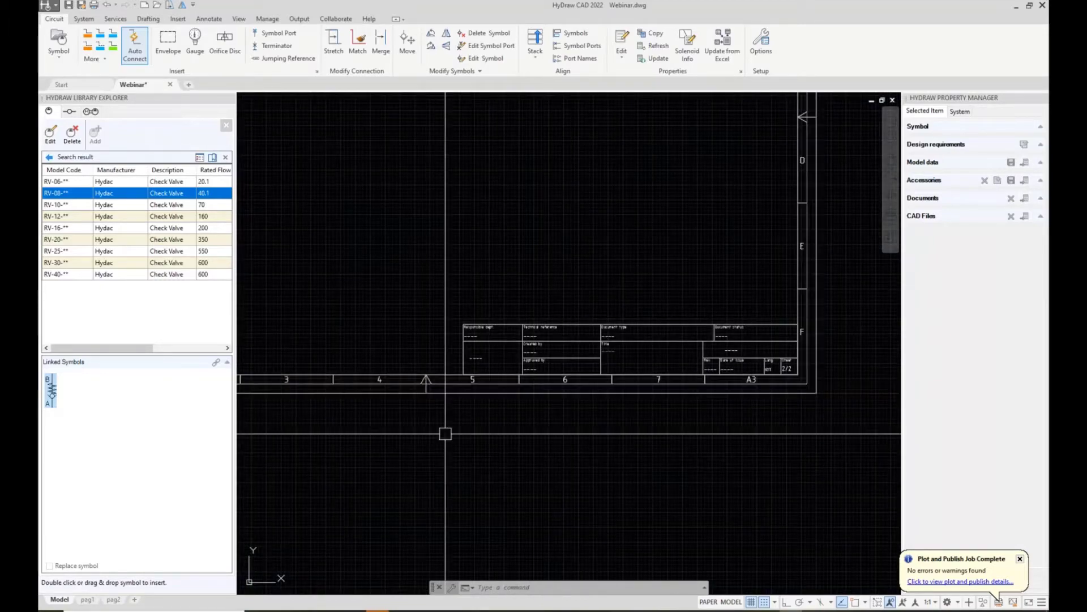
pyautogui.scroll(-5, 445, 434)
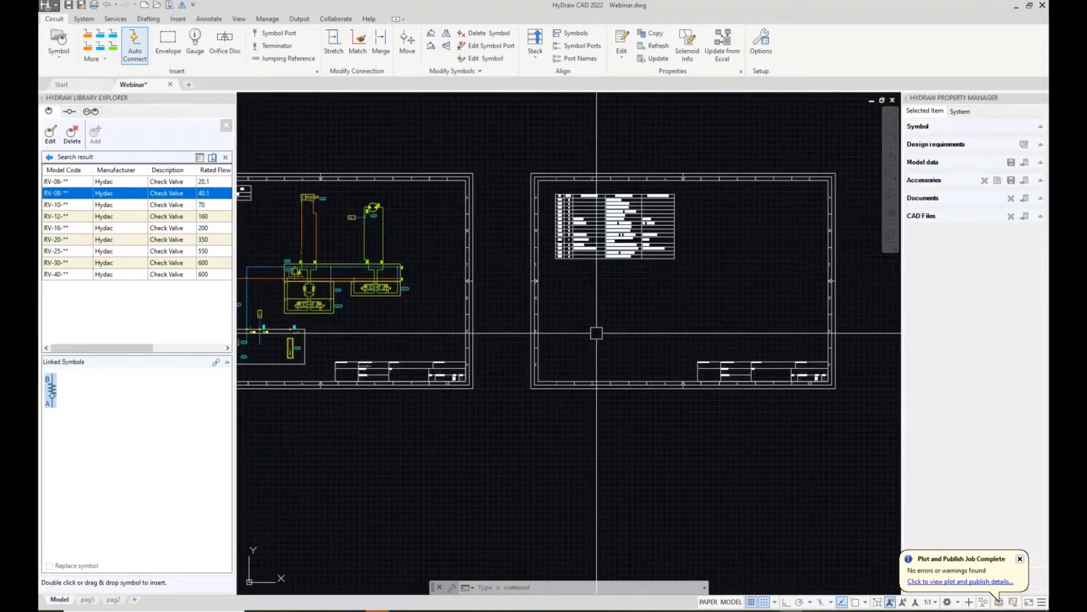
pyautogui.moveTo(333, 312); pyautogui.dragTo(600, 301, button='middle')
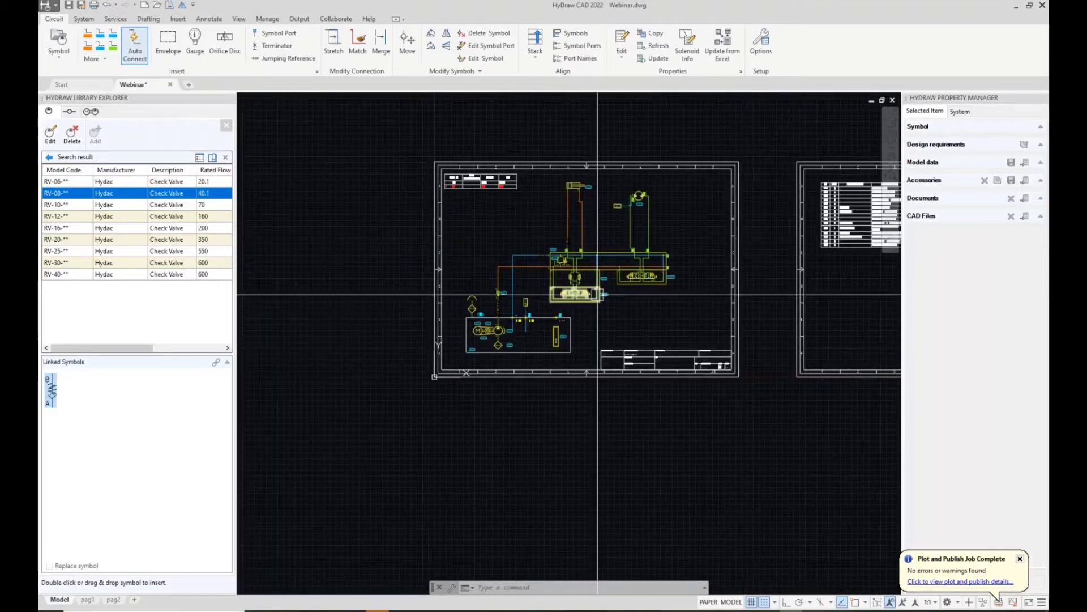
# Step: Create a new drawing from the 6x_A2.dwt template
pyautogui.click(56, 7)
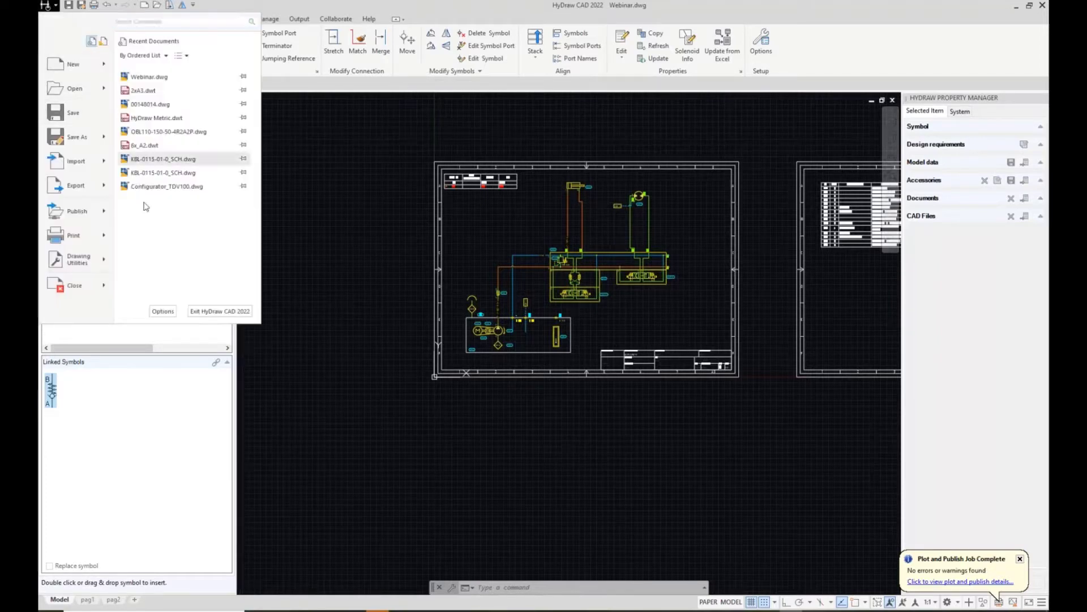
pyautogui.click(49, 6)
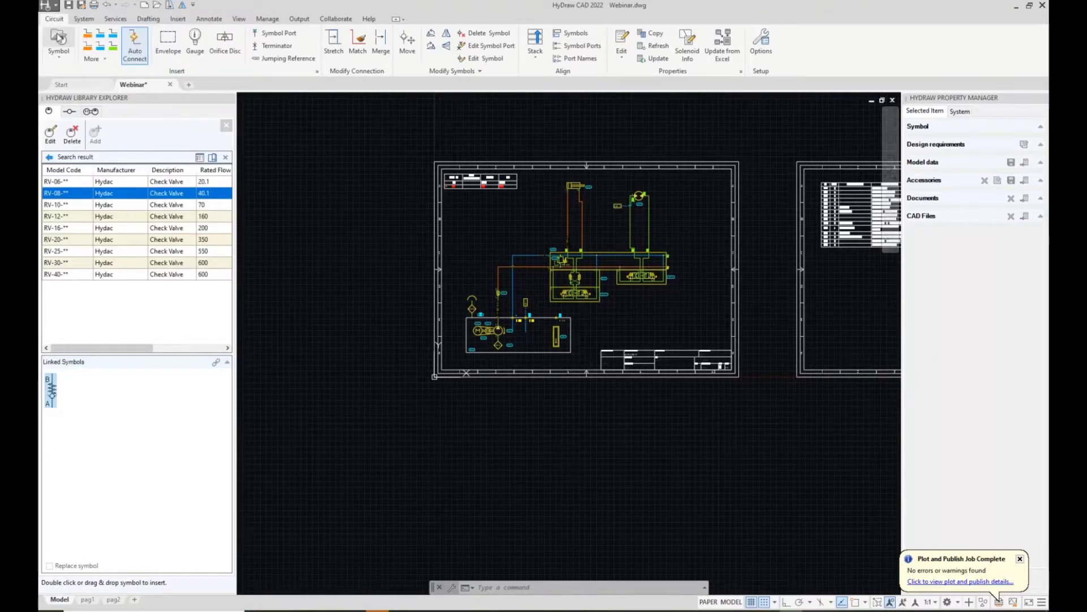
pyautogui.click(61, 84)
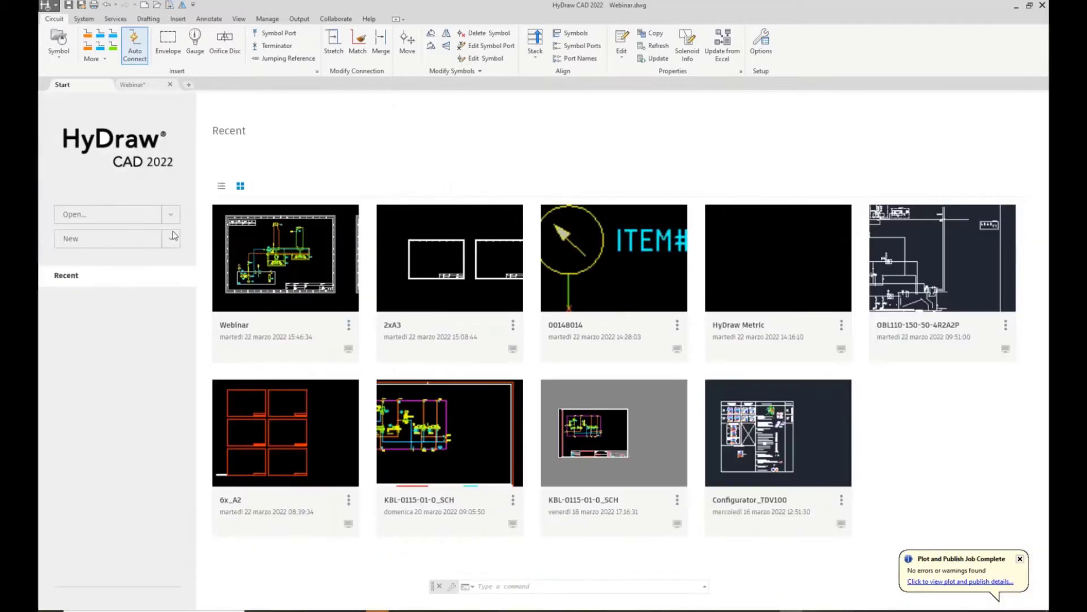
pyautogui.click(171, 239)
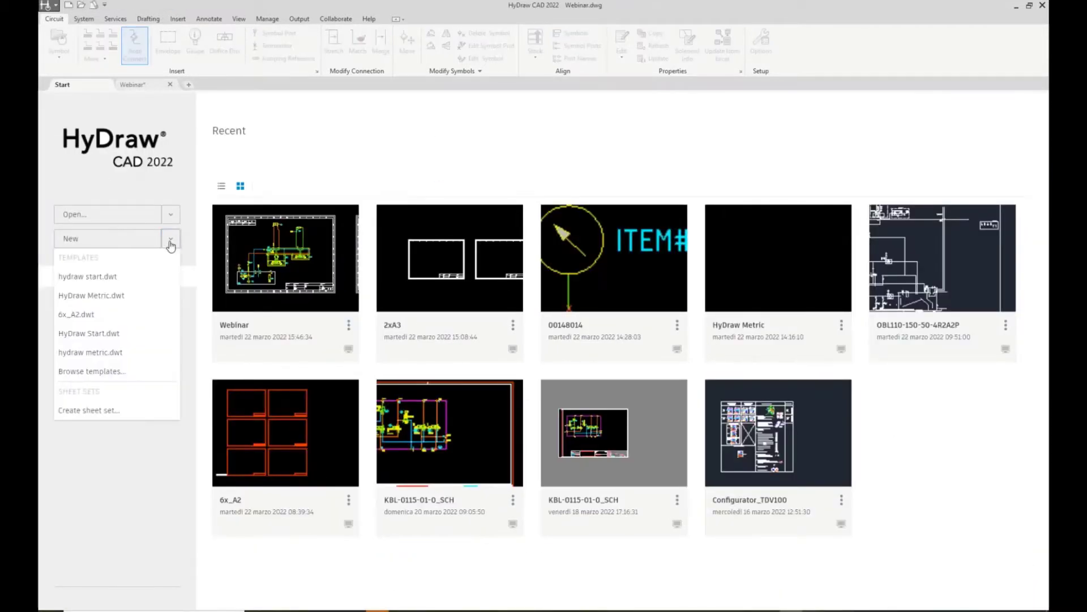
pyautogui.click(75, 316)
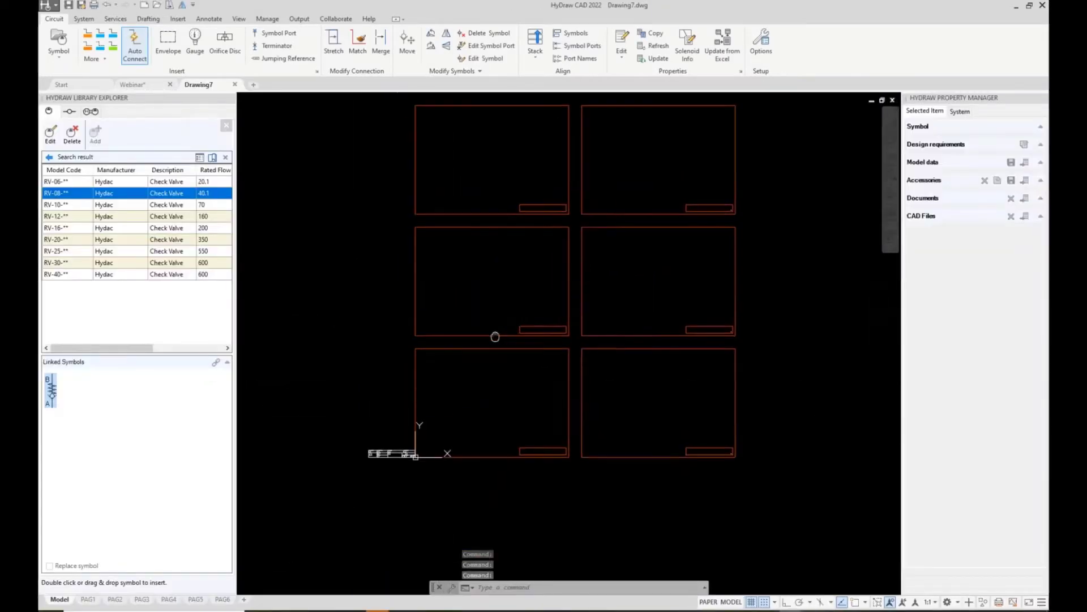
# Step: Draw a circle inside the lower-left sheet frame in model space
pyautogui.scroll(3, 459, 446)
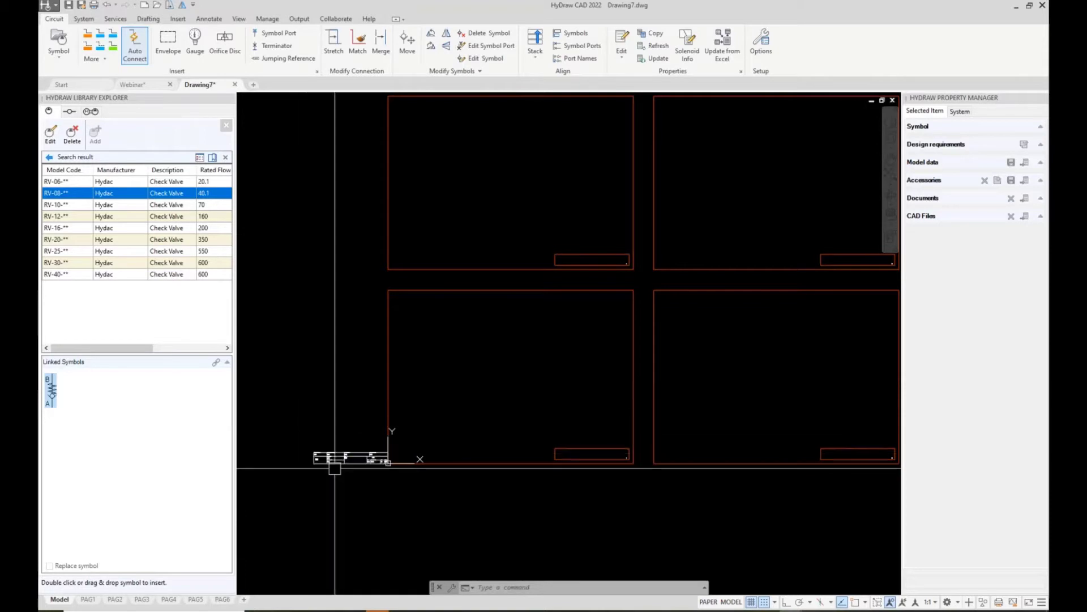
pyautogui.scroll(3, 333, 459)
pyautogui.scroll(-5, 533, 305)
pyautogui.moveTo(532, 304); pyautogui.dragTo(493, 392, button='middle')
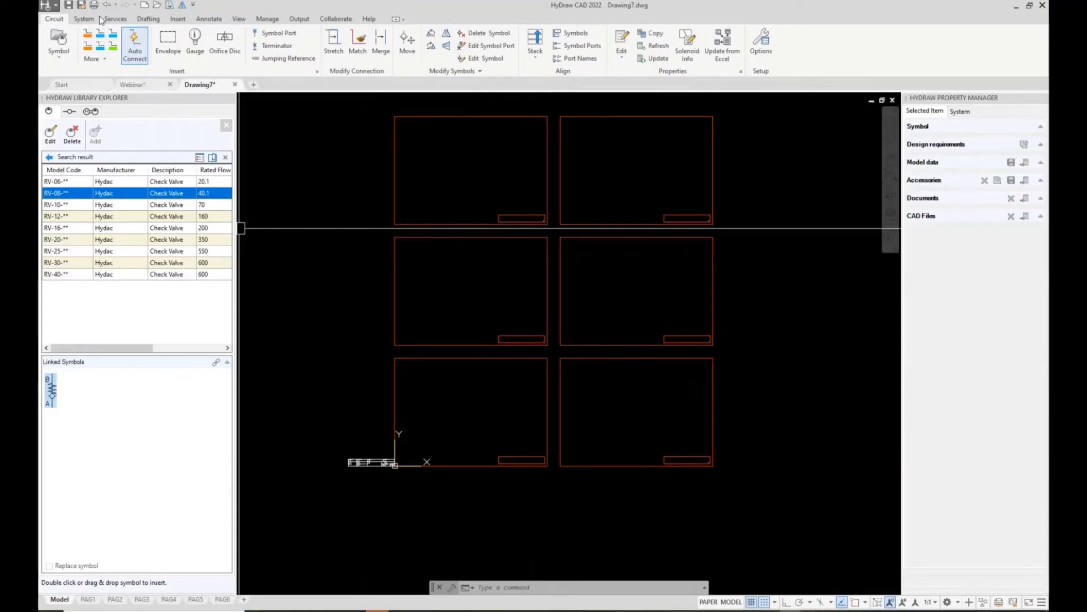
pyautogui.click(148, 19)
pyautogui.click(99, 38)
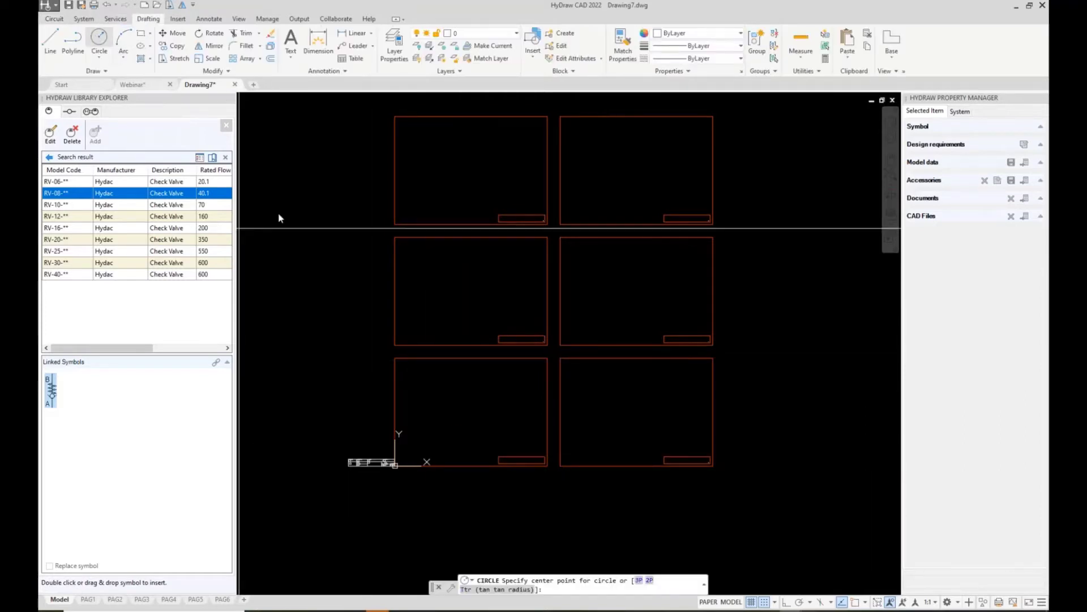
pyautogui.click(478, 425)
pyautogui.click(473, 397)
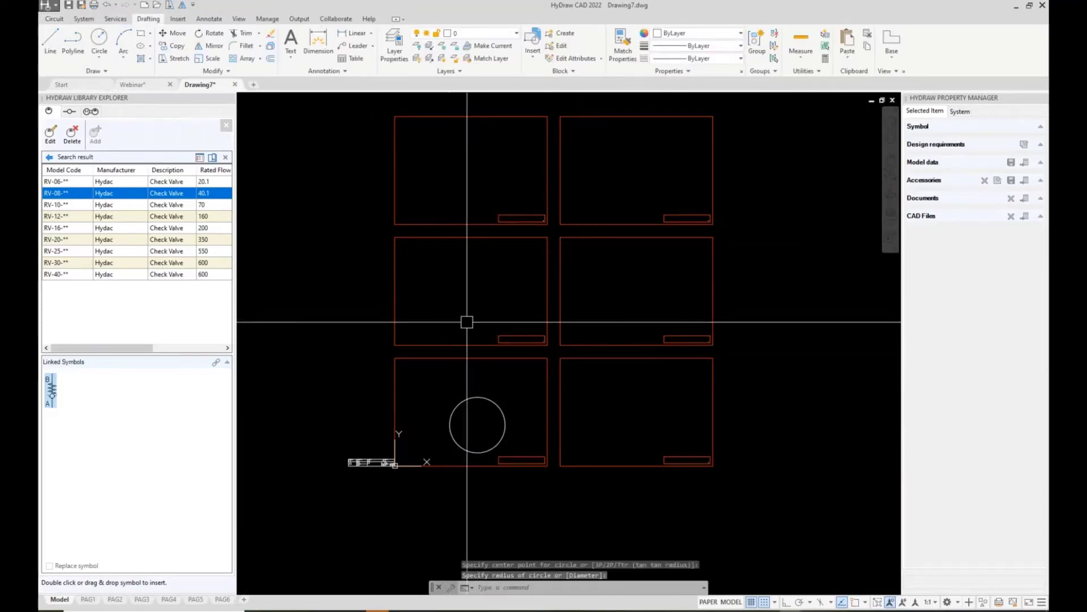
# Step: Draw a zigzag of connected line segments inside the middle-left sheet frame
pyautogui.click(50, 39)
pyautogui.click(445, 304)
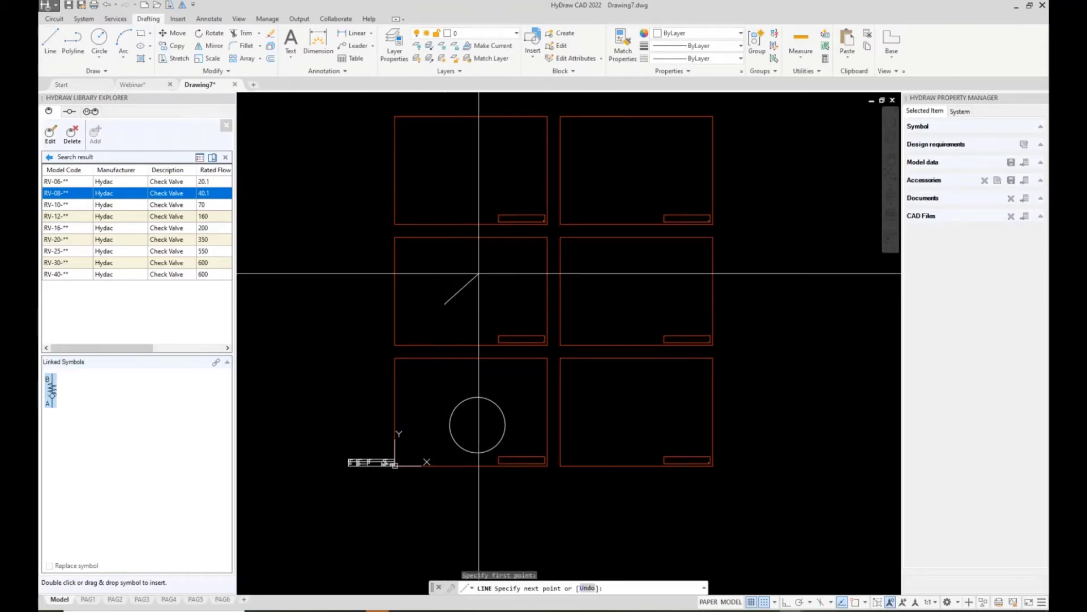
pyautogui.click(479, 274)
pyautogui.click(501, 320)
pyautogui.click(539, 295)
pyautogui.press('Return')
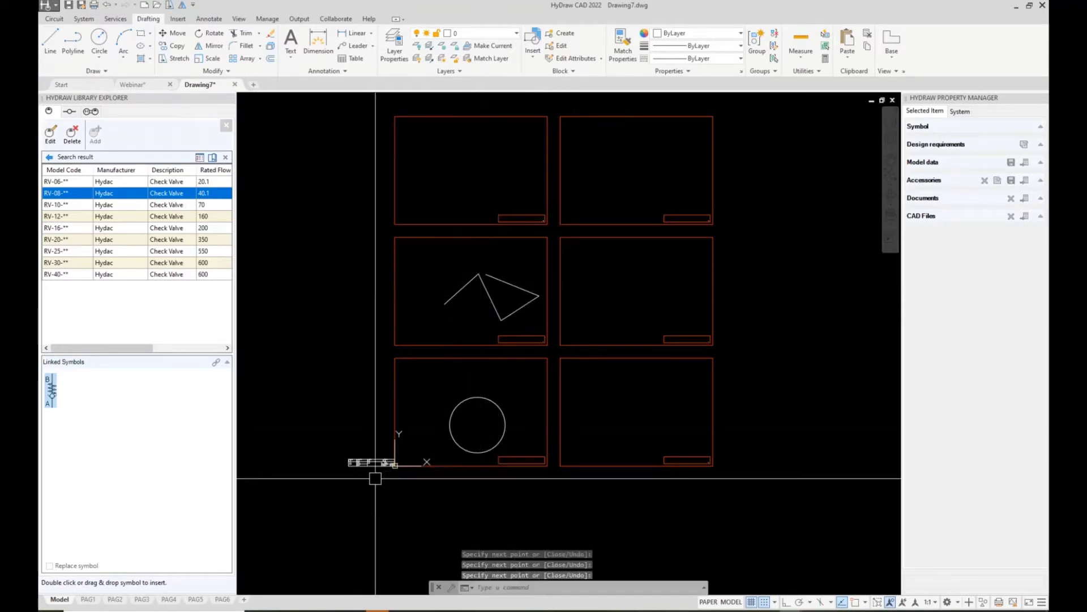
# Step: View the PAG1, PAG2, PAG3 and PAG5 layouts to check which sheet frame each one shows
pyautogui.scroll(6, 374, 475)
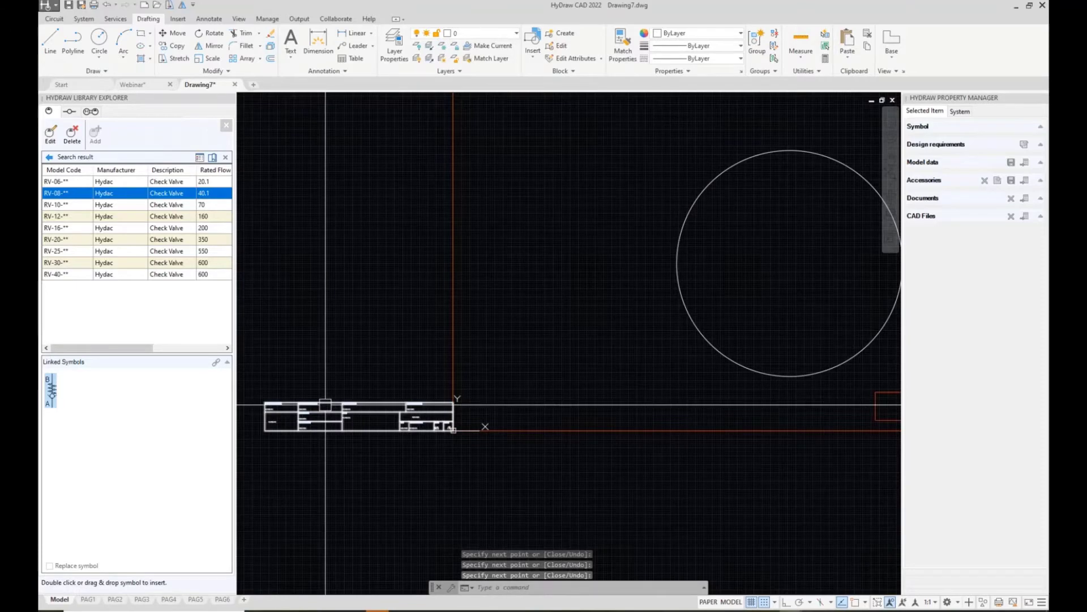
pyautogui.click(89, 600)
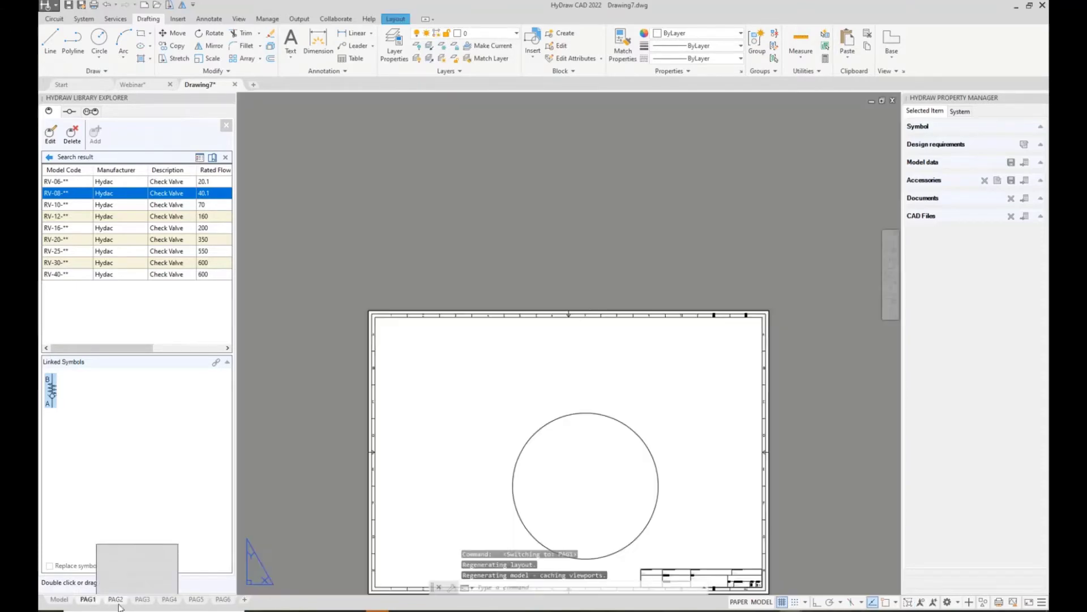
pyautogui.click(115, 599)
pyautogui.click(142, 599)
pyautogui.click(188, 602)
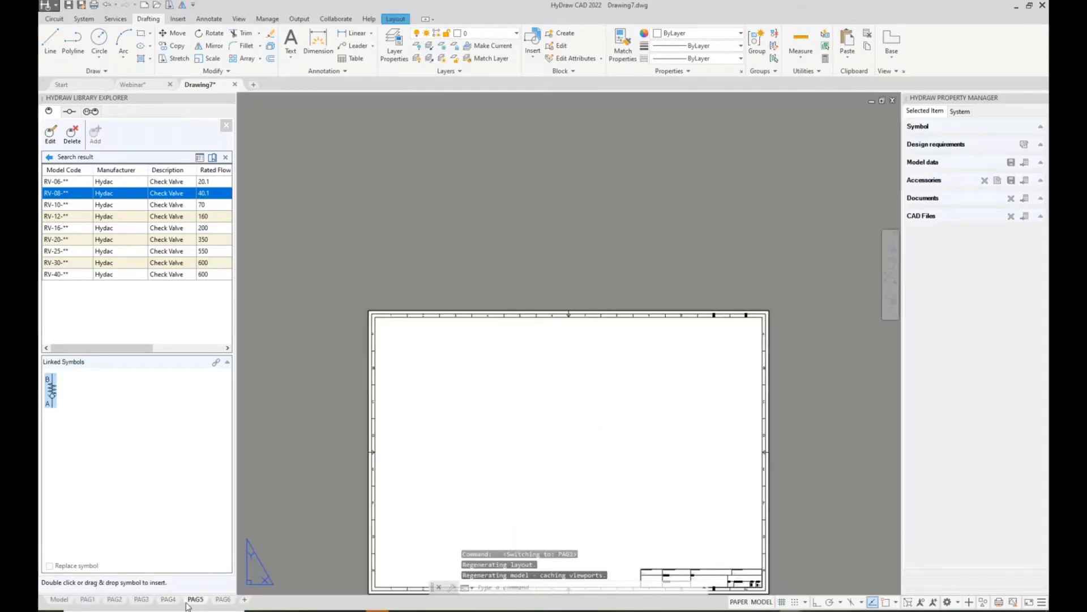
# Step: Examine the sheet number in the title block on the PAG5 and PAG6 layouts
pyautogui.click(710, 520)
pyautogui.moveTo(778, 508); pyautogui.dragTo(599, 278, button='middle')
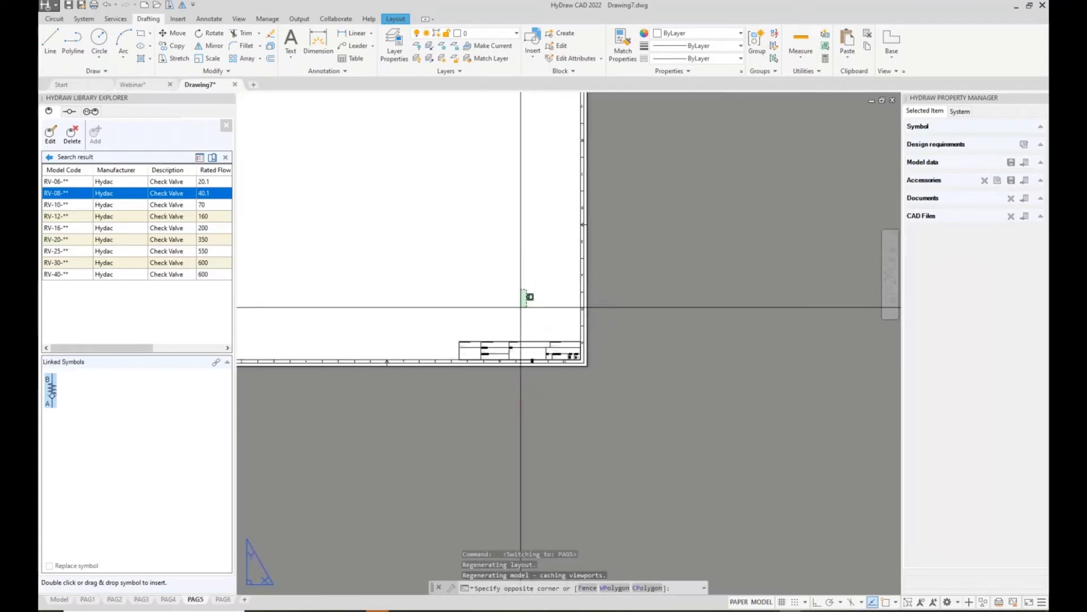
pyautogui.click(522, 306)
pyautogui.scroll(3, 569, 350)
pyautogui.moveTo(430, 348); pyautogui.dragTo(630, 332, button='middle')
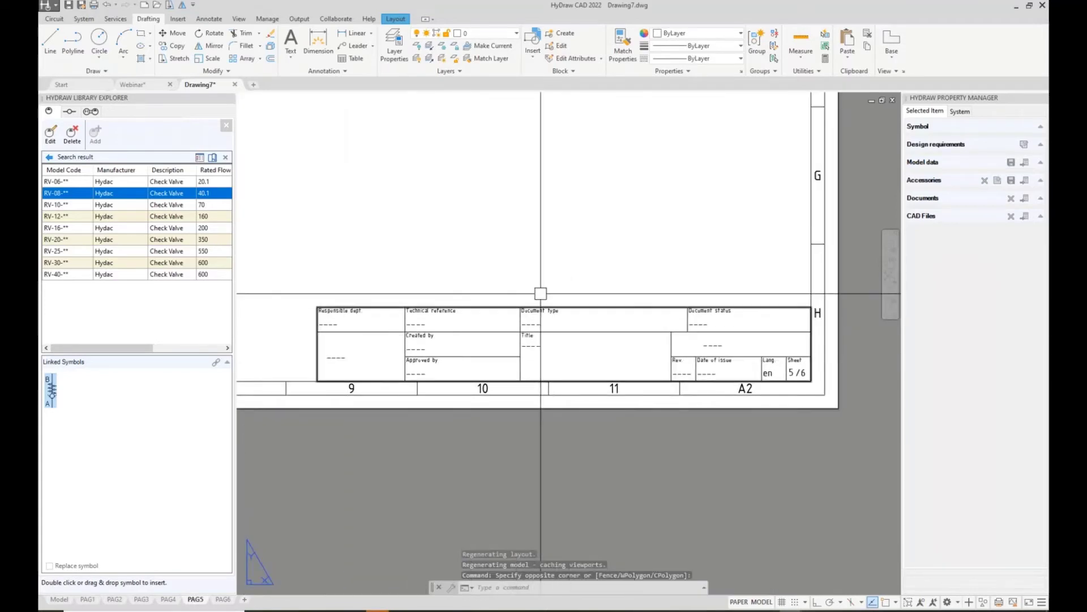
pyautogui.scroll(5, 793, 374)
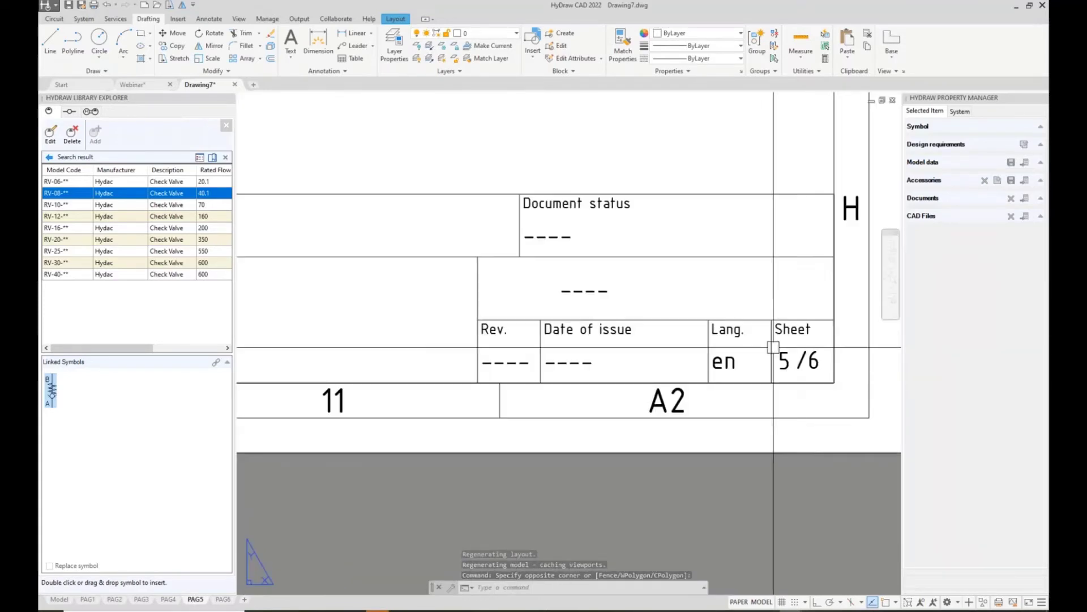
pyautogui.scroll(-3, 789, 361)
pyautogui.hotkey('ctrl', 'pagedown')
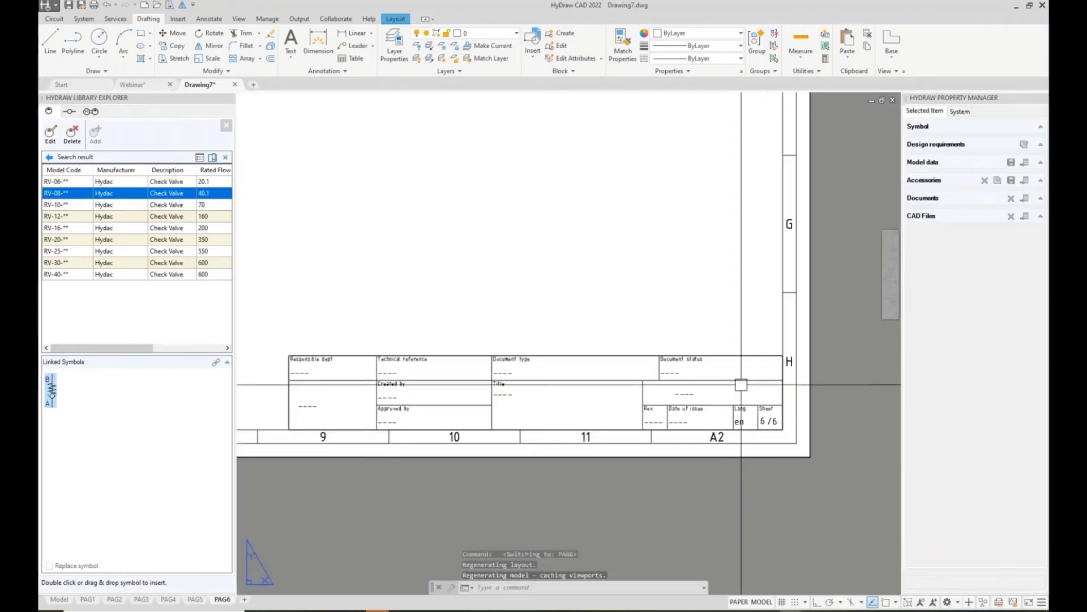
# Step: View the whole PAG3 layout and return to model space to look over the sheet frames holding the circle and zigzag
pyautogui.click(142, 601)
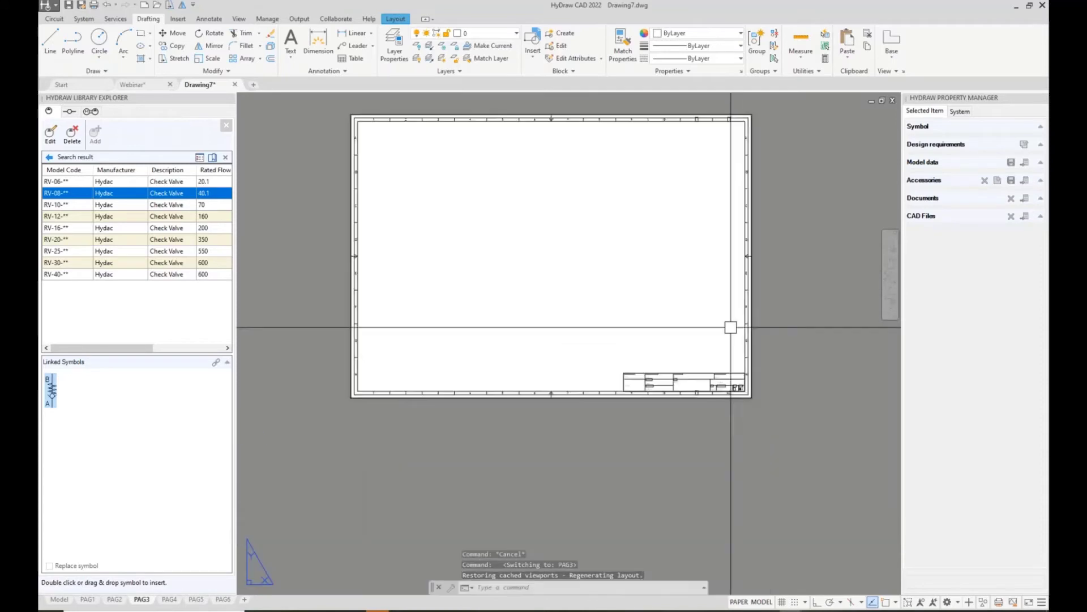
pyautogui.scroll(-5, 765, 351)
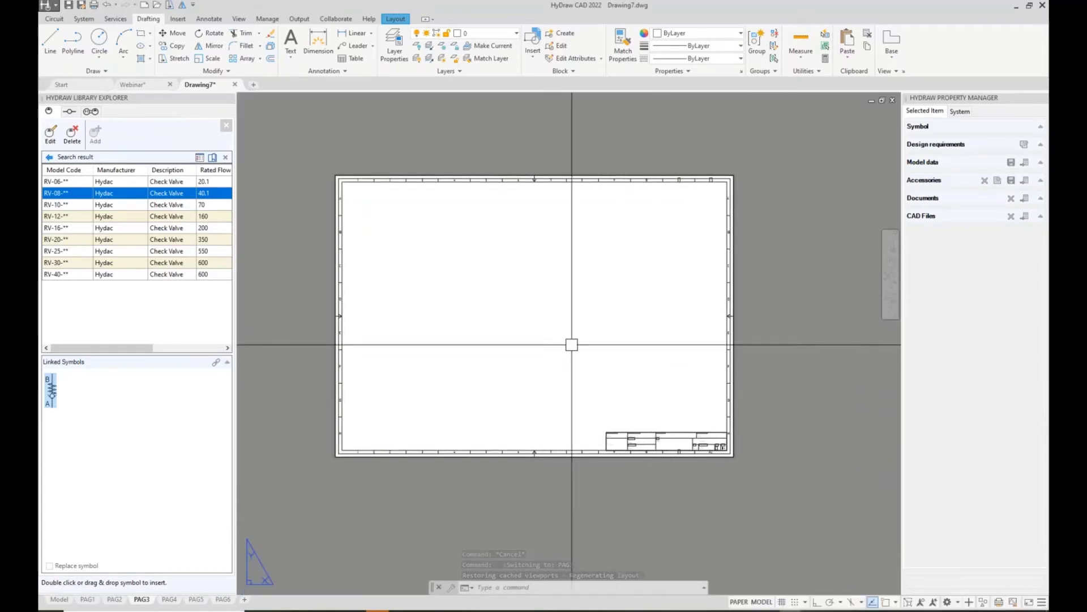
pyautogui.click(60, 600)
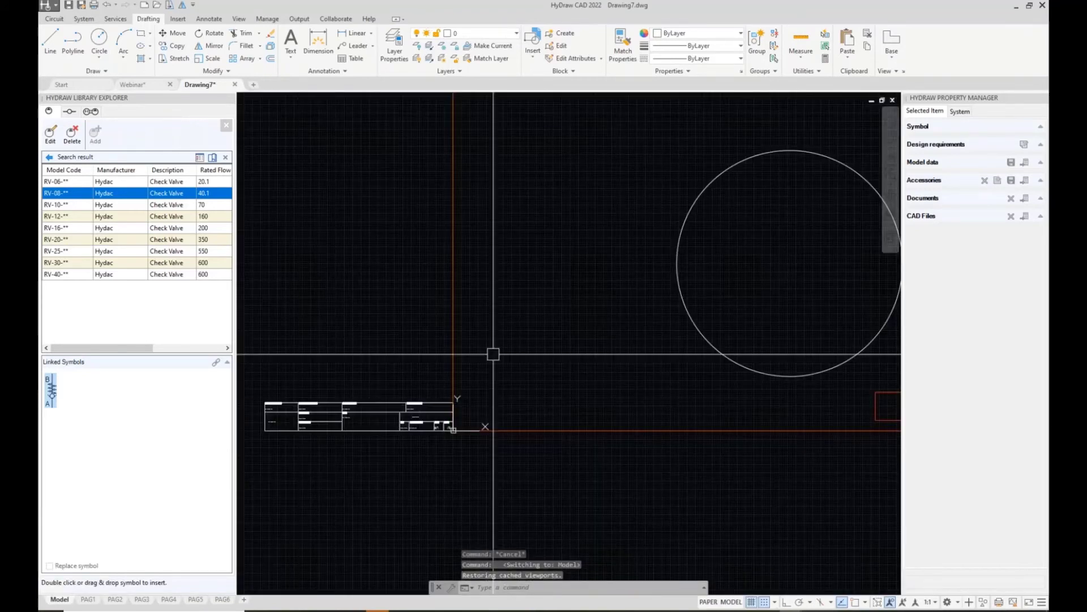
pyautogui.scroll(-5, 290, 371)
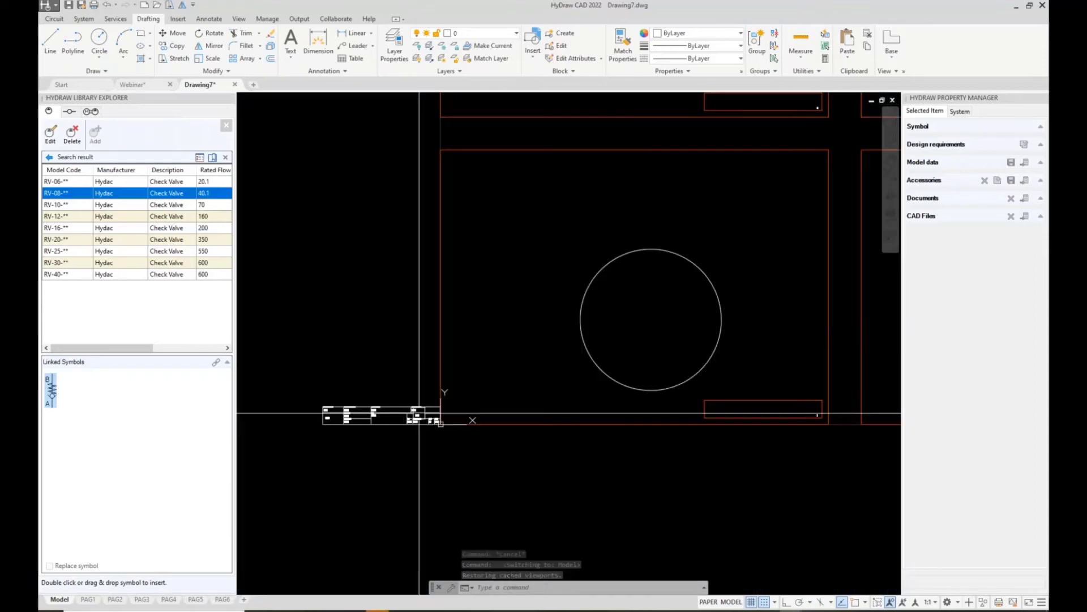
pyautogui.scroll(-3, 548, 237)
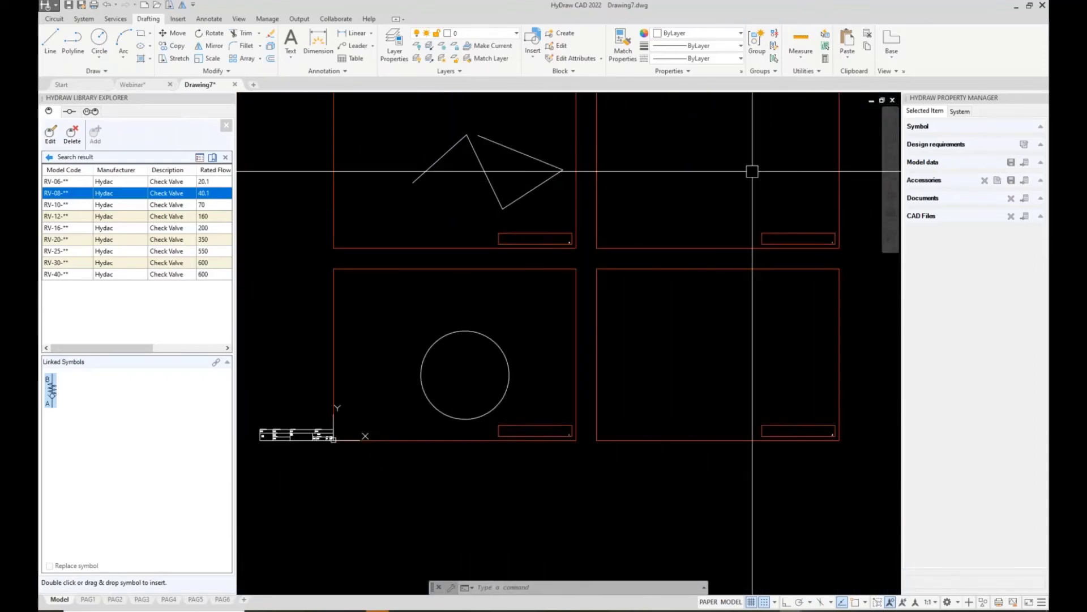
pyautogui.scroll(-2, 650, 281)
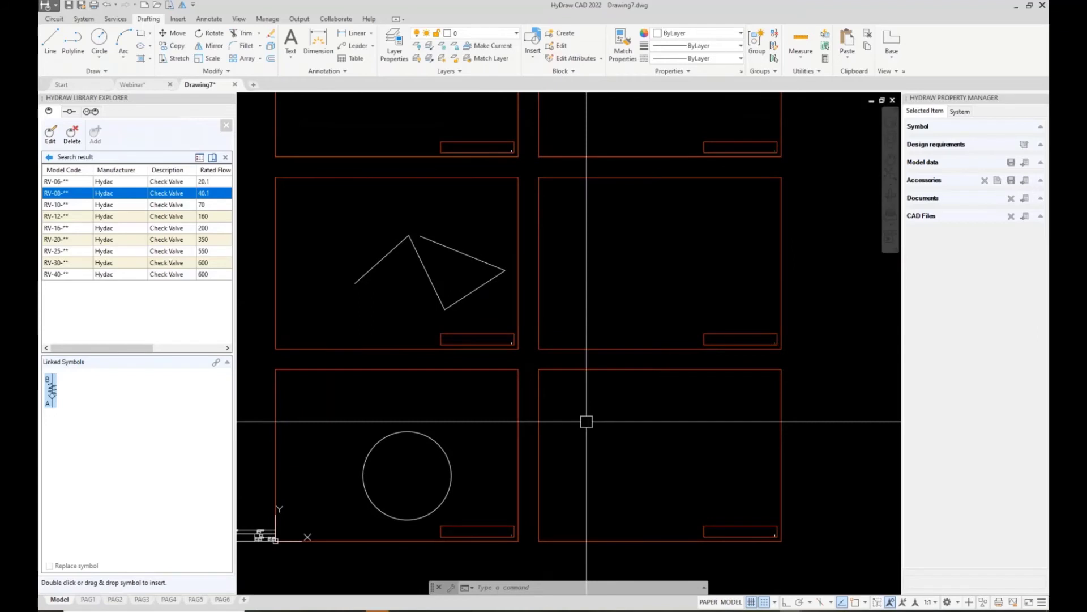